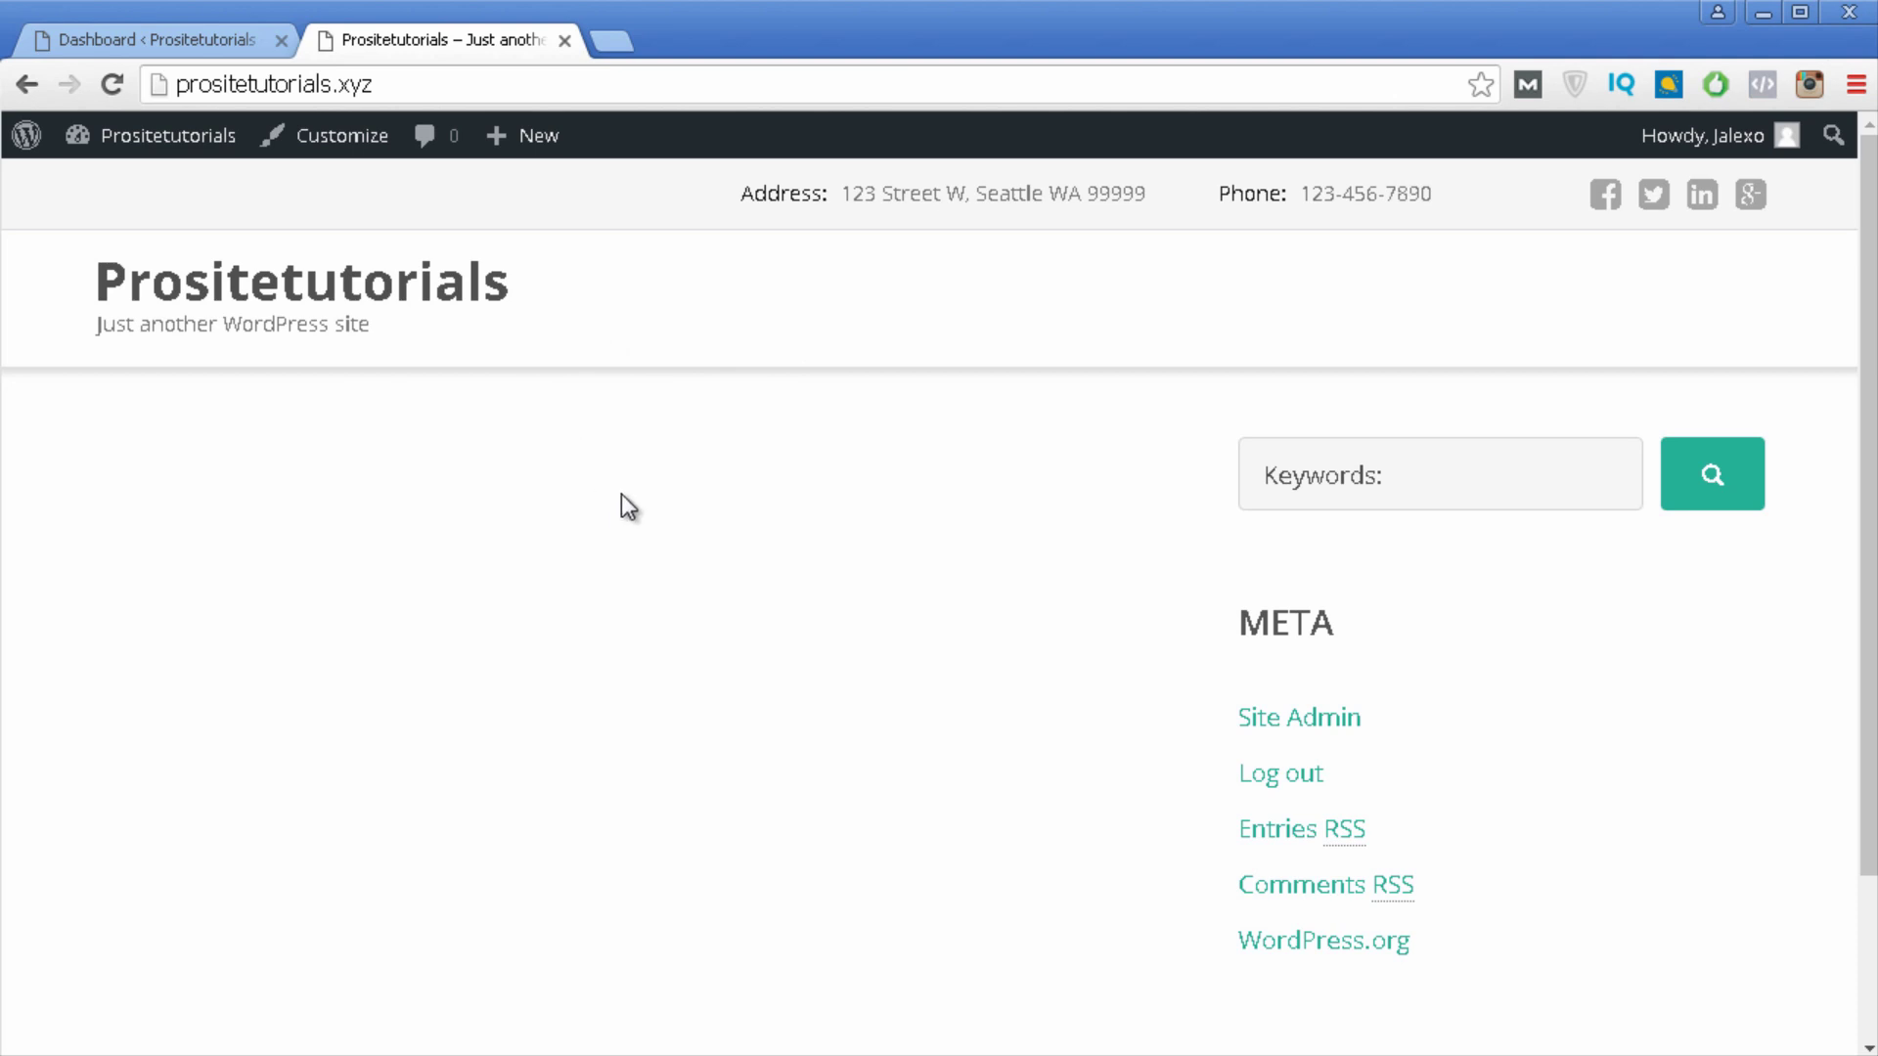
- From the Dashboard, view the installed themes with Emmet Lite active, then go to Add Themes
{"action": "left_click", "coordinate": [174, 39]}
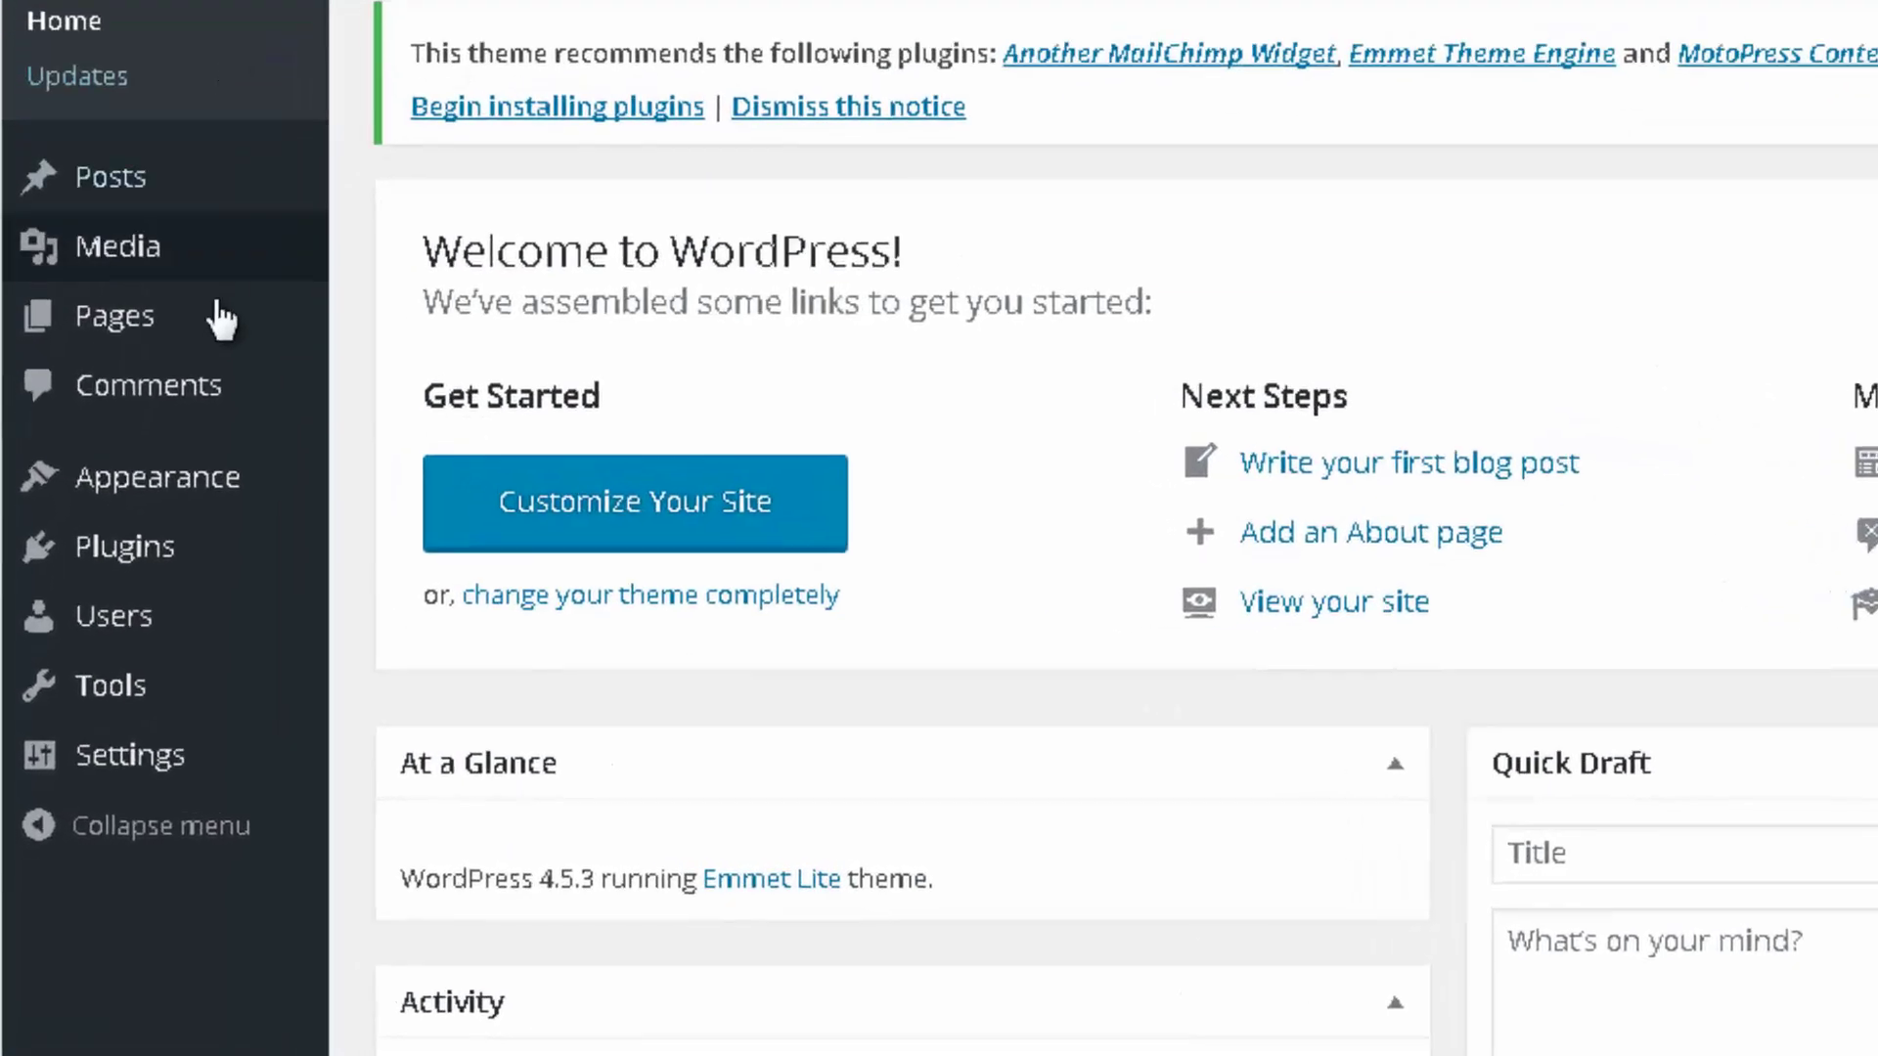
{"action": "mouse_move", "coordinate": [187, 473]}
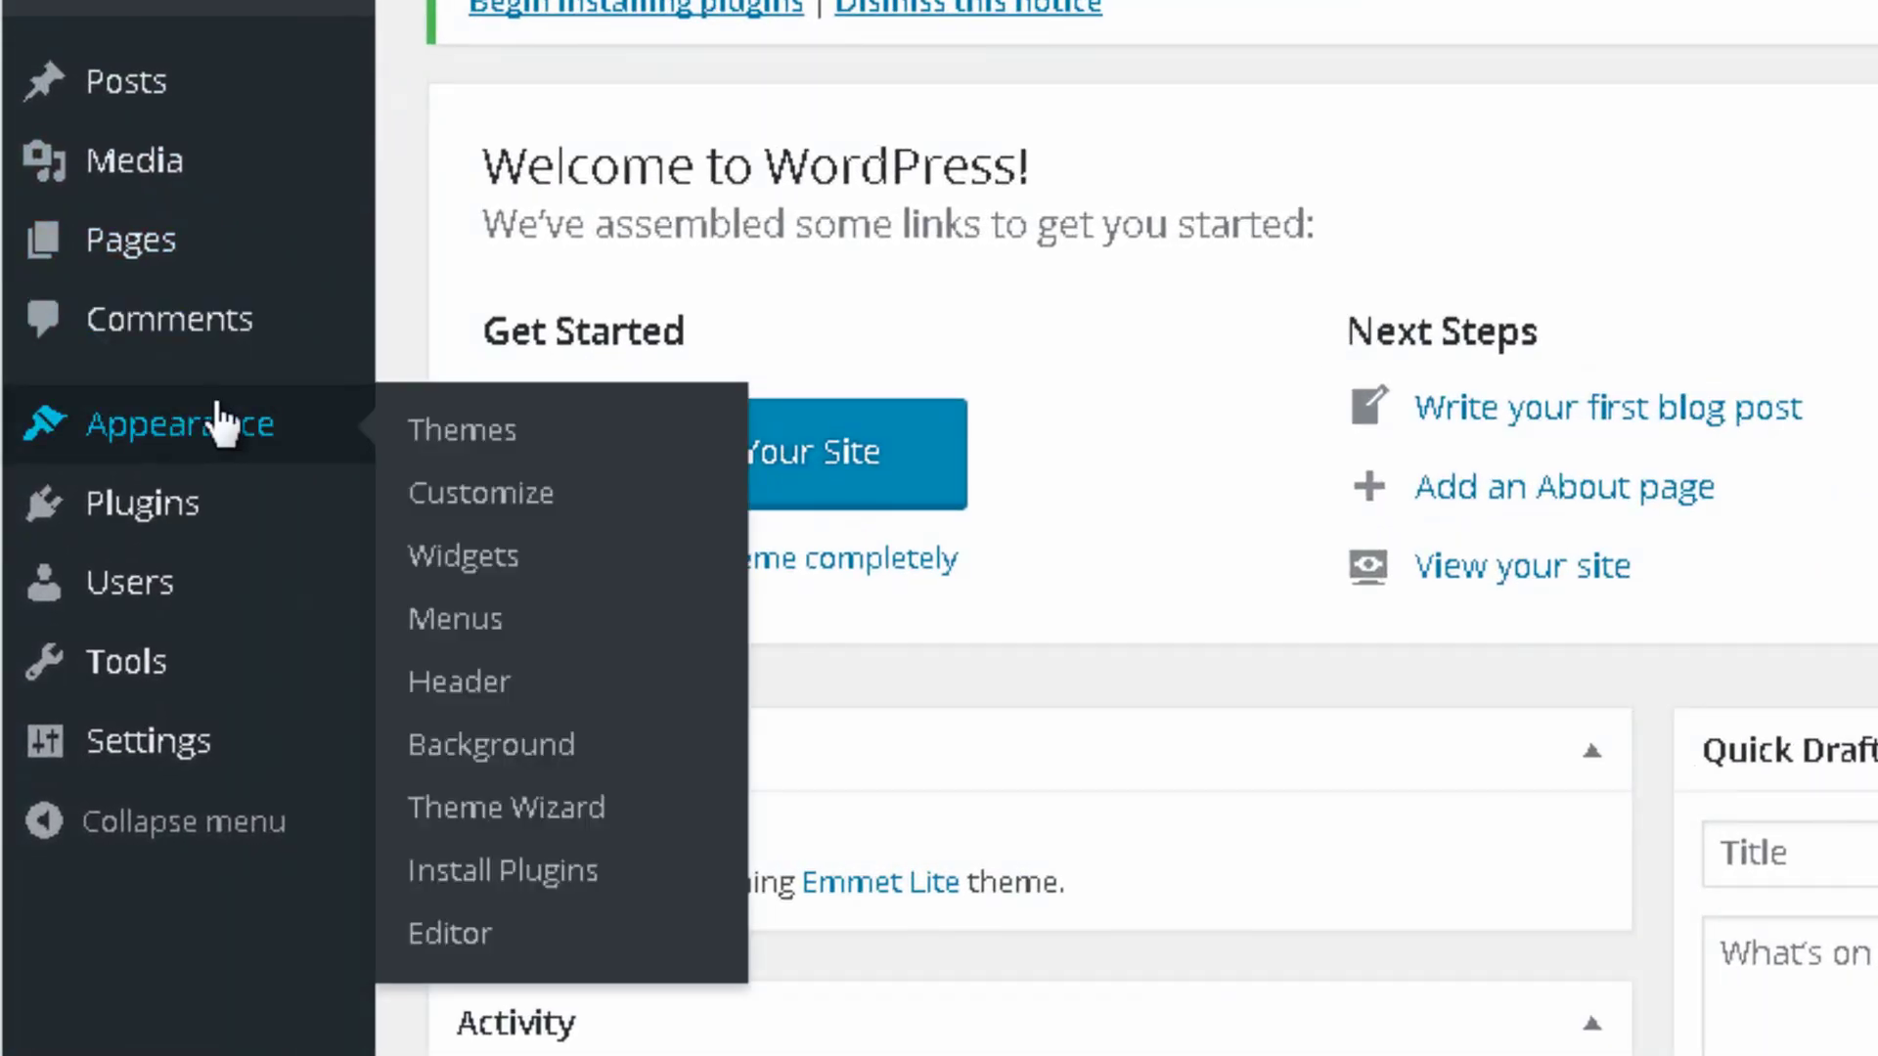
{"action": "left_click", "coordinate": [562, 433]}
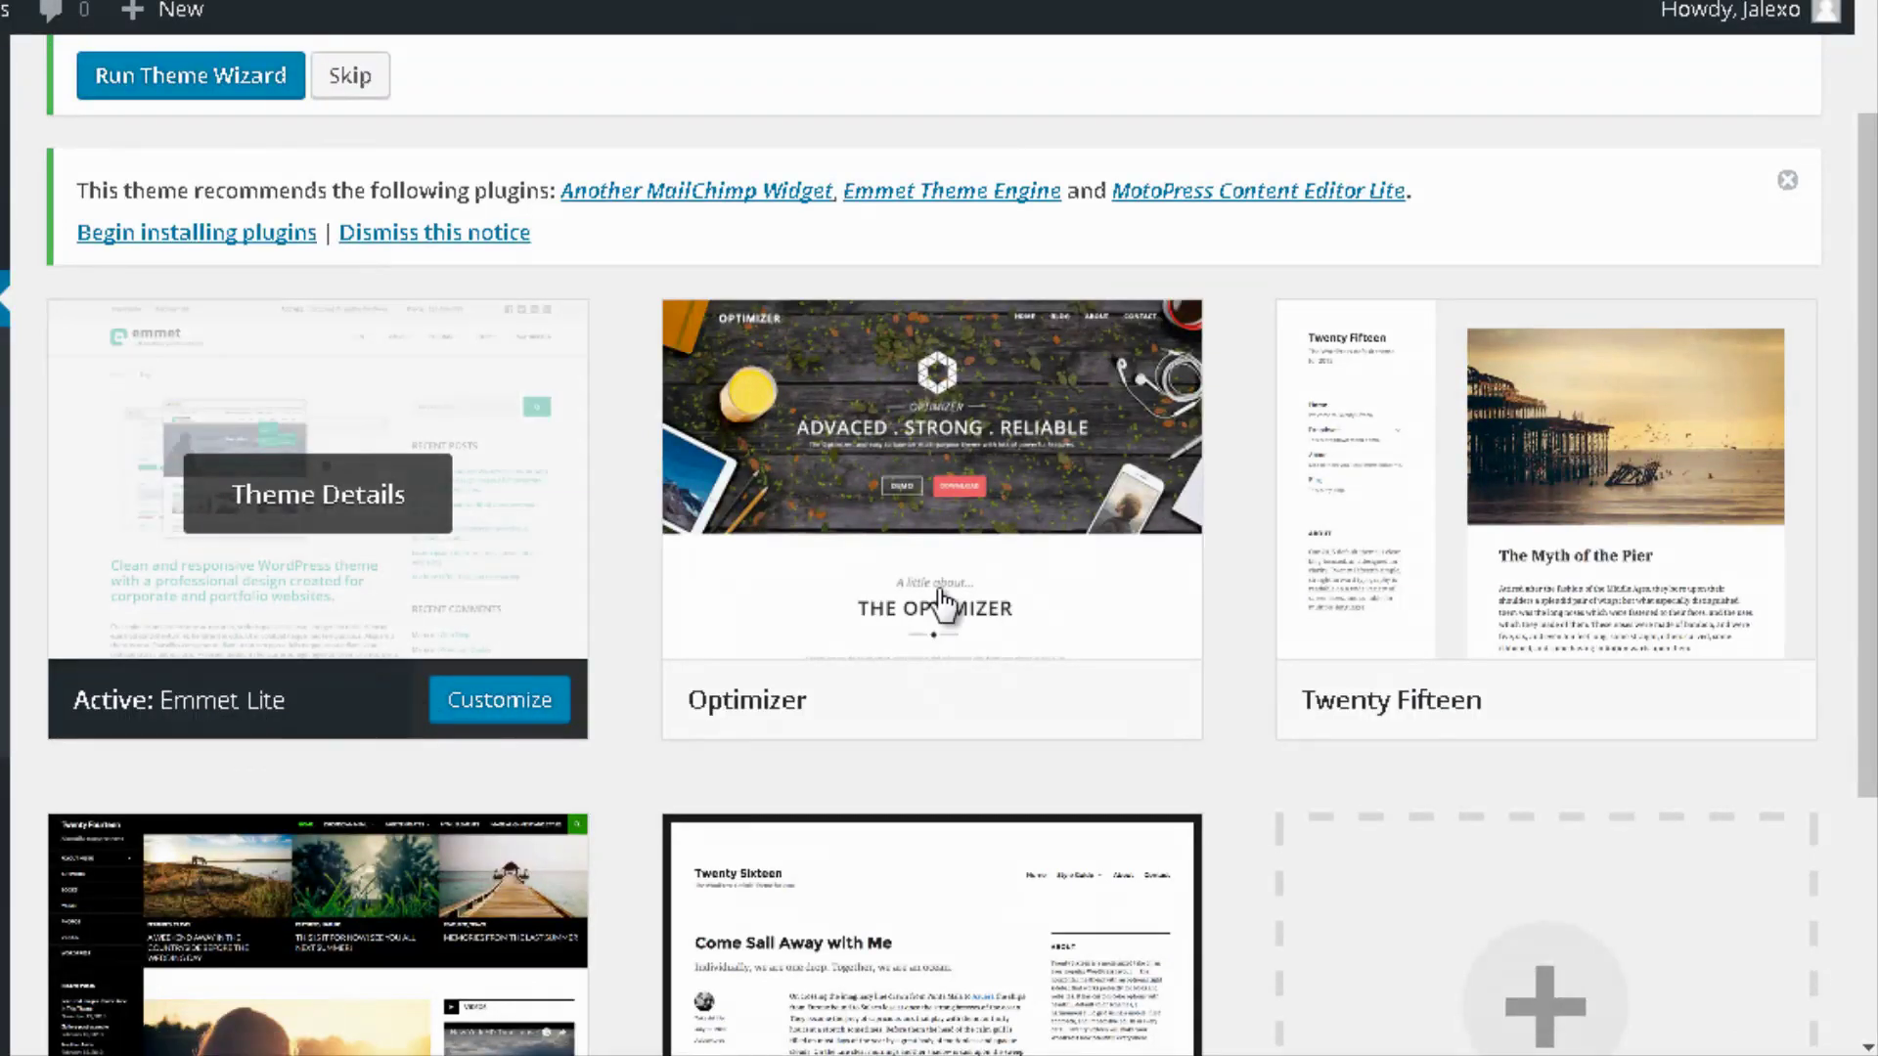
{"action": "scroll", "coordinate": [675, 653], "scroll_direction": "up", "scroll_amount": 2}
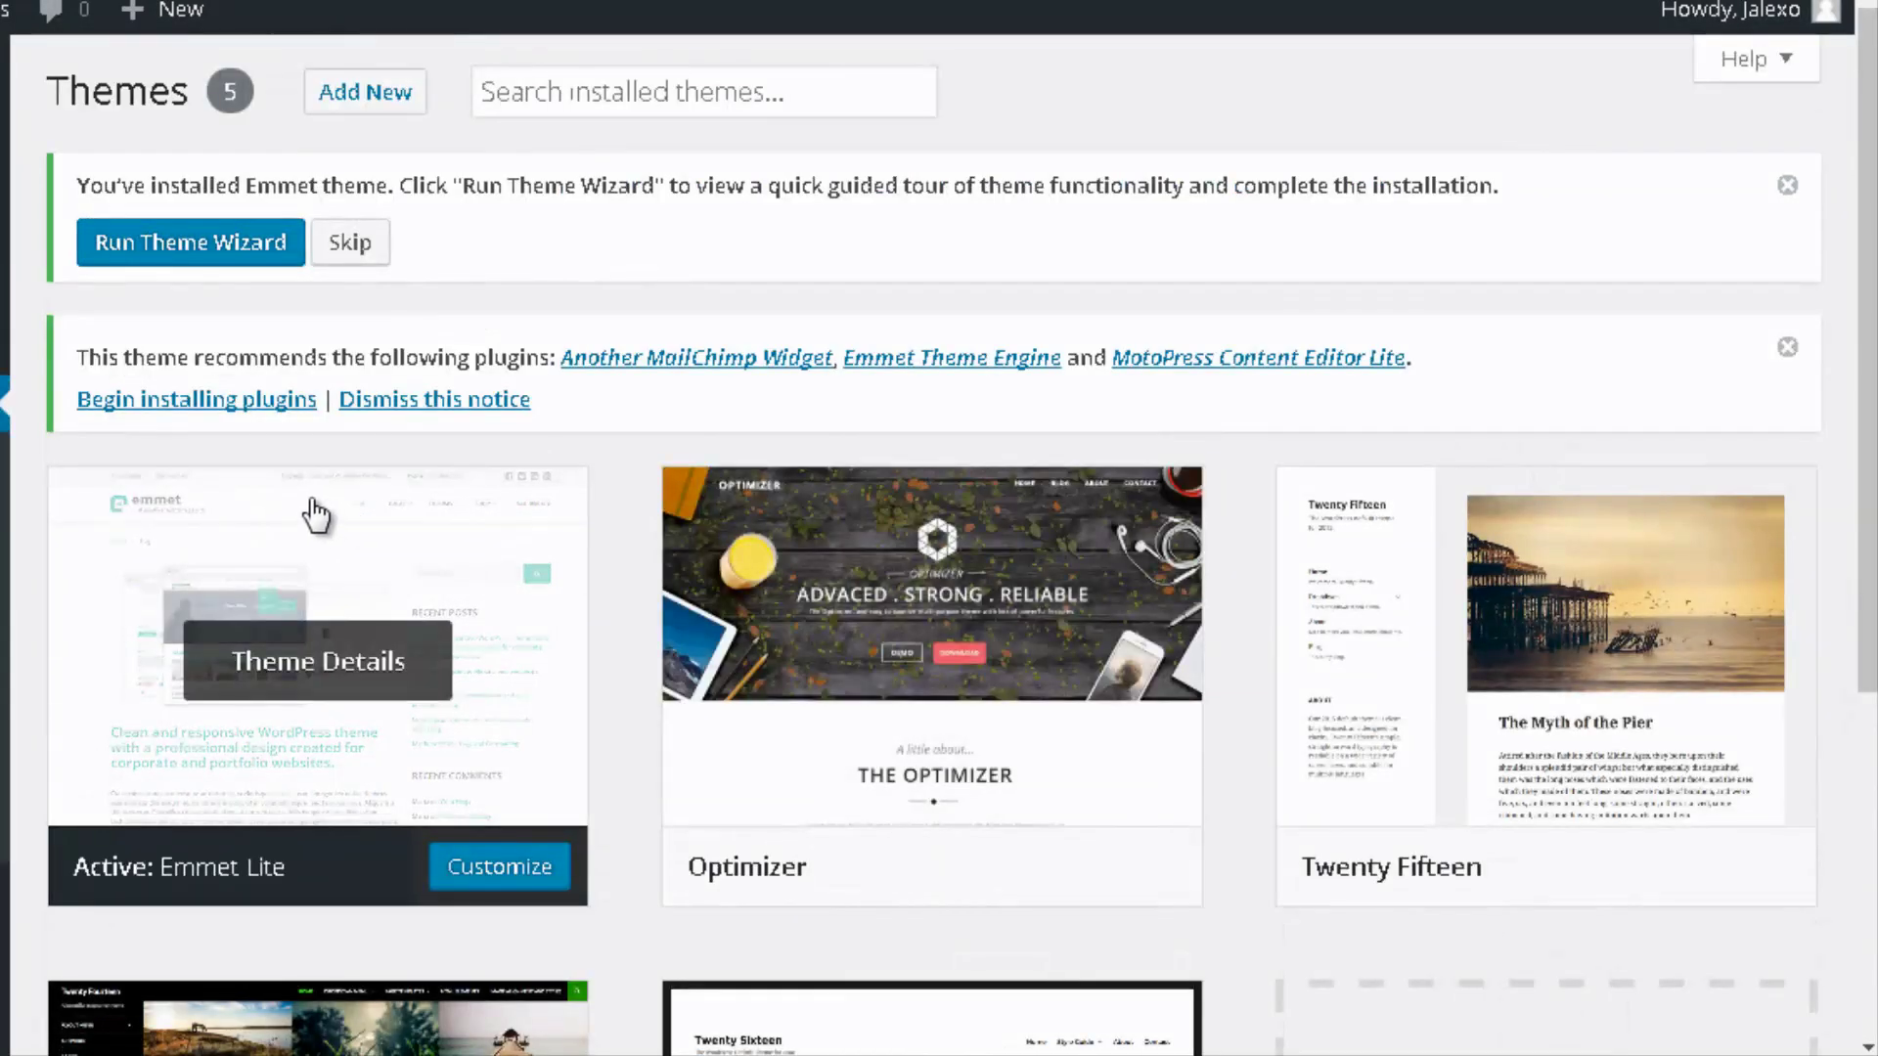
{"action": "left_click", "coordinate": [360, 98]}
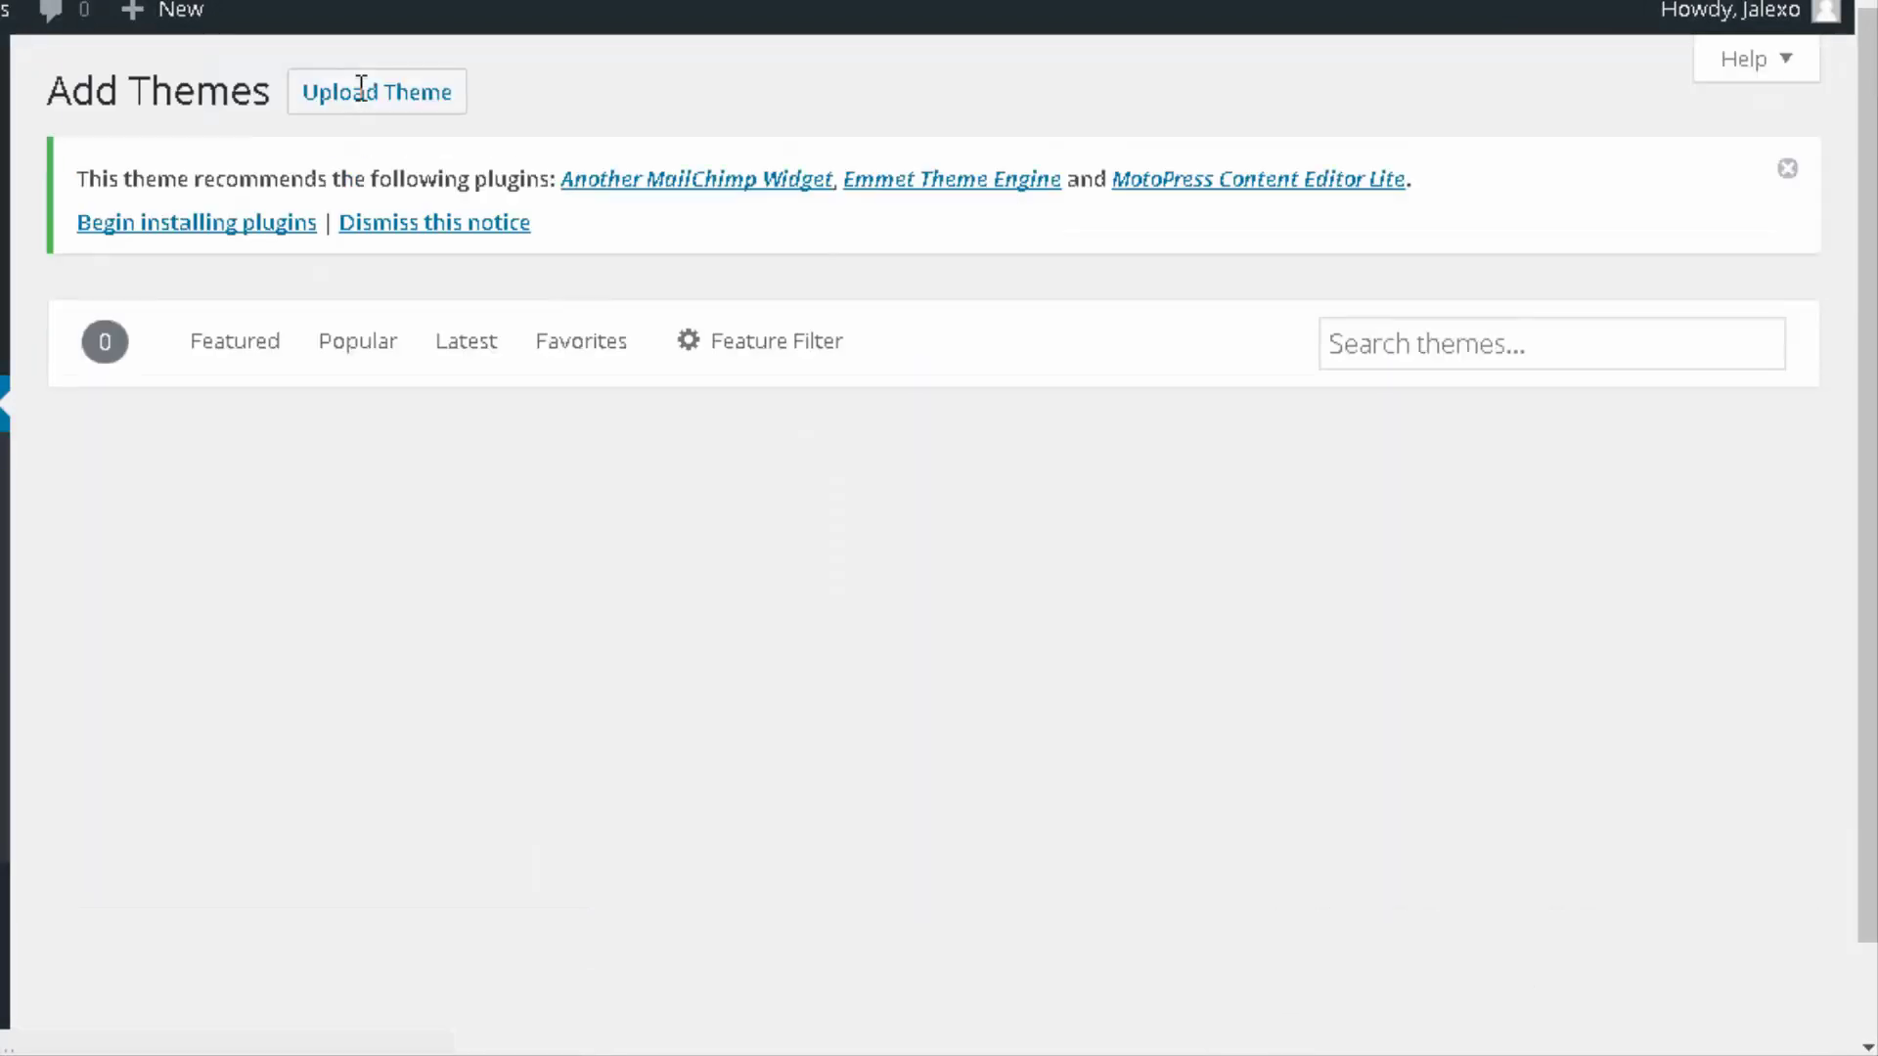
- Search themes for buddypress and browse the 36 results, including Sauron, Business Elite and Emmet Lite
{"action": "left_click", "coordinate": [1552, 335]}
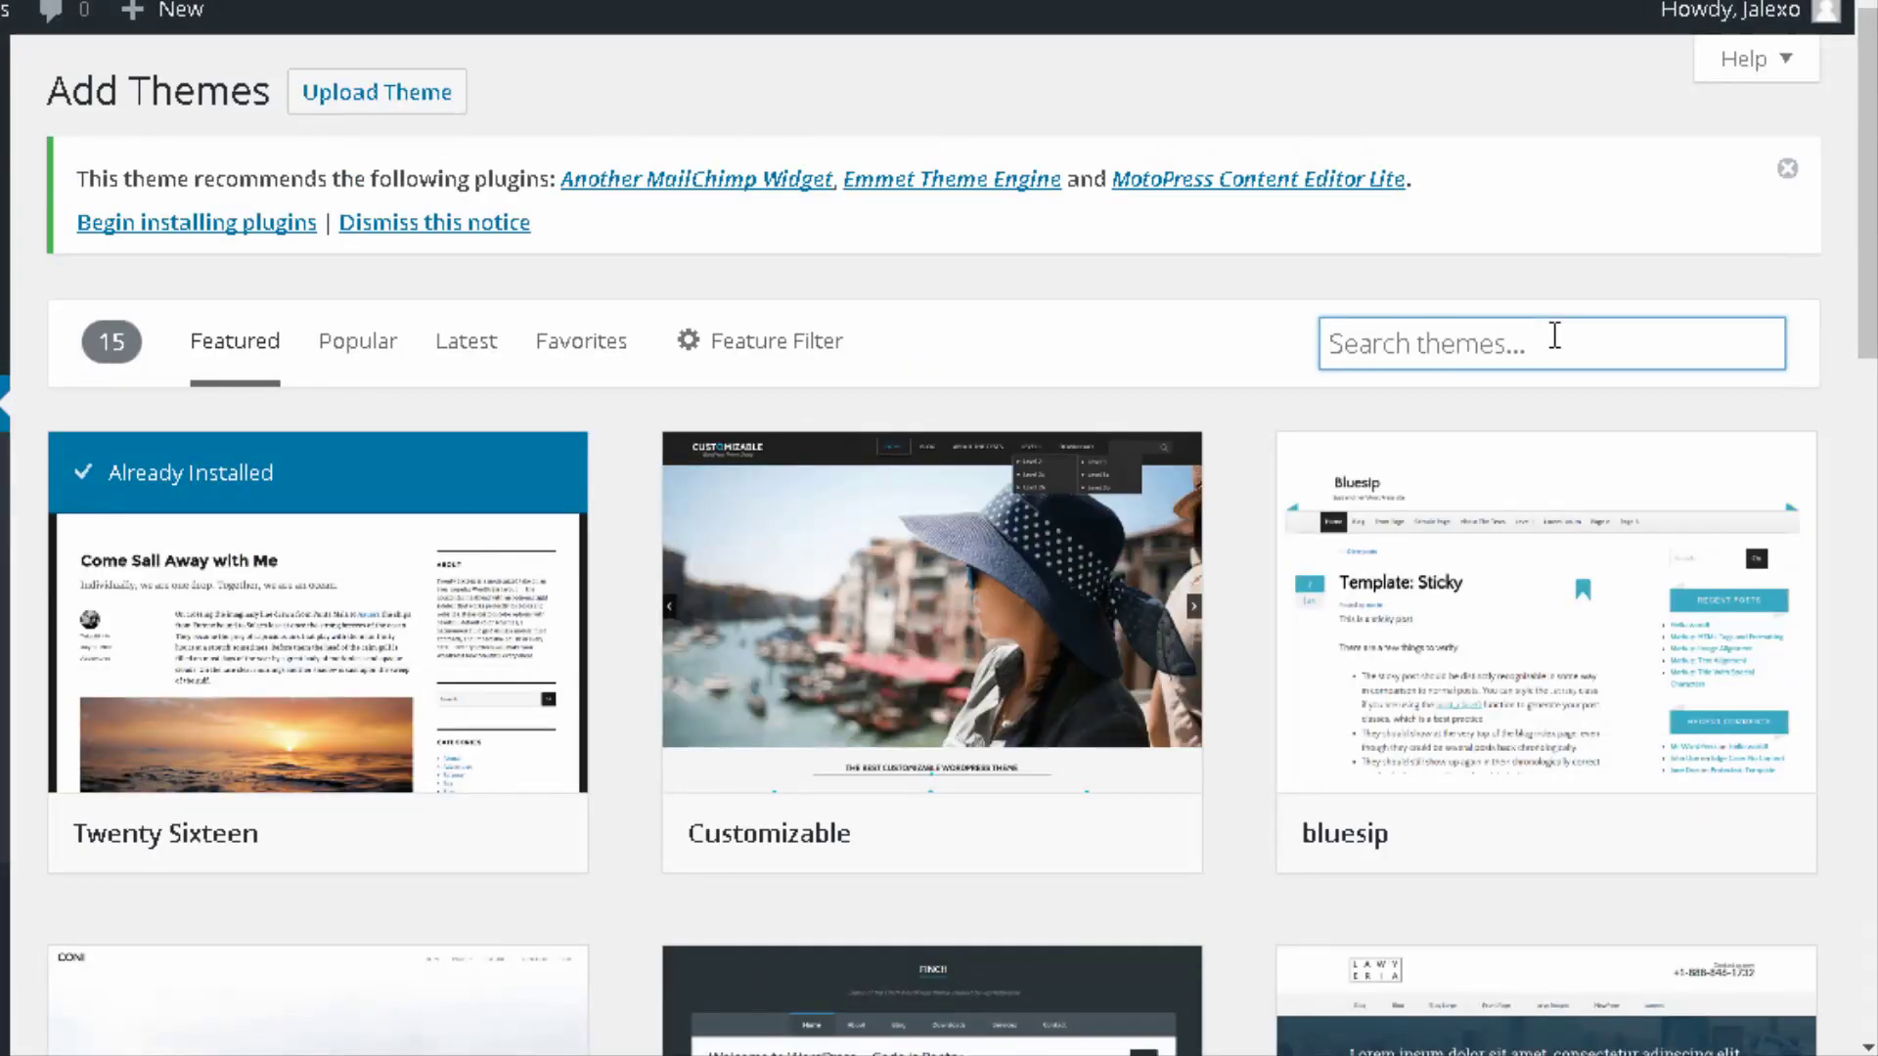
{"action": "type", "text": "buddypress"}
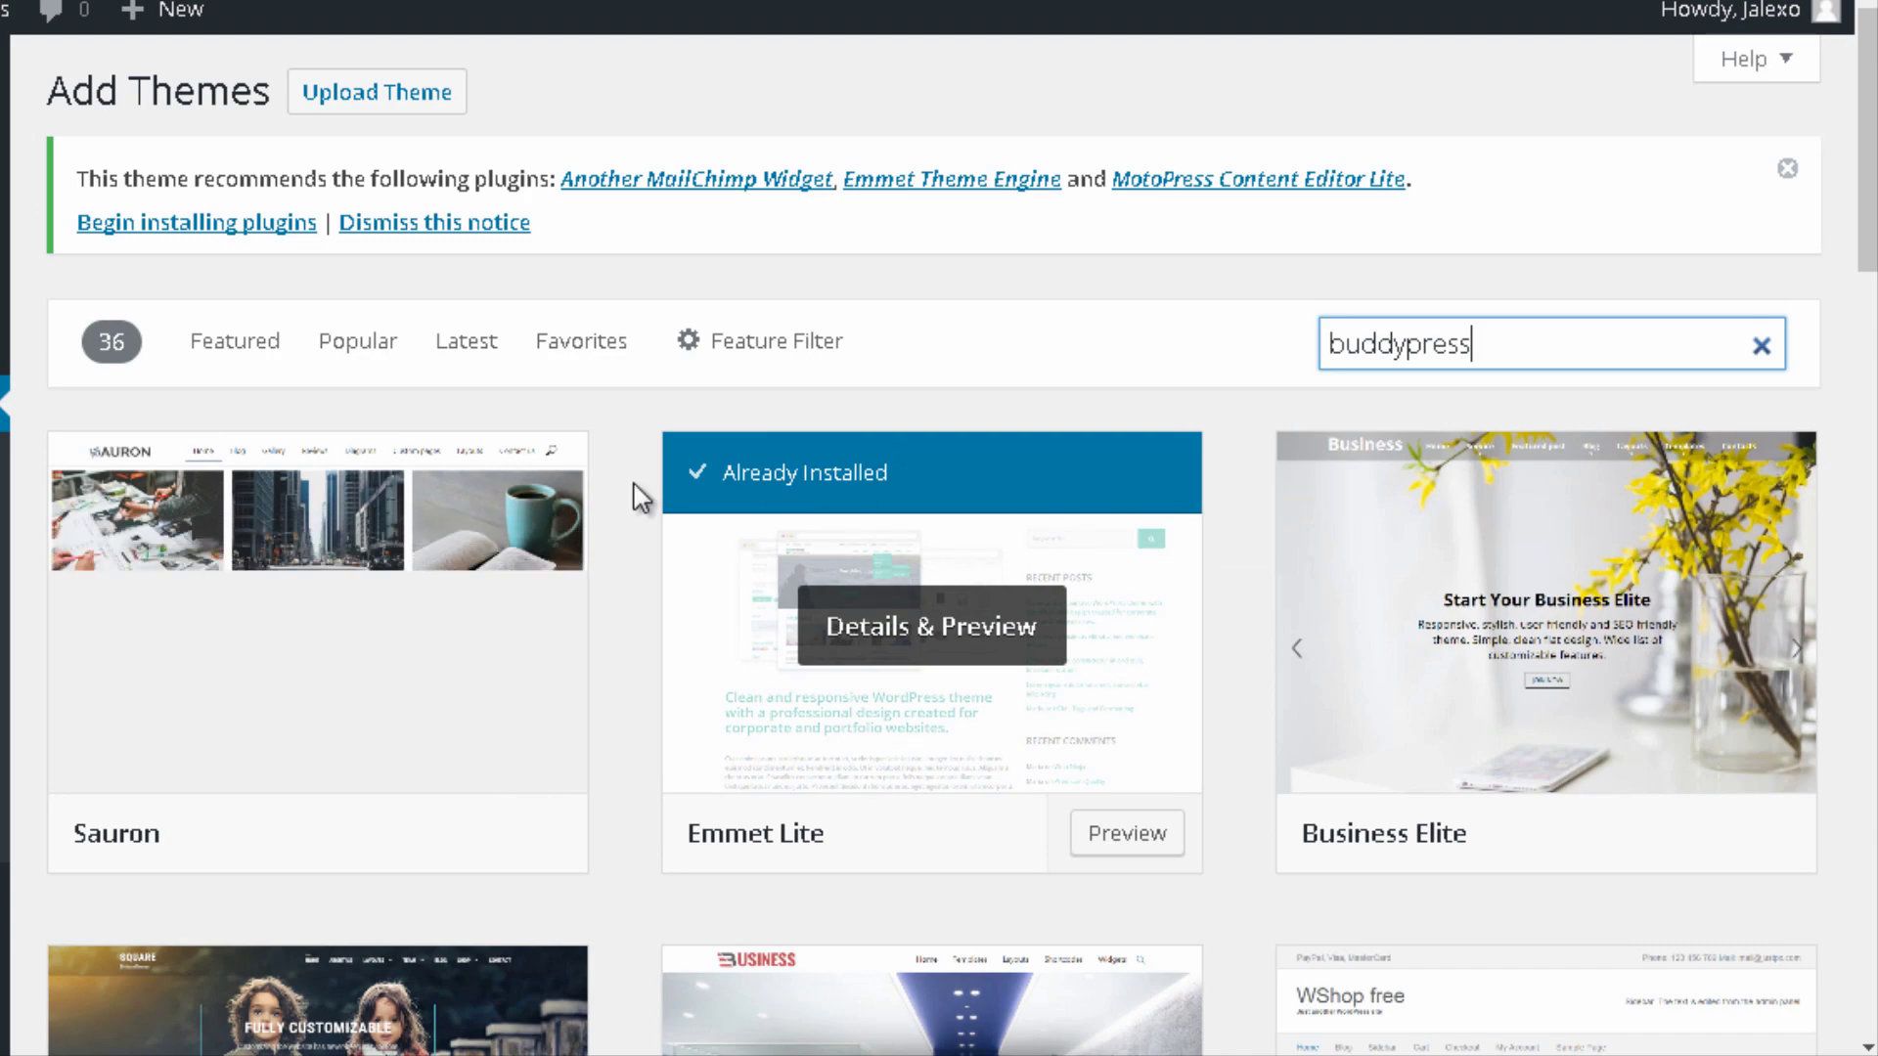
{"action": "scroll", "coordinate": [893, 578], "scroll_direction": "down", "scroll_amount": 5}
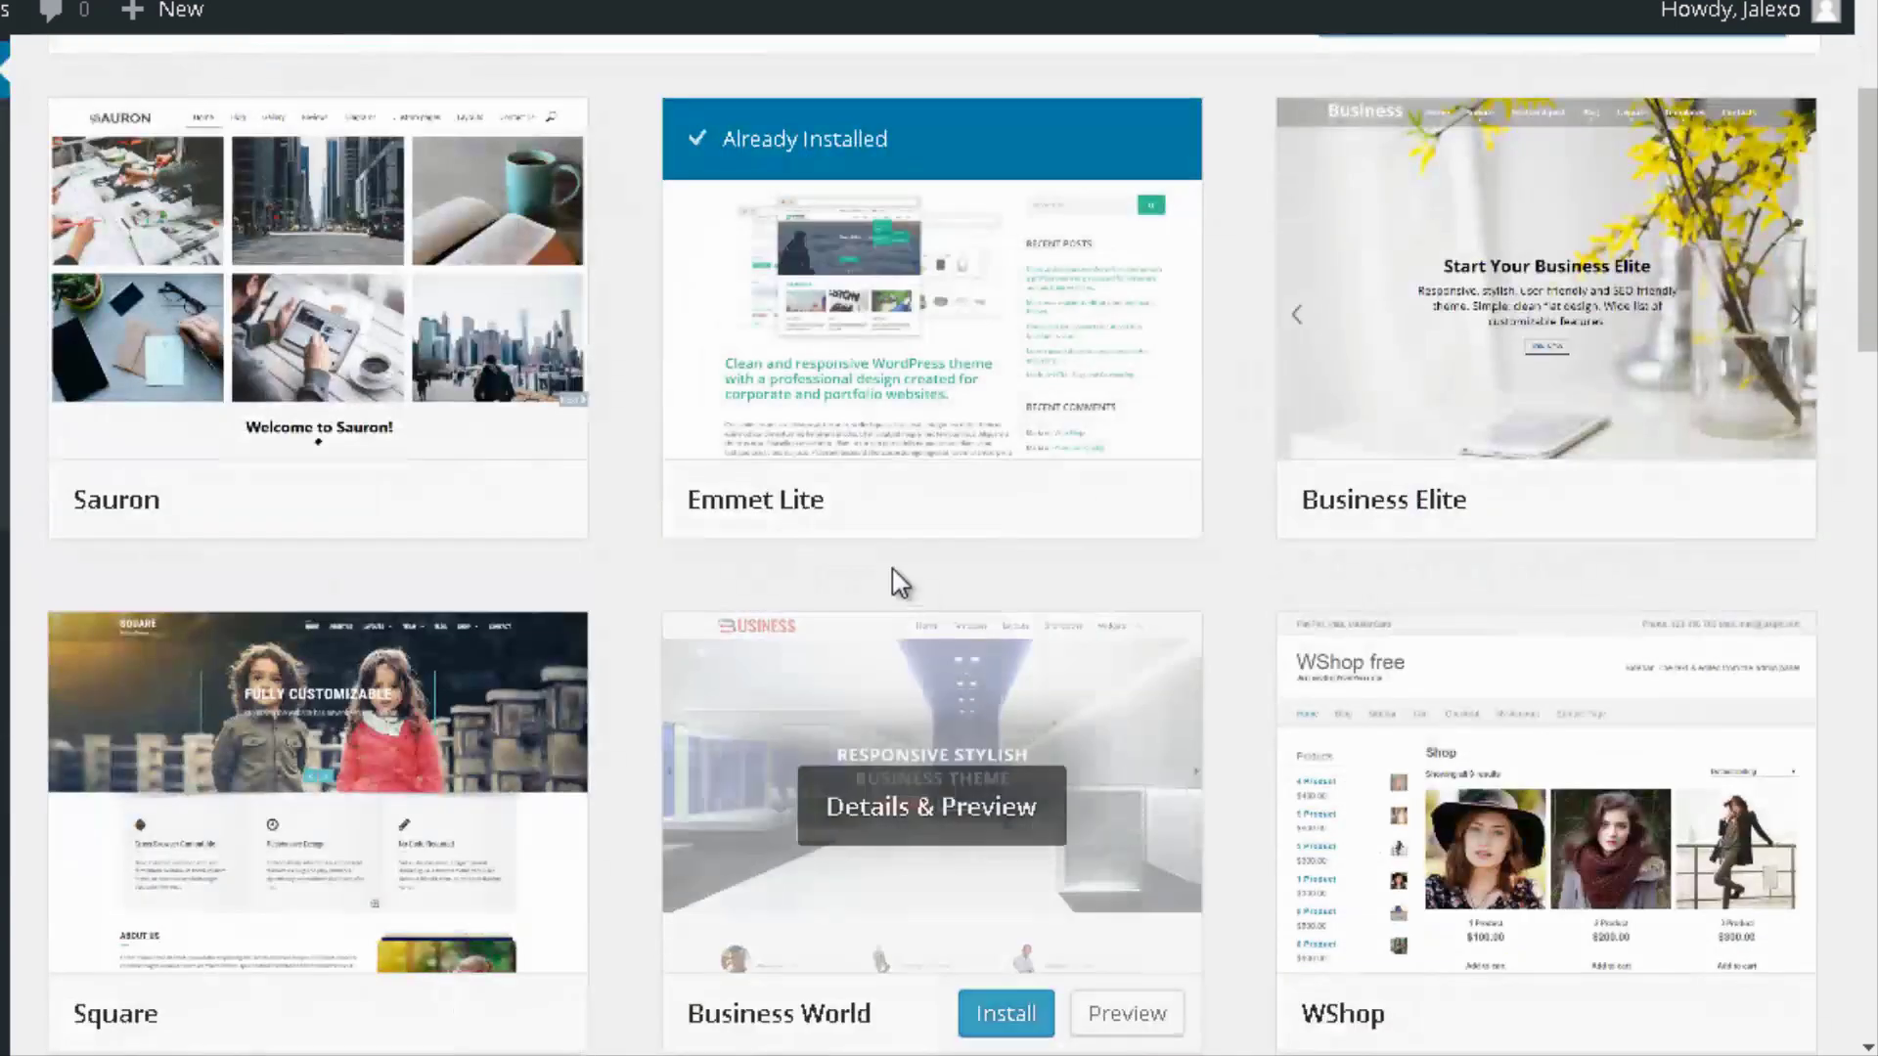
{"action": "scroll", "coordinate": [503, 473], "scroll_direction": "down", "scroll_amount": 13}
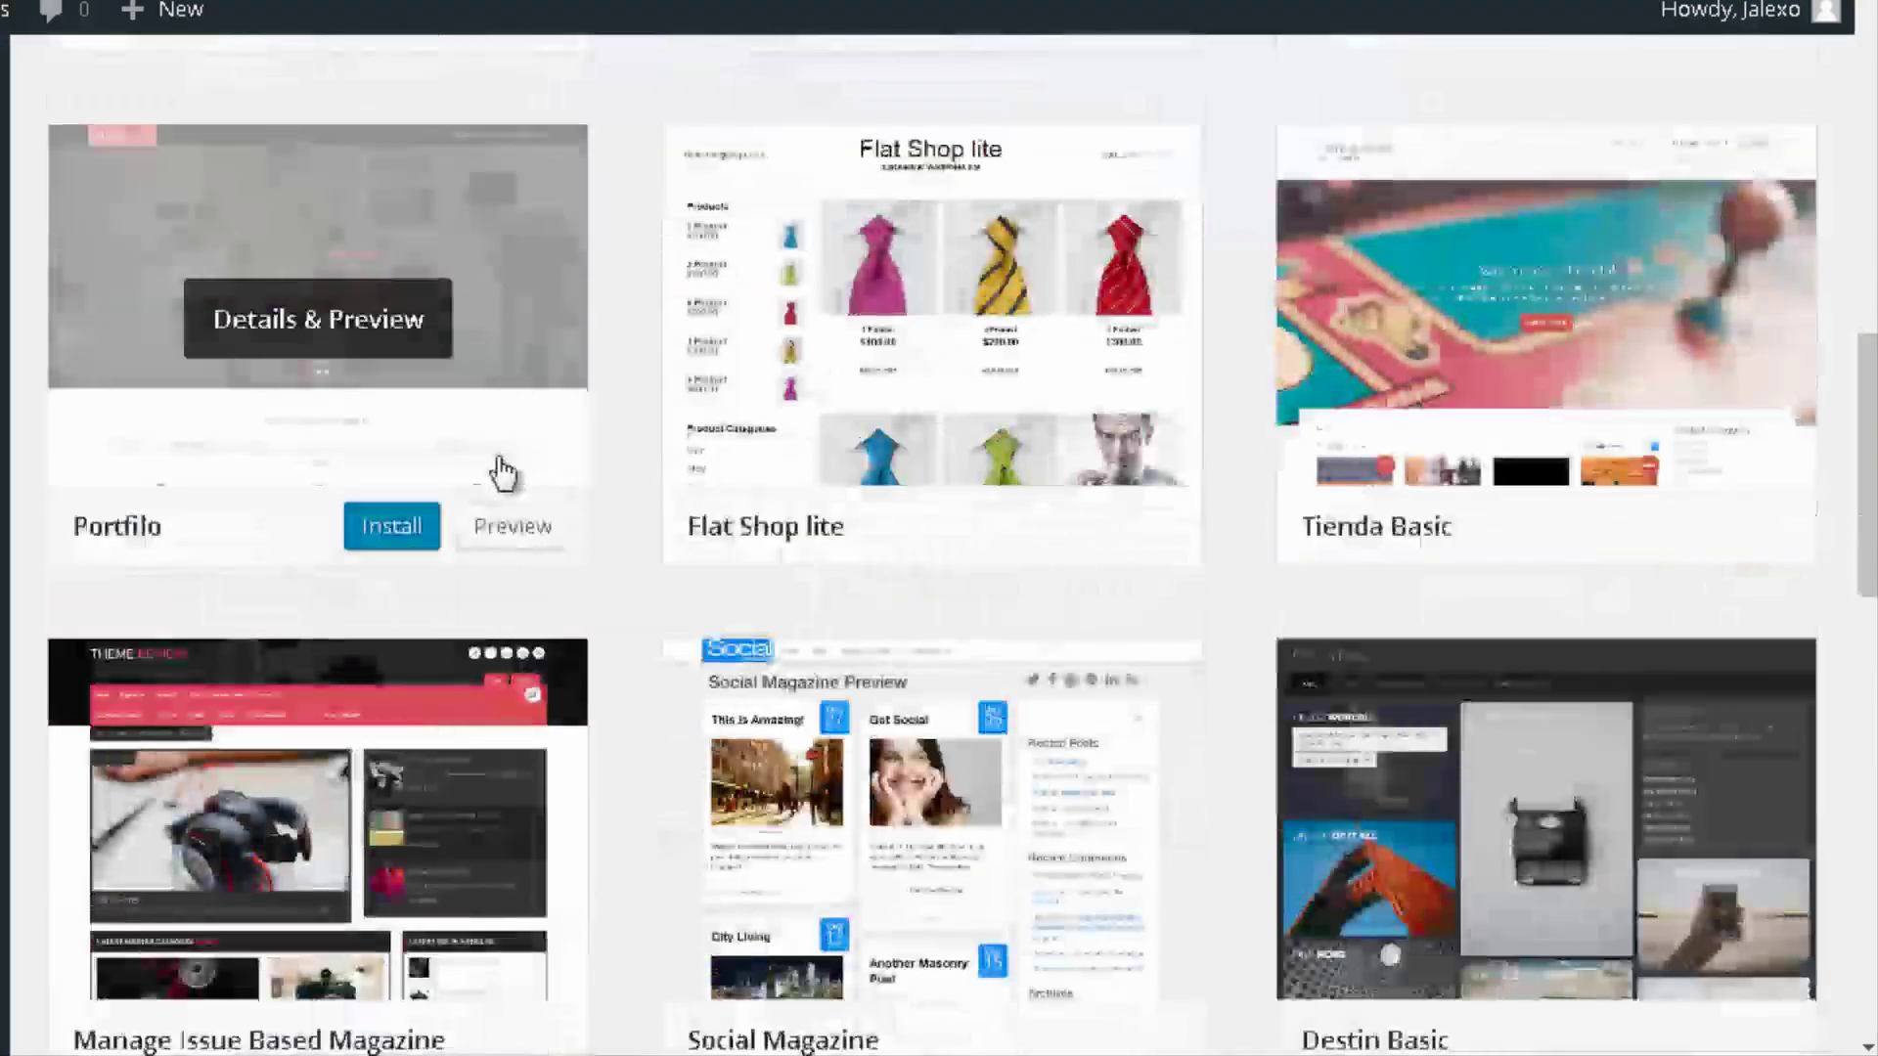
{"action": "scroll", "coordinate": [504, 472], "scroll_direction": "down", "scroll_amount": 20}
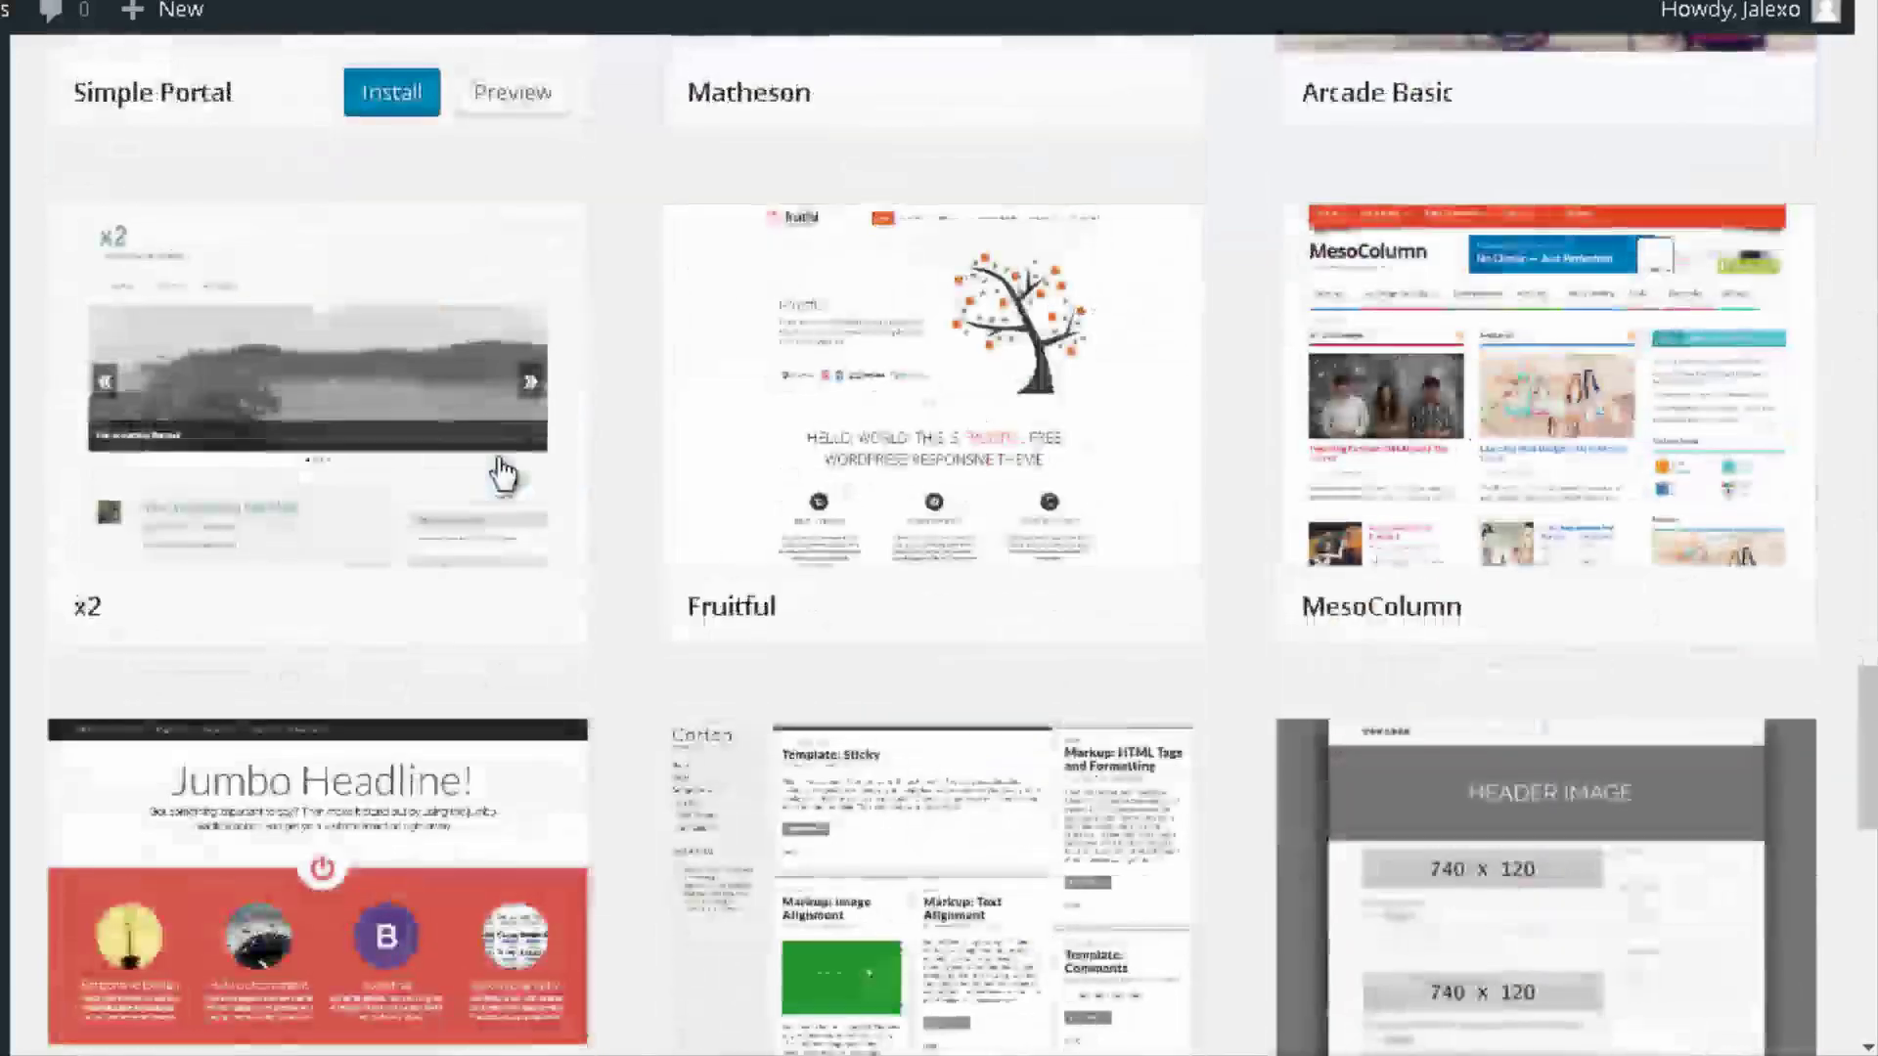
{"action": "scroll", "coordinate": [503, 472], "scroll_direction": "down", "scroll_amount": 20}
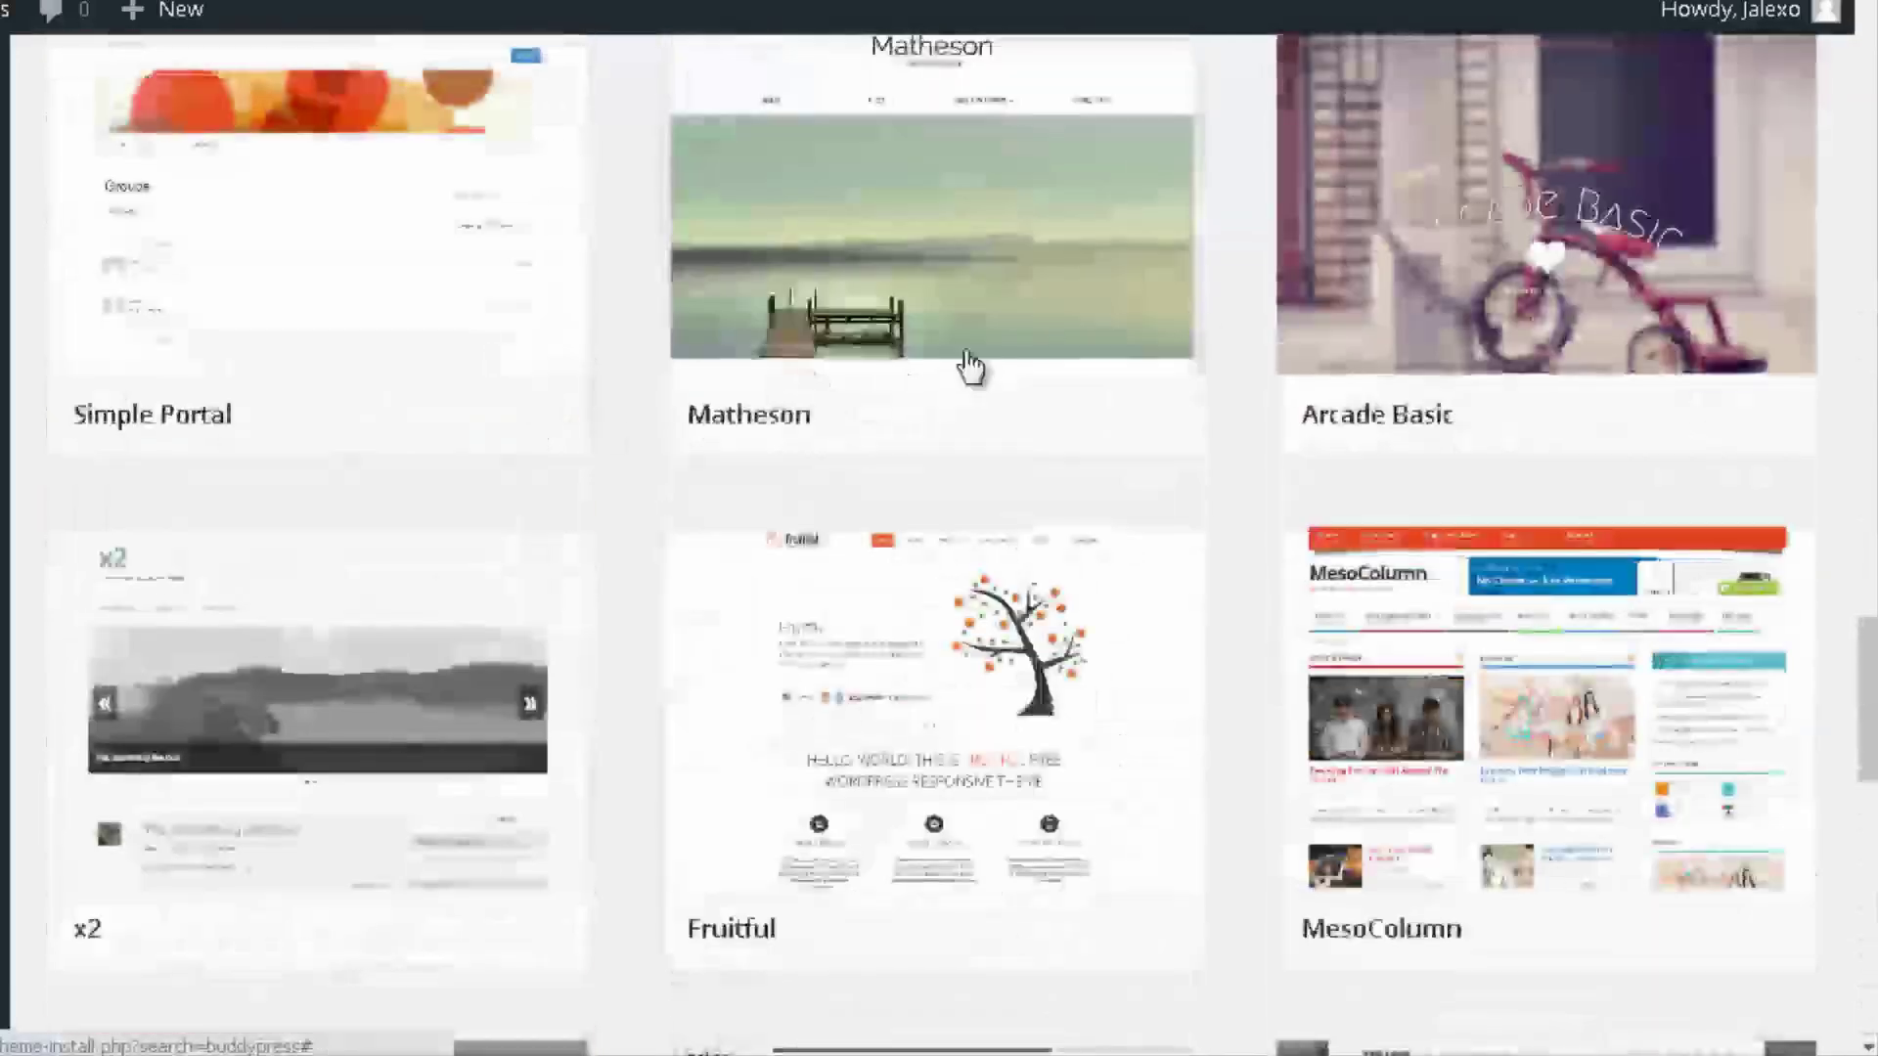
{"action": "scroll", "coordinate": [866, 467], "scroll_direction": "up", "scroll_amount": 20}
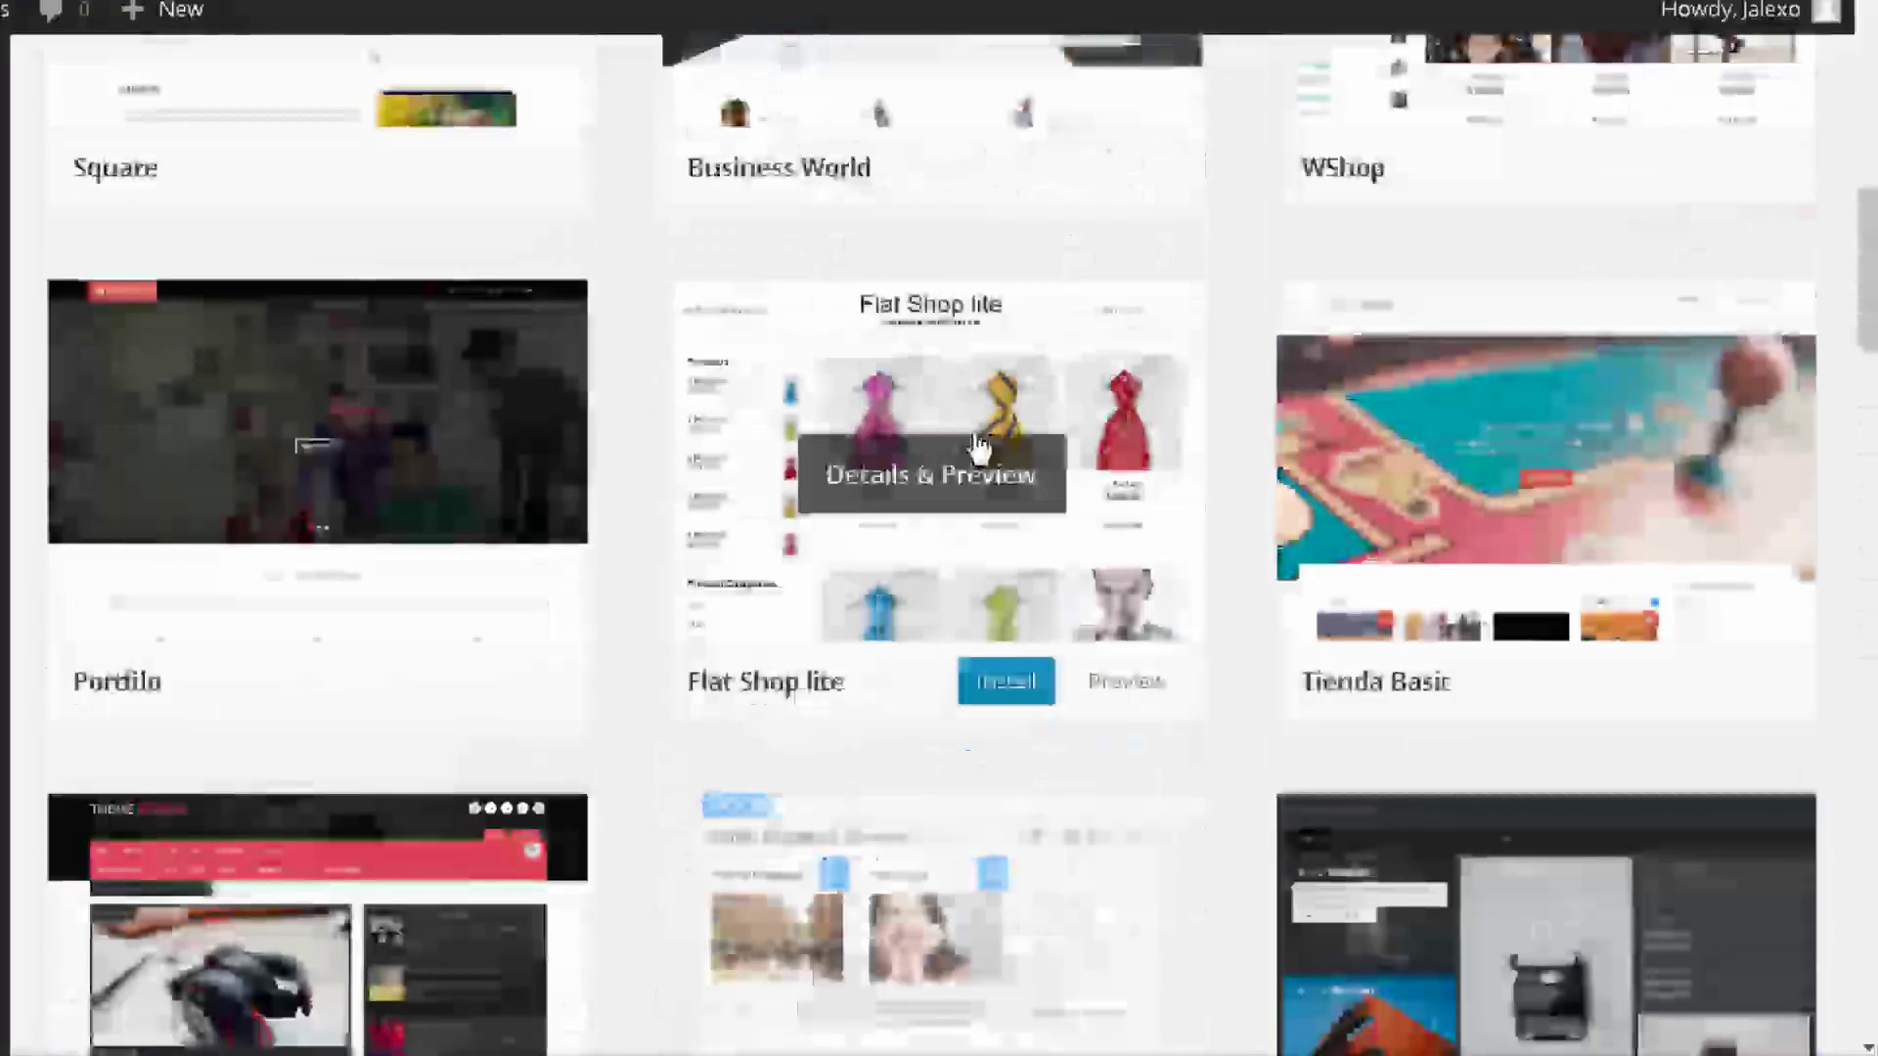
{"action": "scroll", "coordinate": [978, 445], "scroll_direction": "up", "scroll_amount": 3}
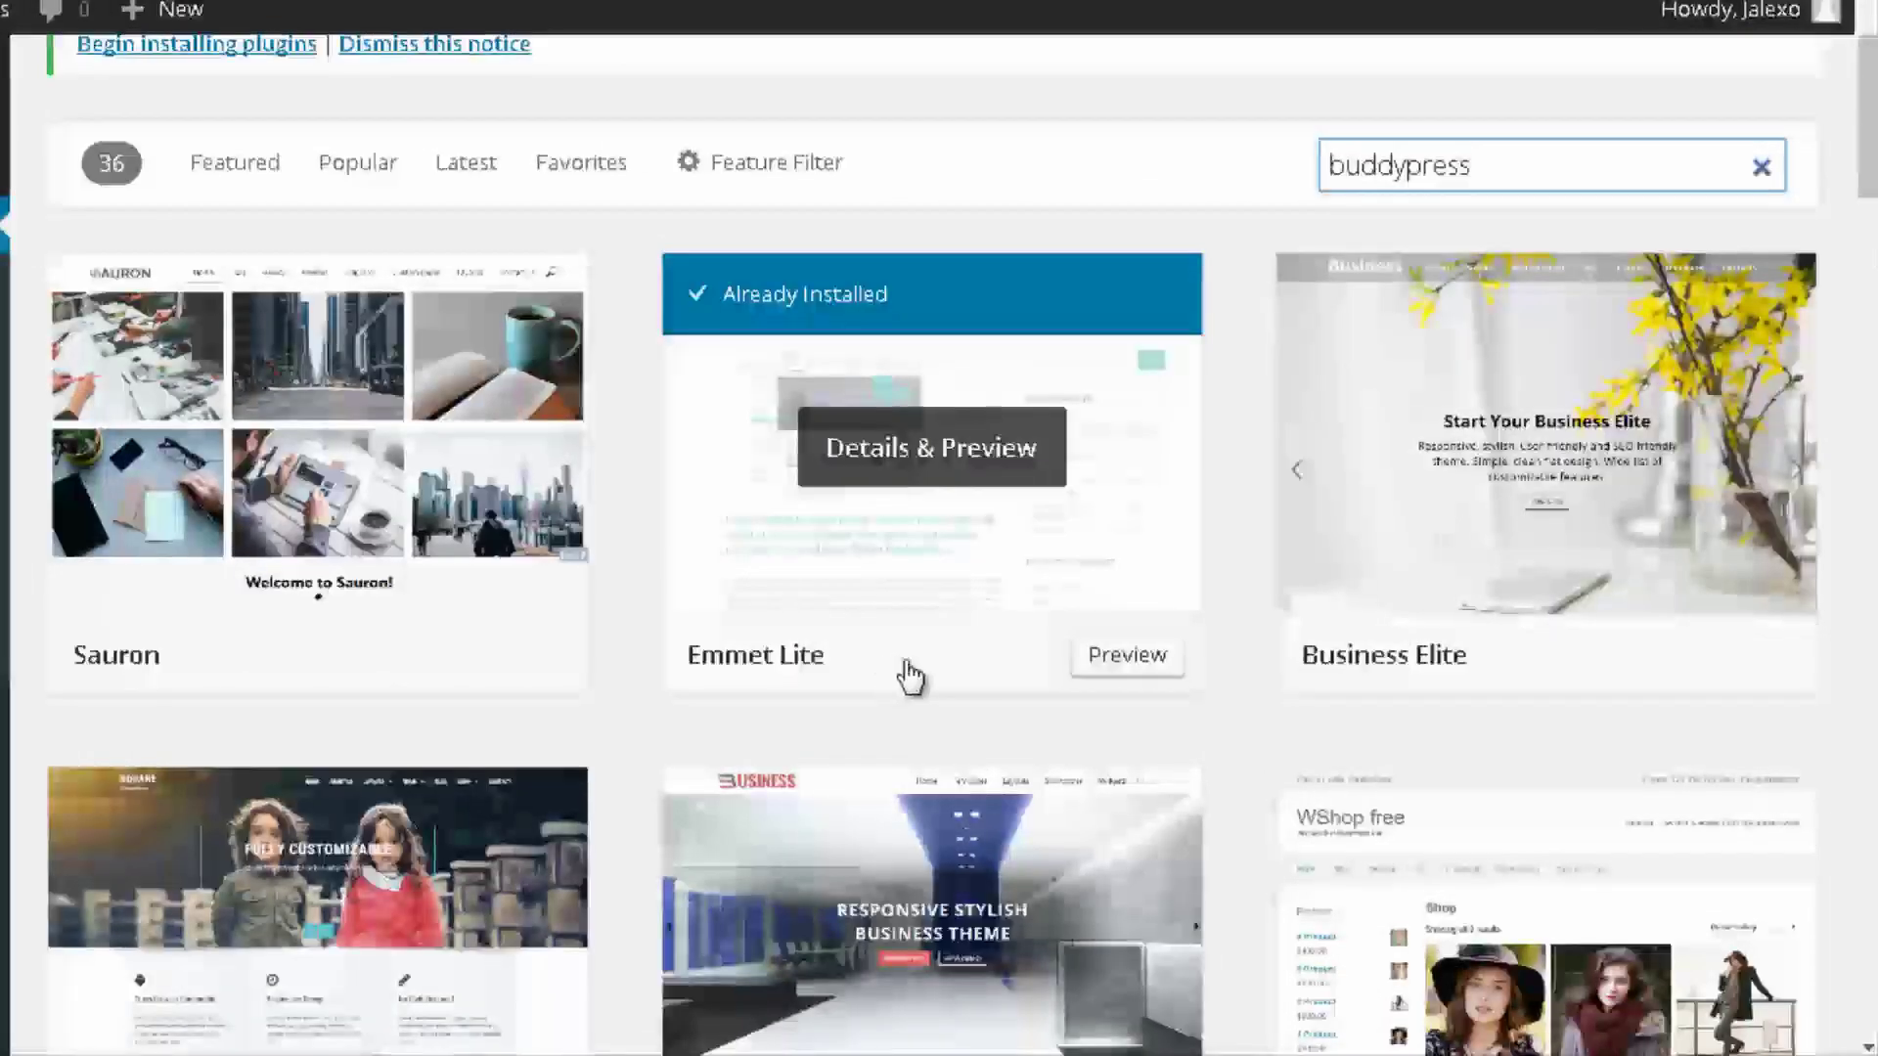
{"action": "scroll", "coordinate": [53, 949], "scroll_direction": "up", "scroll_amount": 2}
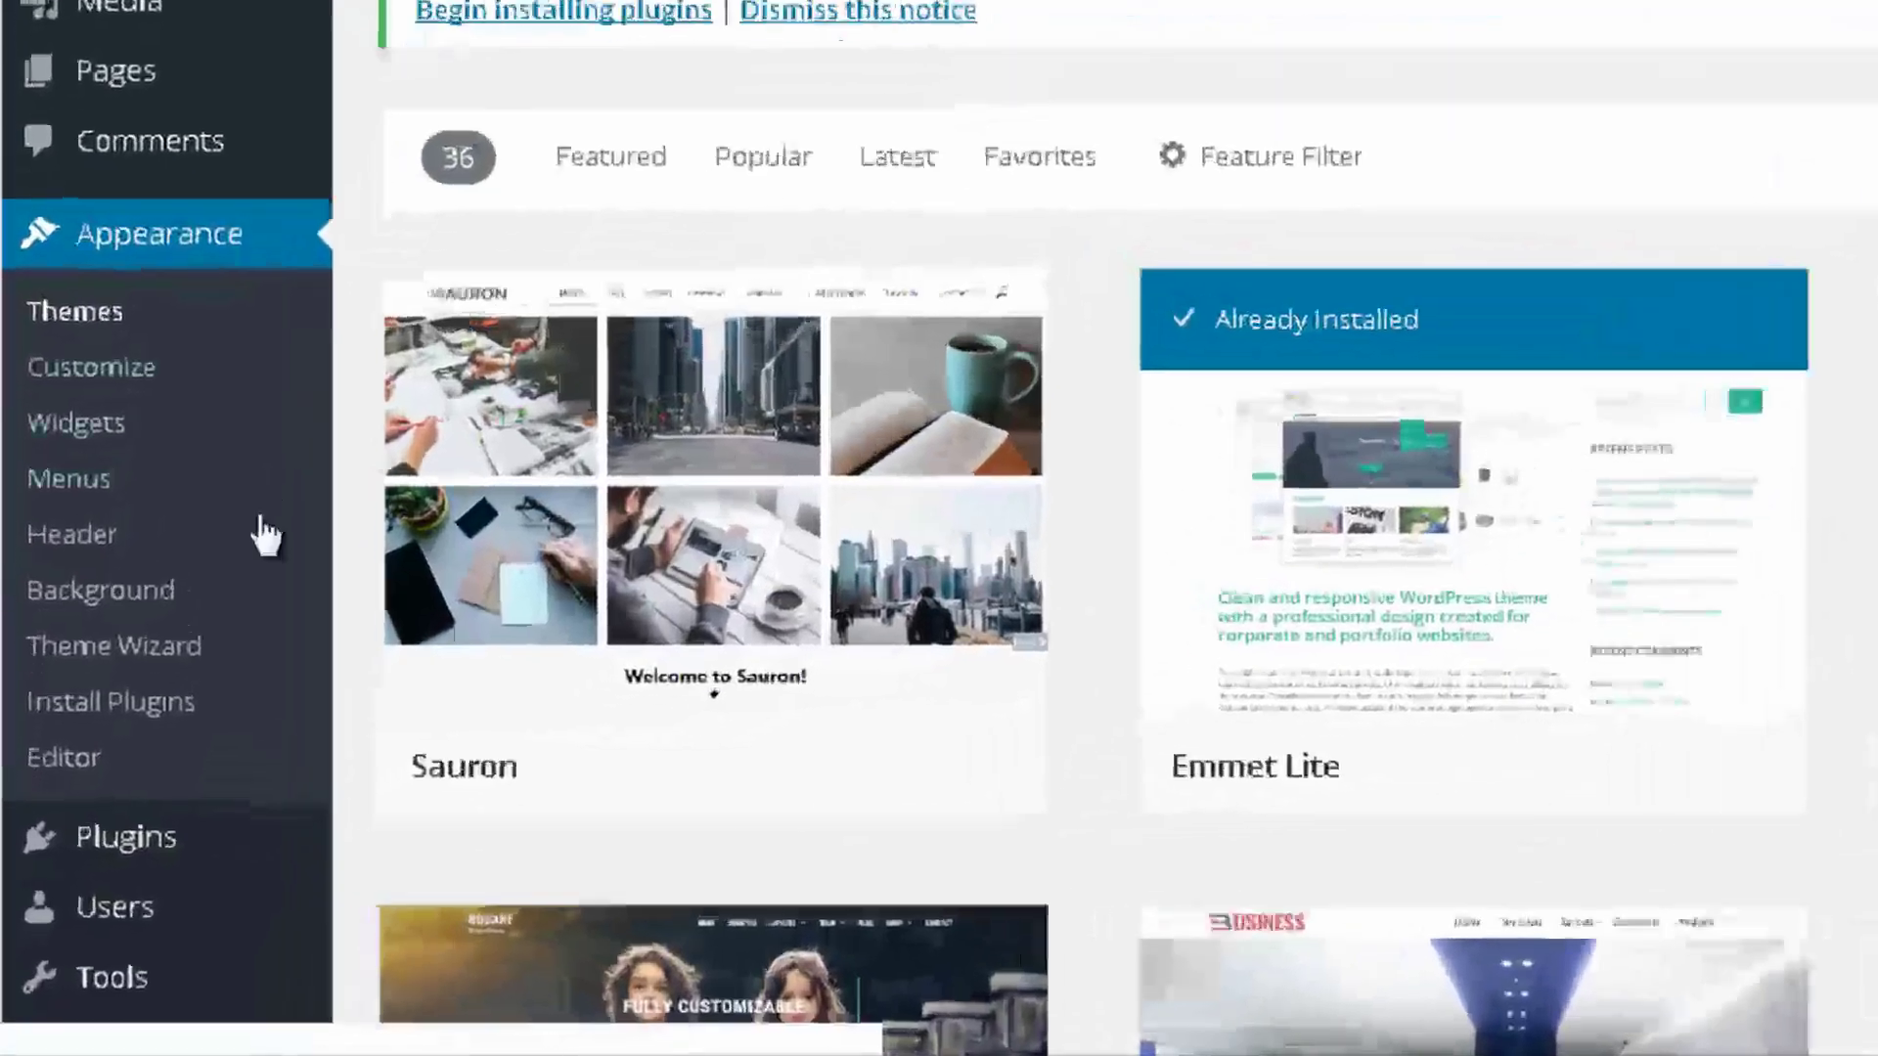
- Search the plugin directory for buddypress from Plugins > Add New
{"action": "mouse_move", "coordinate": [98, 913]}
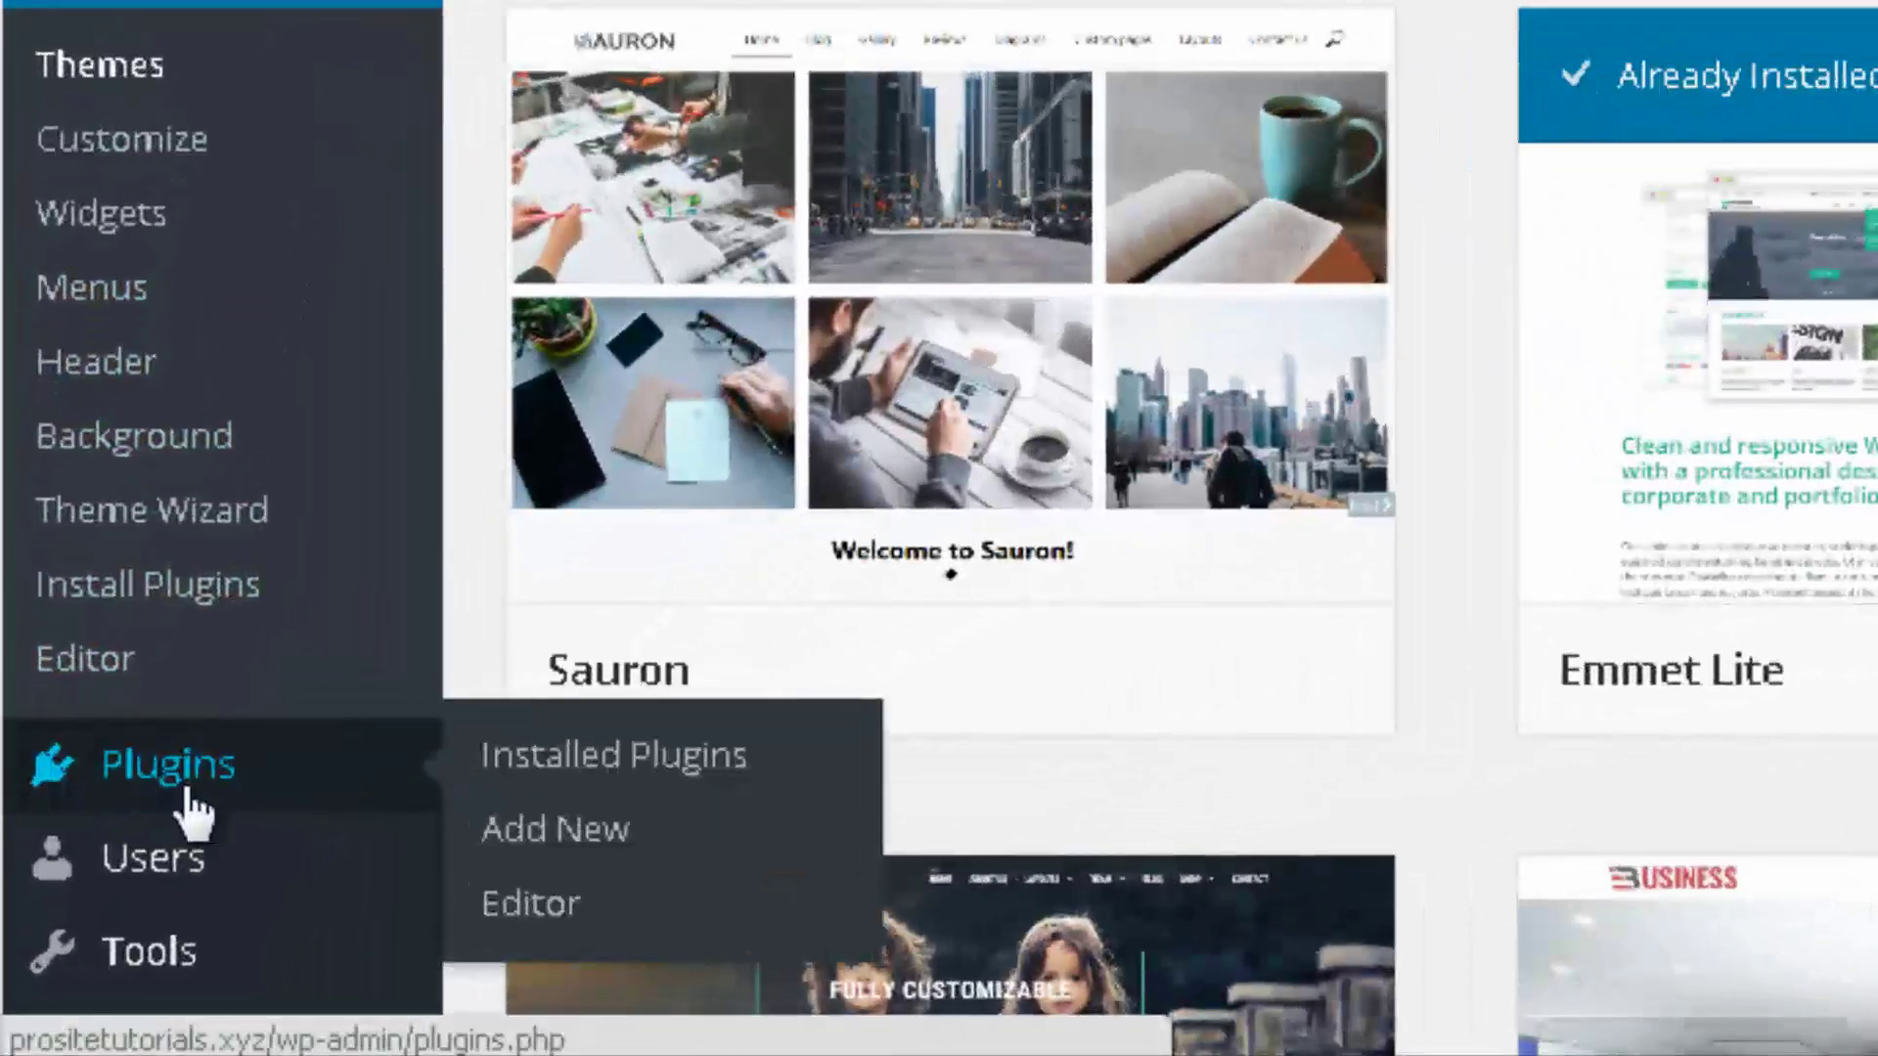
{"action": "left_click", "coordinate": [545, 827]}
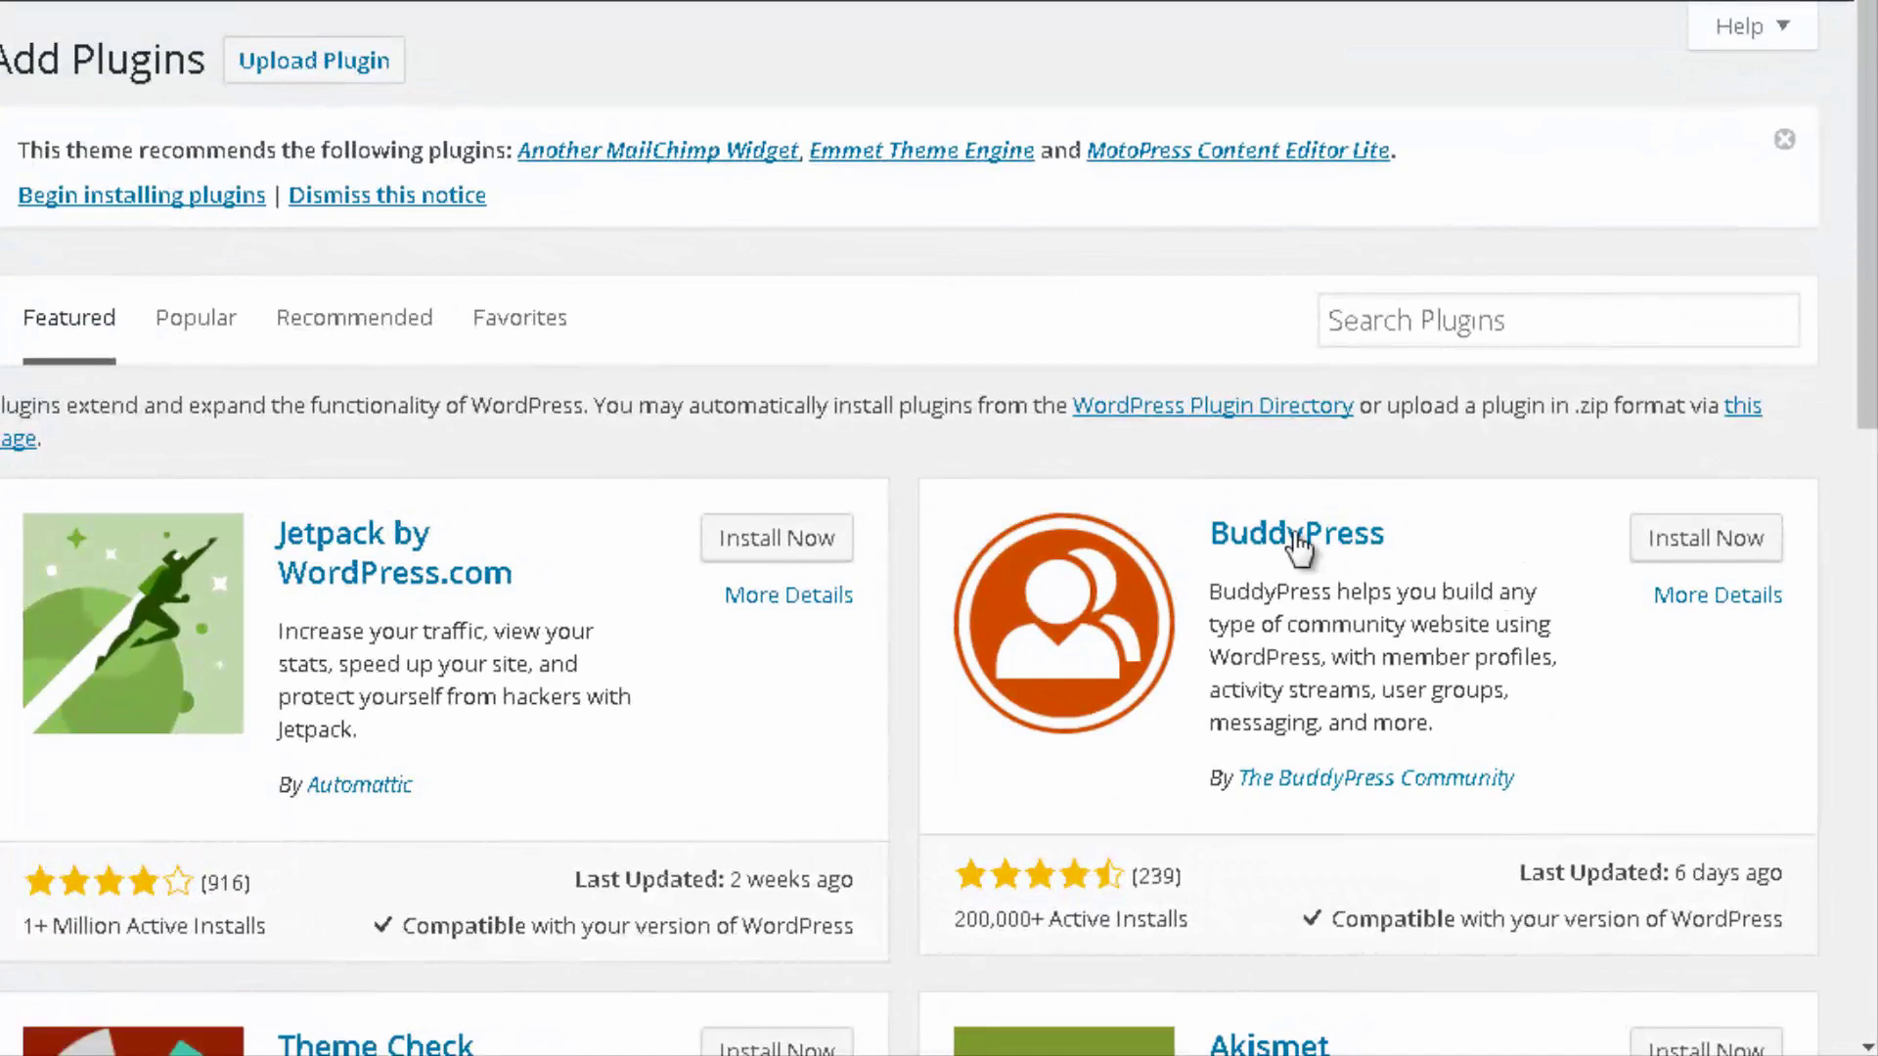
{"action": "left_click", "coordinate": [1495, 309]}
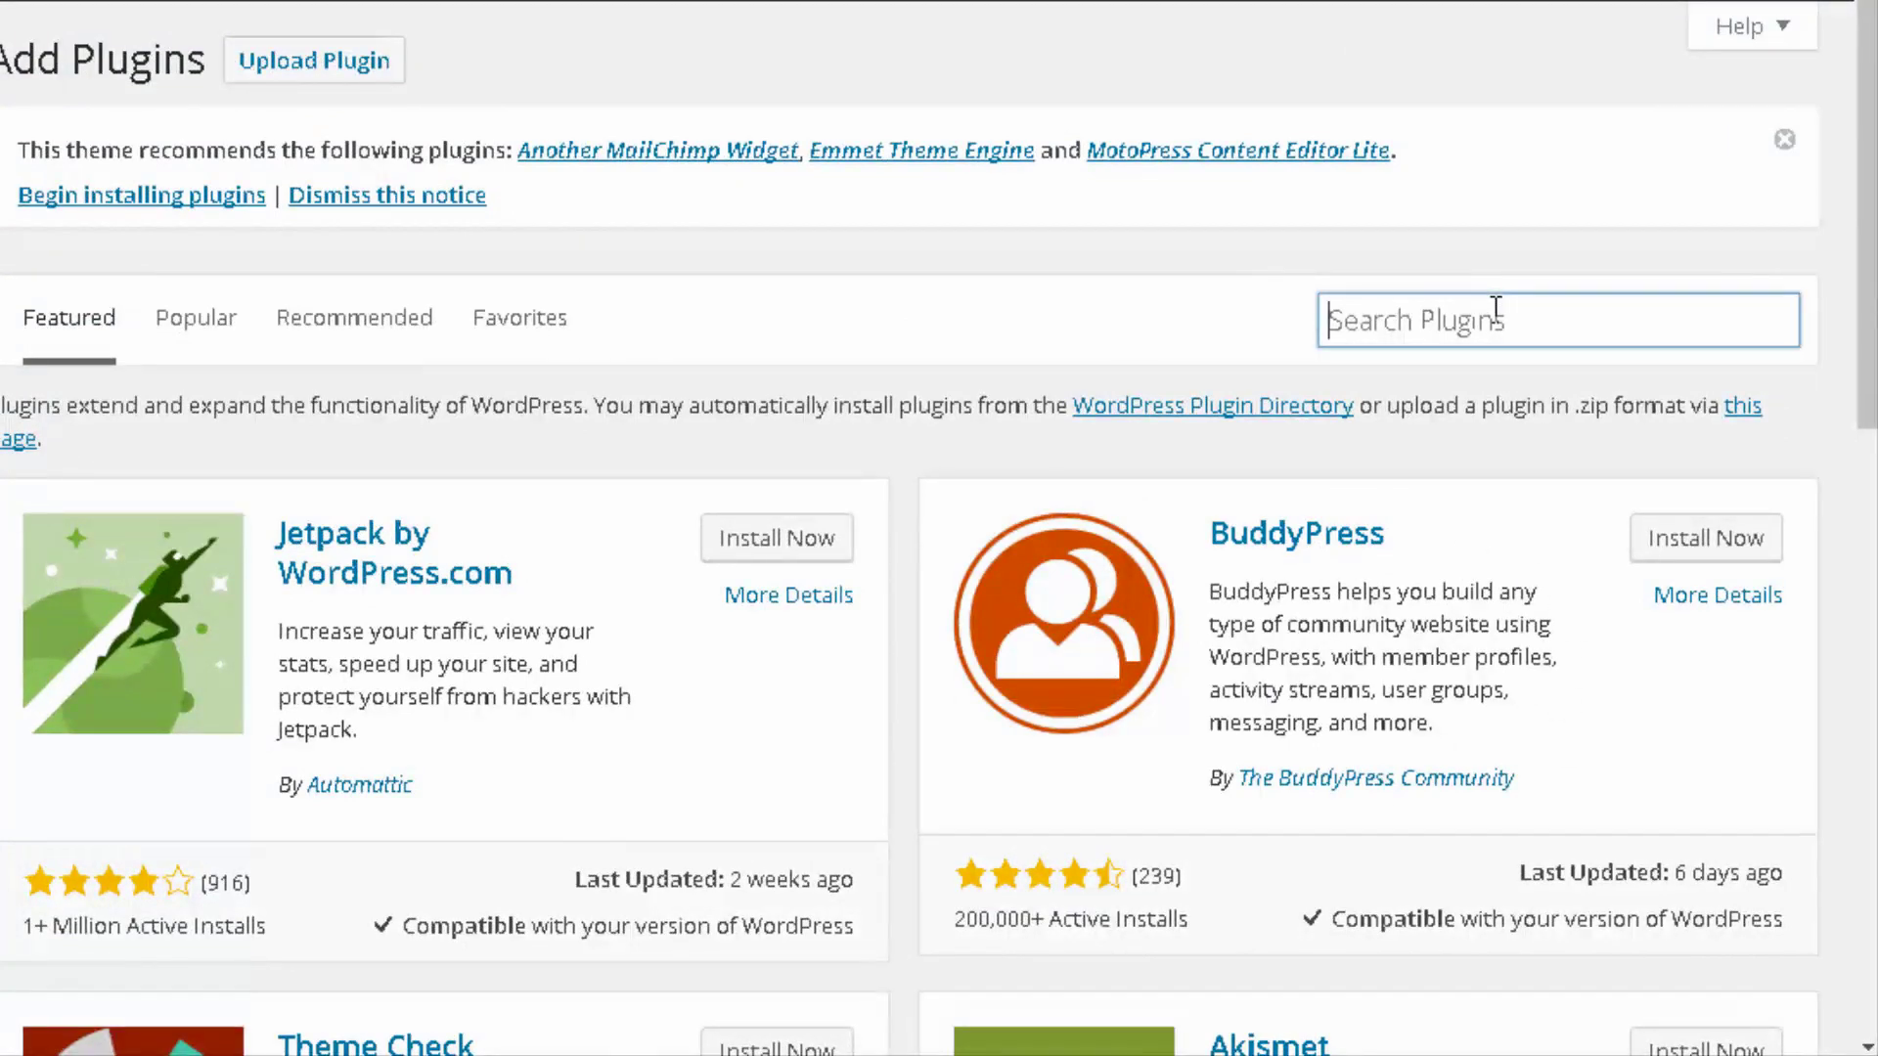
{"action": "type", "text": "buddy"}
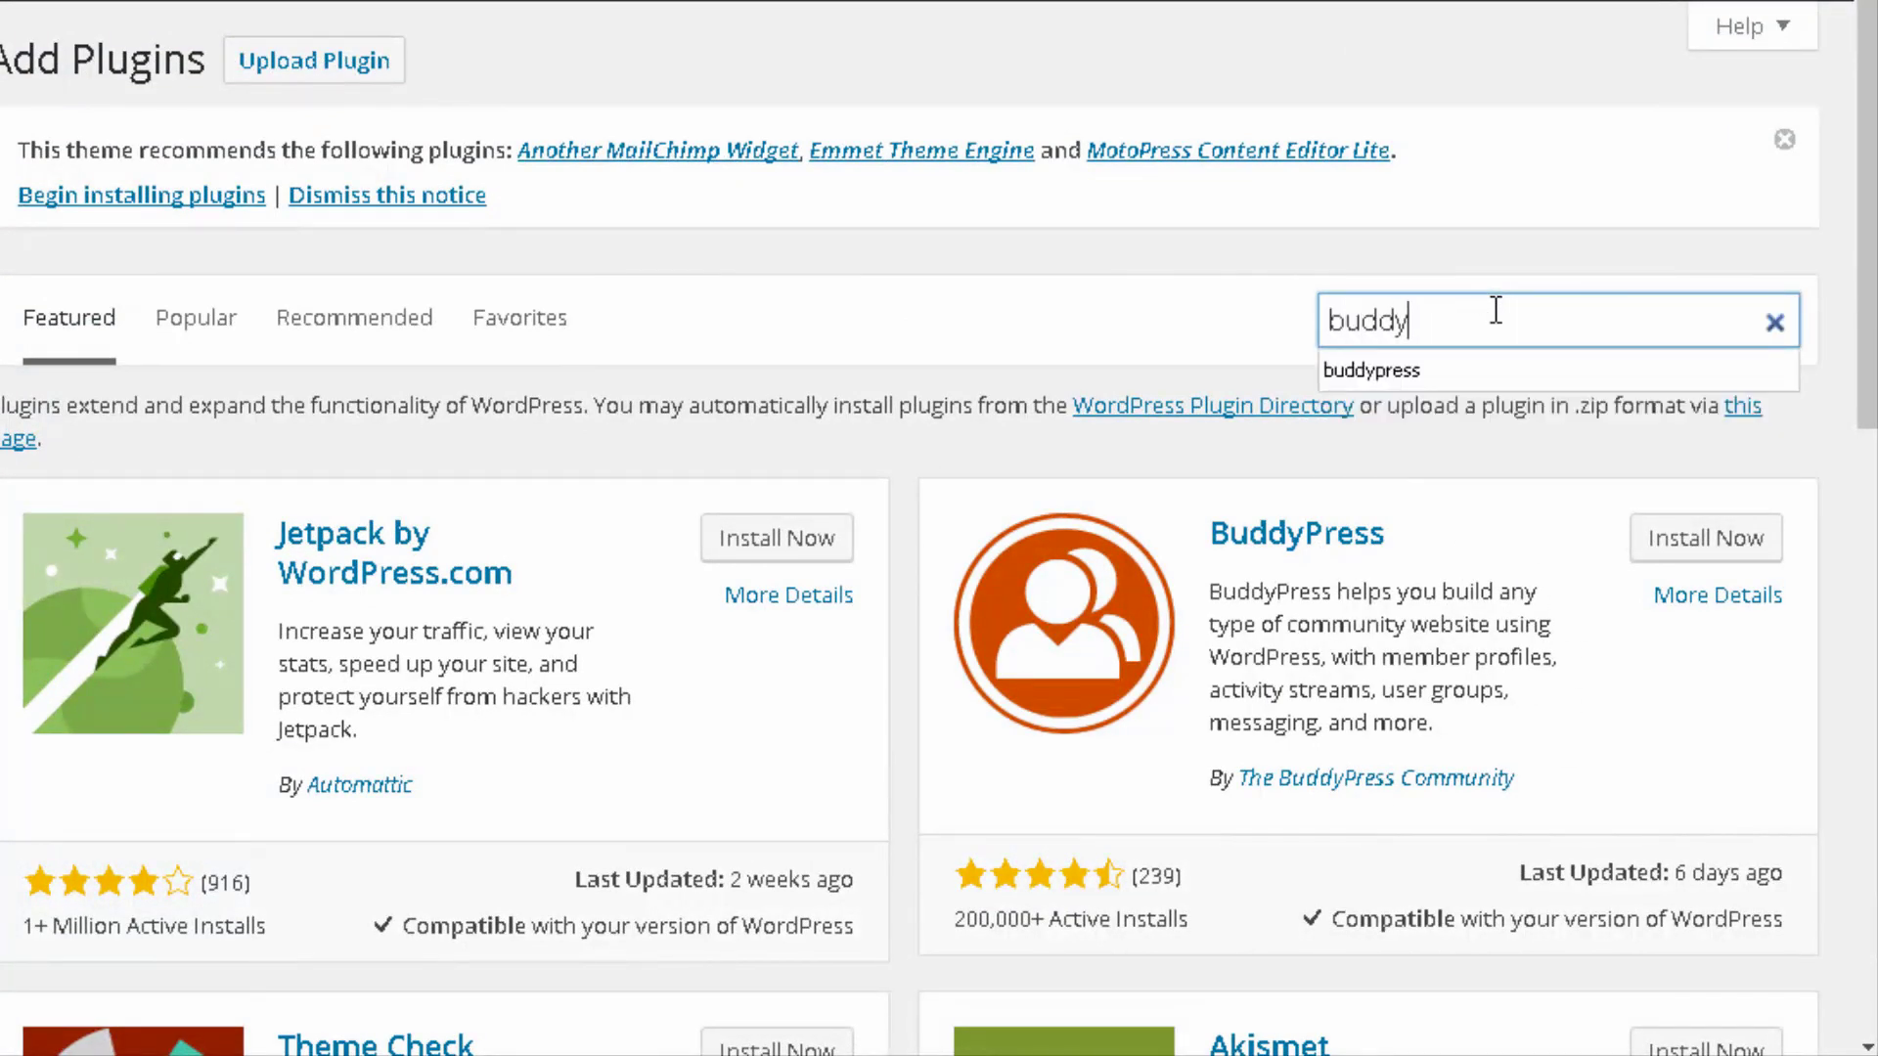
{"action": "type", "text": "press"}
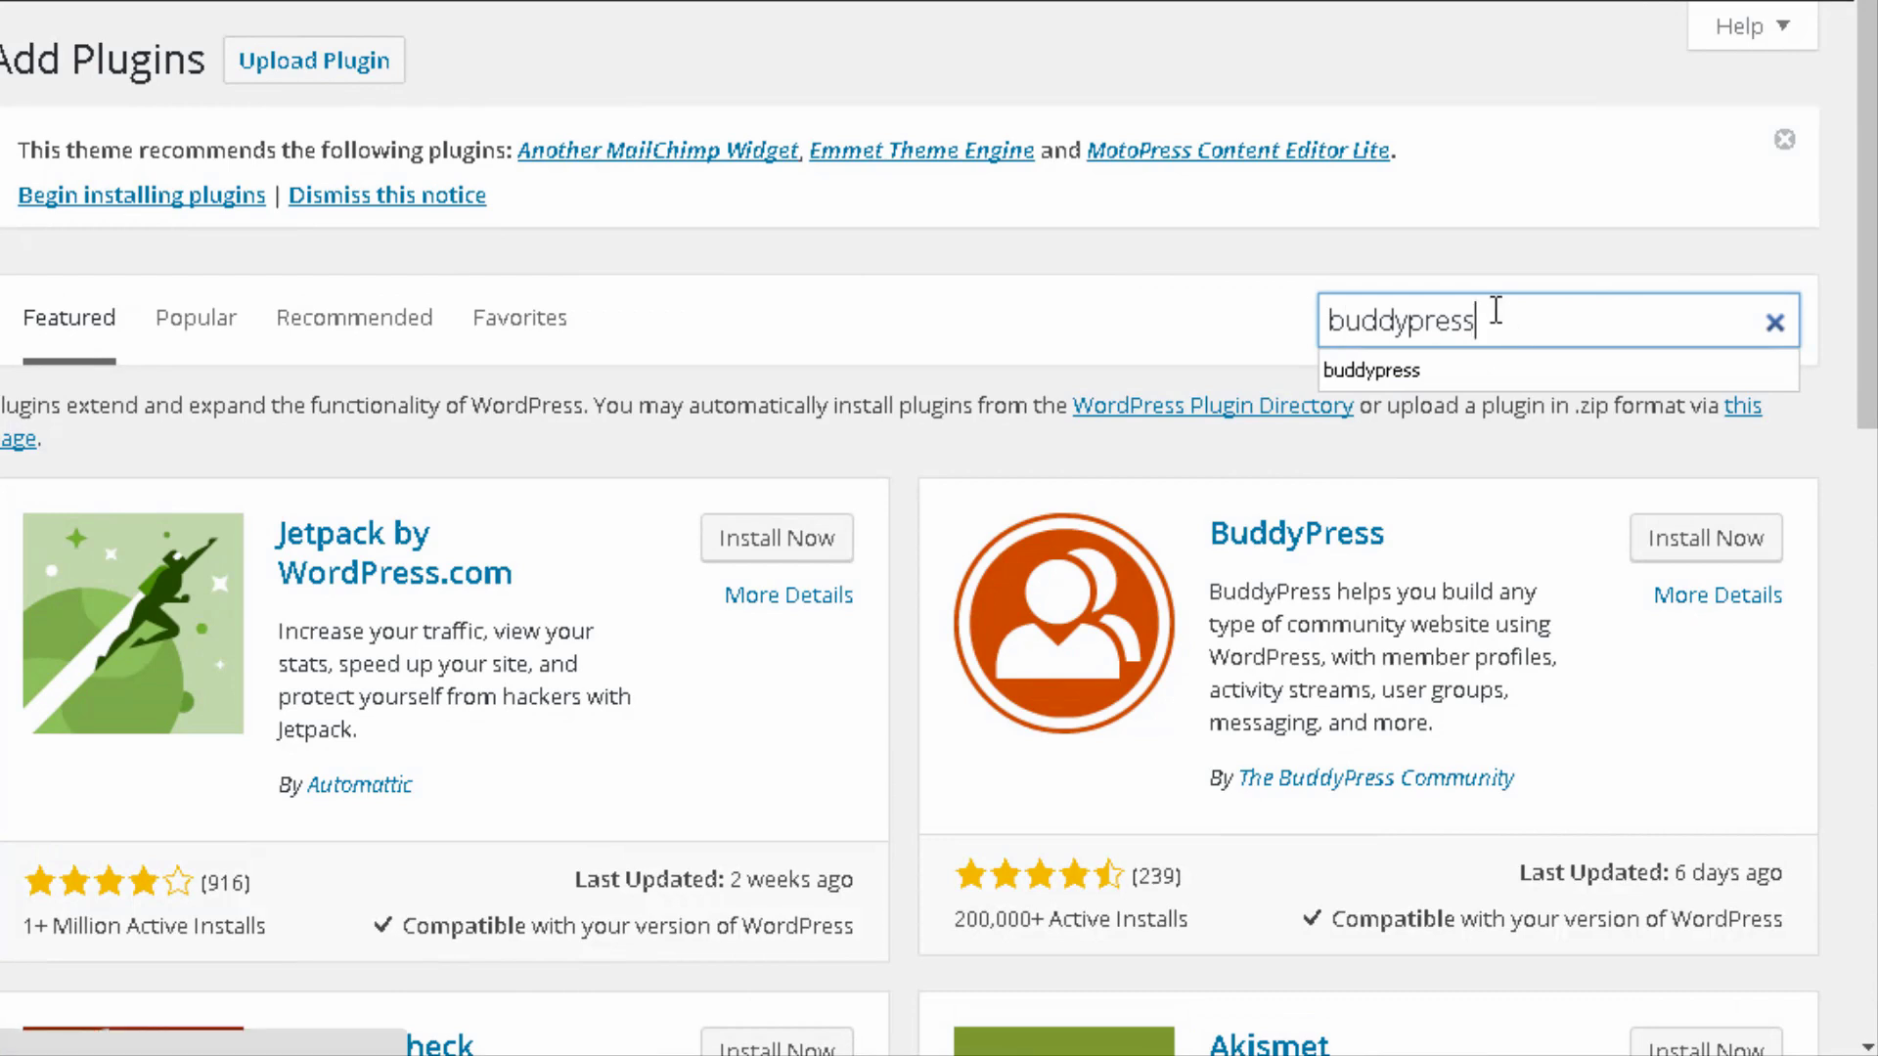
{"action": "key", "text": "Return"}
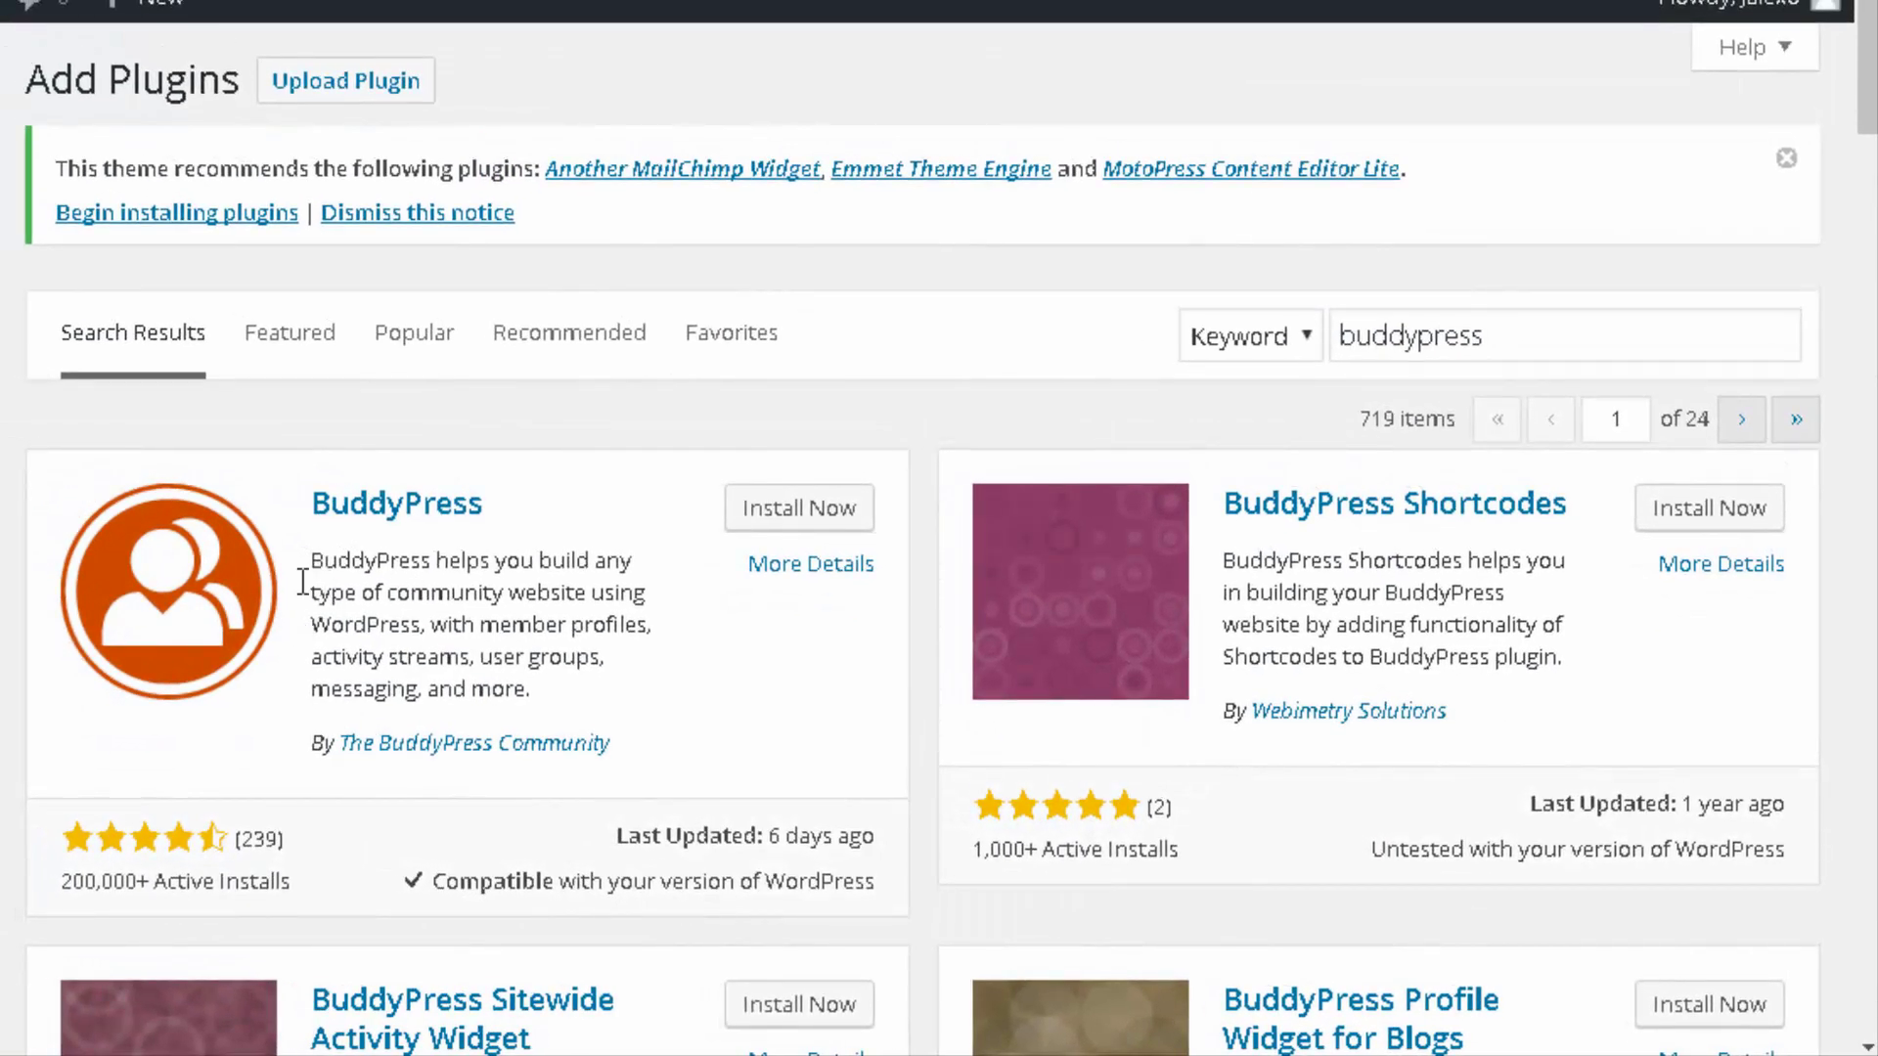
- Review the BuddyPress plugin details, then install BuddyPress 2.6.1.1
{"action": "left_click", "coordinate": [830, 567]}
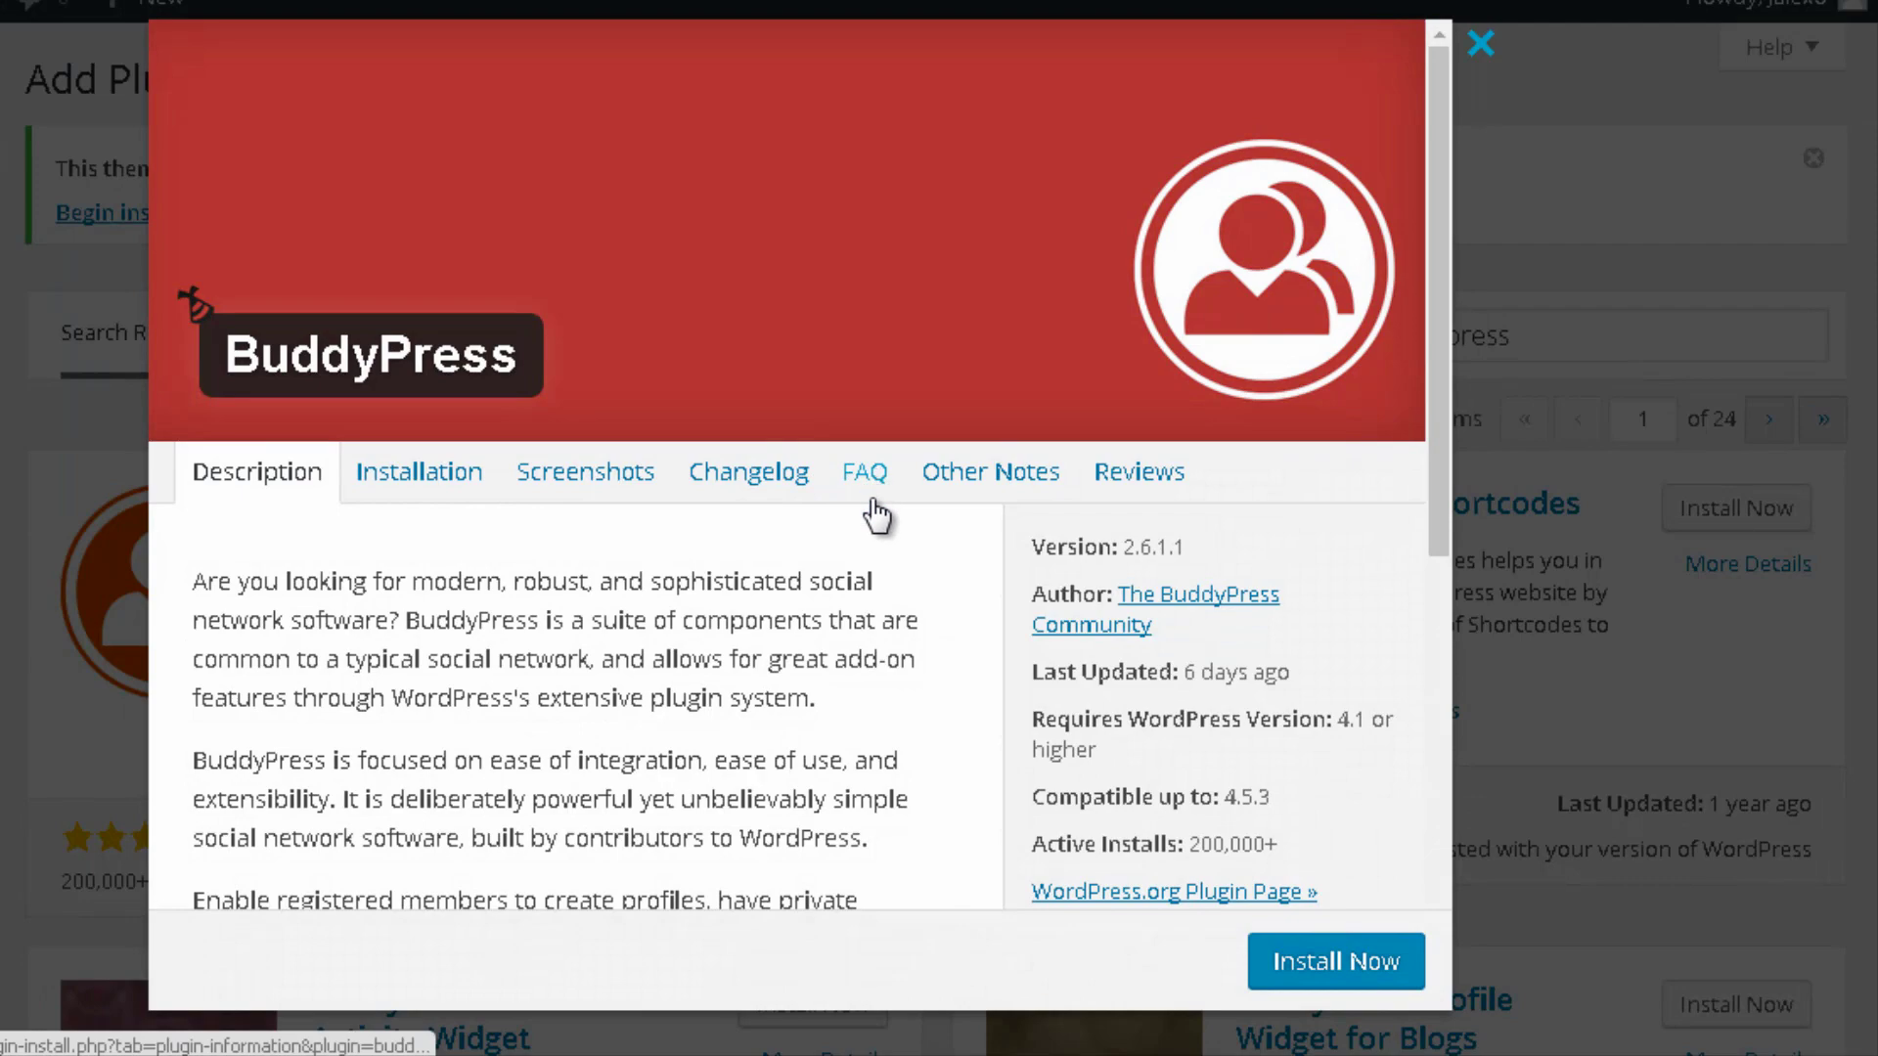
{"action": "scroll", "coordinate": [801, 665], "scroll_direction": "down", "scroll_amount": 9}
{"action": "scroll", "coordinate": [802, 665], "scroll_direction": "up", "scroll_amount": 9}
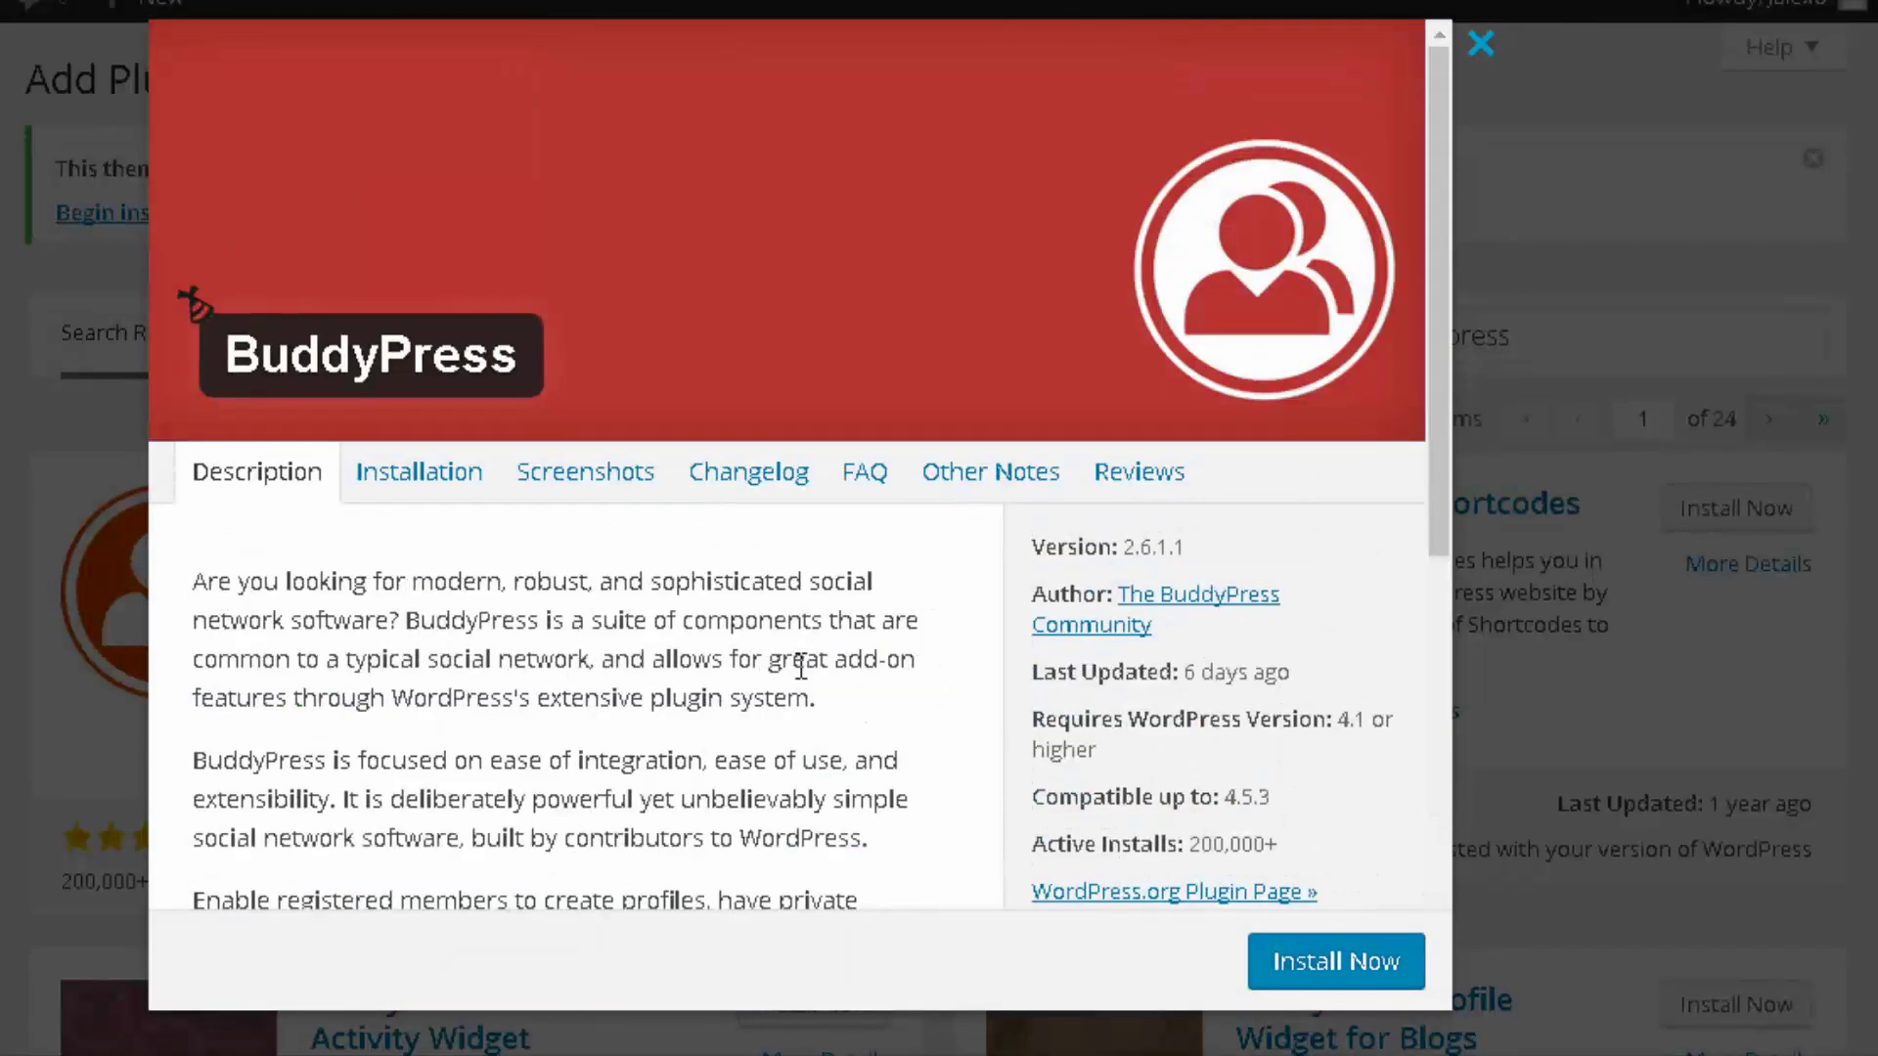
{"action": "left_click", "coordinate": [1479, 44]}
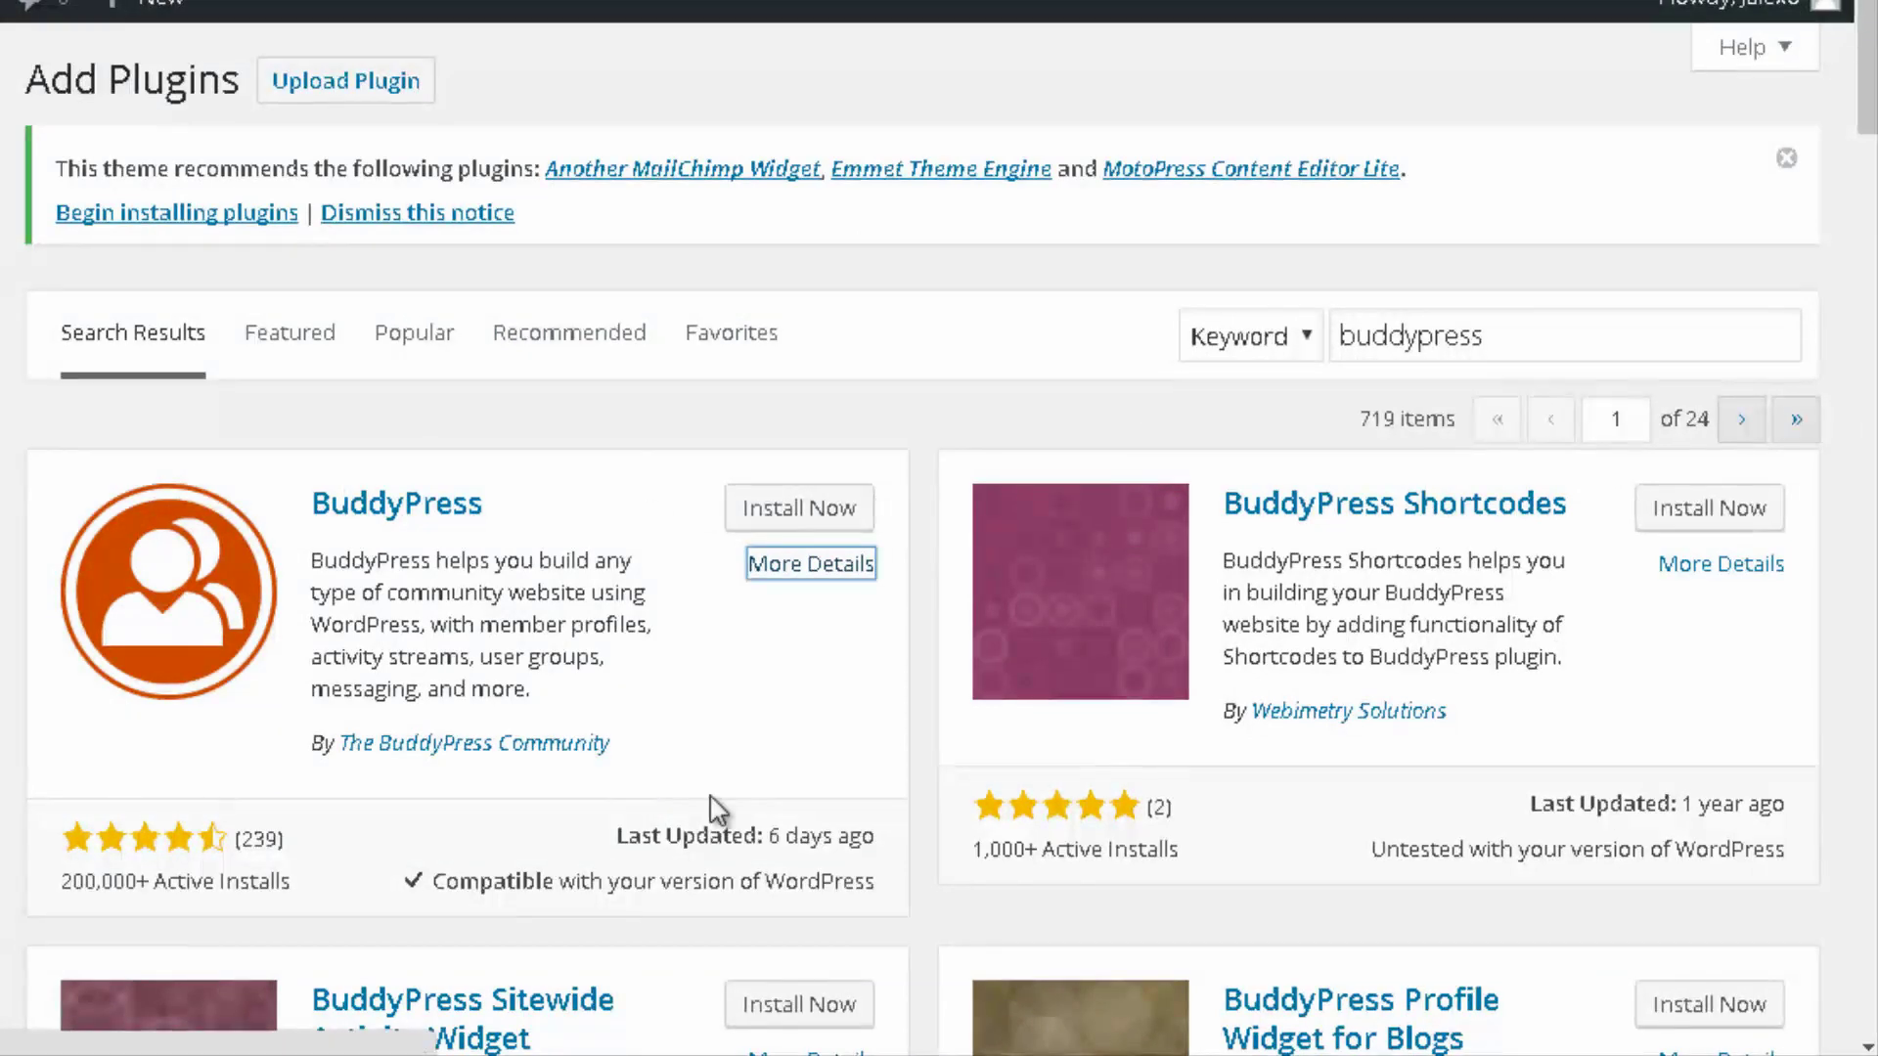
{"action": "left_click", "coordinate": [780, 528]}
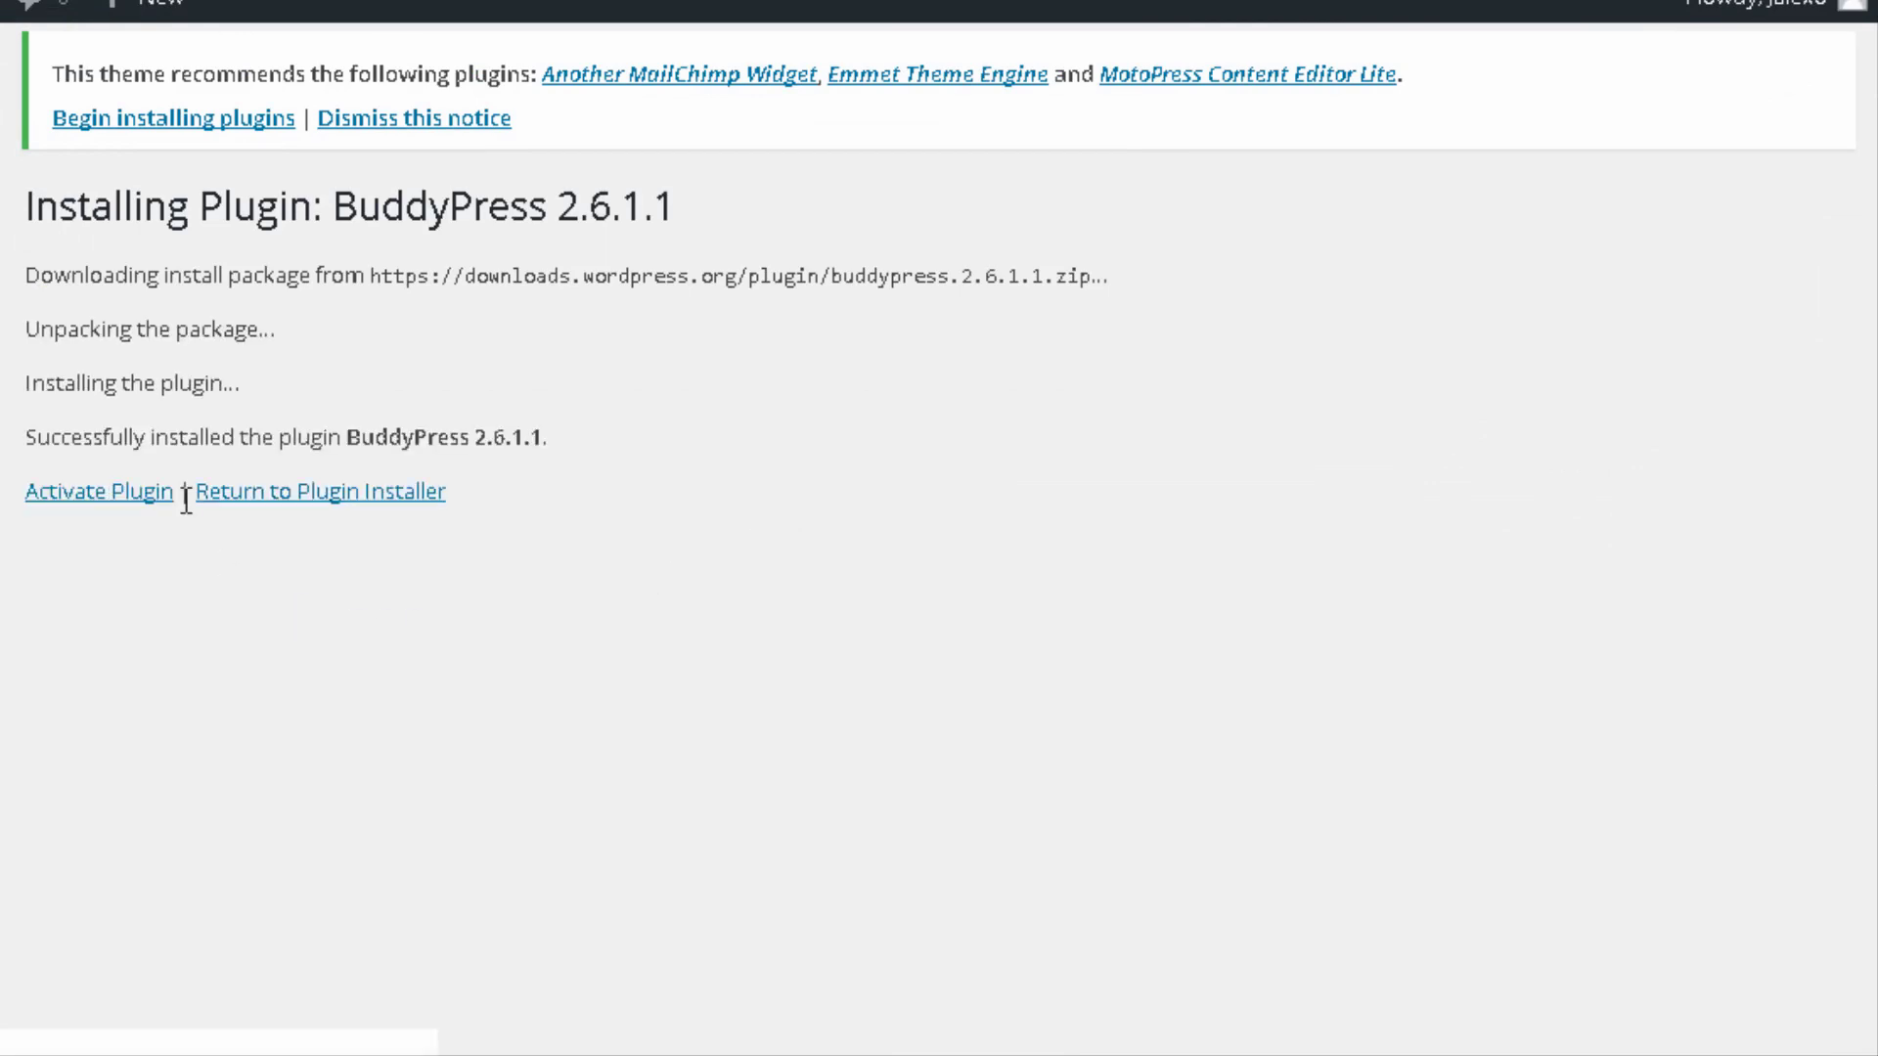
- Activate BuddyPress and scroll through its welcome page on Activity Embeds and other 2.6 features
{"action": "left_click", "coordinate": [115, 503]}
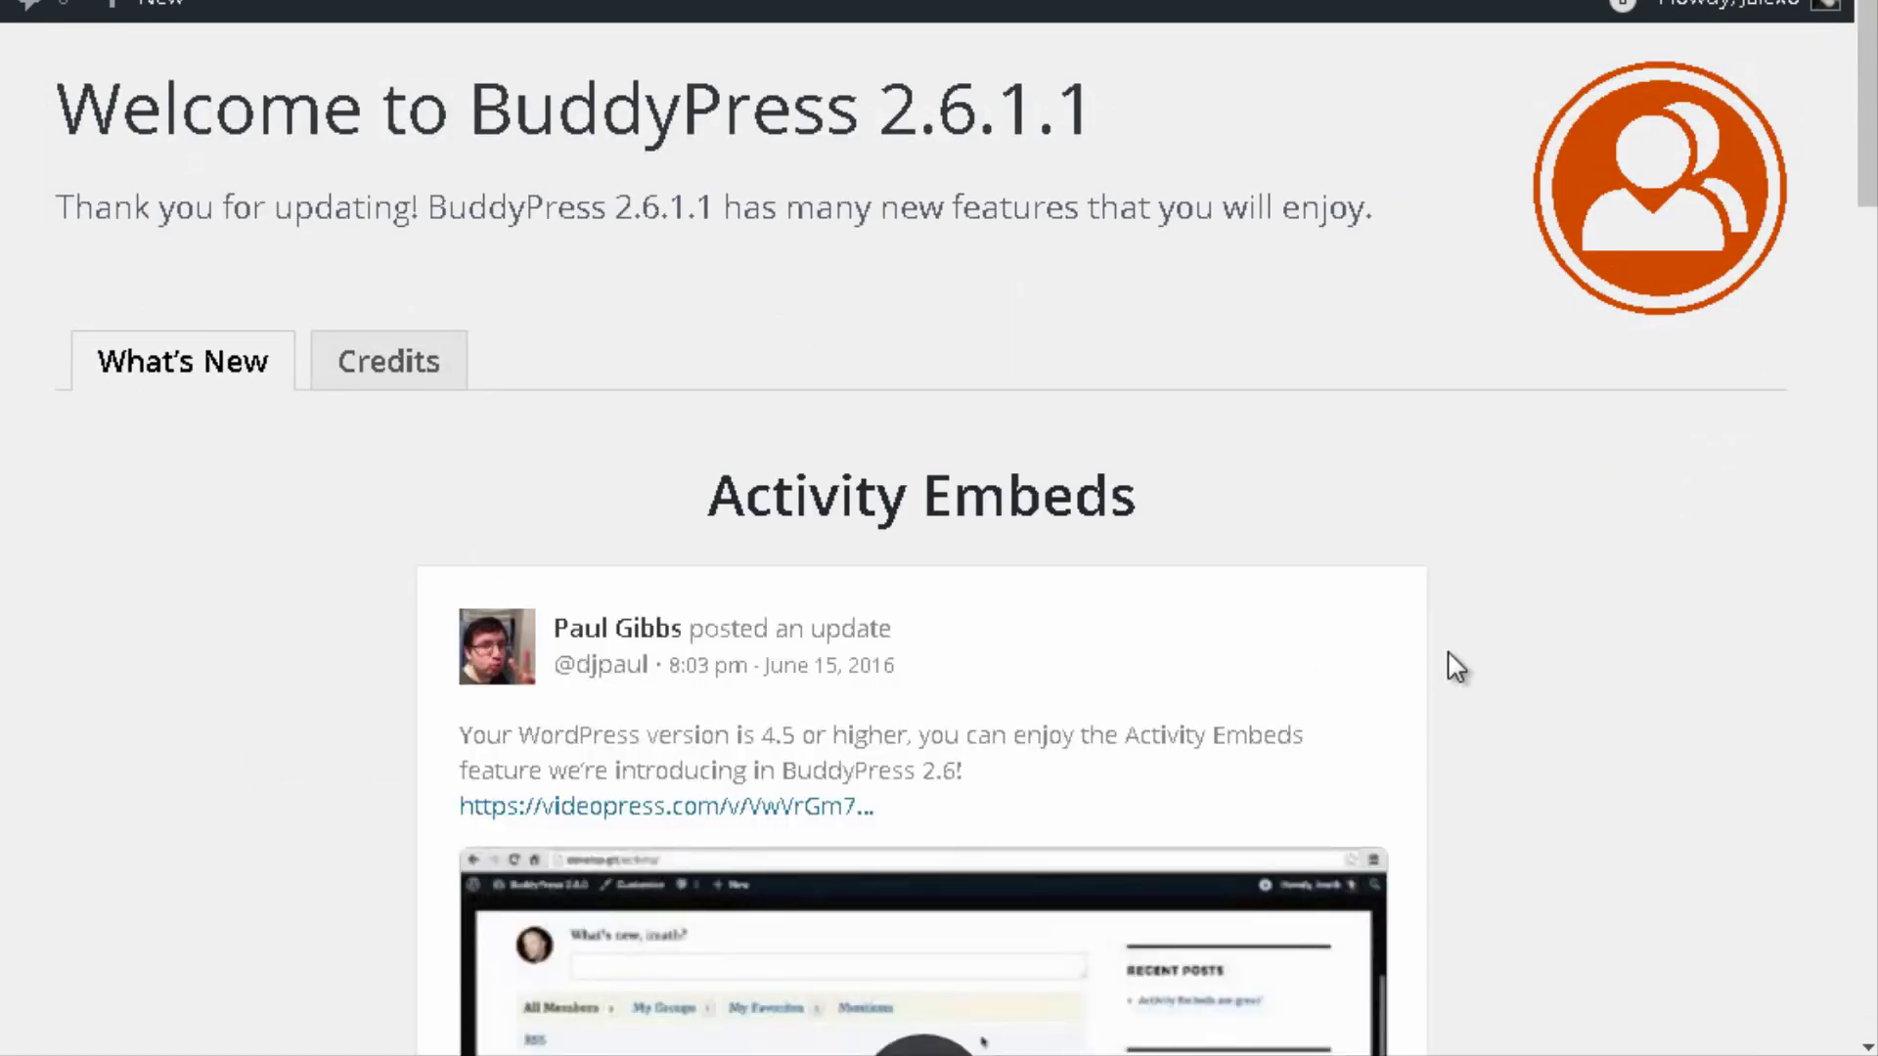
{"action": "scroll", "coordinate": [1124, 450], "scroll_direction": "down", "scroll_amount": 20}
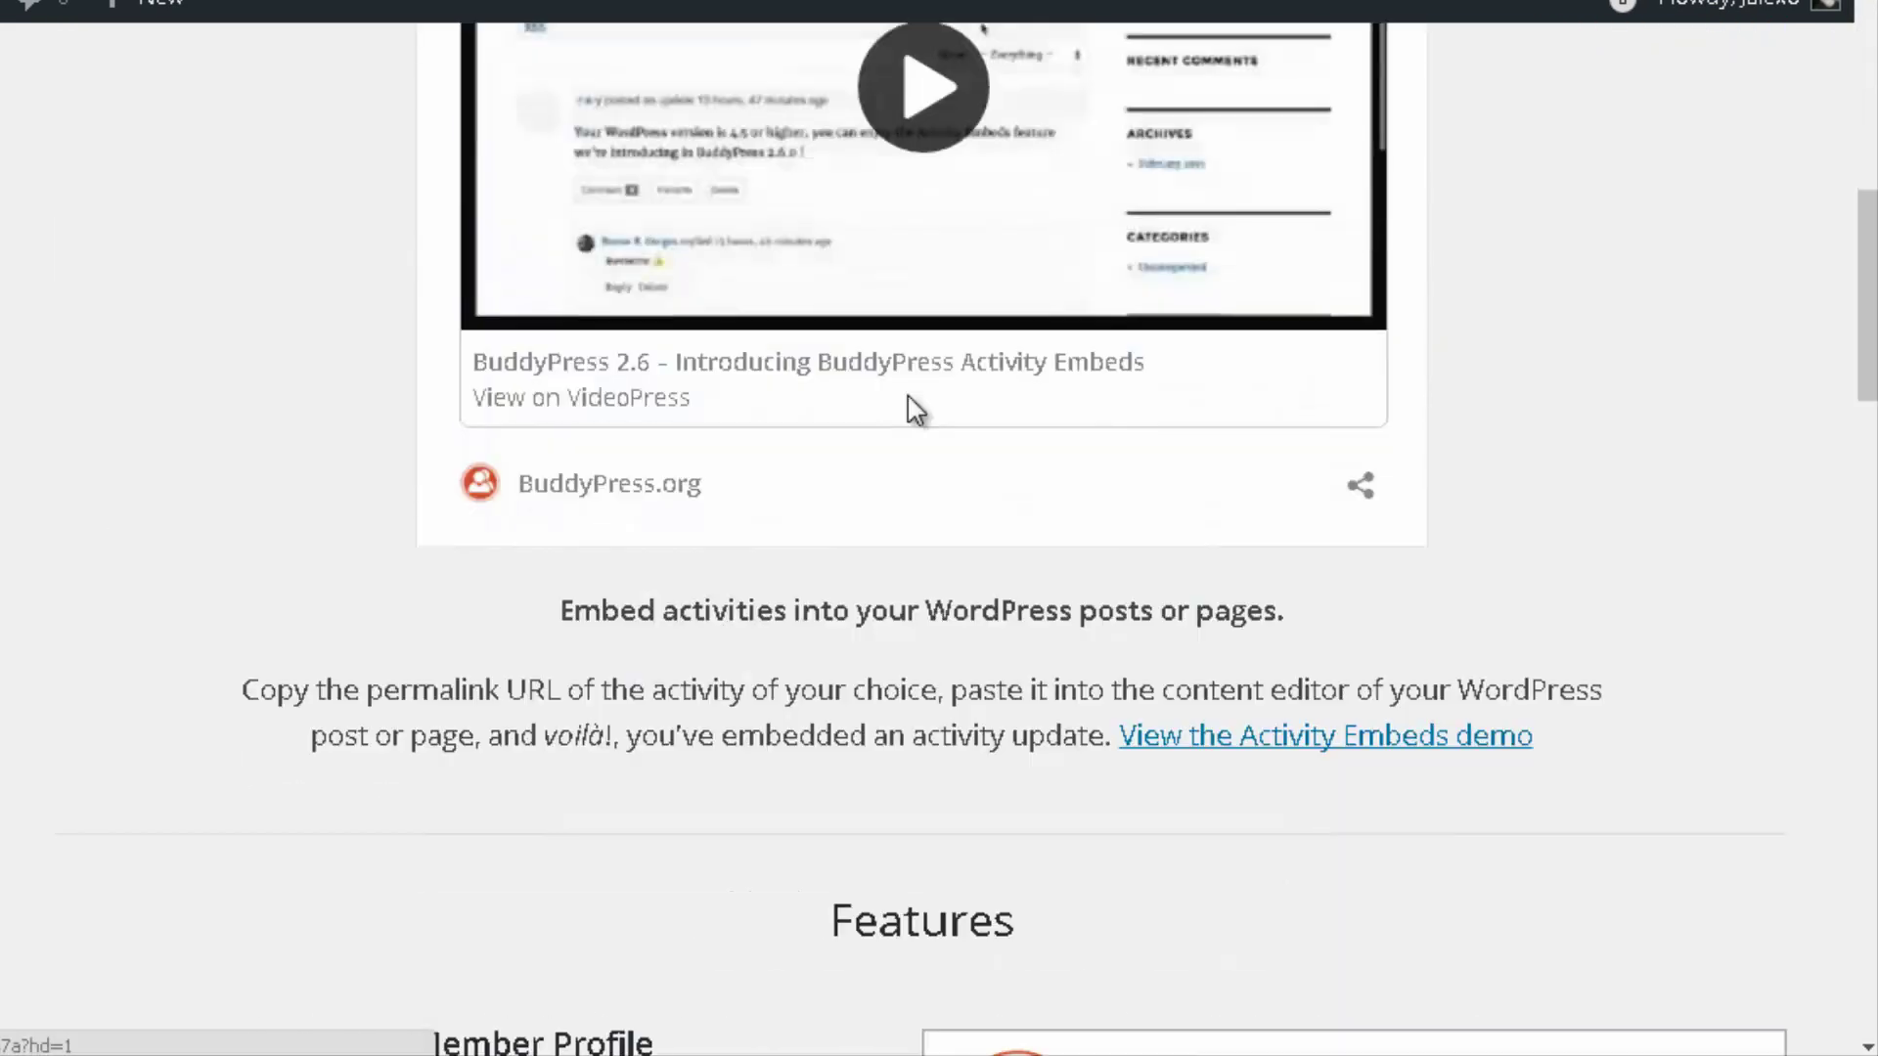
{"action": "scroll", "coordinate": [191, 554], "scroll_direction": "down", "scroll_amount": 12}
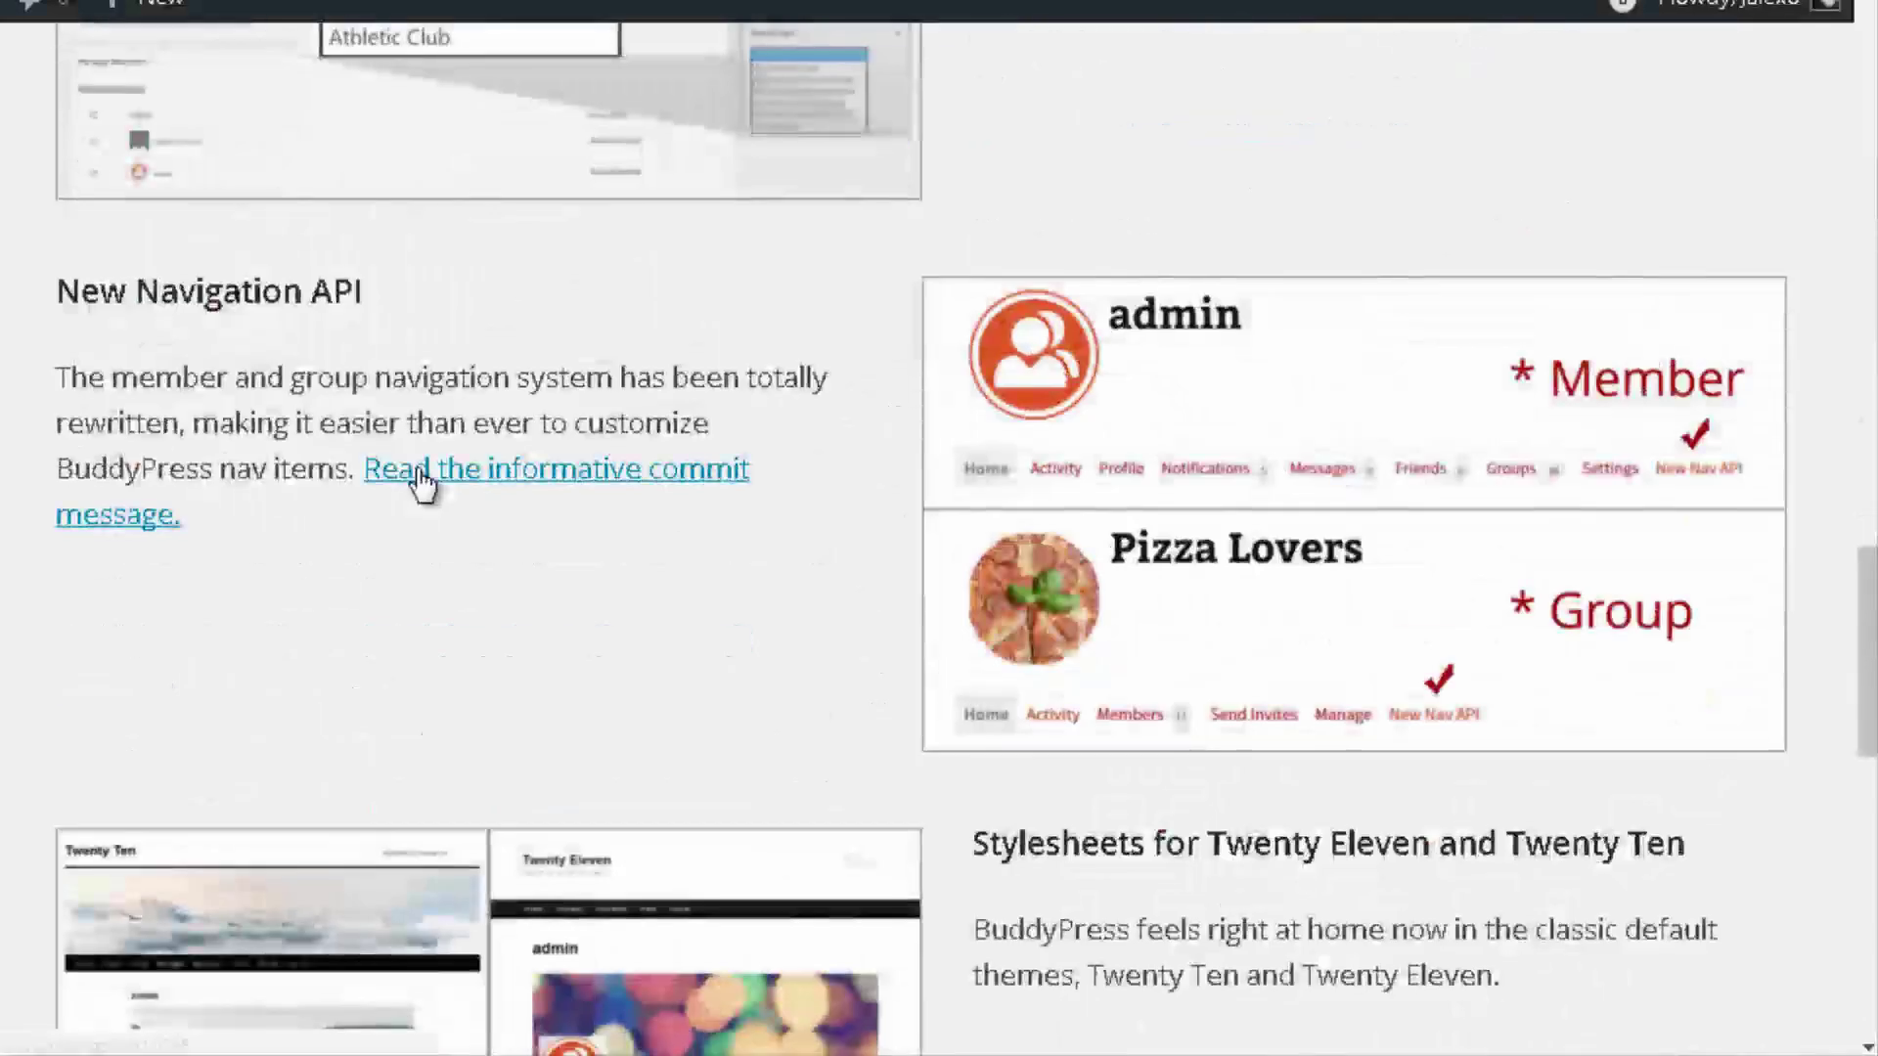
{"action": "scroll", "coordinate": [494, 366], "scroll_direction": "down", "scroll_amount": 6}
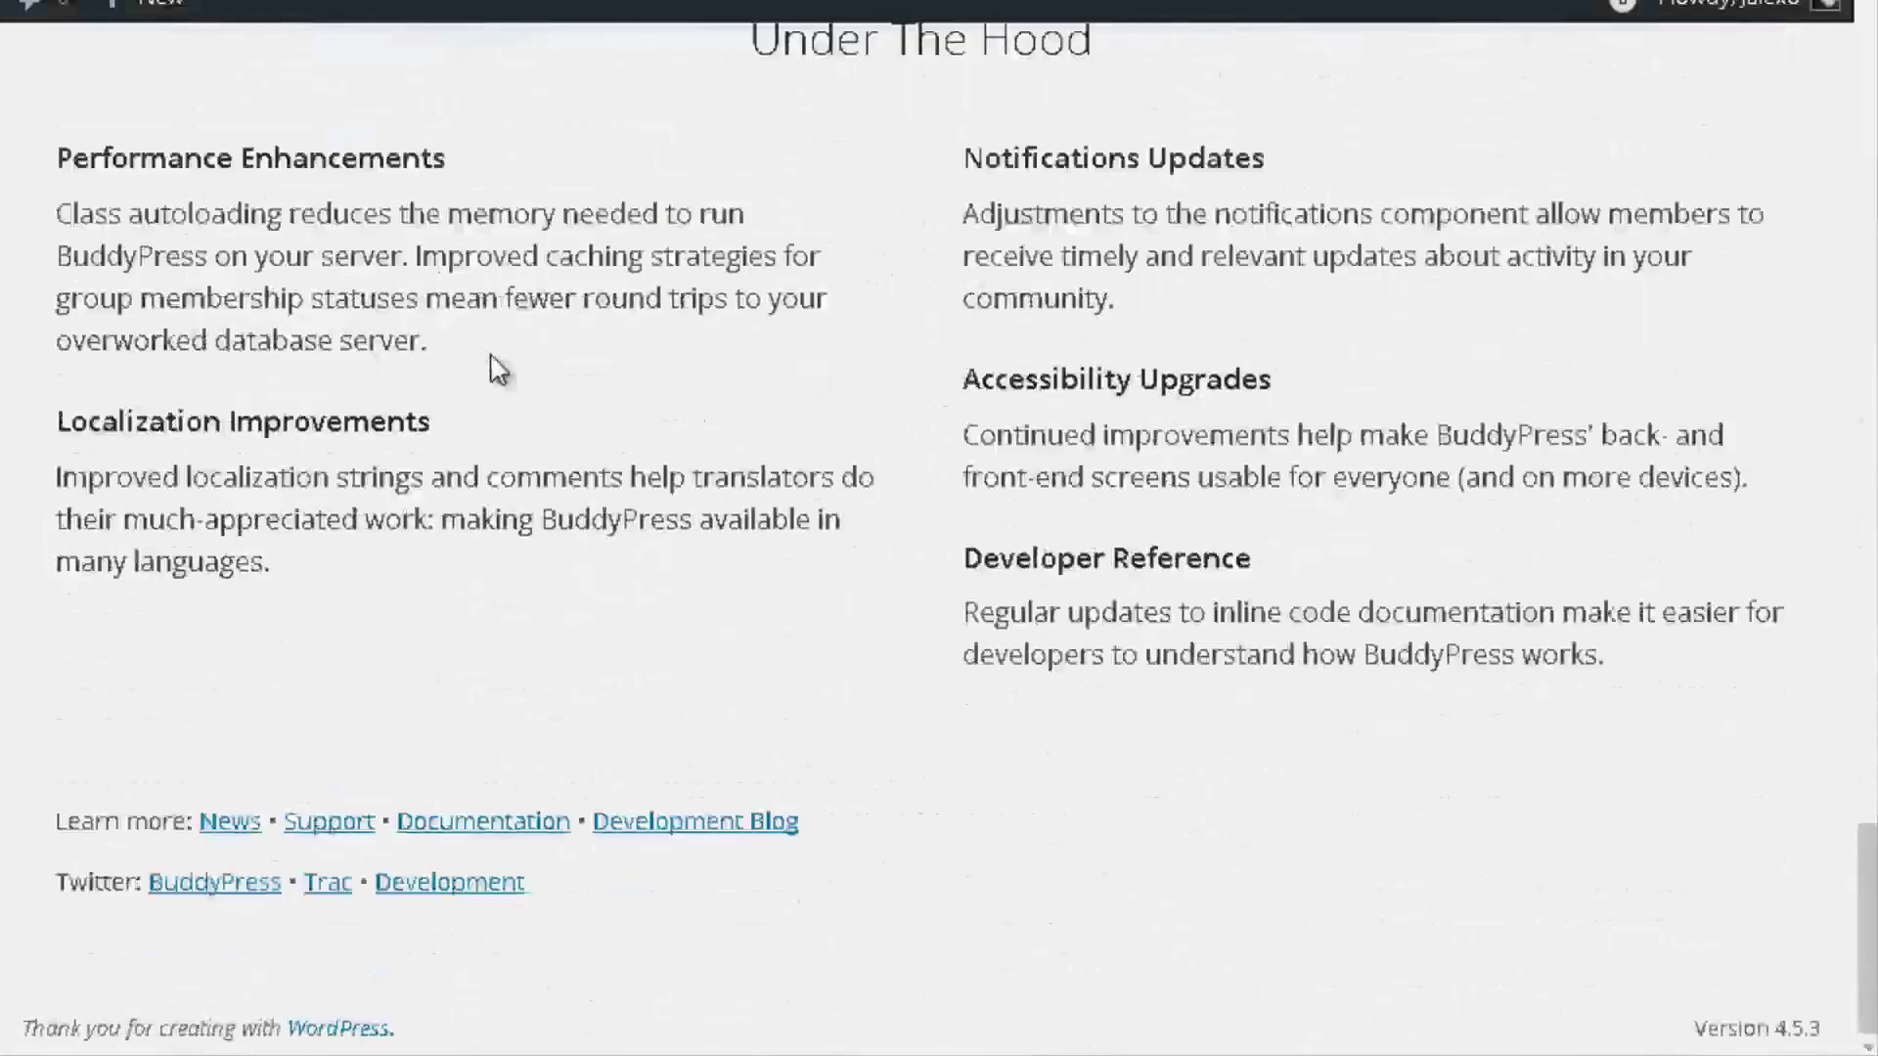
{"action": "scroll", "coordinate": [528, 393], "scroll_direction": "up", "scroll_amount": 5}
{"action": "scroll", "coordinate": [532, 396], "scroll_direction": "up", "scroll_amount": 20}
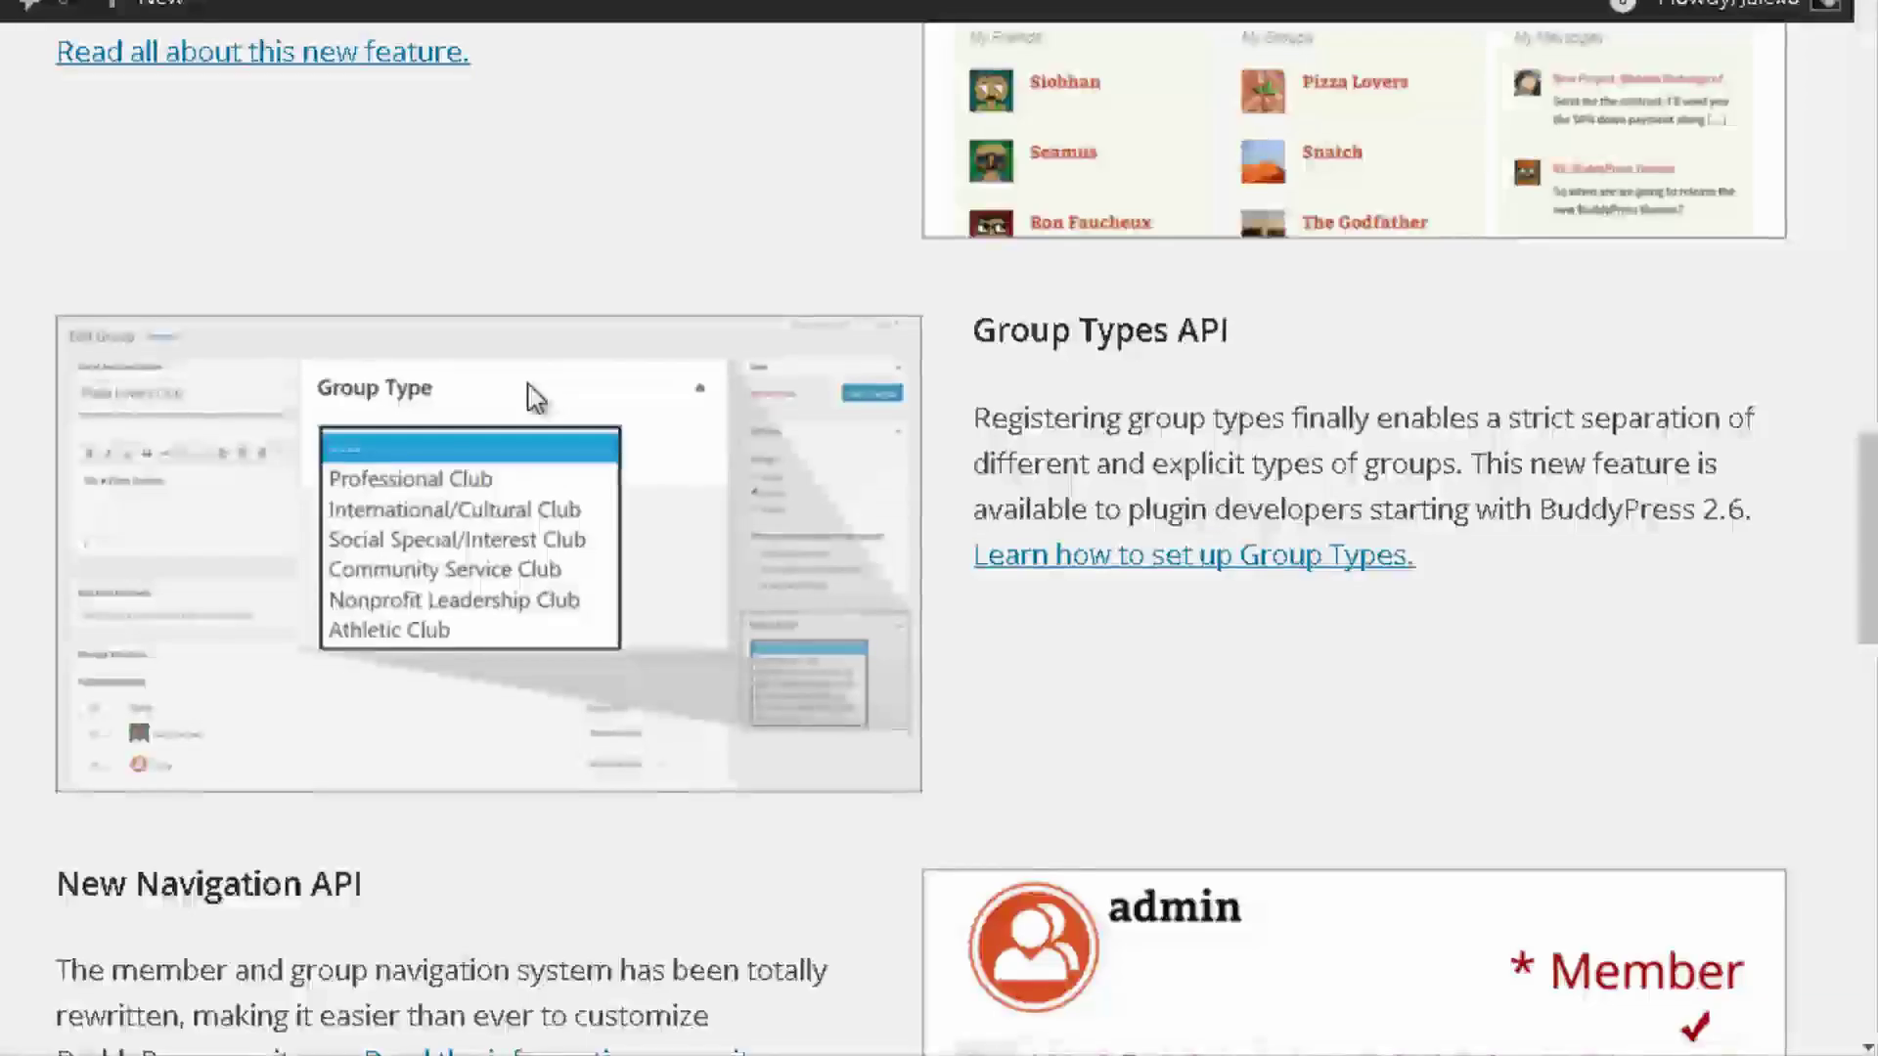
{"action": "scroll", "coordinate": [533, 394], "scroll_direction": "up", "scroll_amount": 10}
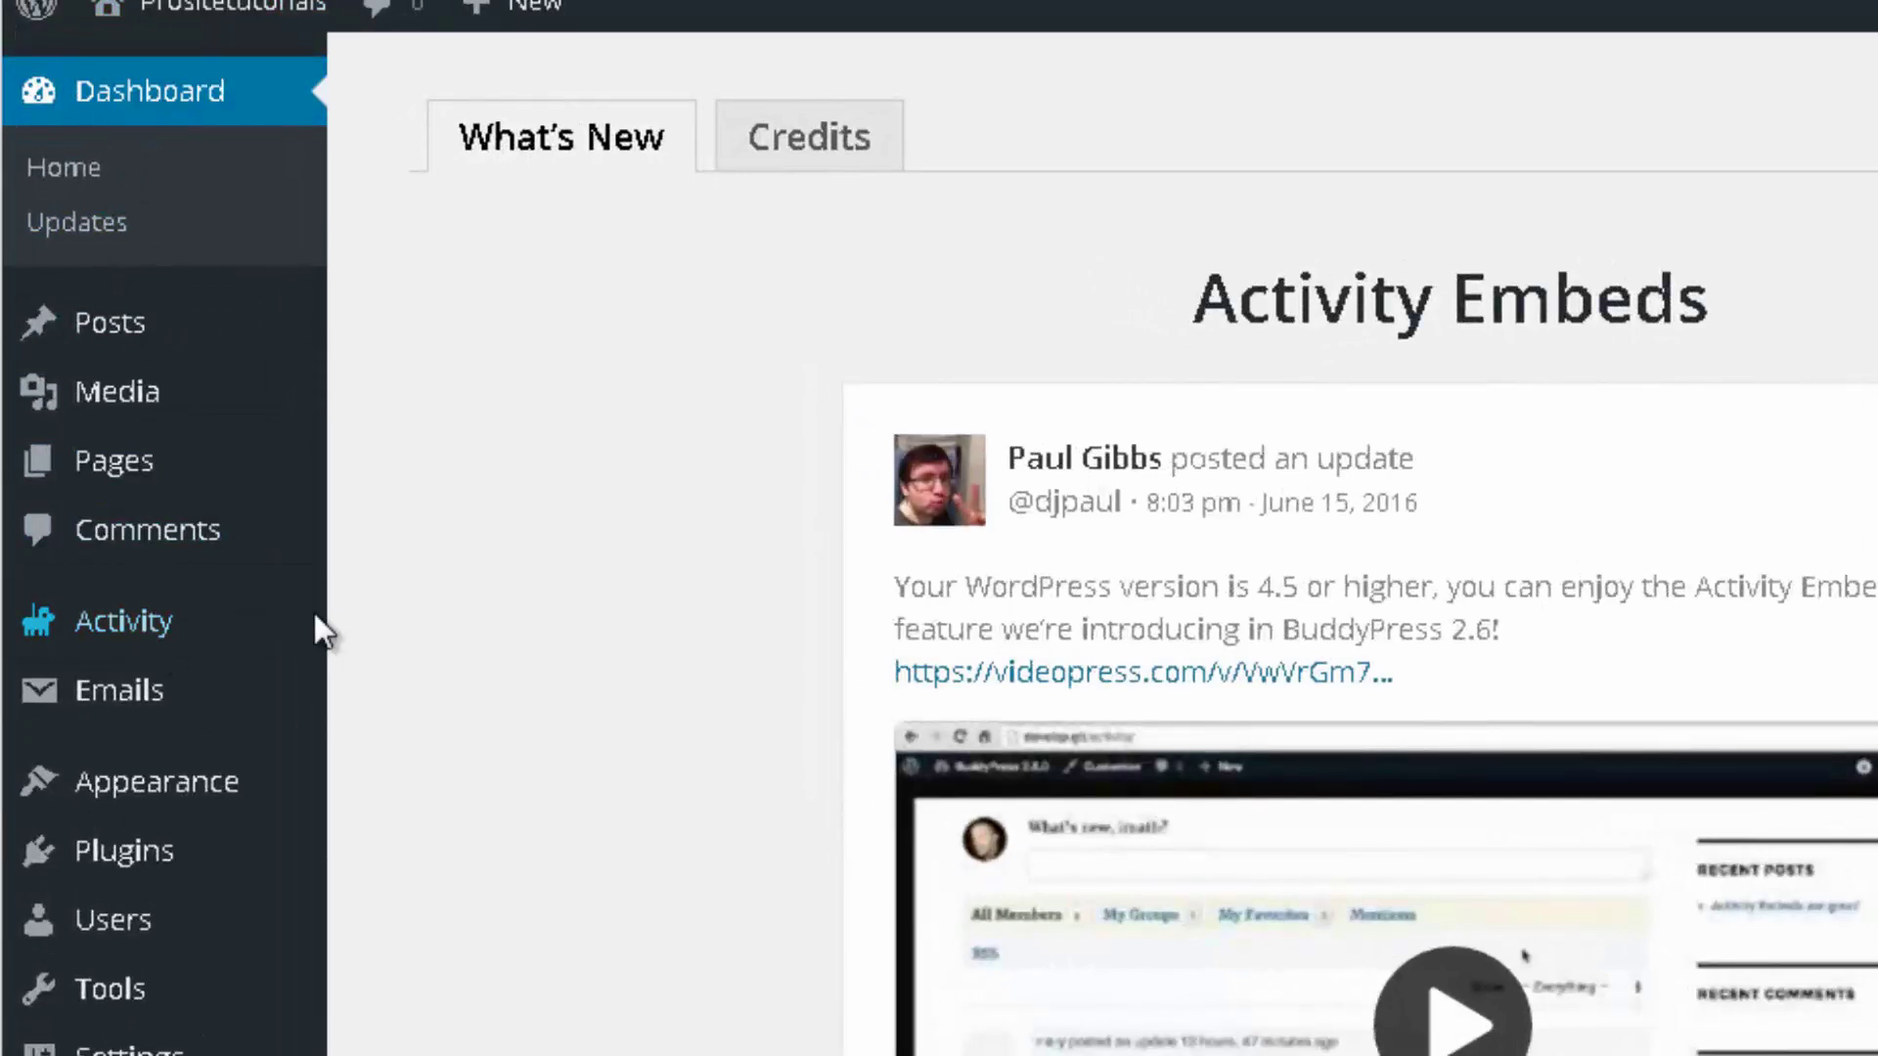
- View the BuddyPress Activity list of profile picture changes, status updates, a reply and a registration
{"action": "left_click", "coordinate": [246, 624]}
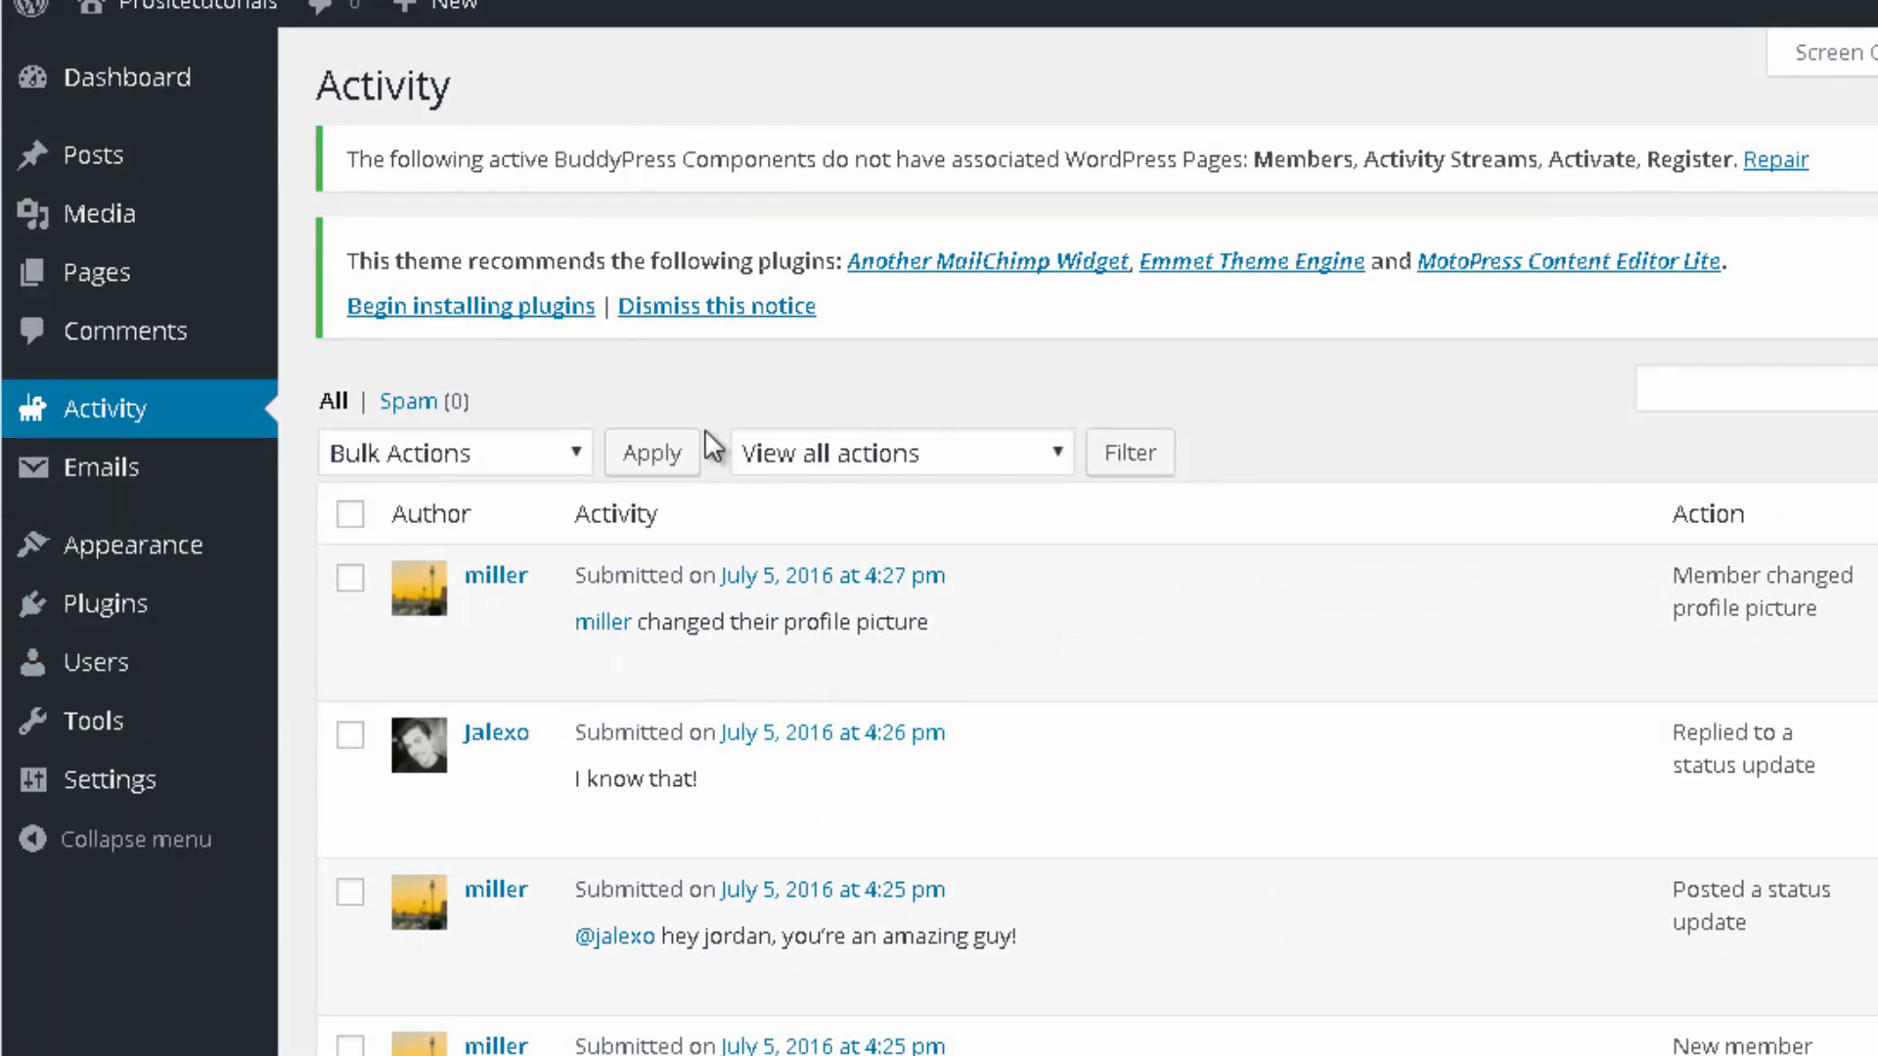
{"action": "scroll", "coordinate": [704, 437], "scroll_direction": "down", "scroll_amount": 2}
{"action": "scroll", "coordinate": [740, 675], "scroll_direction": "down", "scroll_amount": 2}
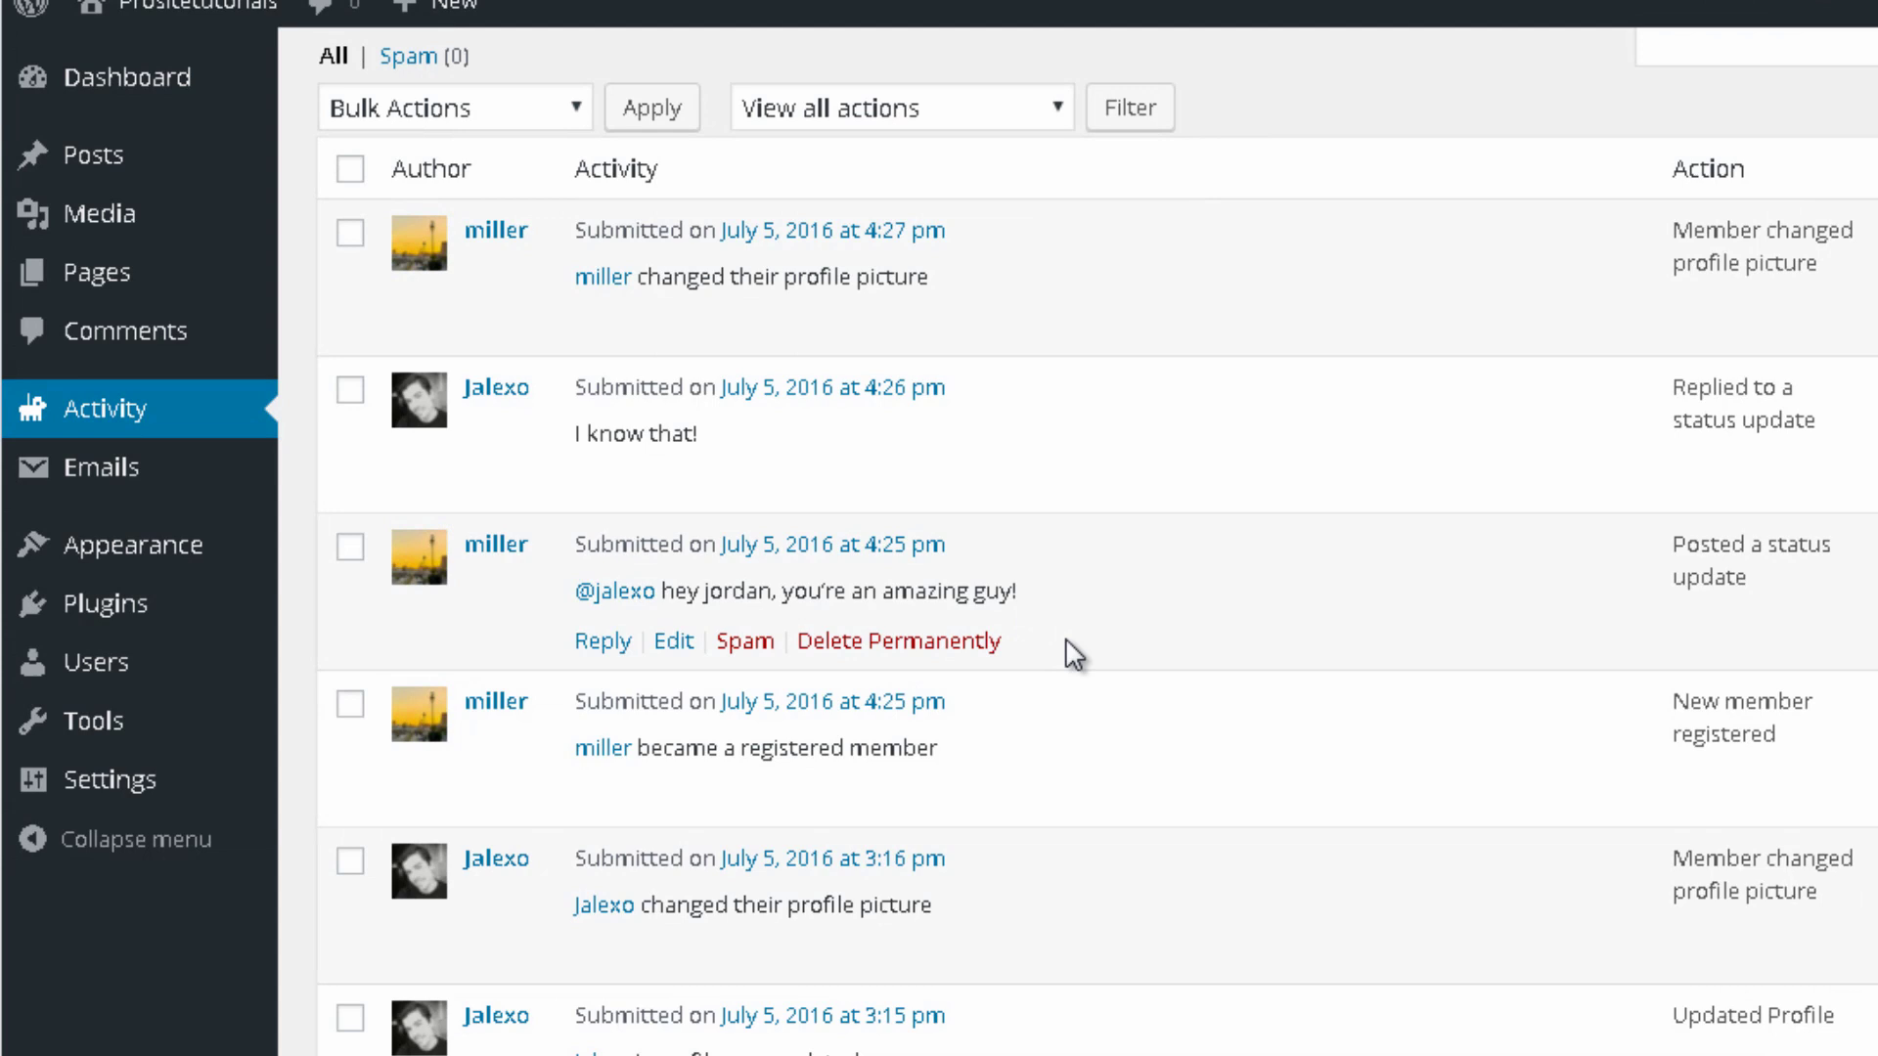
{"action": "scroll", "coordinate": [1073, 653], "scroll_direction": "down", "scroll_amount": 2}
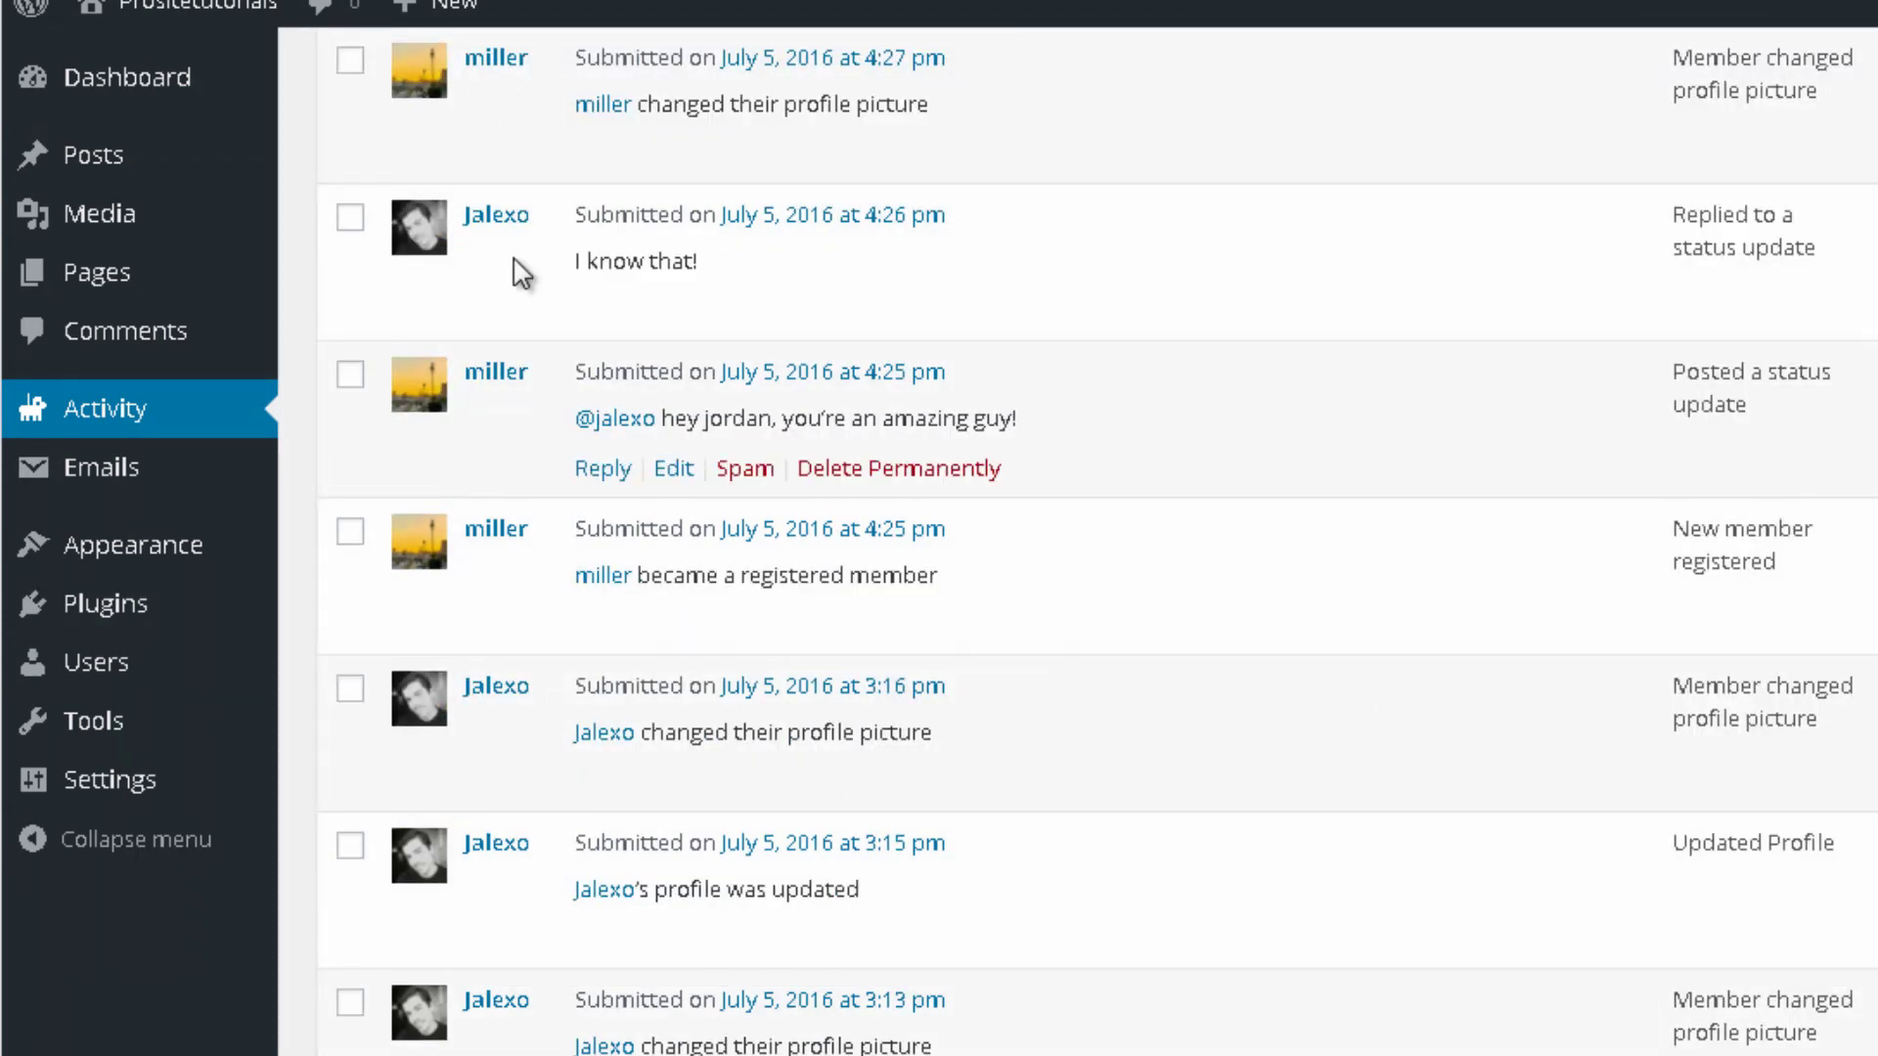
{"action": "scroll", "coordinate": [599, 679], "scroll_direction": "down", "scroll_amount": 3}
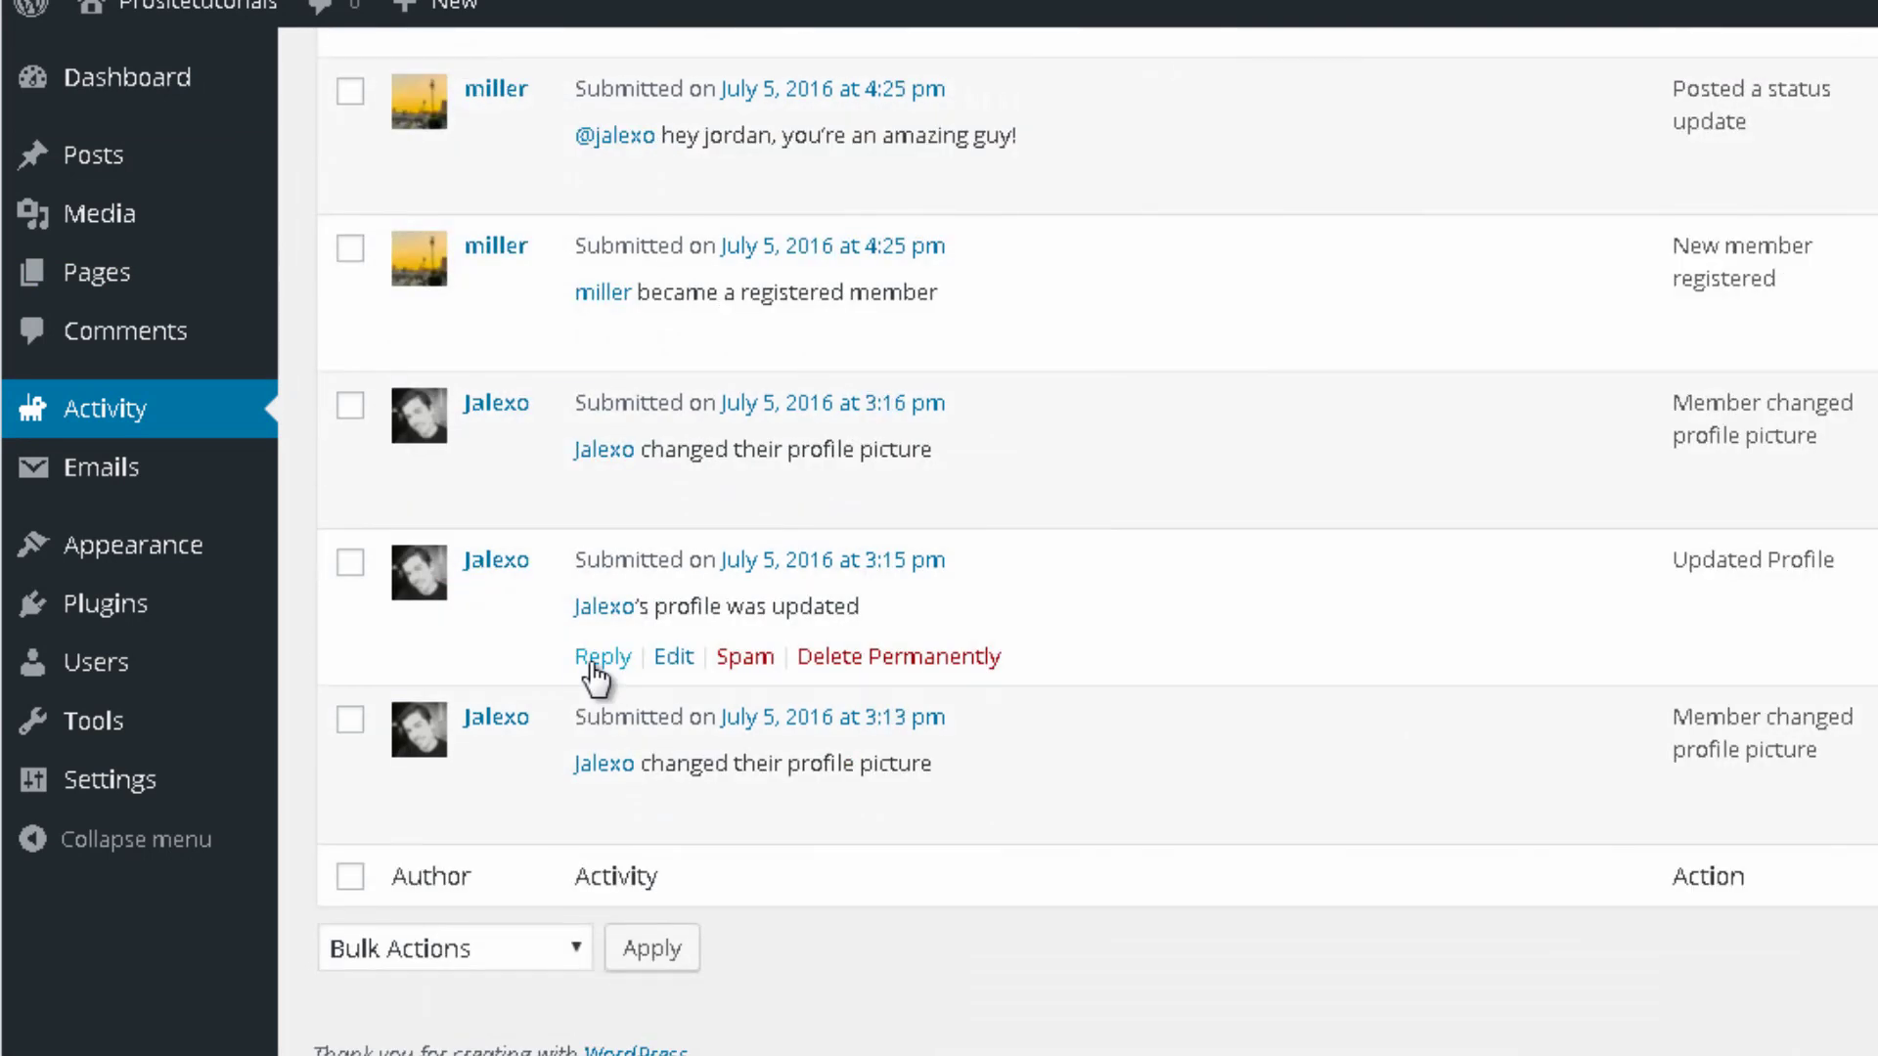
- Open the BuddyPress Emails list and move the hr email to the Trash
{"action": "left_click", "coordinate": [119, 455]}
{"action": "scroll", "coordinate": [1203, 392], "scroll_direction": "down", "scroll_amount": 4}
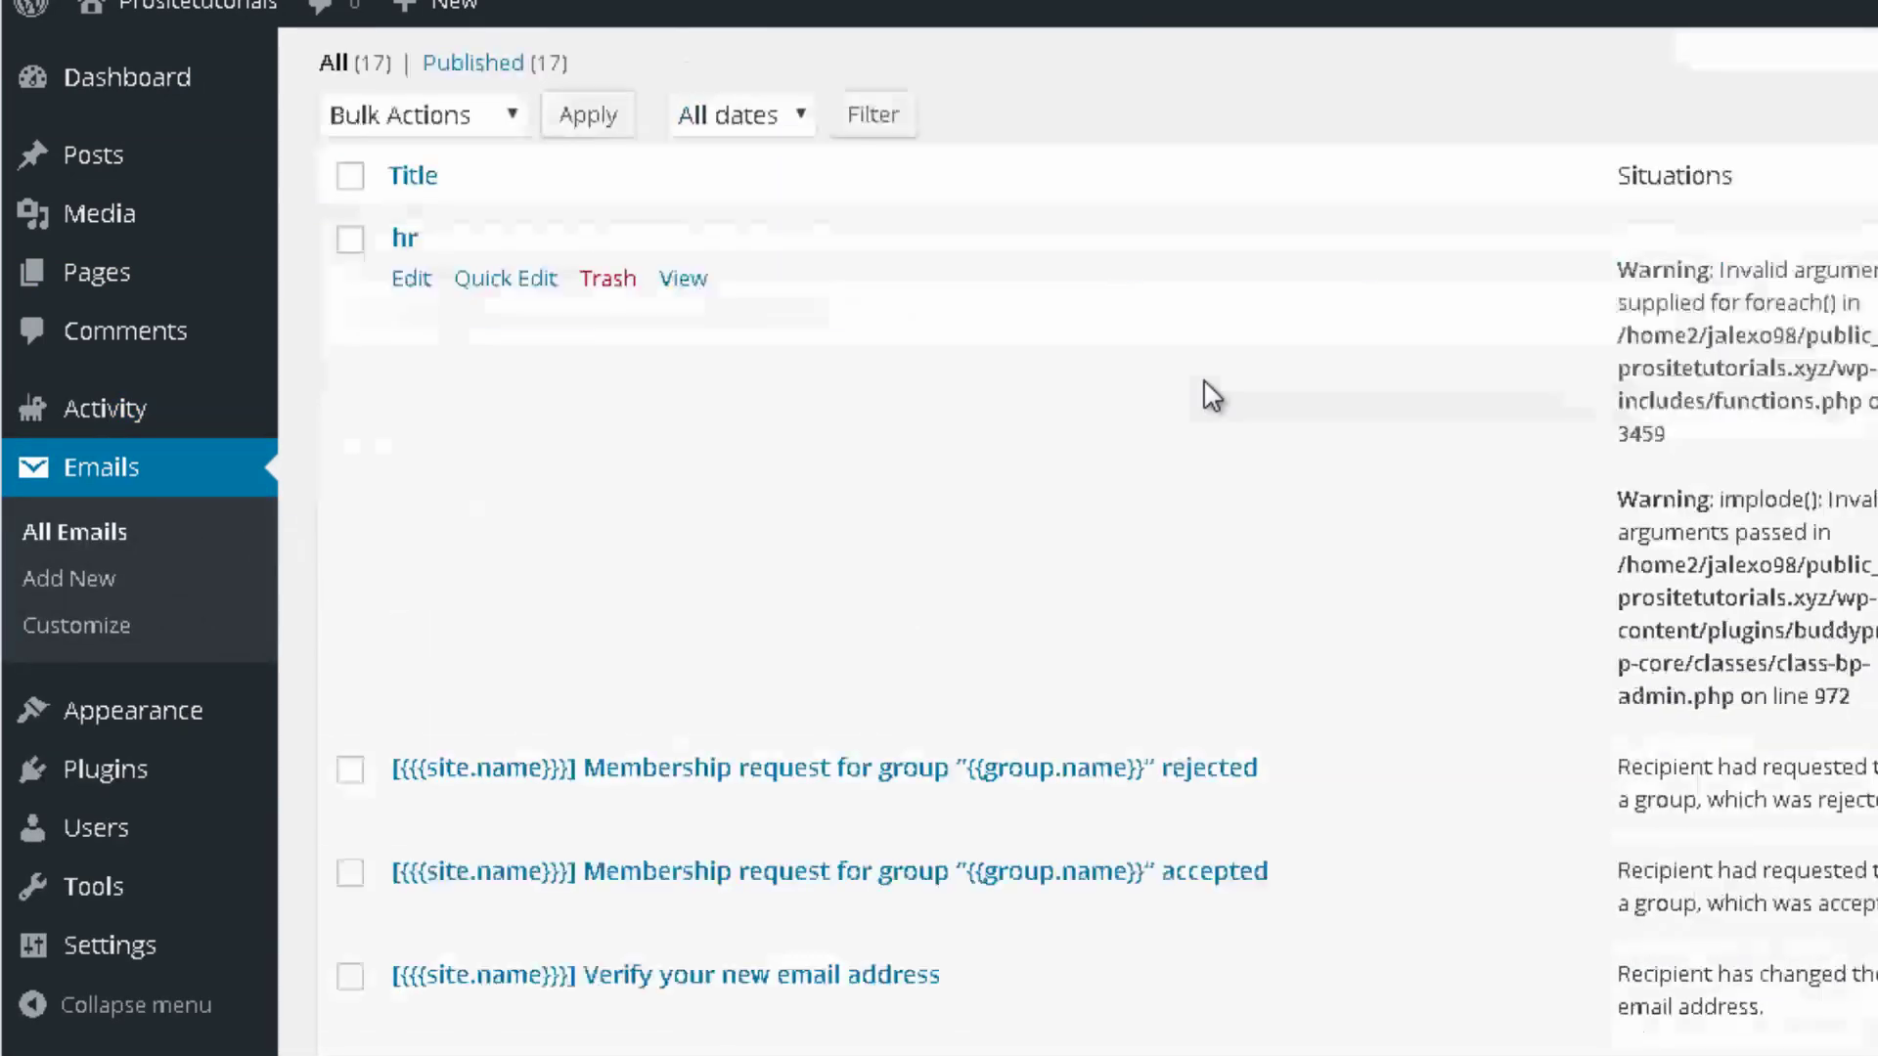
{"action": "scroll", "coordinate": [1213, 396], "scroll_direction": "down", "scroll_amount": 2}
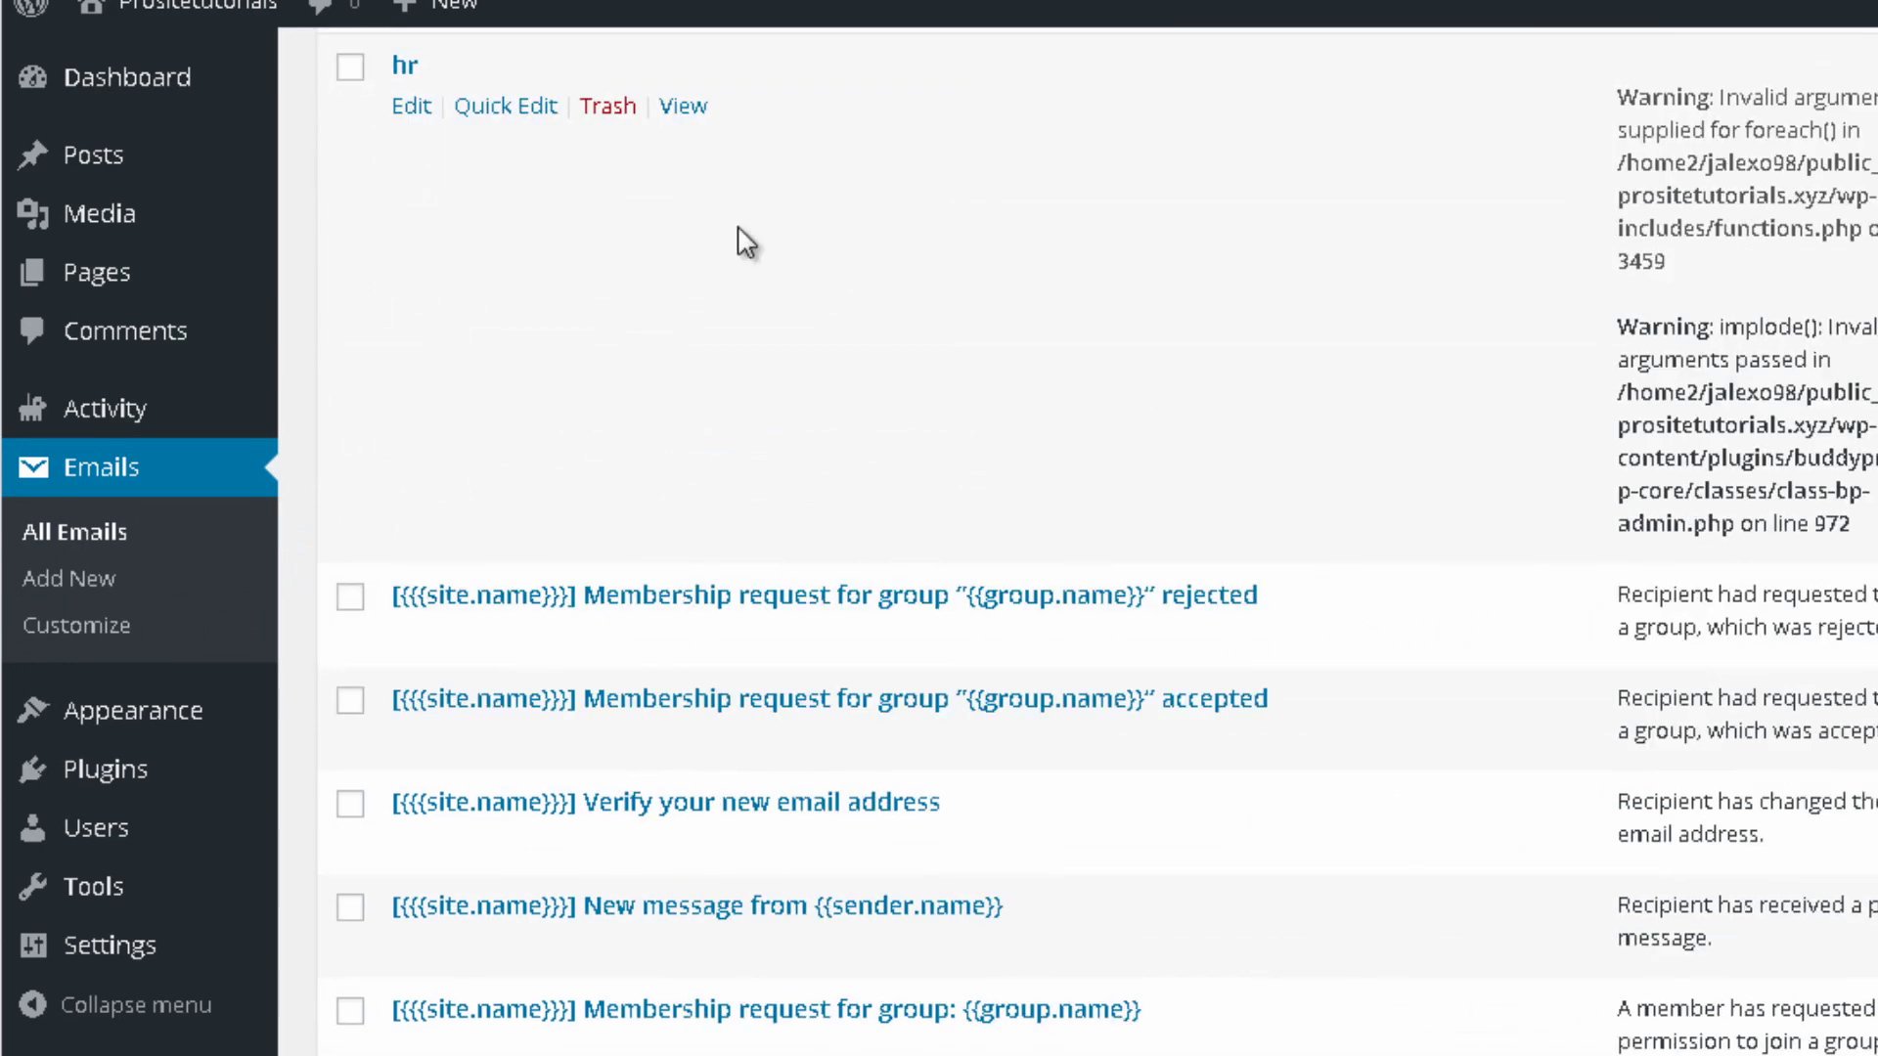
{"action": "left_click", "coordinate": [607, 108]}
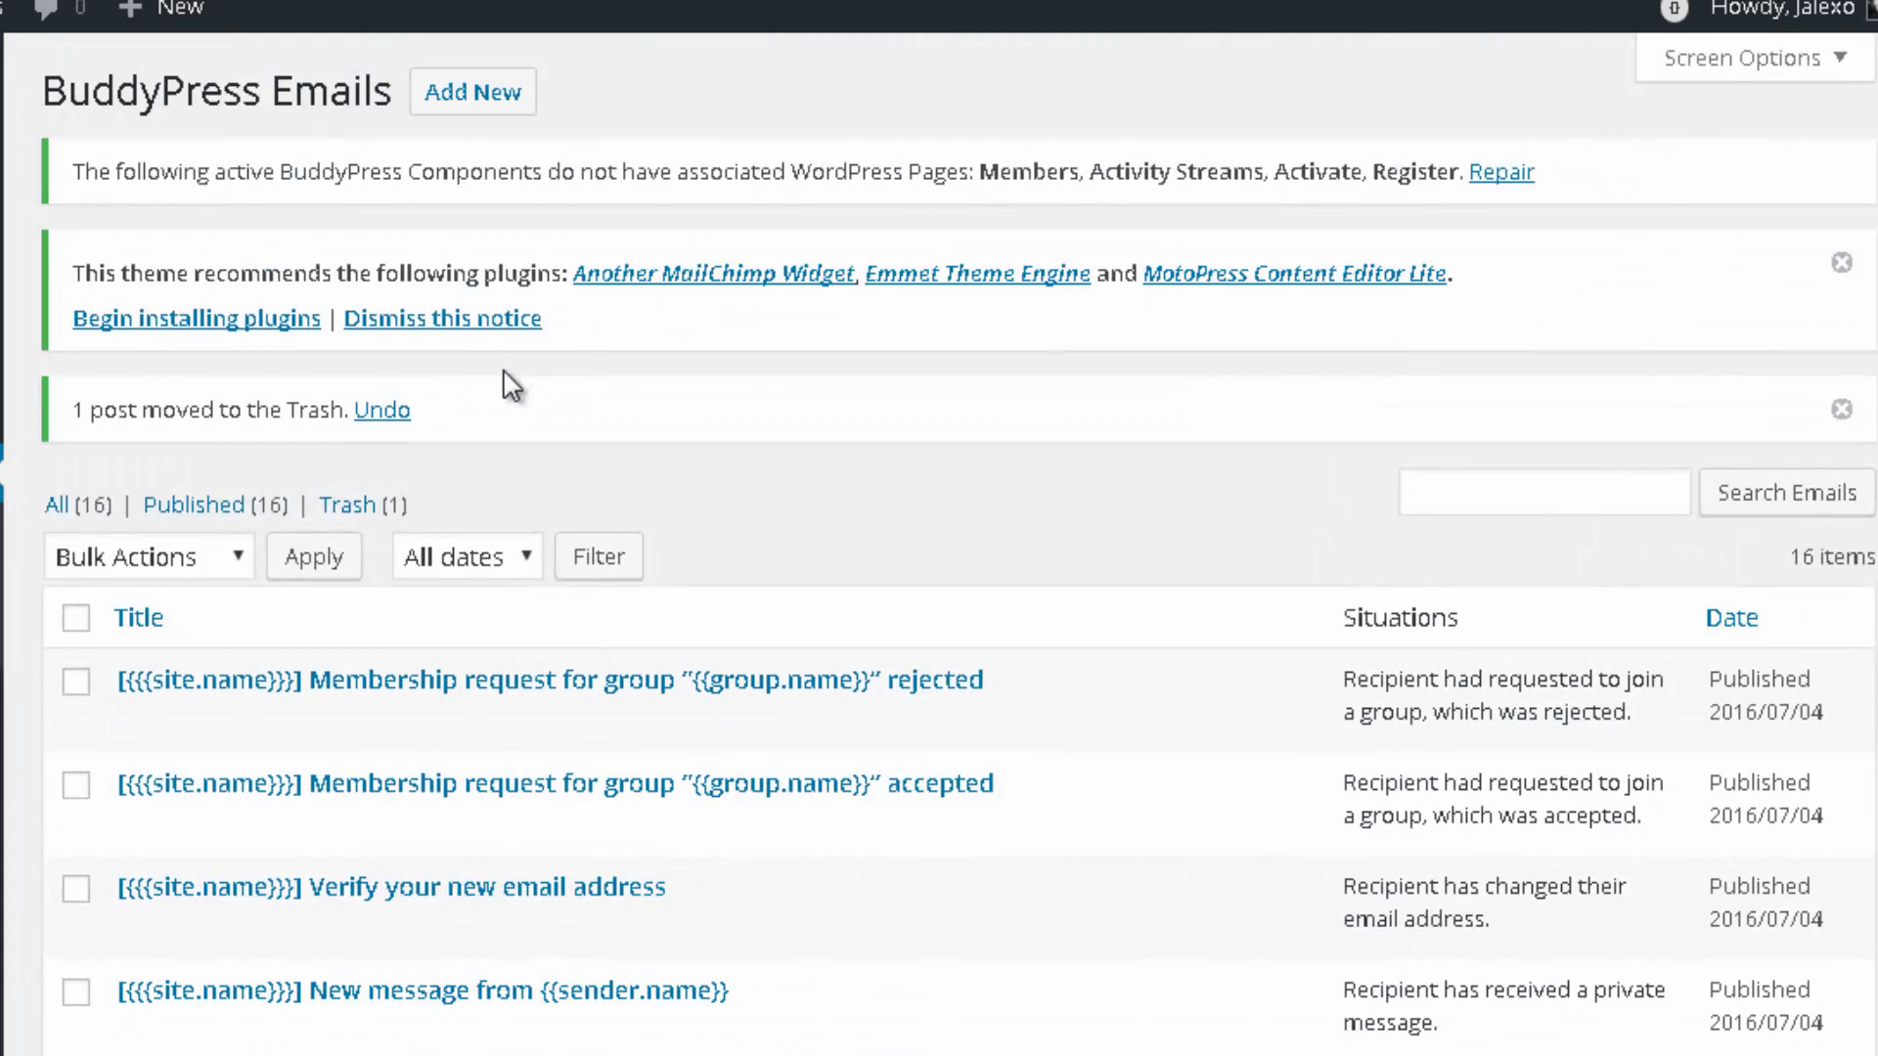
- Scroll through the remaining 16 published BuddyPress email templates
{"action": "scroll", "coordinate": [511, 386], "scroll_direction": "down", "scroll_amount": 6}
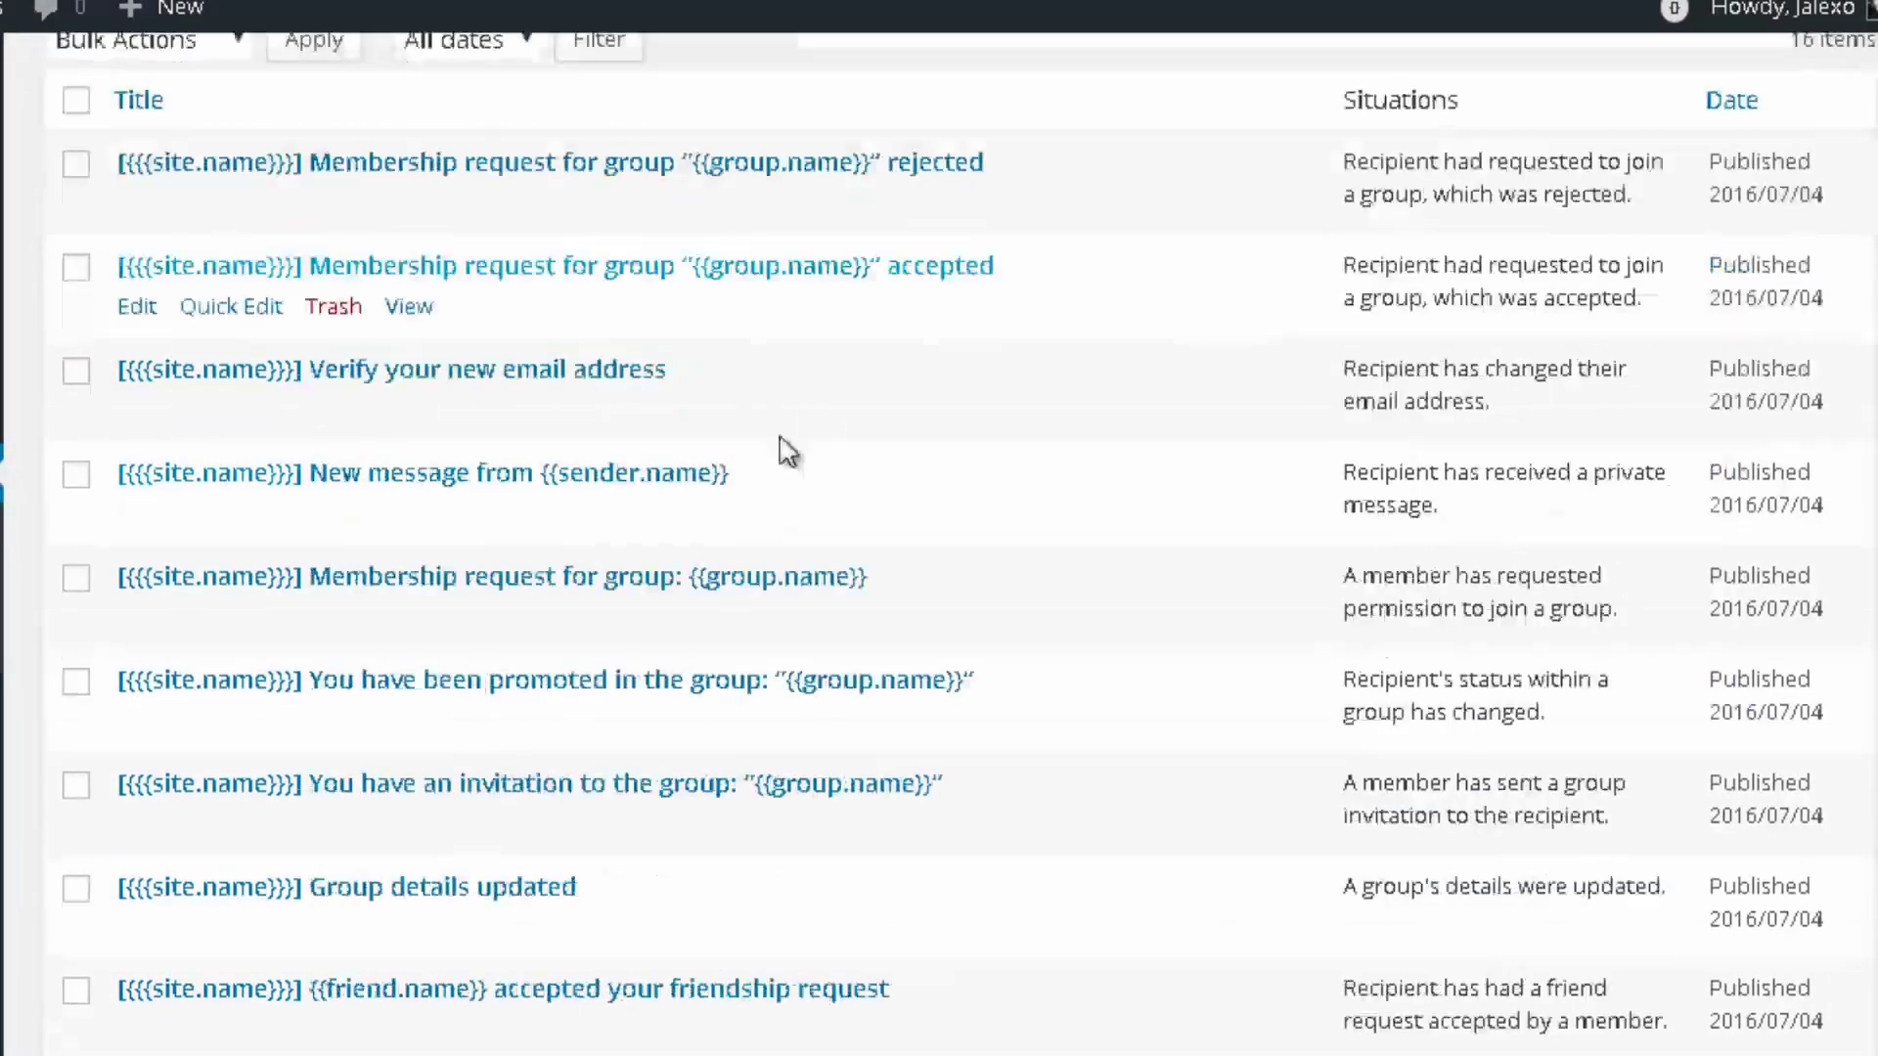
{"action": "scroll", "coordinate": [1157, 235], "scroll_direction": "down", "scroll_amount": 9}
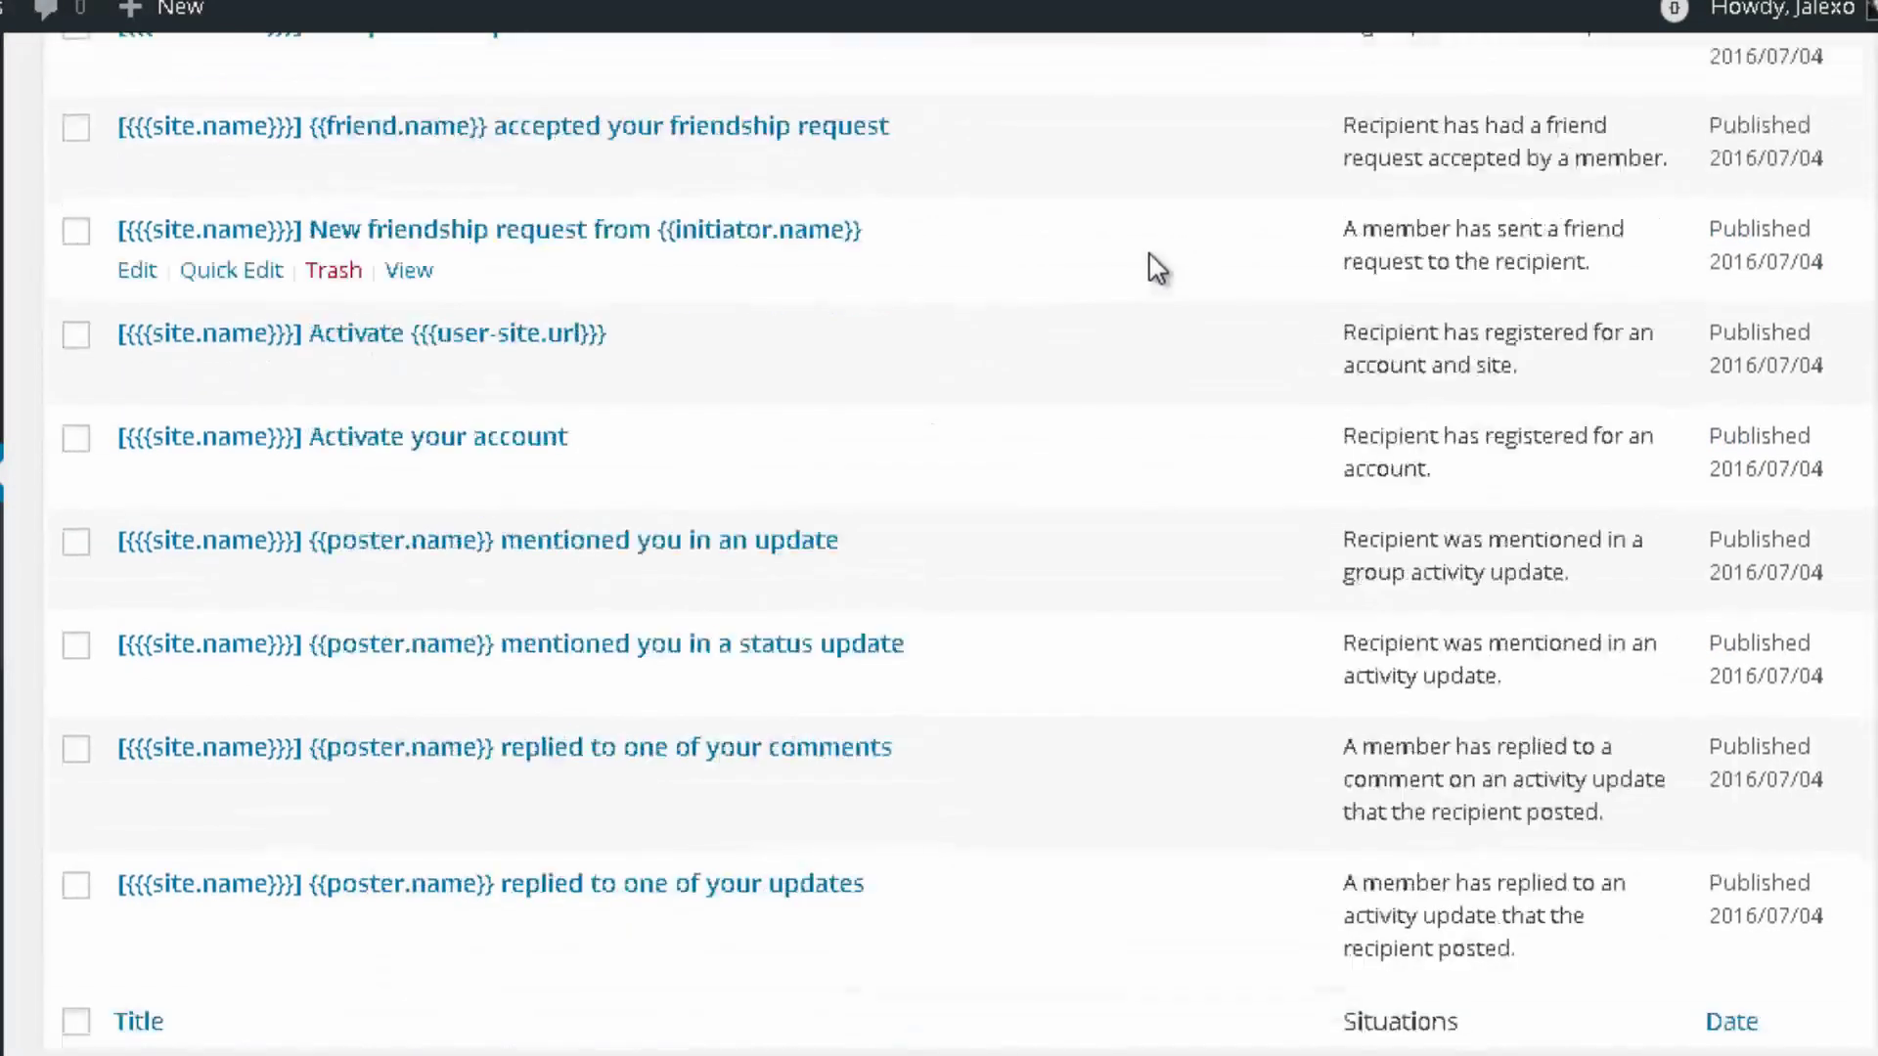
{"action": "scroll", "coordinate": [1158, 268], "scroll_direction": "down", "scroll_amount": 2}
{"action": "scroll", "coordinate": [1155, 266], "scroll_direction": "up", "scroll_amount": 15}
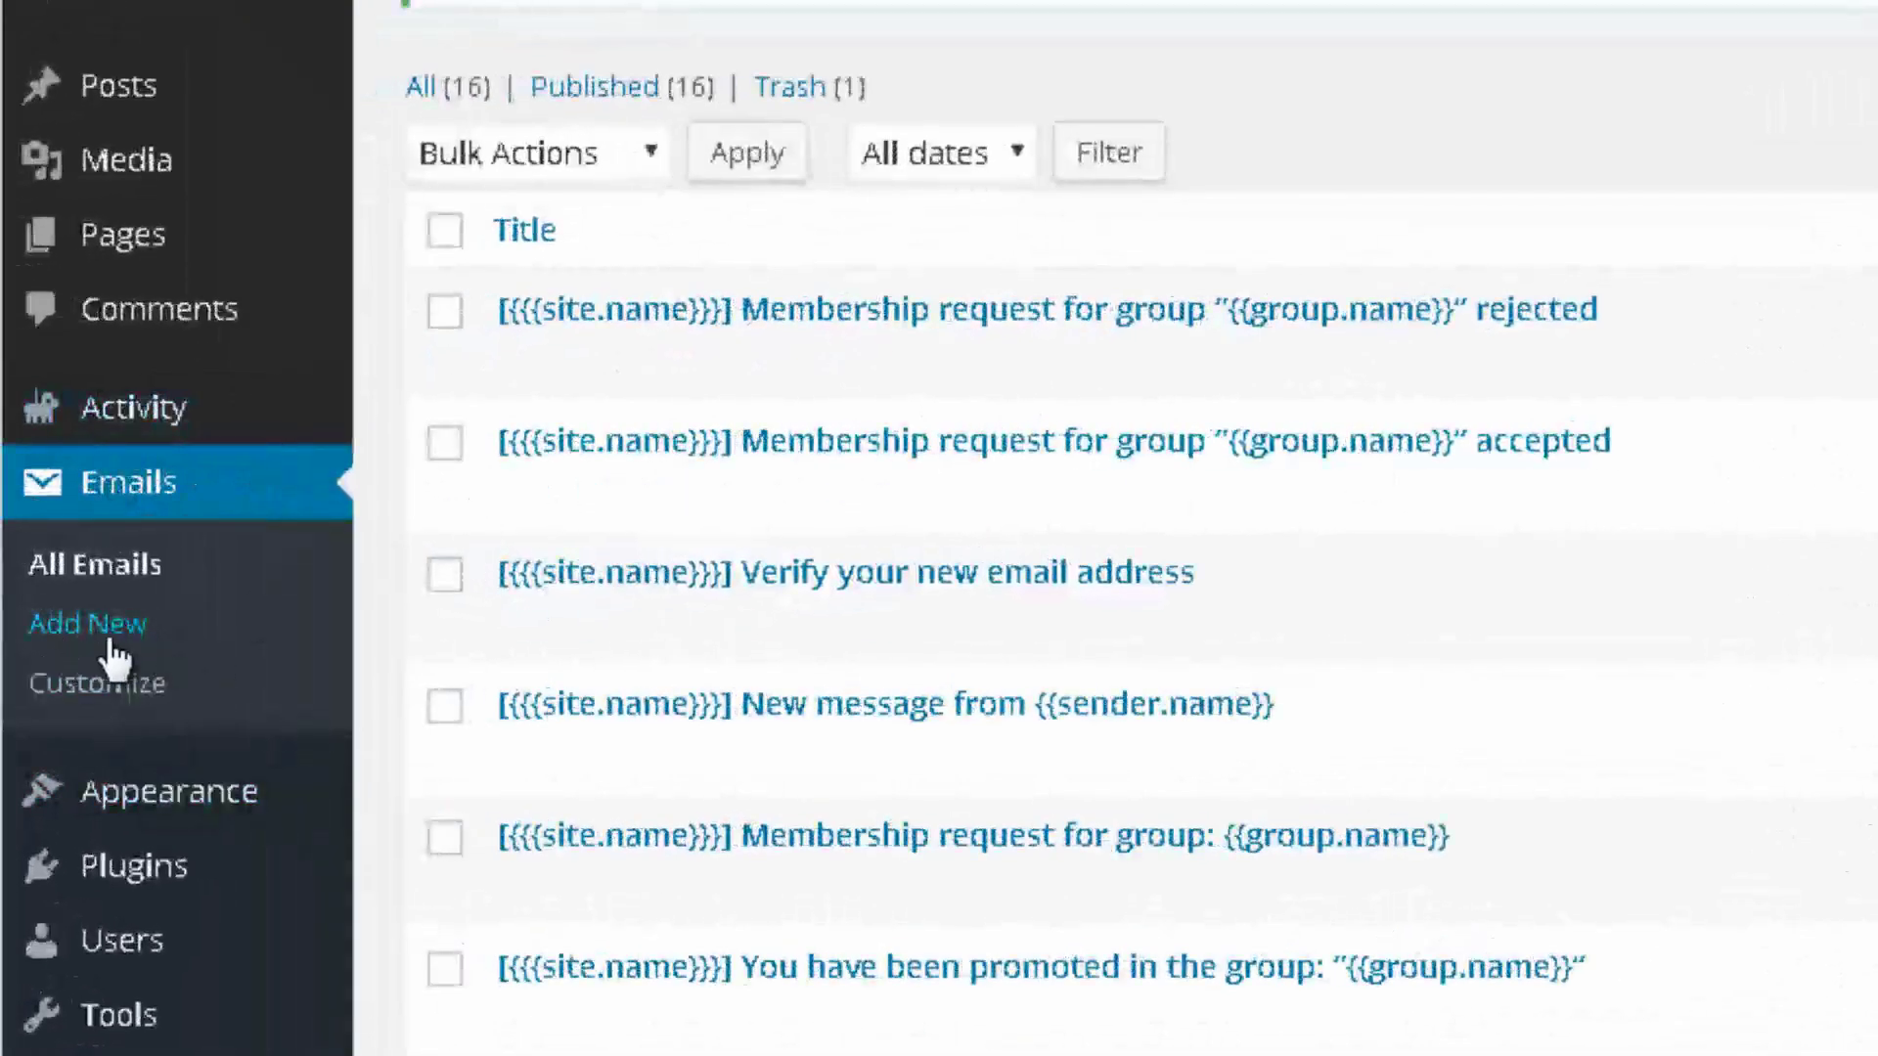
{"action": "scroll", "coordinate": [1242, 293], "scroll_direction": "up", "scroll_amount": 5}
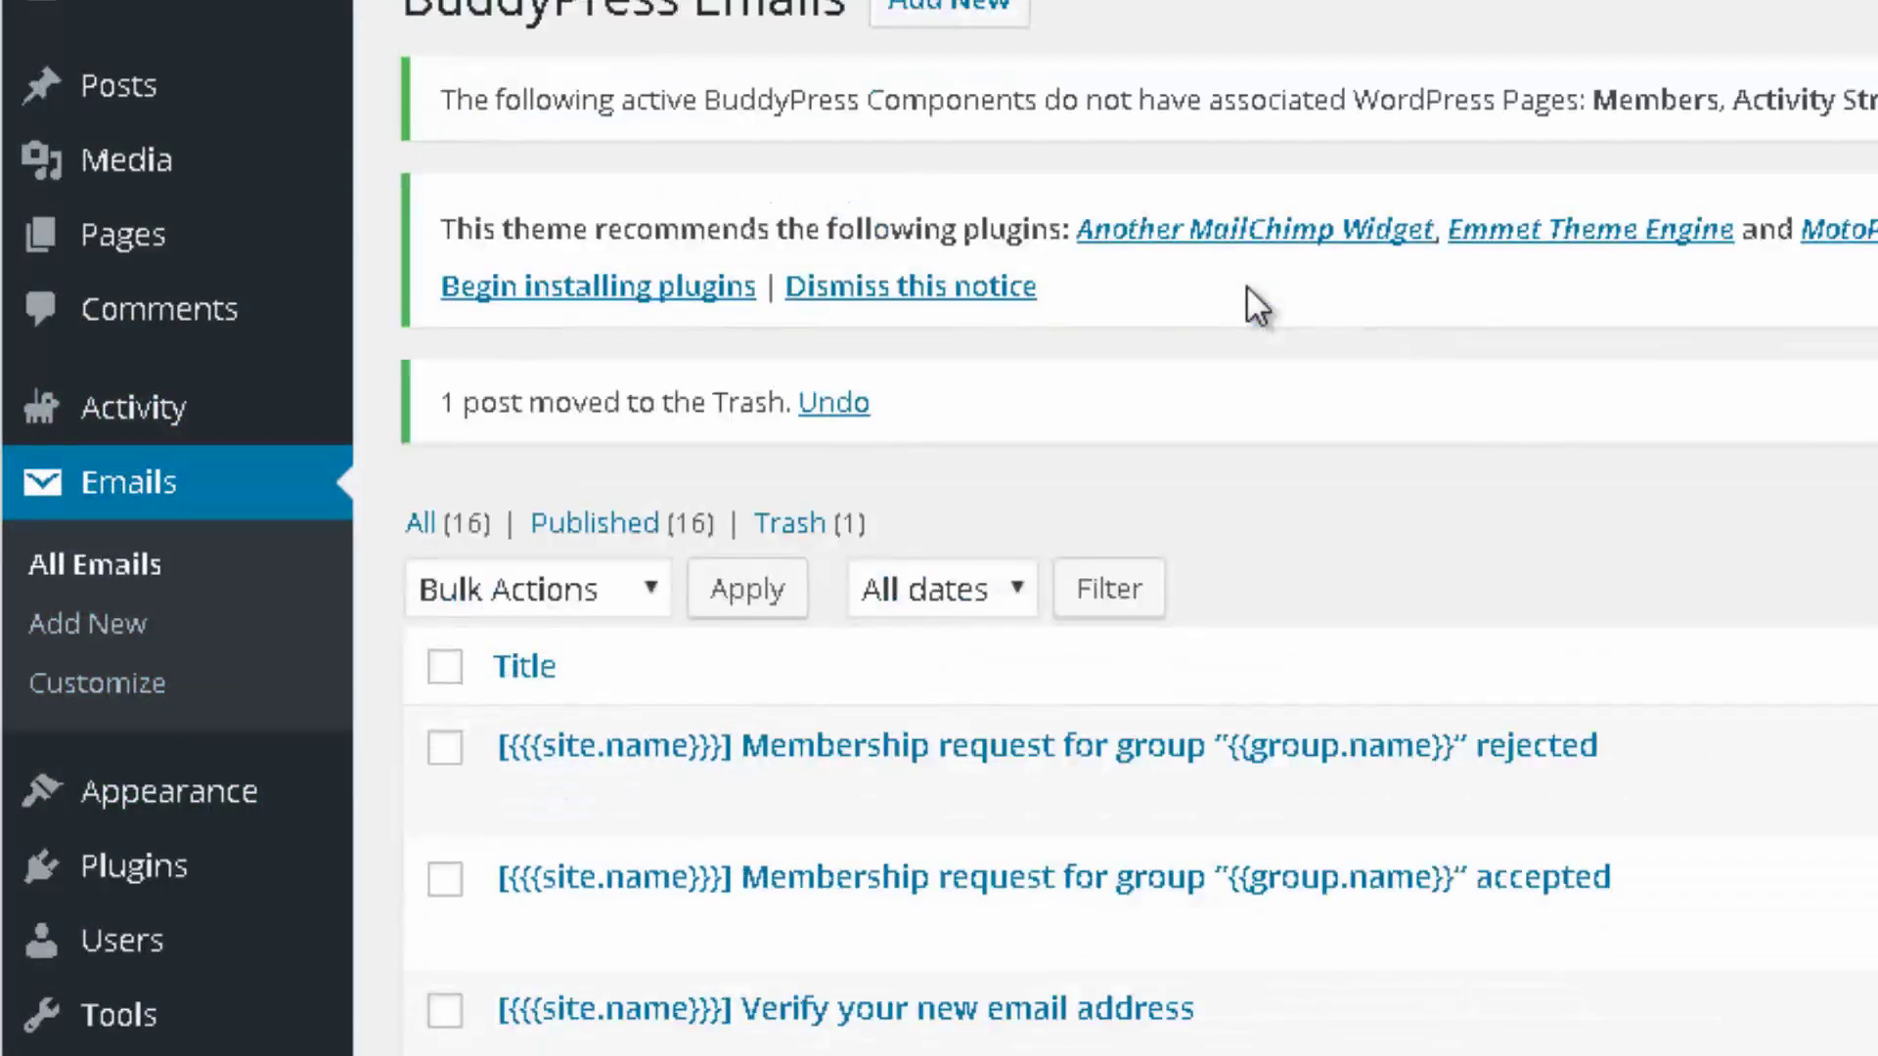
{"action": "scroll", "coordinate": [601, 151], "scroll_direction": "down", "scroll_amount": 5}
{"action": "scroll", "coordinate": [1110, 469], "scroll_direction": "up", "scroll_amount": 5}
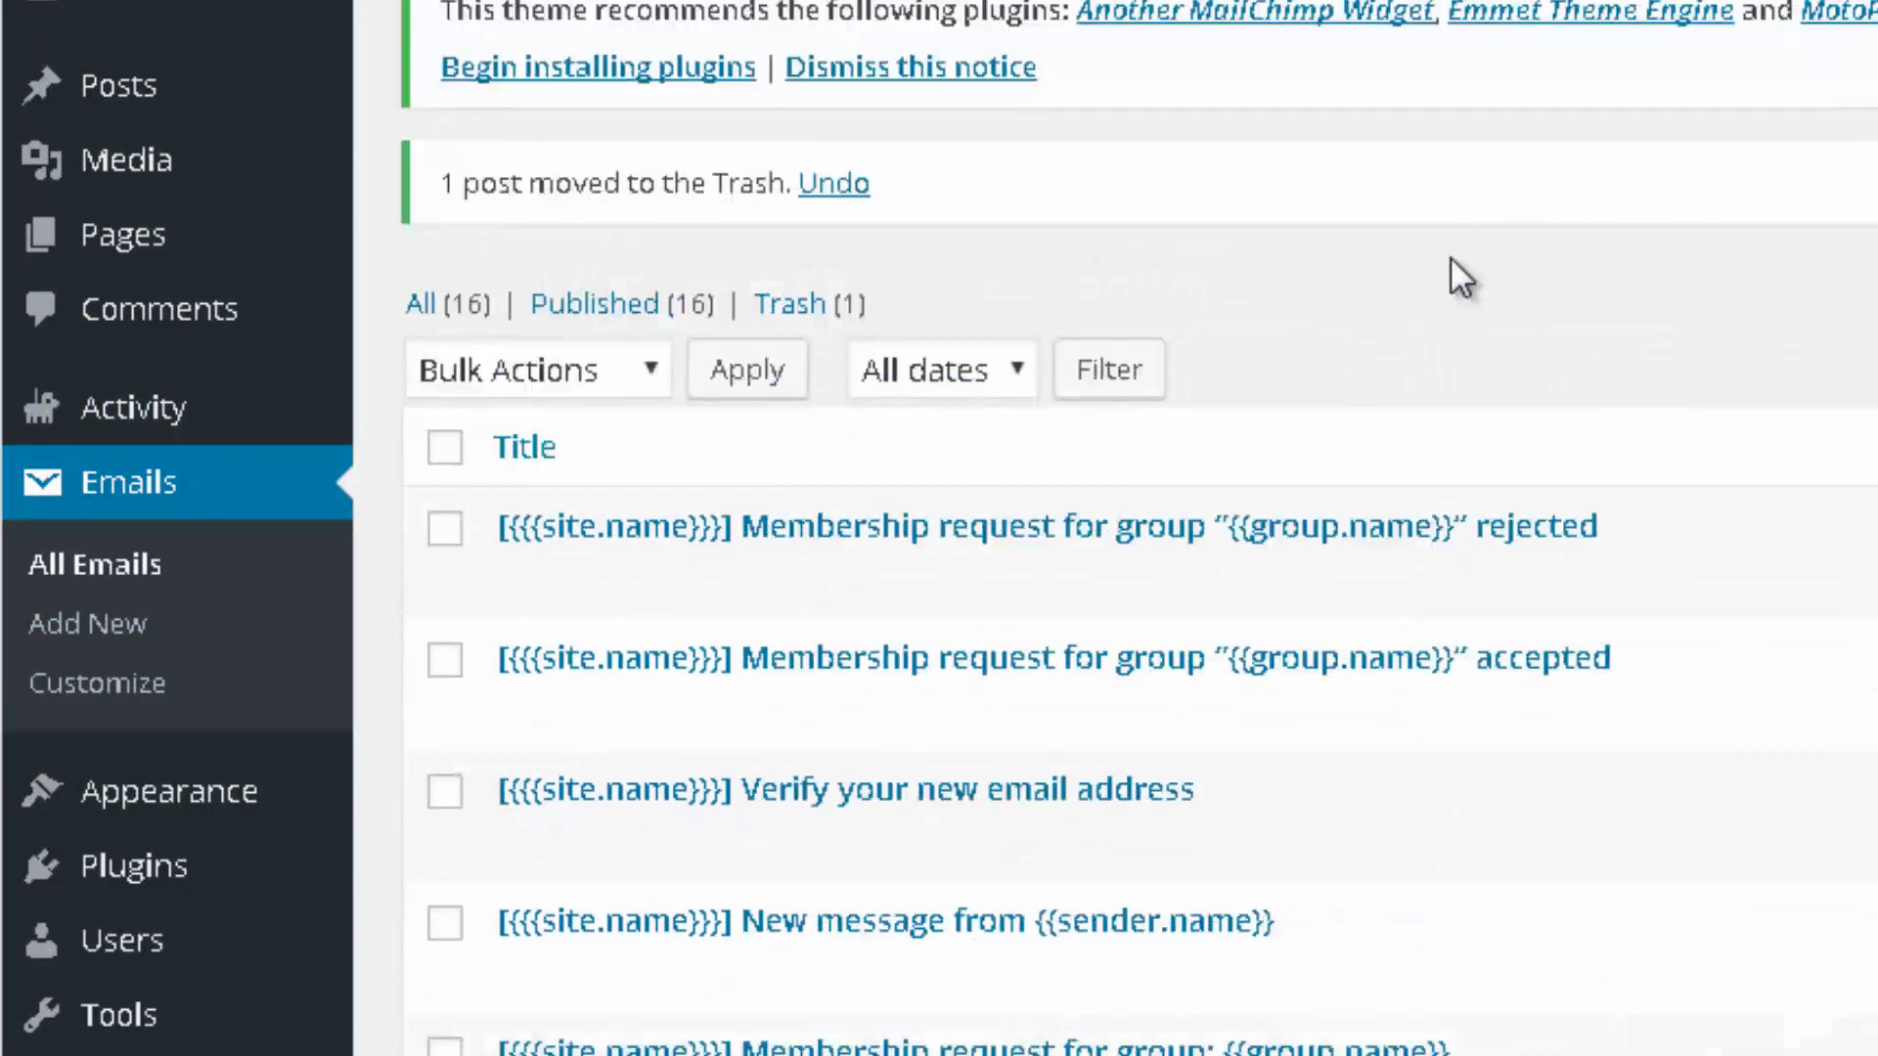
{"action": "mouse_move", "coordinate": [200, 268]}
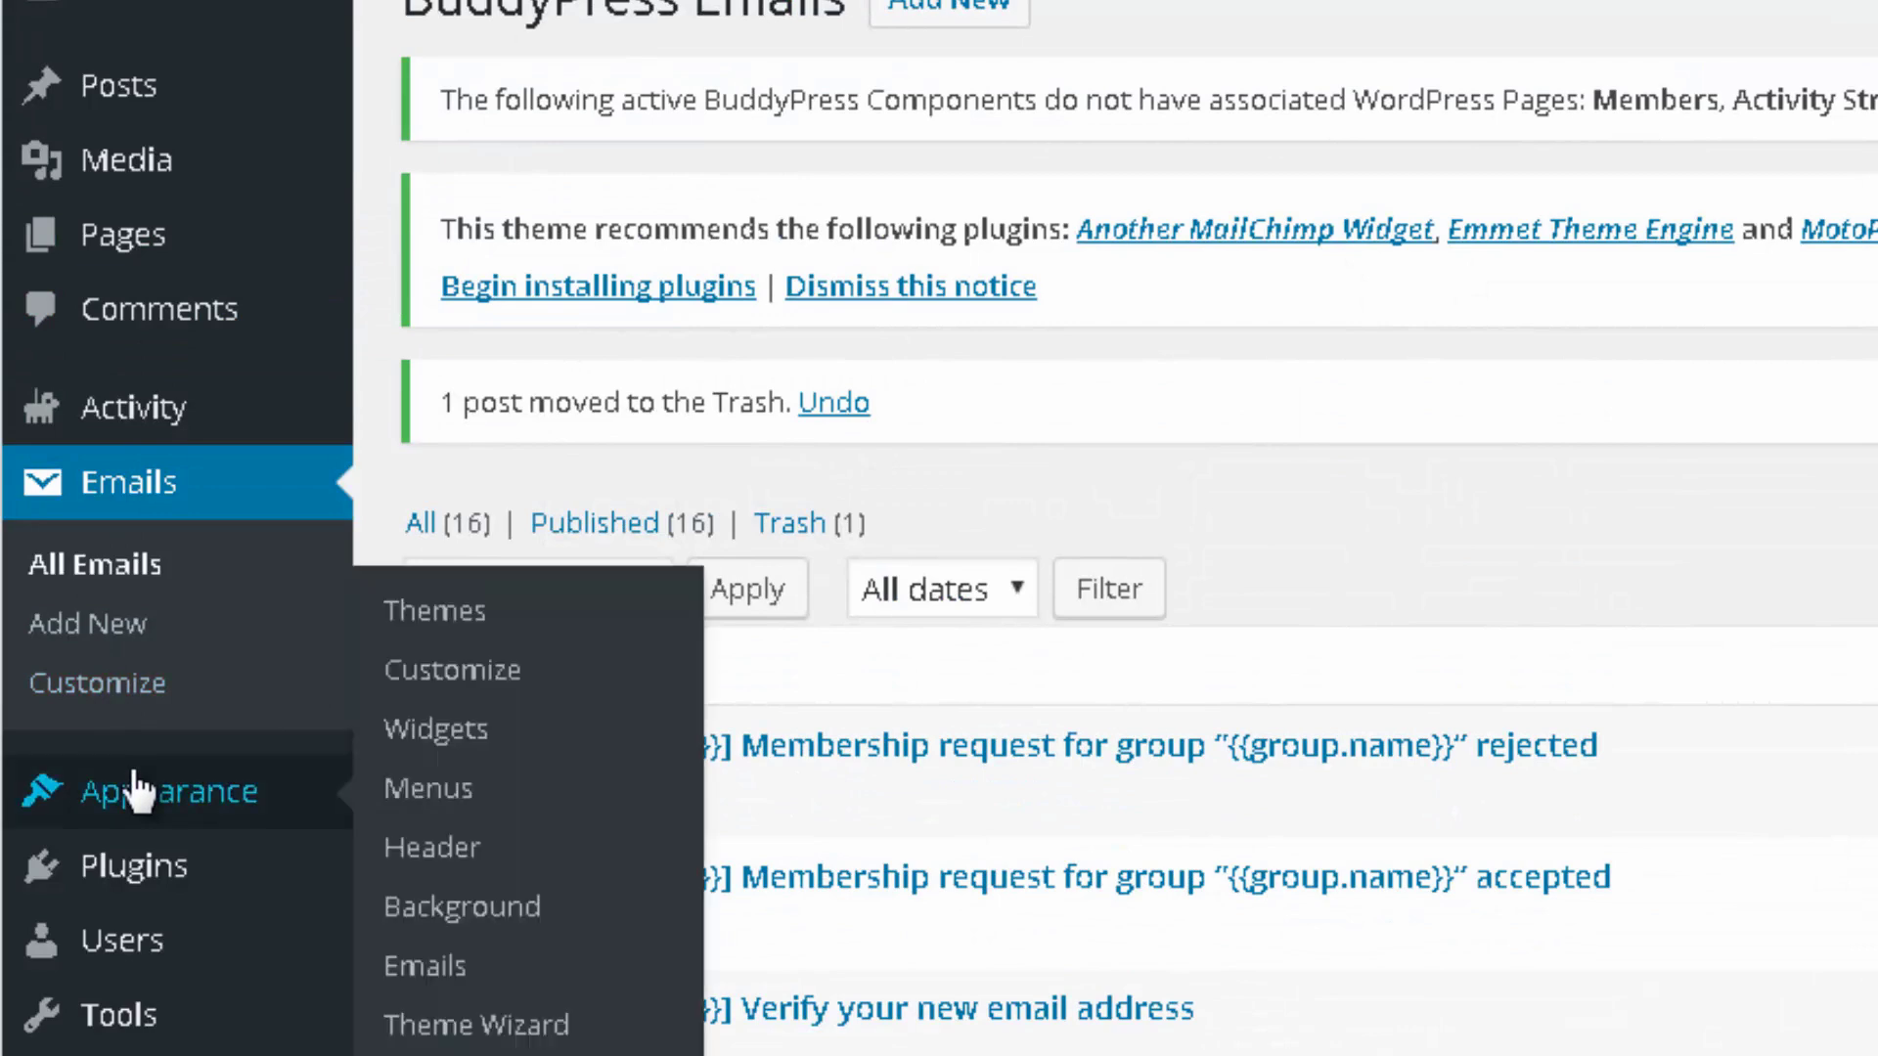
{"action": "mouse_move", "coordinate": [106, 944]}
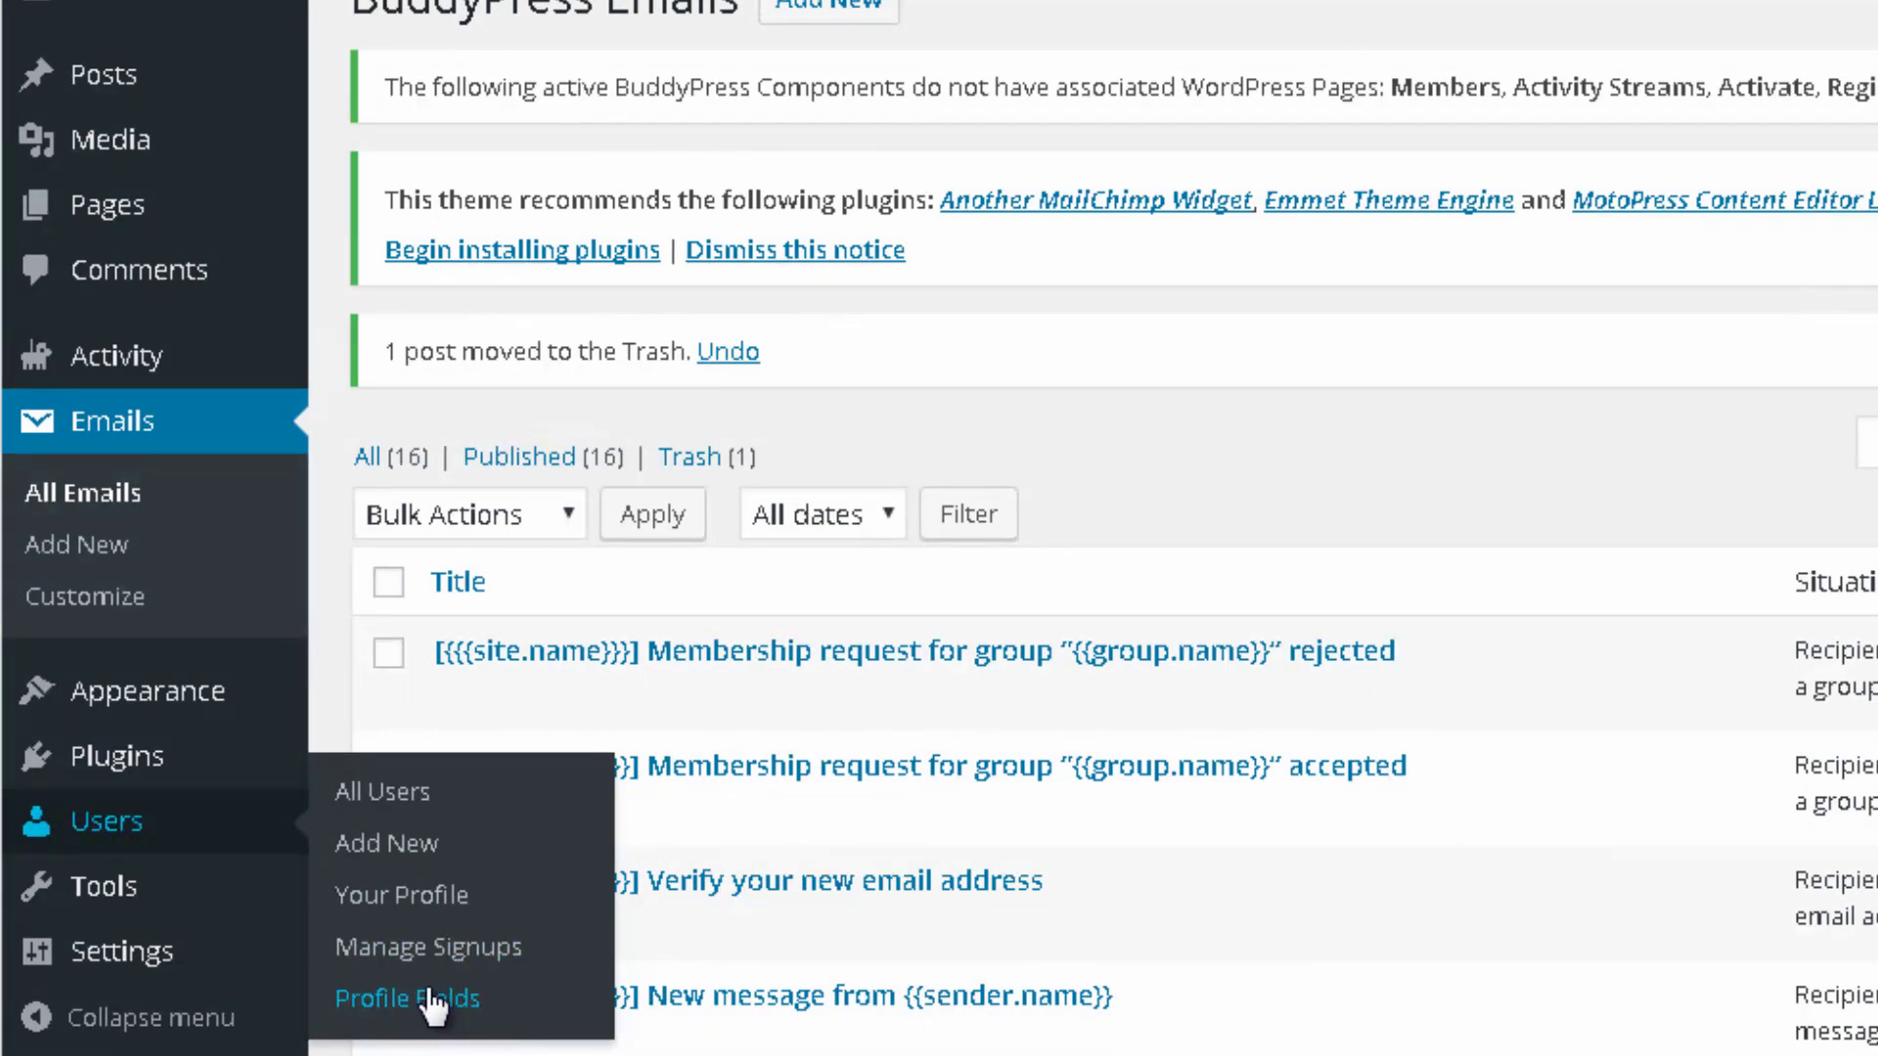
{"action": "mouse_move", "coordinate": [176, 958]}
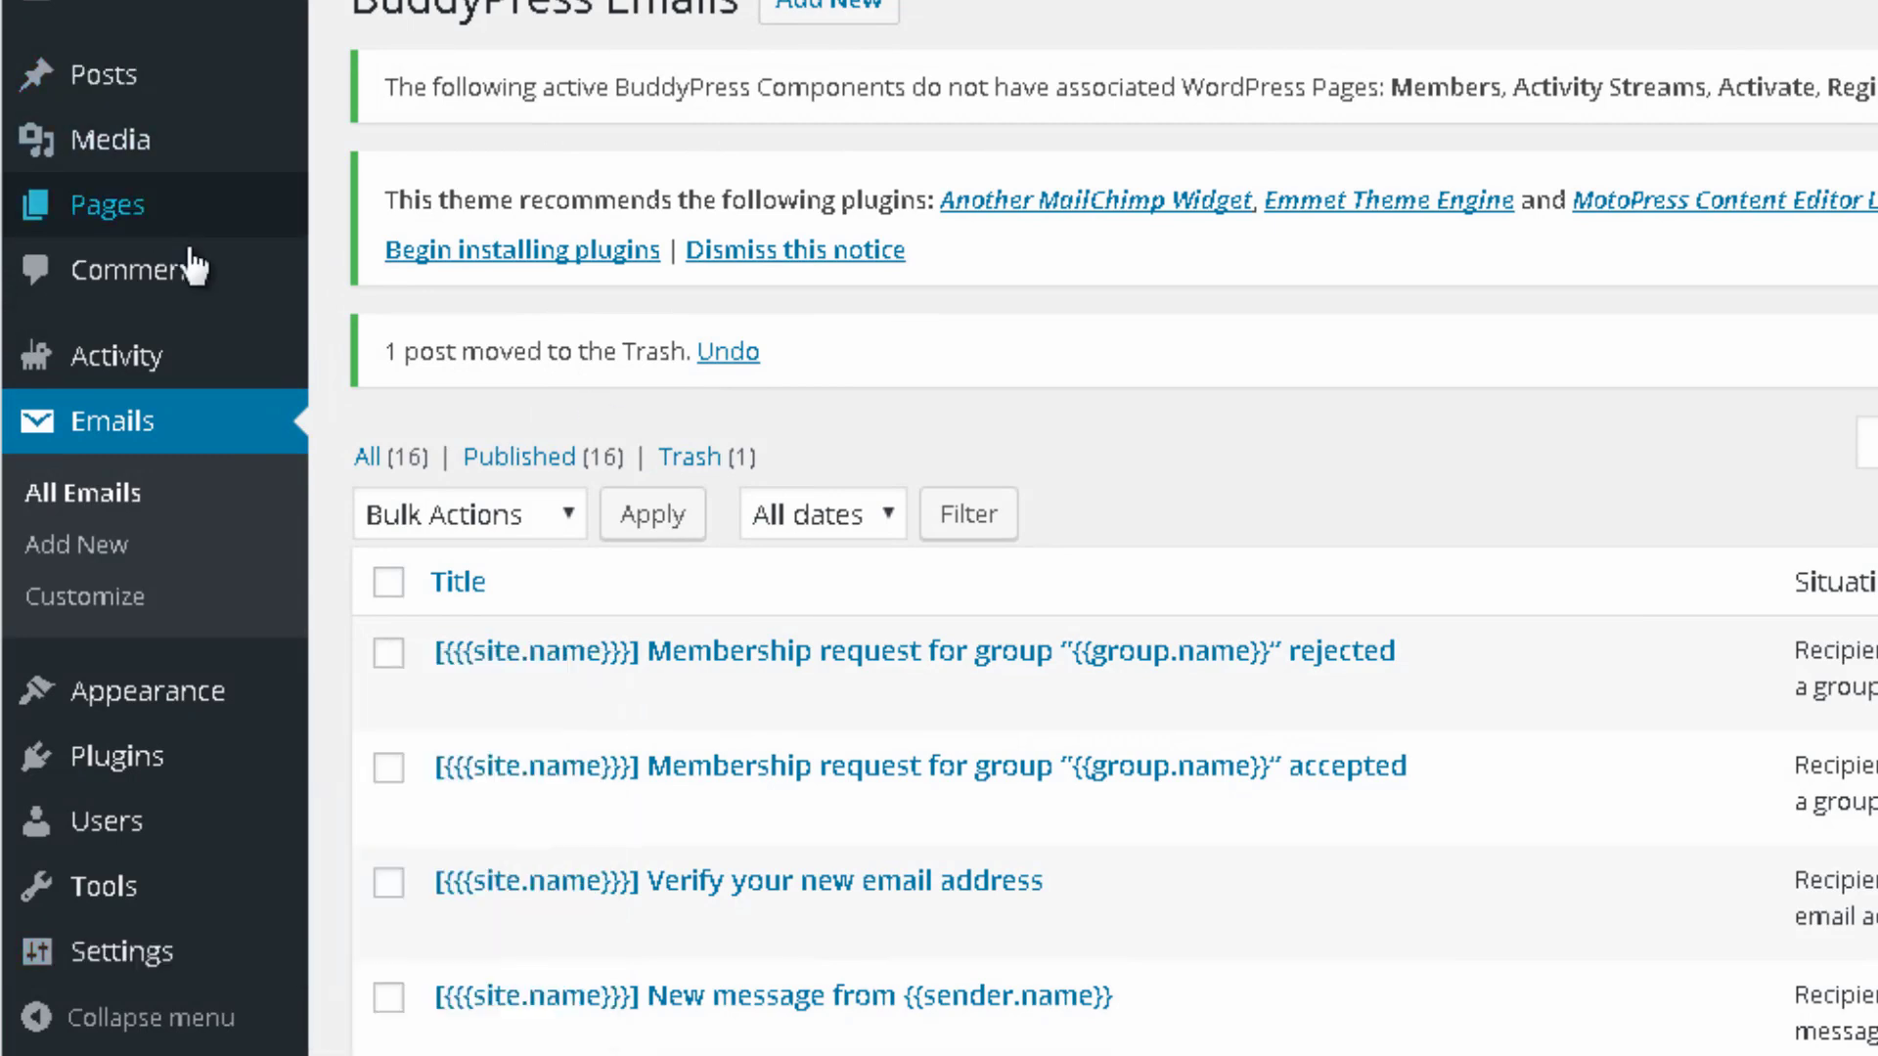
{"action": "mouse_move", "coordinate": [183, 237]}
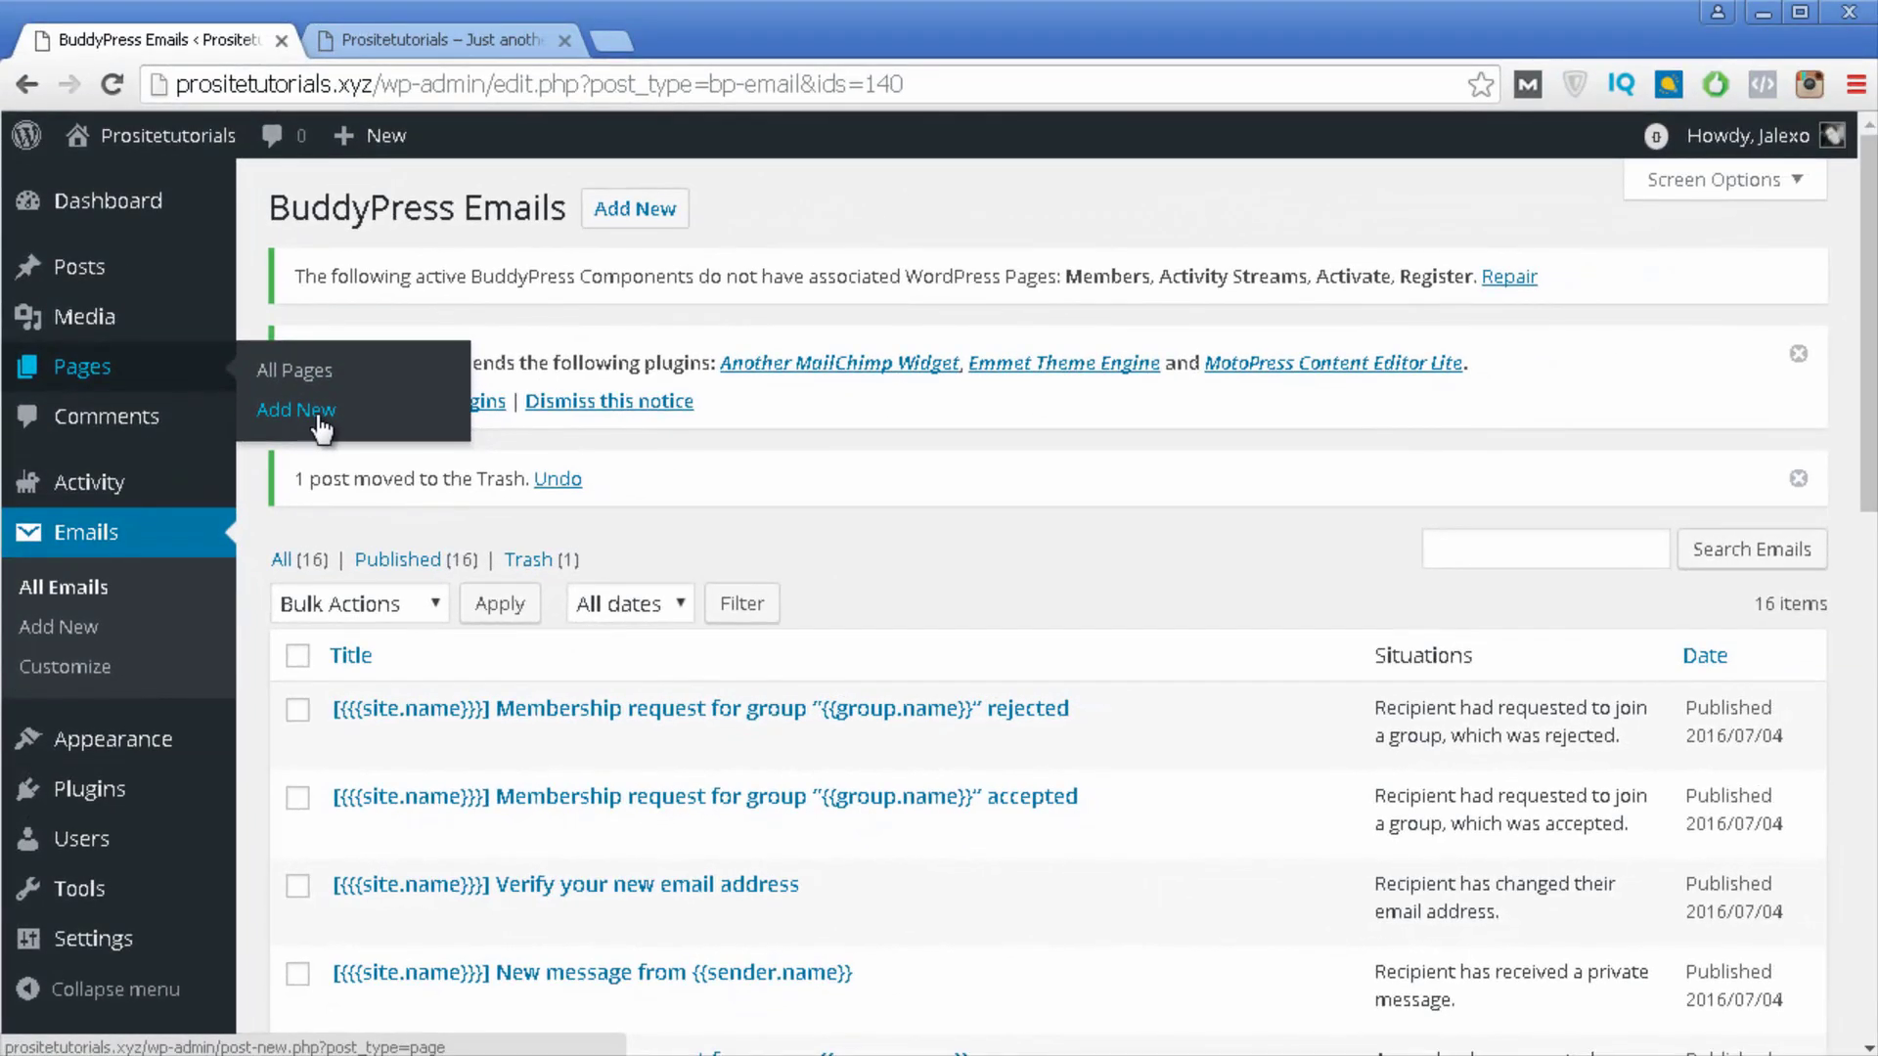
- Create and publish a new page titled Members
{"action": "left_click", "coordinate": [387, 261]}
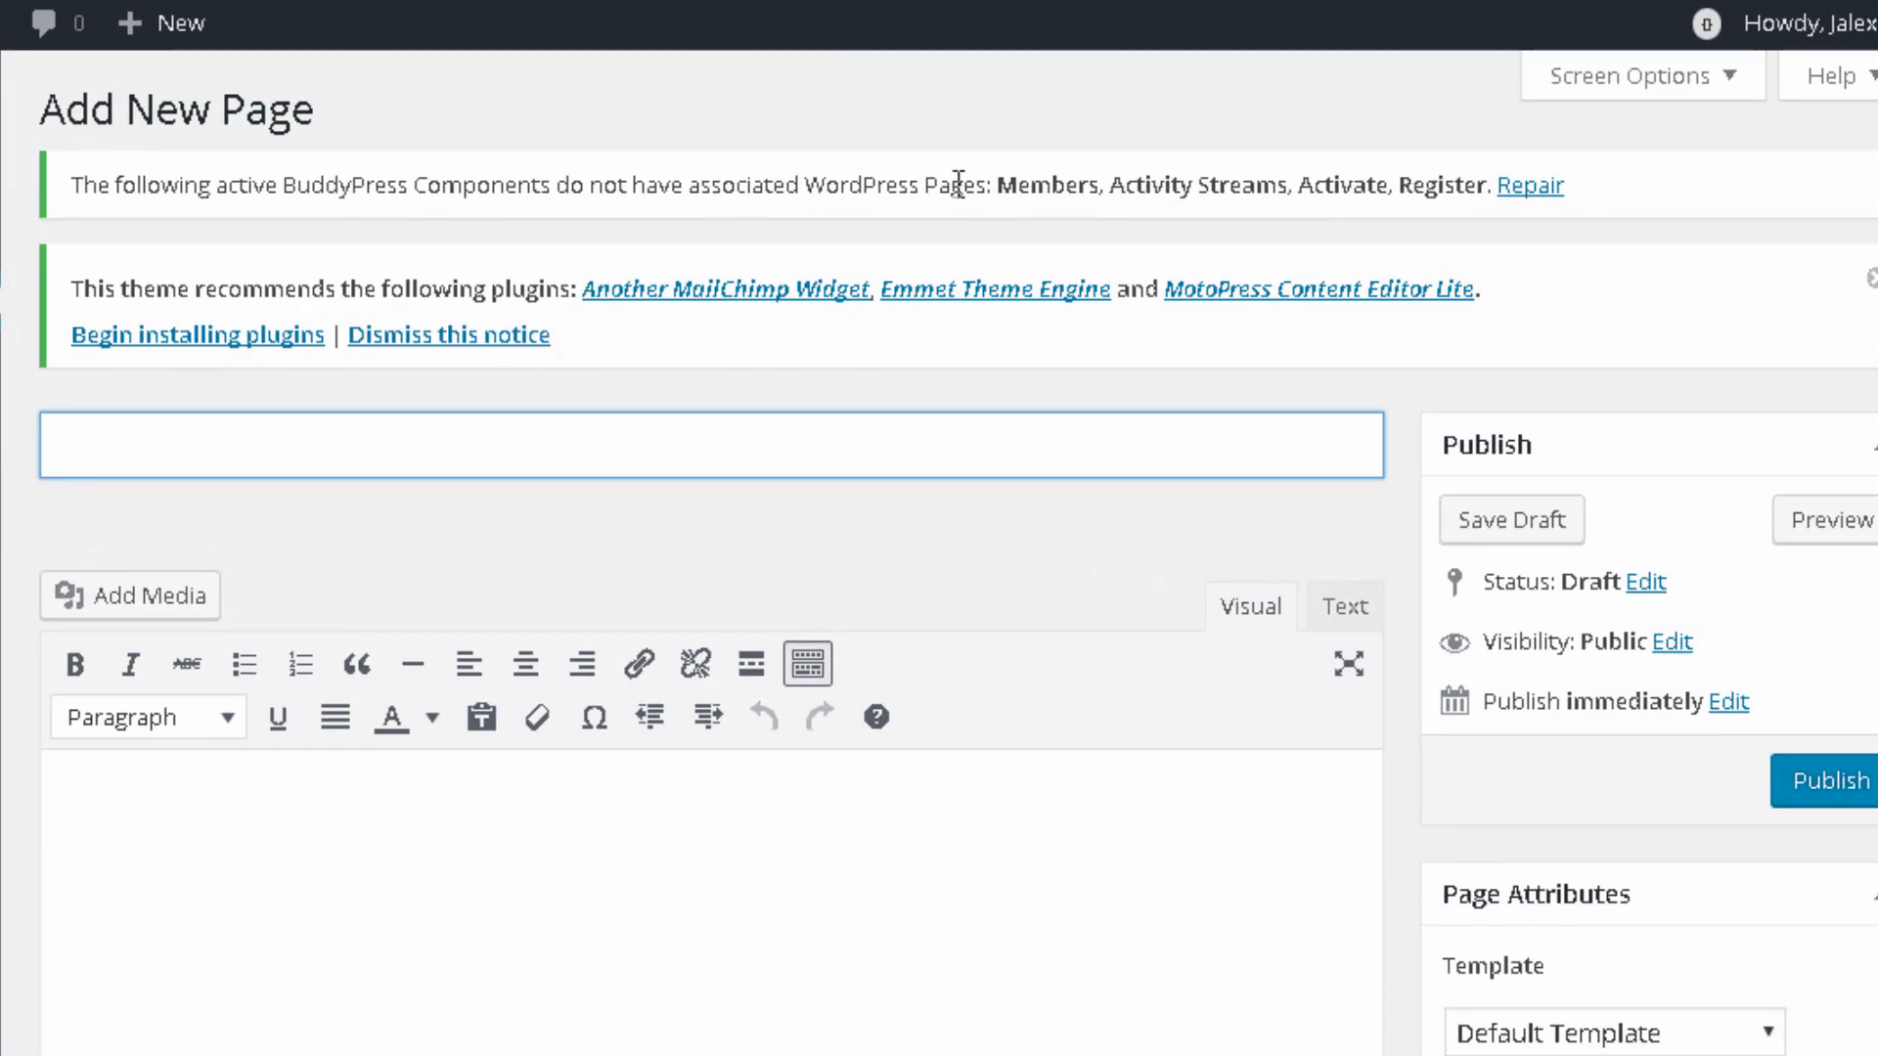
{"action": "left_click_drag", "start_coordinate": [1005, 184], "coordinate": [1457, 193]}
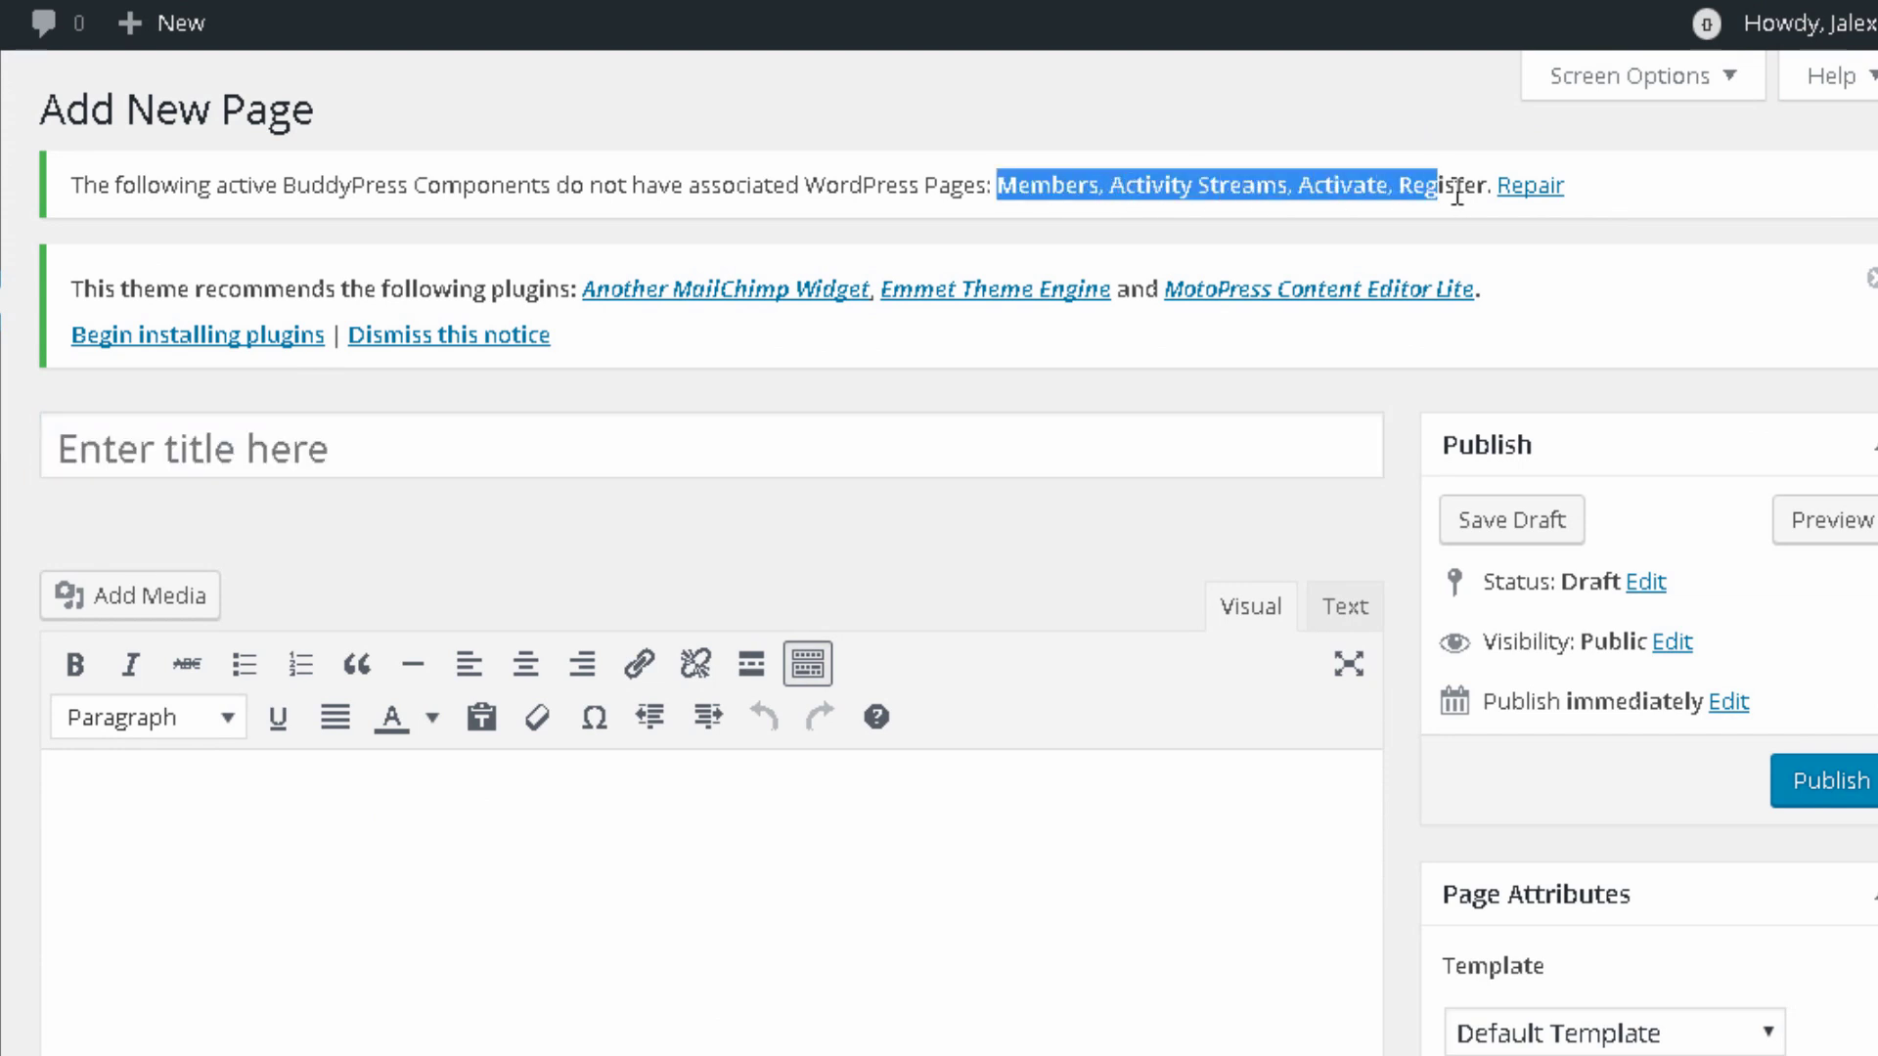
{"action": "left_click", "coordinate": [453, 465]}
{"action": "type", "text": "Mem"}
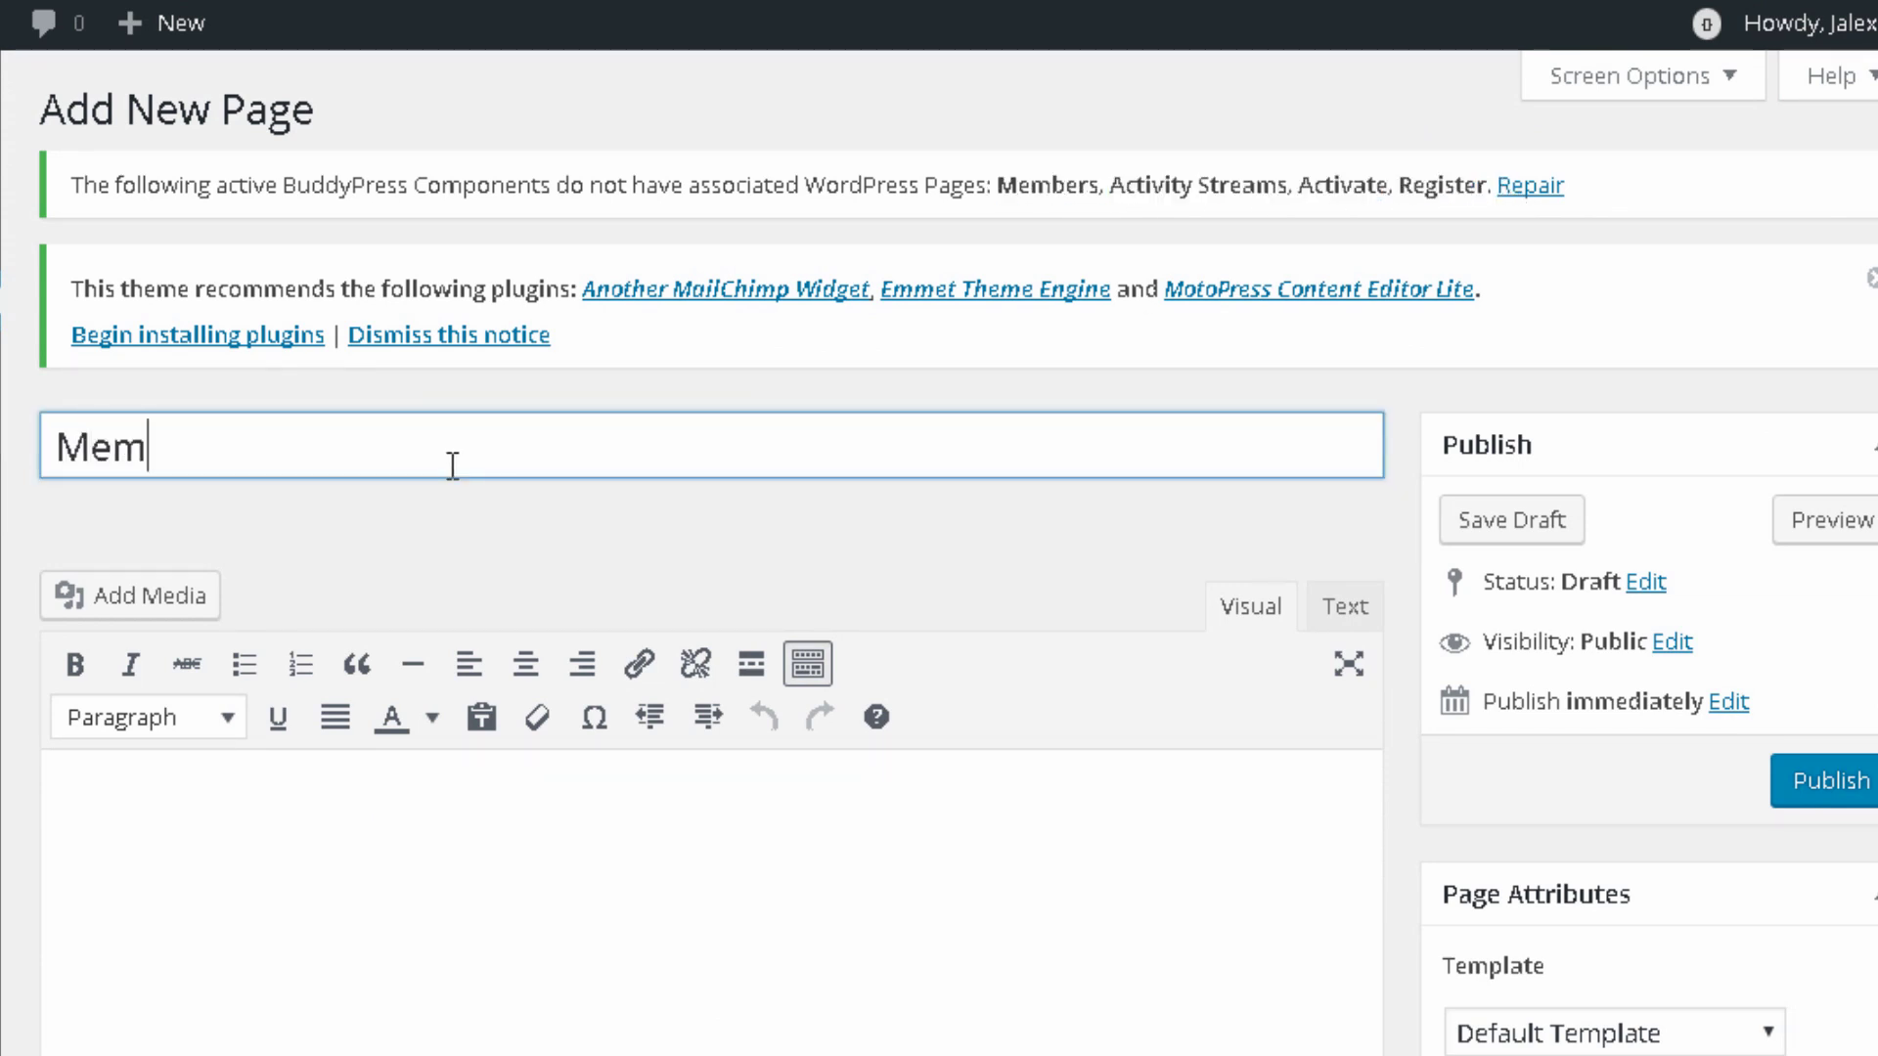
{"action": "type", "text": "m"}
{"action": "key", "text": "BackSpace"}
{"action": "type", "text": "bers"}
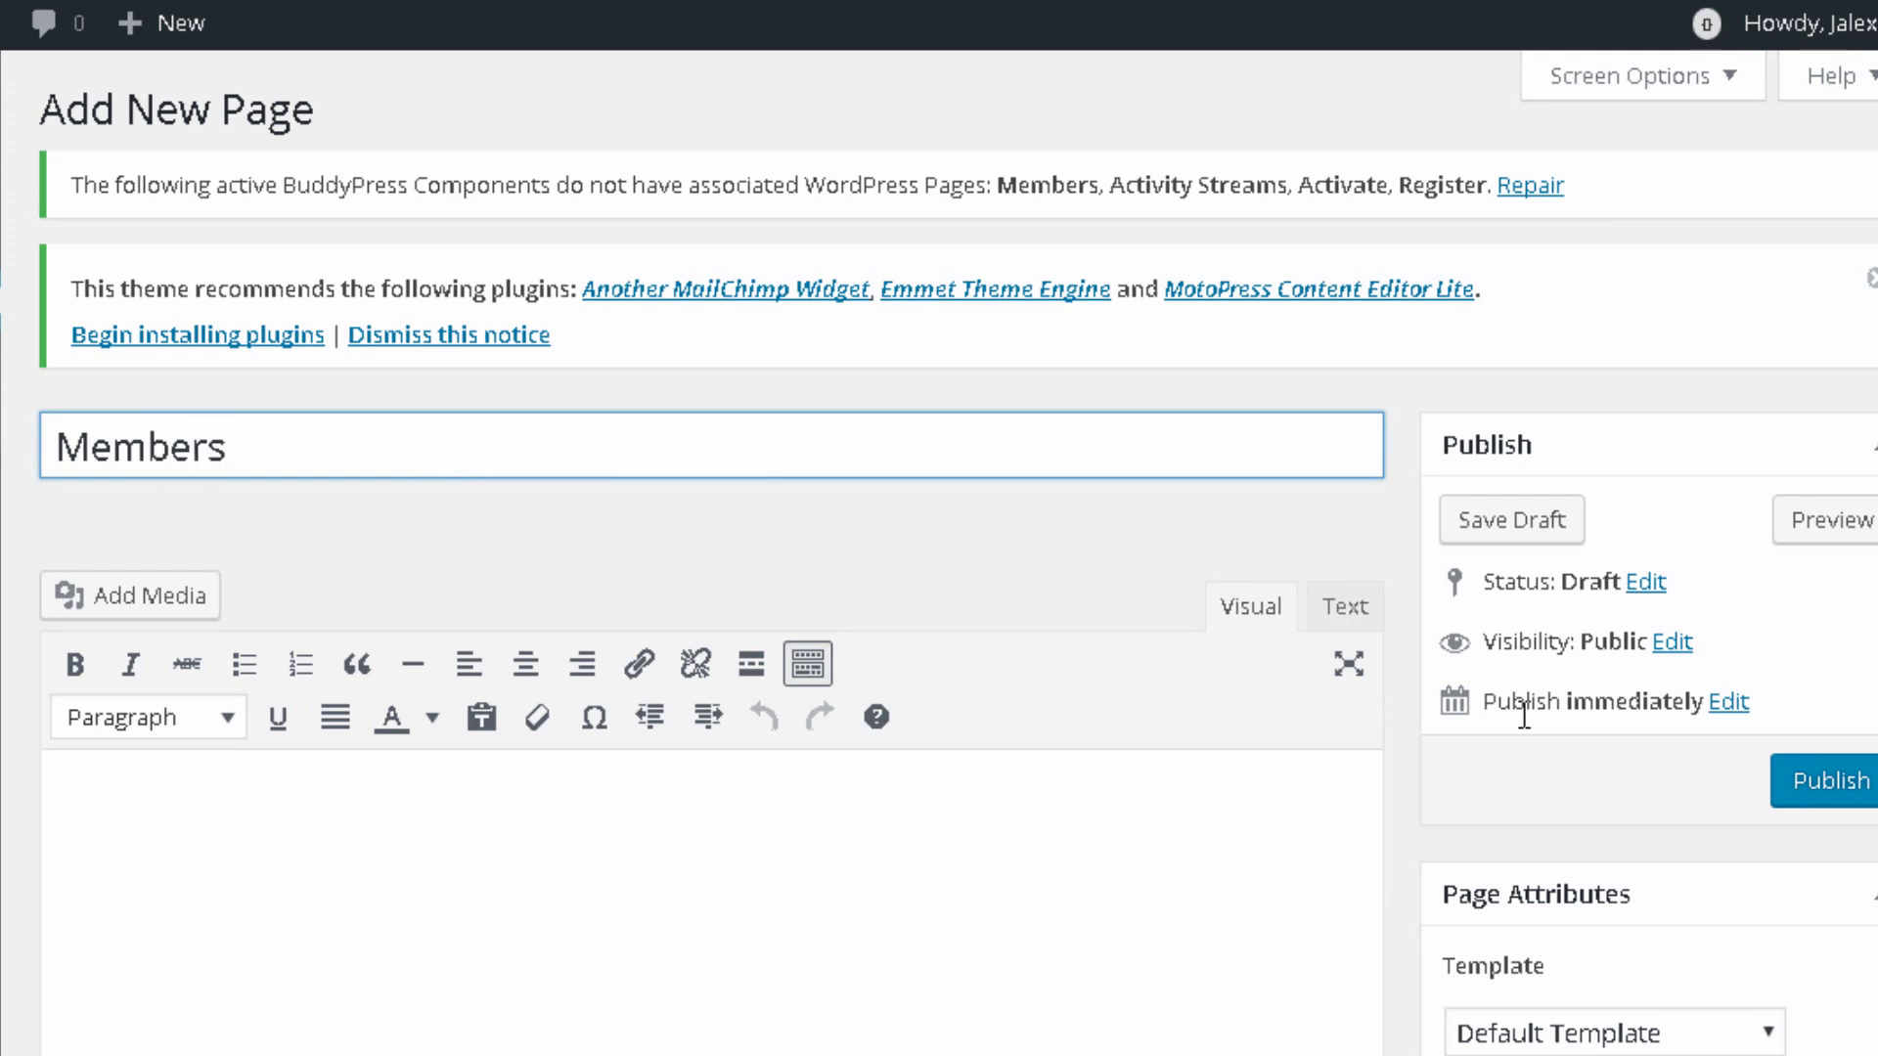
{"action": "left_click", "coordinate": [1831, 780]}
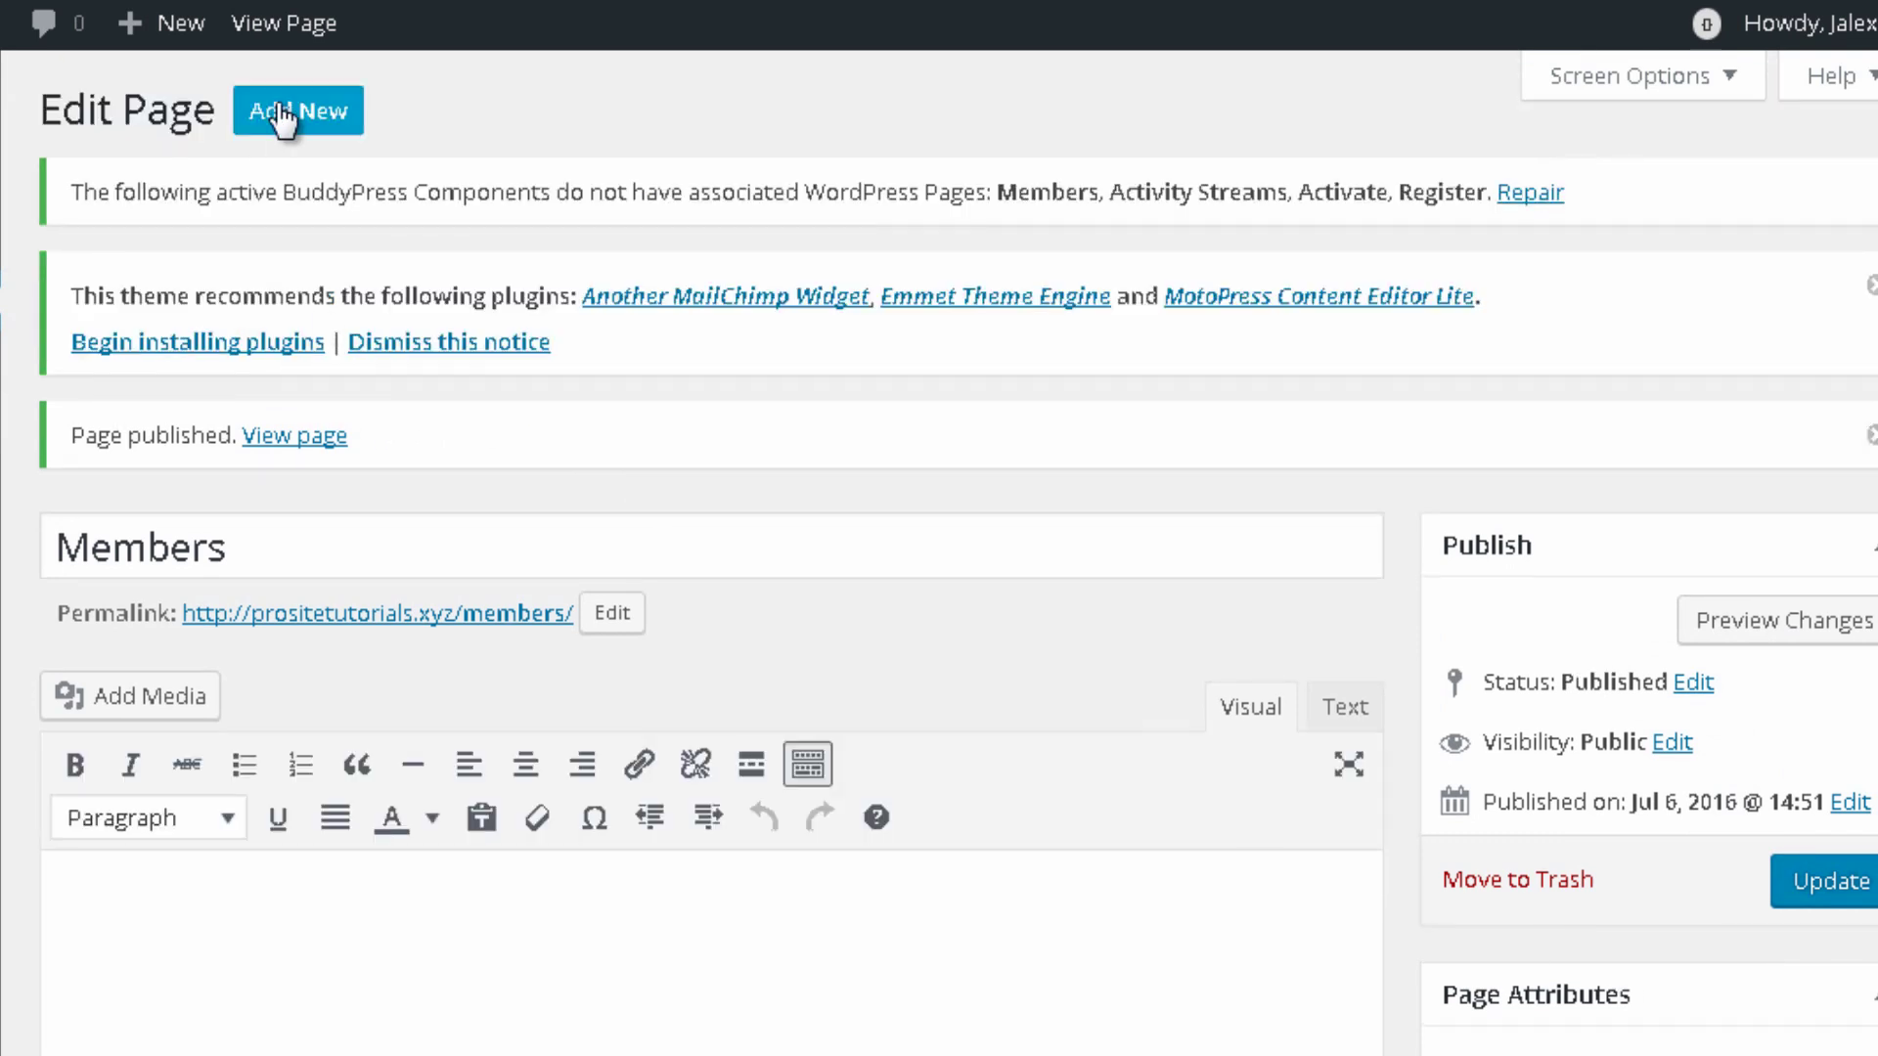
- Publish new pages titled Activity Streams and Activate
{"action": "left_click", "coordinate": [278, 106]}
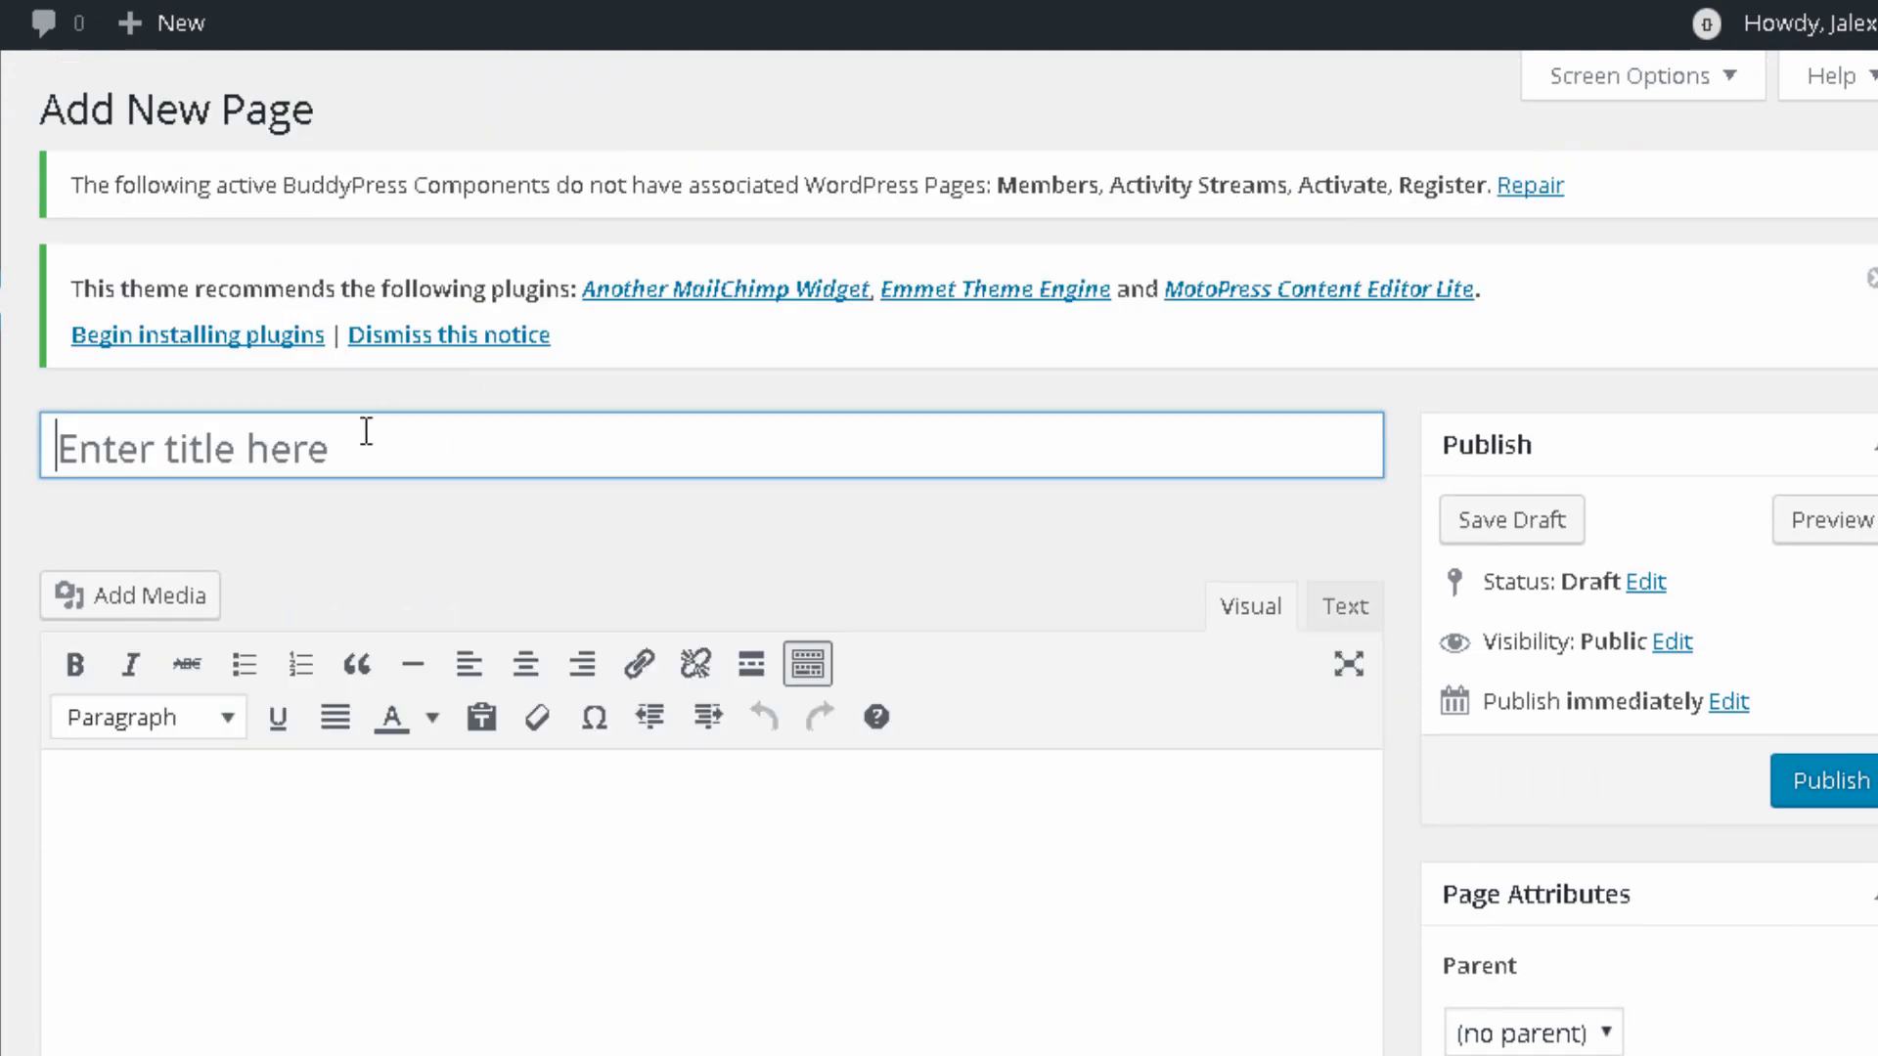
{"action": "type", "text": "Activity Streams"}
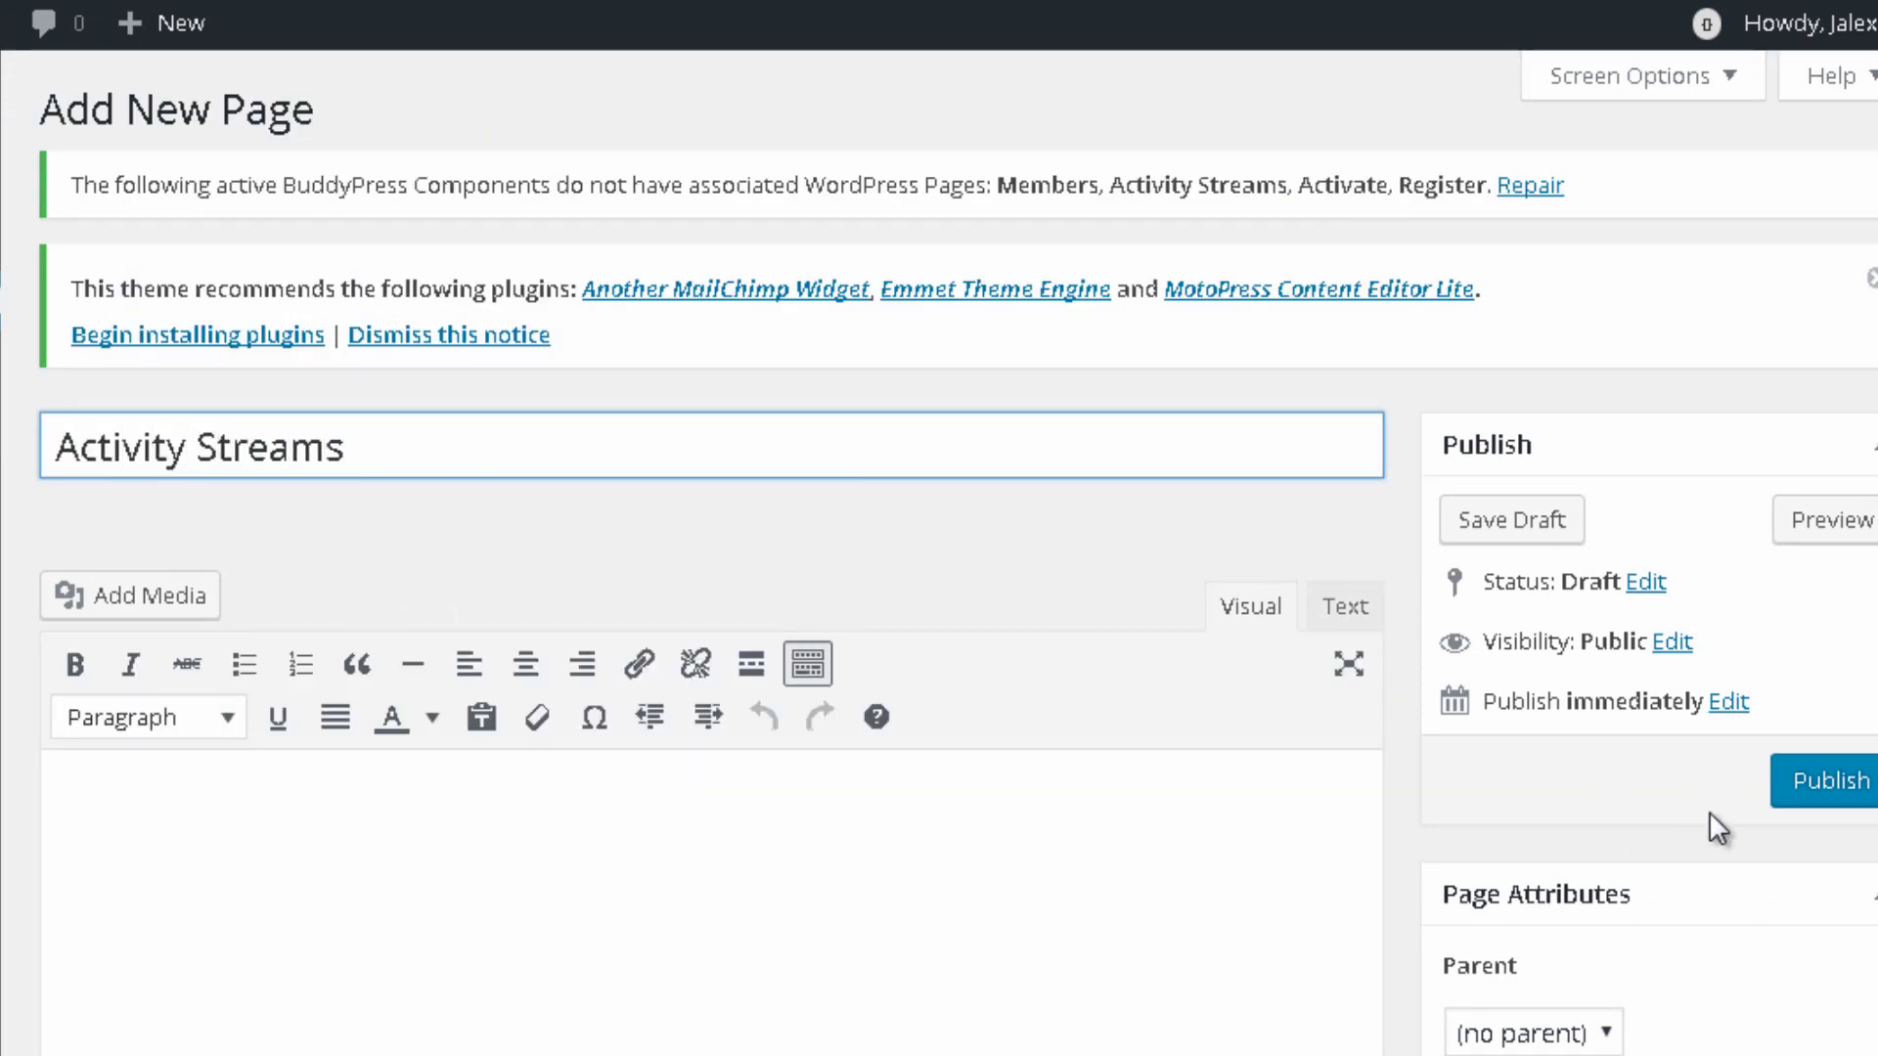
{"action": "left_click", "coordinate": [1807, 794]}
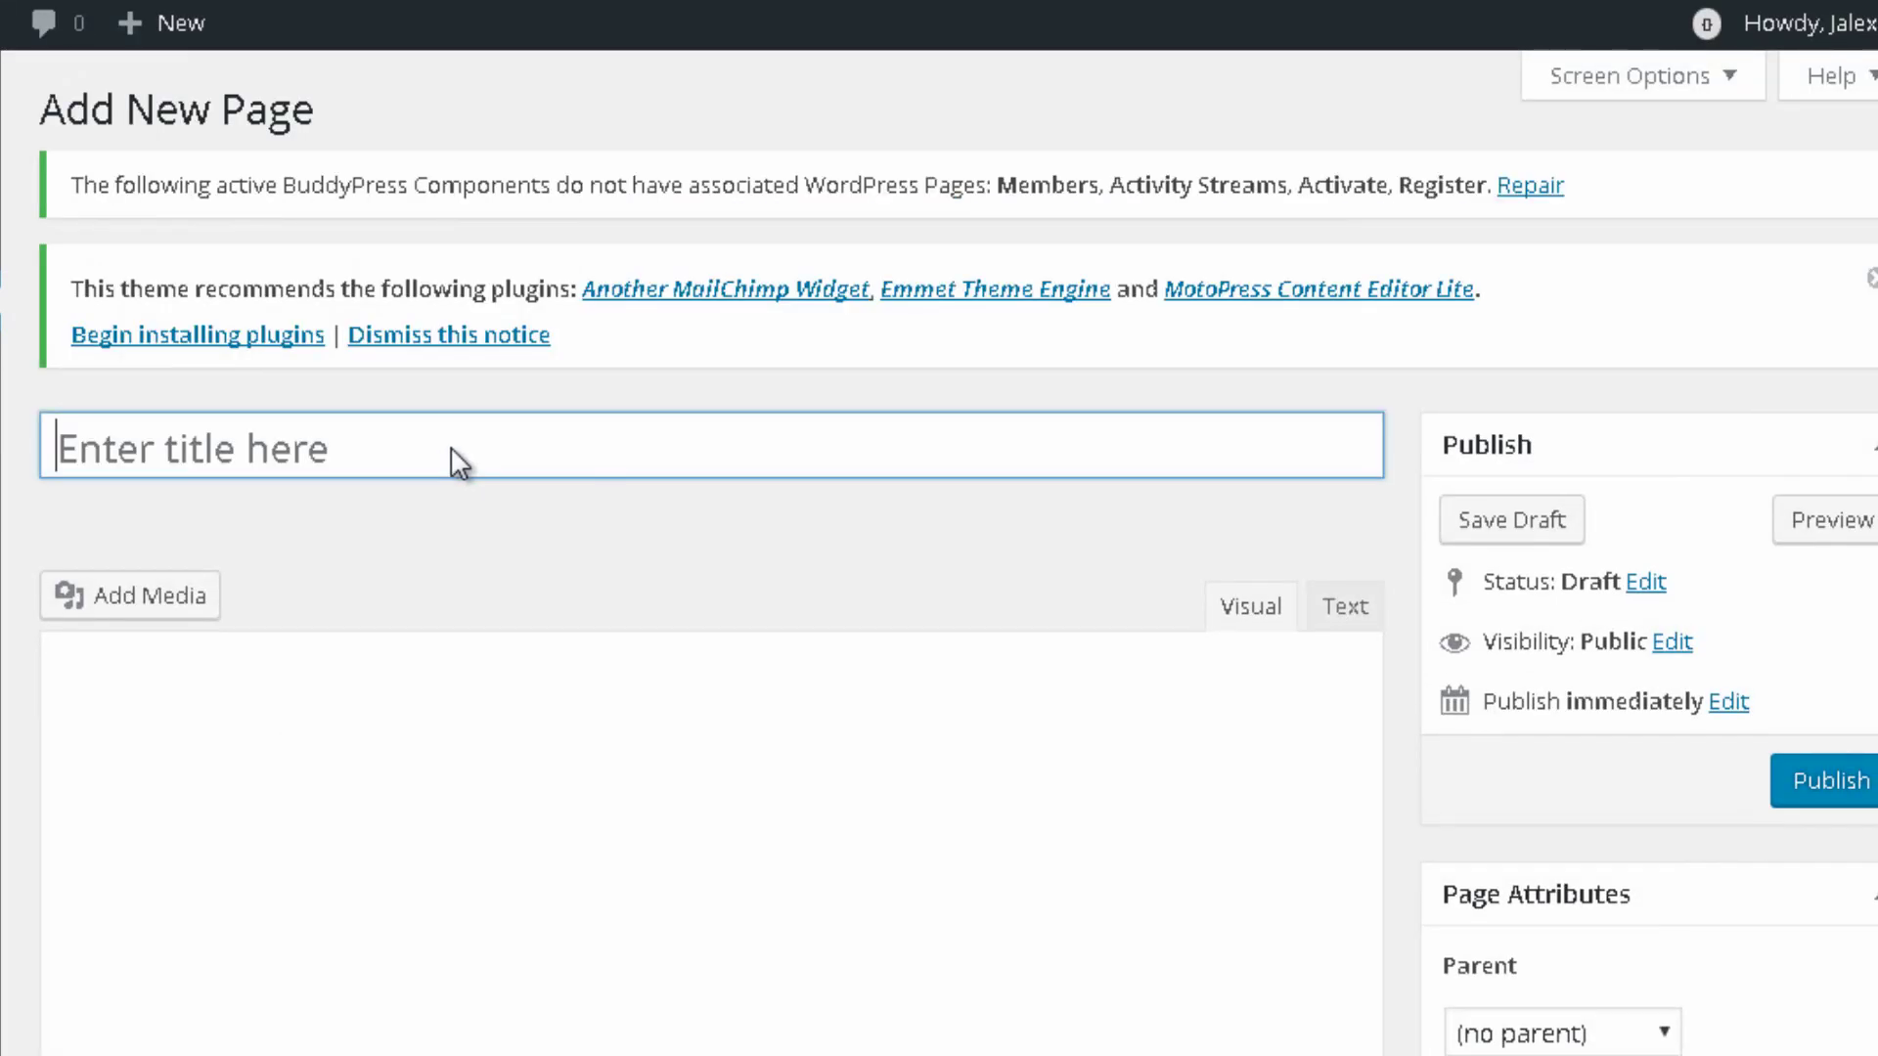
{"action": "type", "text": "Activate"}
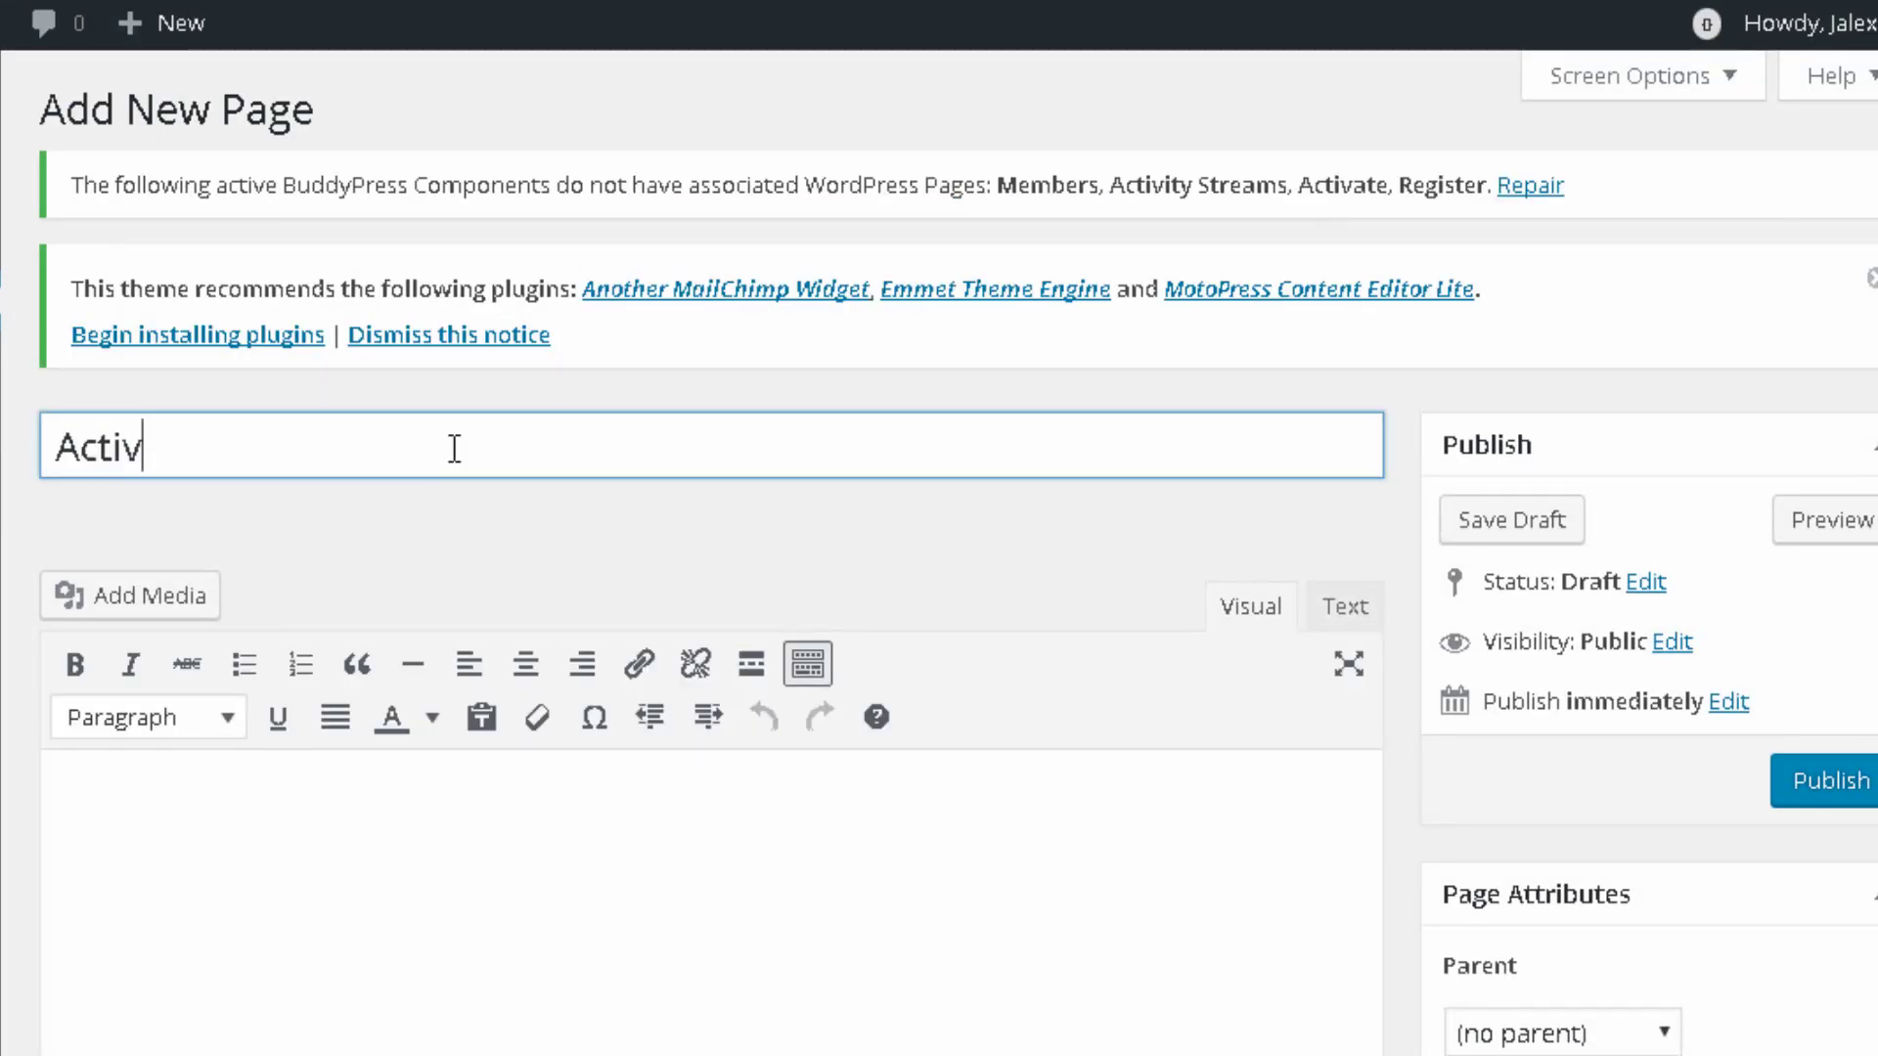
{"action": "left_click", "coordinate": [1857, 785]}
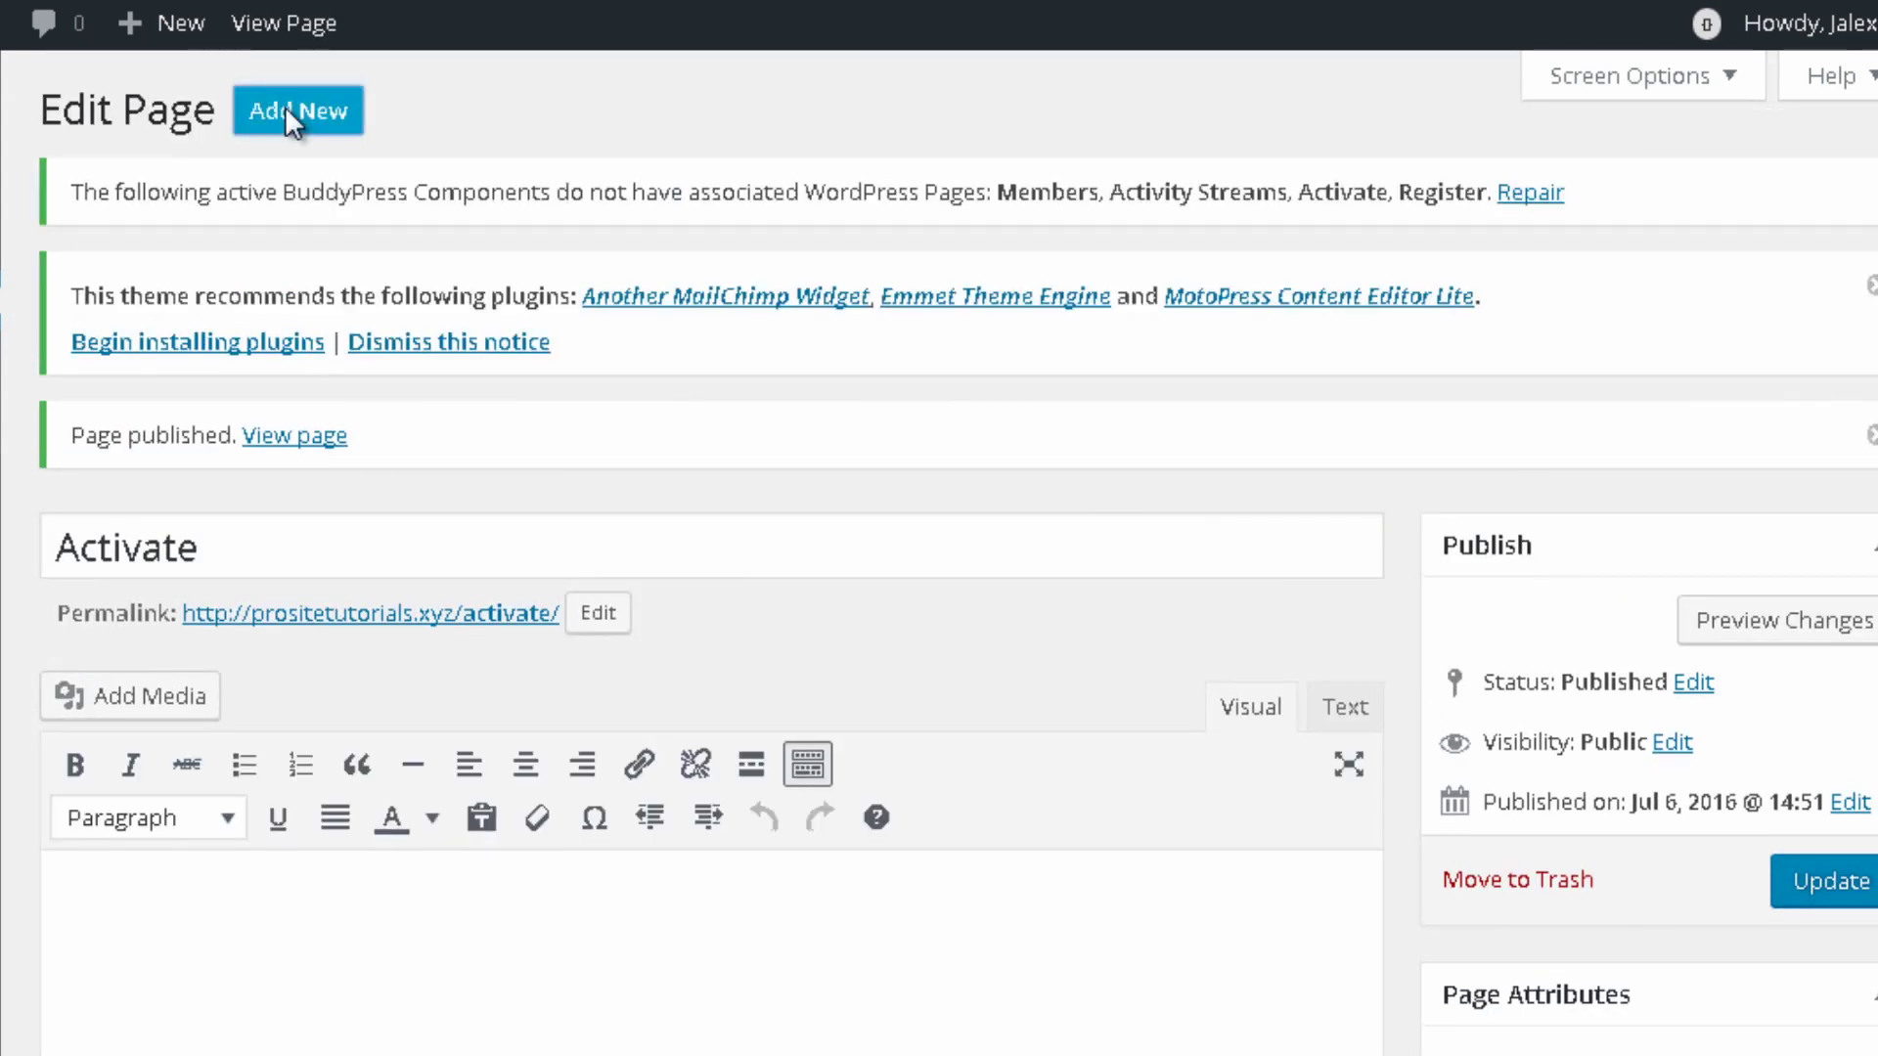
- Publish a new page titled Register
{"action": "left_click", "coordinate": [284, 106]}
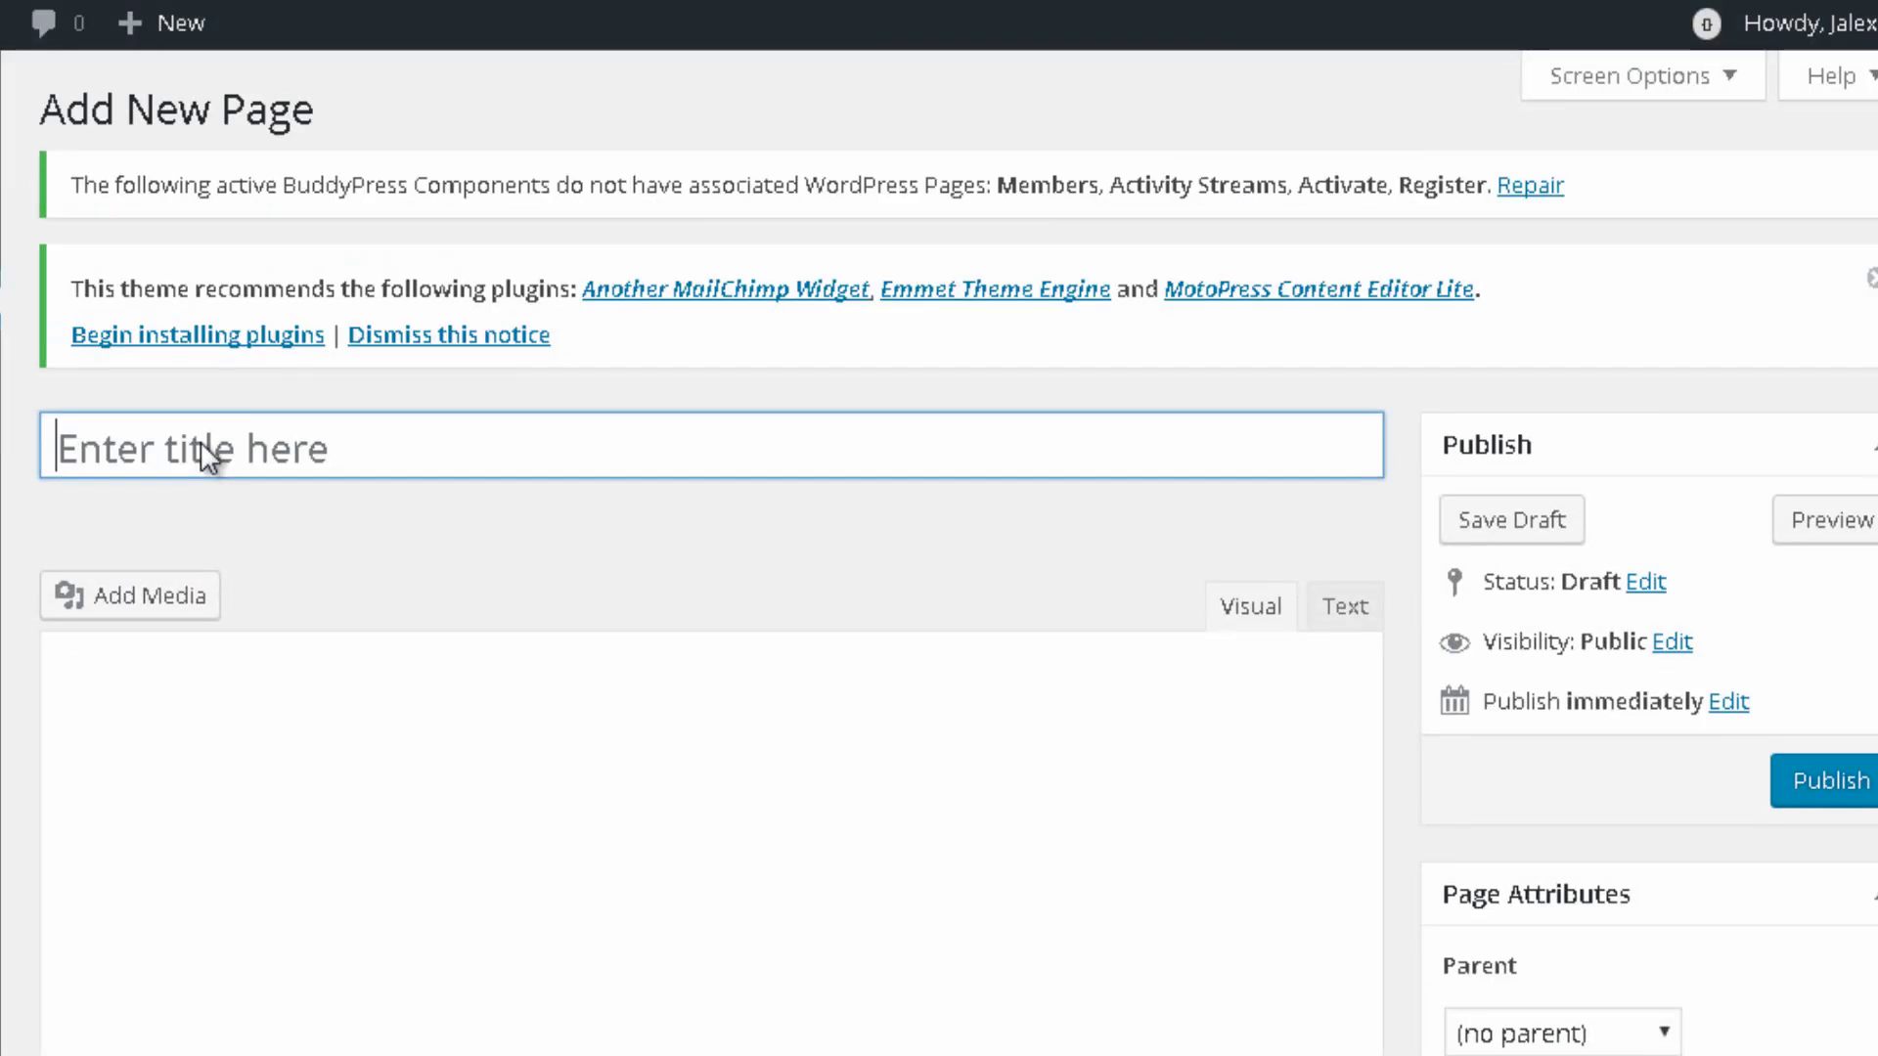
{"action": "type", "text": "Register"}
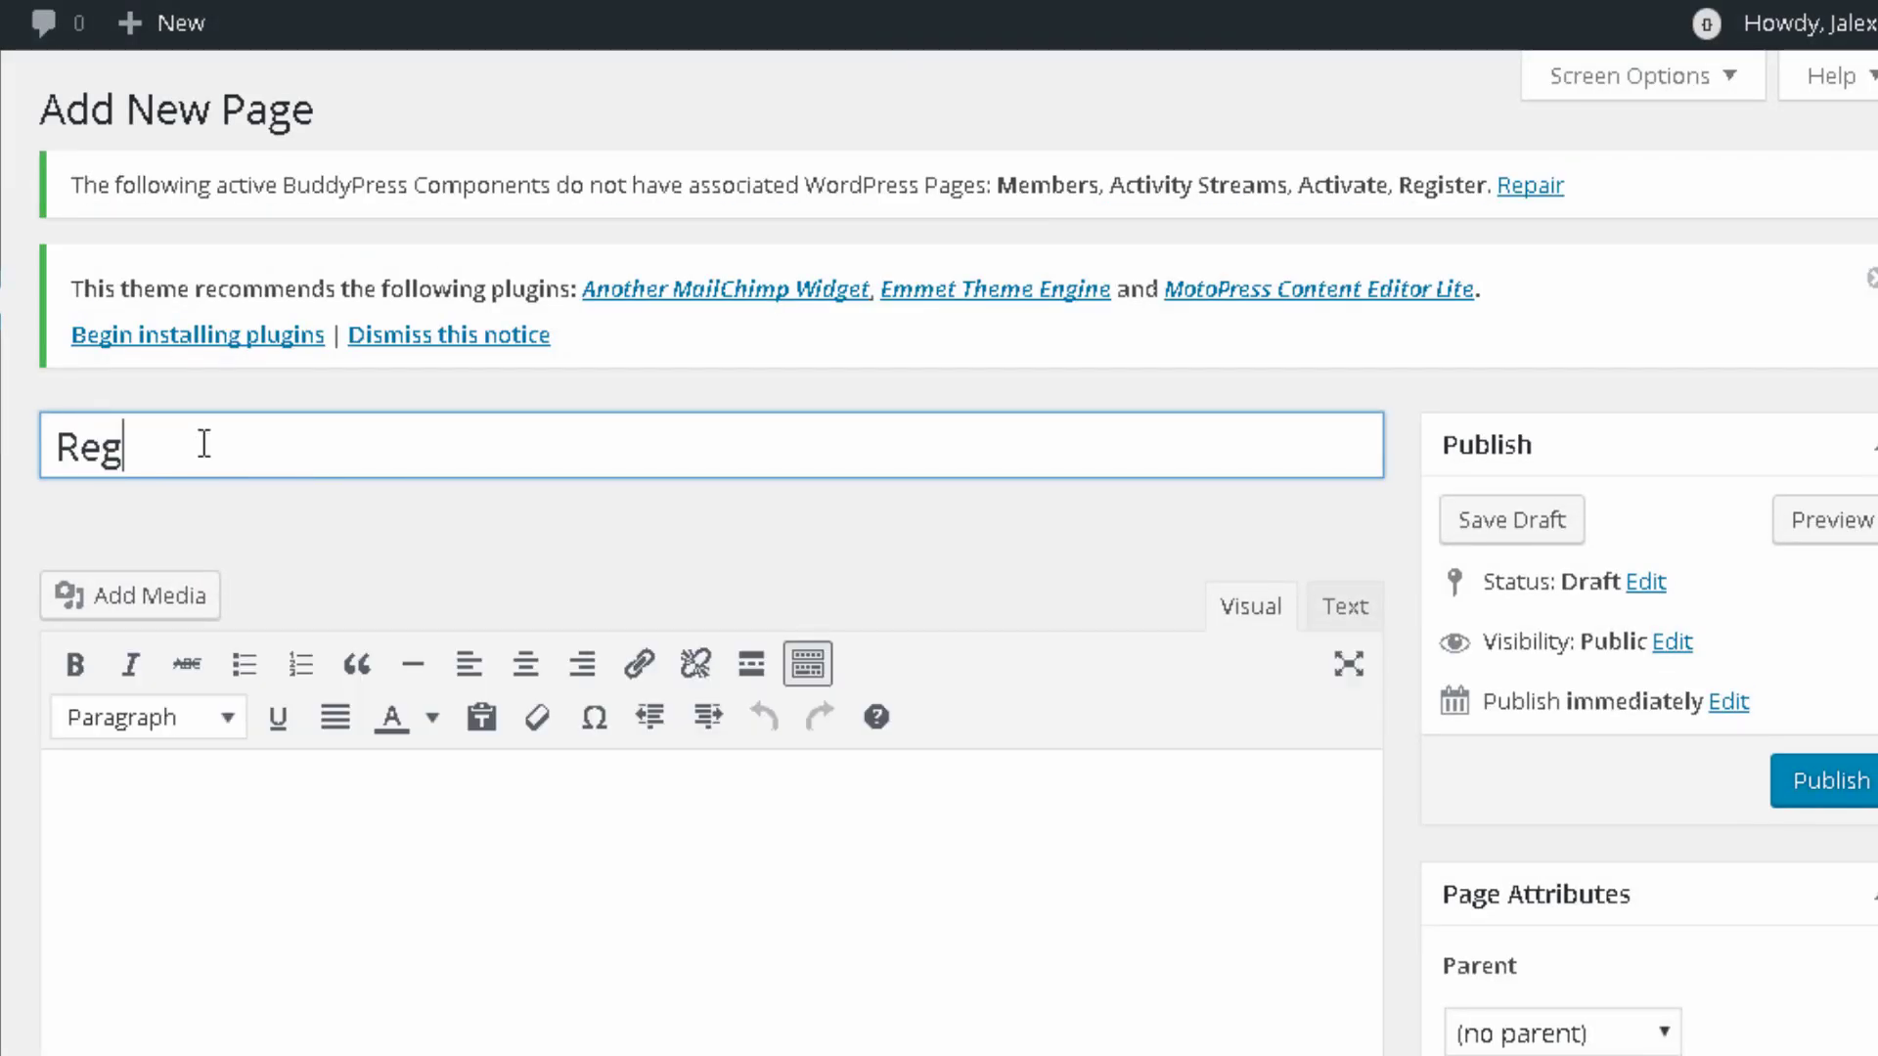
{"action": "left_click", "coordinate": [1817, 783]}
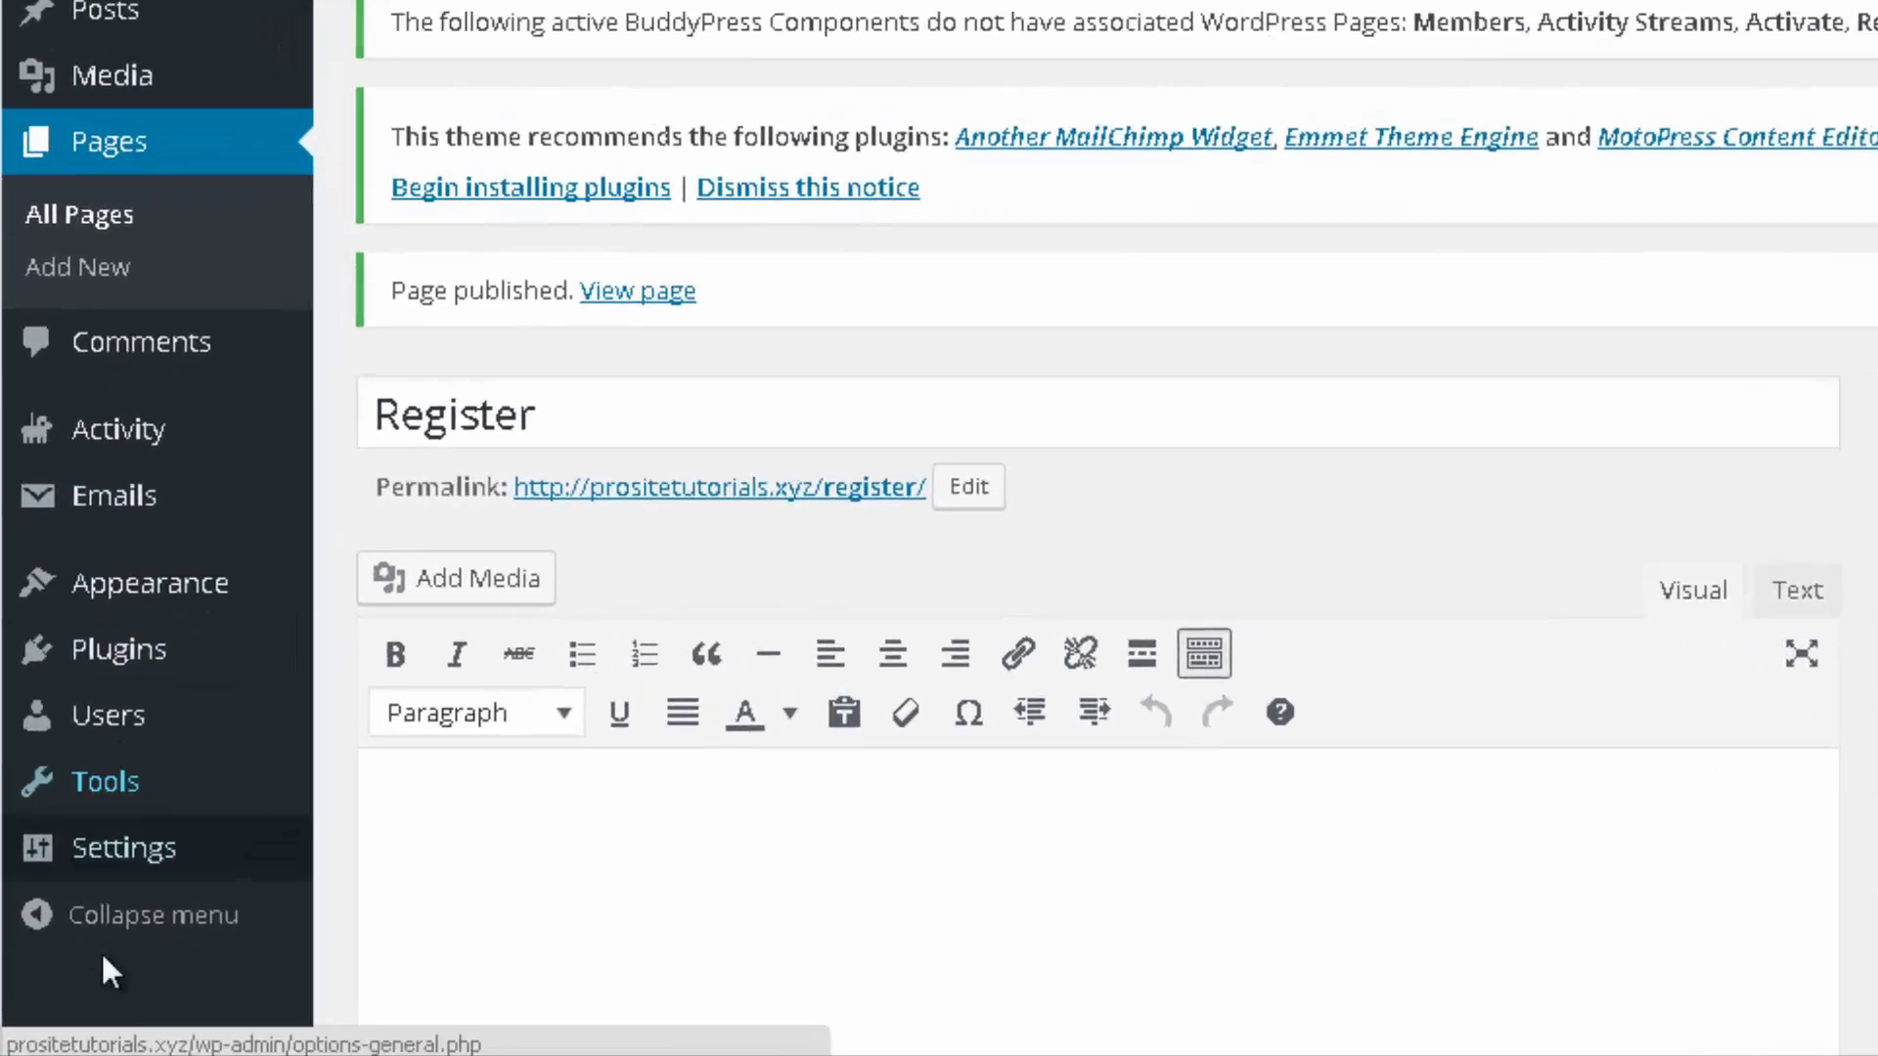
- In Settings > BuddyPress, enable Friend Connections, Private Messaging and User Groups and save, leaving 9 components active
{"action": "mouse_move", "coordinate": [44, 856]}
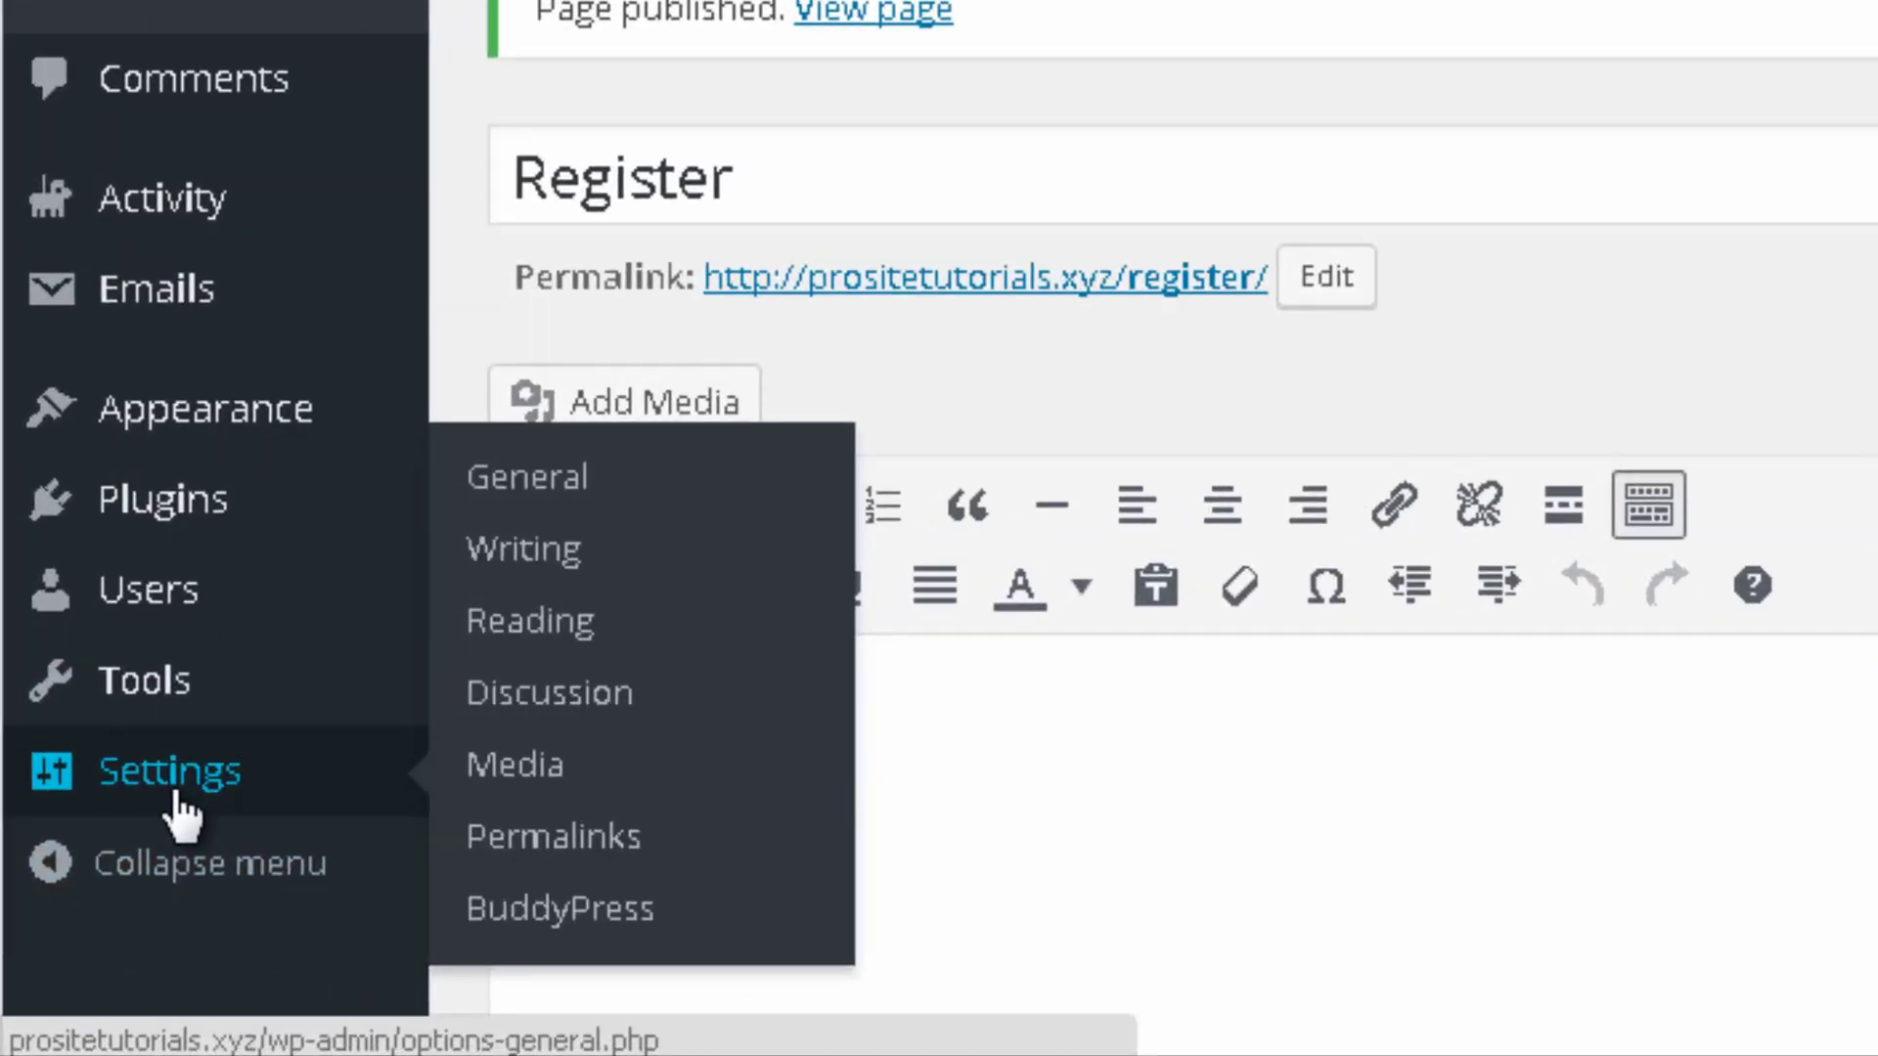
{"action": "left_click", "coordinate": [599, 907]}
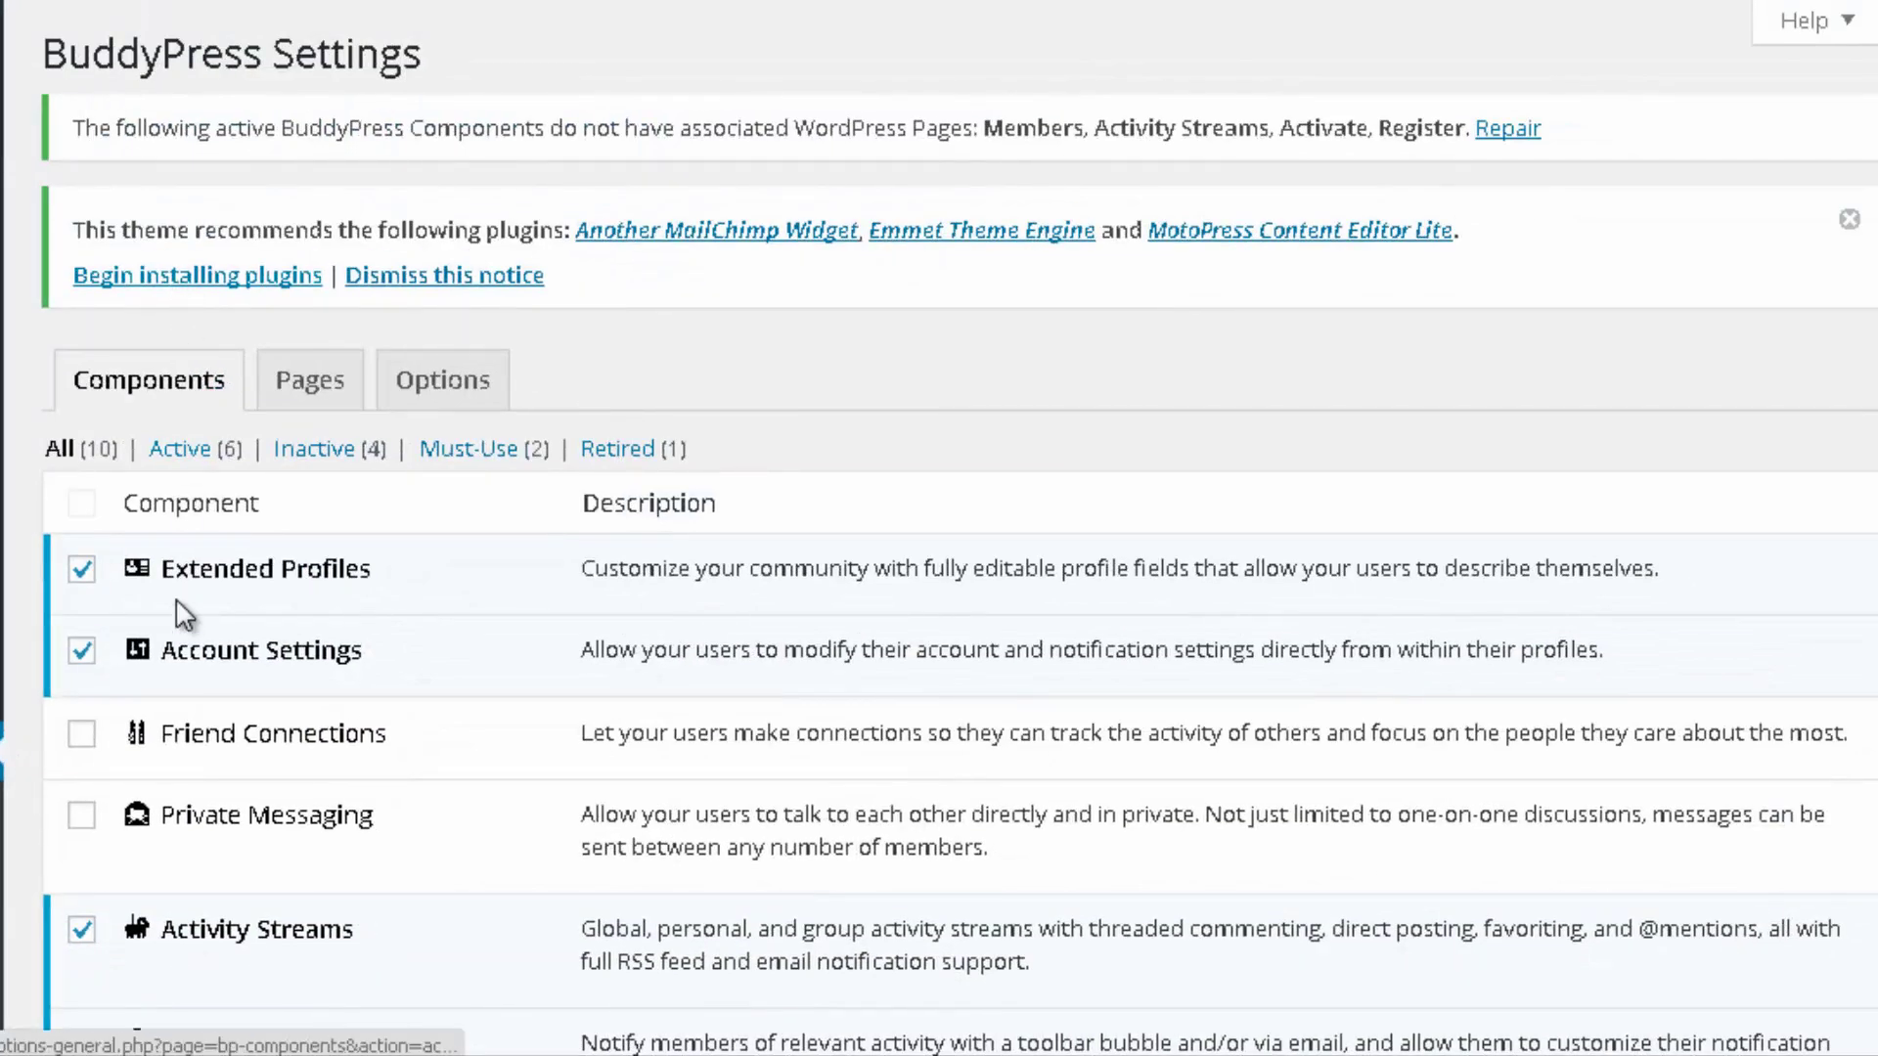
{"action": "scroll", "coordinate": [306, 335], "scroll_direction": "down", "scroll_amount": 2}
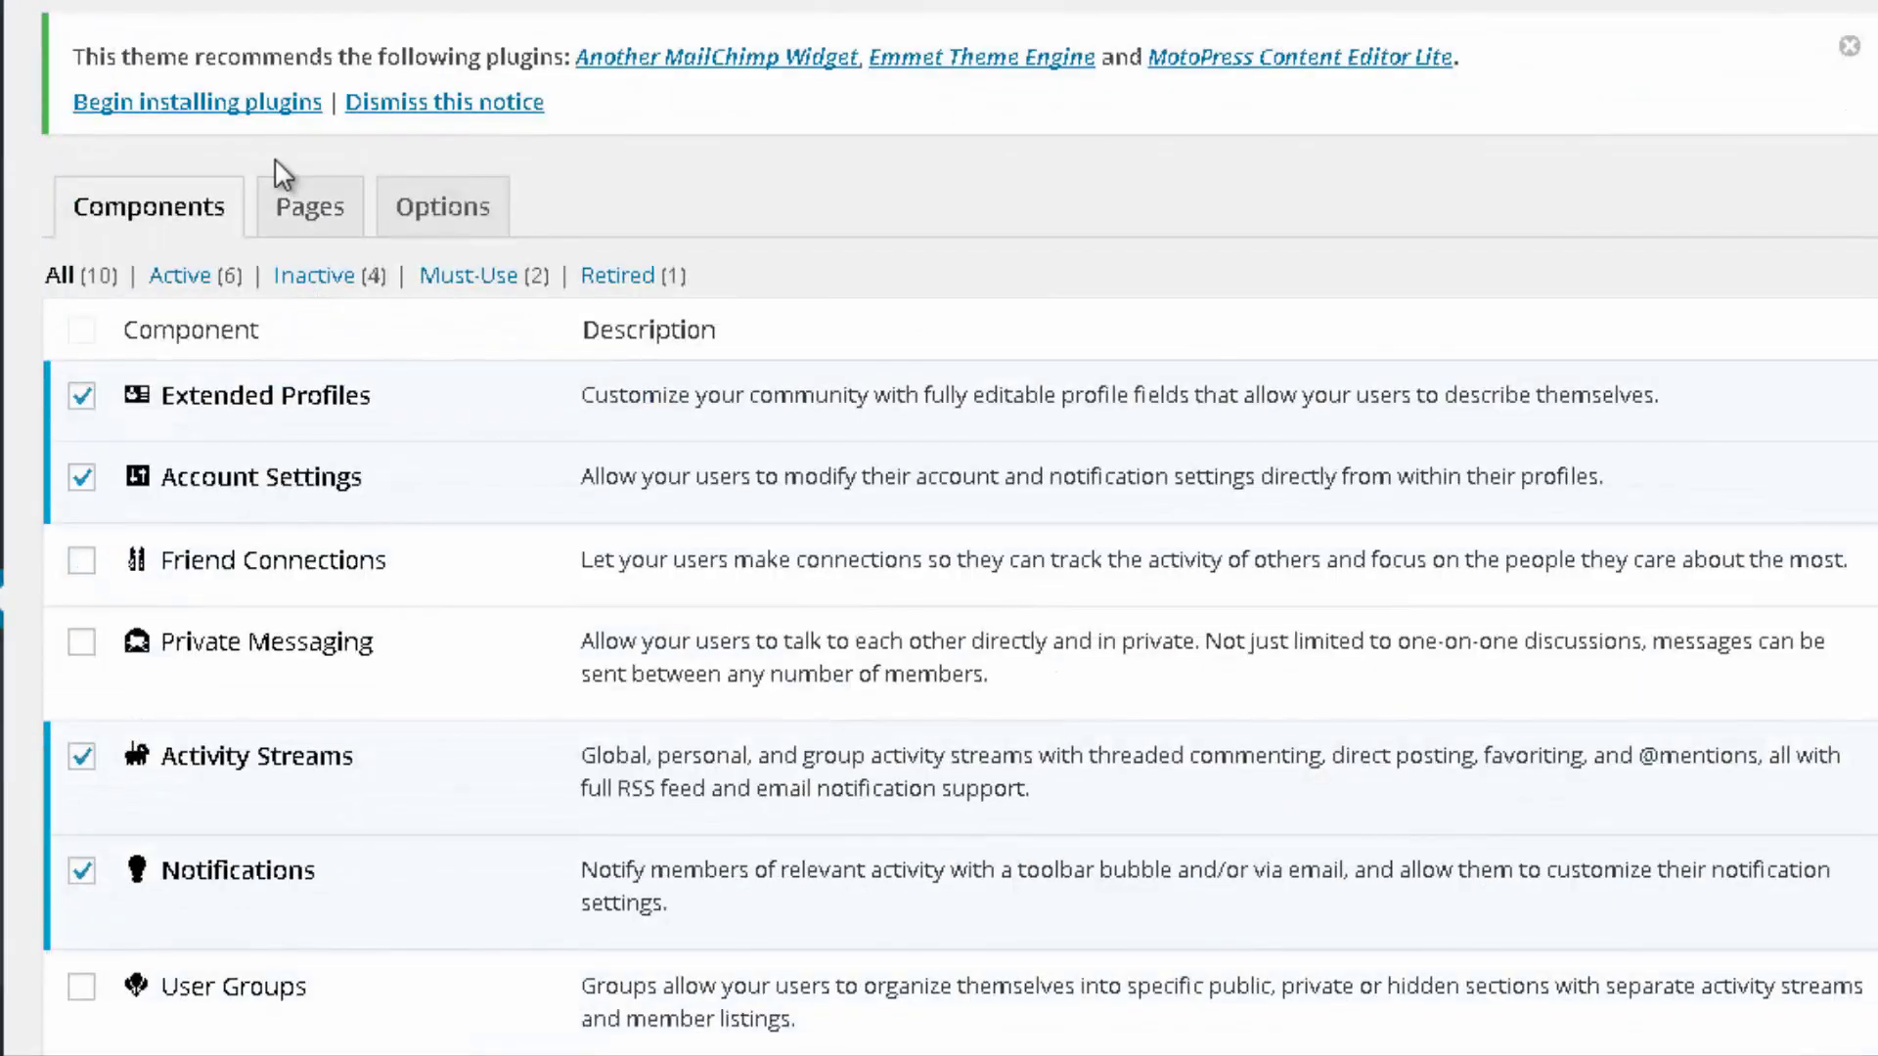
{"action": "scroll", "coordinate": [274, 167], "scroll_direction": "down", "scroll_amount": 2}
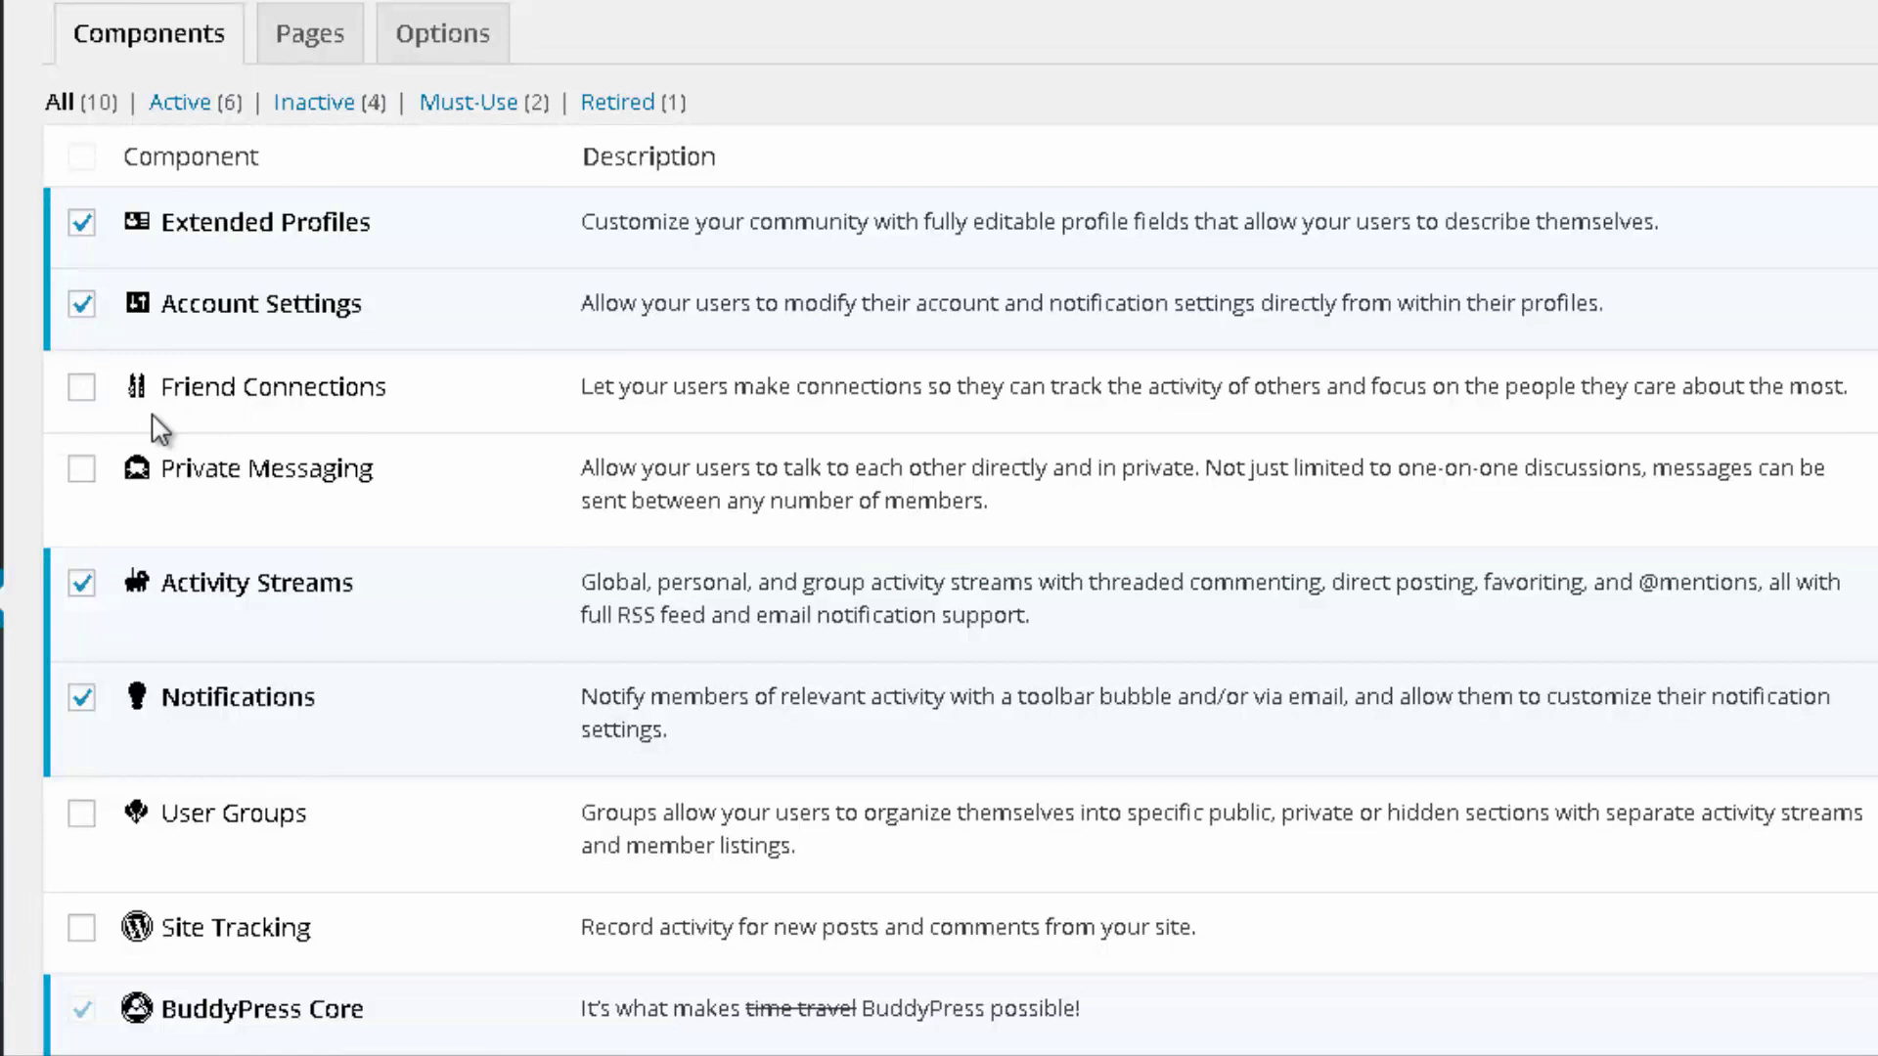
{"action": "left_click", "coordinate": [82, 387]}
{"action": "left_click", "coordinate": [84, 471]}
{"action": "scroll", "coordinate": [373, 554], "scroll_direction": "down", "scroll_amount": 2}
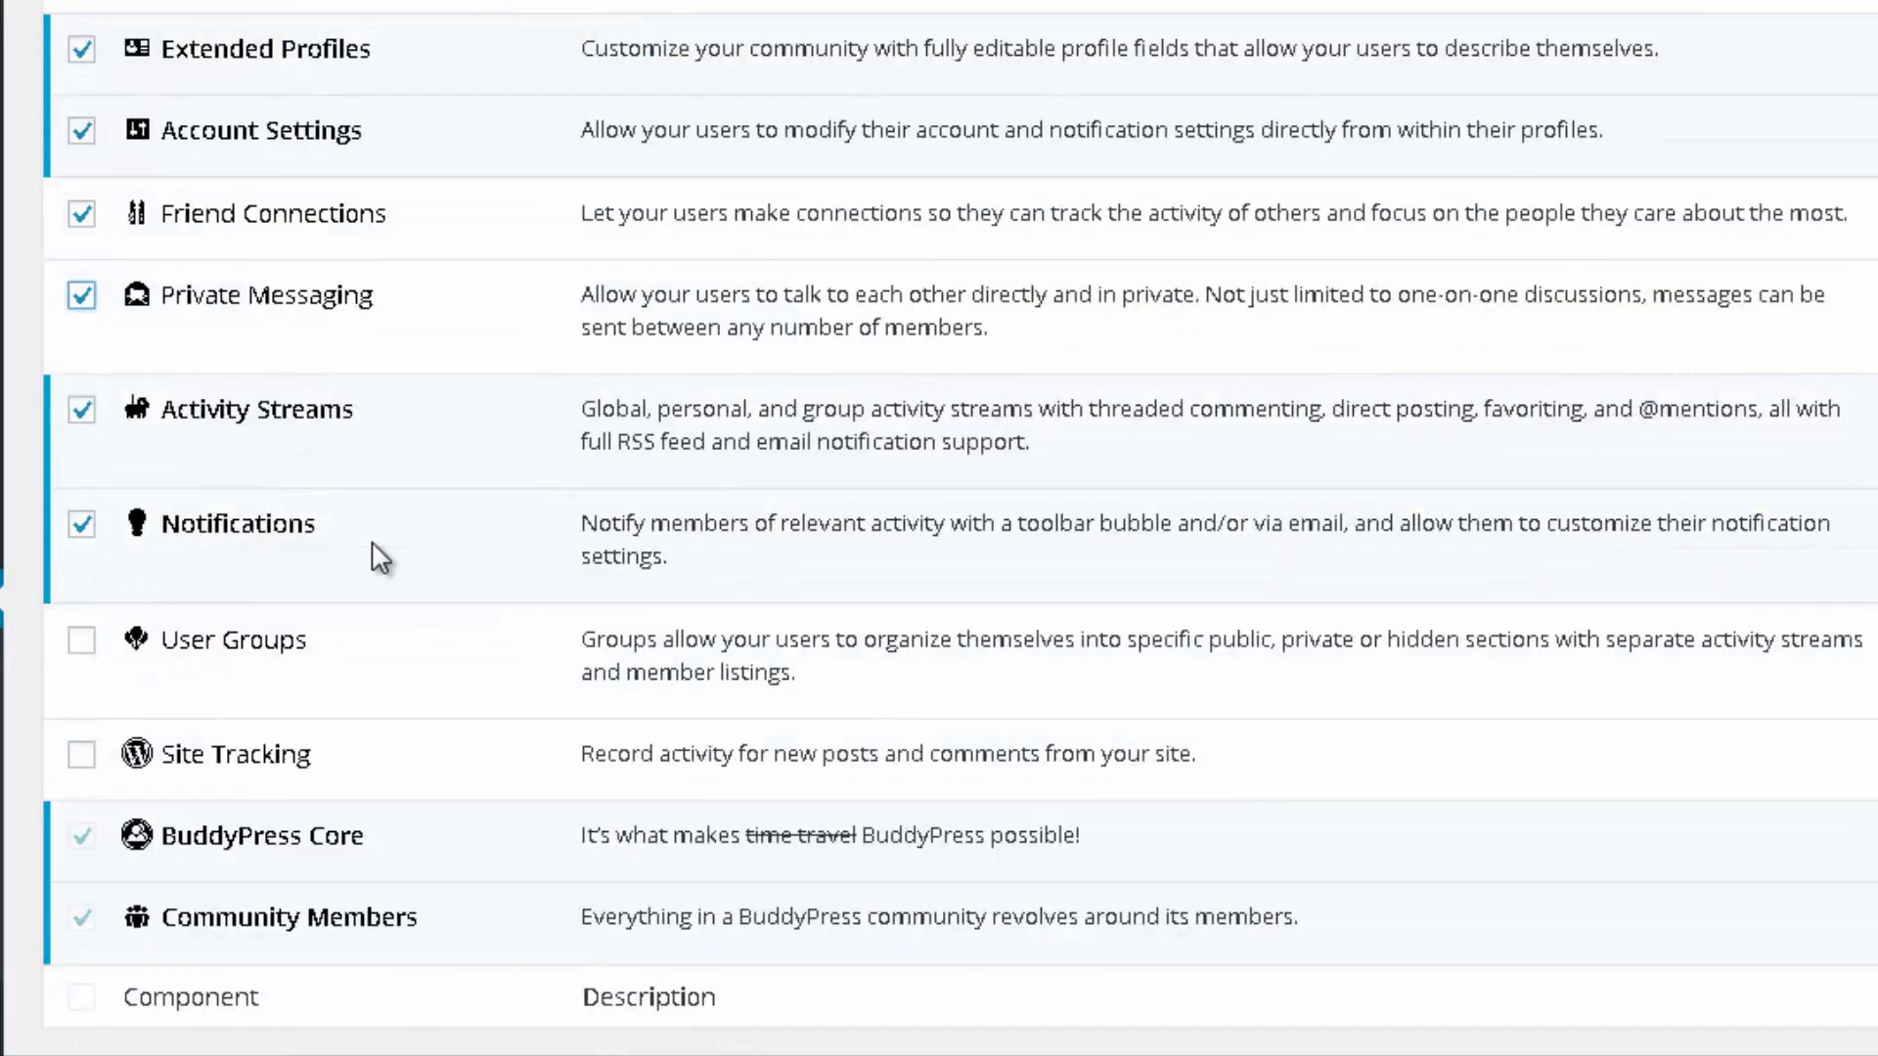
{"action": "left_click", "coordinate": [79, 645]}
{"action": "scroll", "coordinate": [294, 489], "scroll_direction": "down", "scroll_amount": 3}
{"action": "scroll", "coordinate": [319, 746], "scroll_direction": "up", "scroll_amount": 2}
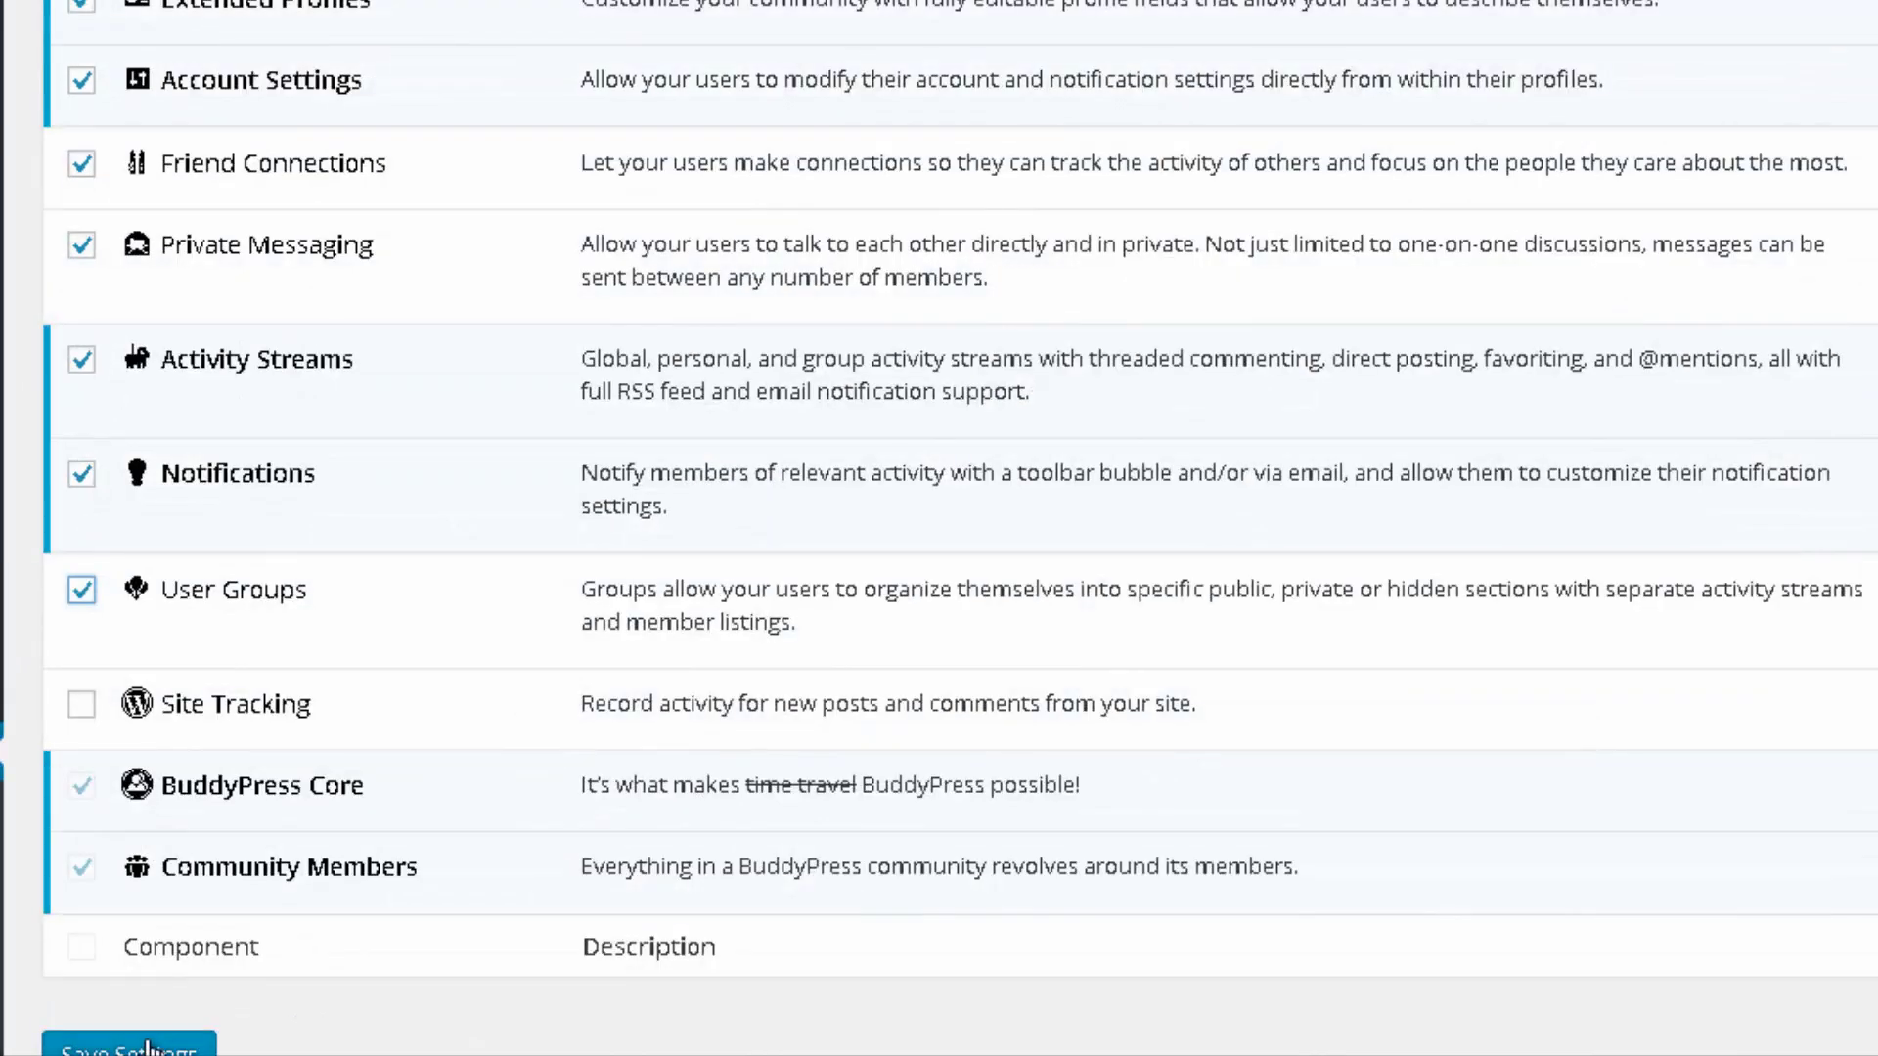
{"action": "scroll", "coordinate": [142, 885], "scroll_direction": "down", "scroll_amount": 2}
{"action": "left_click", "coordinate": [165, 892]}
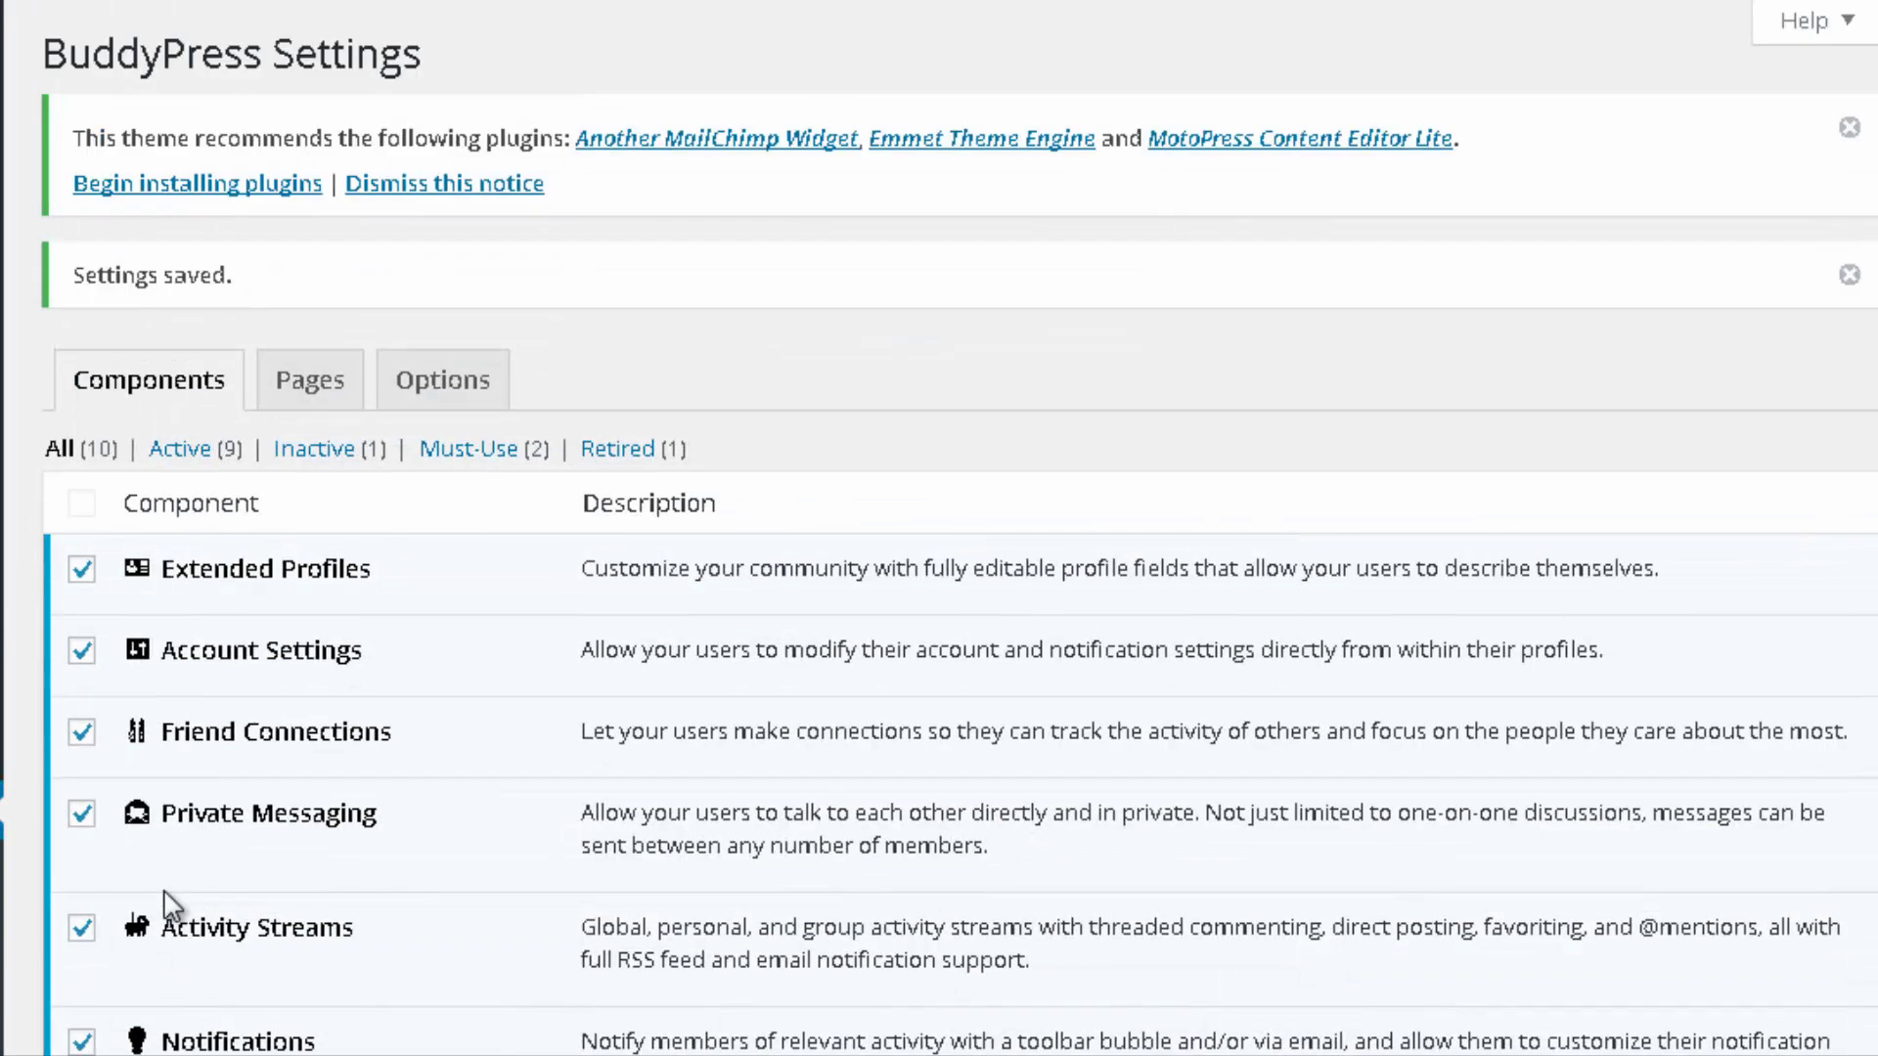
- On the BuddyPress Pages tab, keep the Members page assigned to the Members directory
{"action": "left_click", "coordinate": [285, 380]}
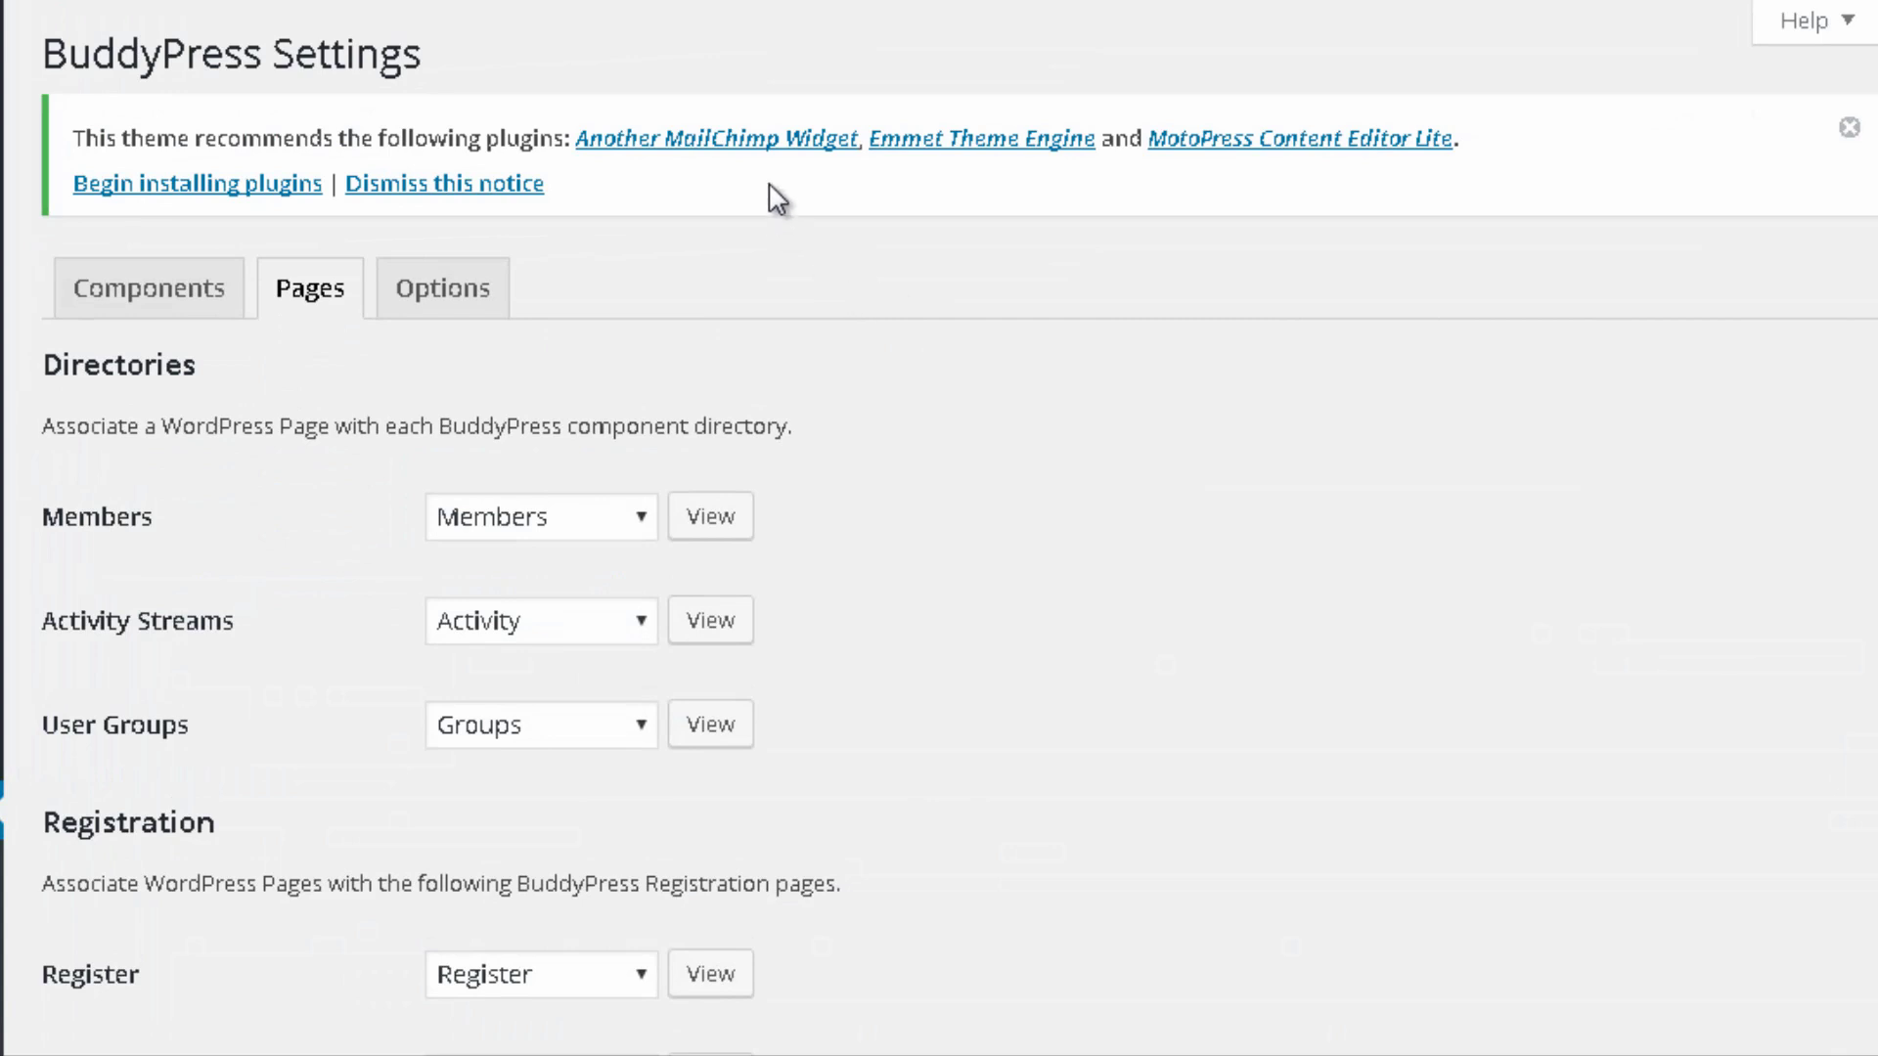
{"action": "scroll", "coordinate": [628, 58], "scroll_direction": "down", "scroll_amount": 3}
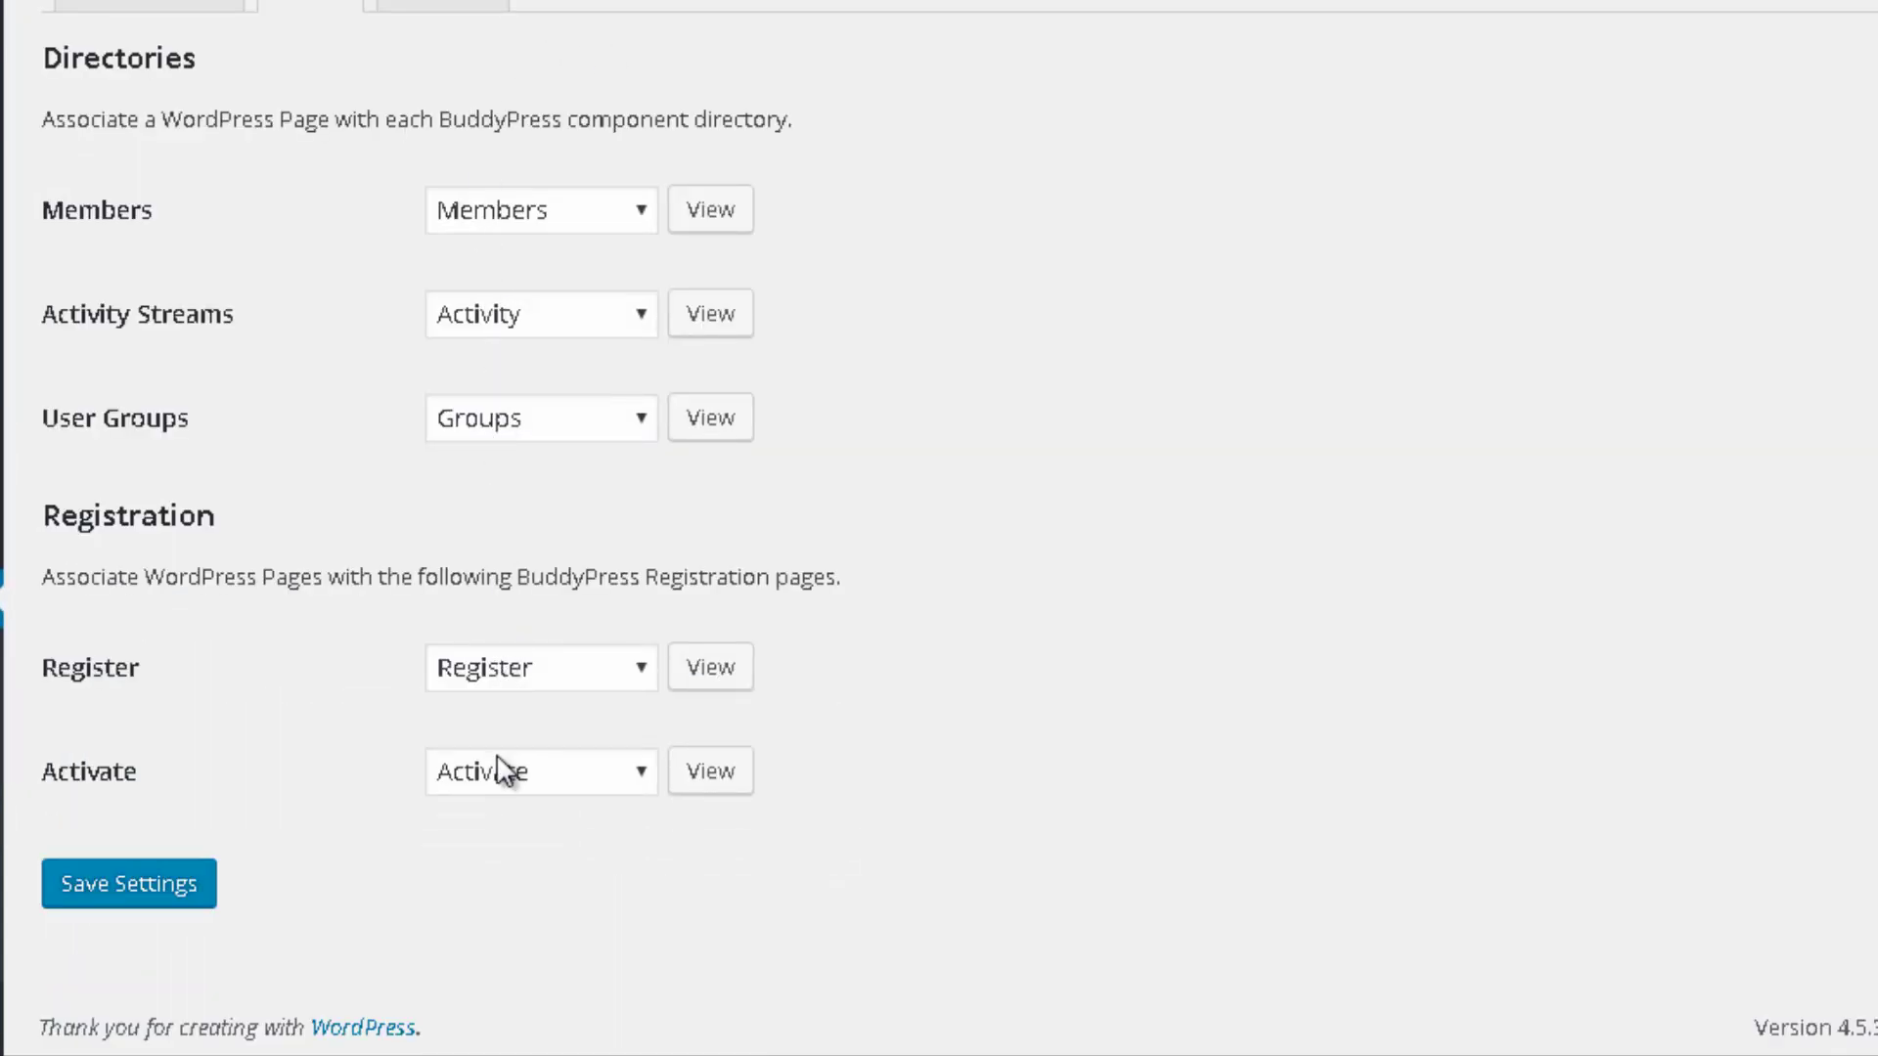
{"action": "left_click", "coordinate": [570, 209]}
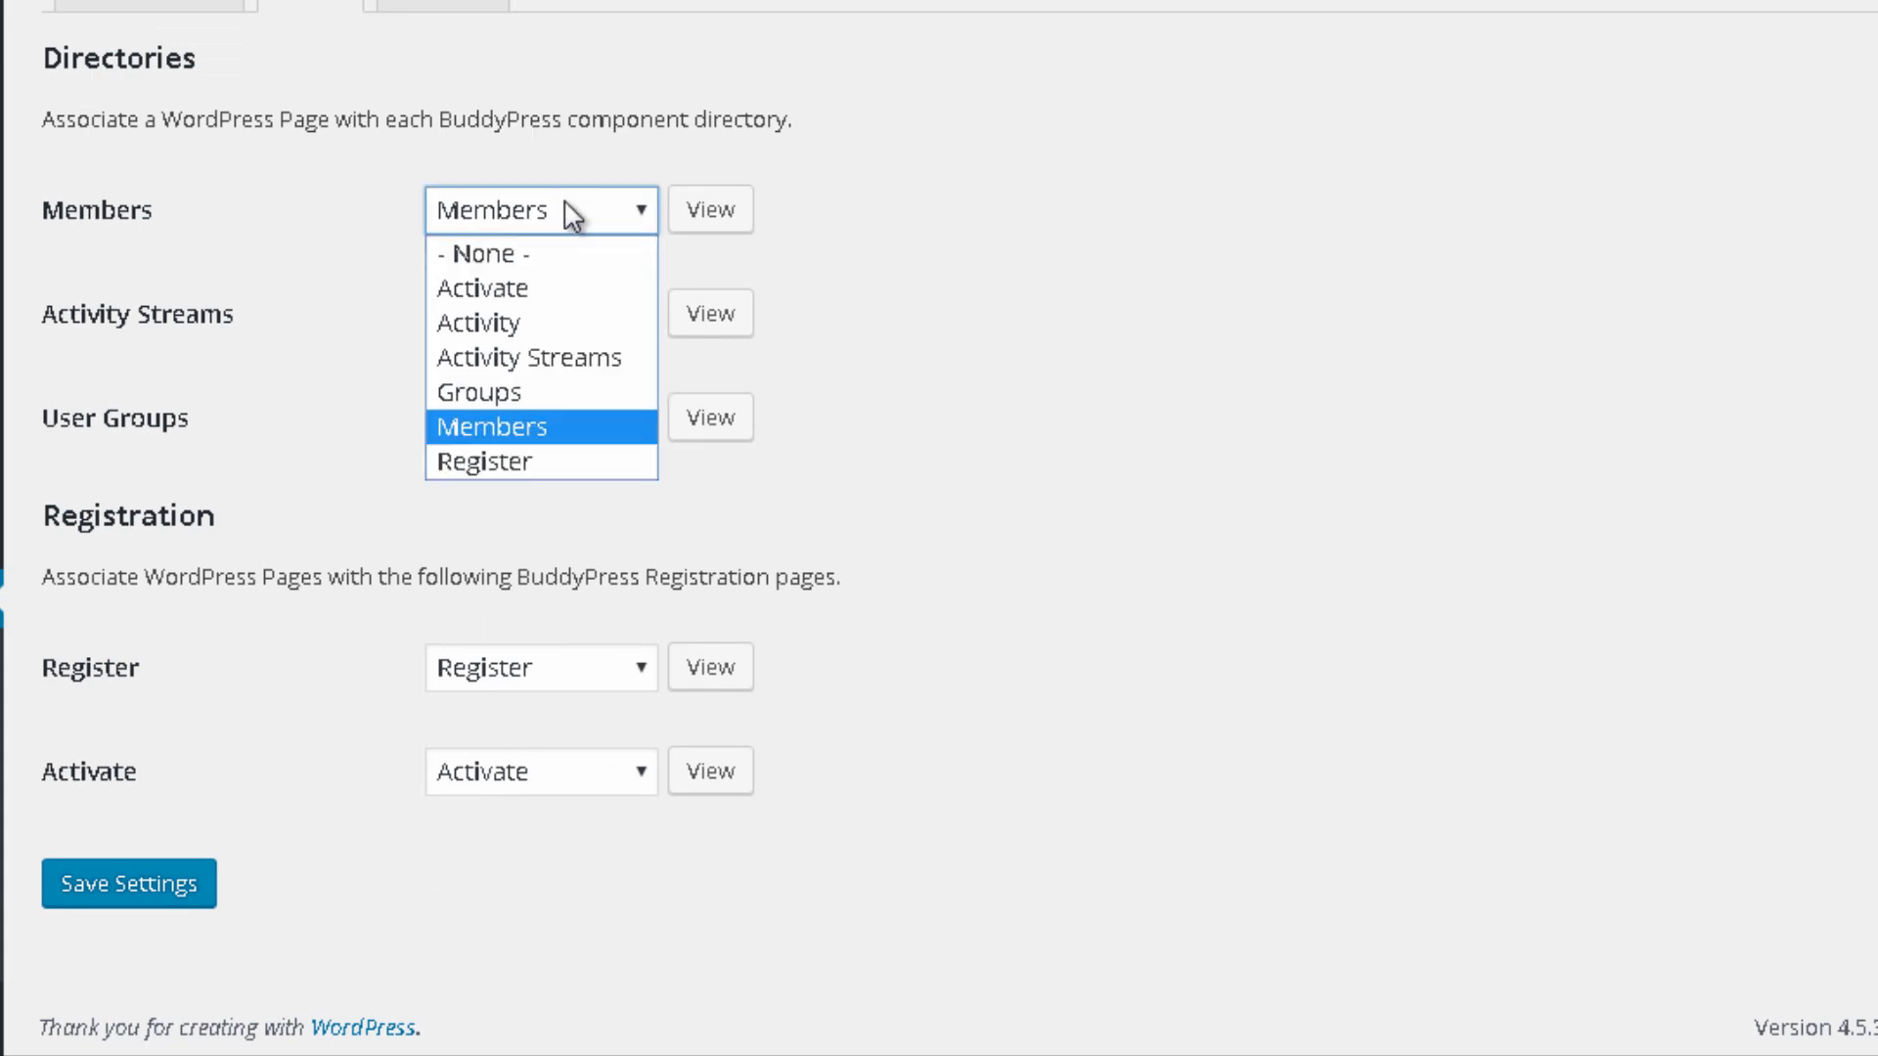
{"action": "left_click", "coordinate": [513, 210]}
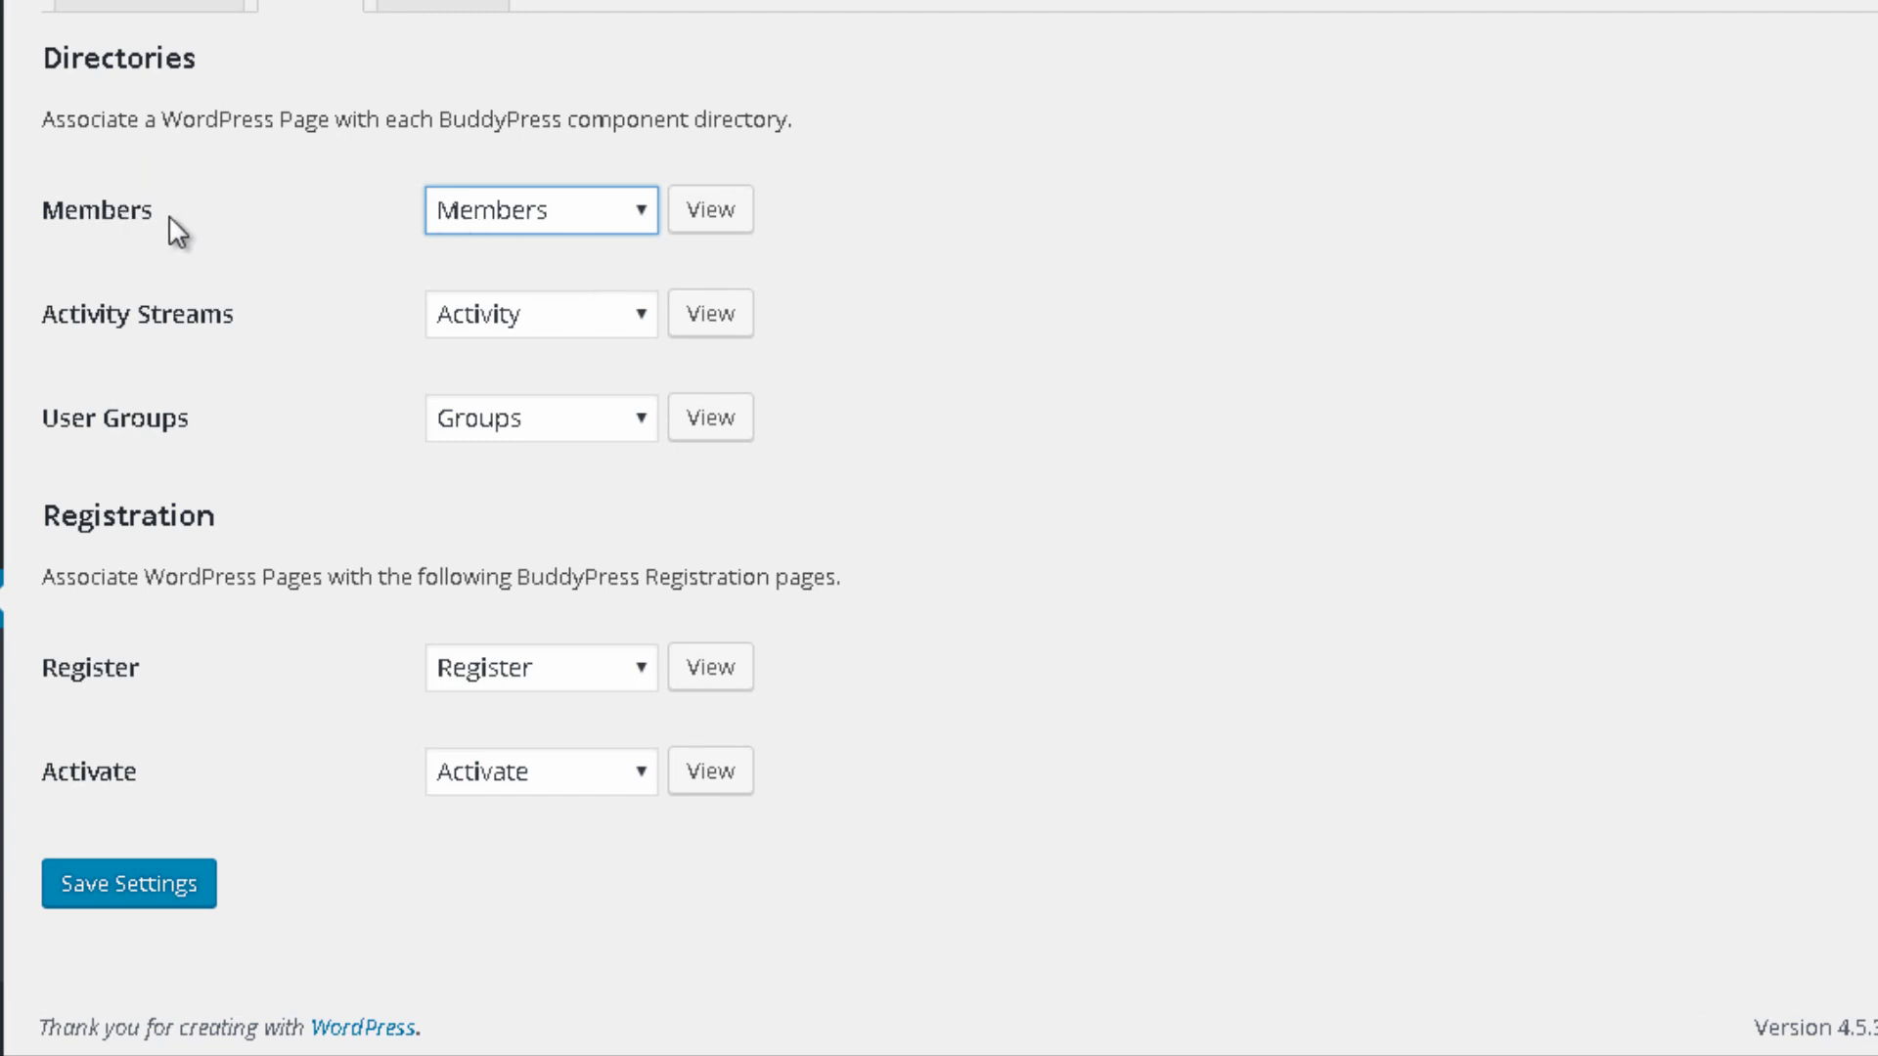
{"action": "left_click", "coordinate": [499, 211]}
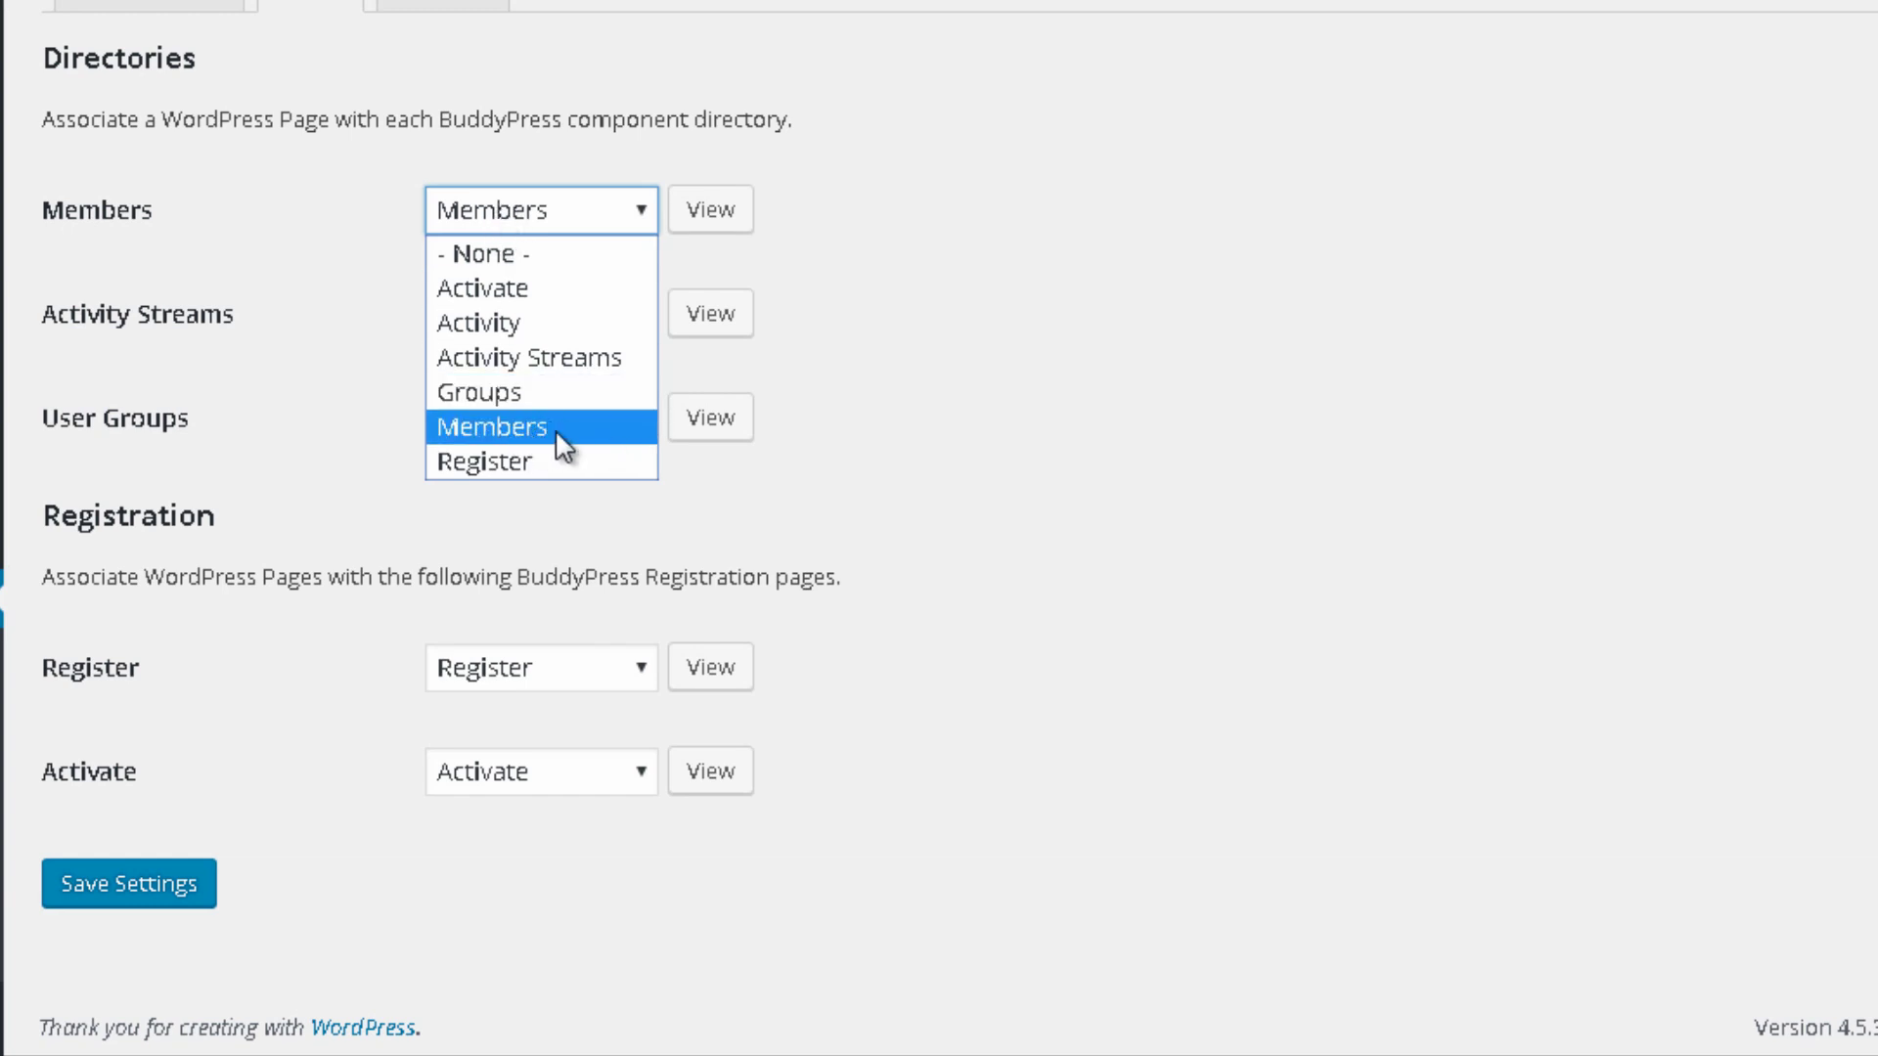
{"action": "left_click", "coordinate": [526, 425]}
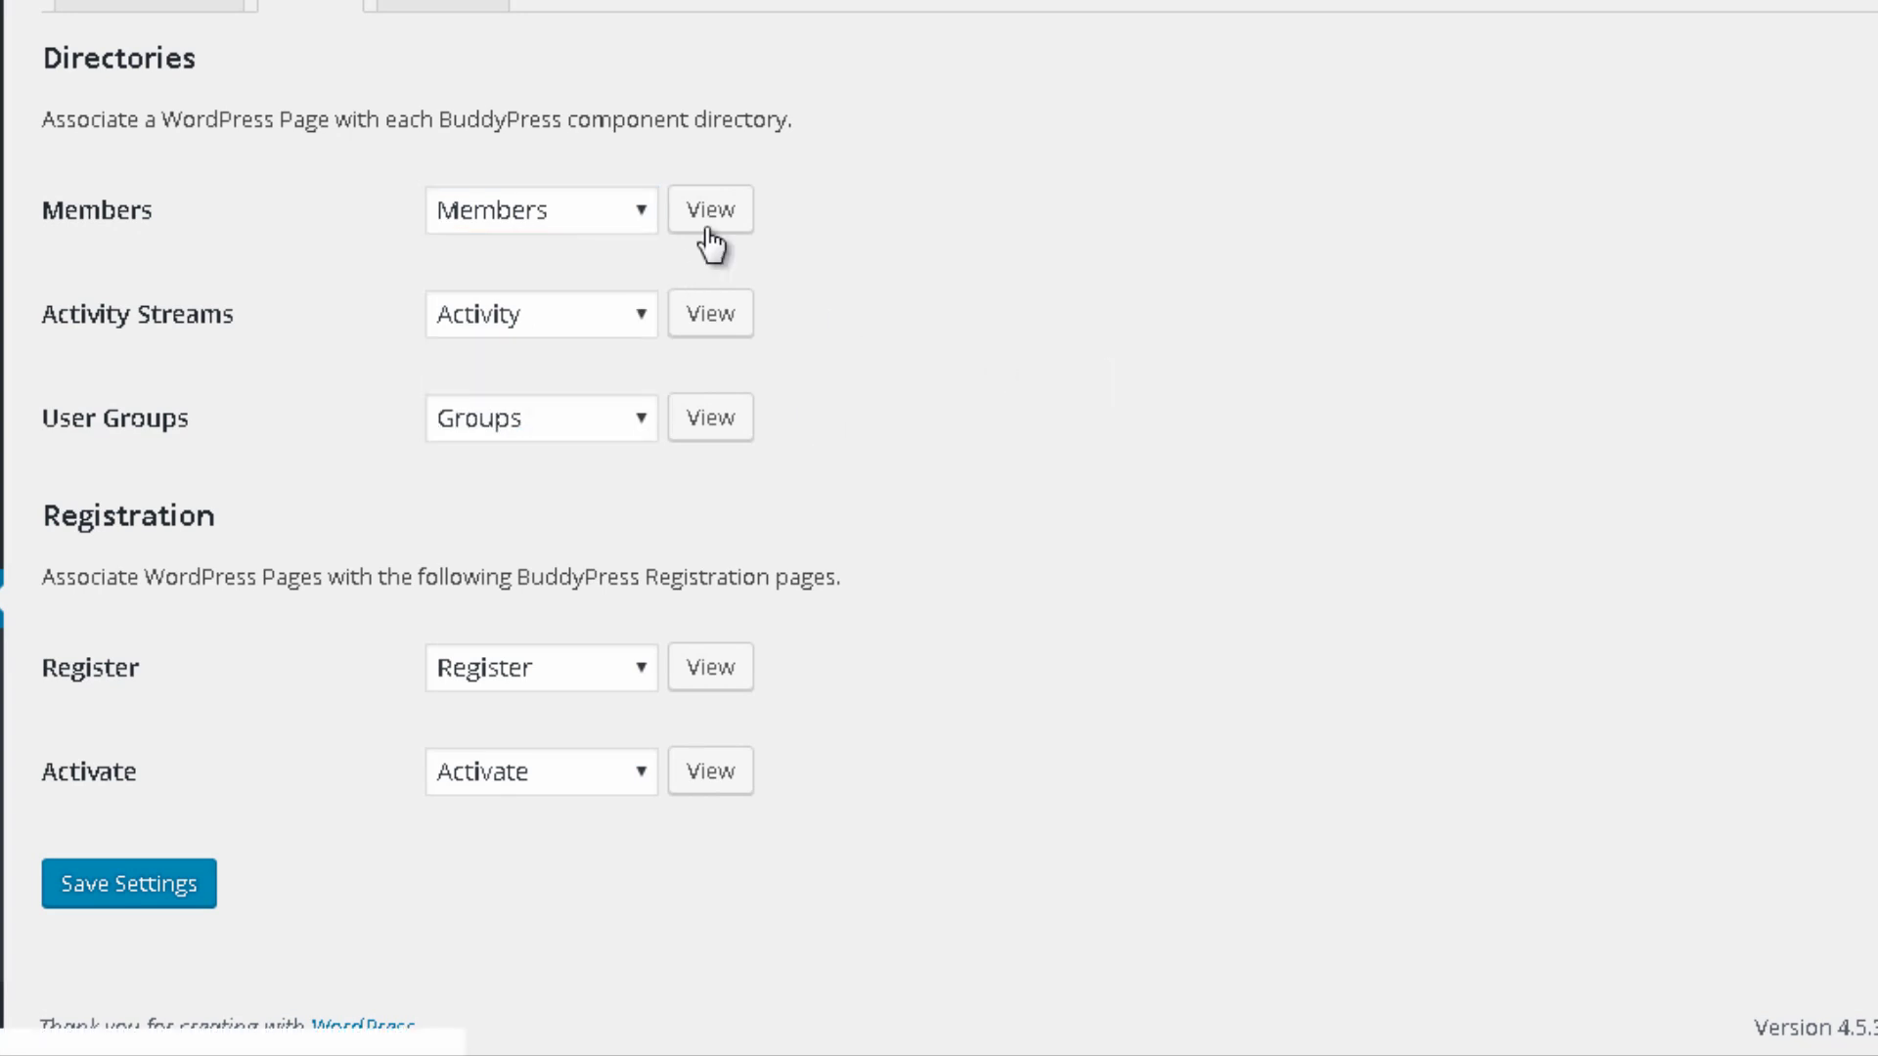
{"action": "right_click", "coordinate": [710, 221]}
{"action": "left_click", "coordinate": [782, 241]}
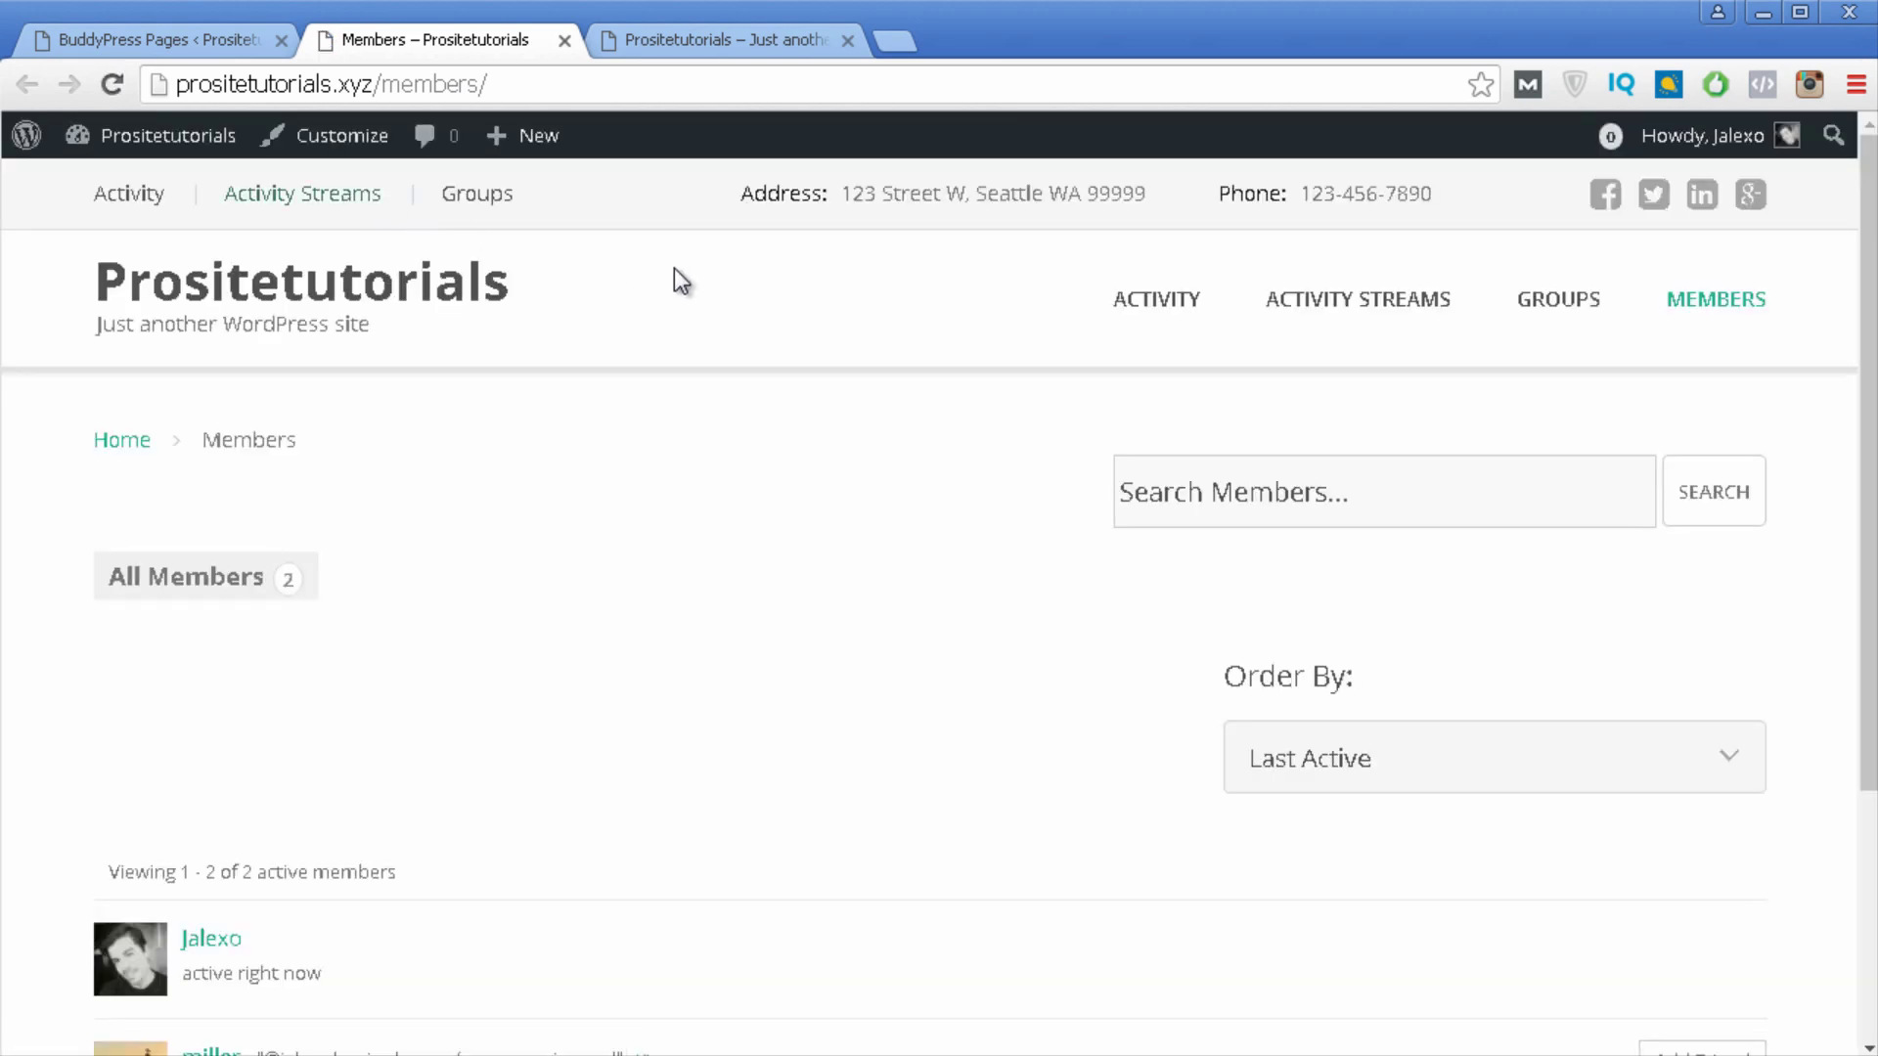
{"action": "scroll", "coordinate": [243, 209], "scroll_direction": "down", "scroll_amount": 4}
{"action": "scroll", "coordinate": [665, 450], "scroll_direction": "up", "scroll_amount": 3}
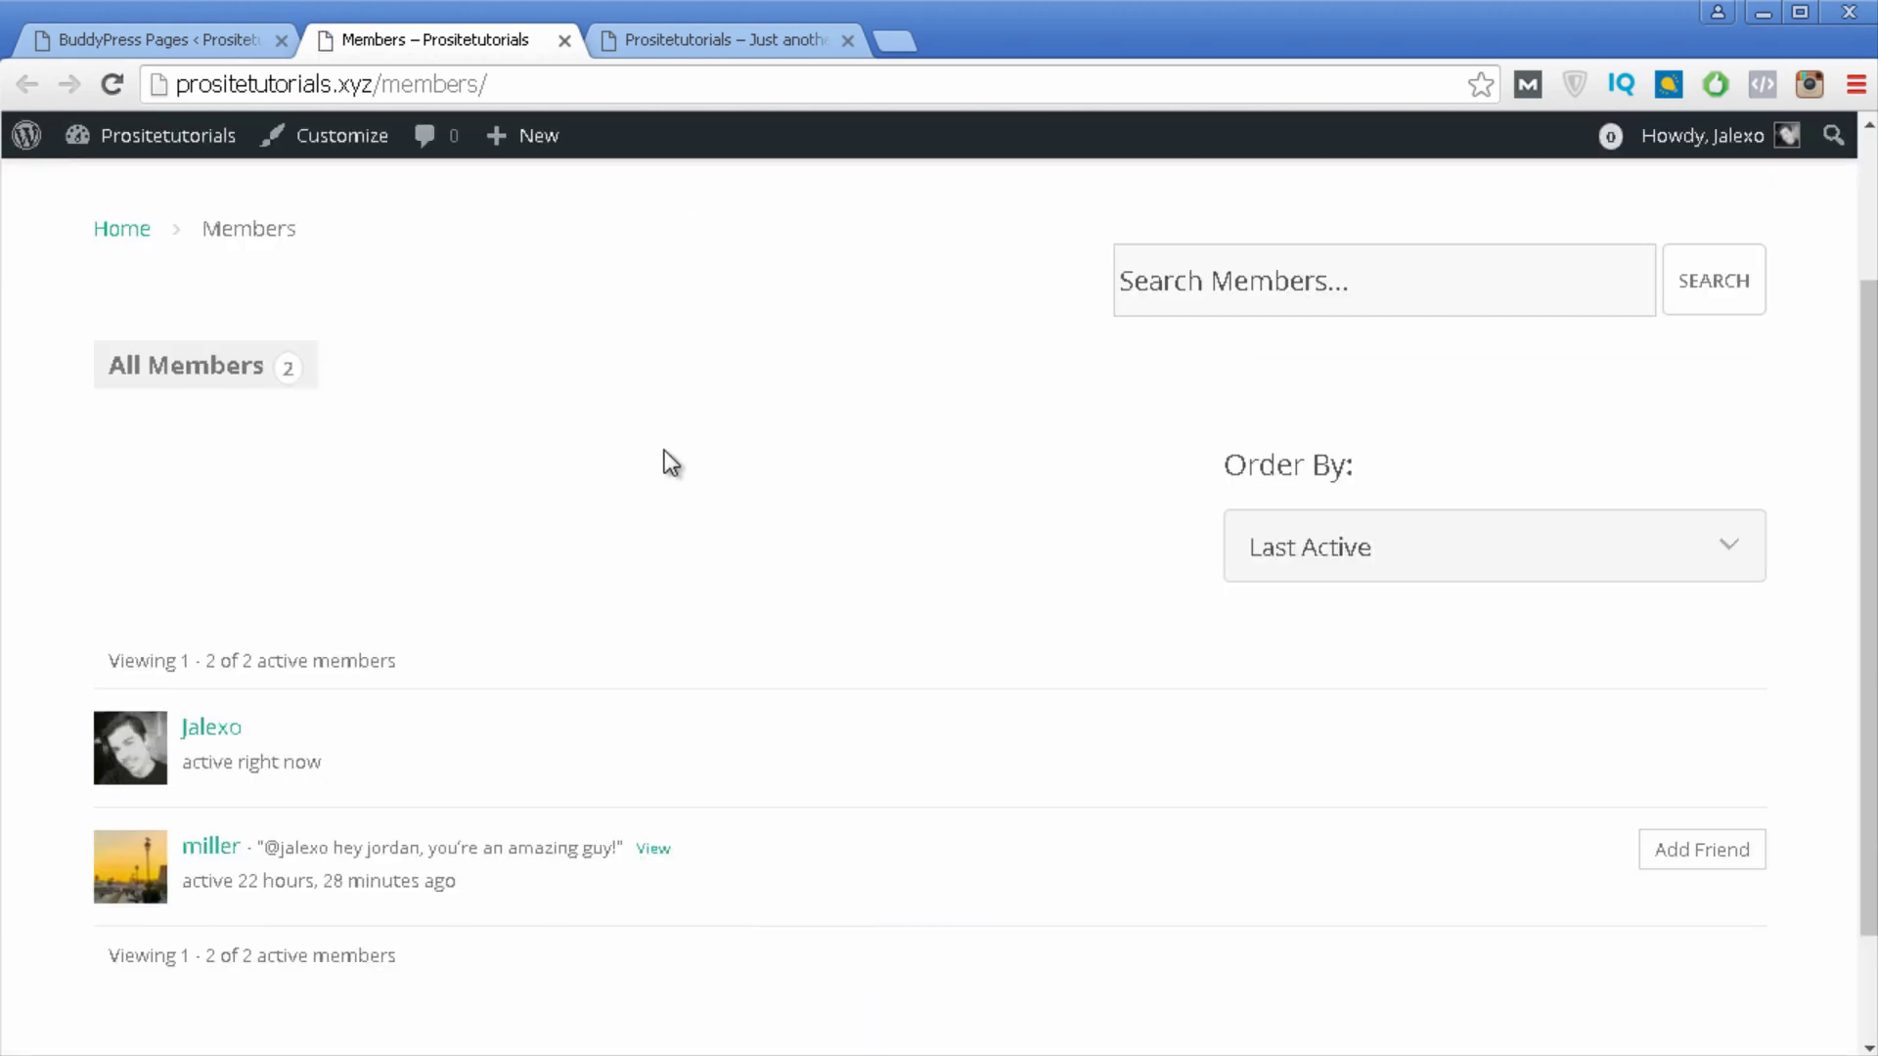
{"action": "scroll", "coordinate": [600, 391], "scroll_direction": "down", "scroll_amount": 2}
{"action": "scroll", "coordinate": [768, 513], "scroll_direction": "up", "scroll_amount": 2}
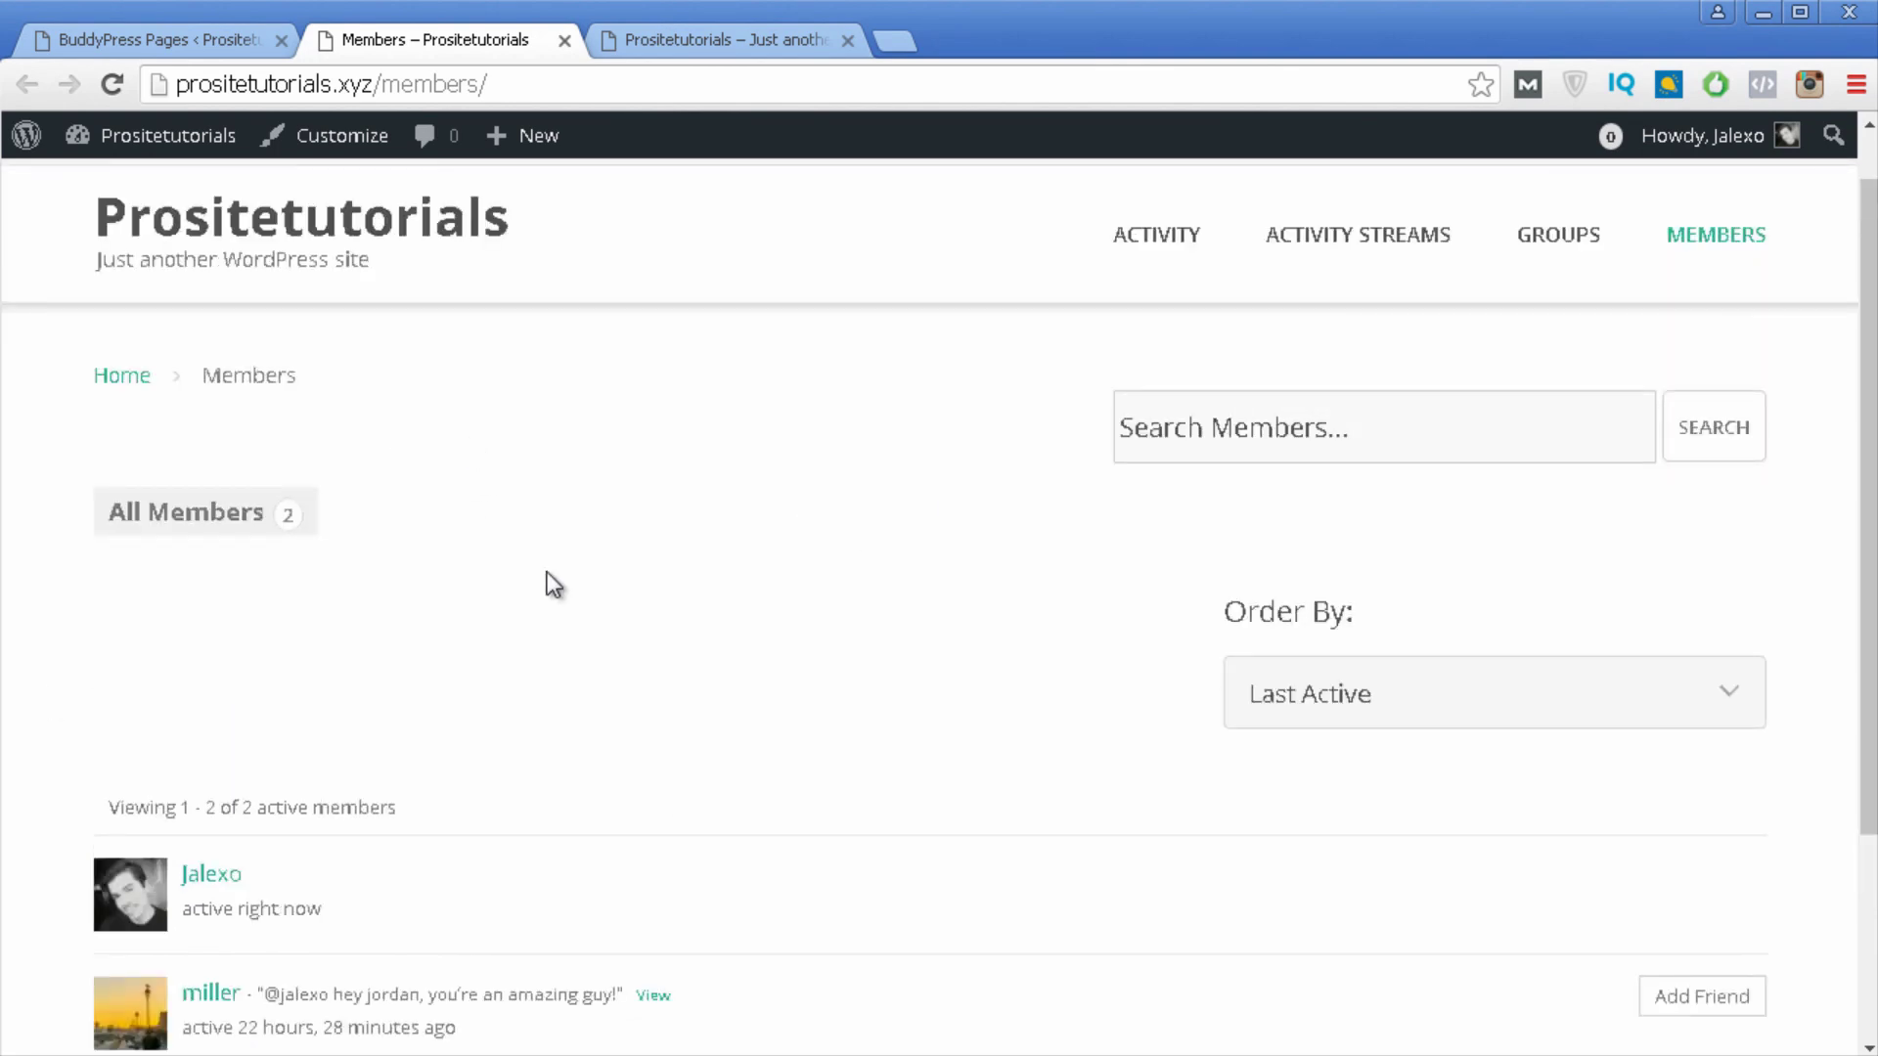
{"action": "left_click", "coordinate": [564, 41]}
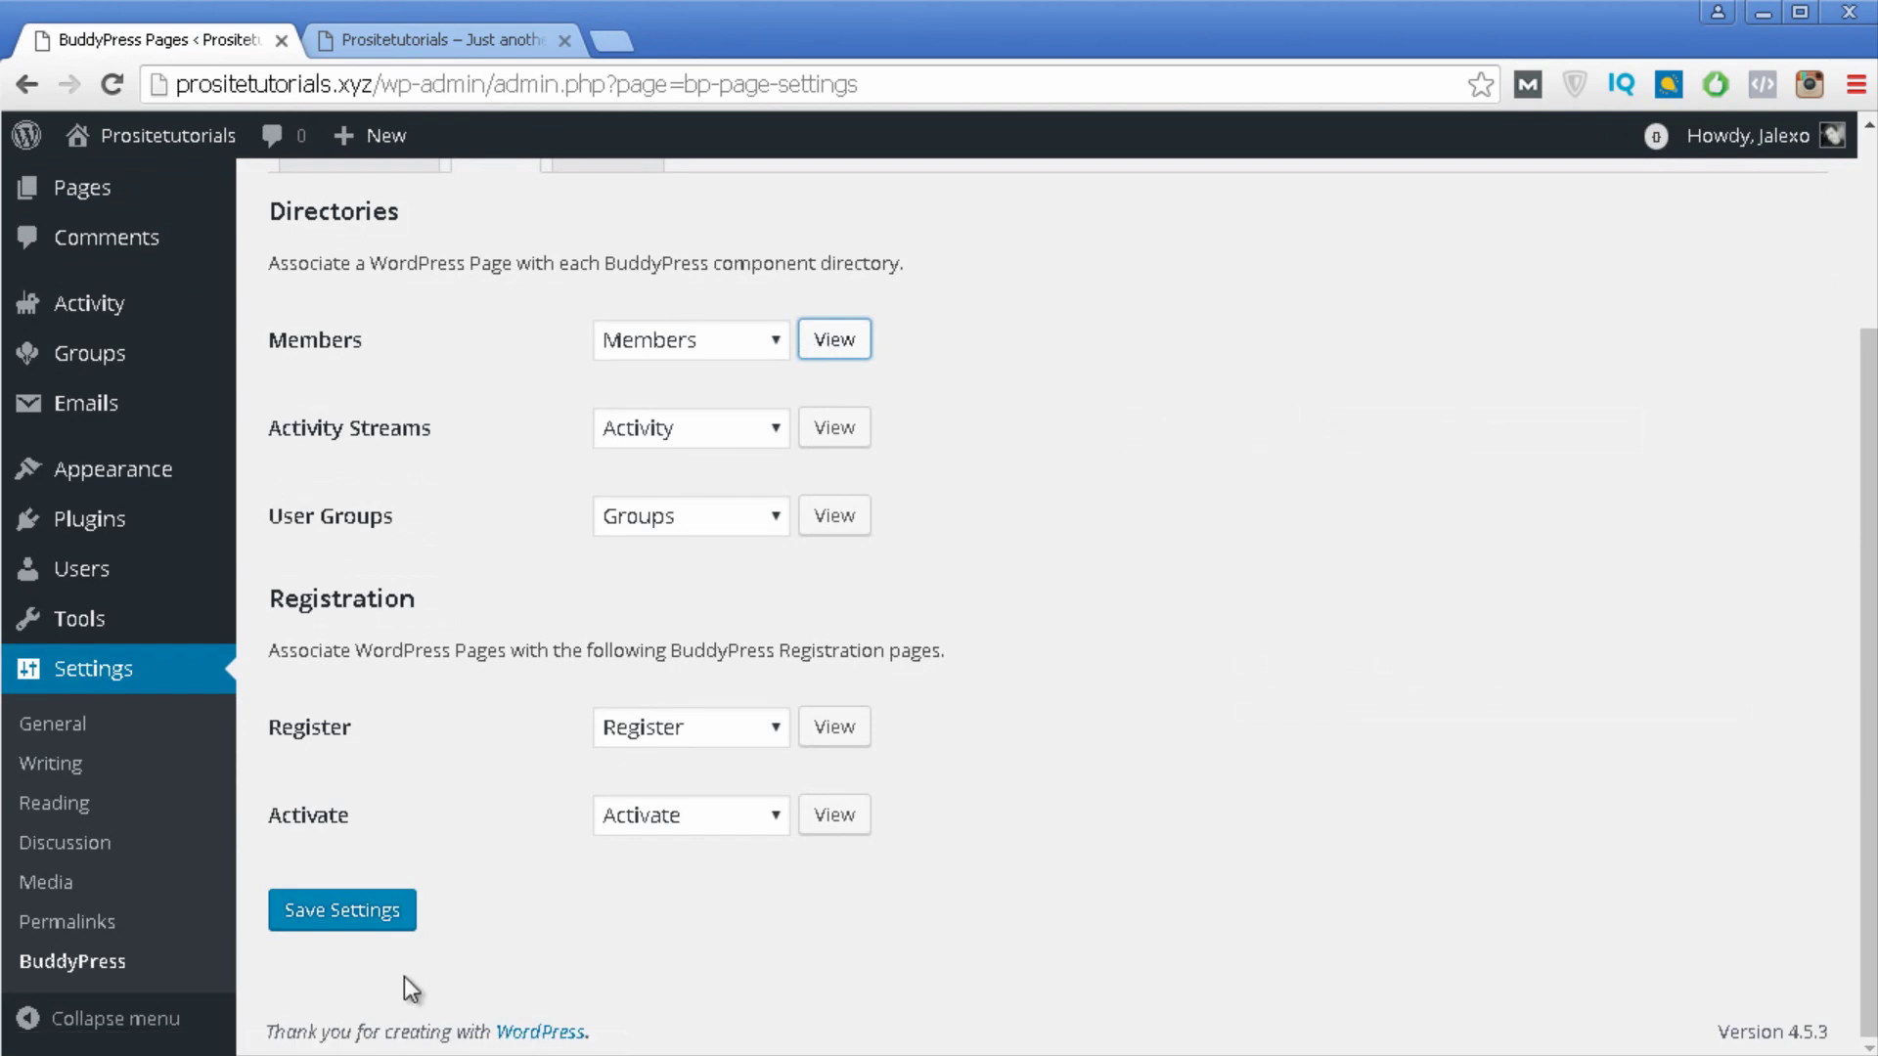
- On the BuddyPress Options tab, uncheck 'Show the Toolbar for logged out users'
{"action": "scroll", "coordinate": [739, 617], "scroll_direction": "up", "scroll_amount": 2}
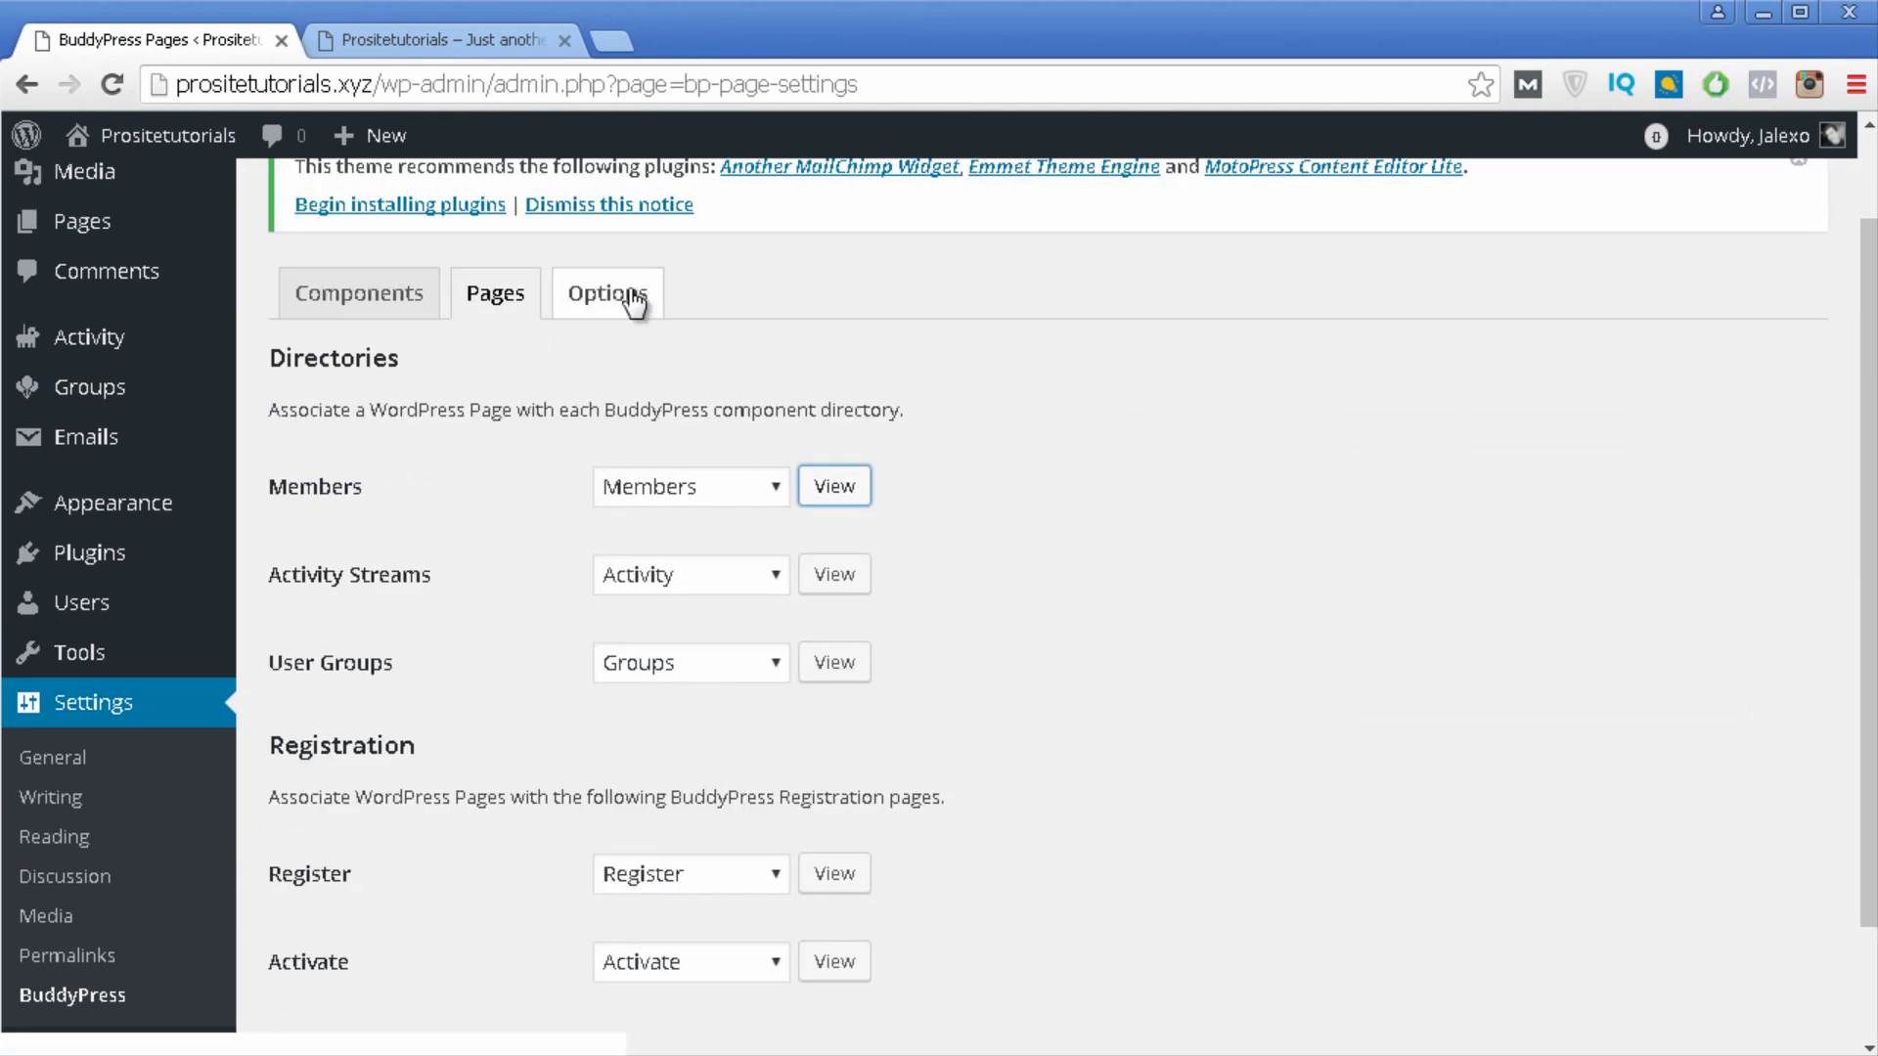
{"action": "left_click", "coordinate": [634, 298]}
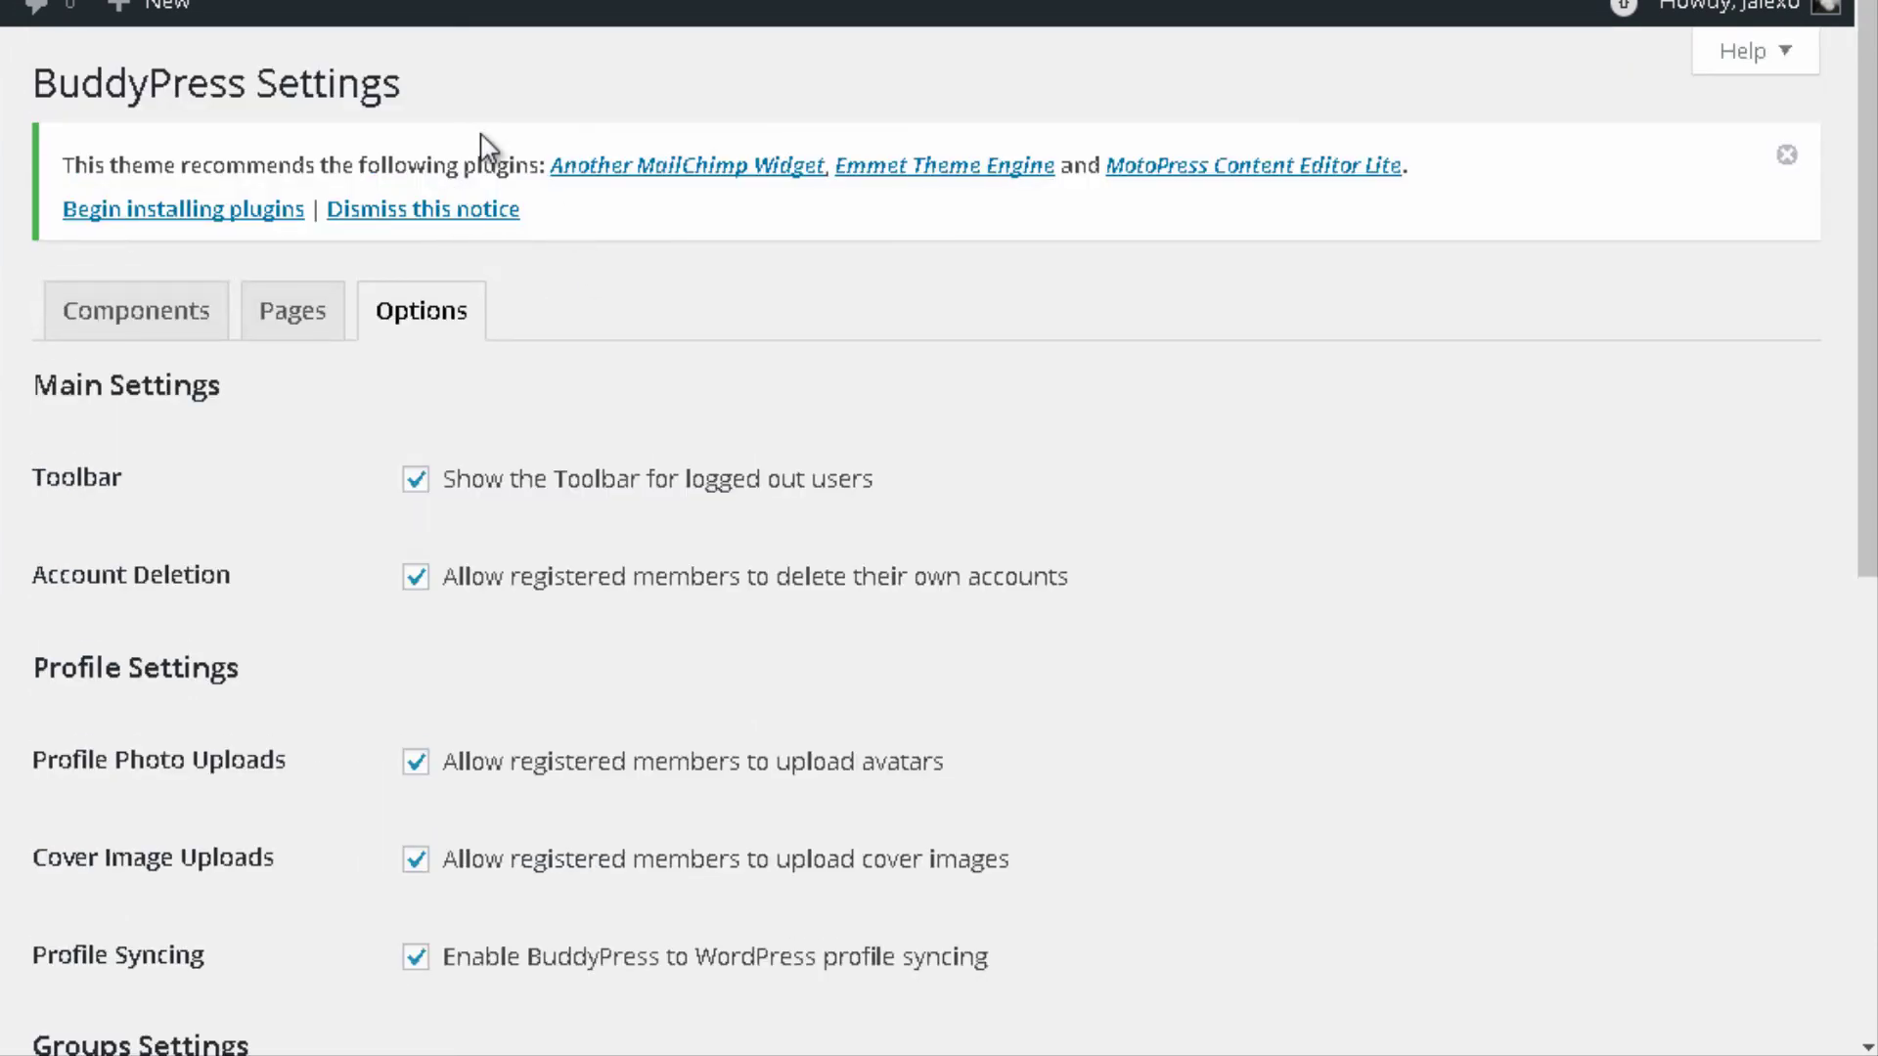
{"action": "scroll", "coordinate": [283, 685], "scroll_direction": "down", "scroll_amount": 3}
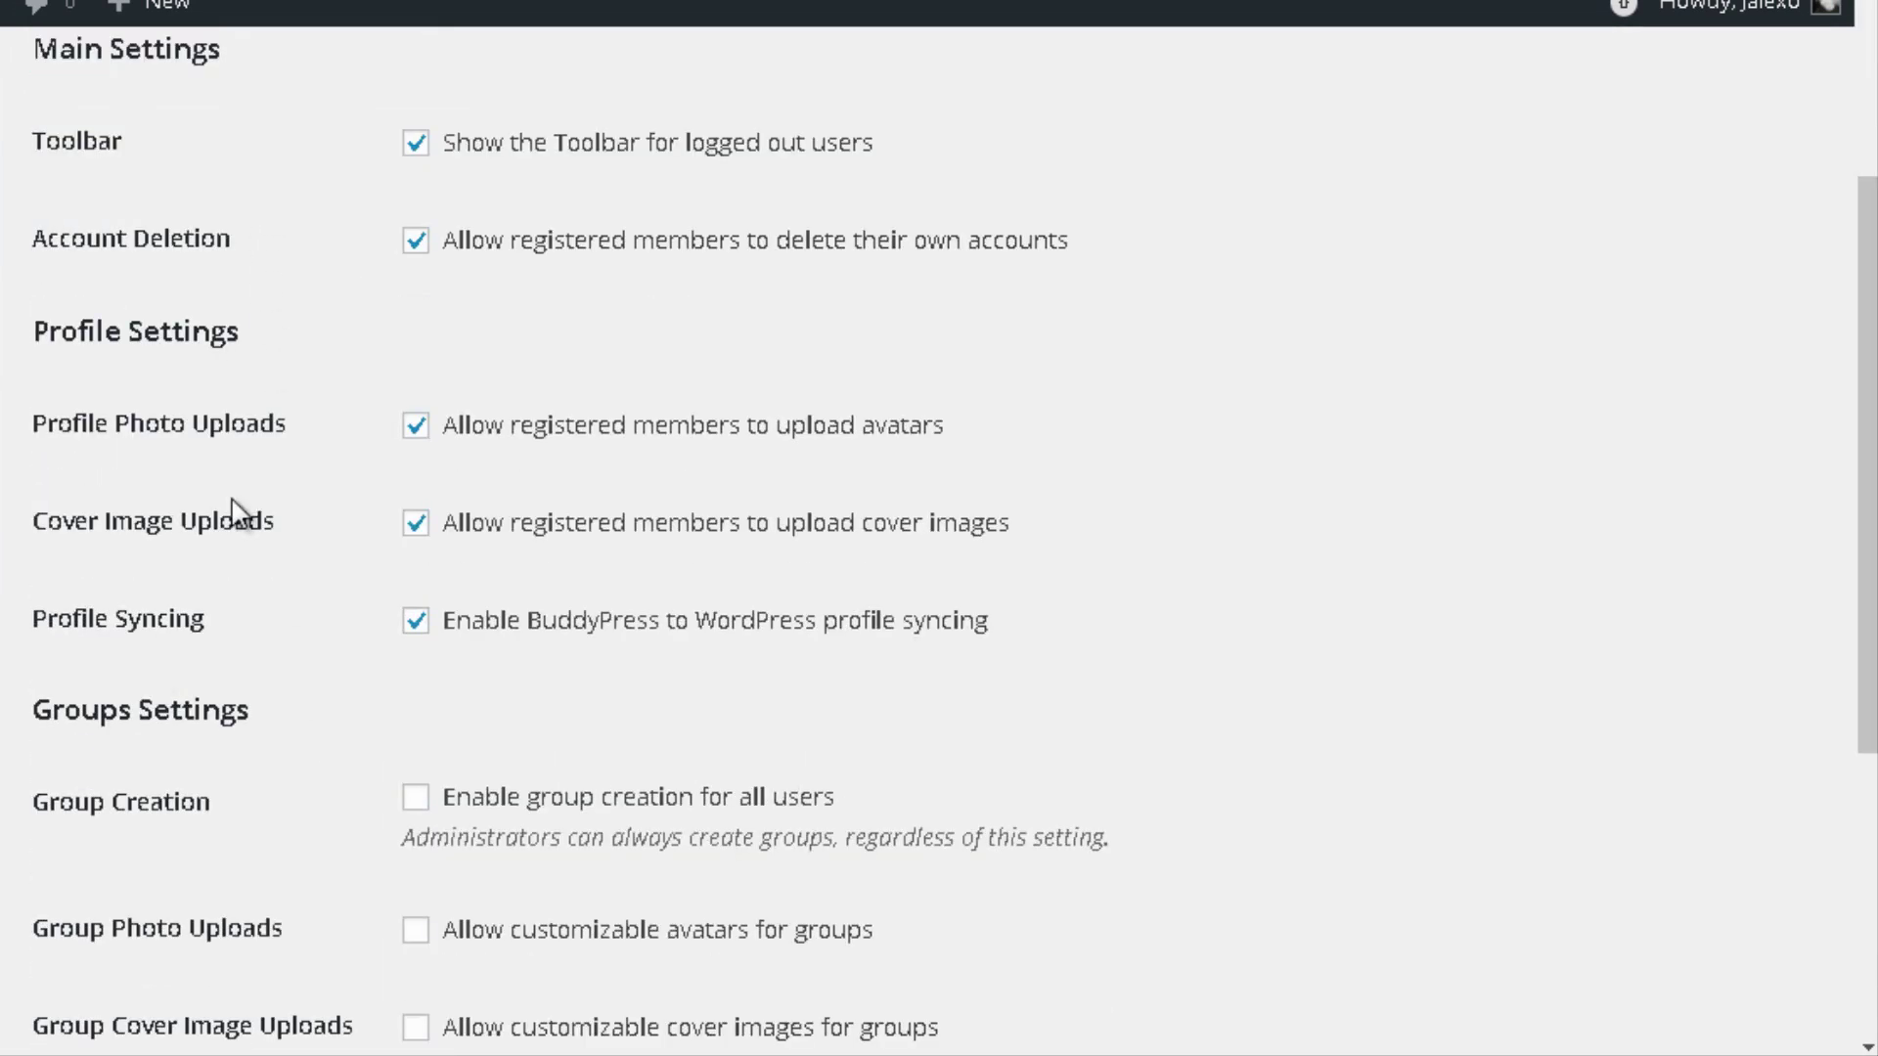
{"action": "scroll", "coordinate": [234, 528], "scroll_direction": "down", "scroll_amount": 5}
{"action": "scroll", "coordinate": [421, 685], "scroll_direction": "up", "scroll_amount": 8}
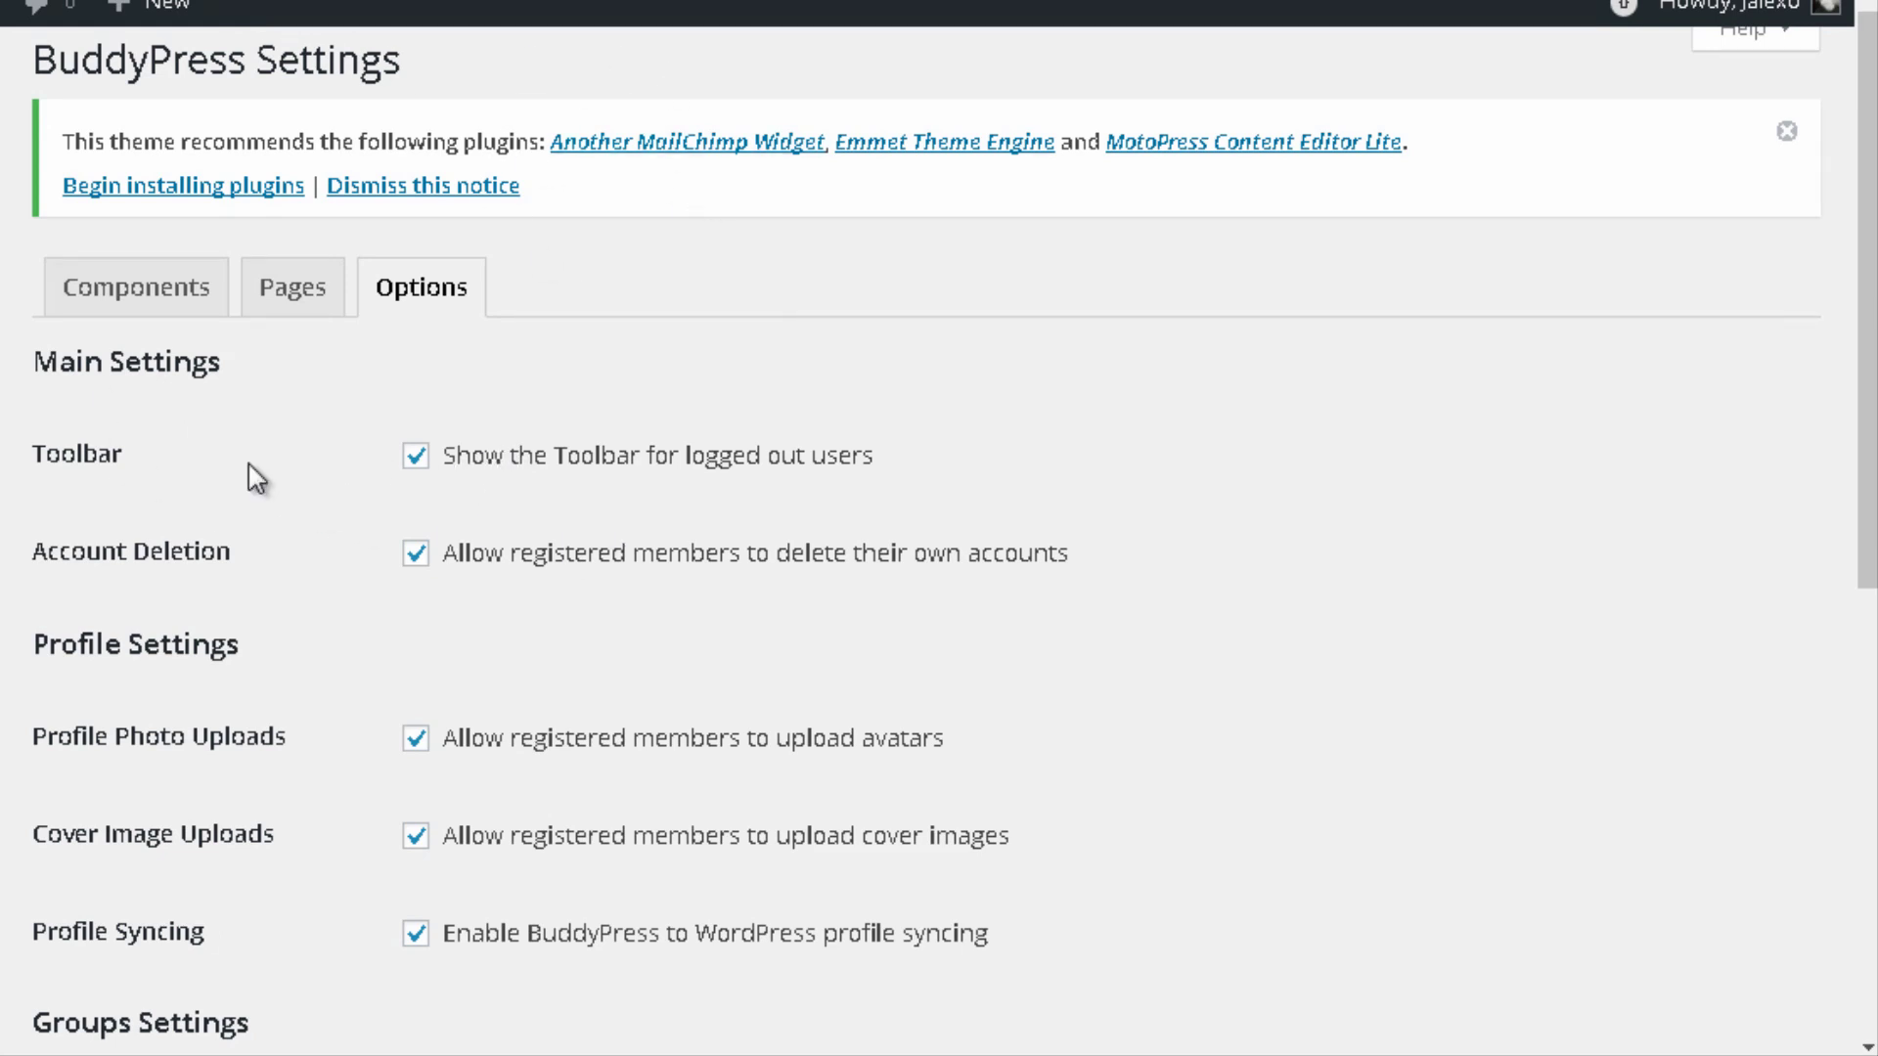
{"action": "left_click", "coordinate": [413, 460]}
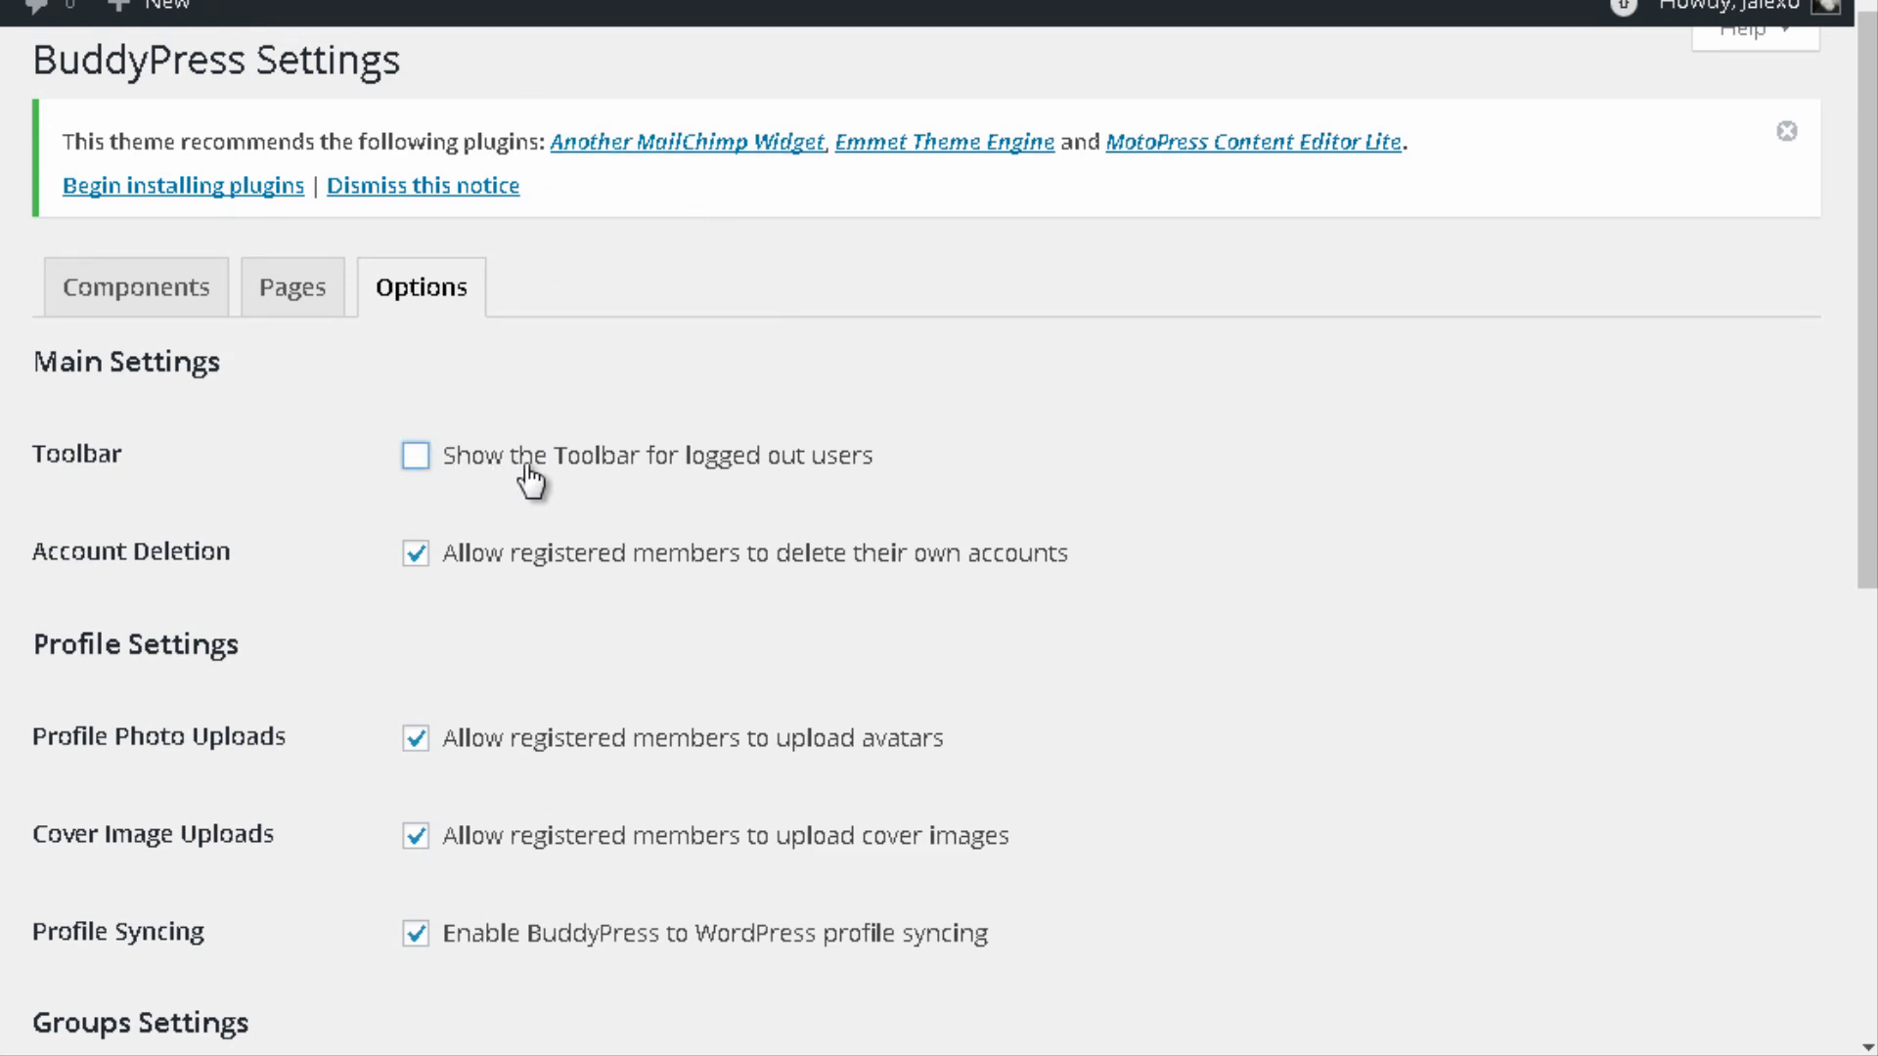
- Save the BuddyPress options with avatar and cover uploads allowed and group creation off
{"action": "scroll", "coordinate": [220, 681], "scroll_direction": "down", "scroll_amount": 2}
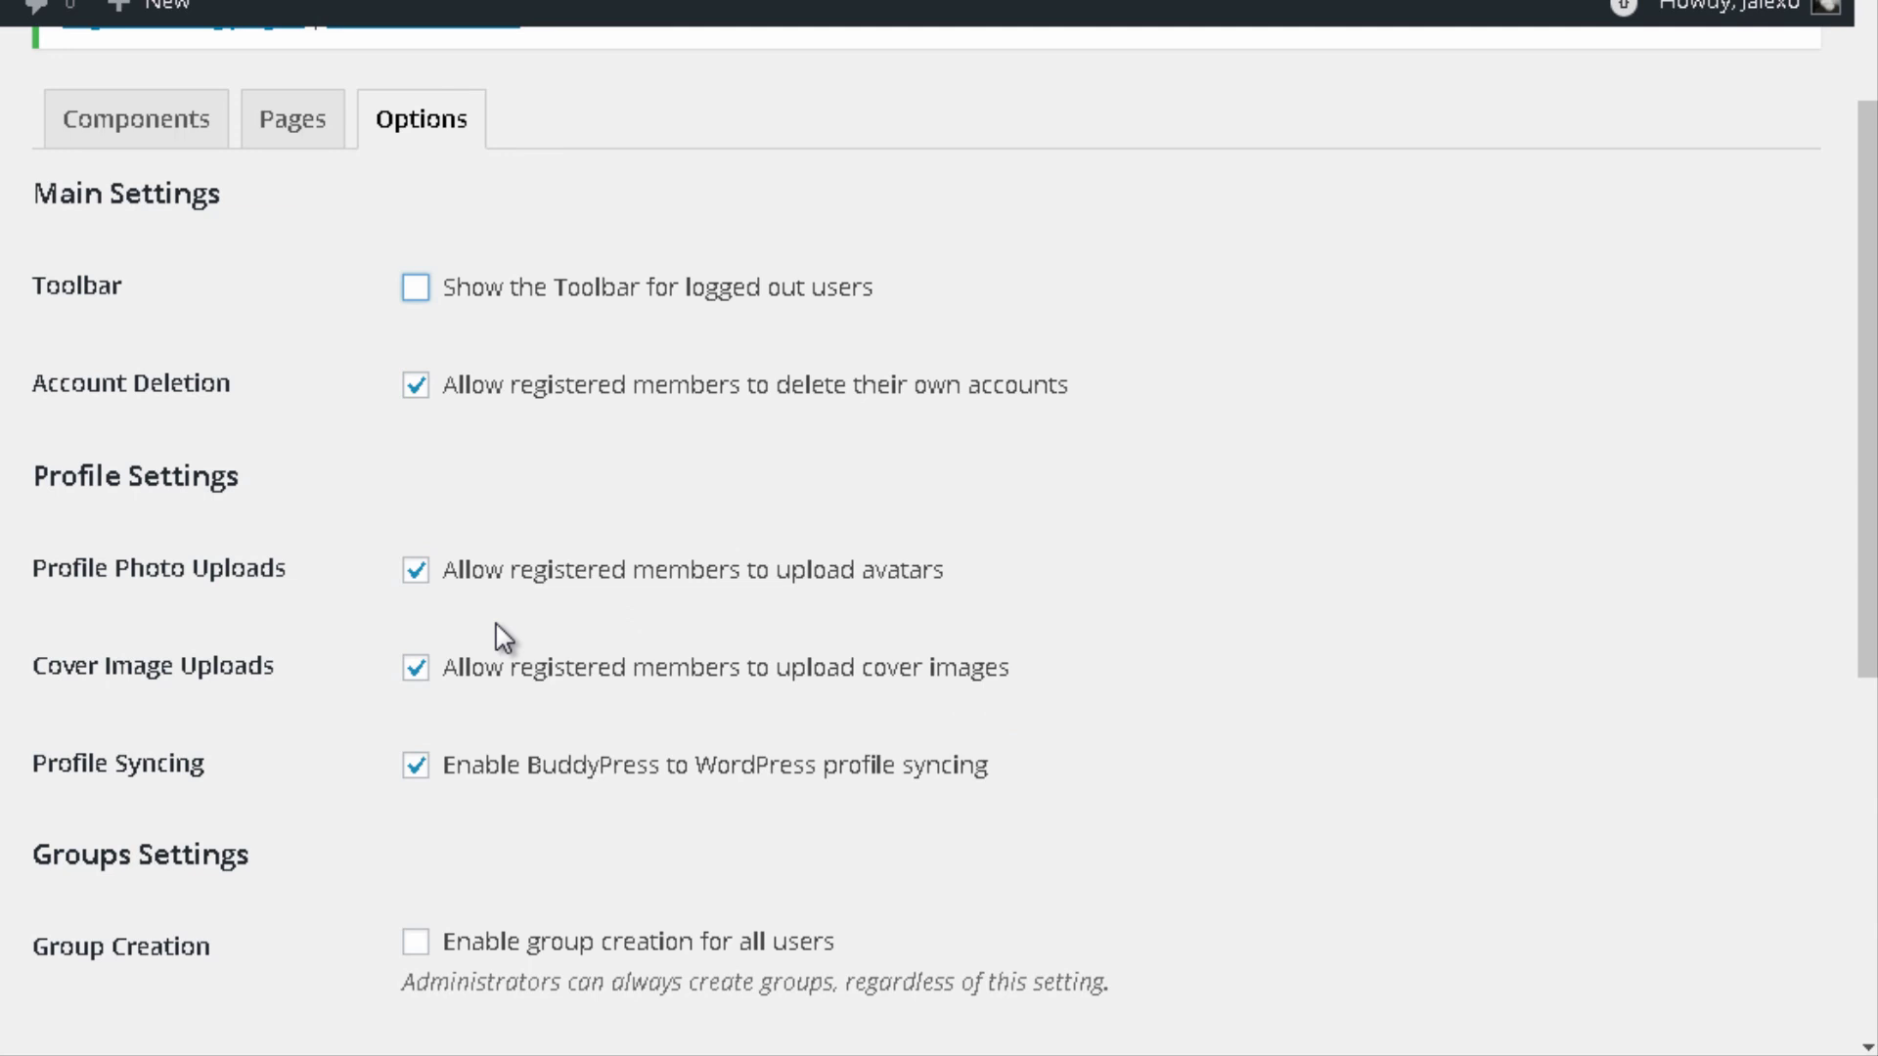
{"action": "scroll", "coordinate": [724, 780], "scroll_direction": "down", "scroll_amount": 2}
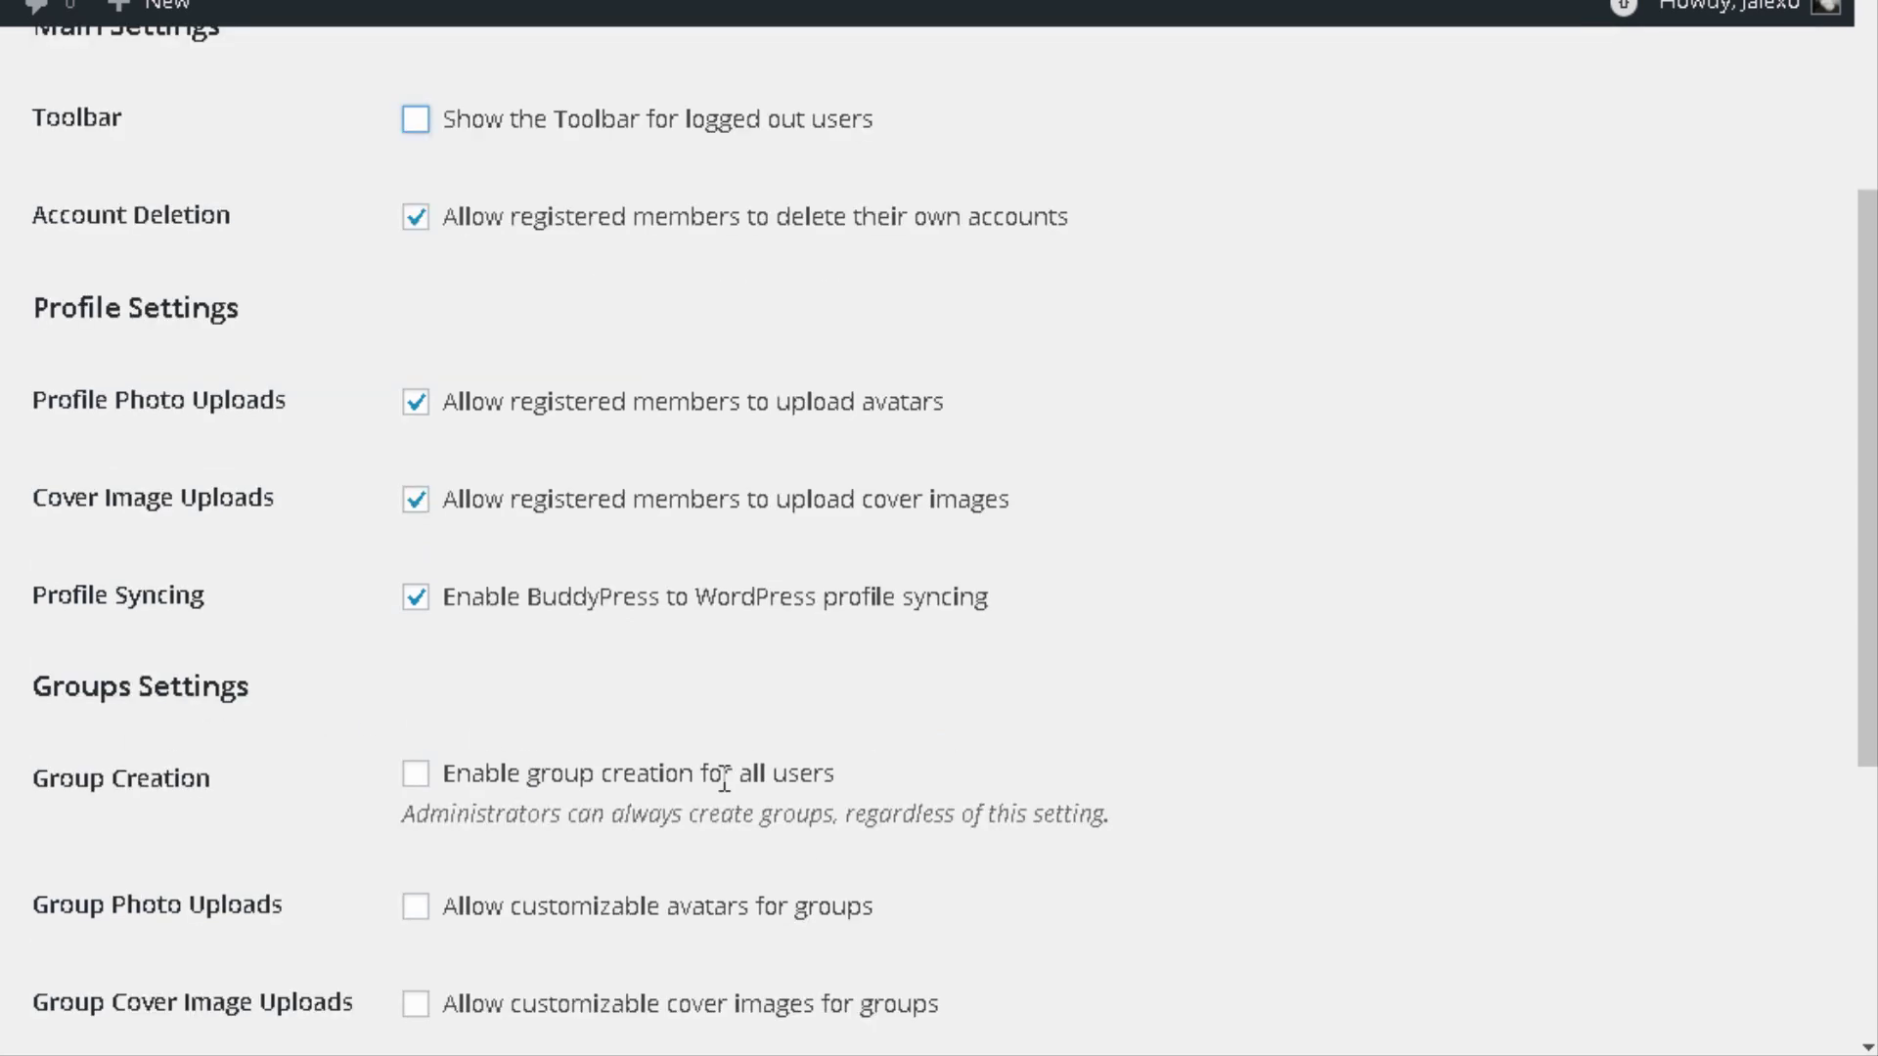
{"action": "scroll", "coordinate": [723, 780], "scroll_direction": "down", "scroll_amount": 4}
{"action": "scroll", "coordinate": [503, 185], "scroll_direction": "down", "scroll_amount": 2}
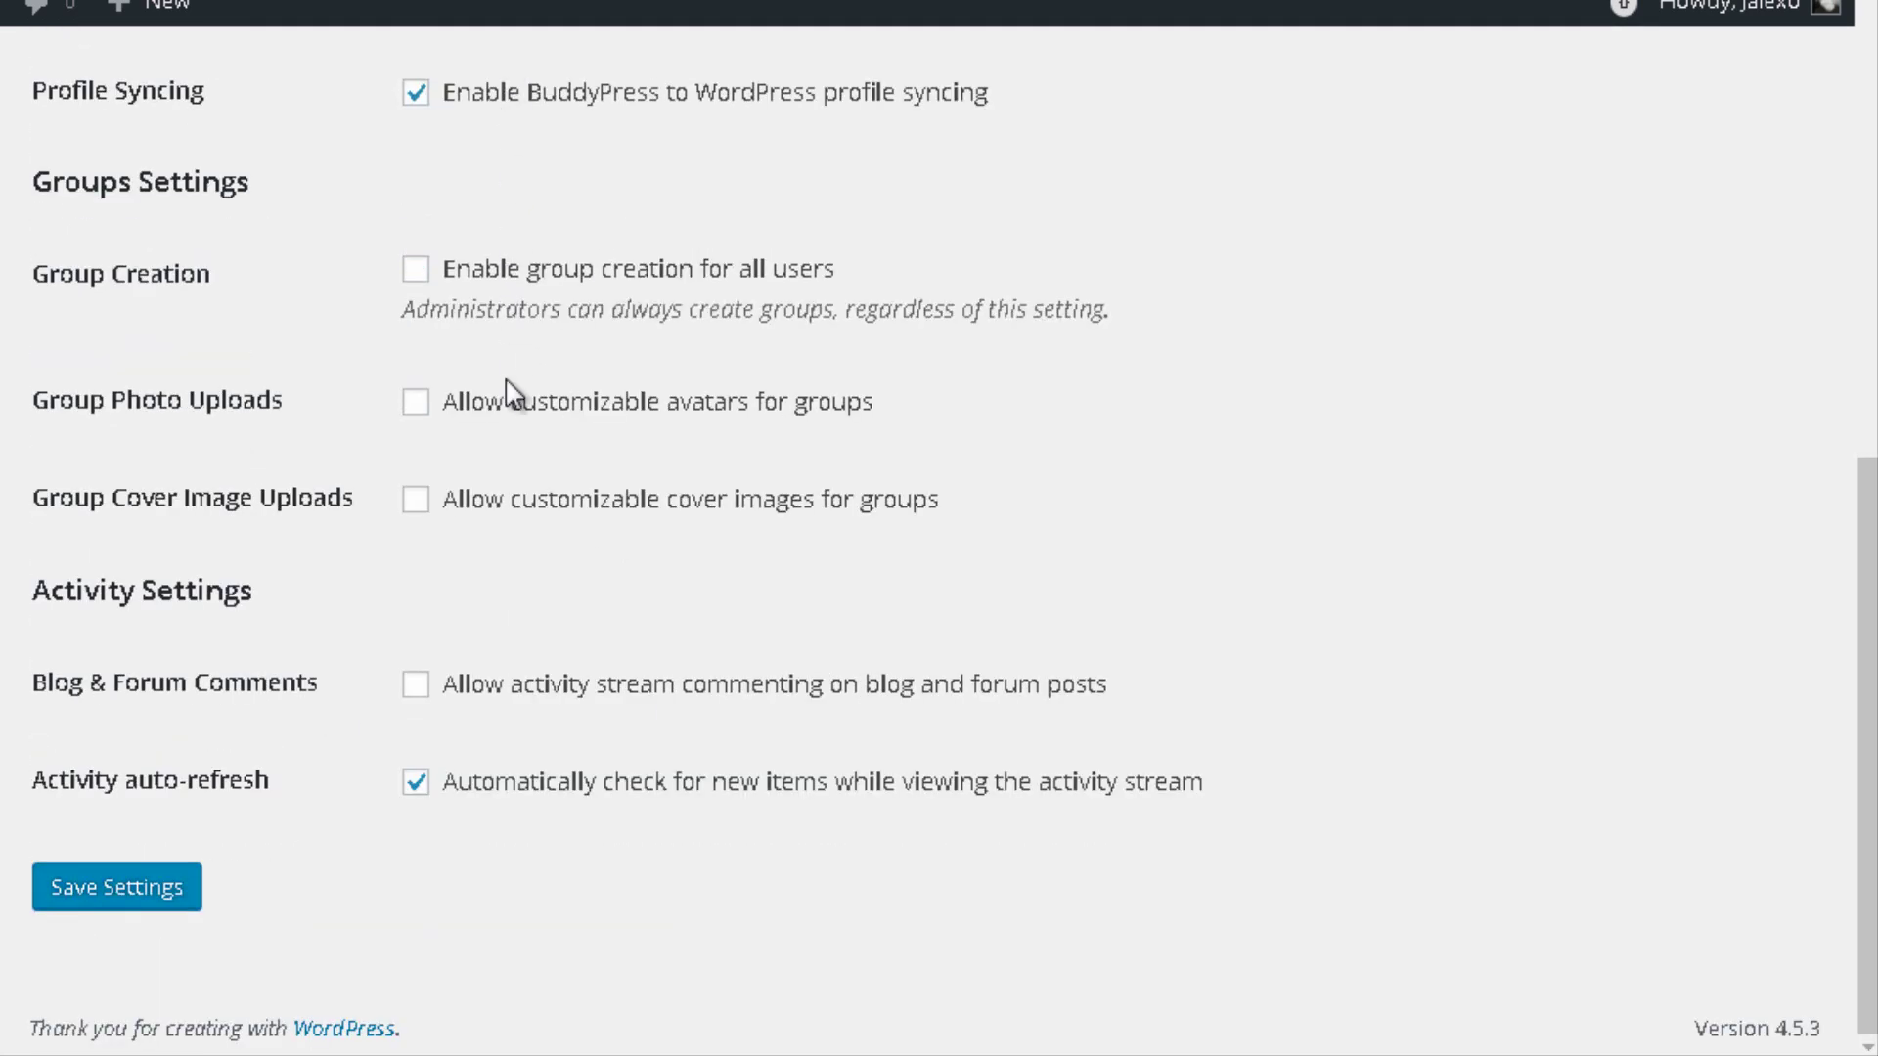
{"action": "scroll", "coordinate": [474, 324], "scroll_direction": "up", "scroll_amount": 4}
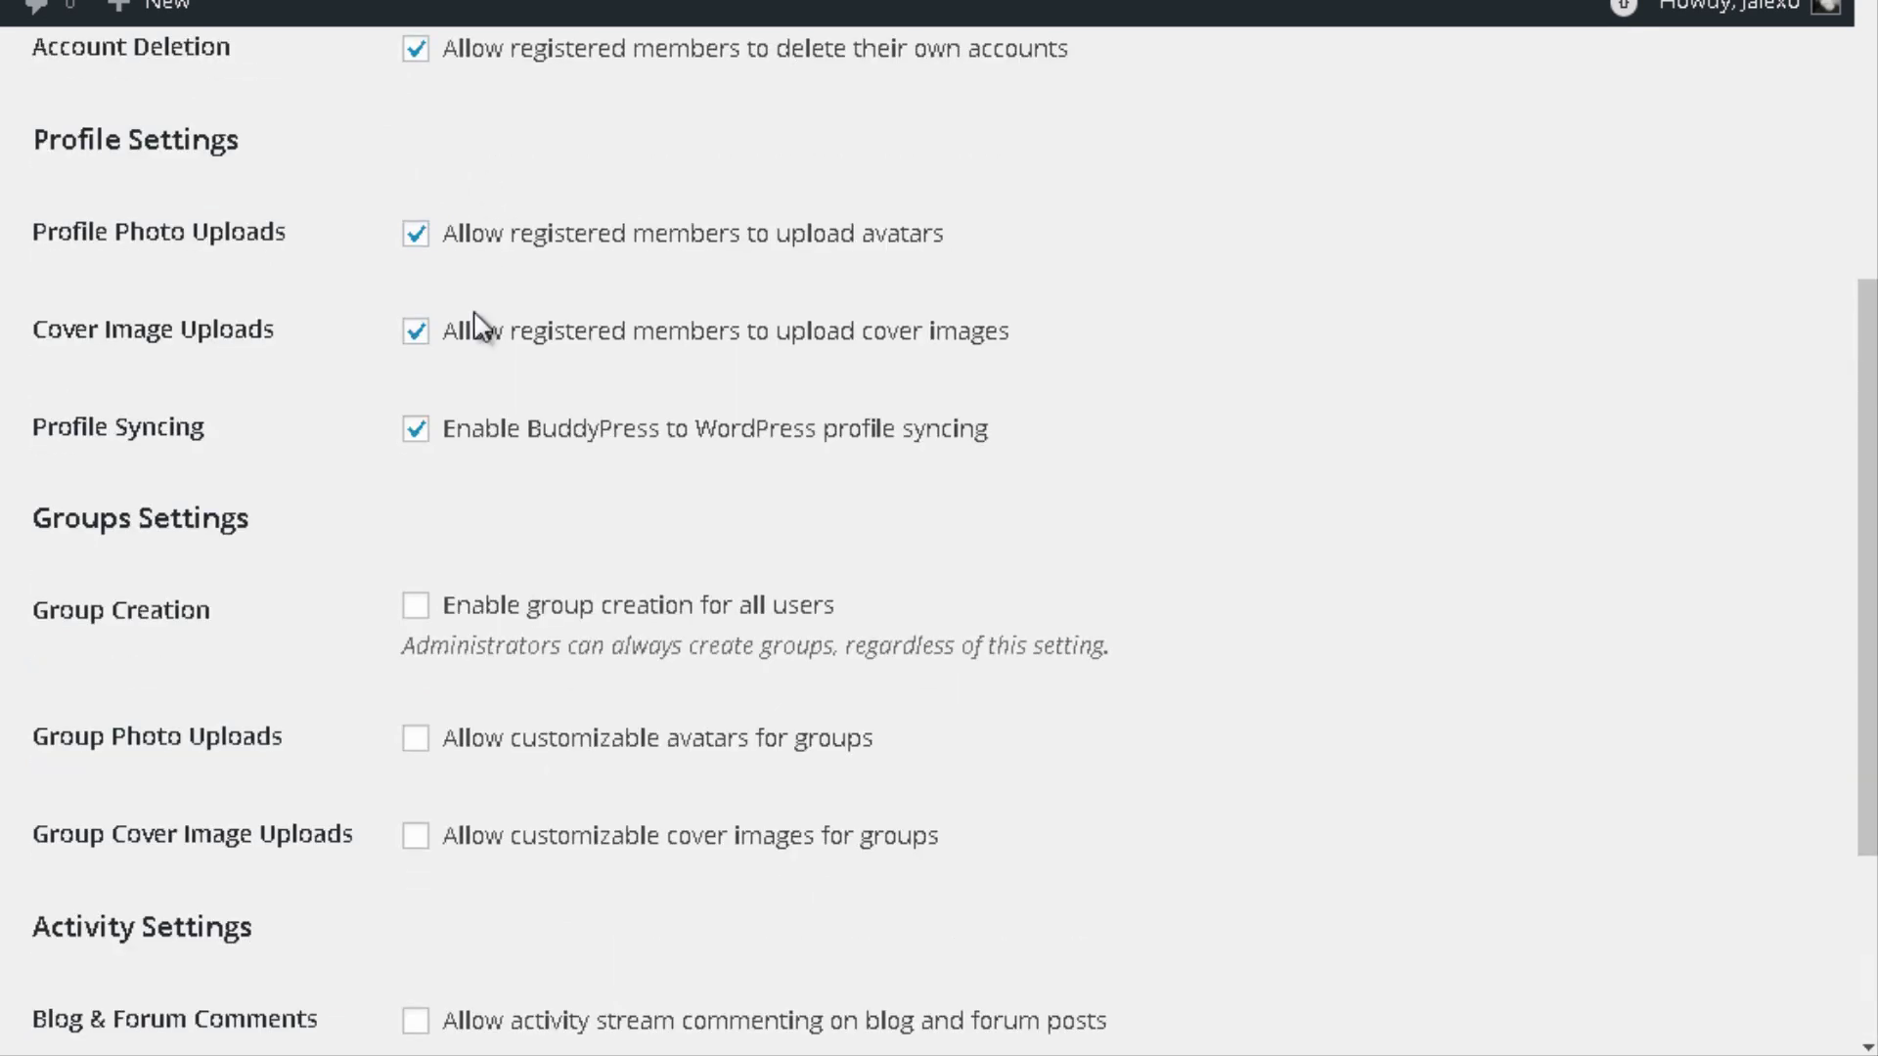
{"action": "scroll", "coordinate": [484, 714], "scroll_direction": "down", "scroll_amount": 2}
{"action": "scroll", "coordinate": [162, 966], "scroll_direction": "down", "scroll_amount": 2}
{"action": "left_click", "coordinate": [121, 912]}
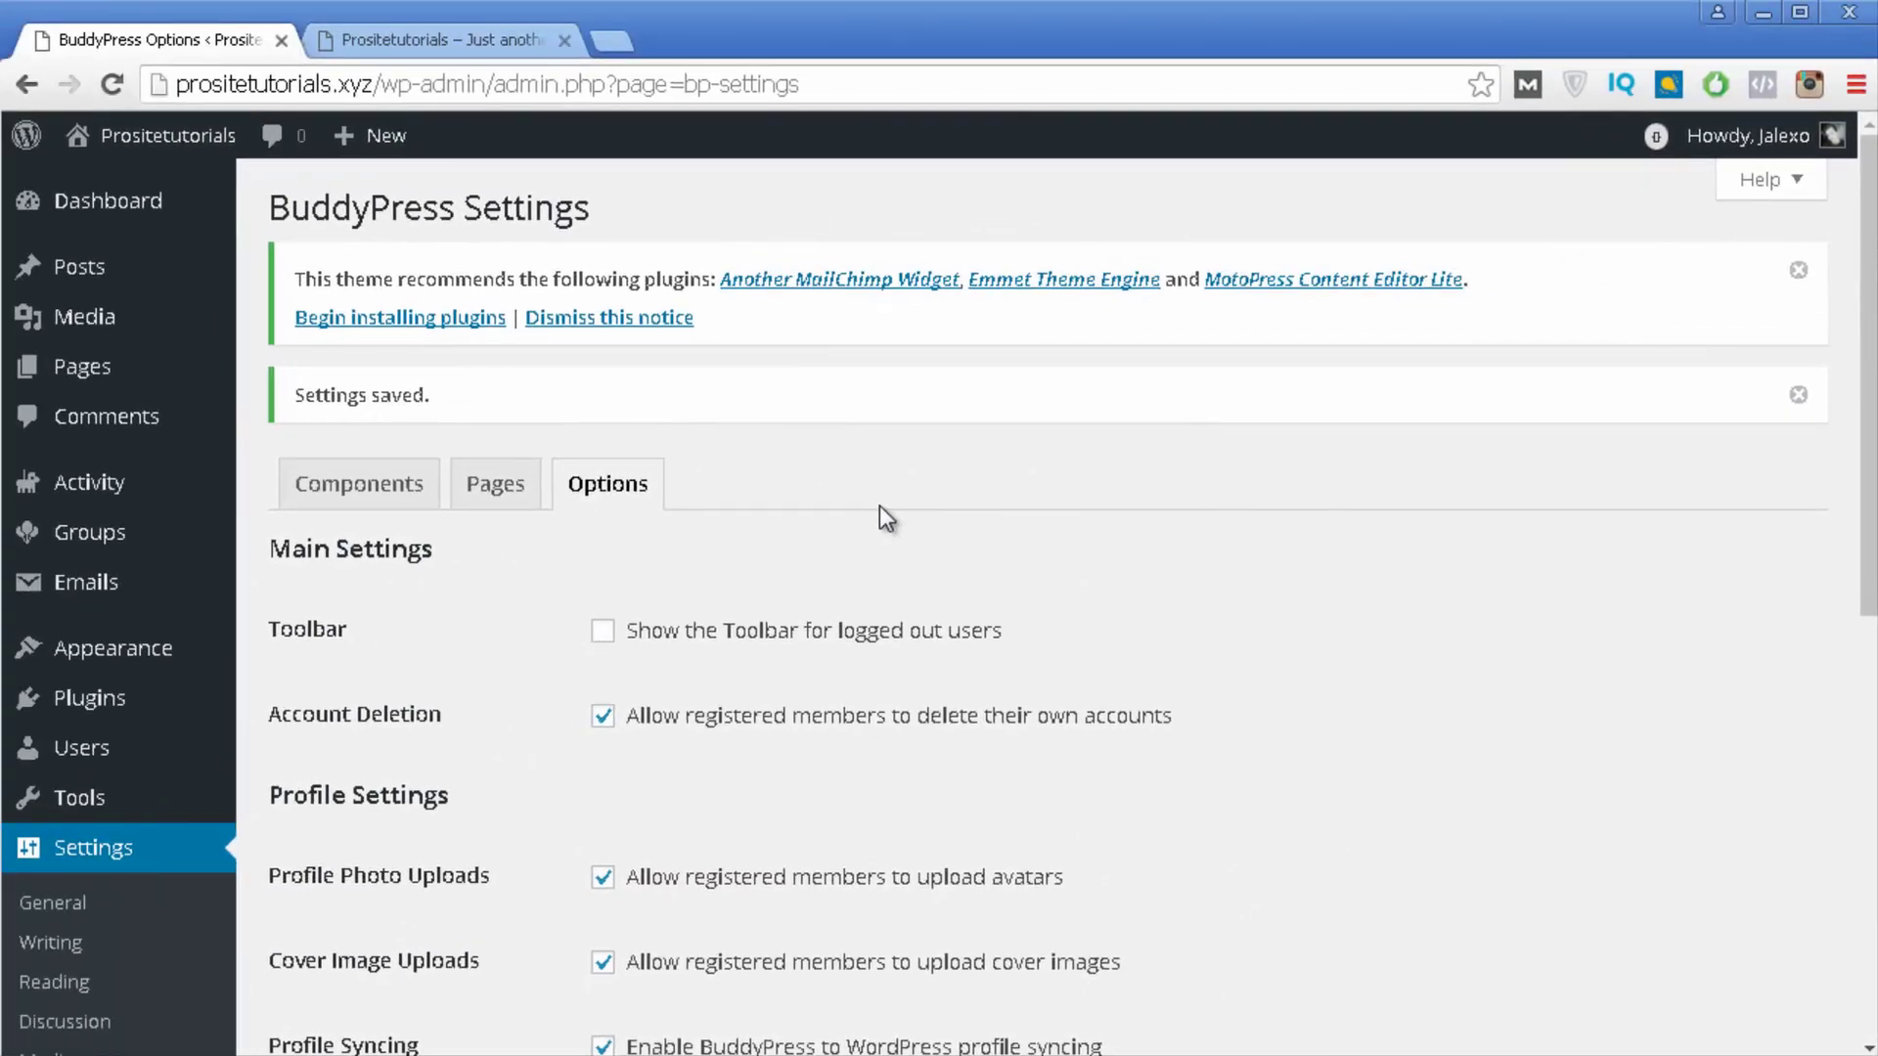
{"action": "mouse_move", "coordinate": [167, 500]}
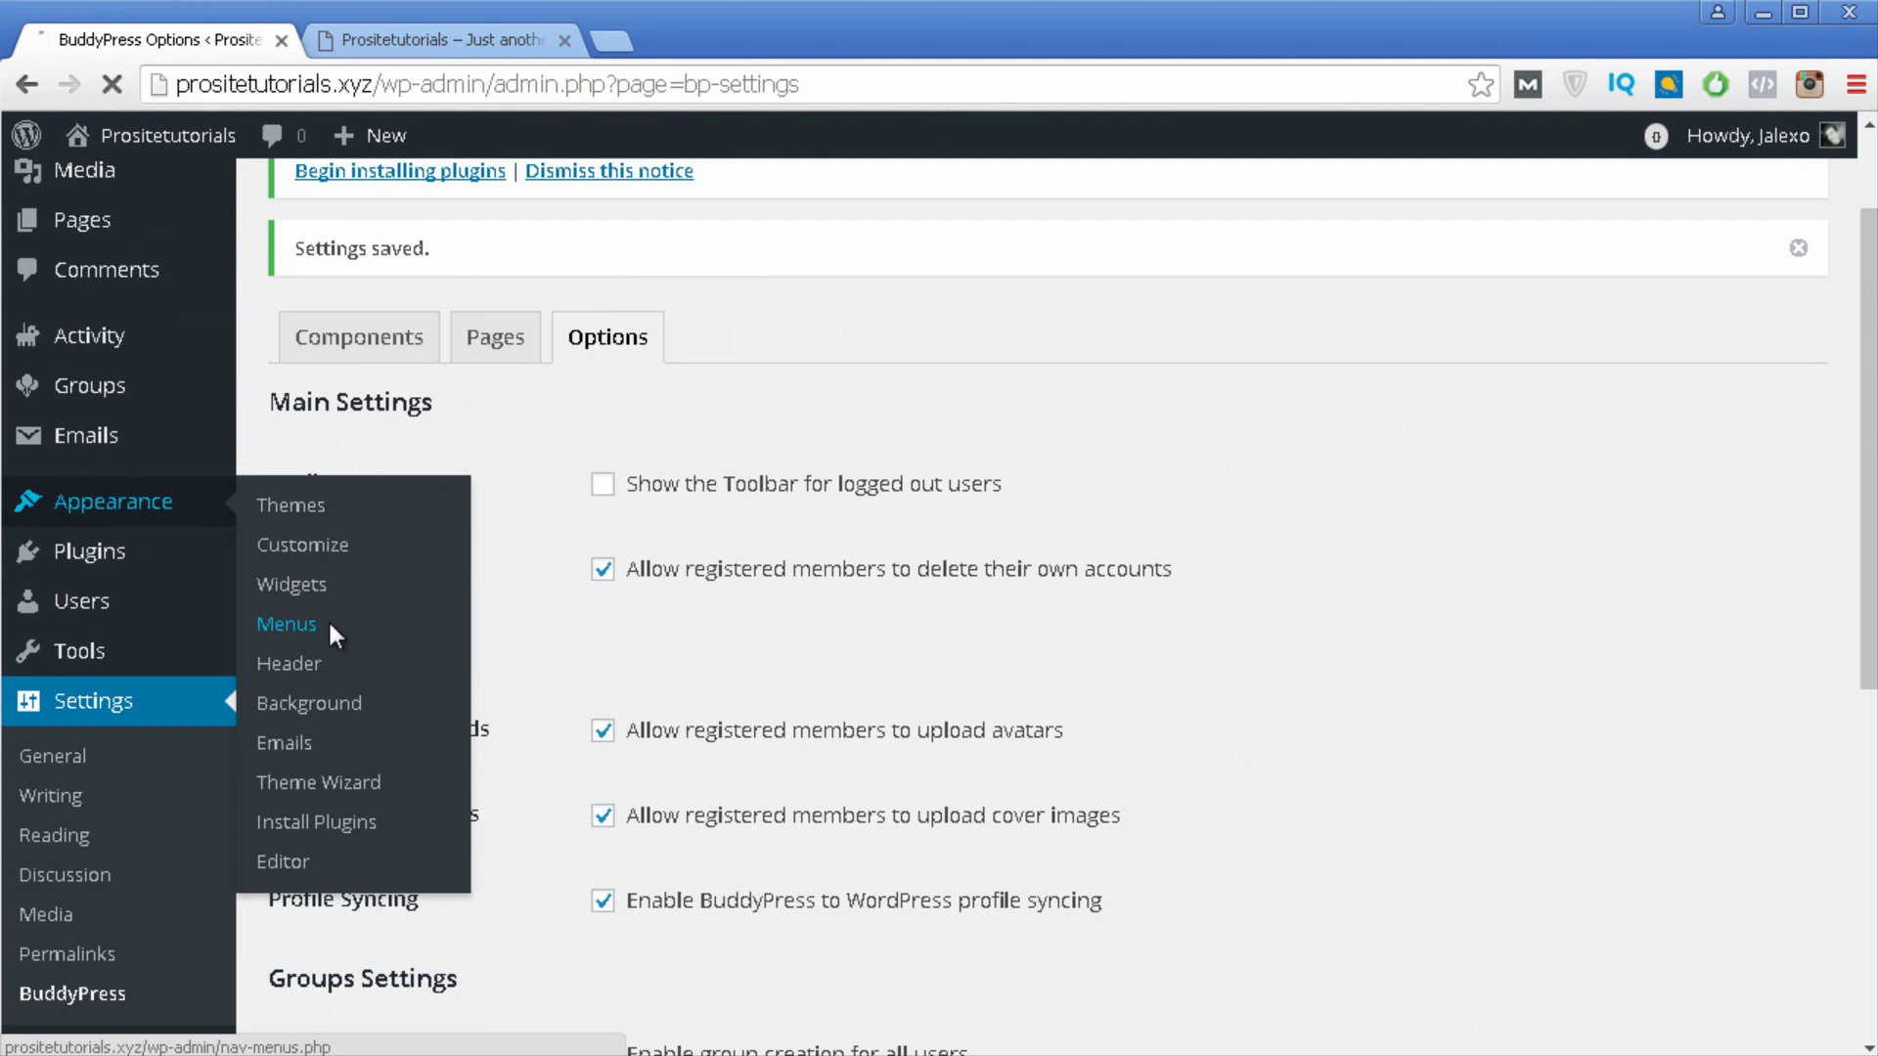
- Start a new menu named 'Main Menu' in the Menus editor
{"action": "left_click", "coordinate": [330, 628]}
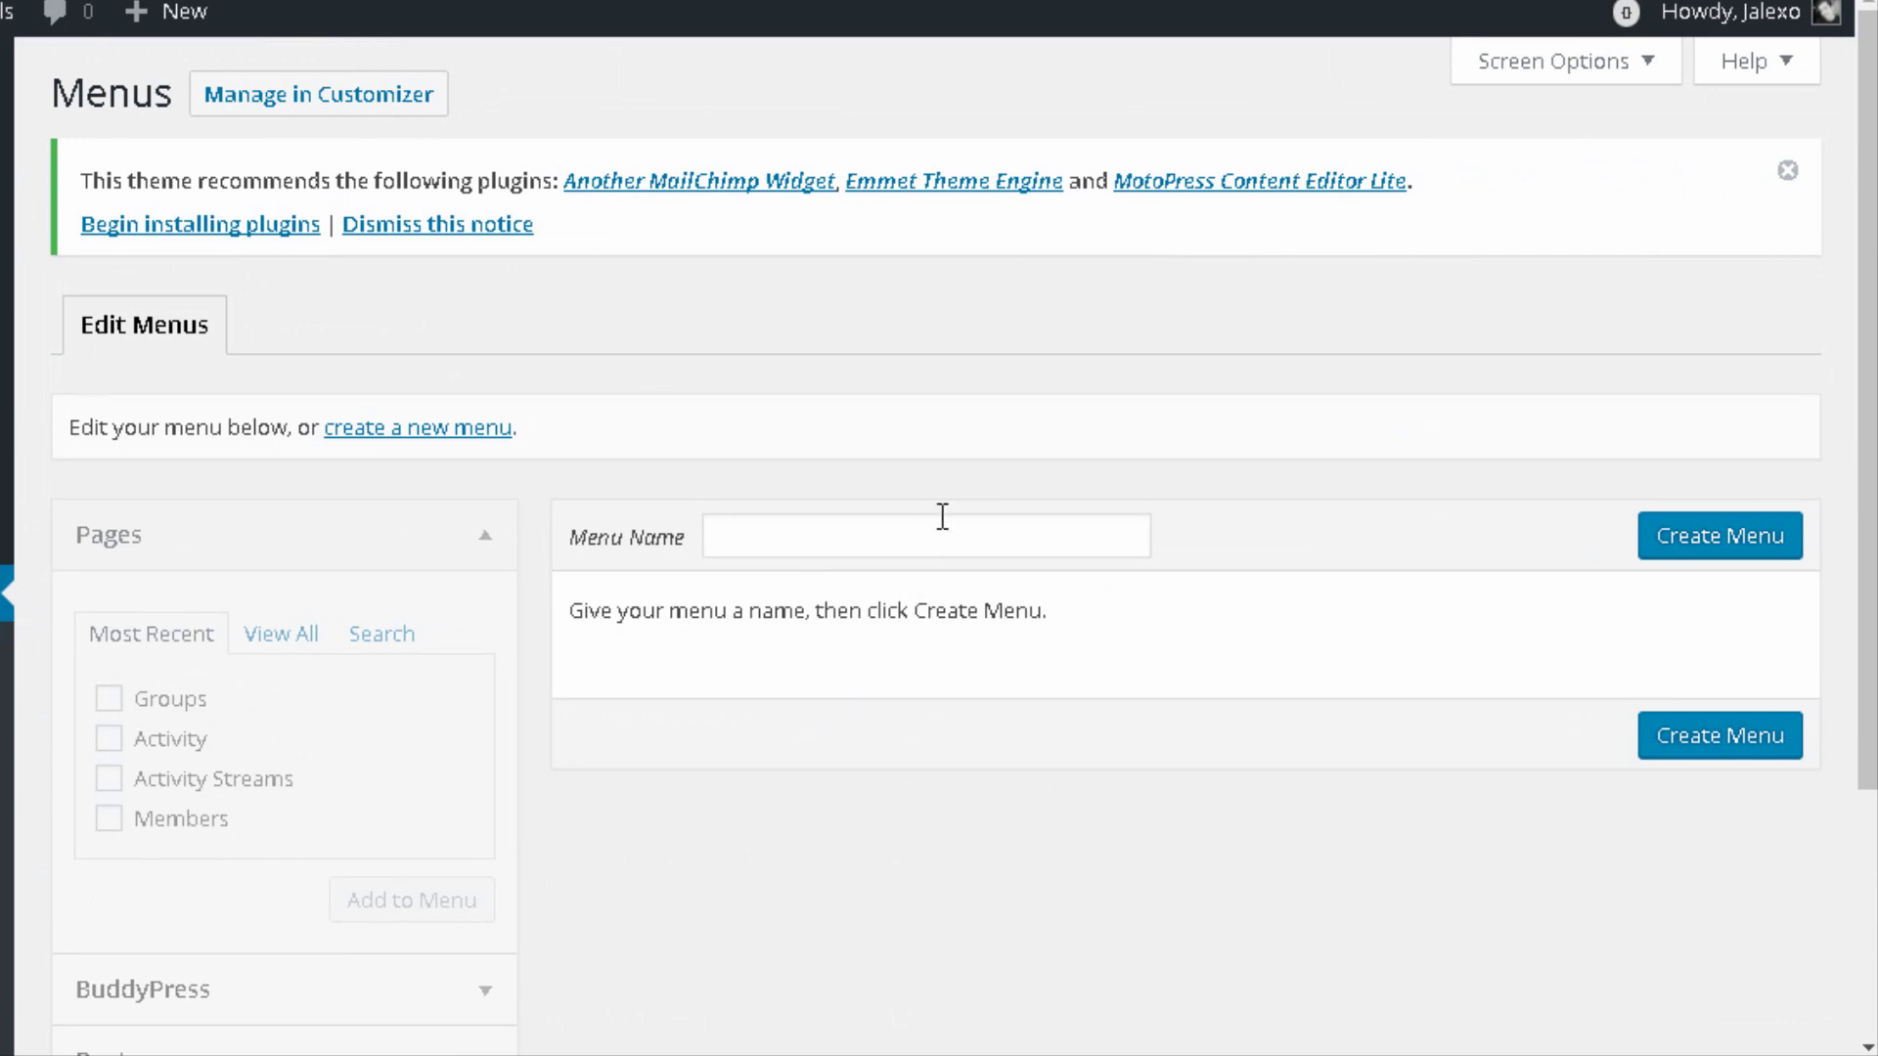
{"action": "left_click", "coordinate": [647, 536]}
{"action": "type", "text": "Main Menu"}
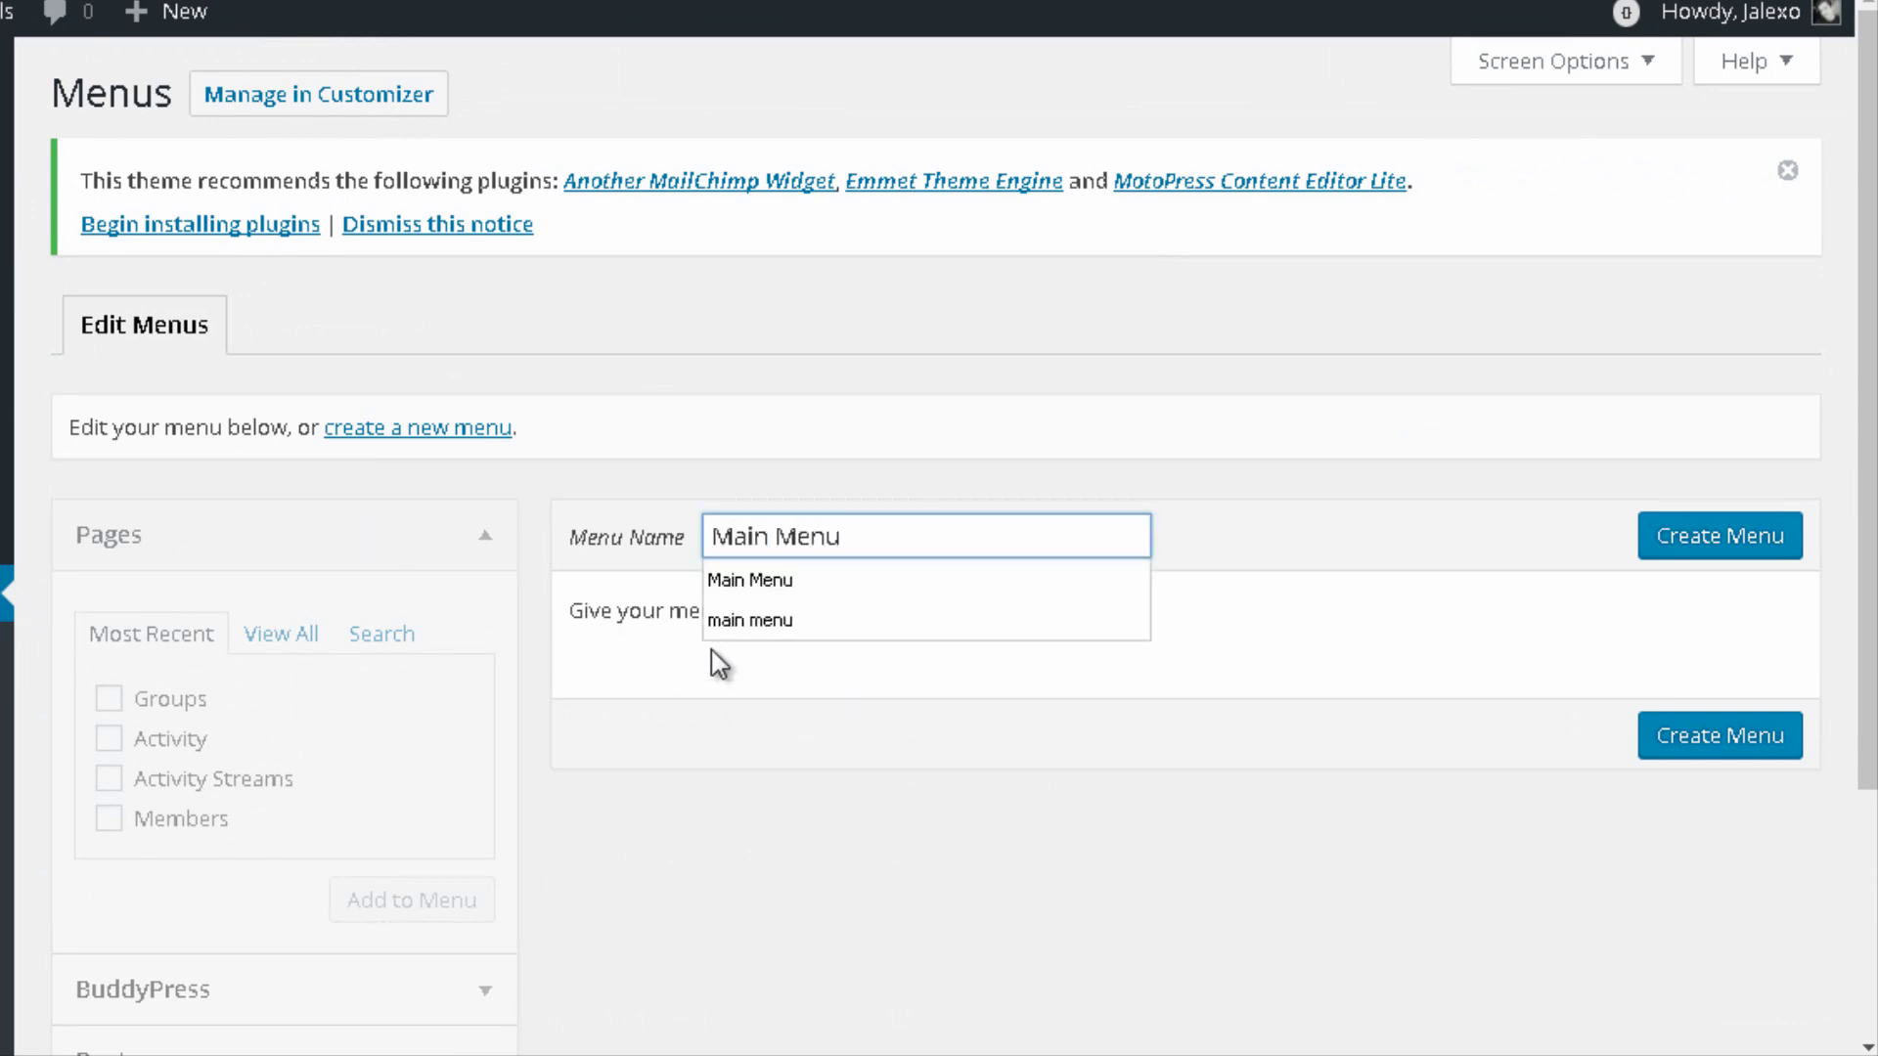
{"action": "left_click", "coordinate": [1677, 545]}
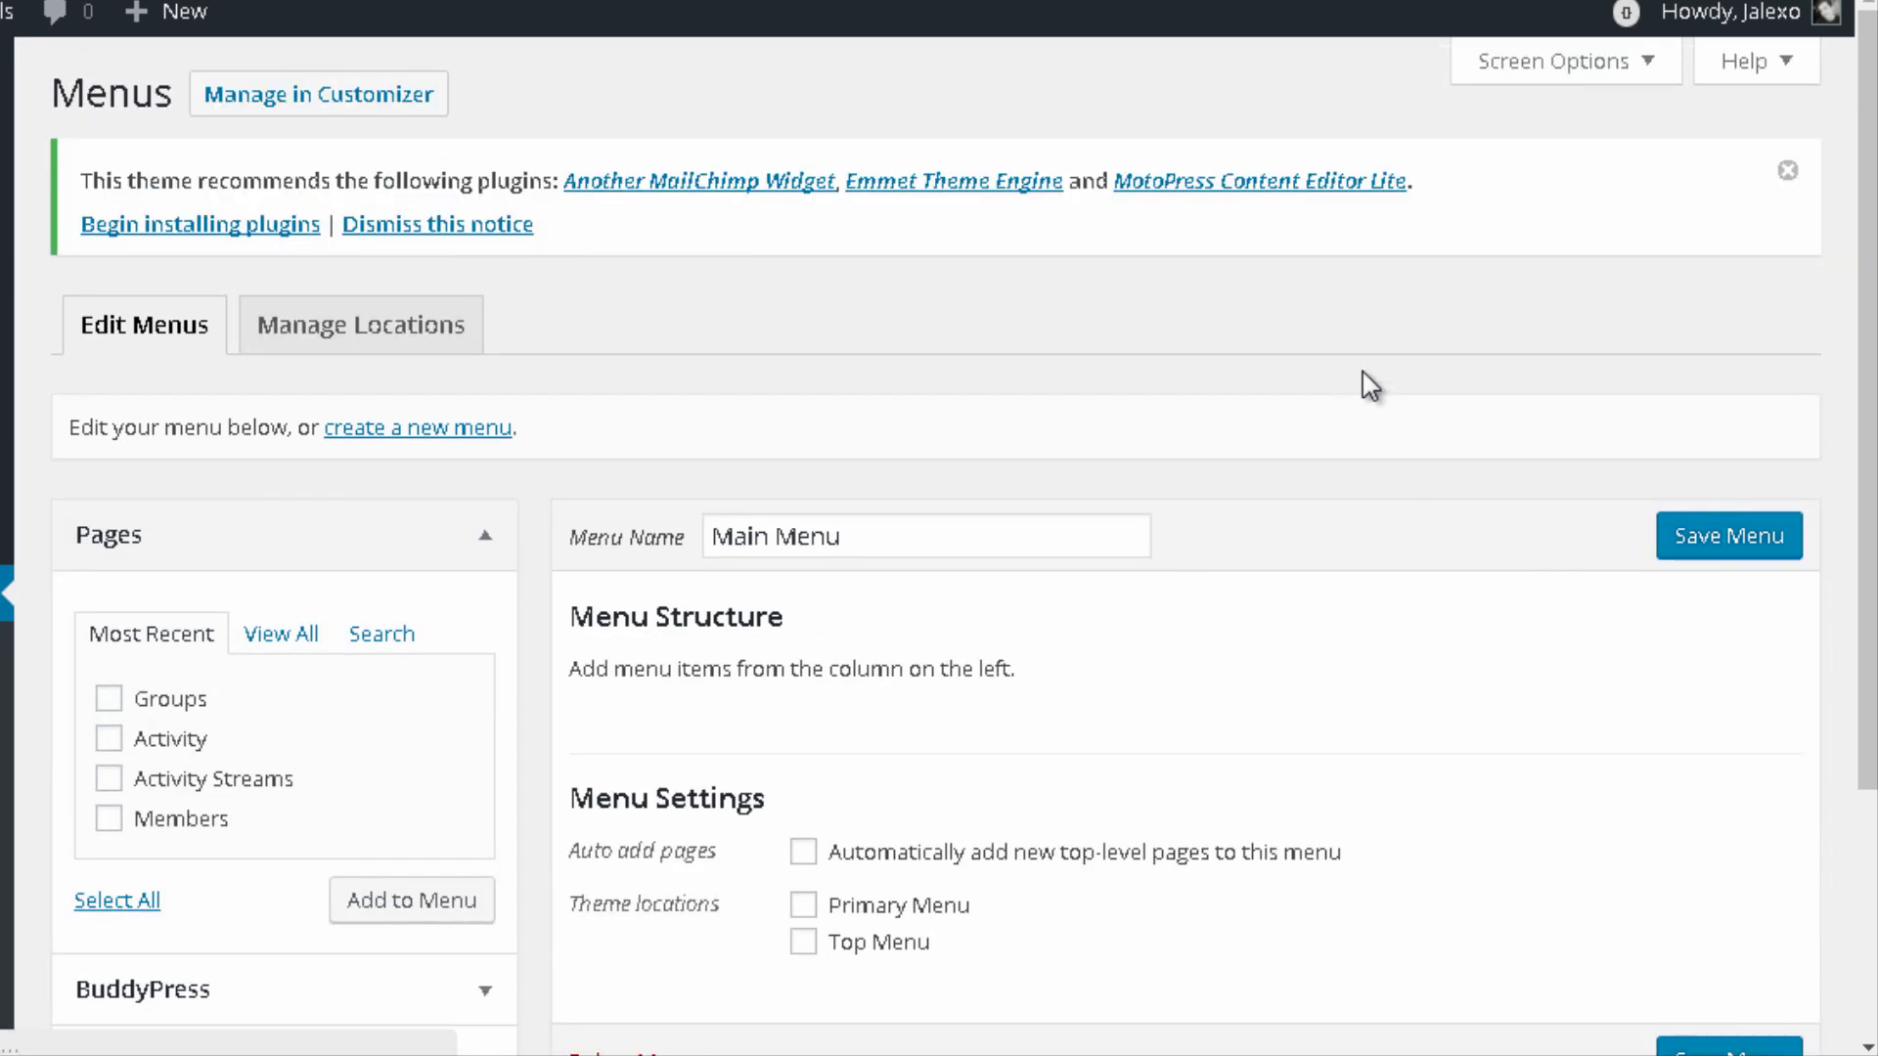
- Expand the BuddyPress box of links available for the menu
{"action": "scroll", "coordinate": [1182, 306], "scroll_direction": "down", "scroll_amount": 2}
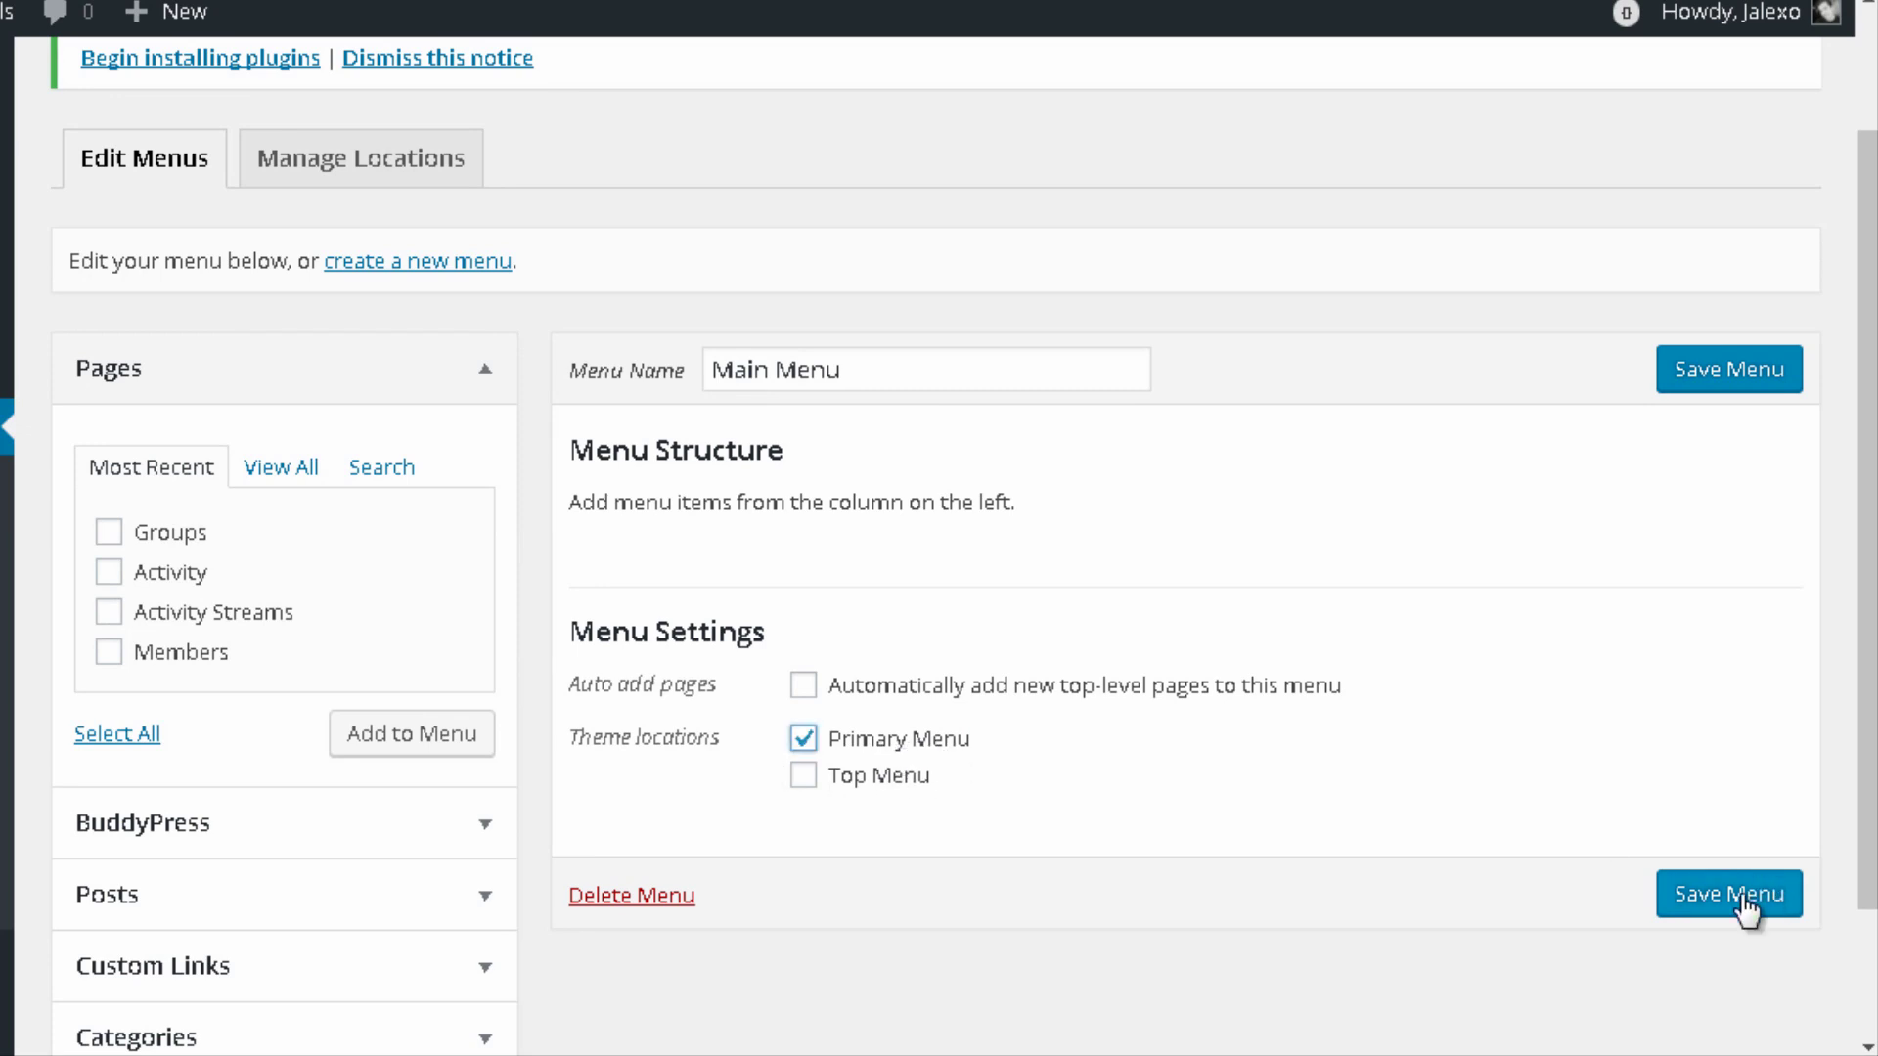
{"action": "scroll", "coordinate": [880, 880], "scroll_direction": "down", "scroll_amount": 2}
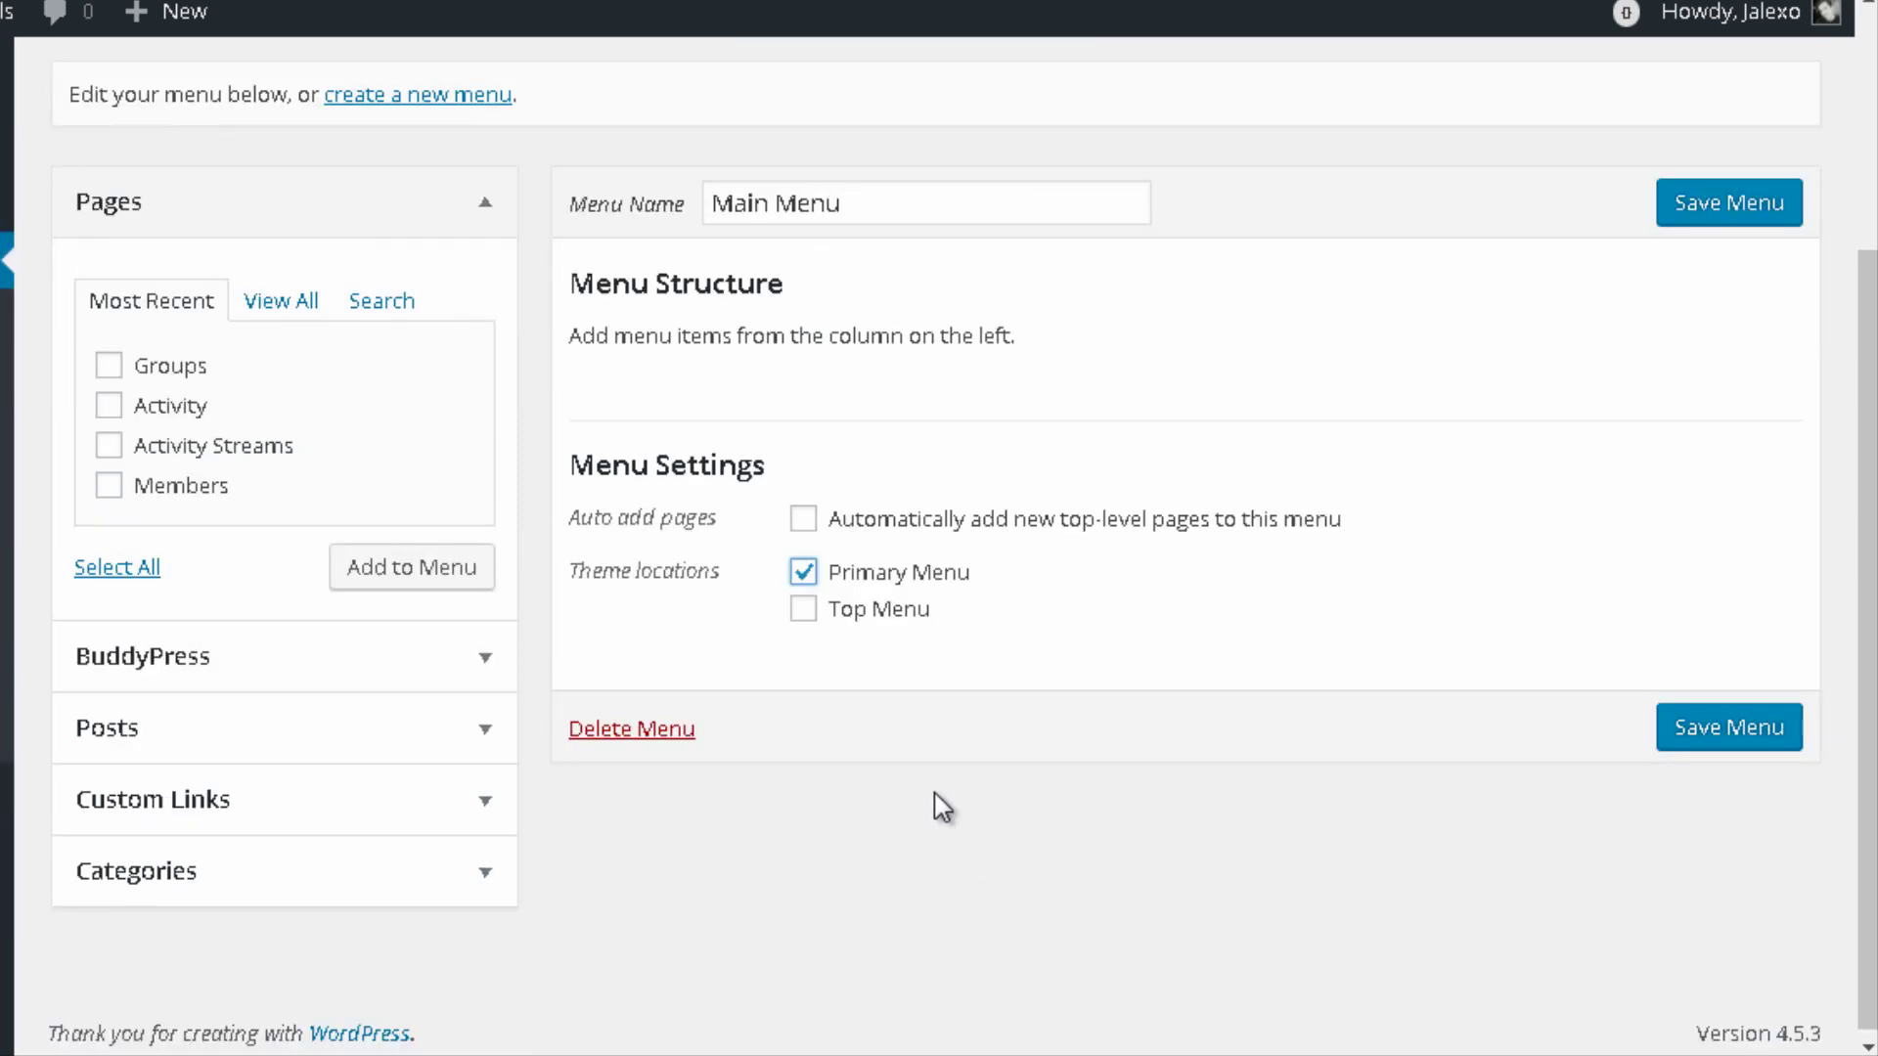
{"action": "left_click", "coordinate": [258, 662]}
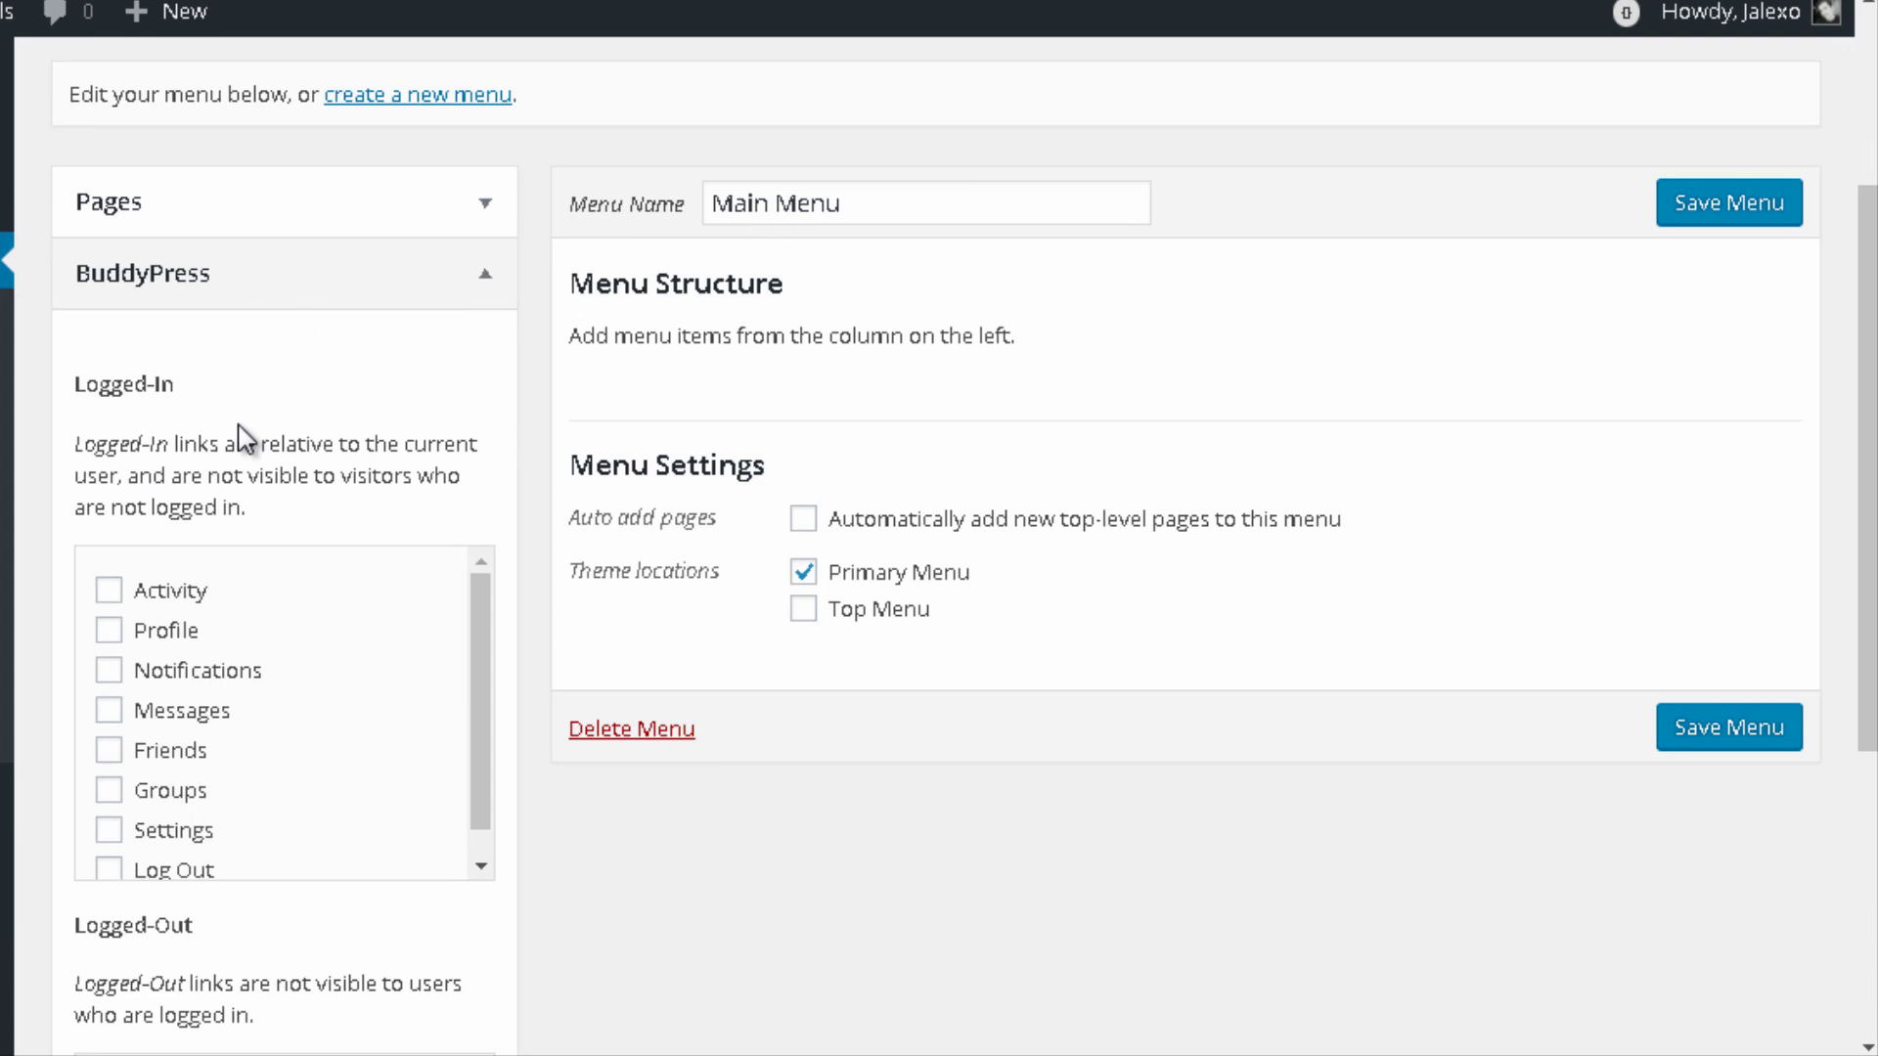
{"action": "scroll", "coordinate": [240, 435], "scroll_direction": "up", "scroll_amount": 4}
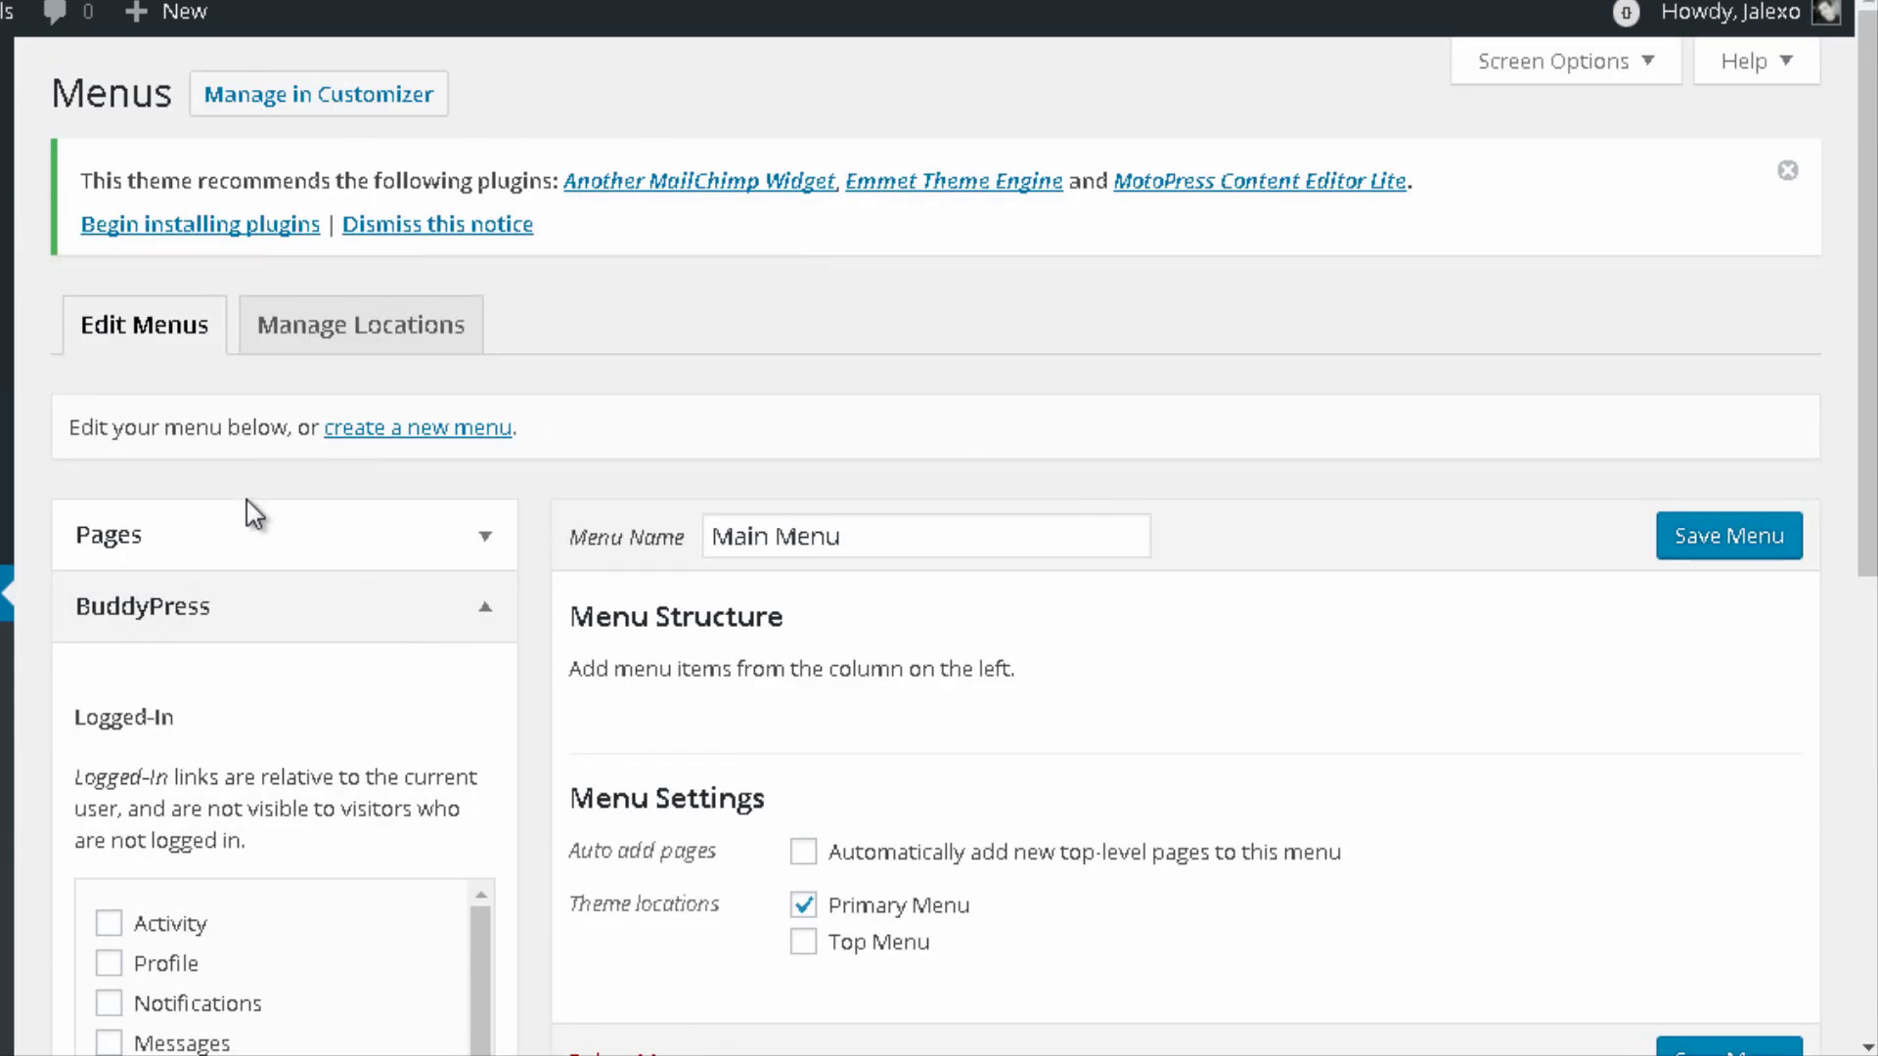
- Toggle the BuddyPress links box off and back on in Screen Options
{"action": "left_click", "coordinate": [1533, 84]}
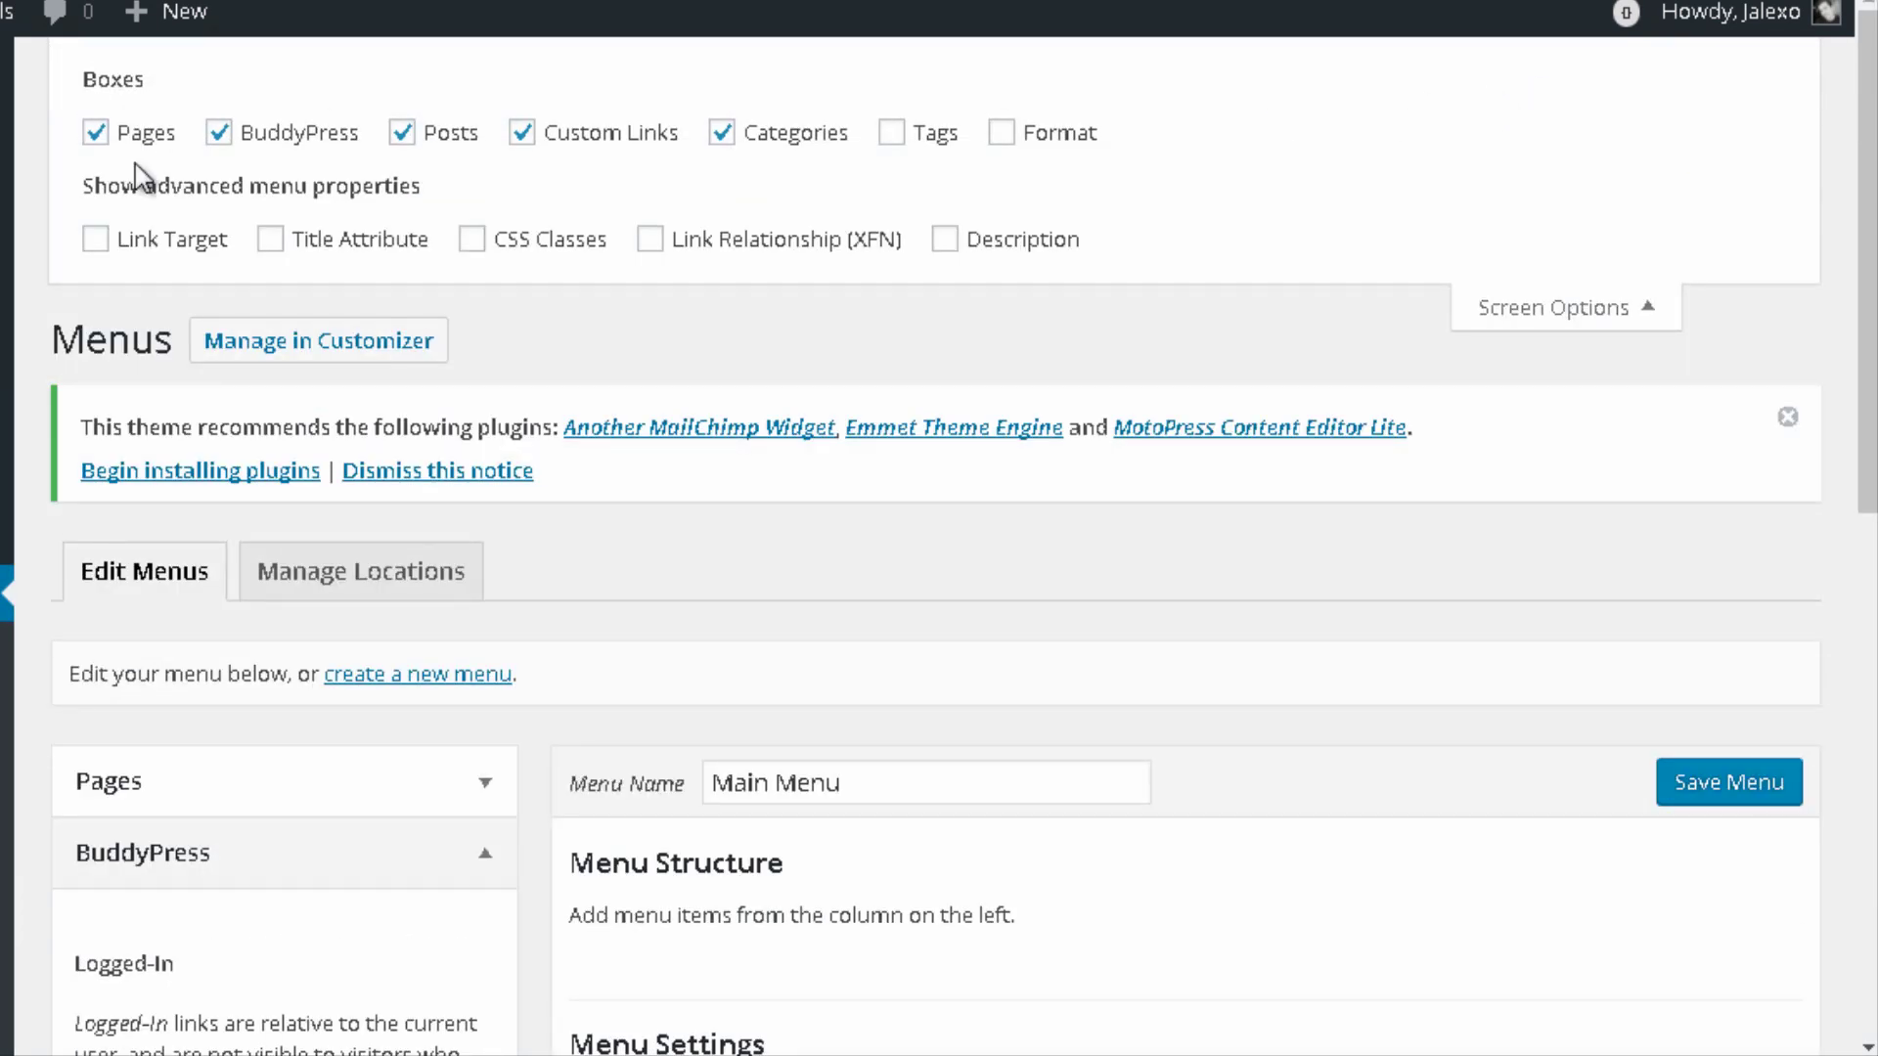
{"action": "left_click", "coordinate": [219, 135]}
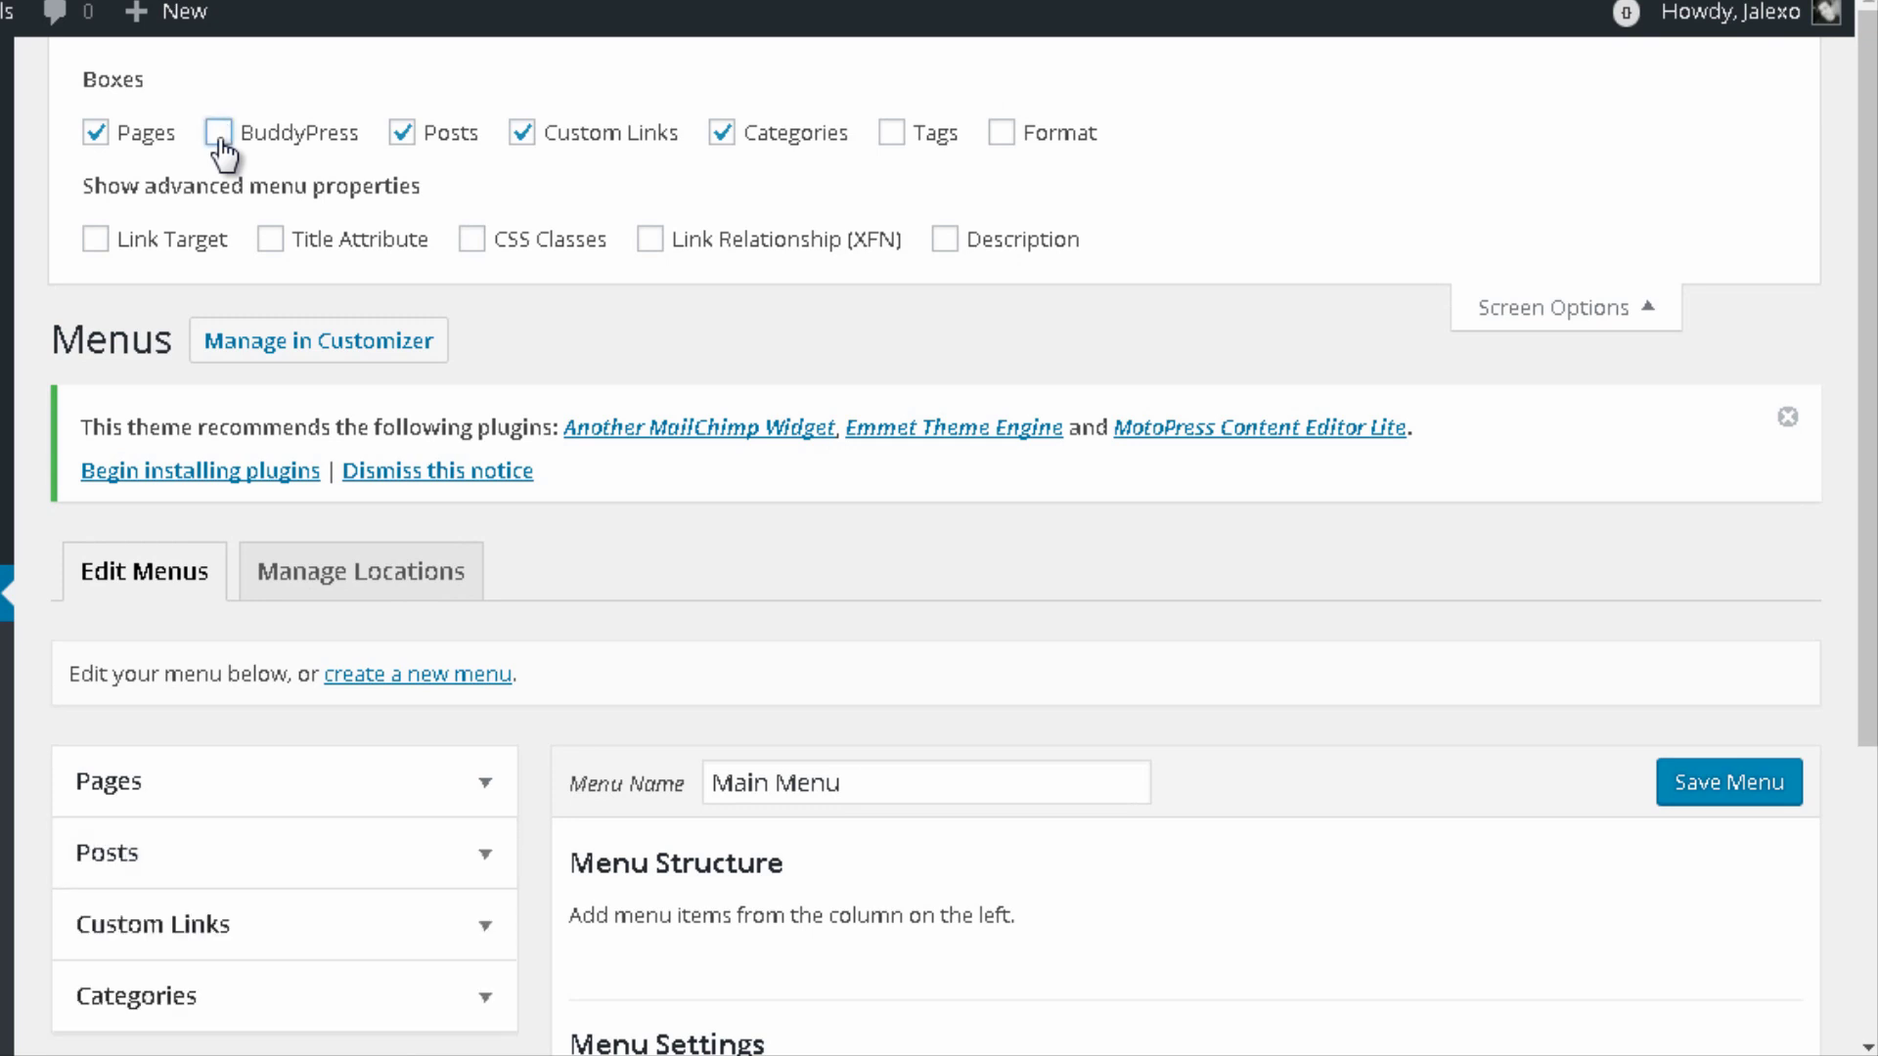
{"action": "left_click", "coordinate": [219, 134]}
{"action": "scroll", "coordinate": [545, 557], "scroll_direction": "down", "scroll_amount": 2}
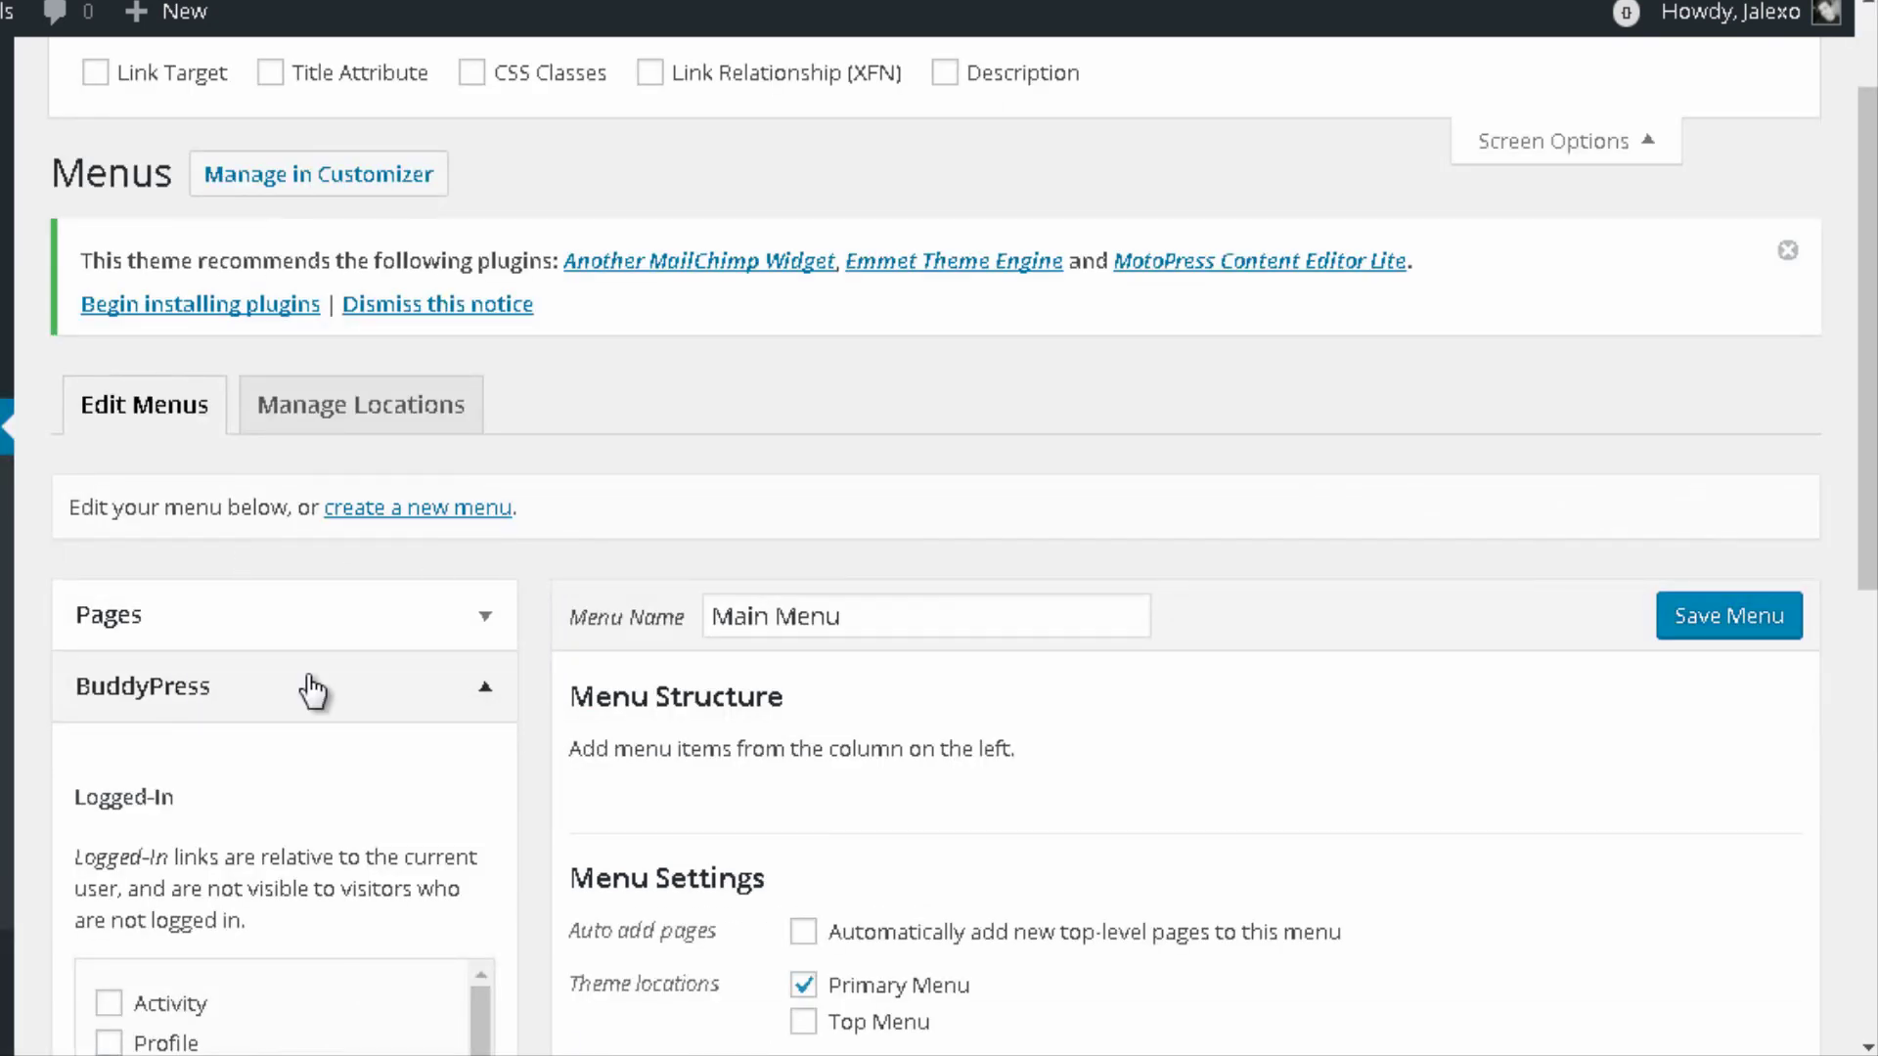
{"action": "scroll", "coordinate": [276, 743], "scroll_direction": "down", "scroll_amount": 3}
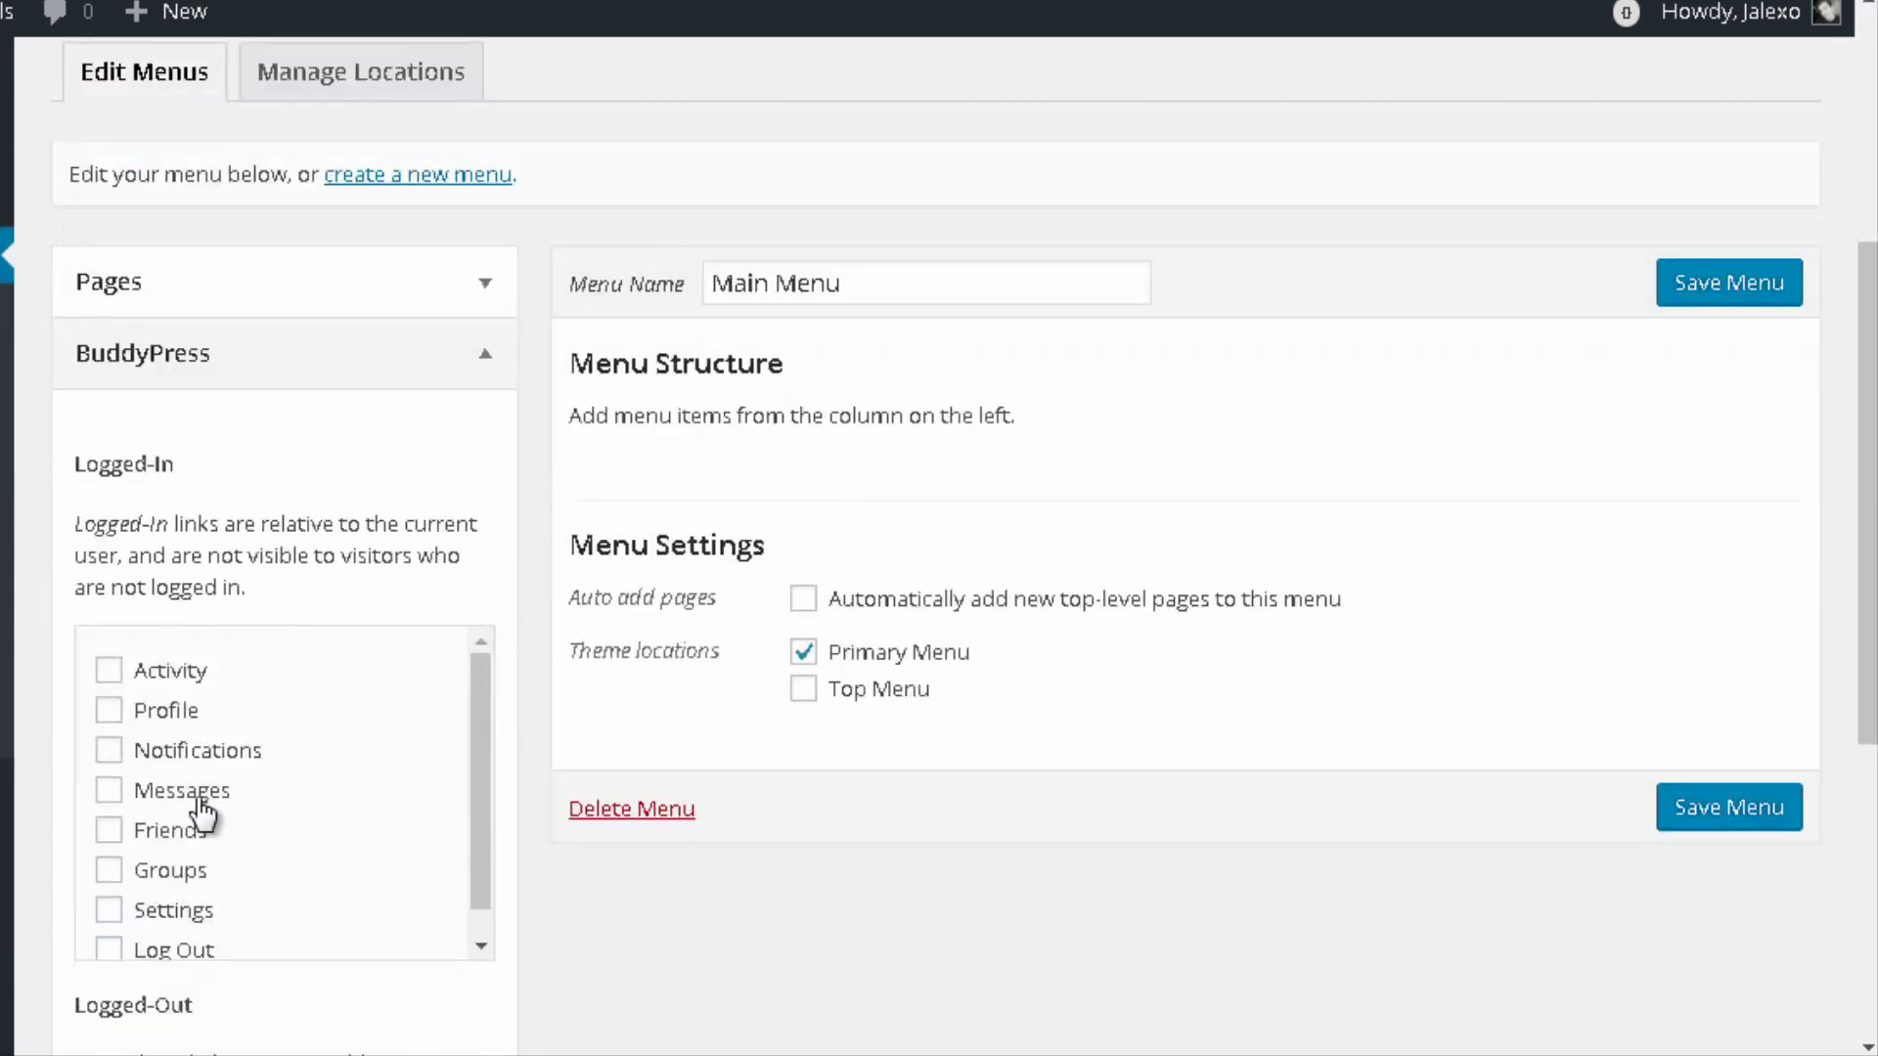
- Tick the logged-in links: Activity, Profile, Notifications, Messages, Friends, Groups, Settings, Log Out
{"action": "left_click", "coordinate": [108, 671]}
{"action": "left_click", "coordinate": [108, 710]}
{"action": "left_click", "coordinate": [107, 750]}
{"action": "left_click", "coordinate": [107, 790]}
{"action": "left_click", "coordinate": [107, 831]}
{"action": "left_click", "coordinate": [107, 870]}
{"action": "left_click", "coordinate": [107, 910]}
{"action": "scroll", "coordinate": [102, 924], "scroll_direction": "down", "scroll_amount": 2}
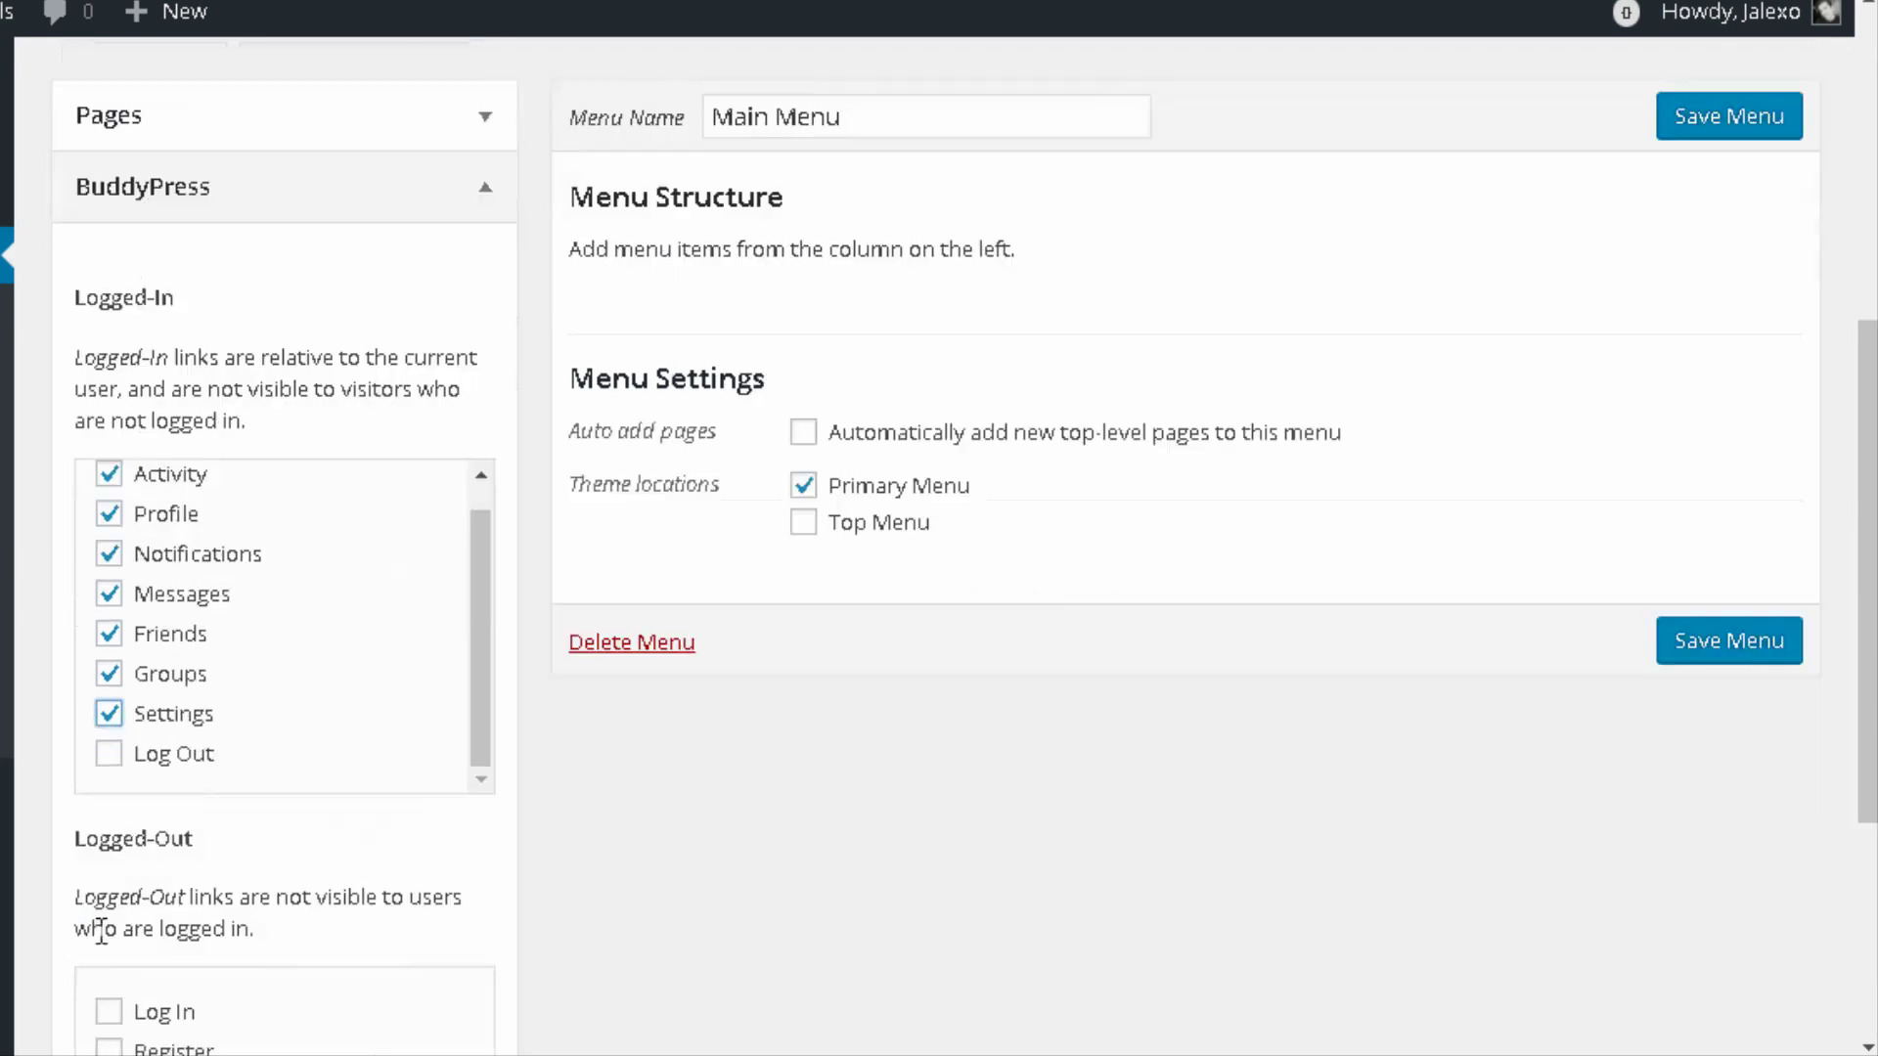
{"action": "left_click", "coordinate": [108, 754]}
- Tick the logged-out Log In and Register links and add all ten to Main Menu
{"action": "scroll", "coordinate": [105, 759], "scroll_direction": "down", "scroll_amount": 4}
{"action": "left_click", "coordinate": [108, 560]}
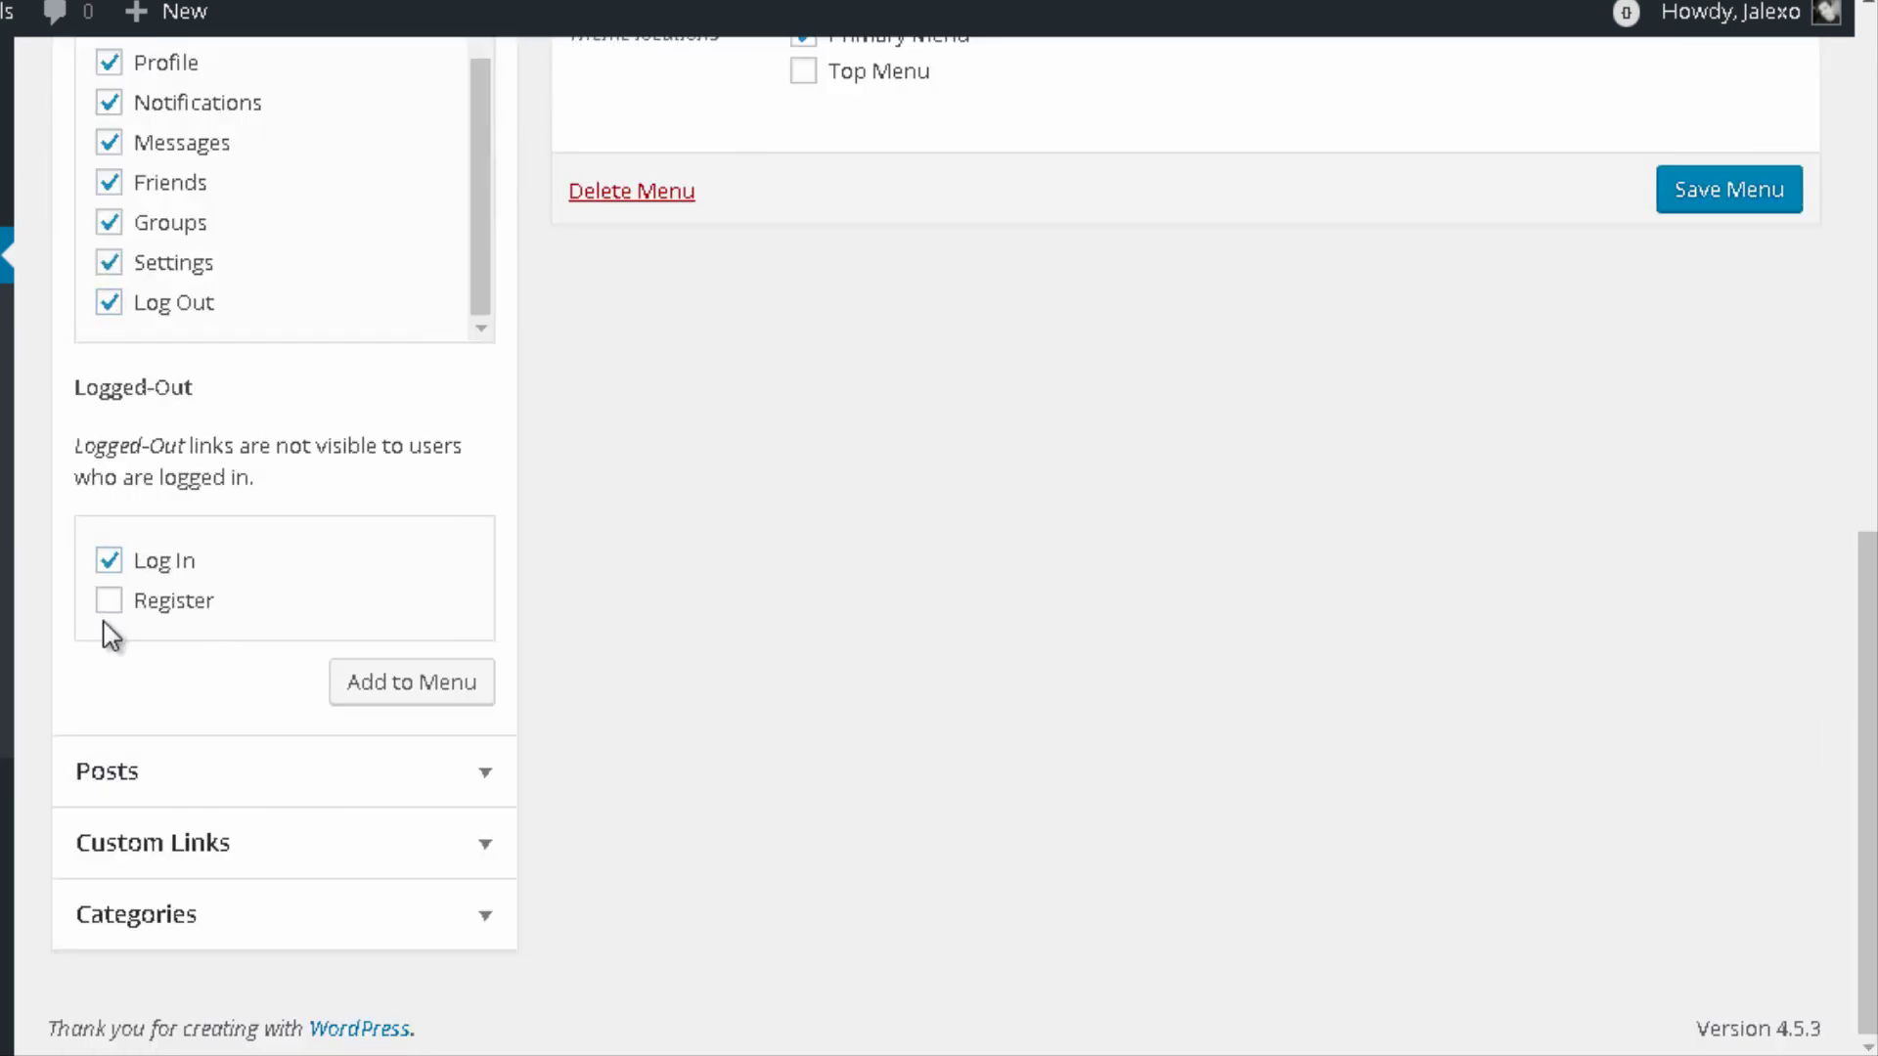
{"action": "left_click", "coordinate": [108, 600]}
{"action": "left_click", "coordinate": [442, 706]}
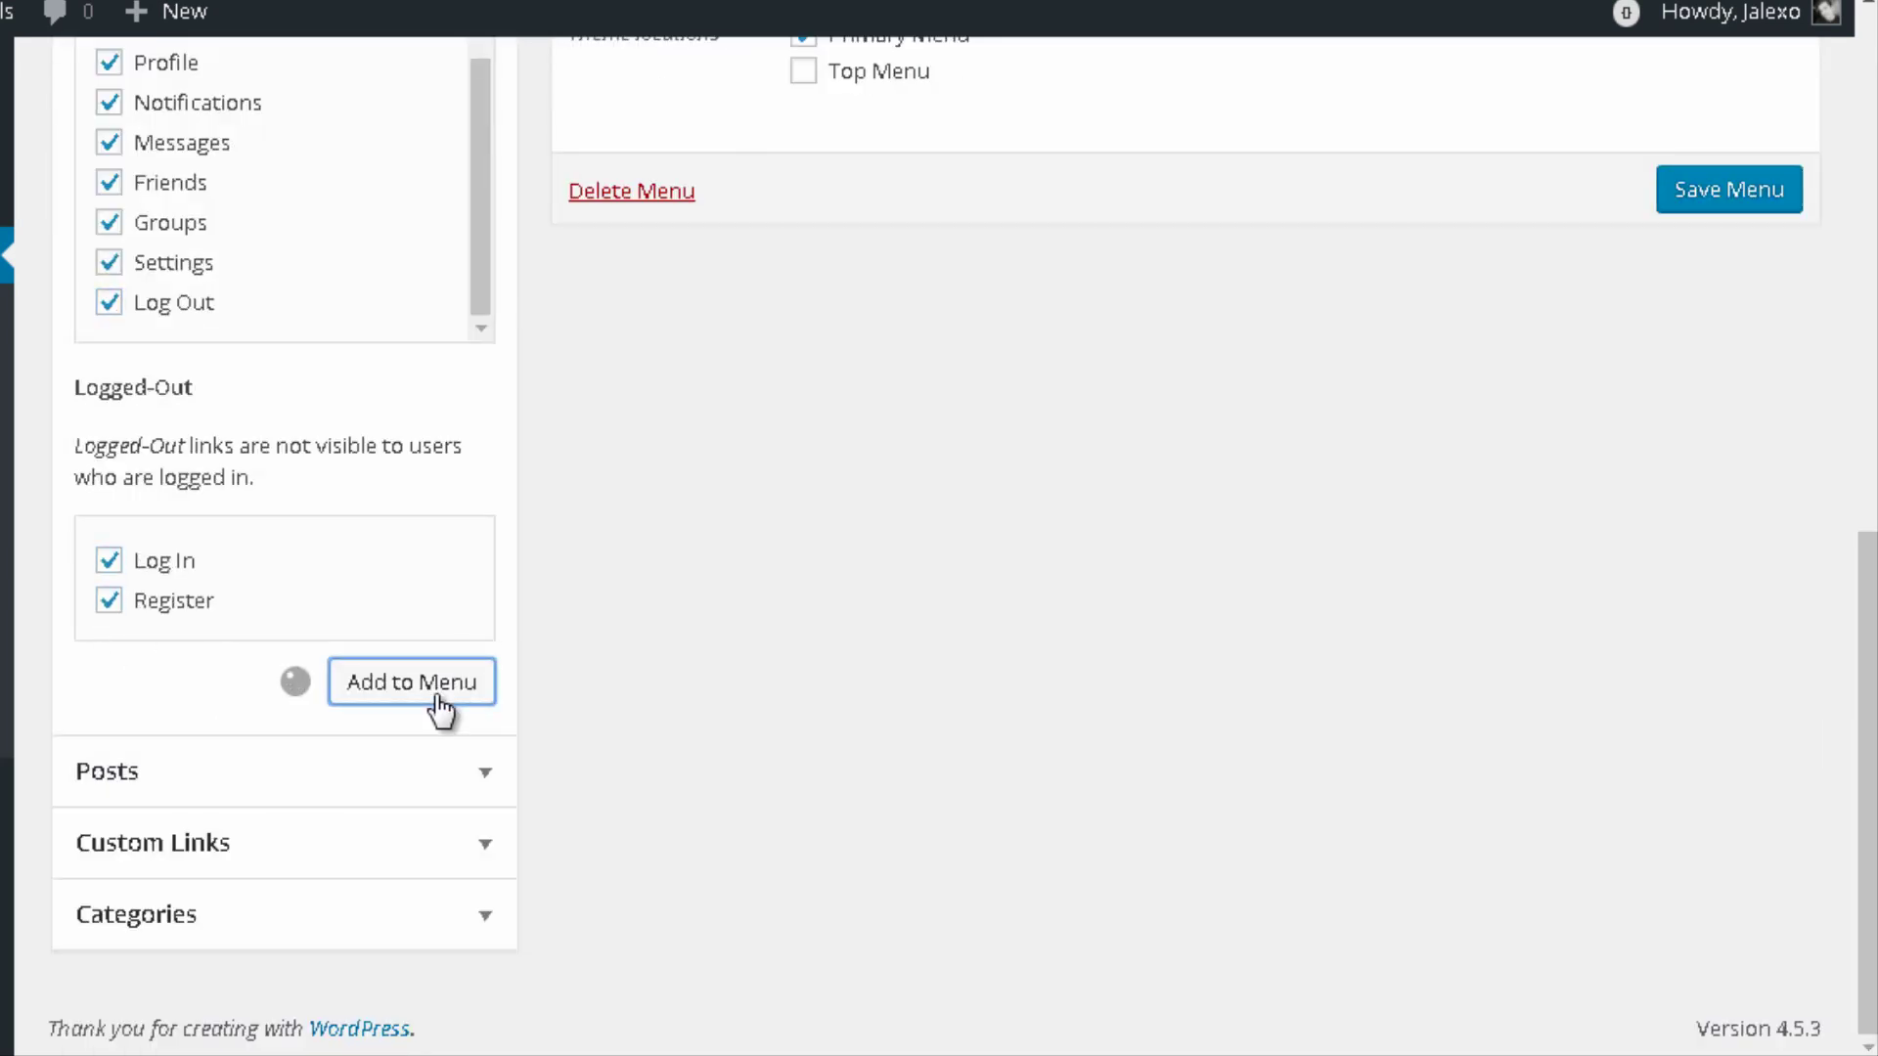
{"action": "scroll", "coordinate": [1077, 583], "scroll_direction": "up", "scroll_amount": 7}
{"action": "scroll", "coordinate": [990, 565], "scroll_direction": "down", "scroll_amount": 3}
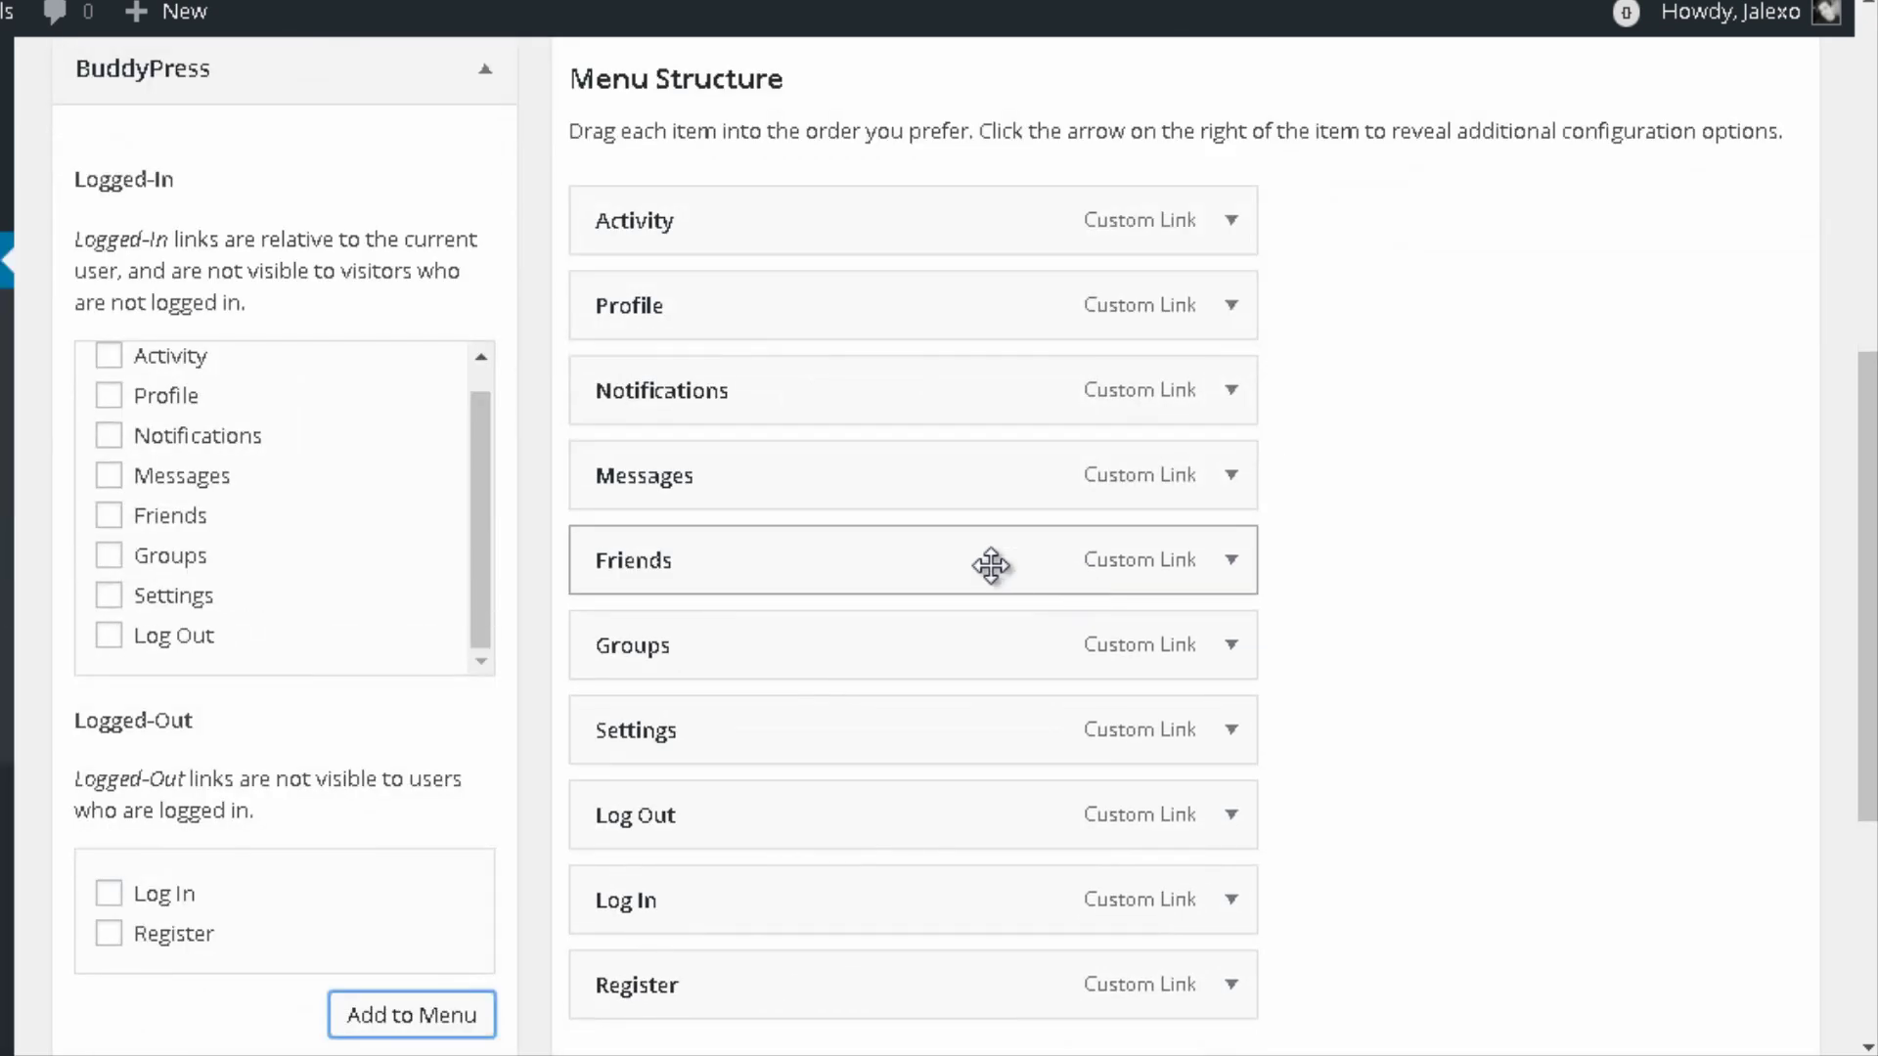
{"action": "scroll", "coordinate": [991, 565], "scroll_direction": "up", "scroll_amount": 2}
- Add the Members and Activity Streams pages to Main Menu and drag them to the top
{"action": "left_click", "coordinate": [361, 173]}
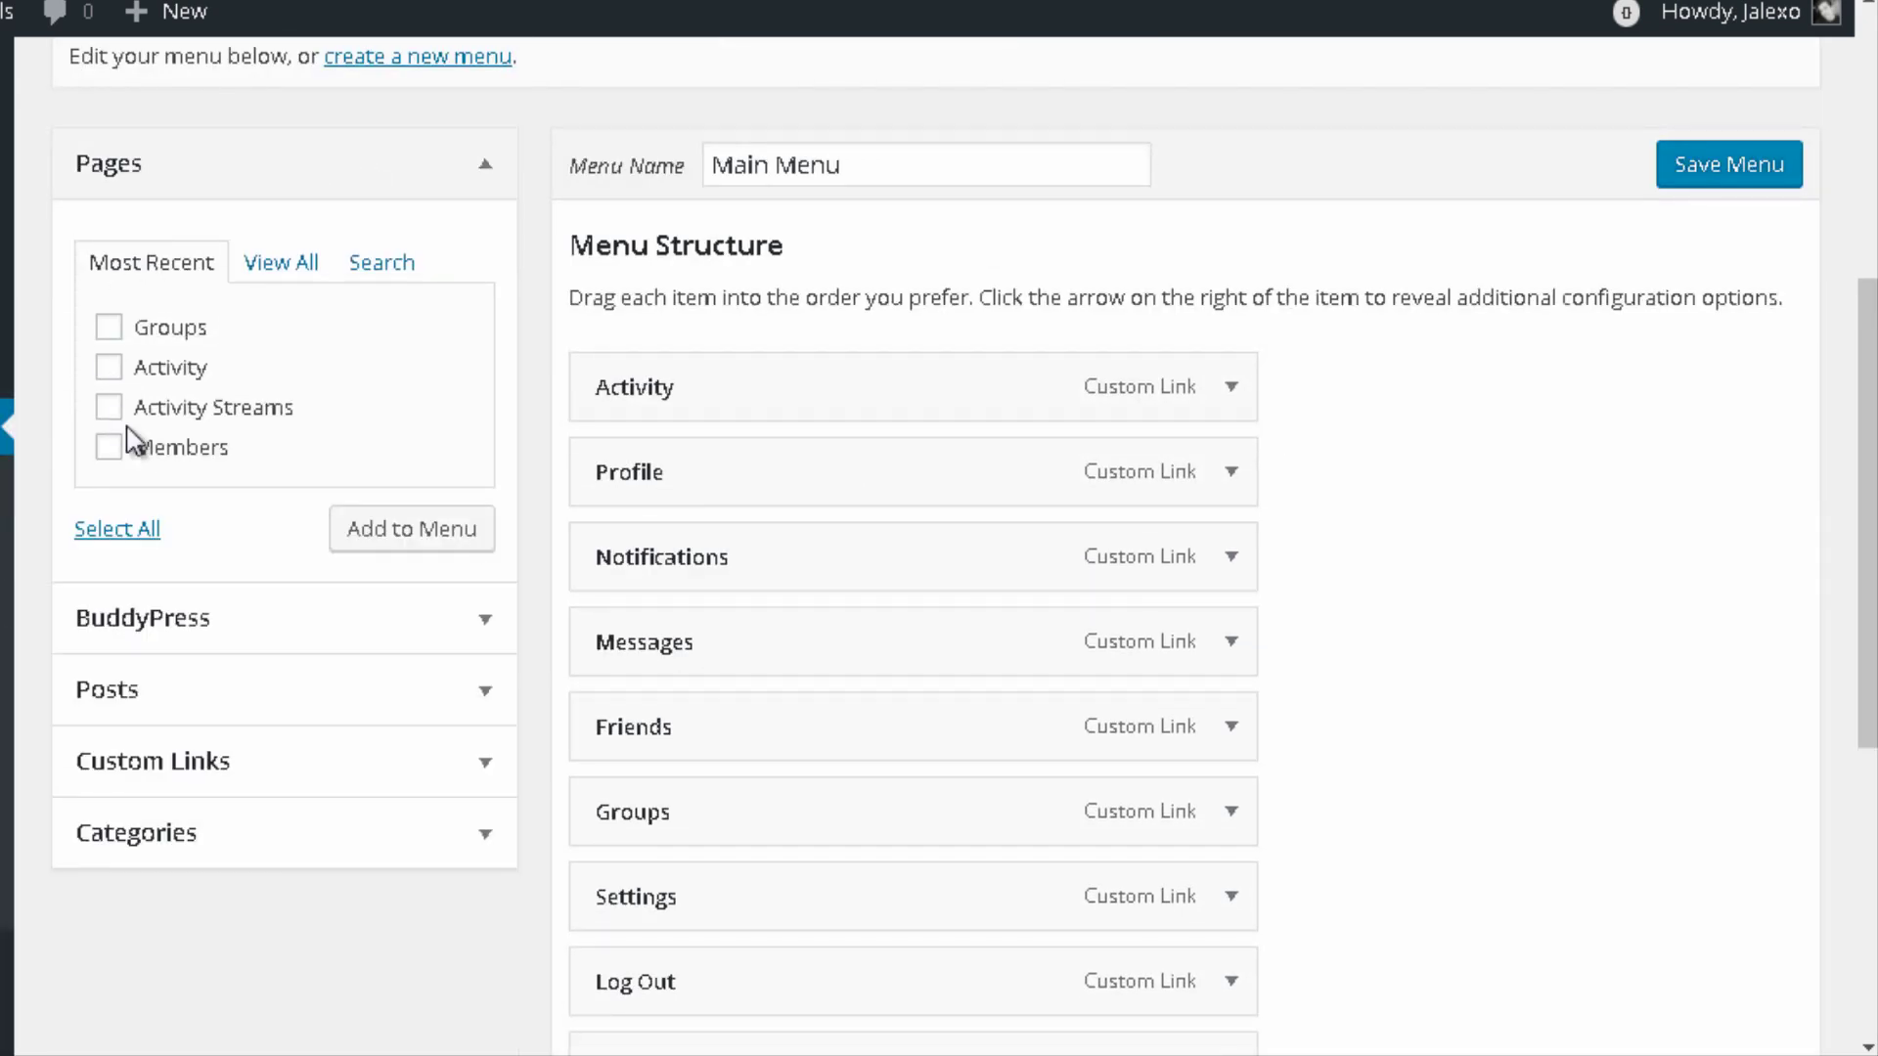
{"action": "left_click", "coordinate": [109, 447]}
{"action": "left_click", "coordinate": [393, 533]}
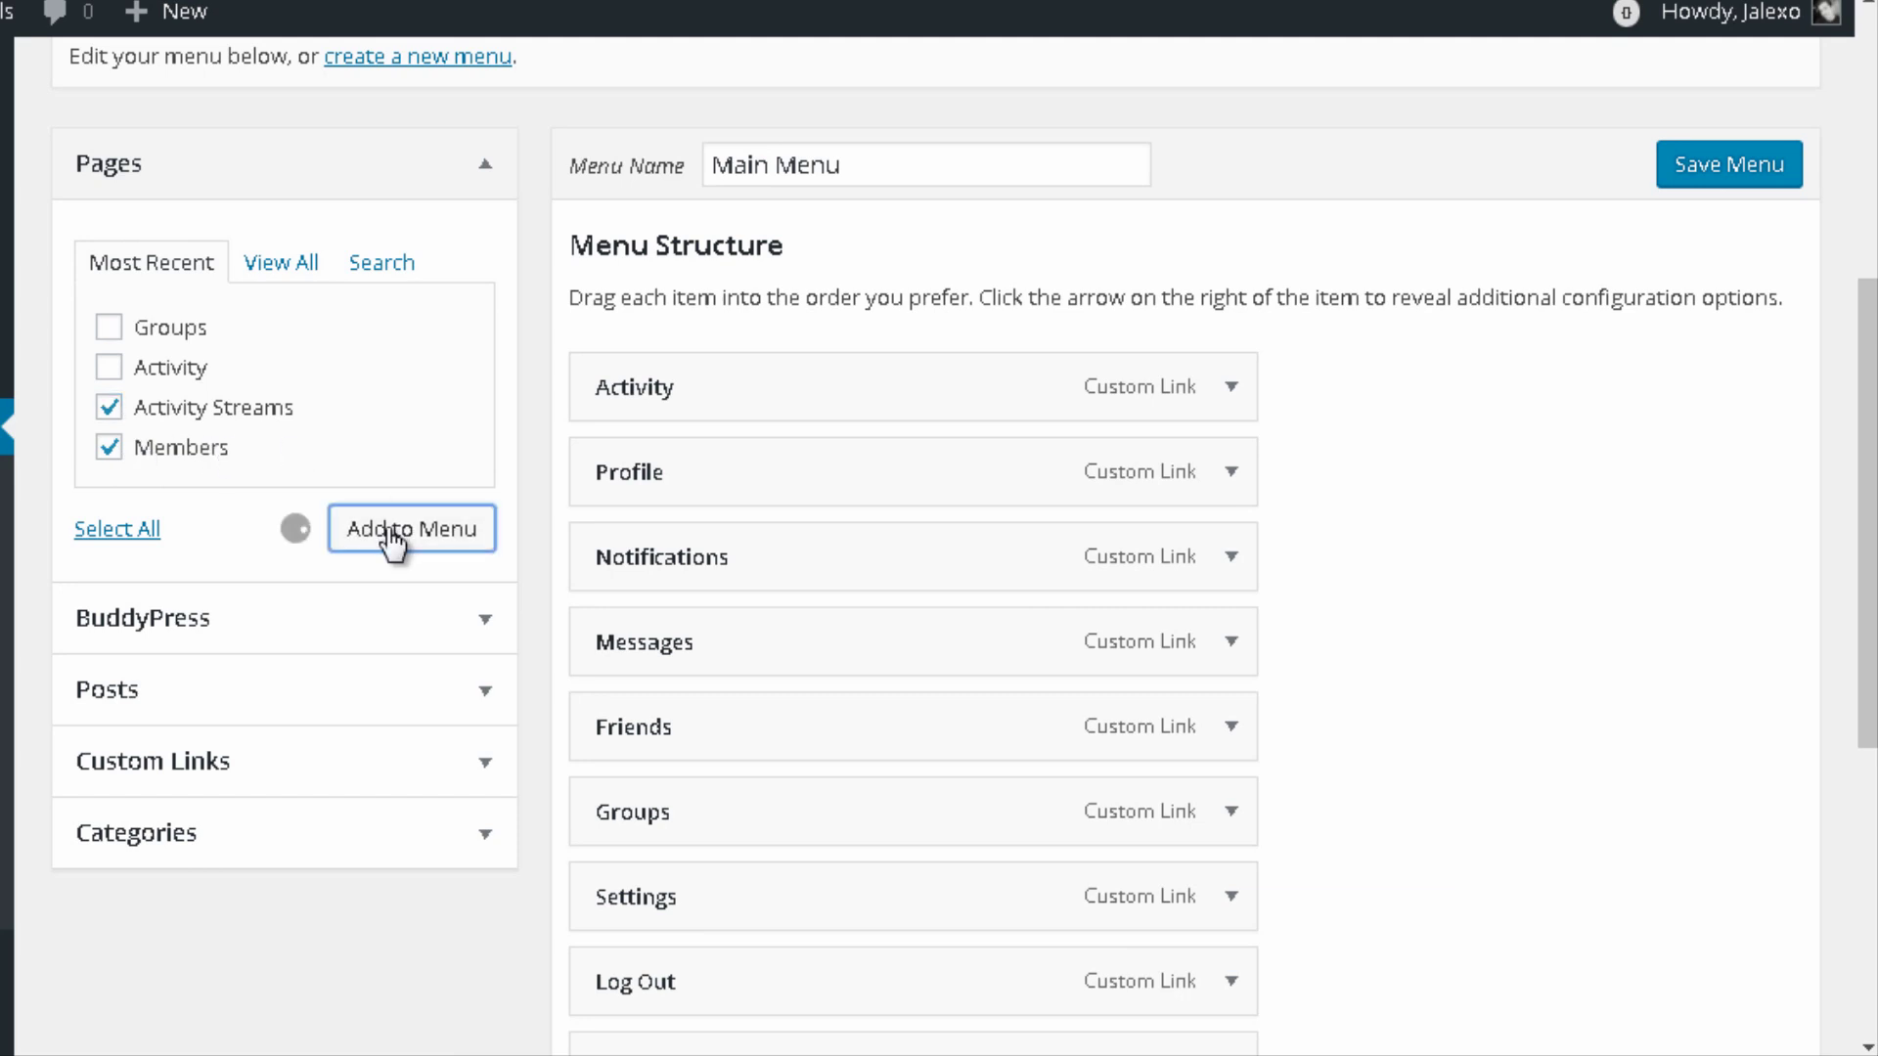
{"action": "scroll", "coordinate": [863, 636], "scroll_direction": "down", "scroll_amount": 7}
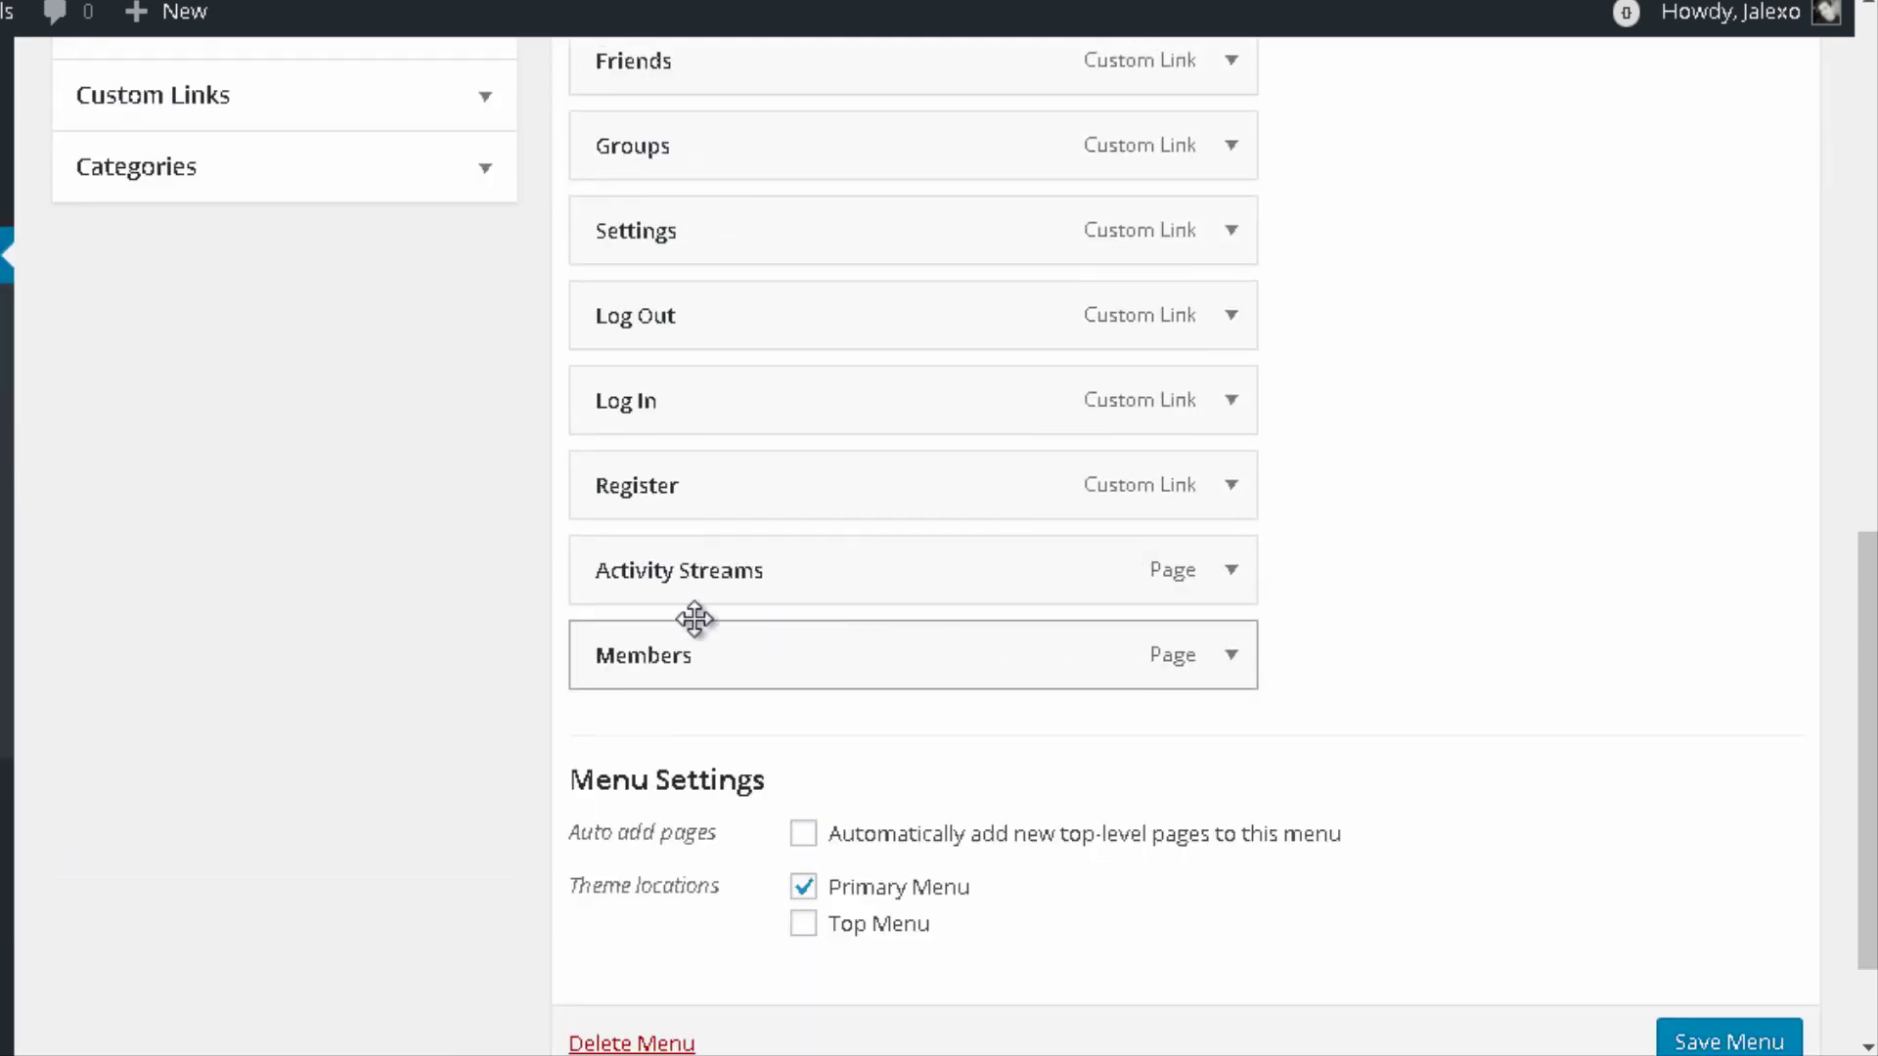
{"action": "left_click_drag", "start_coordinate": [620, 654], "coordinate": [626, 188]}
{"action": "scroll", "coordinate": [880, 452], "scroll_direction": "down", "scroll_amount": 5}
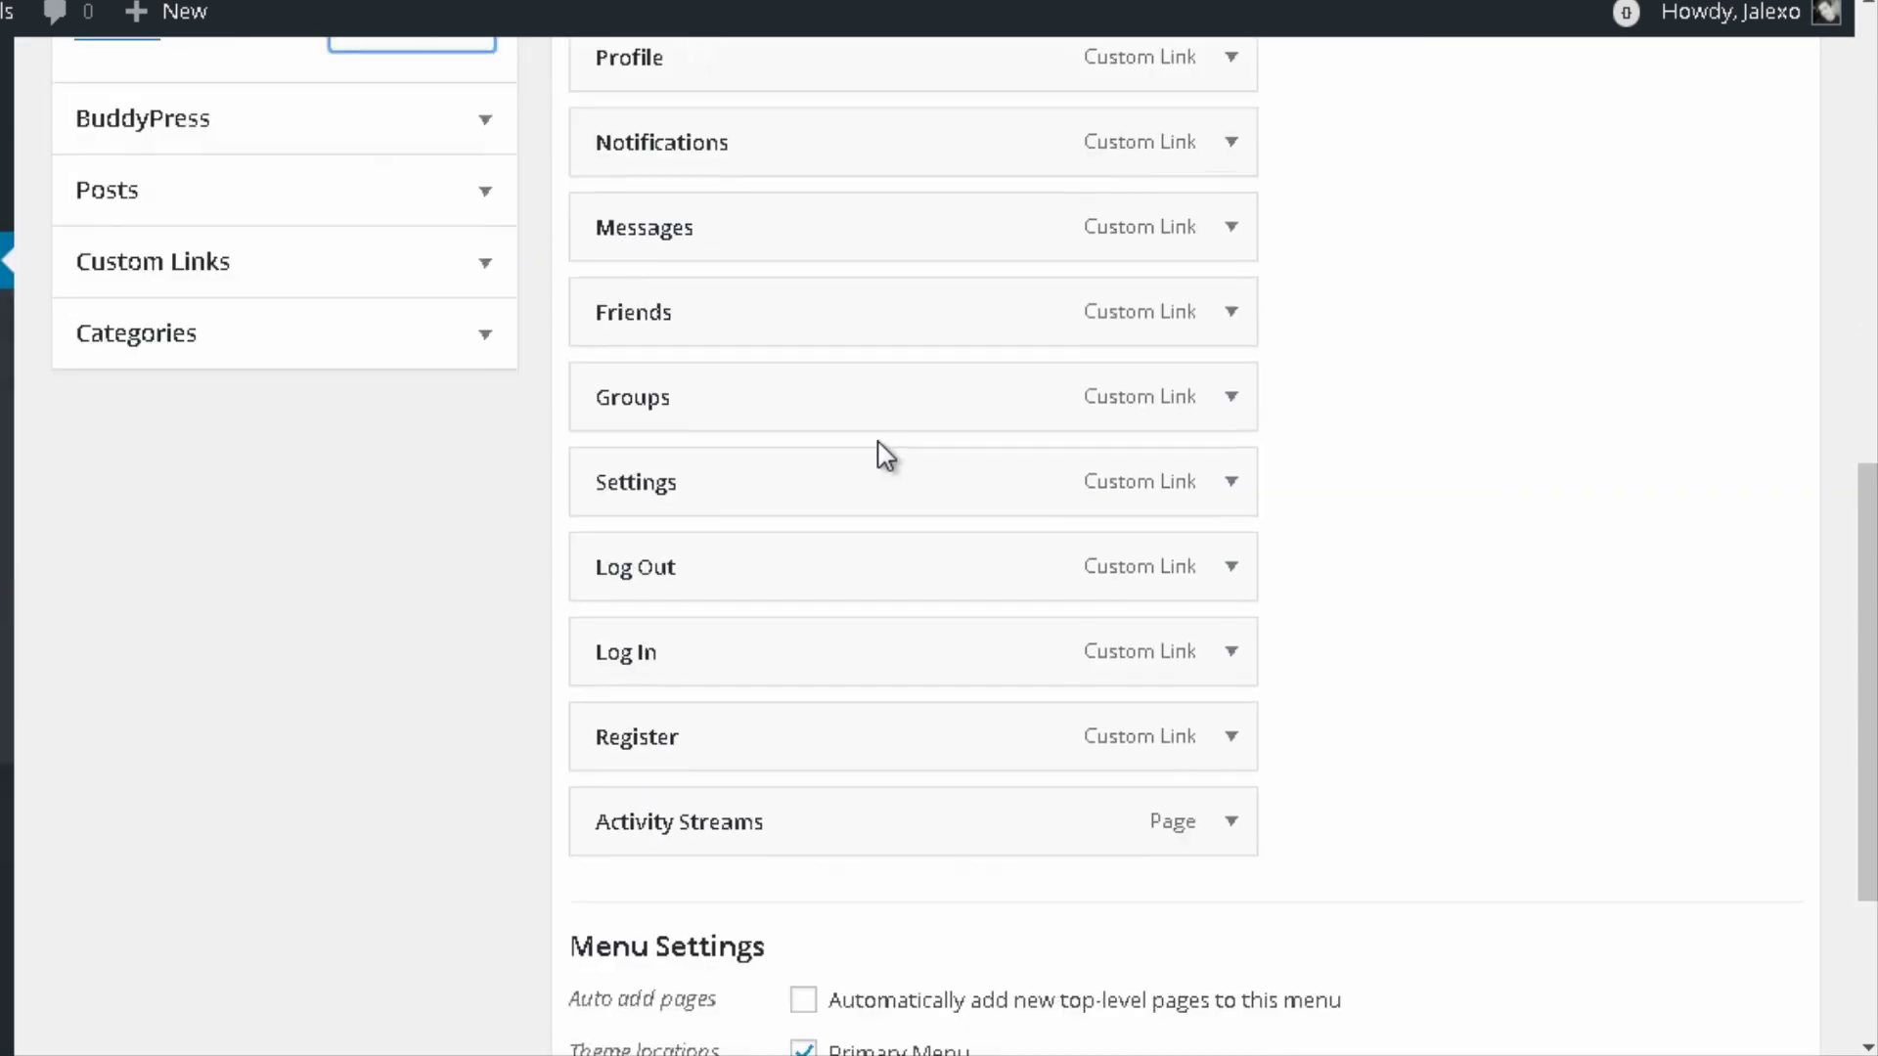
{"action": "left_click_drag", "start_coordinate": [701, 649], "coordinate": [759, 298]}
- Save Main Menu and reload the live site's activity page to see it
{"action": "scroll", "coordinate": [1421, 277], "scroll_direction": "down", "scroll_amount": 5}
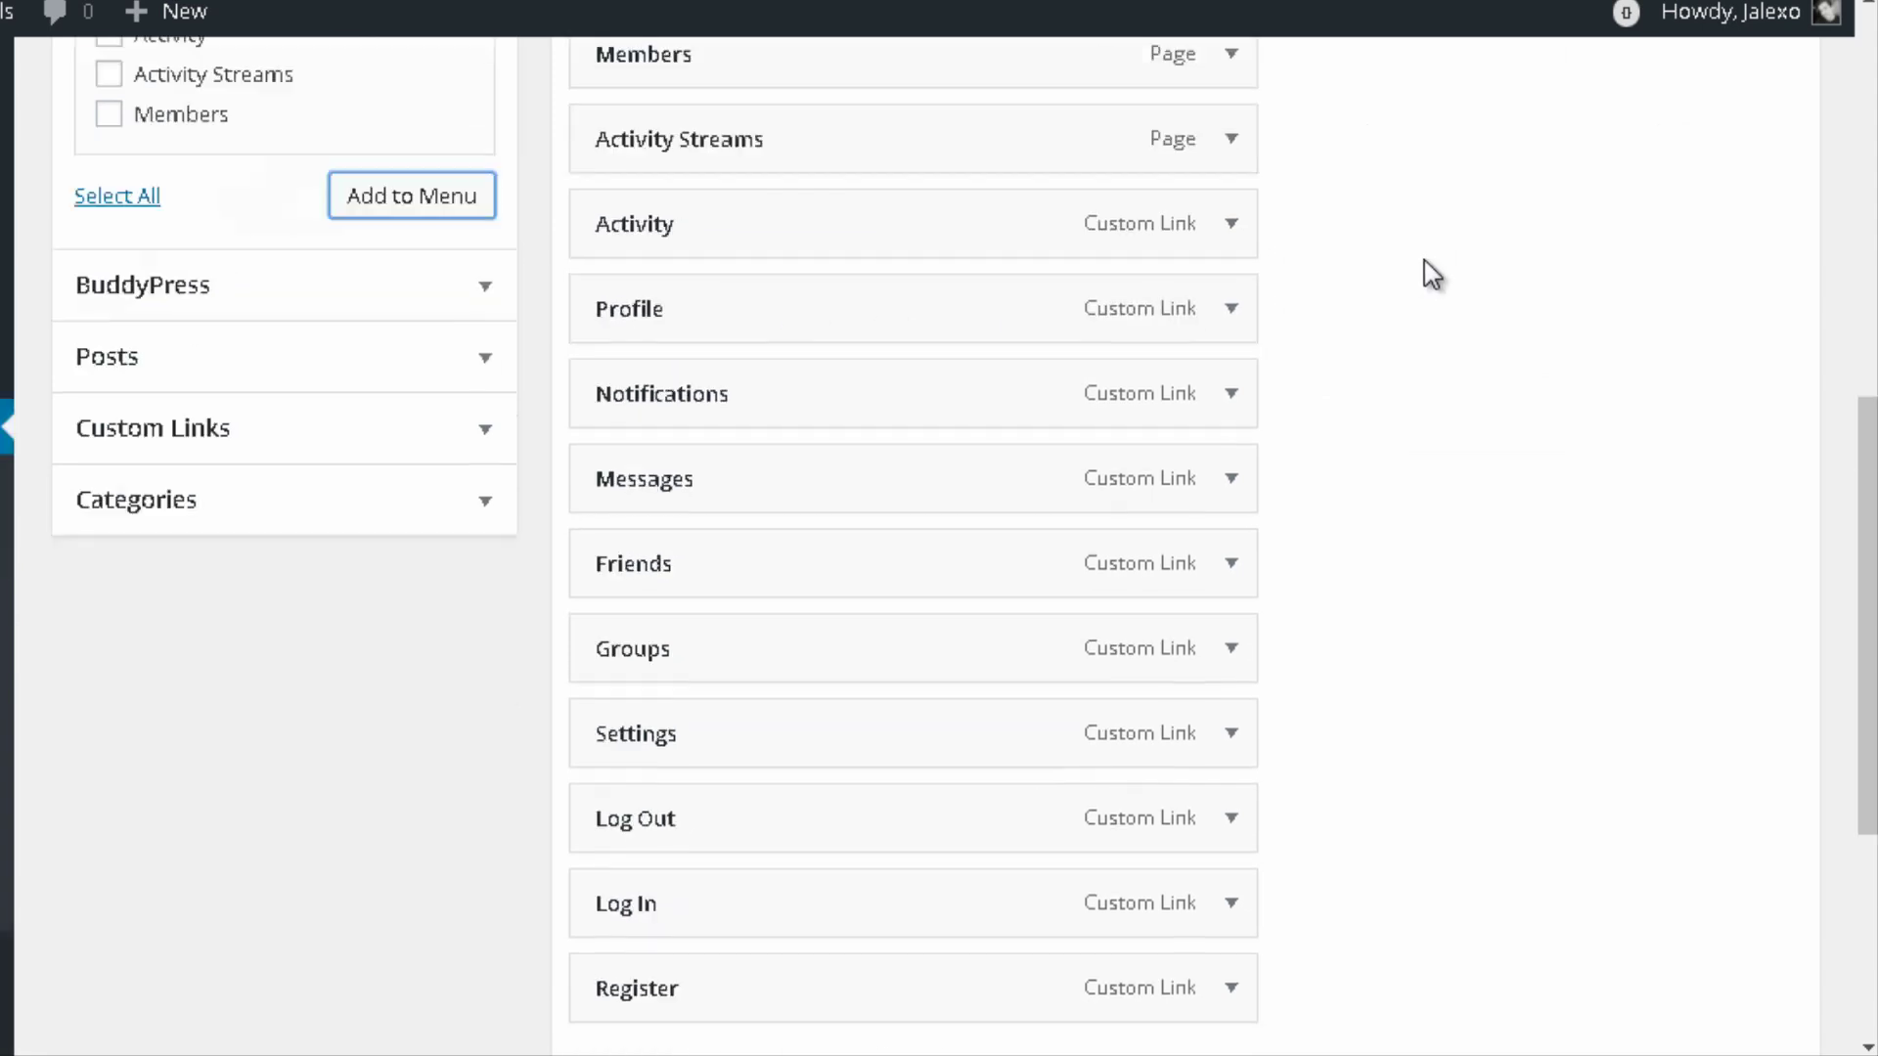
{"action": "scroll", "coordinate": [1423, 282], "scroll_direction": "down", "scroll_amount": 2}
{"action": "left_click", "coordinate": [1729, 890]}
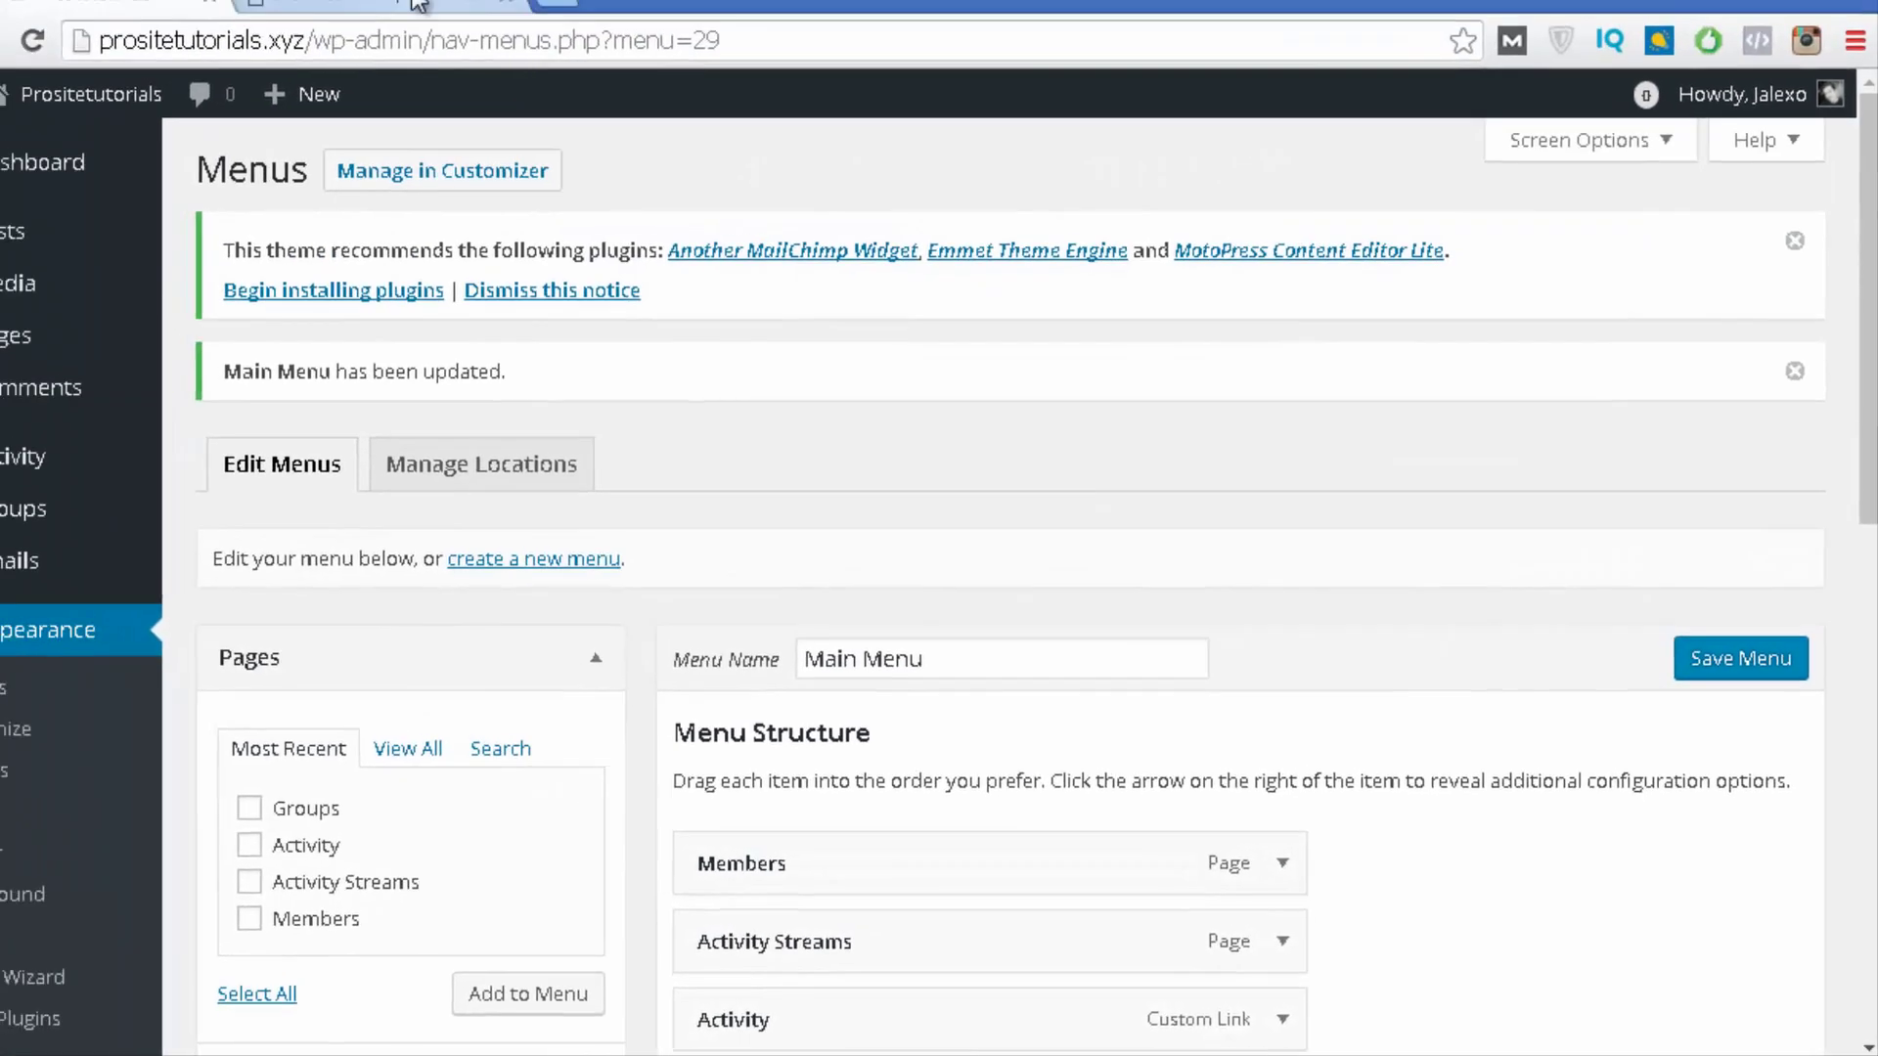
{"action": "left_click", "coordinate": [440, 39]}
{"action": "left_click", "coordinate": [113, 82]}
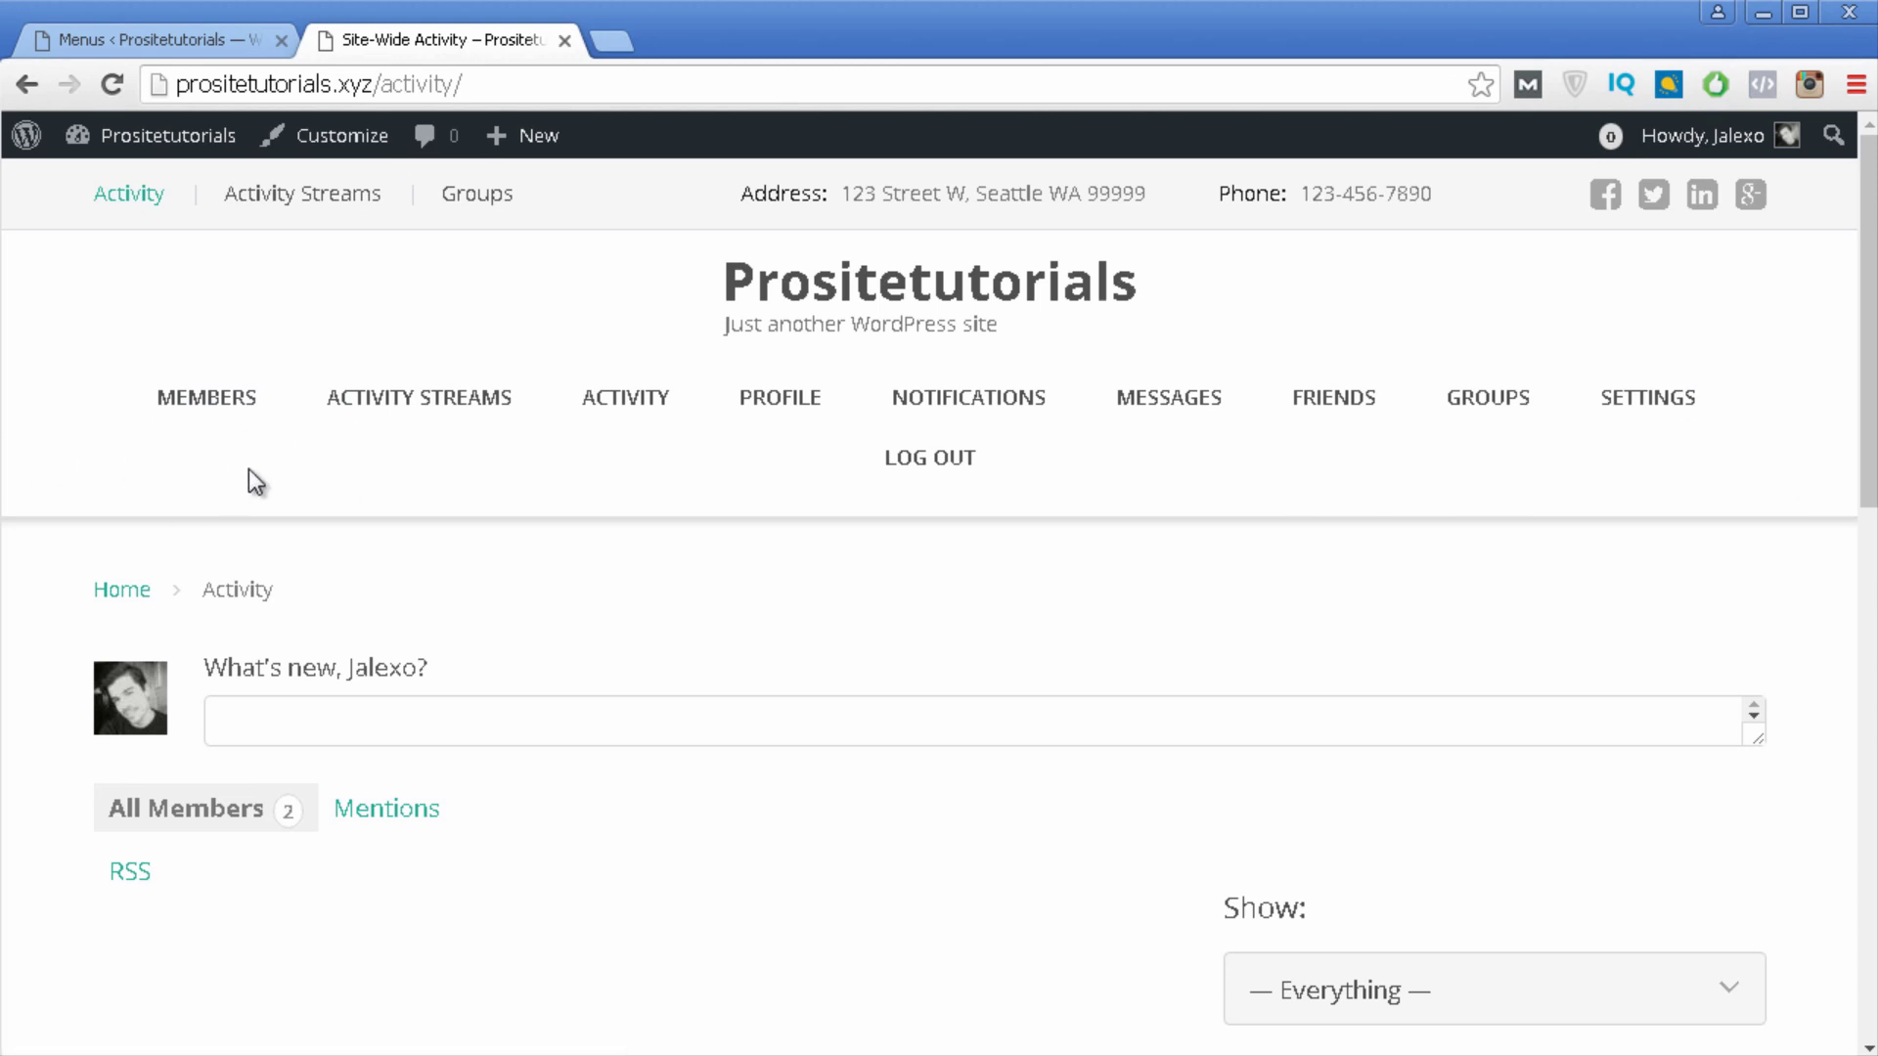
- Scroll through the live site's activity page to check the new main menu
{"action": "scroll", "coordinate": [219, 414], "scroll_direction": "down", "scroll_amount": 2}
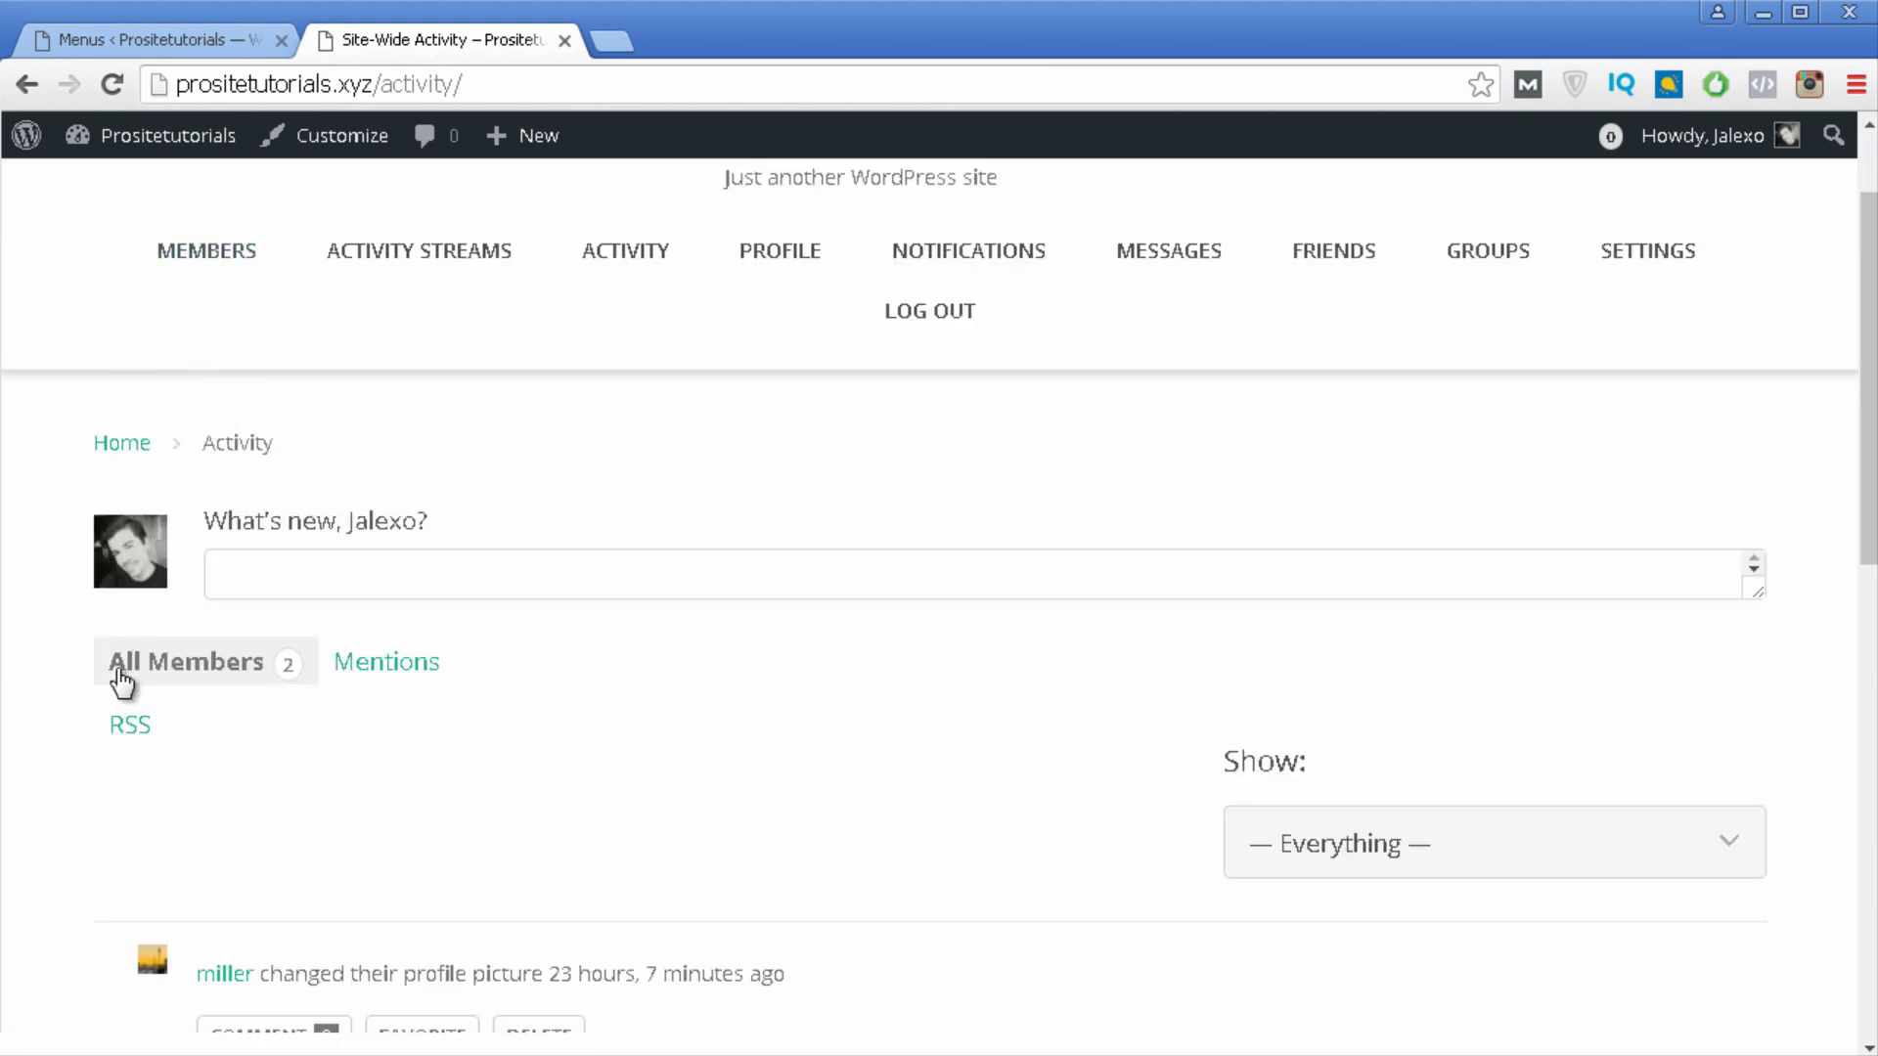
{"action": "scroll", "coordinate": [121, 682], "scroll_direction": "down", "scroll_amount": 2}
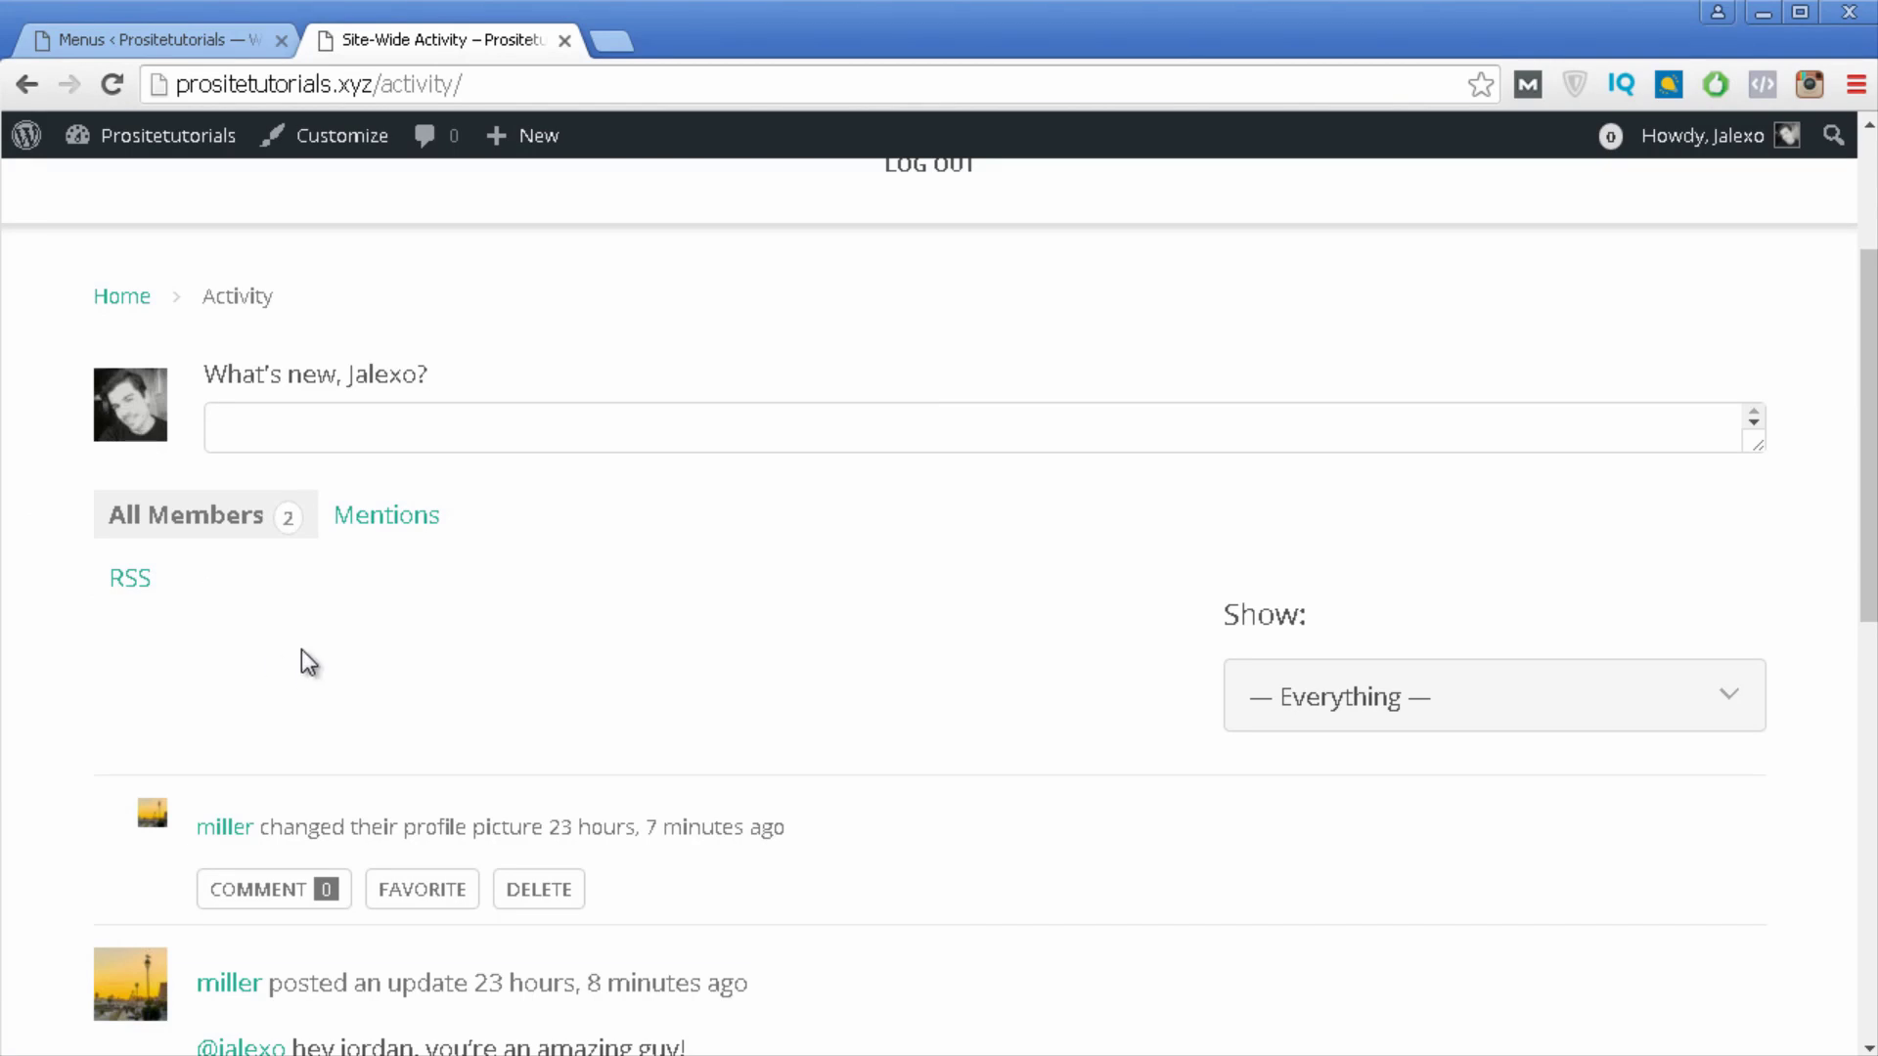
{"action": "scroll", "coordinate": [244, 633], "scroll_direction": "down", "scroll_amount": 5}
{"action": "scroll", "coordinate": [227, 555], "scroll_direction": "down", "scroll_amount": 7}
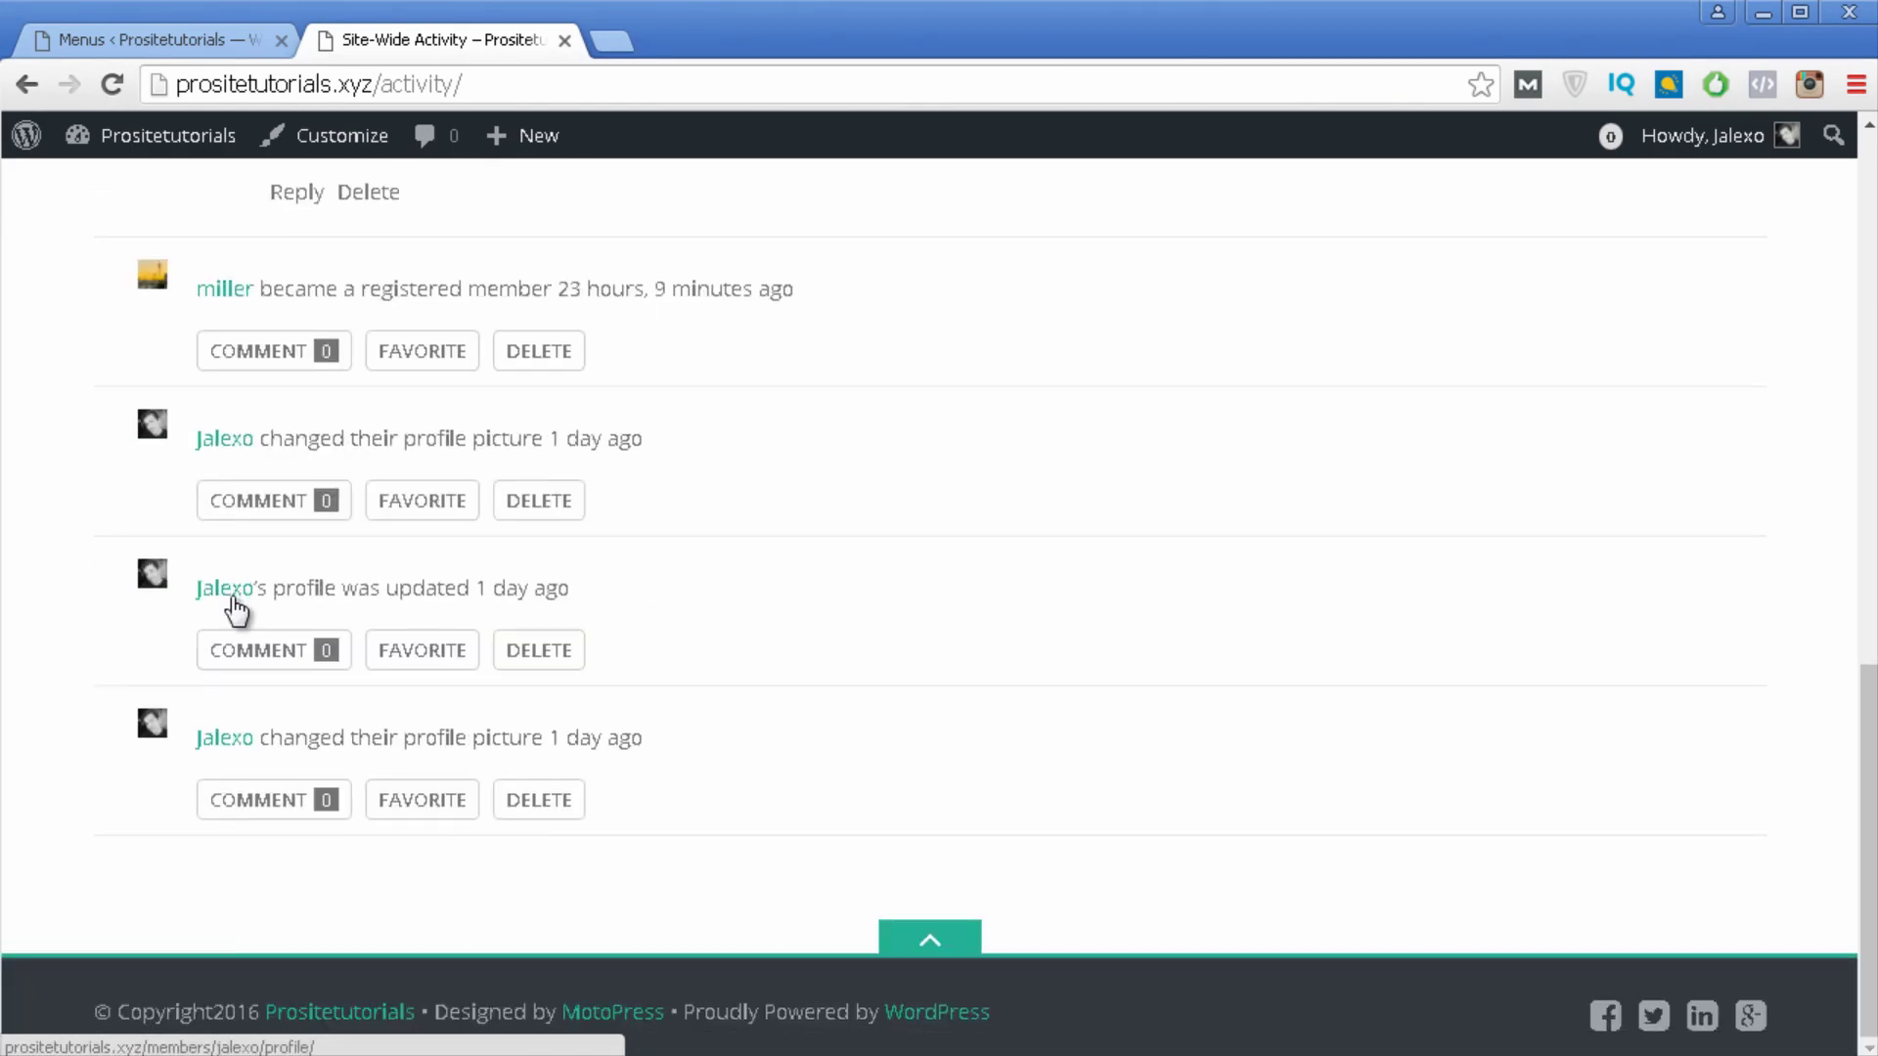
{"action": "scroll", "coordinate": [233, 598], "scroll_direction": "up", "scroll_amount": 10}
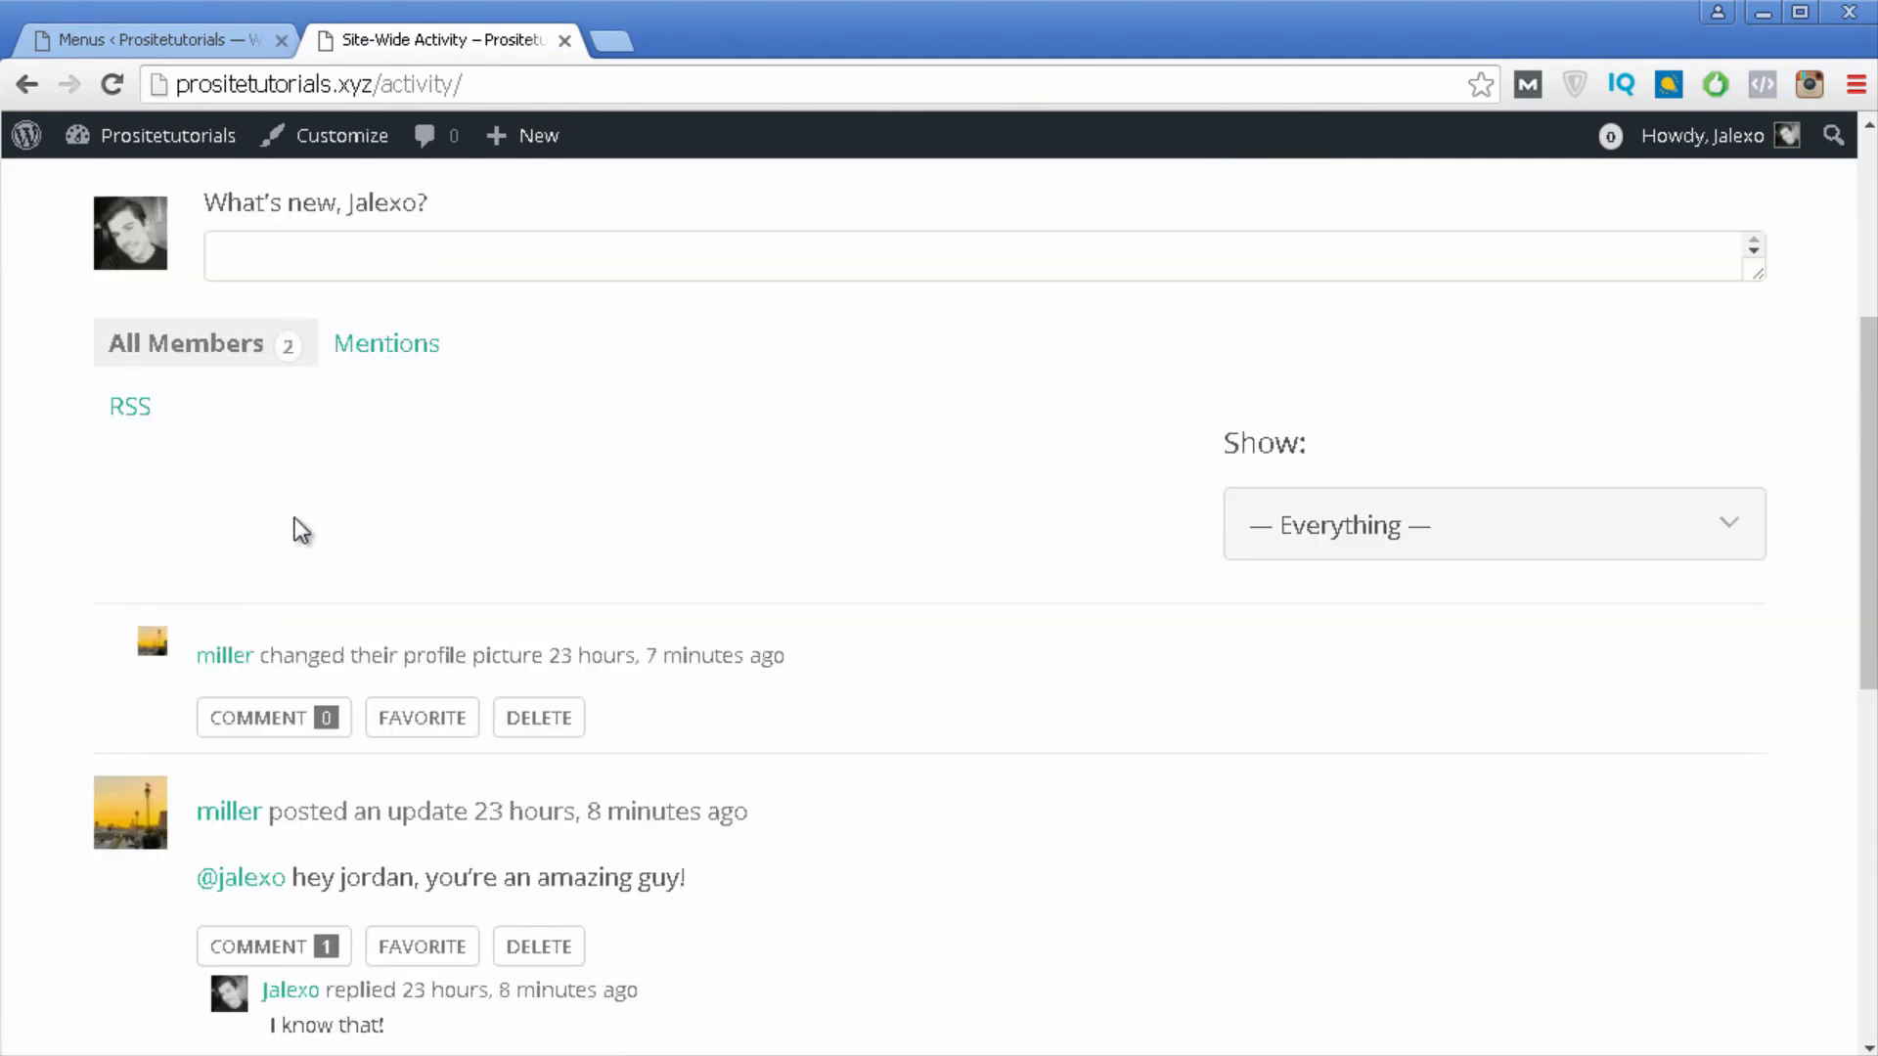
{"action": "scroll", "coordinate": [297, 528], "scroll_direction": "up", "scroll_amount": 5}
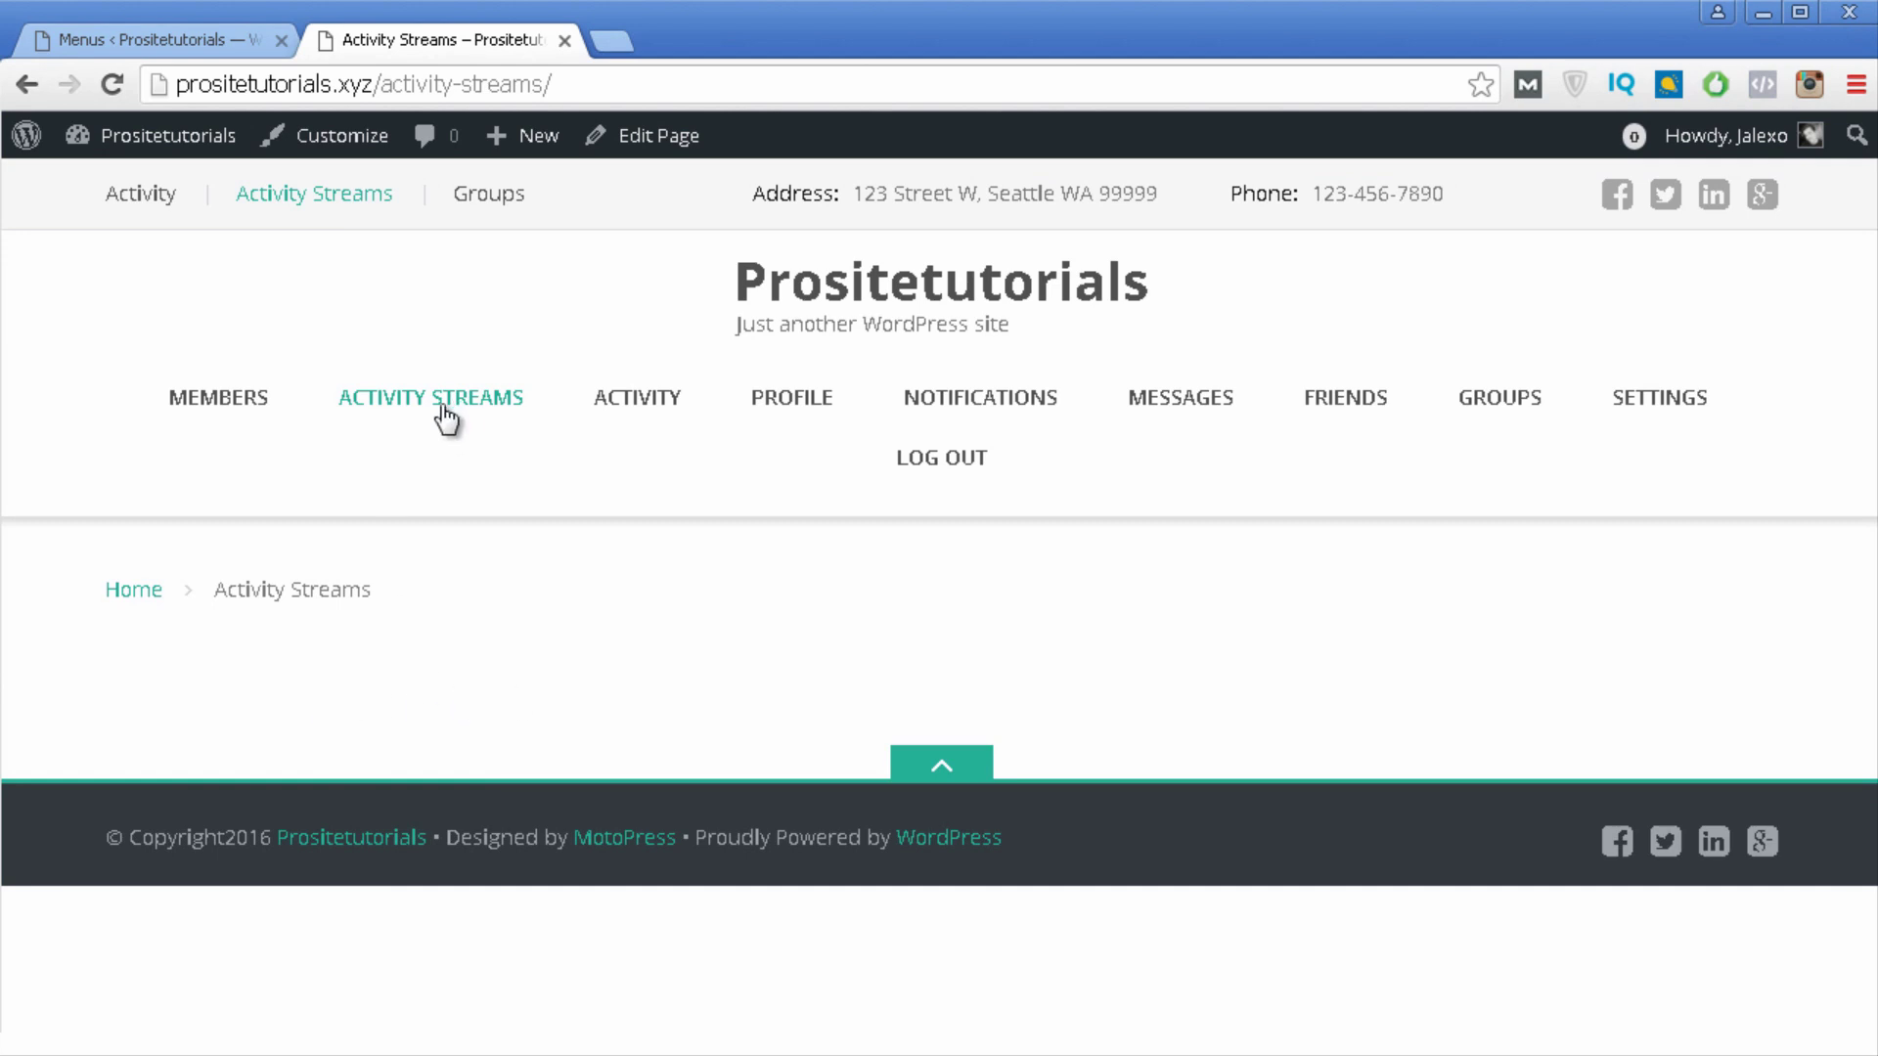
- Open the member's profile page from the new site menu and look it over
{"action": "left_click", "coordinate": [665, 413]}
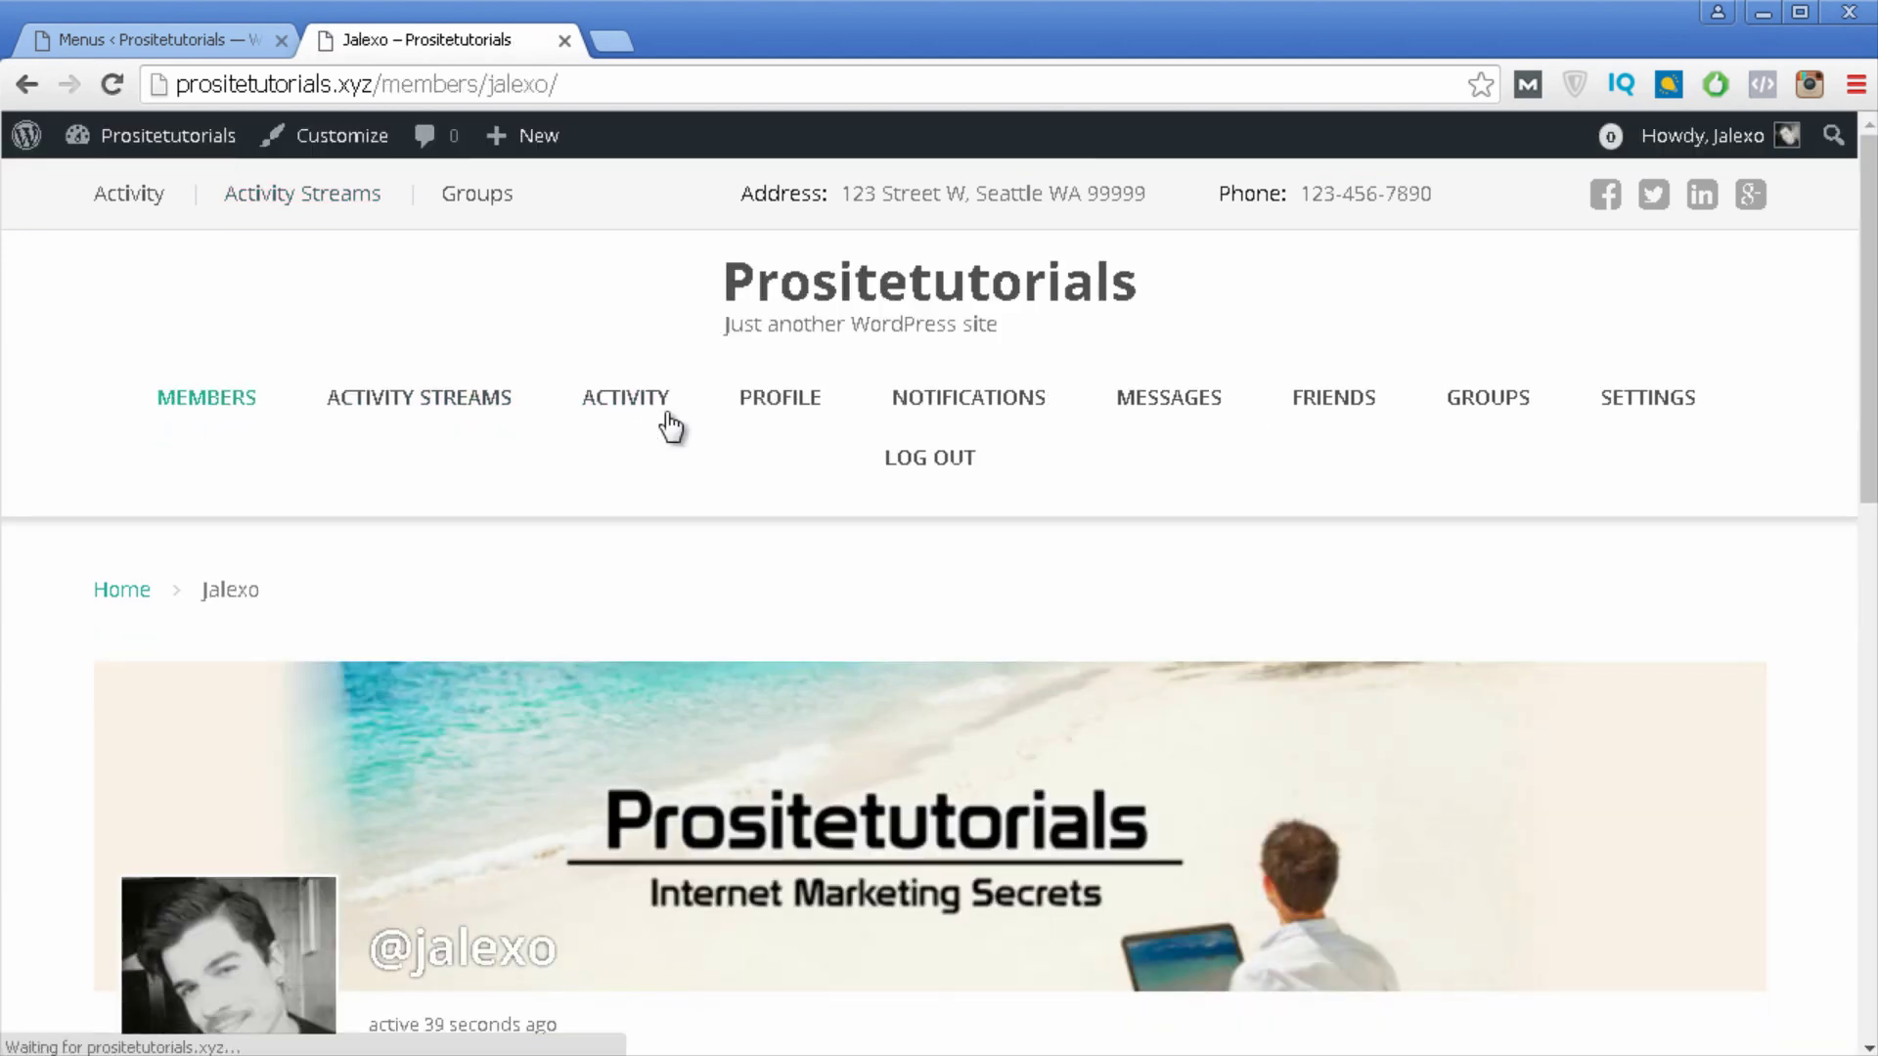
{"action": "scroll", "coordinate": [648, 544], "scroll_direction": "down", "scroll_amount": 2}
{"action": "scroll", "coordinate": [566, 684], "scroll_direction": "down", "scroll_amount": 4}
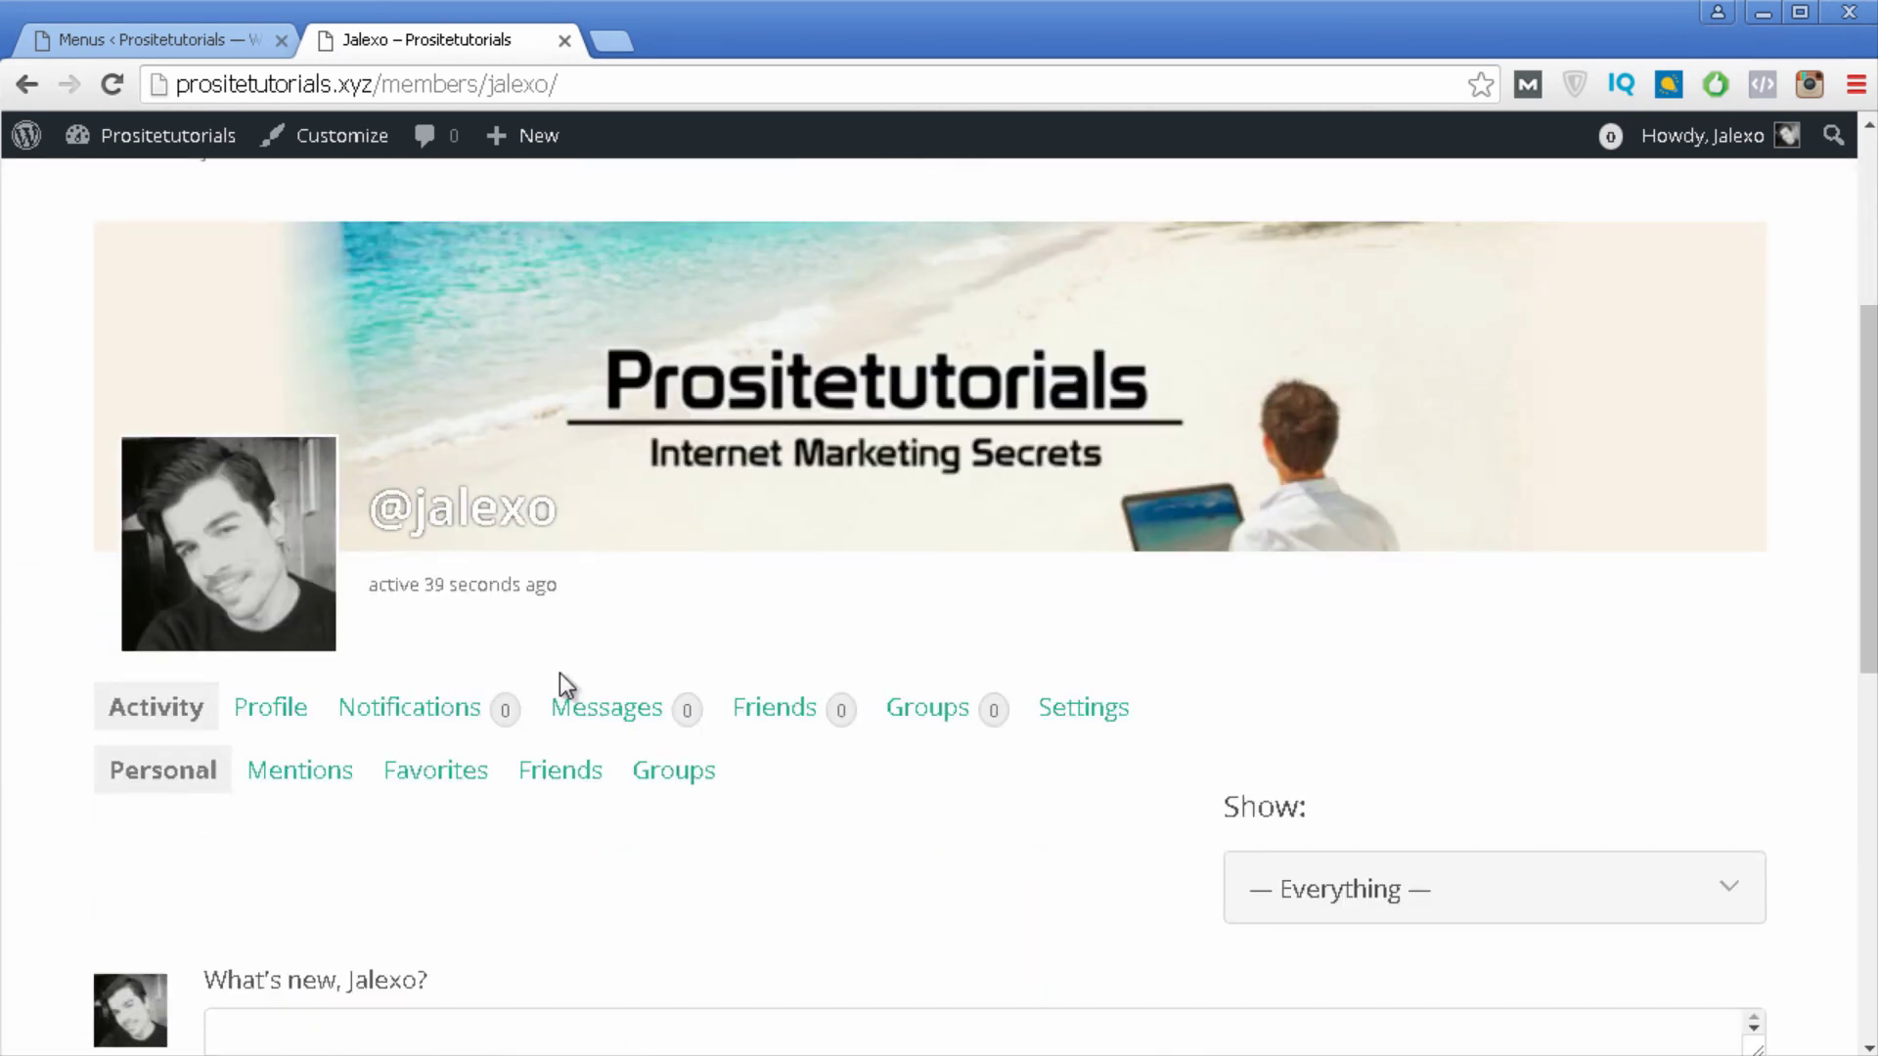
{"action": "scroll", "coordinate": [542, 675], "scroll_direction": "down", "scroll_amount": 6}
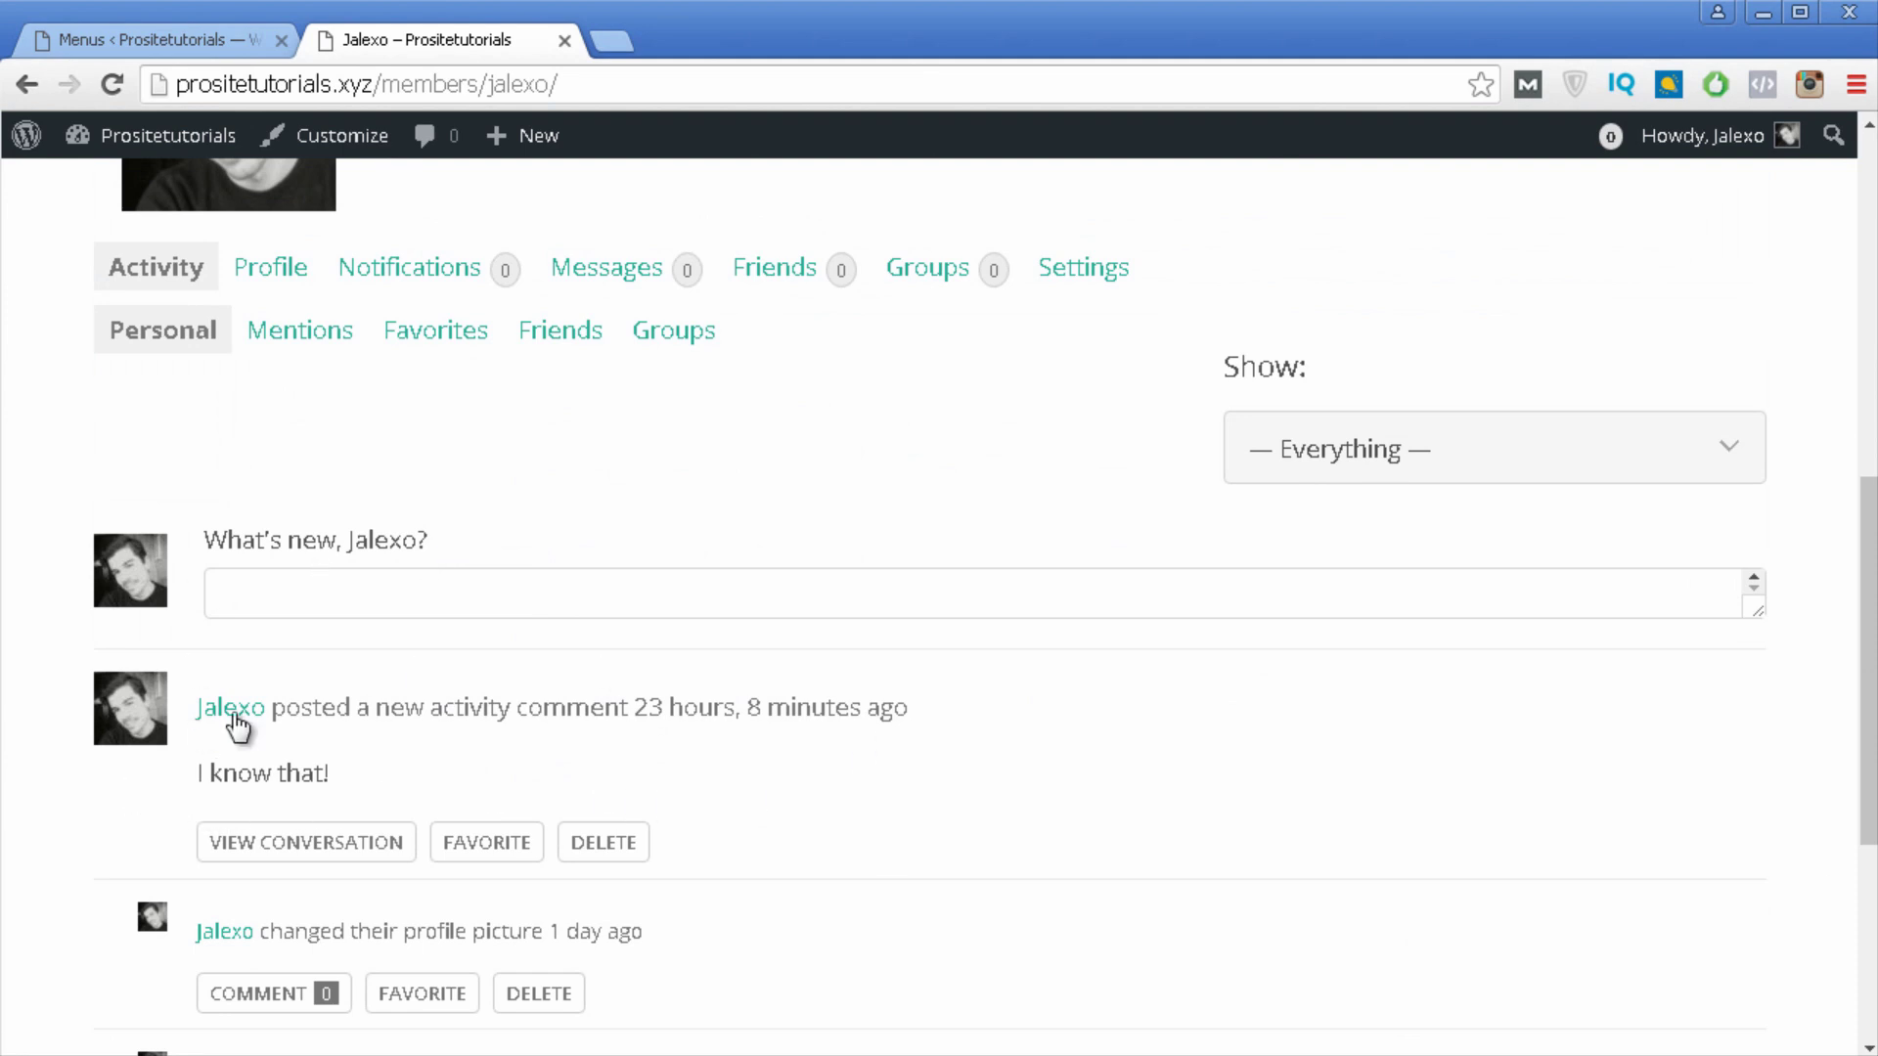
{"action": "scroll", "coordinate": [625, 865], "scroll_direction": "up", "scroll_amount": 10}
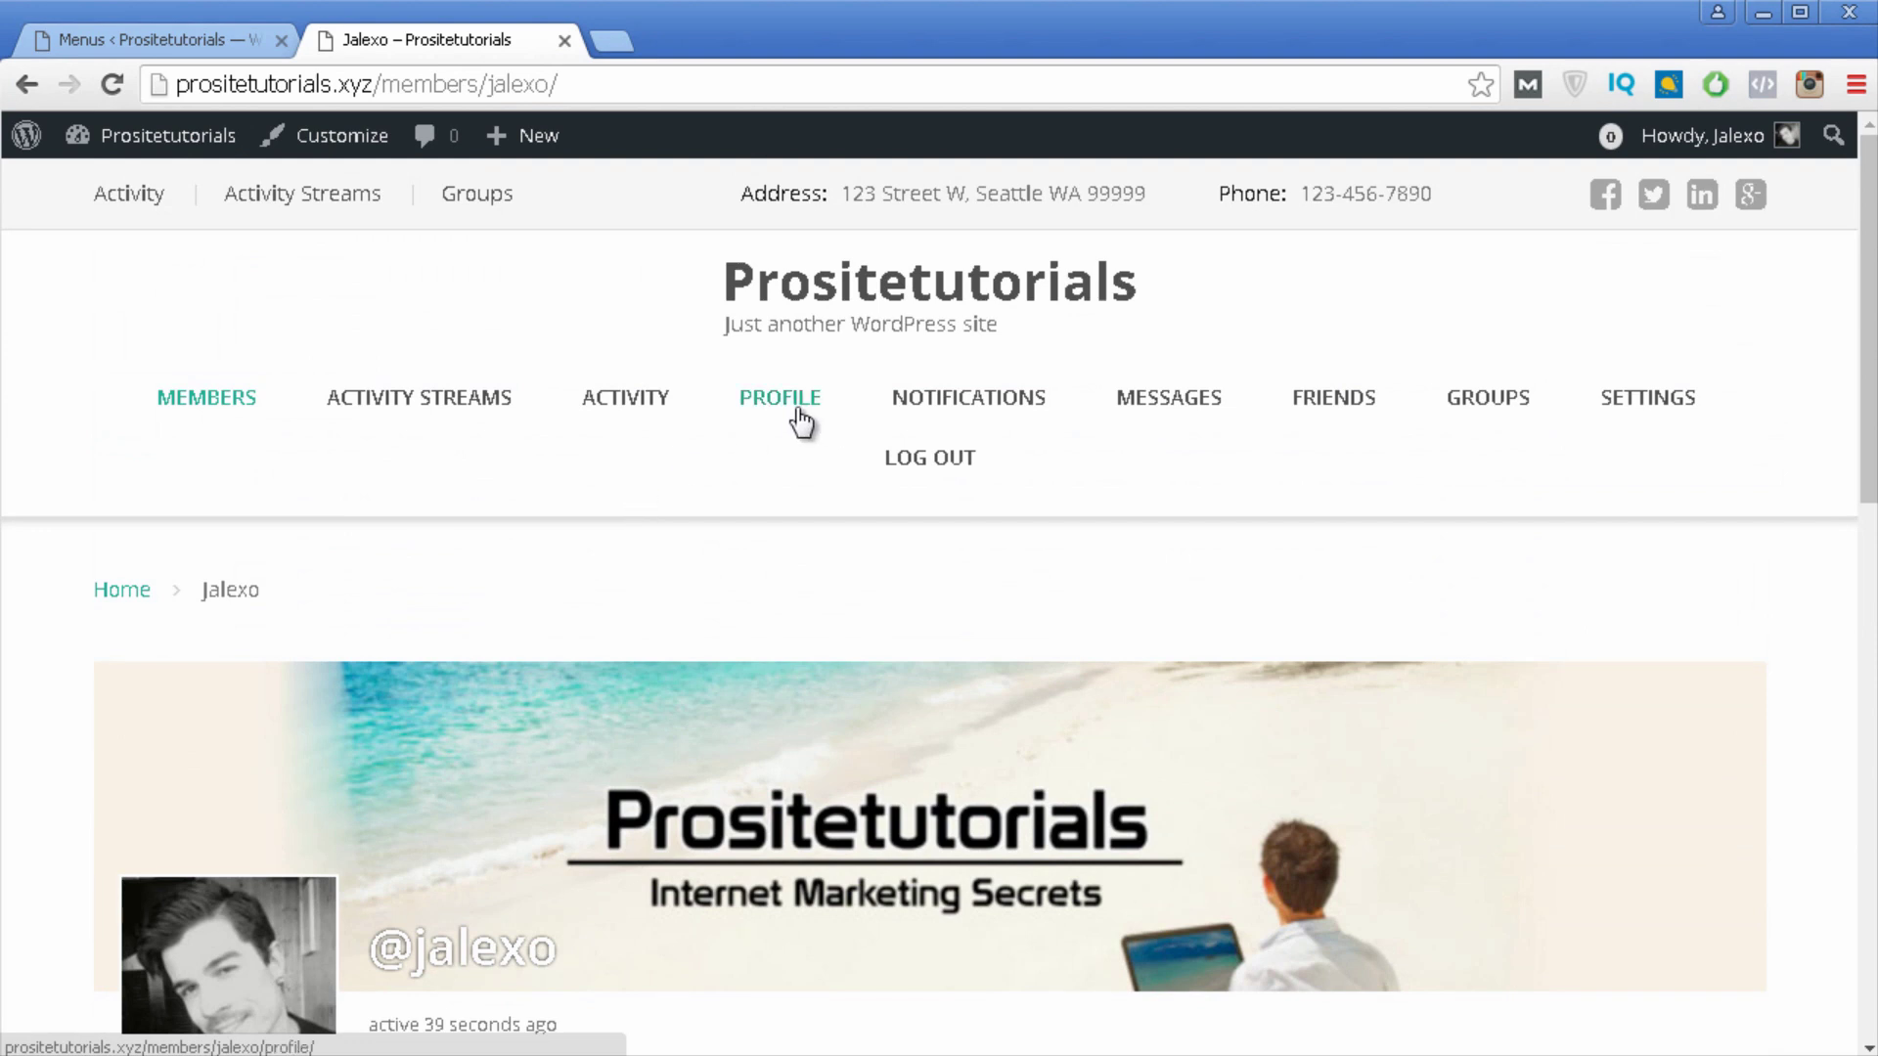
{"action": "left_click", "coordinate": [798, 415]}
{"action": "scroll", "coordinate": [770, 606], "scroll_direction": "down", "scroll_amount": 6}
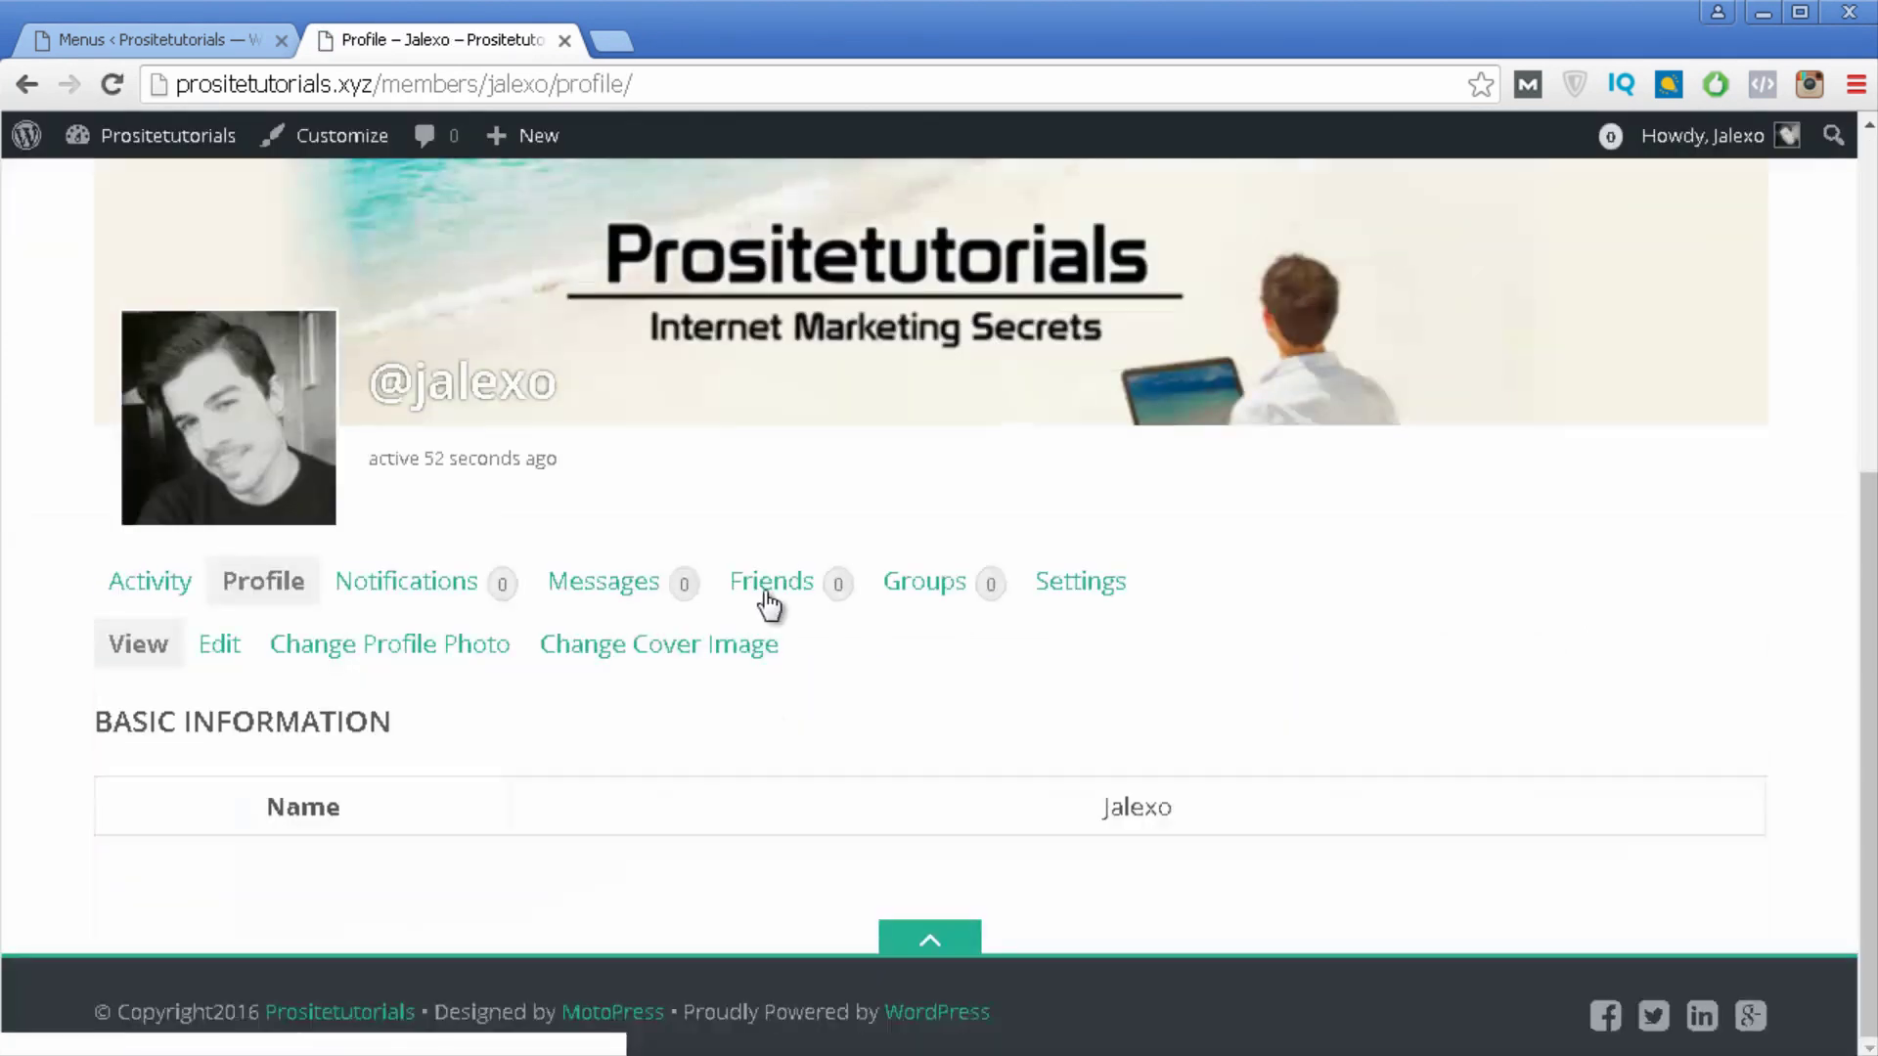
{"action": "scroll", "coordinate": [574, 515], "scroll_direction": "up", "scroll_amount": 2}
{"action": "scroll", "coordinate": [417, 507], "scroll_direction": "down", "scroll_amount": 2}
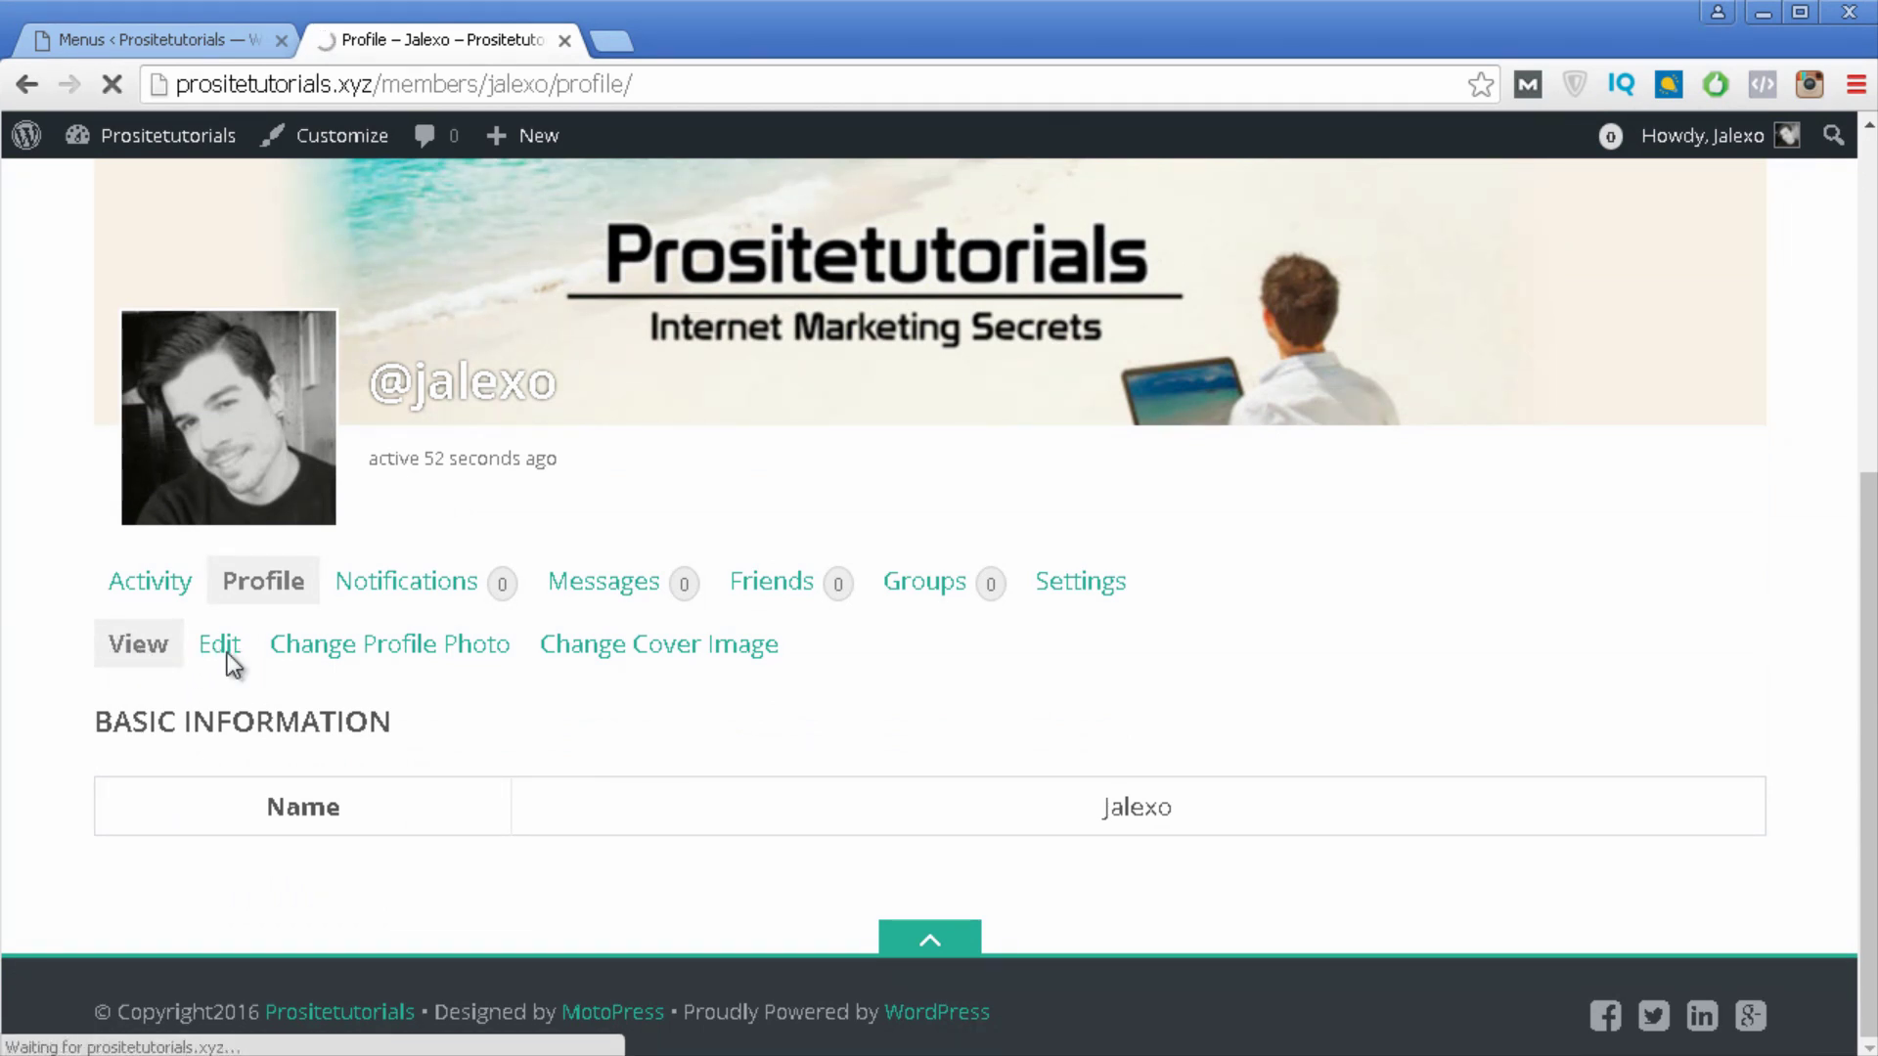
{"action": "scroll", "coordinate": [227, 653], "scroll_direction": "down", "scroll_amount": 7}
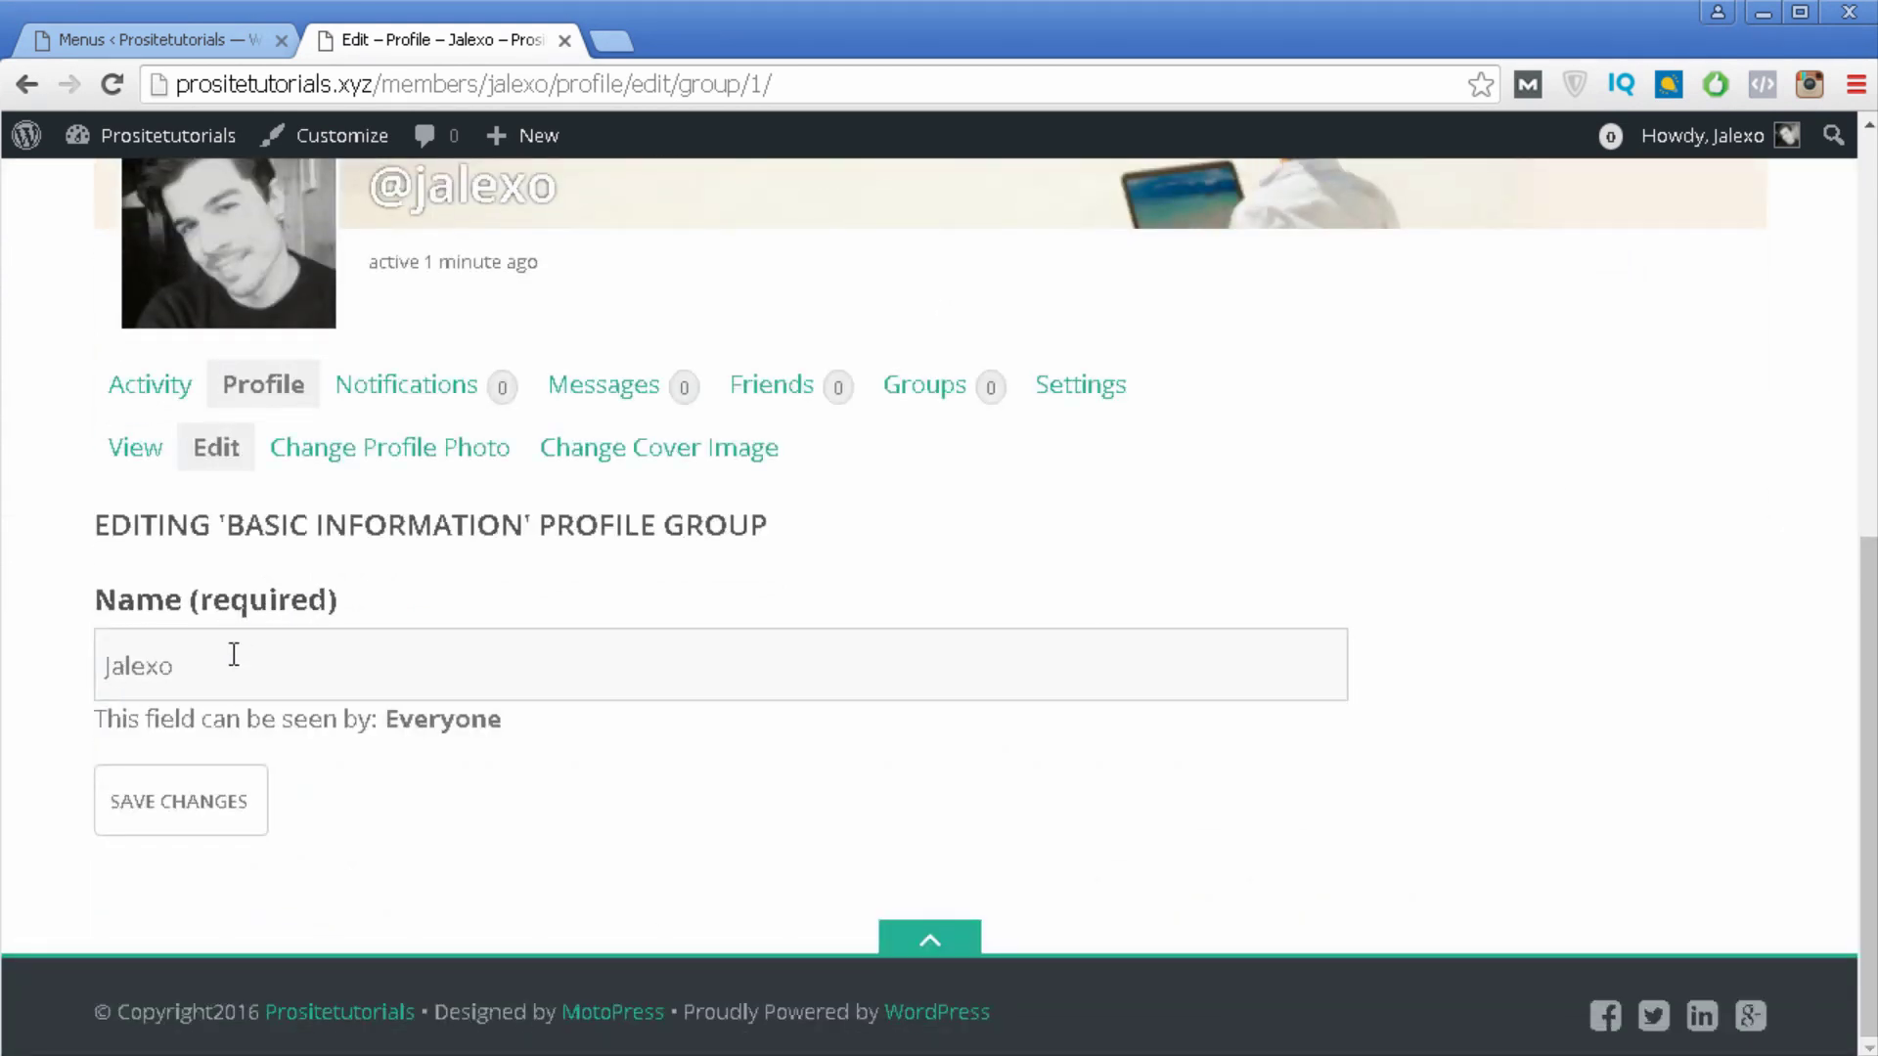
- Open Change Profile Photo and cancel the file picker without choosing an image
{"action": "left_click", "coordinate": [398, 458]}
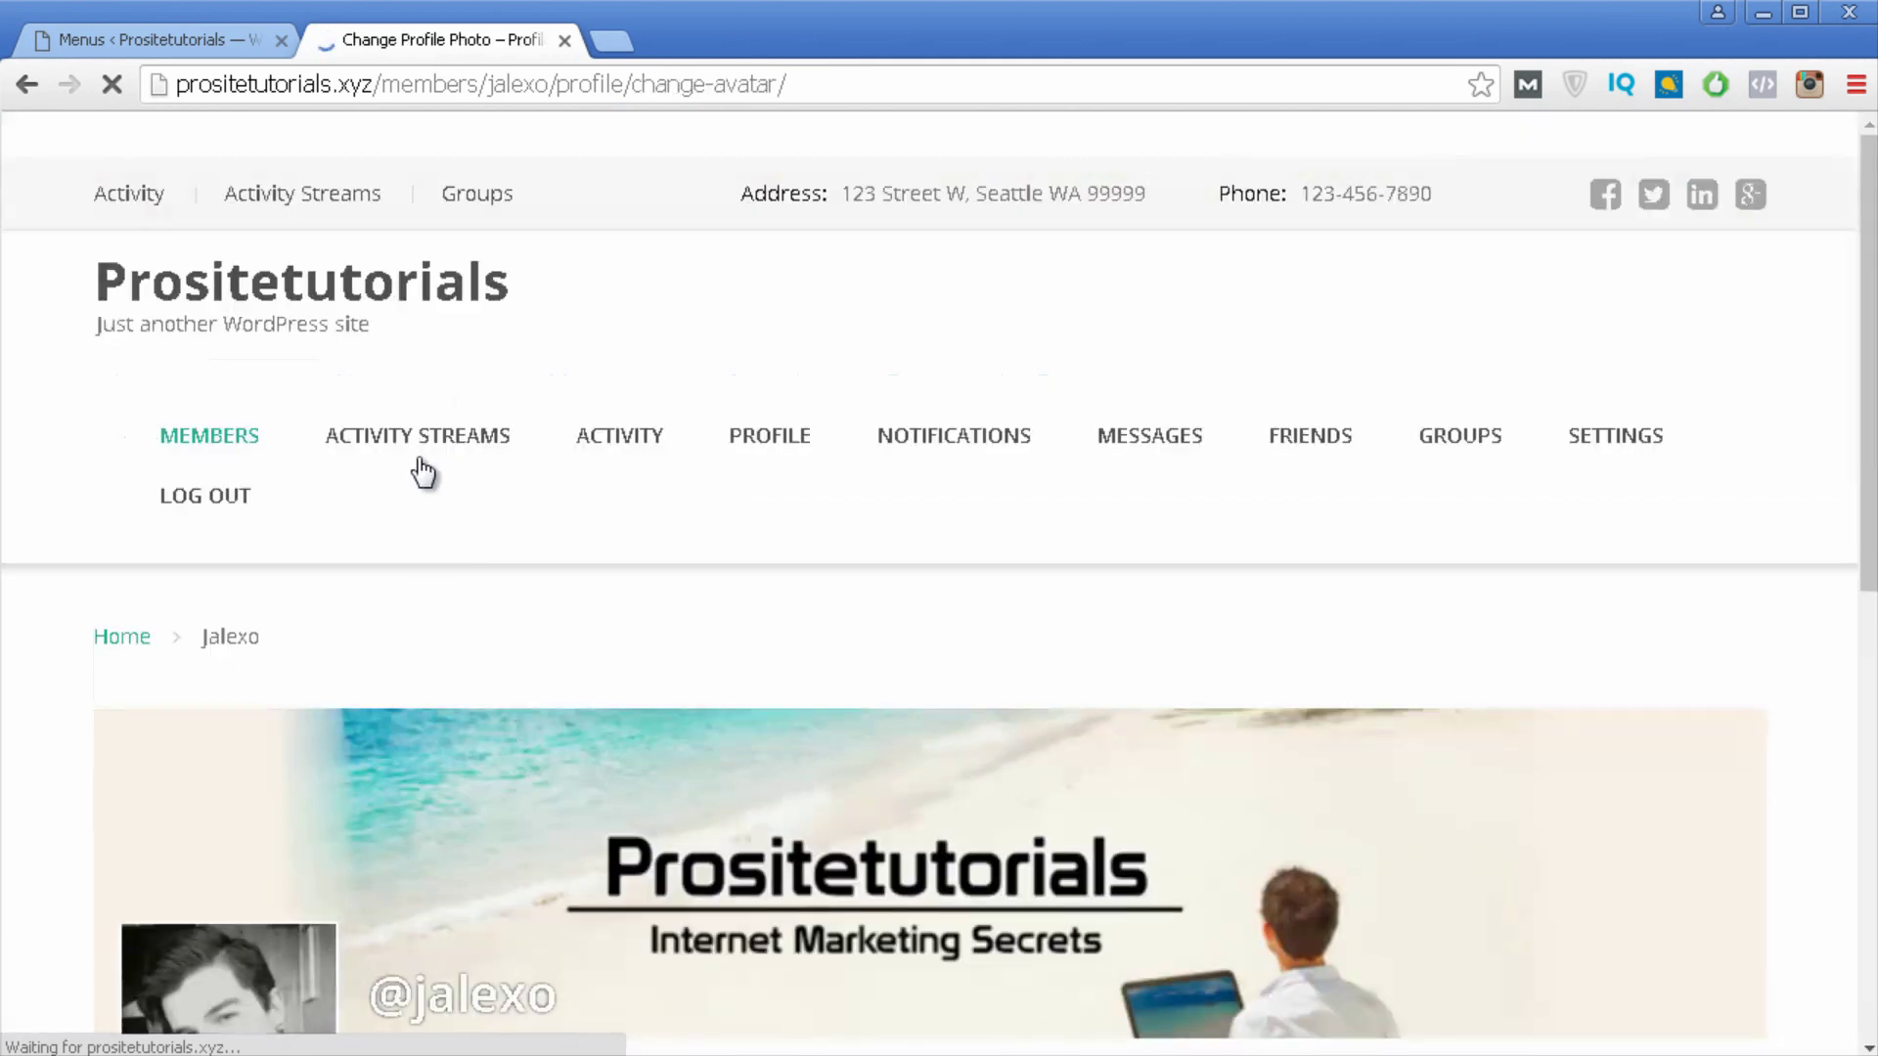
{"action": "scroll", "coordinate": [524, 493], "scroll_direction": "down", "scroll_amount": 4}
{"action": "scroll", "coordinate": [521, 494], "scroll_direction": "down", "scroll_amount": 4}
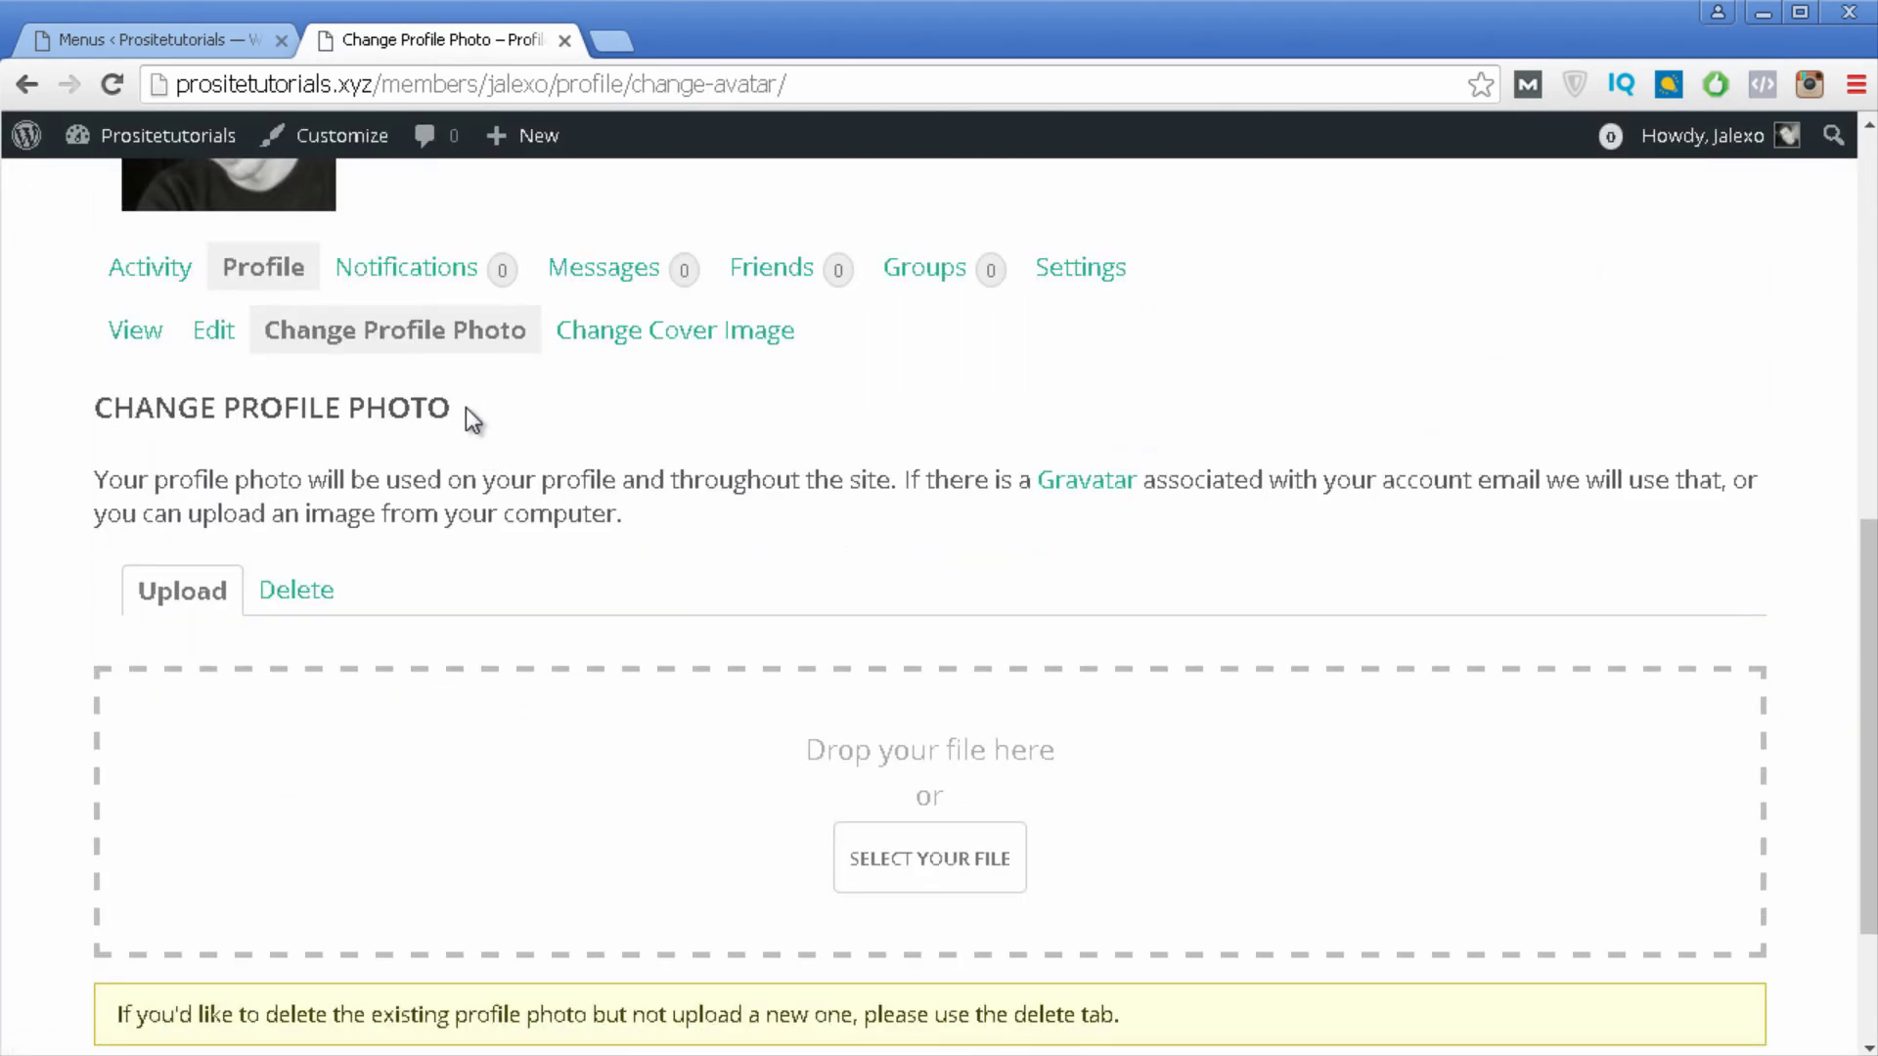
{"action": "scroll", "coordinate": [470, 411], "scroll_direction": "up", "scroll_amount": 3}
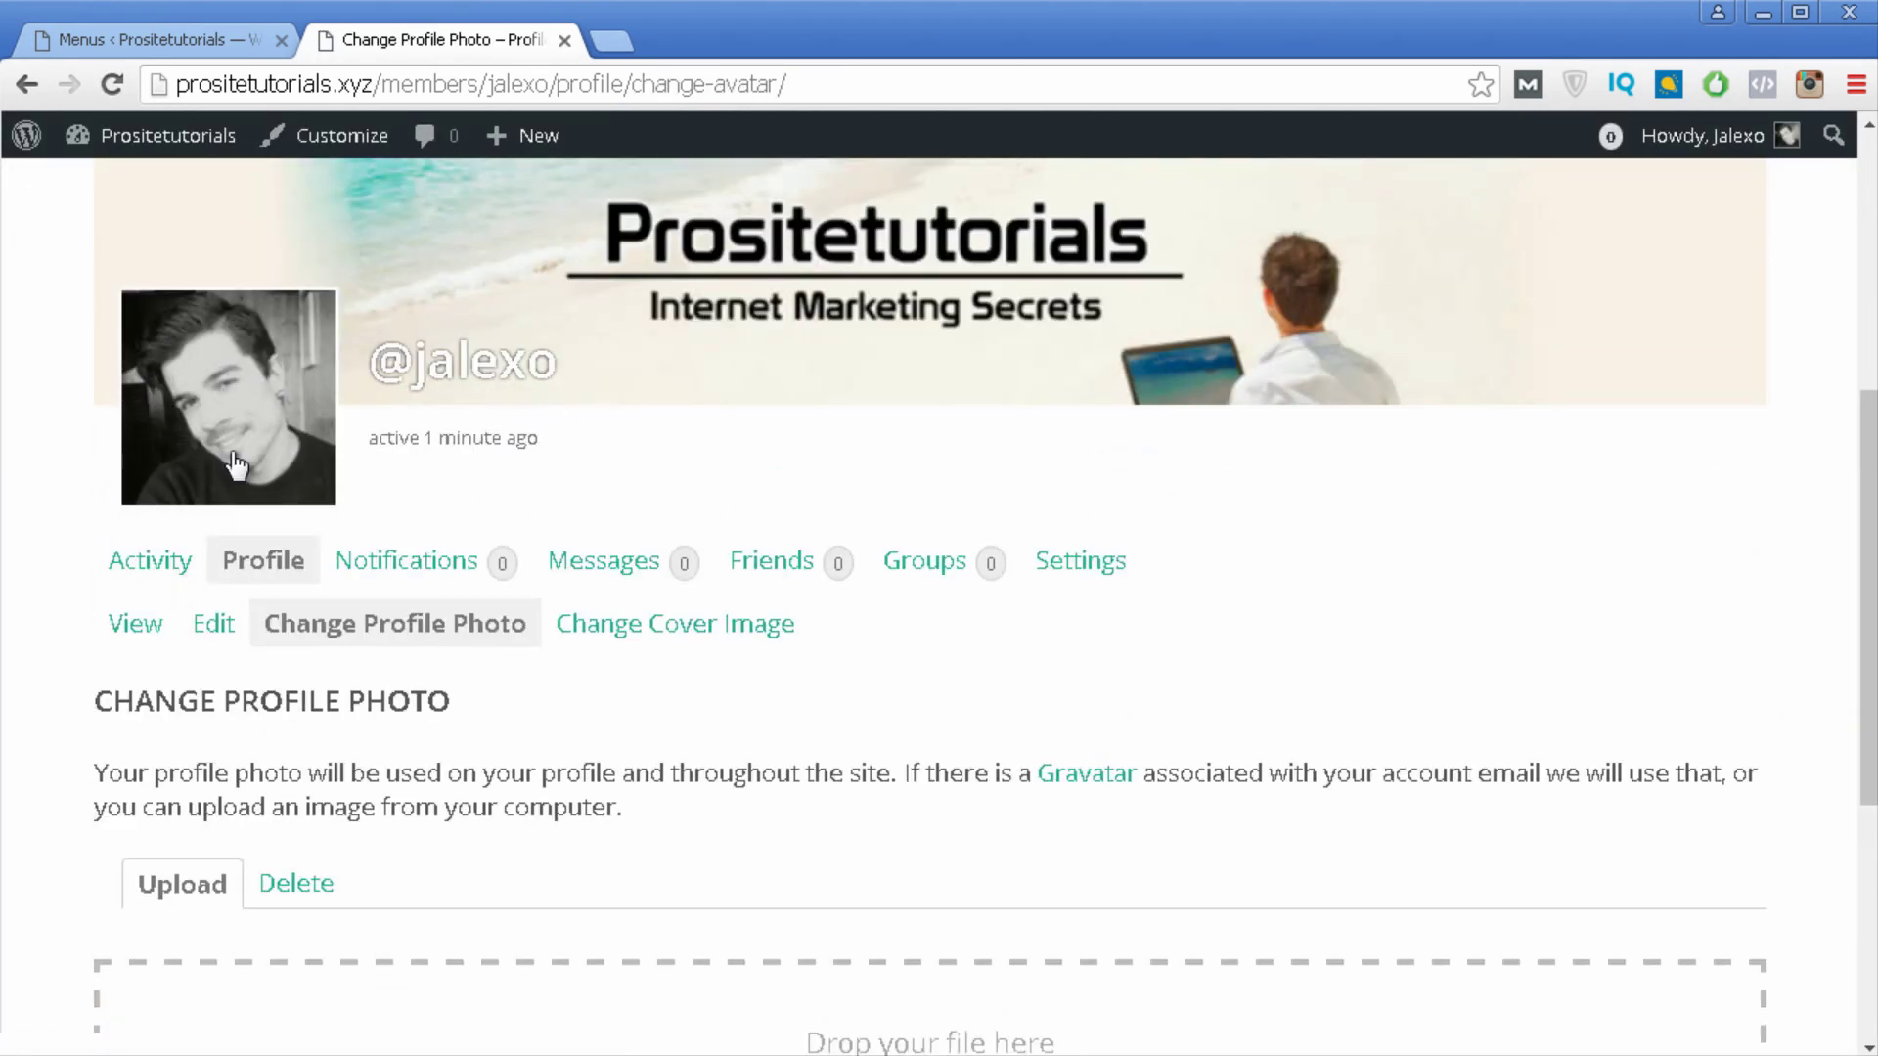
{"action": "scroll", "coordinate": [620, 577], "scroll_direction": "down", "scroll_amount": 3}
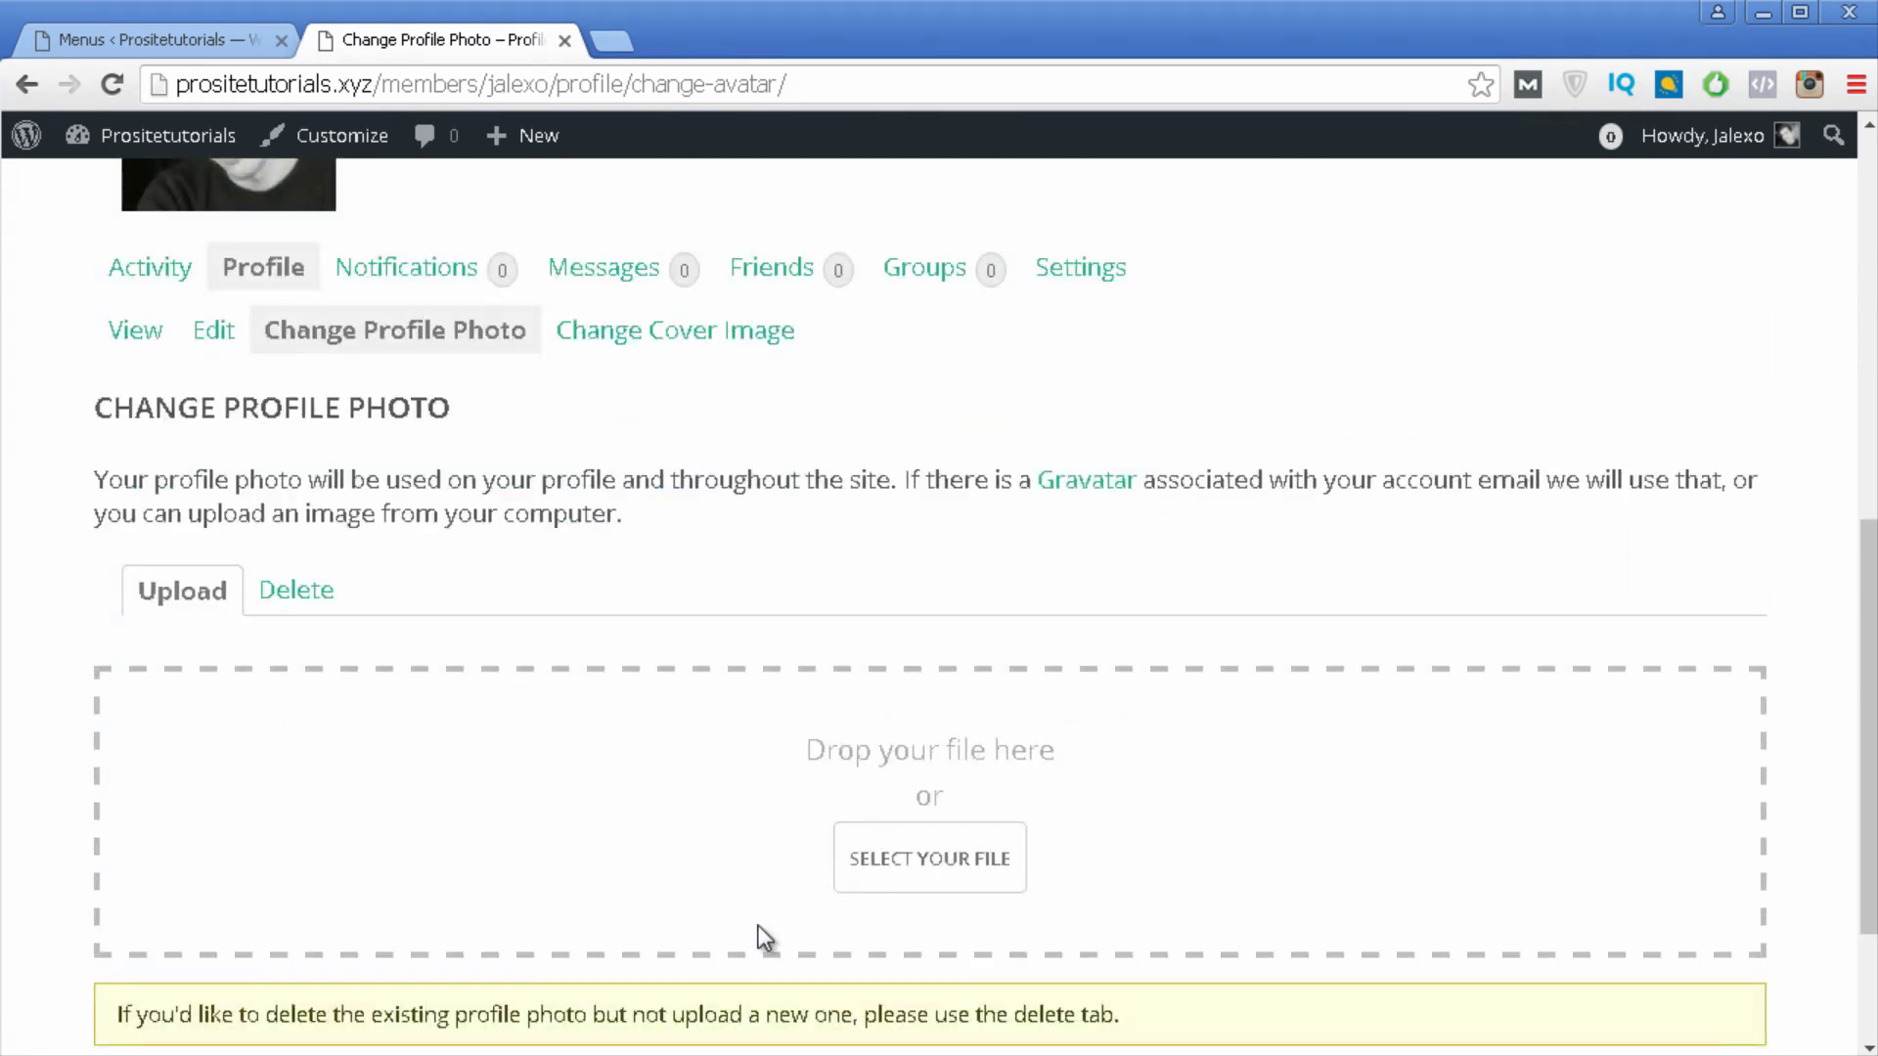
{"action": "left_click", "coordinate": [913, 863]}
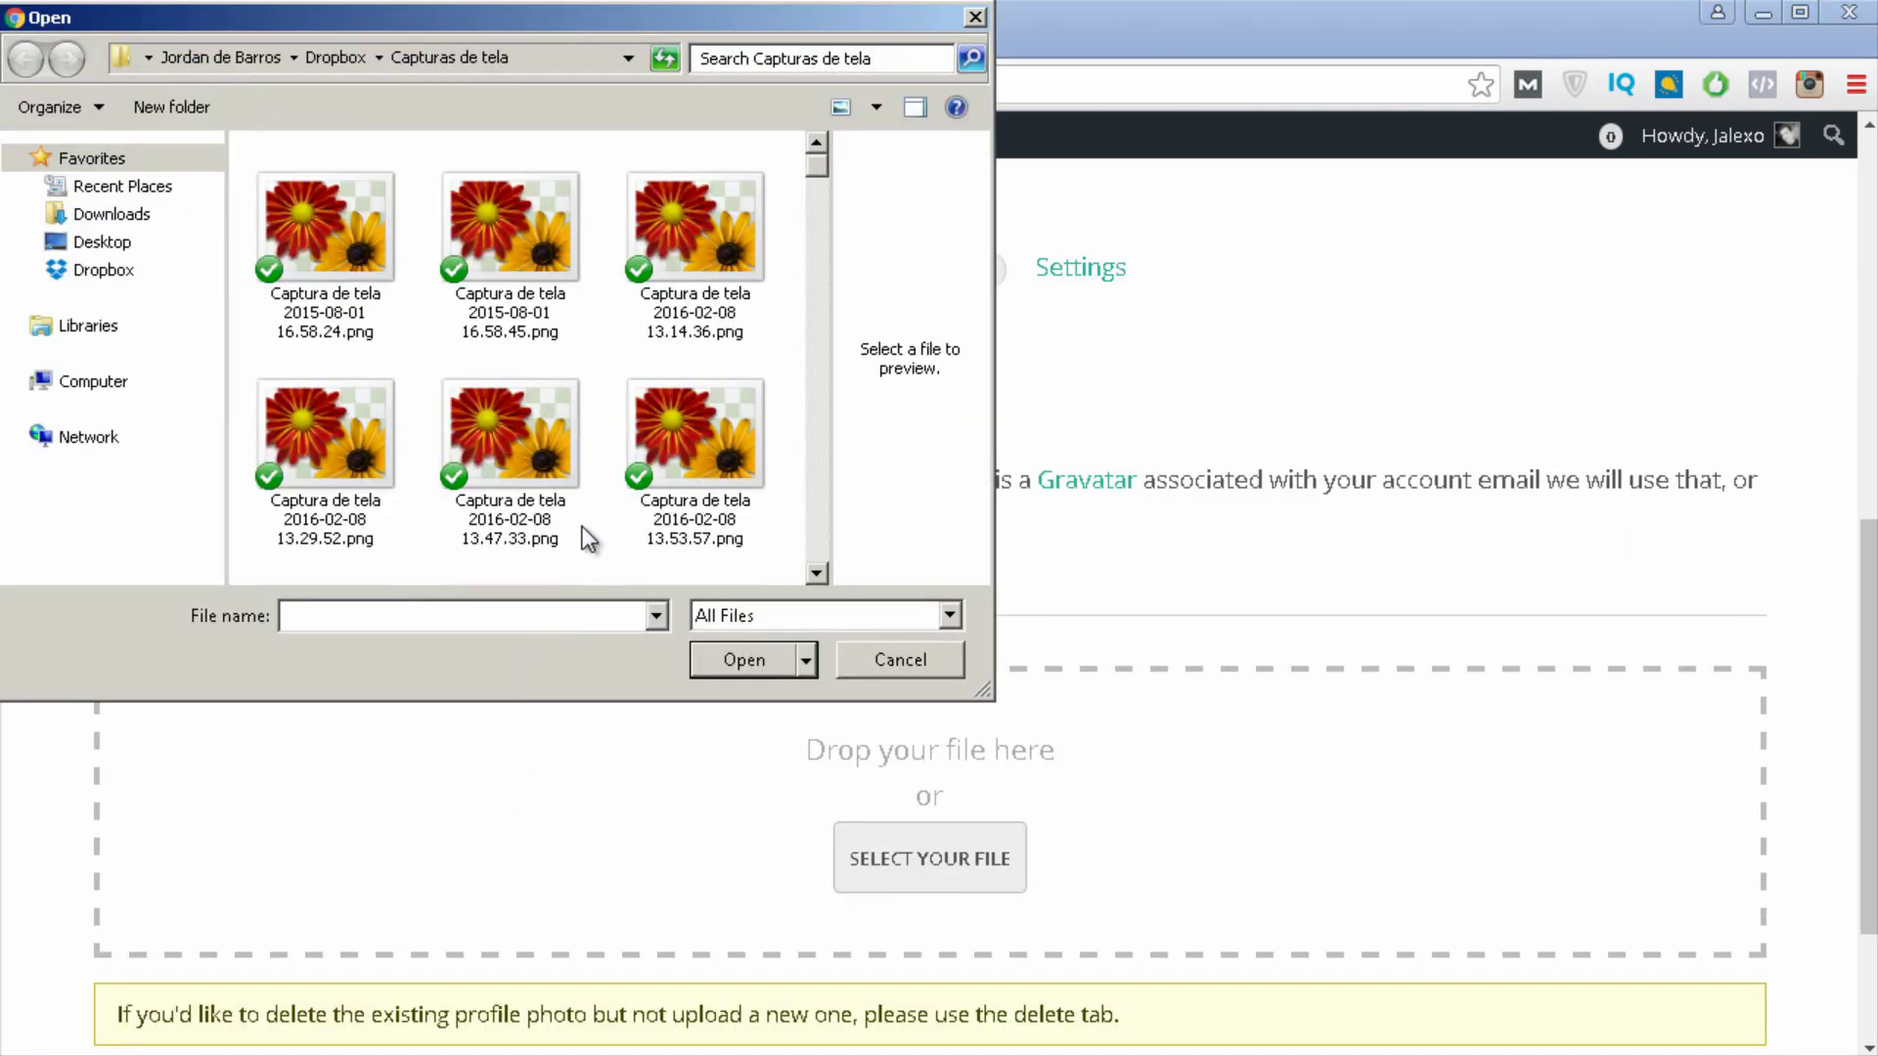
{"action": "left_click", "coordinate": [899, 660]}
{"action": "scroll", "coordinate": [913, 672], "scroll_direction": "up", "scroll_amount": 2}
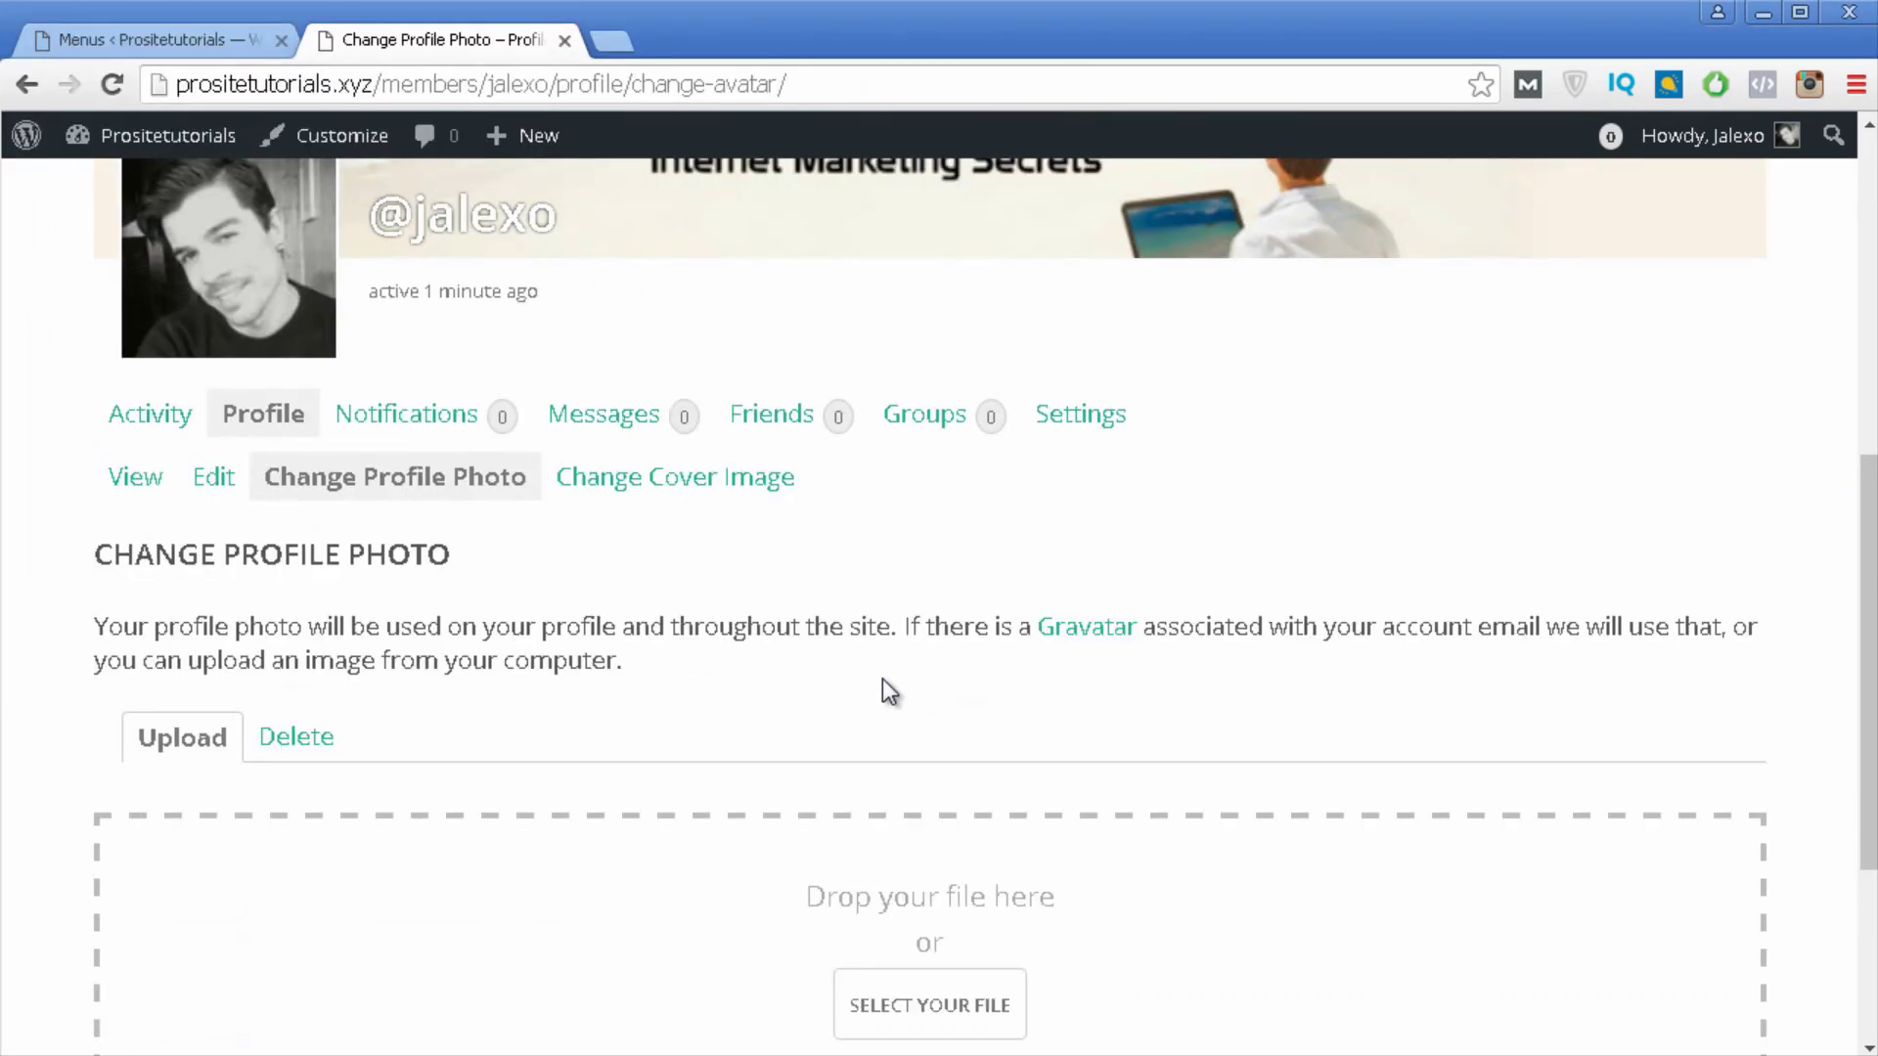
{"action": "scroll", "coordinate": [681, 768], "scroll_direction": "up", "scroll_amount": 3}
{"action": "left_click", "coordinate": [682, 768]}
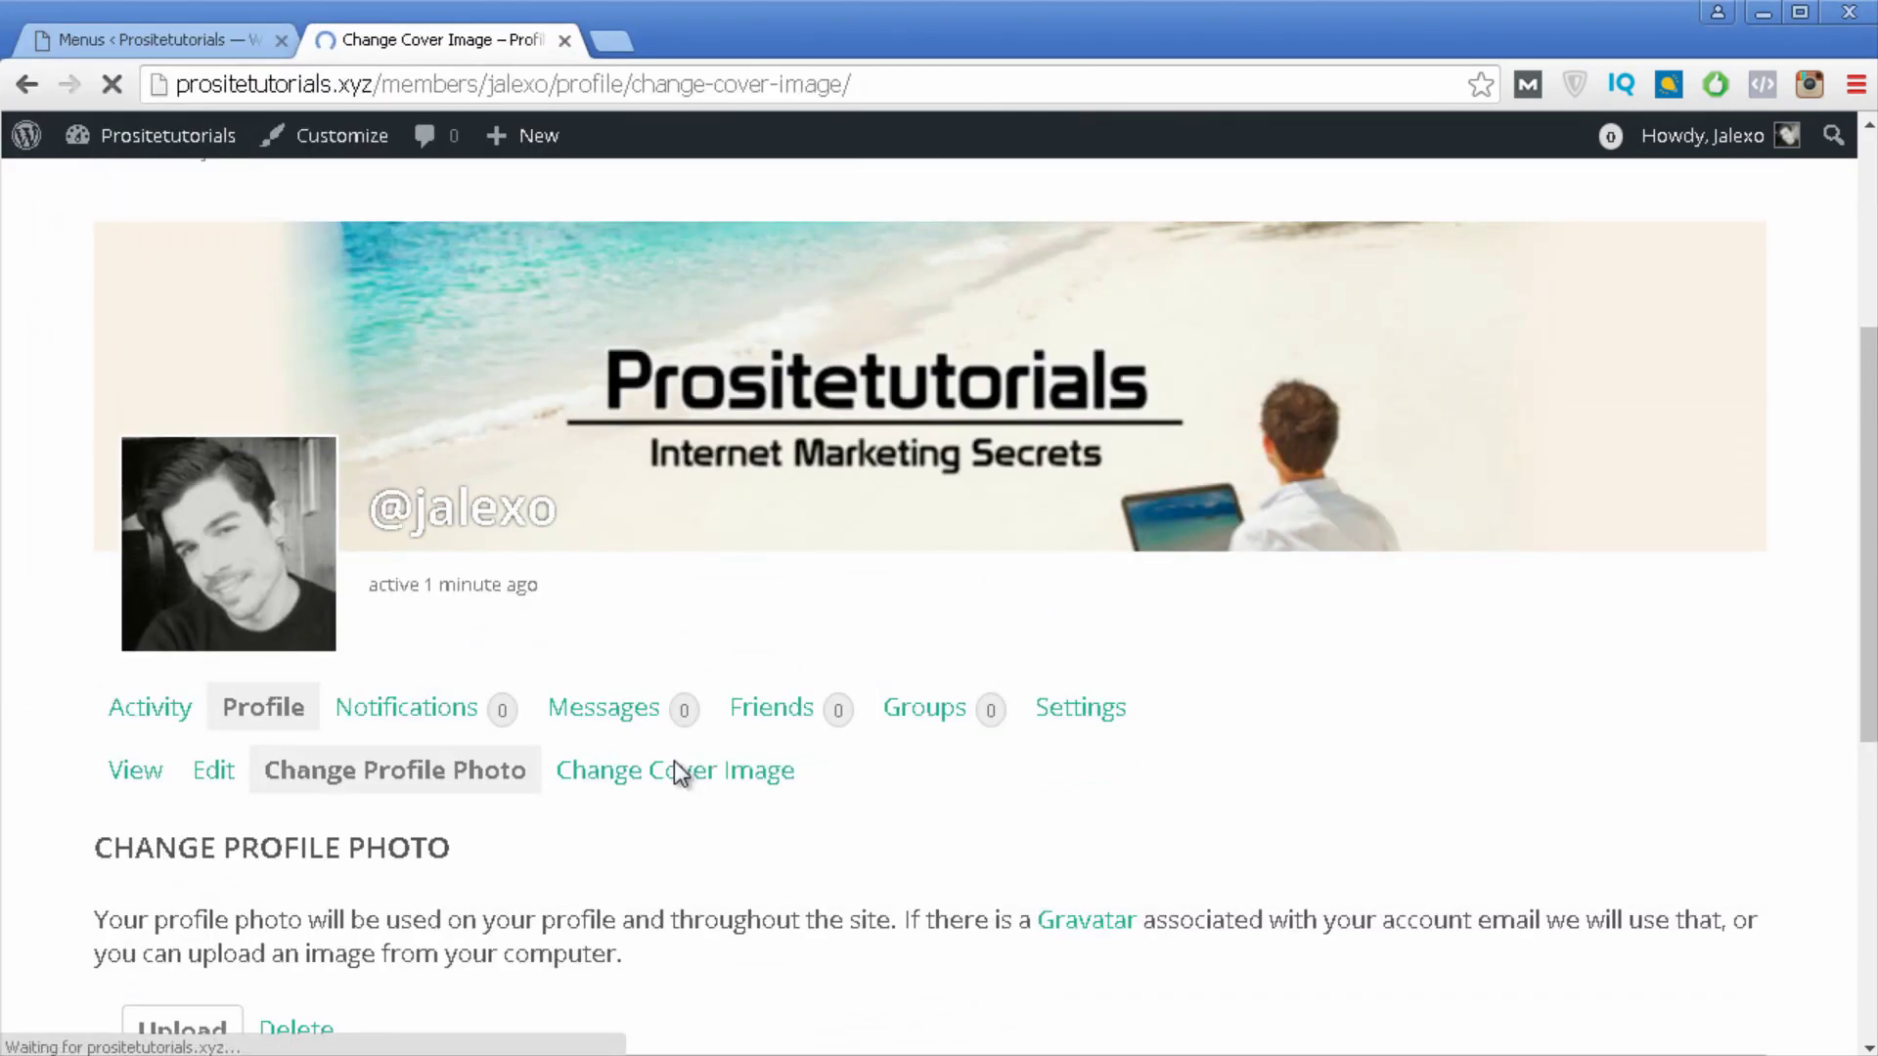
- Scroll through the Change Cover Image upload area, leaving the beach cover unchanged
{"action": "scroll", "coordinate": [689, 783], "scroll_direction": "down", "scroll_amount": 3}
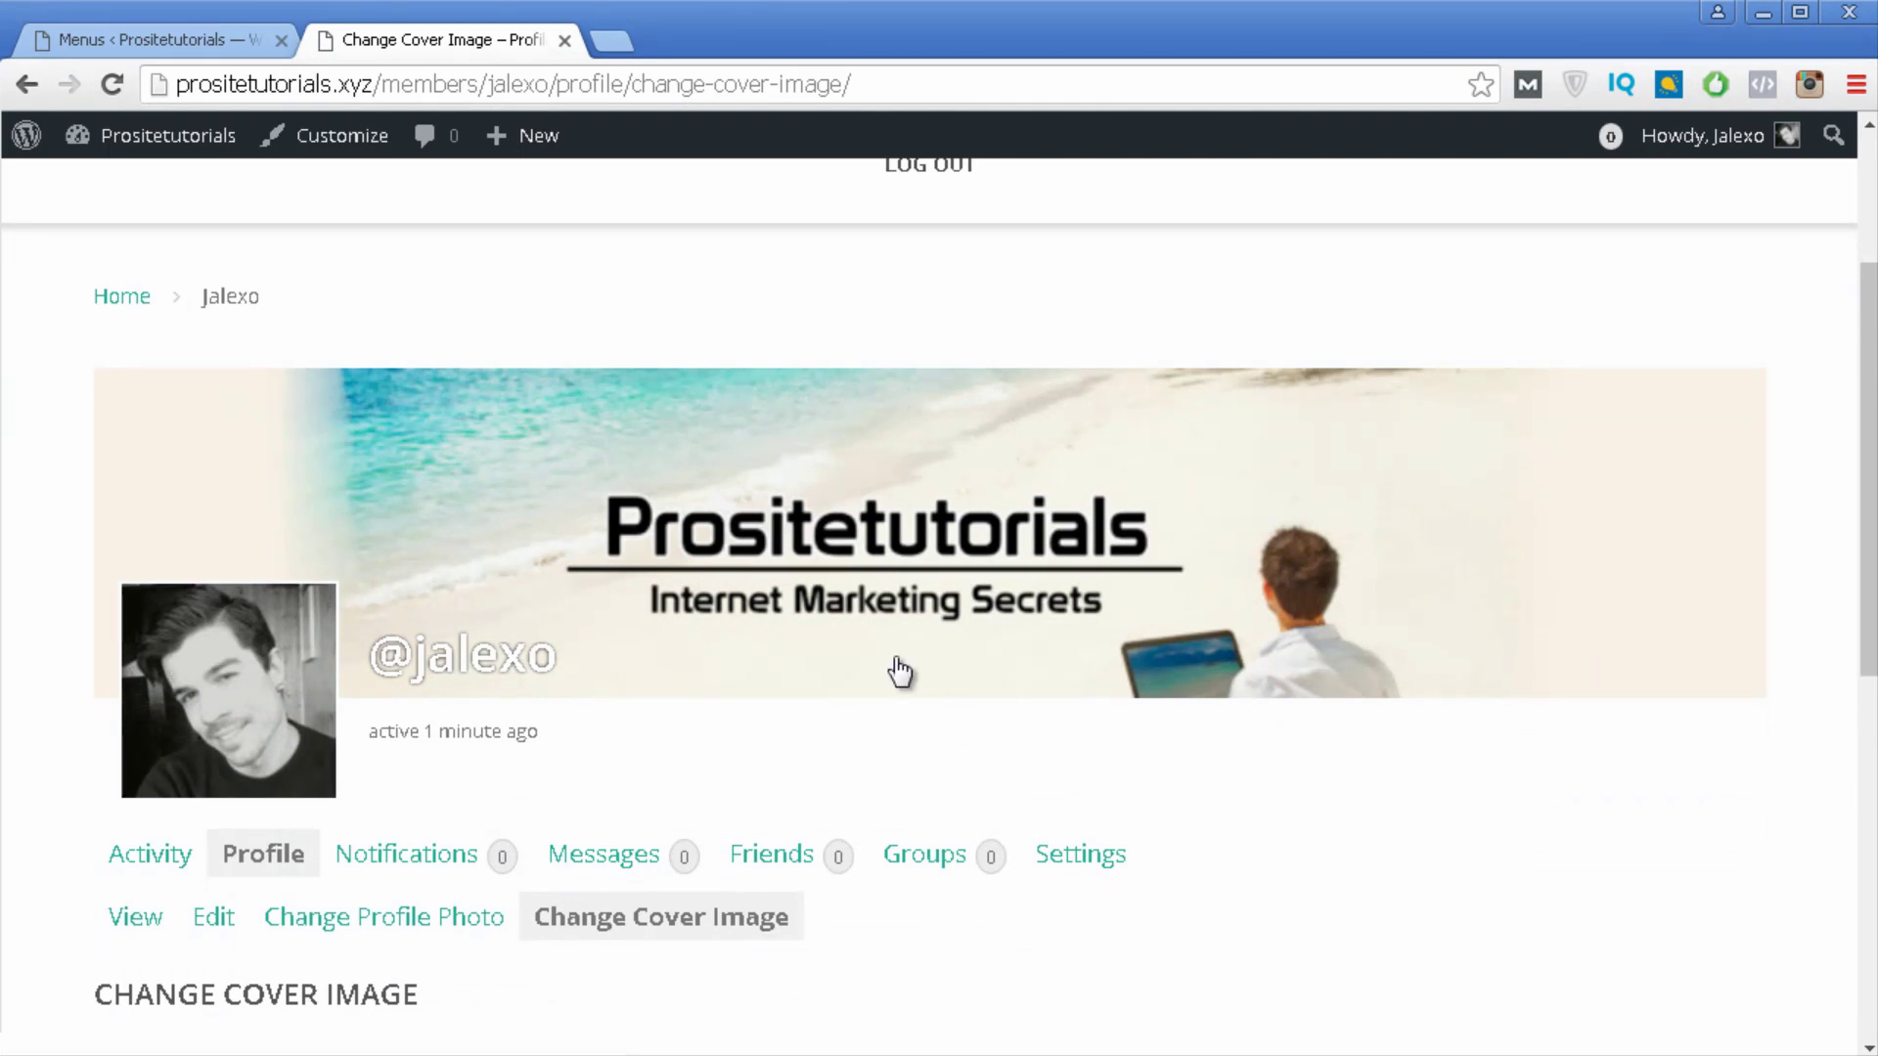
{"action": "scroll", "coordinate": [1099, 714], "scroll_direction": "down", "scroll_amount": 3}
{"action": "scroll", "coordinate": [972, 693], "scroll_direction": "down", "scroll_amount": 3}
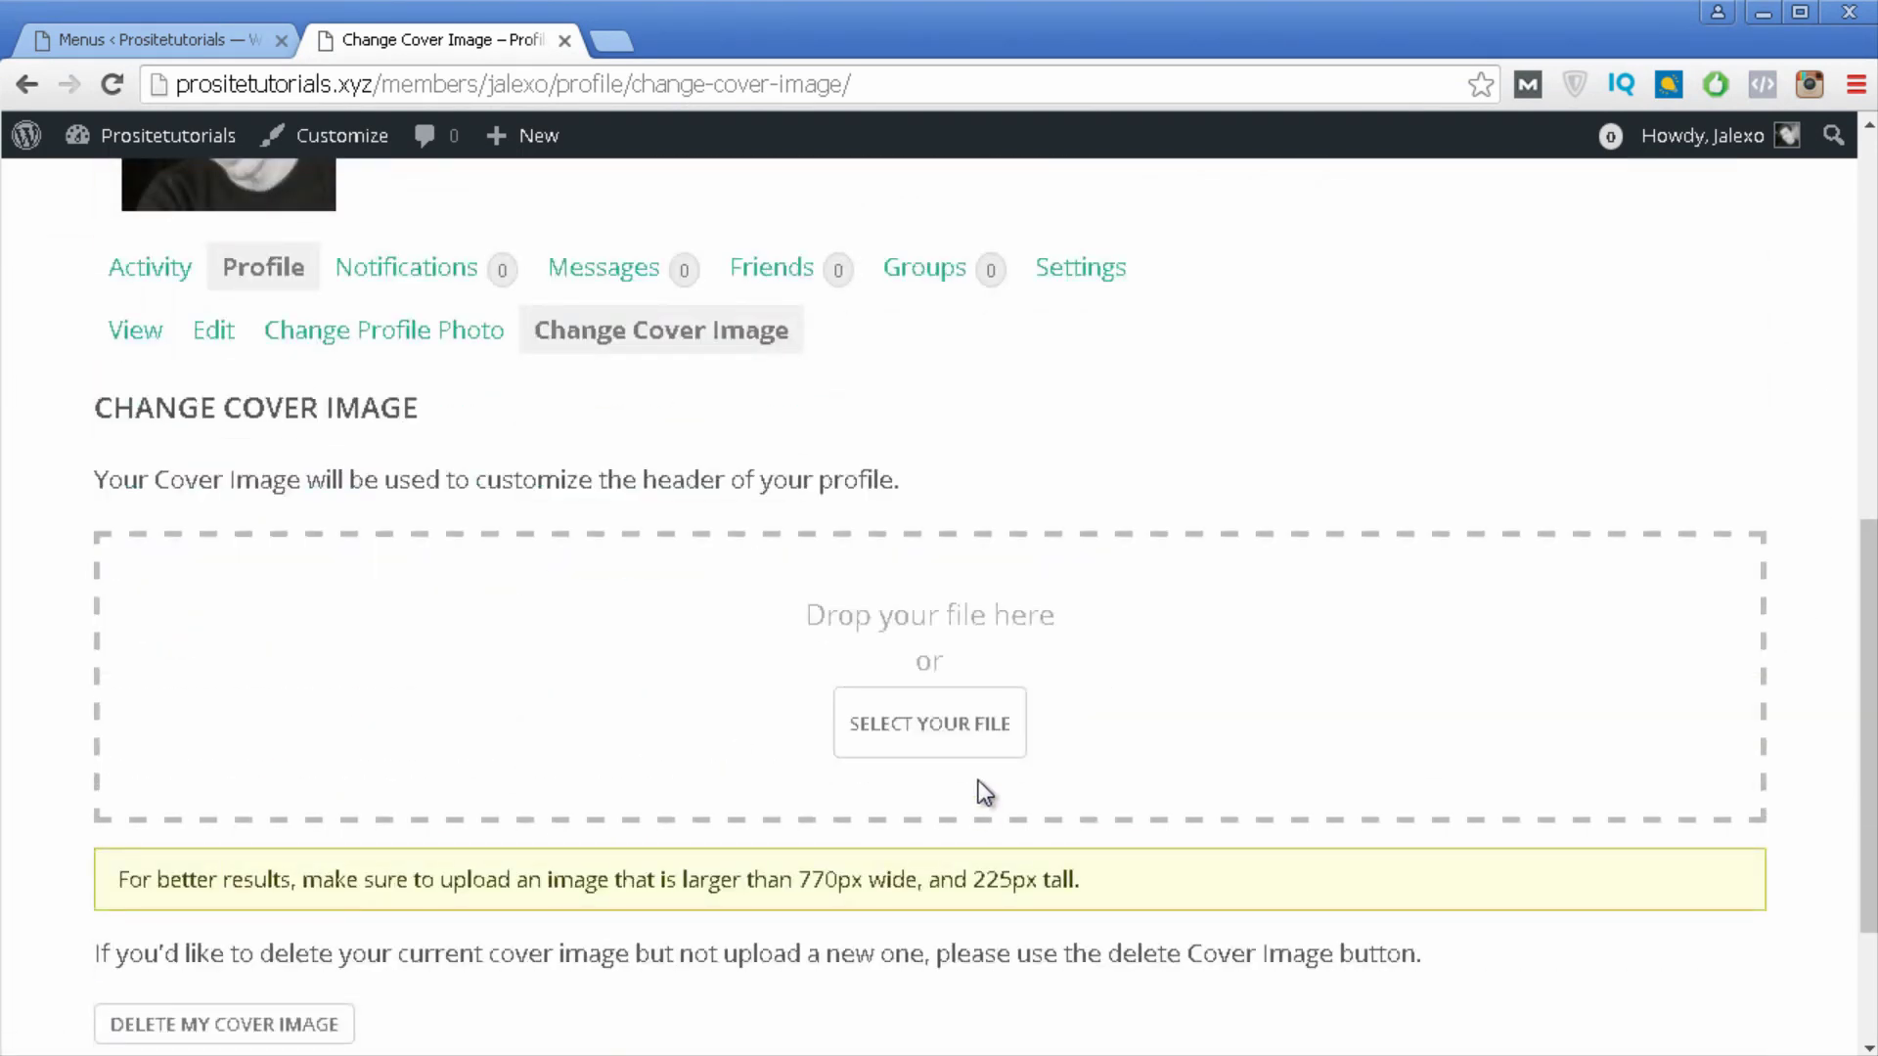
{"action": "scroll", "coordinate": [880, 599], "scroll_direction": "up", "scroll_amount": 2}
{"action": "scroll", "coordinate": [1040, 708], "scroll_direction": "up", "scroll_amount": 5}
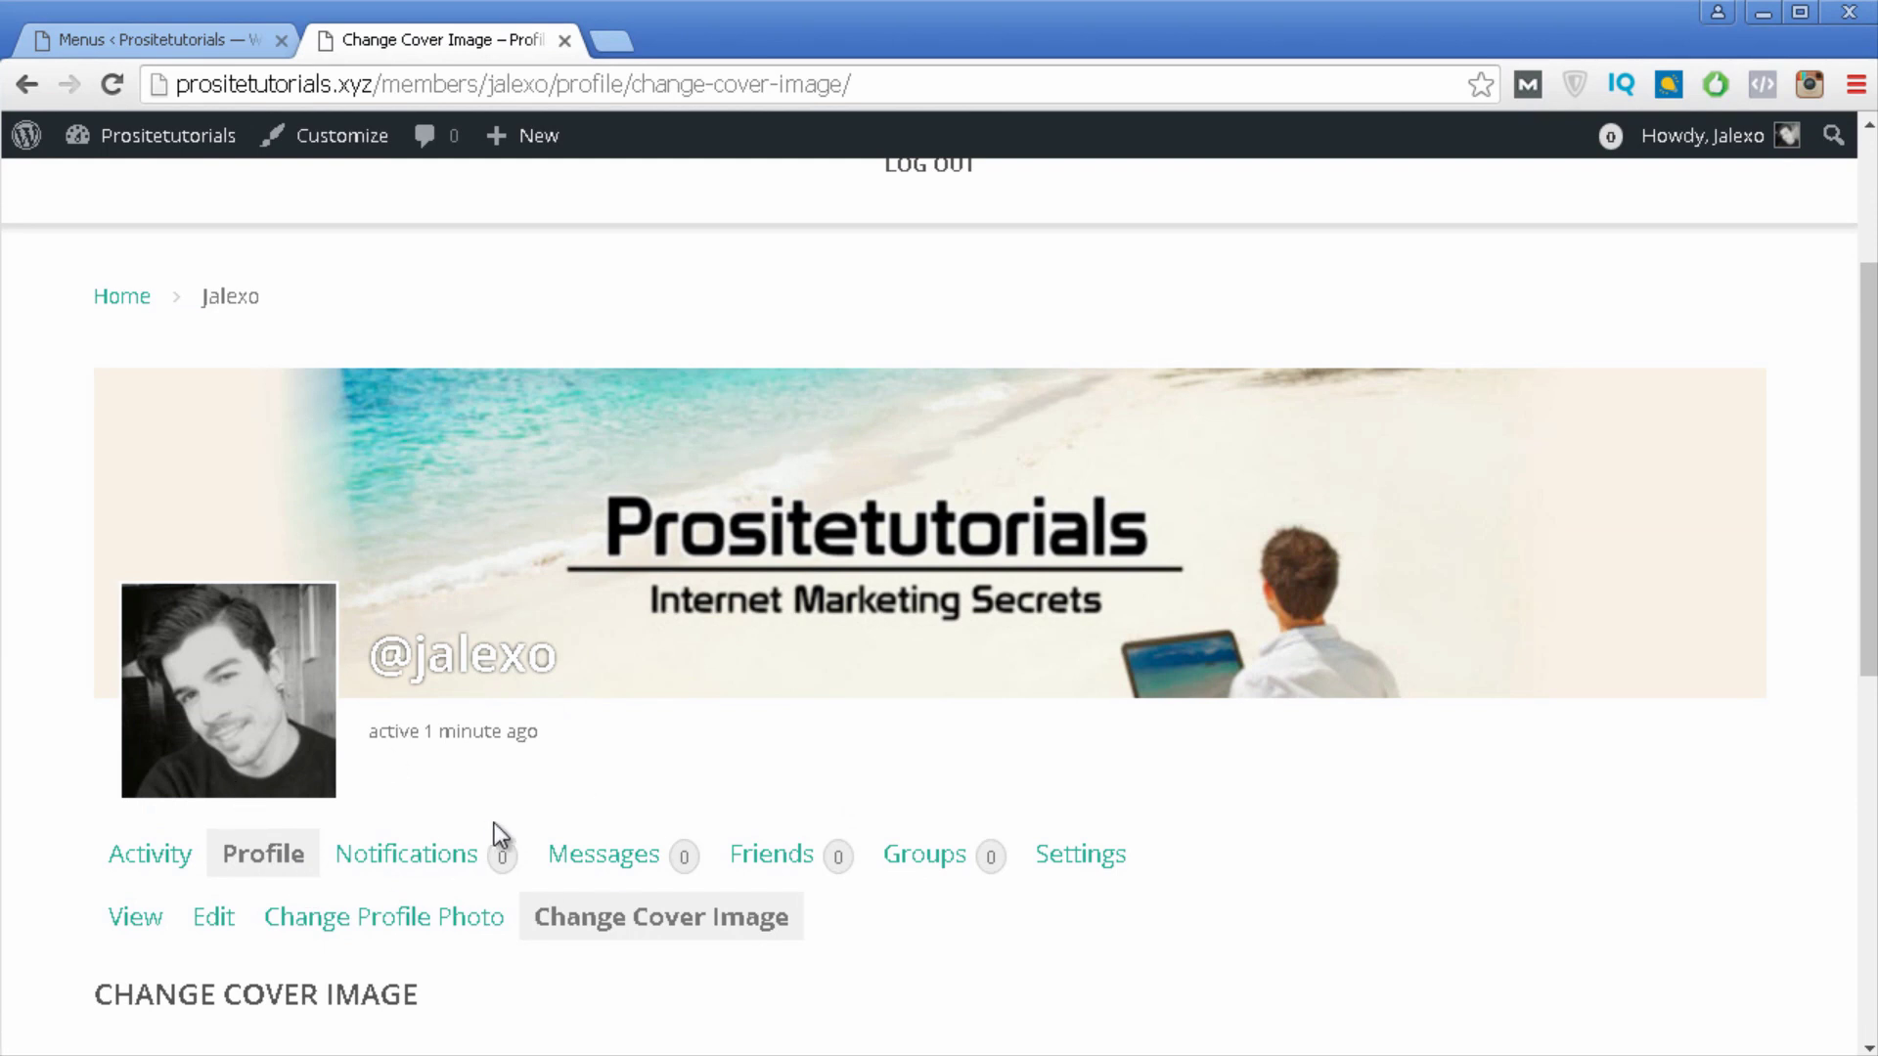
{"action": "scroll", "coordinate": [636, 880], "scroll_direction": "down", "scroll_amount": 1}
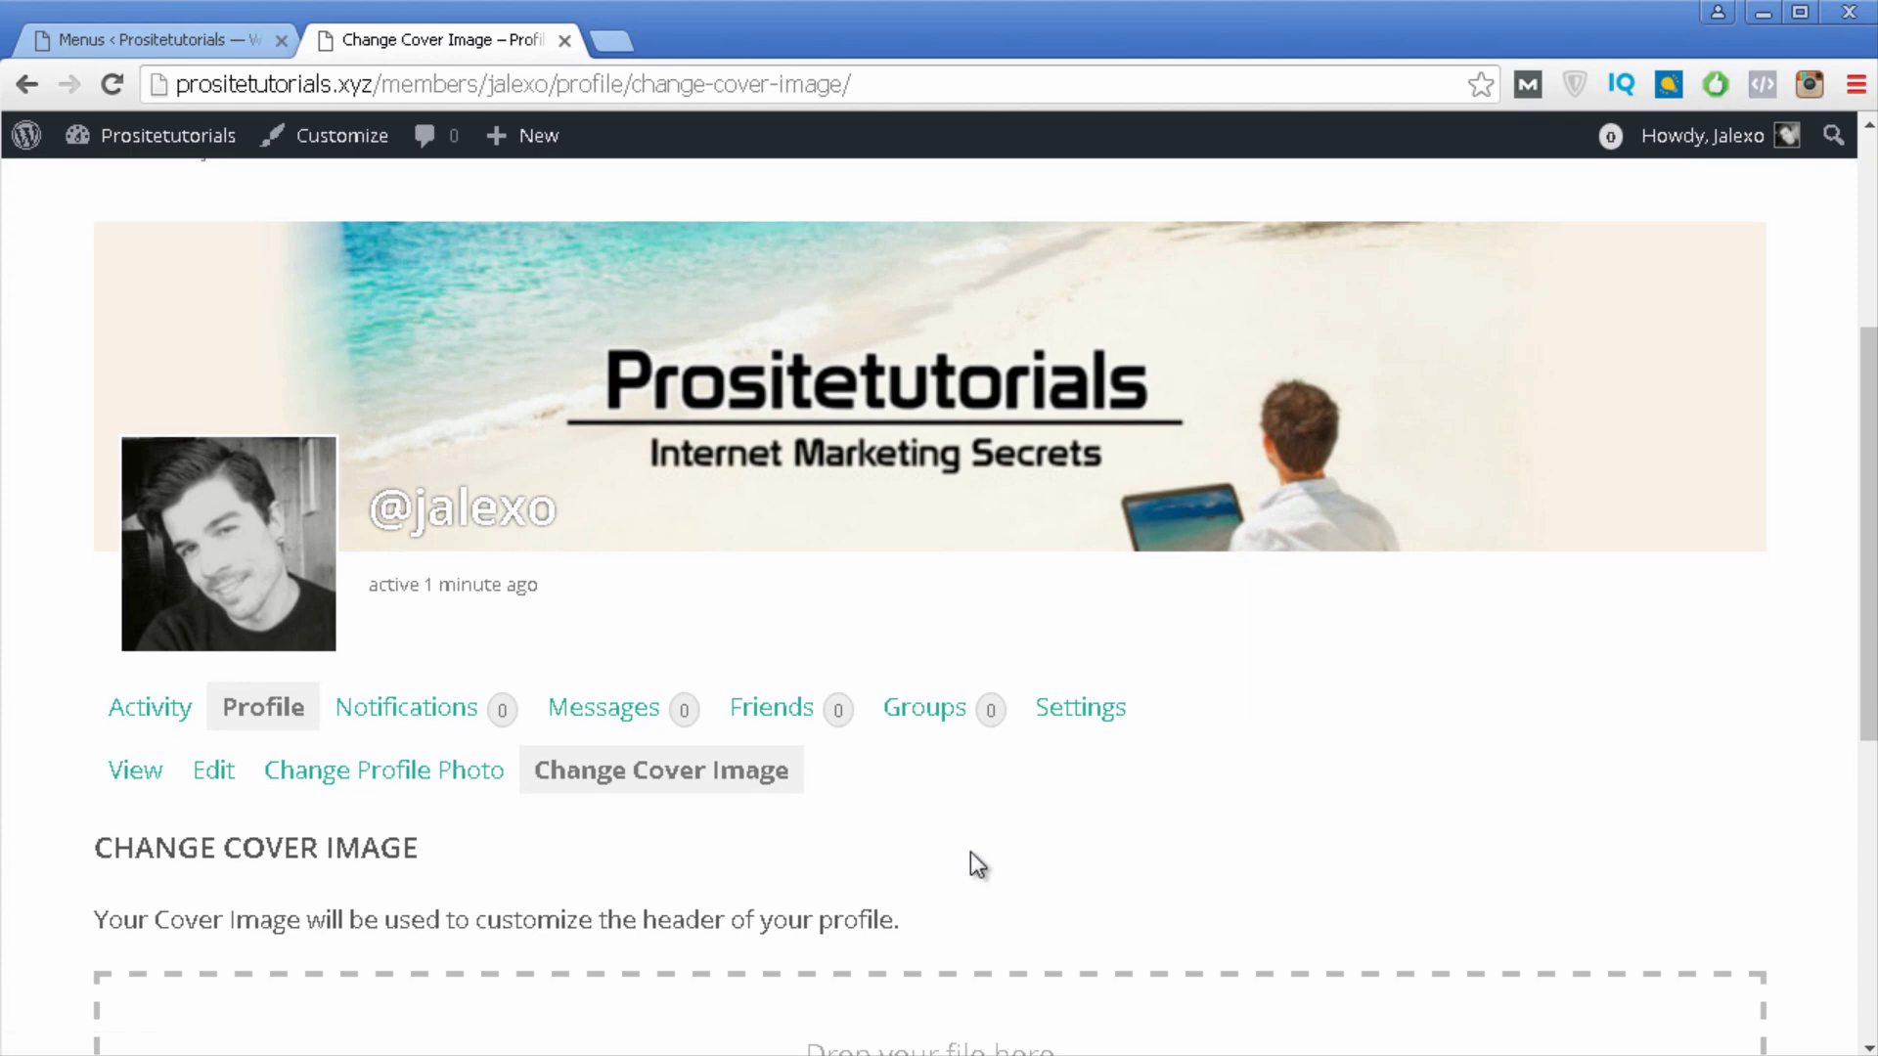
{"action": "scroll", "coordinate": [970, 853], "scroll_direction": "up", "scroll_amount": 2}
{"action": "scroll", "coordinate": [954, 853], "scroll_direction": "down", "scroll_amount": 2}
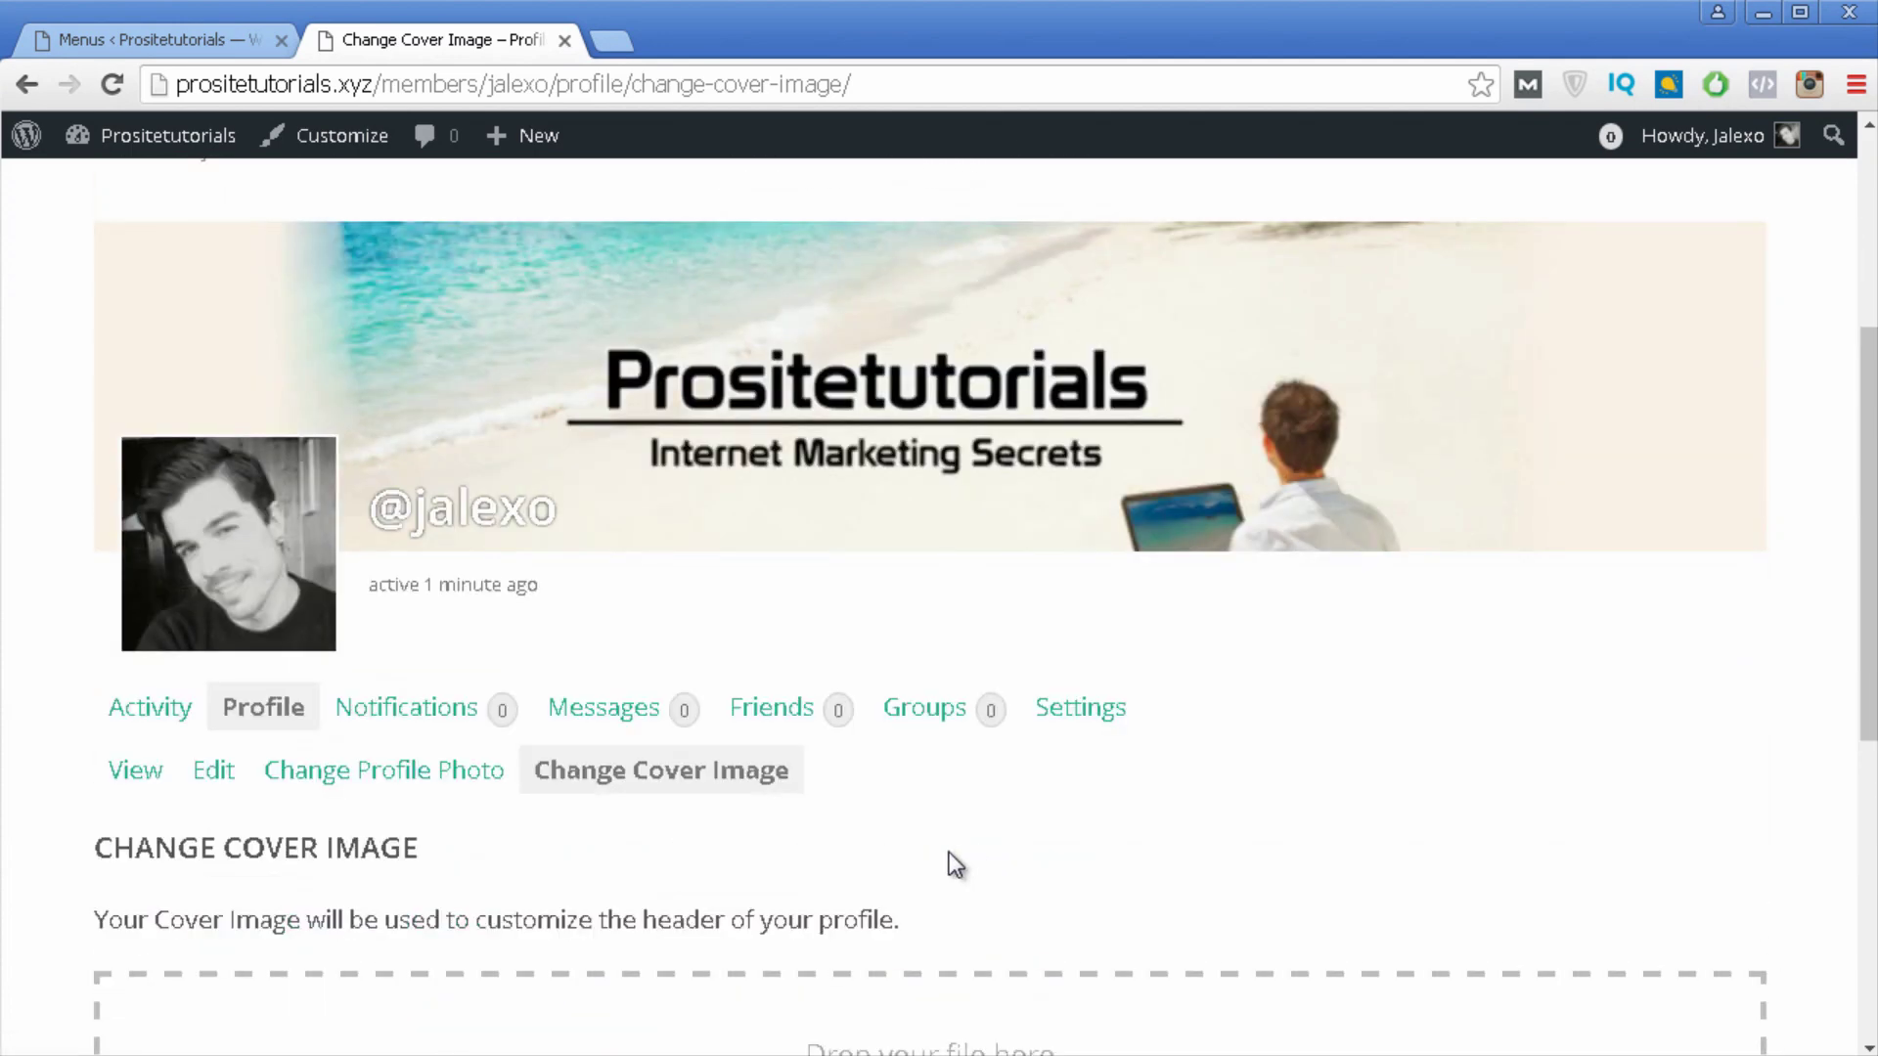
- Check the empty Notifications and Messages tabs, then open a blank Compose message form
{"action": "left_click", "coordinate": [426, 717]}
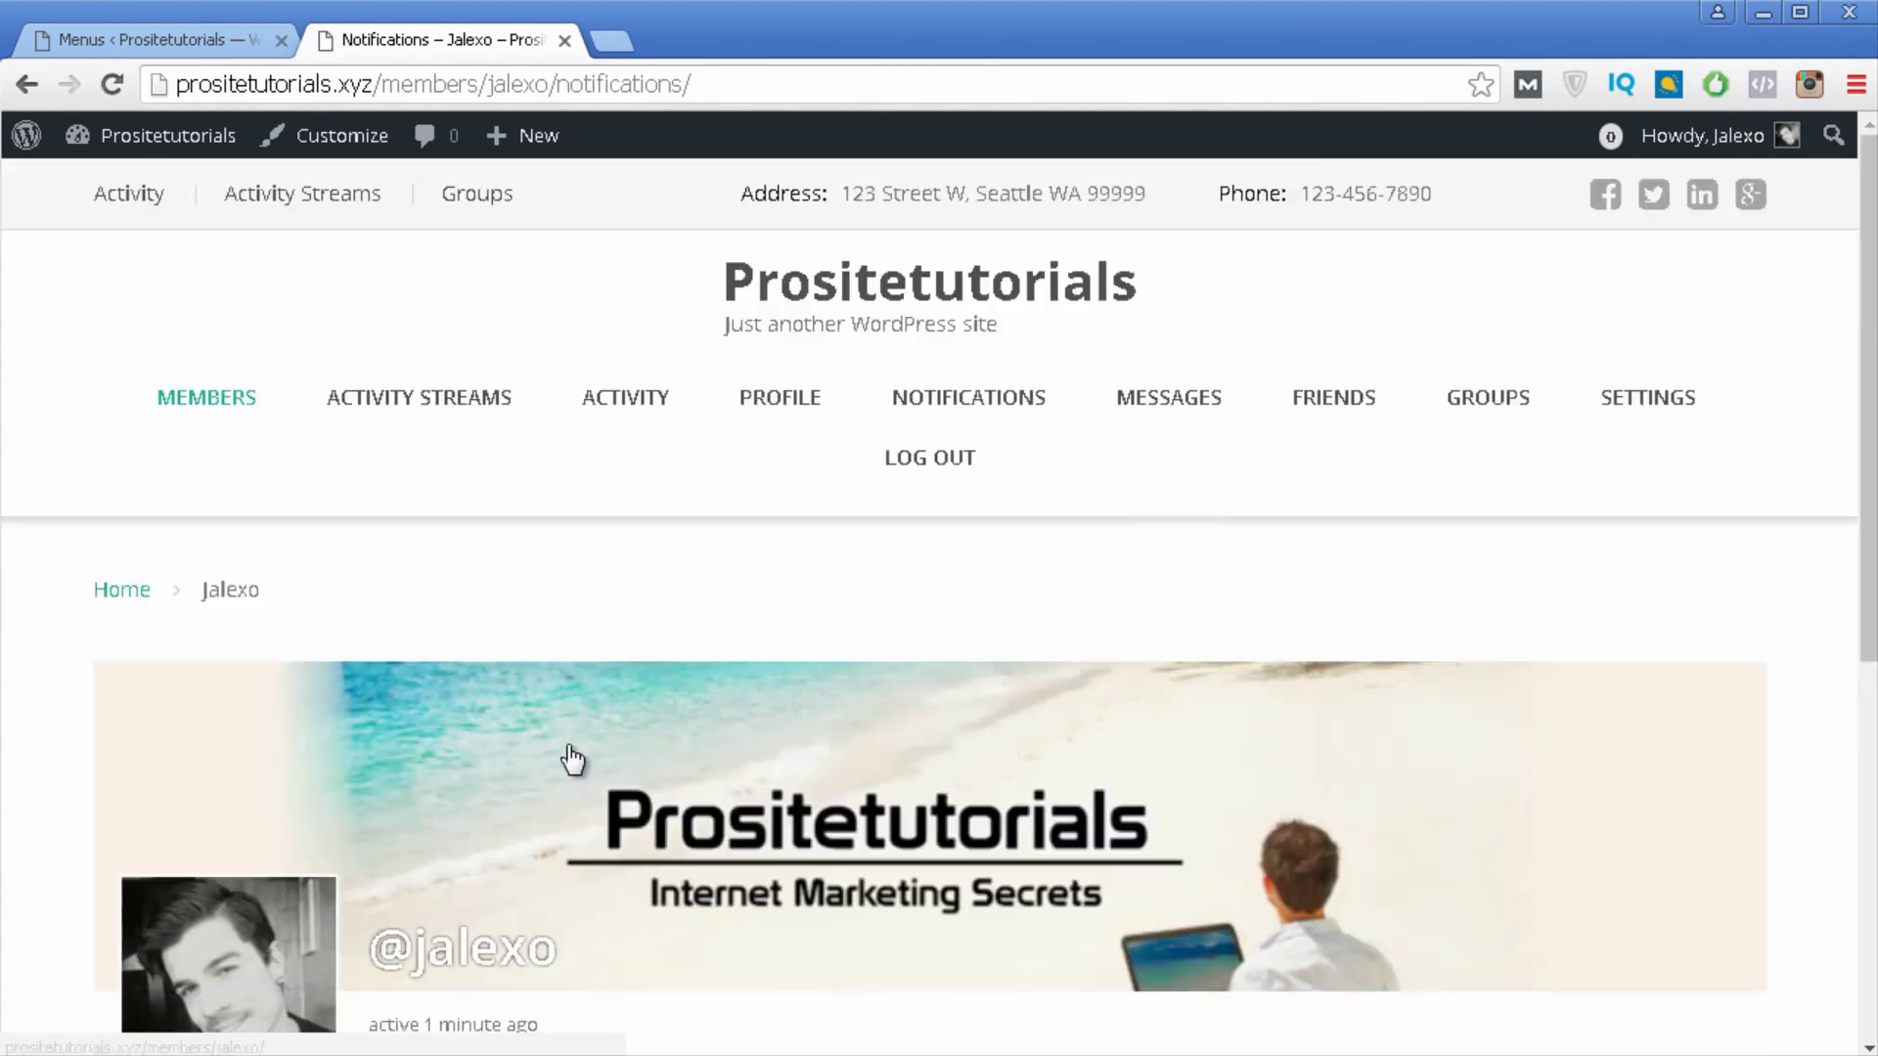
{"action": "scroll", "coordinate": [749, 837], "scroll_direction": "down", "scroll_amount": 6}
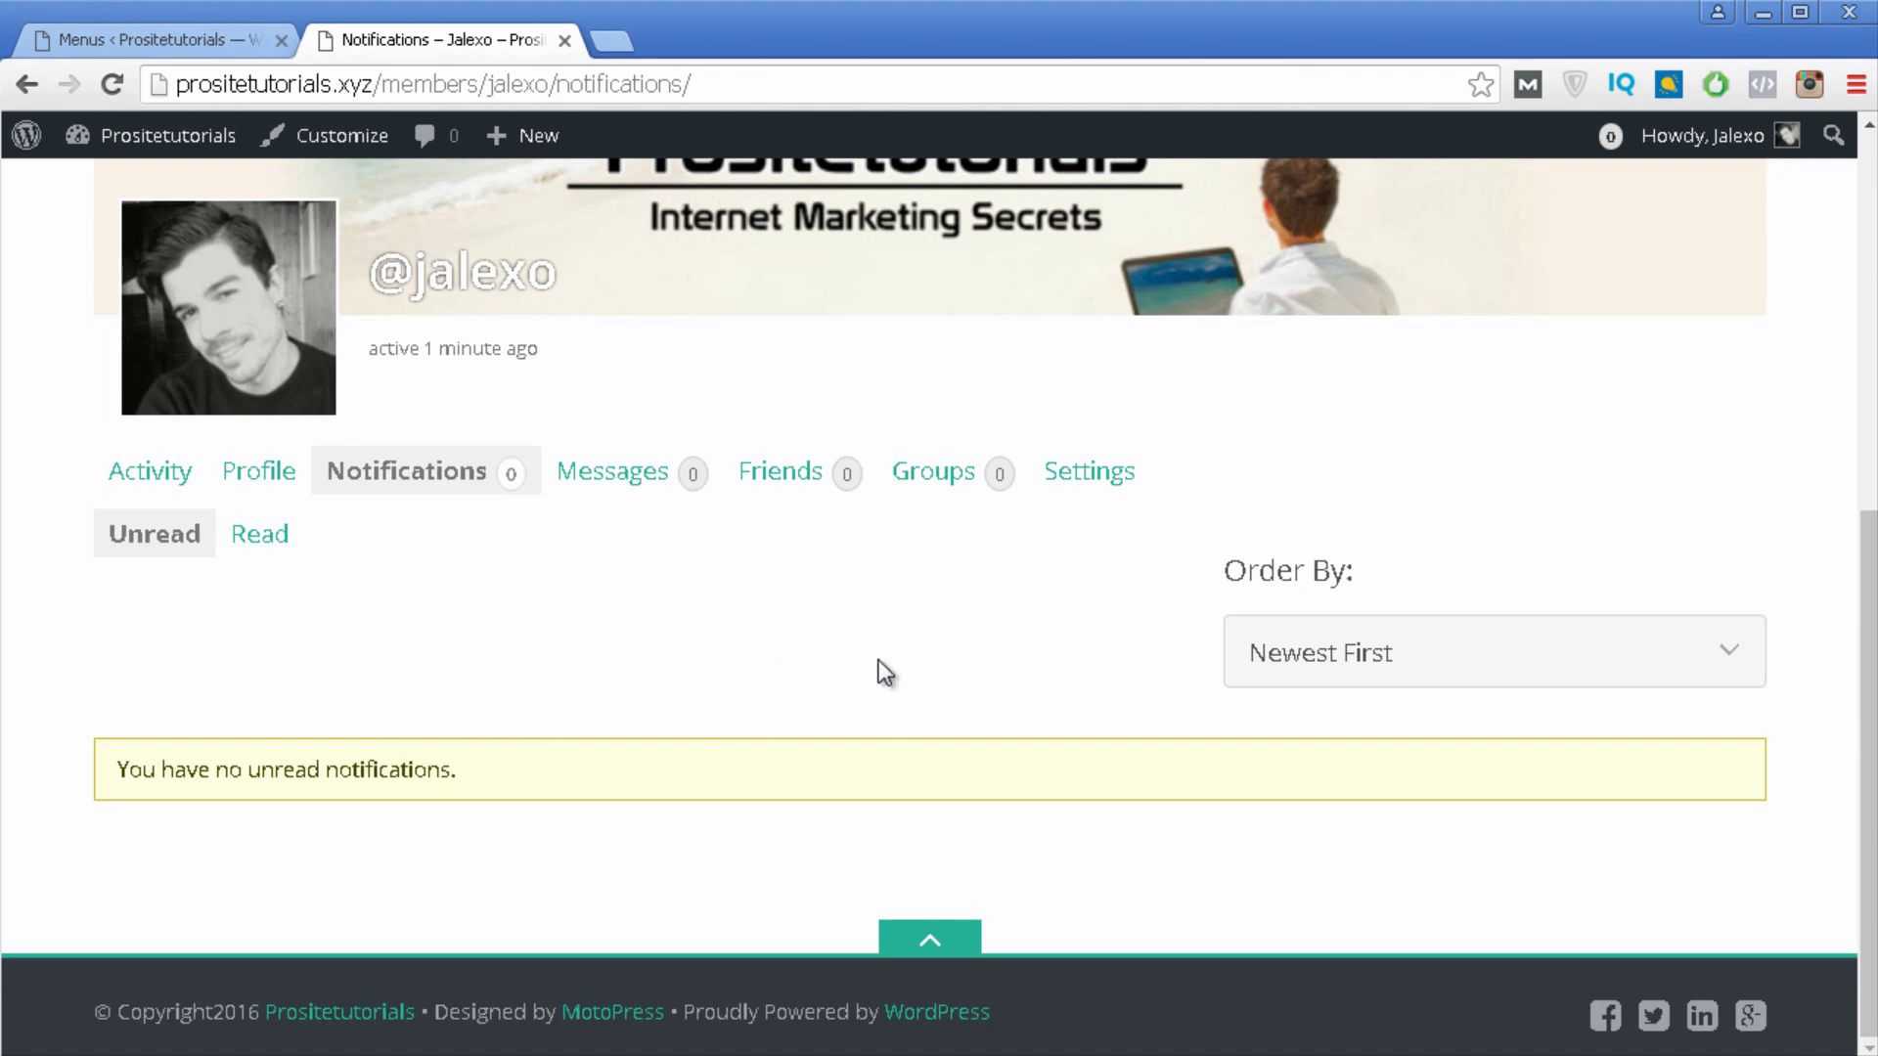
{"action": "left_click", "coordinate": [624, 485]}
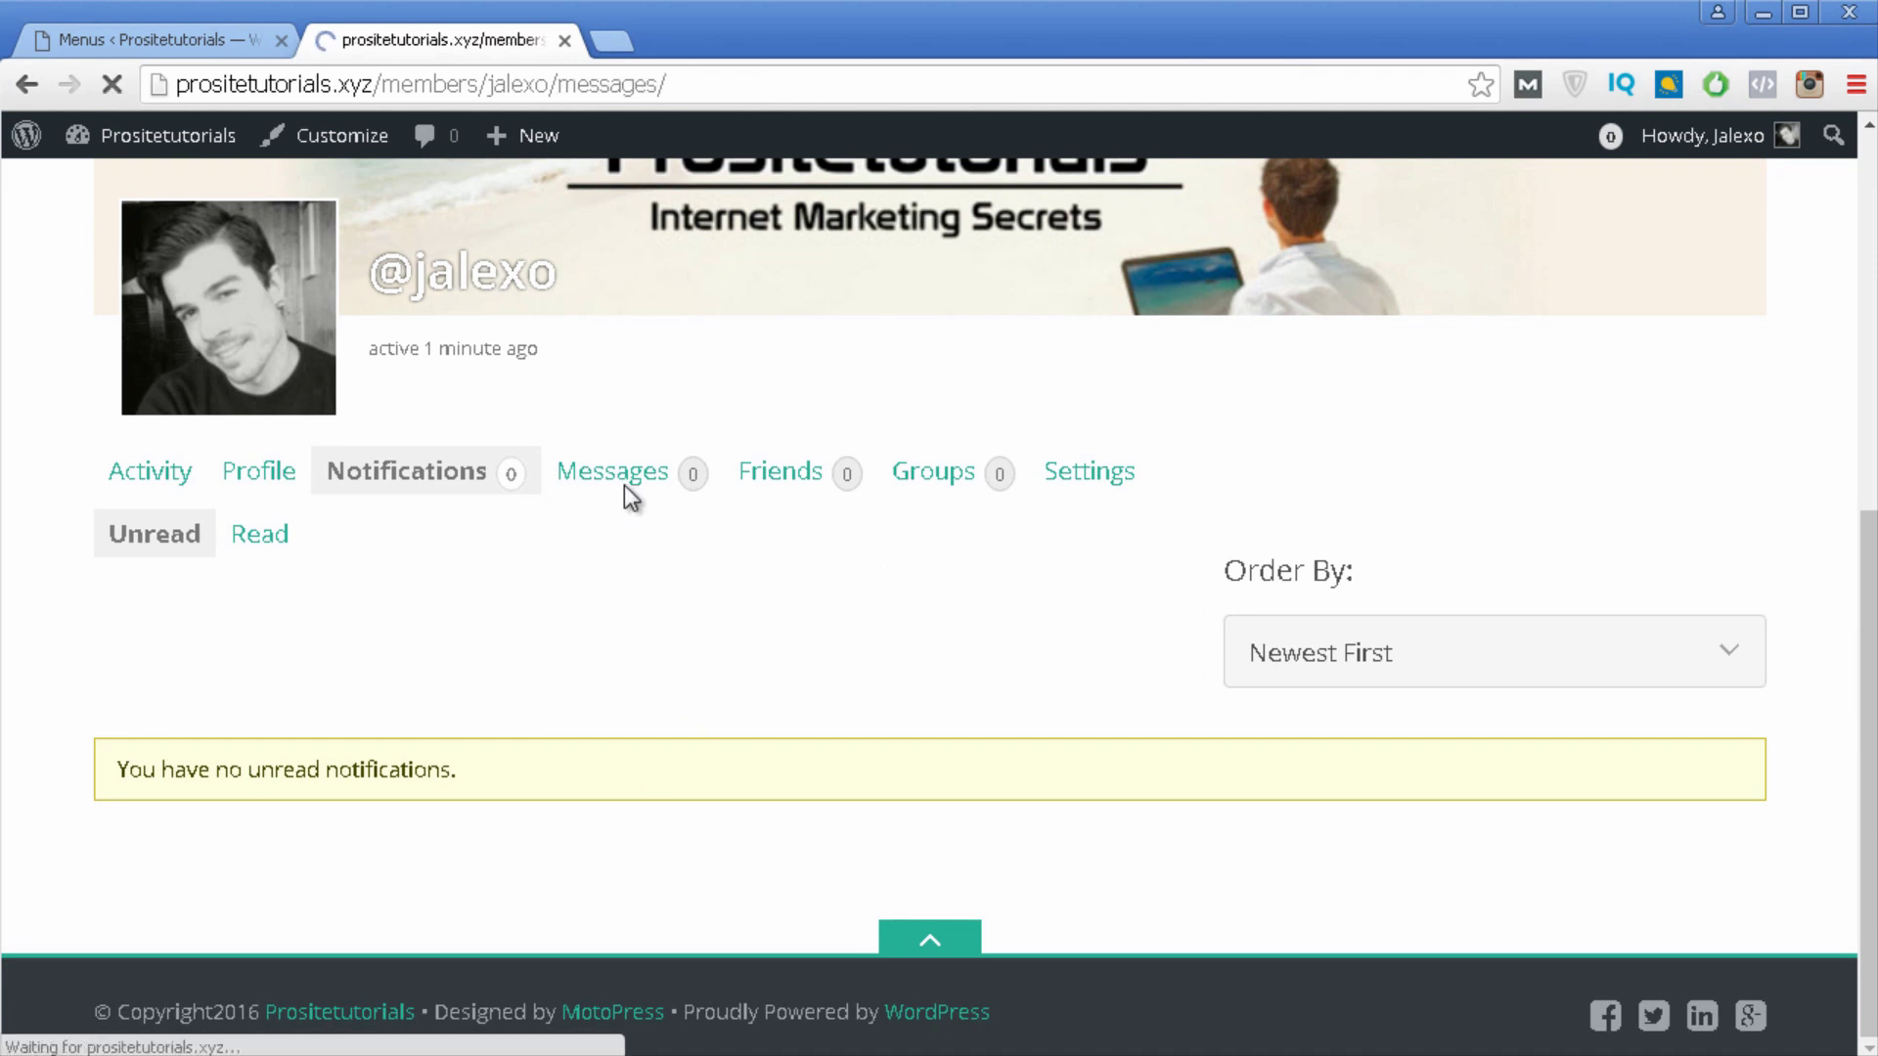
{"action": "scroll", "coordinate": [622, 489], "scroll_direction": "down", "scroll_amount": 5}
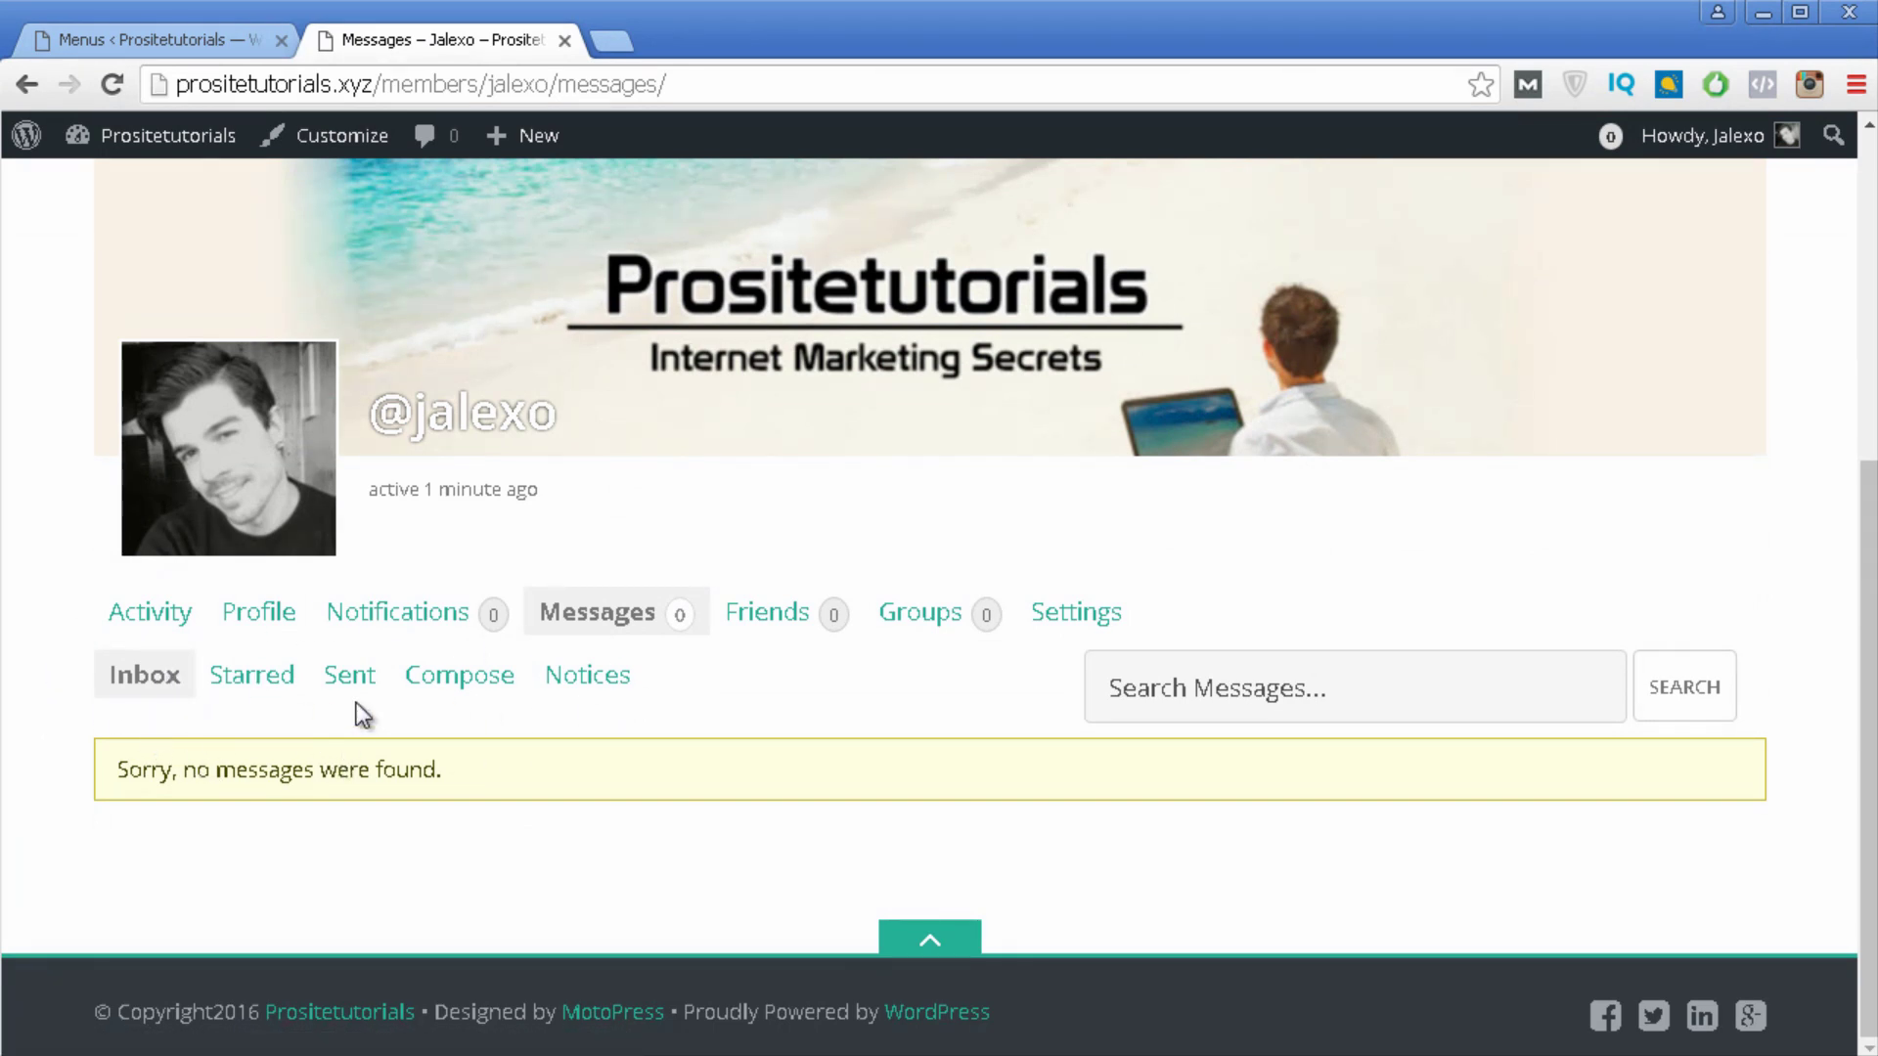
{"action": "left_click", "coordinate": [479, 682]}
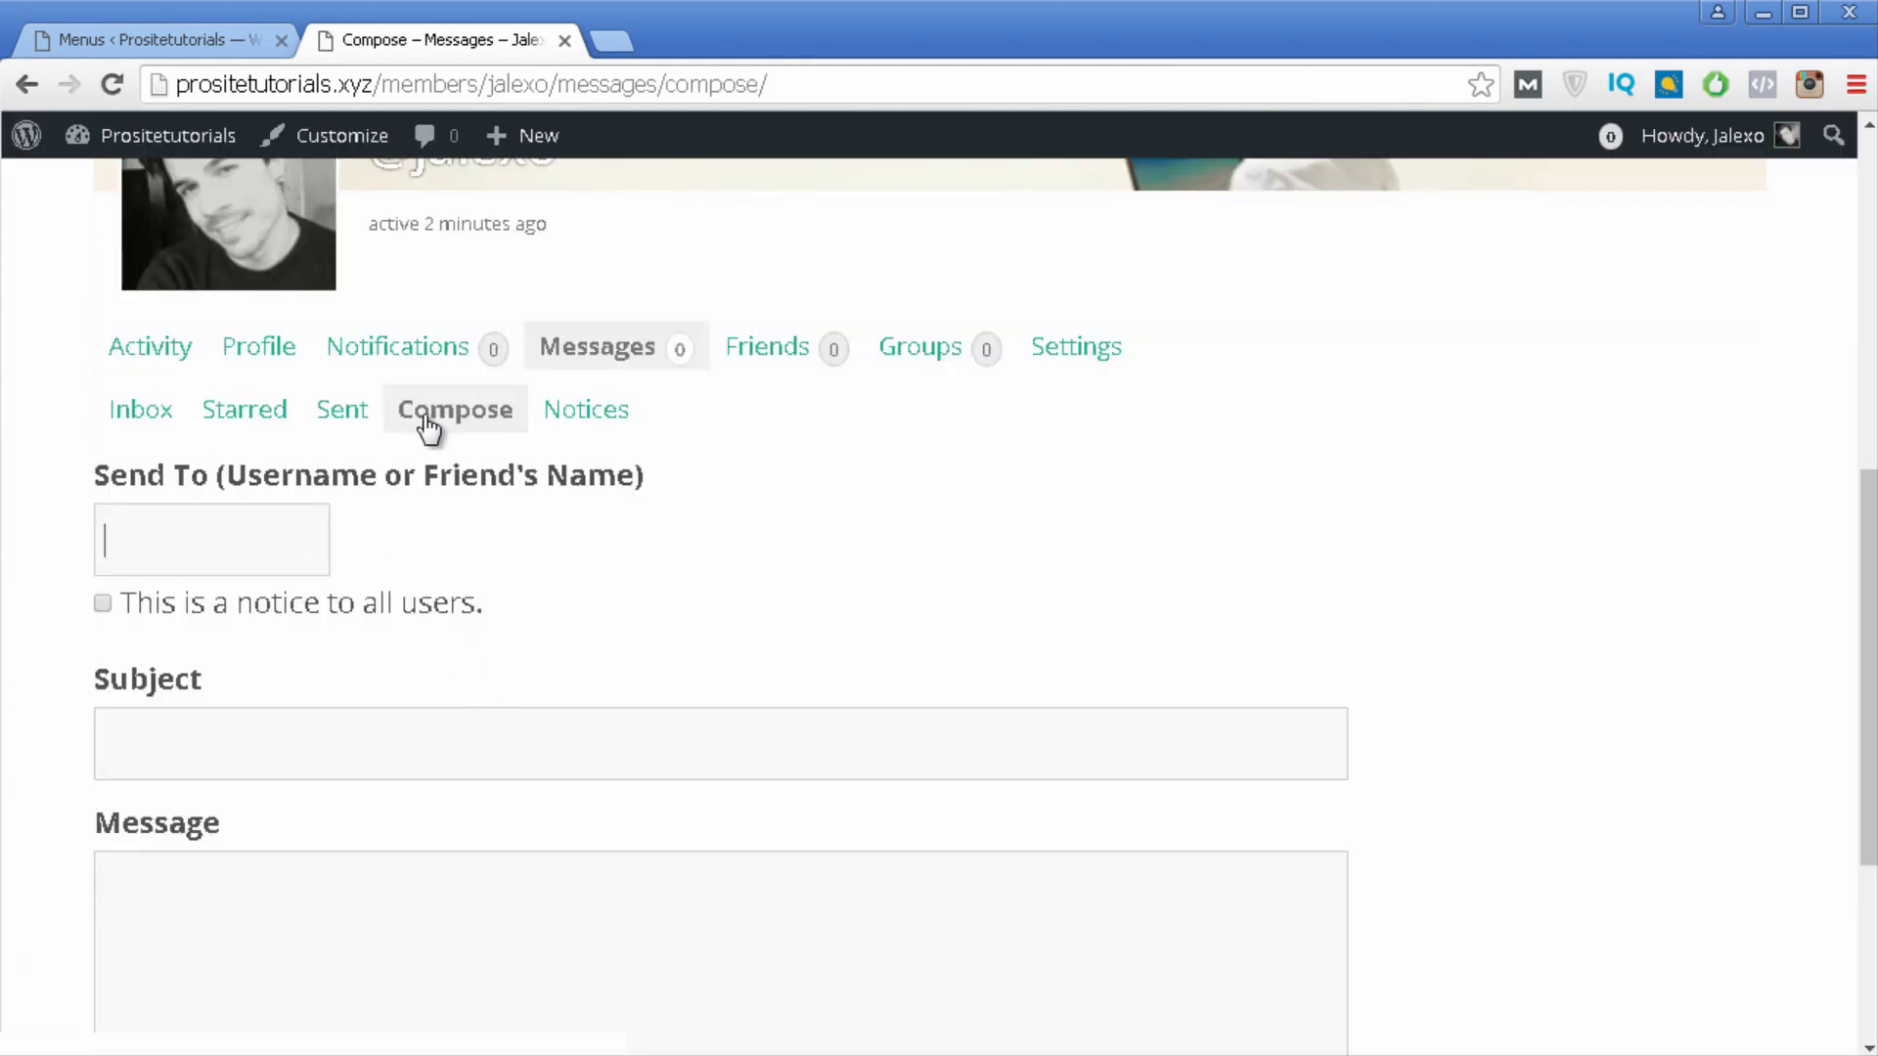
{"action": "scroll", "coordinate": [475, 495], "scroll_direction": "down", "scroll_amount": 3}
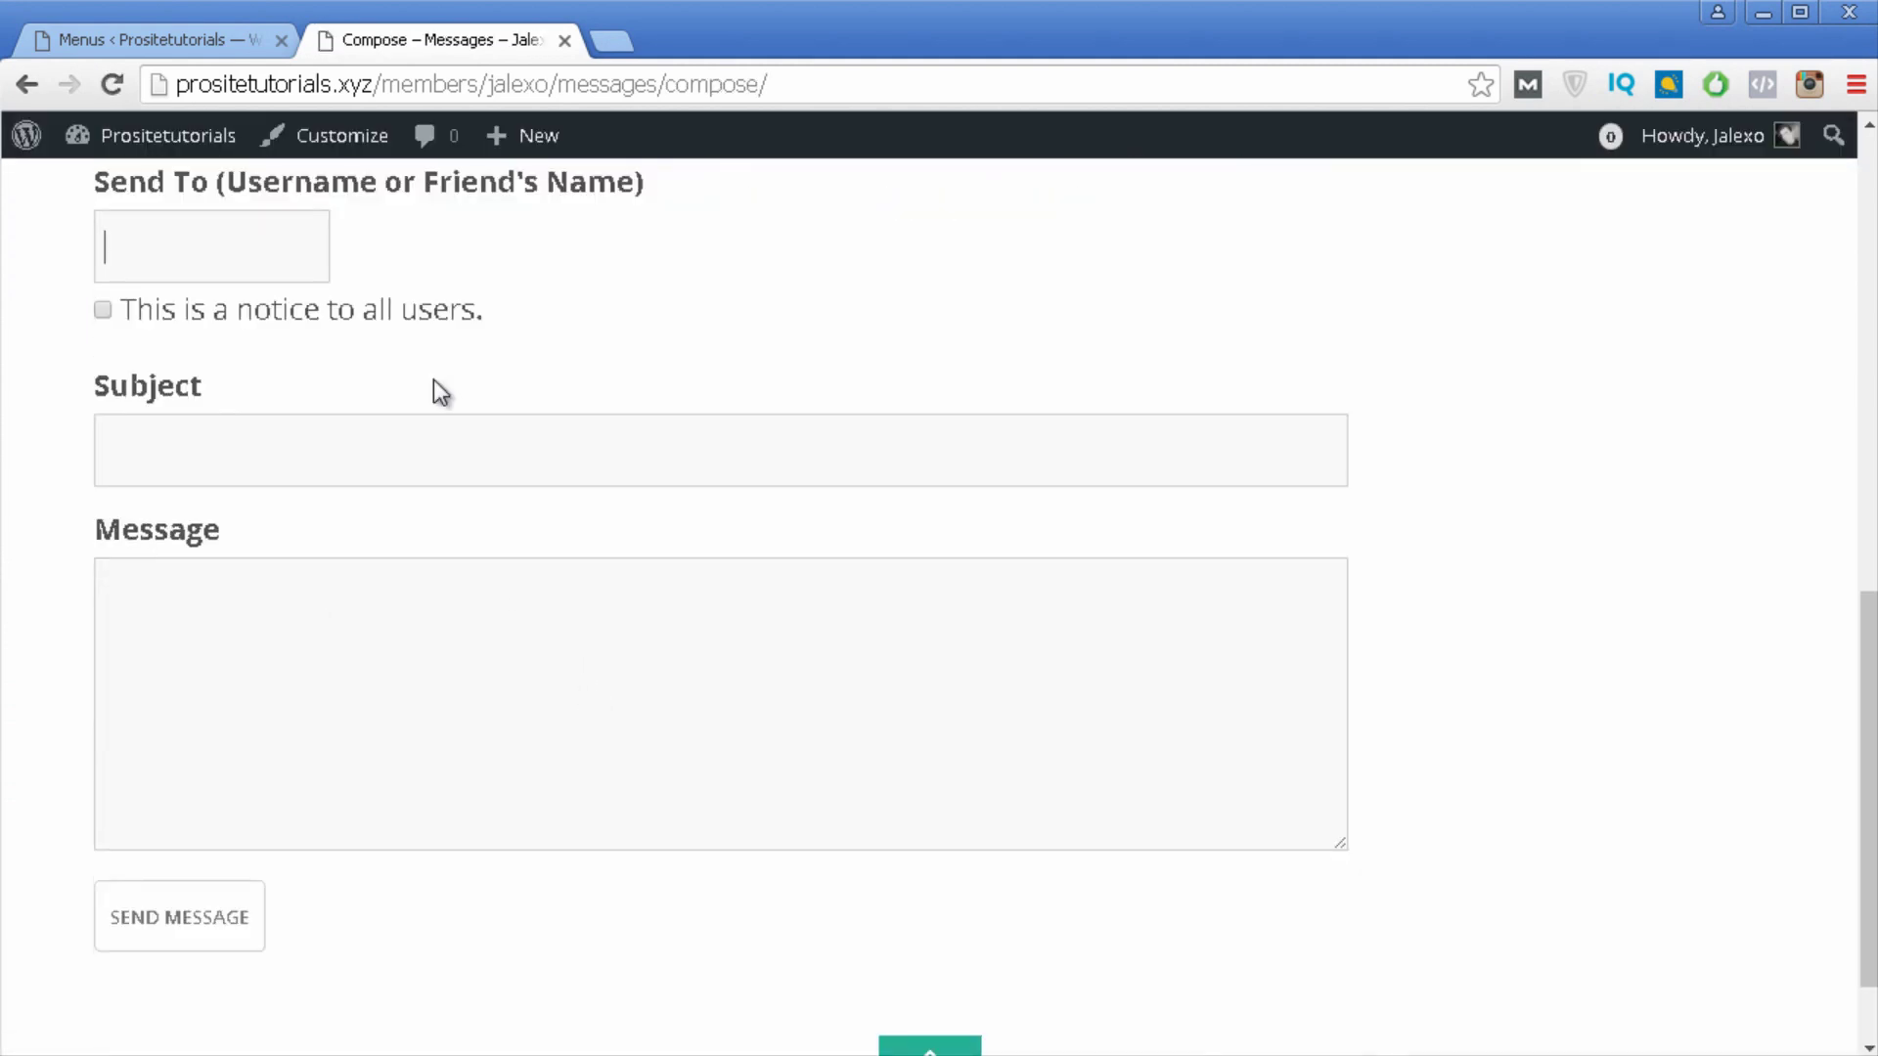
{"action": "scroll", "coordinate": [433, 382], "scroll_direction": "up", "scroll_amount": 2}
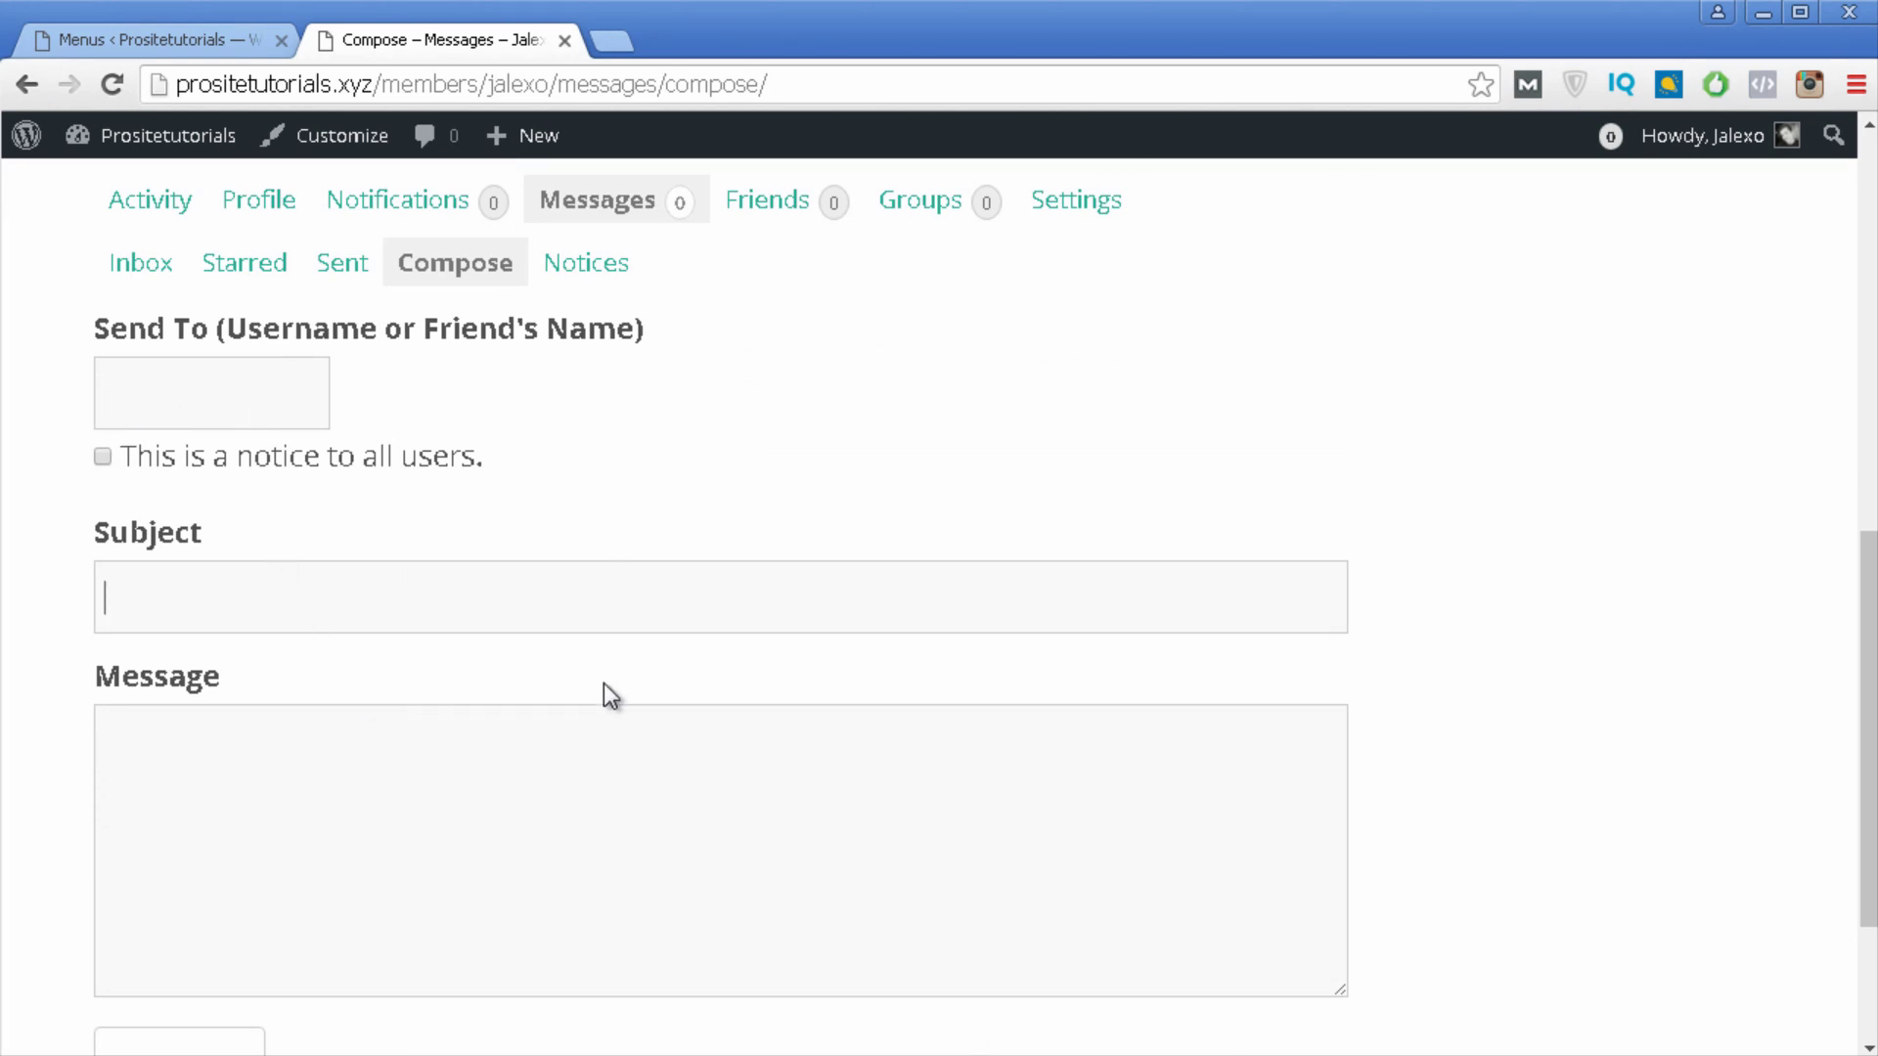
{"action": "scroll", "coordinate": [604, 687], "scroll_direction": "down", "scroll_amount": 3}
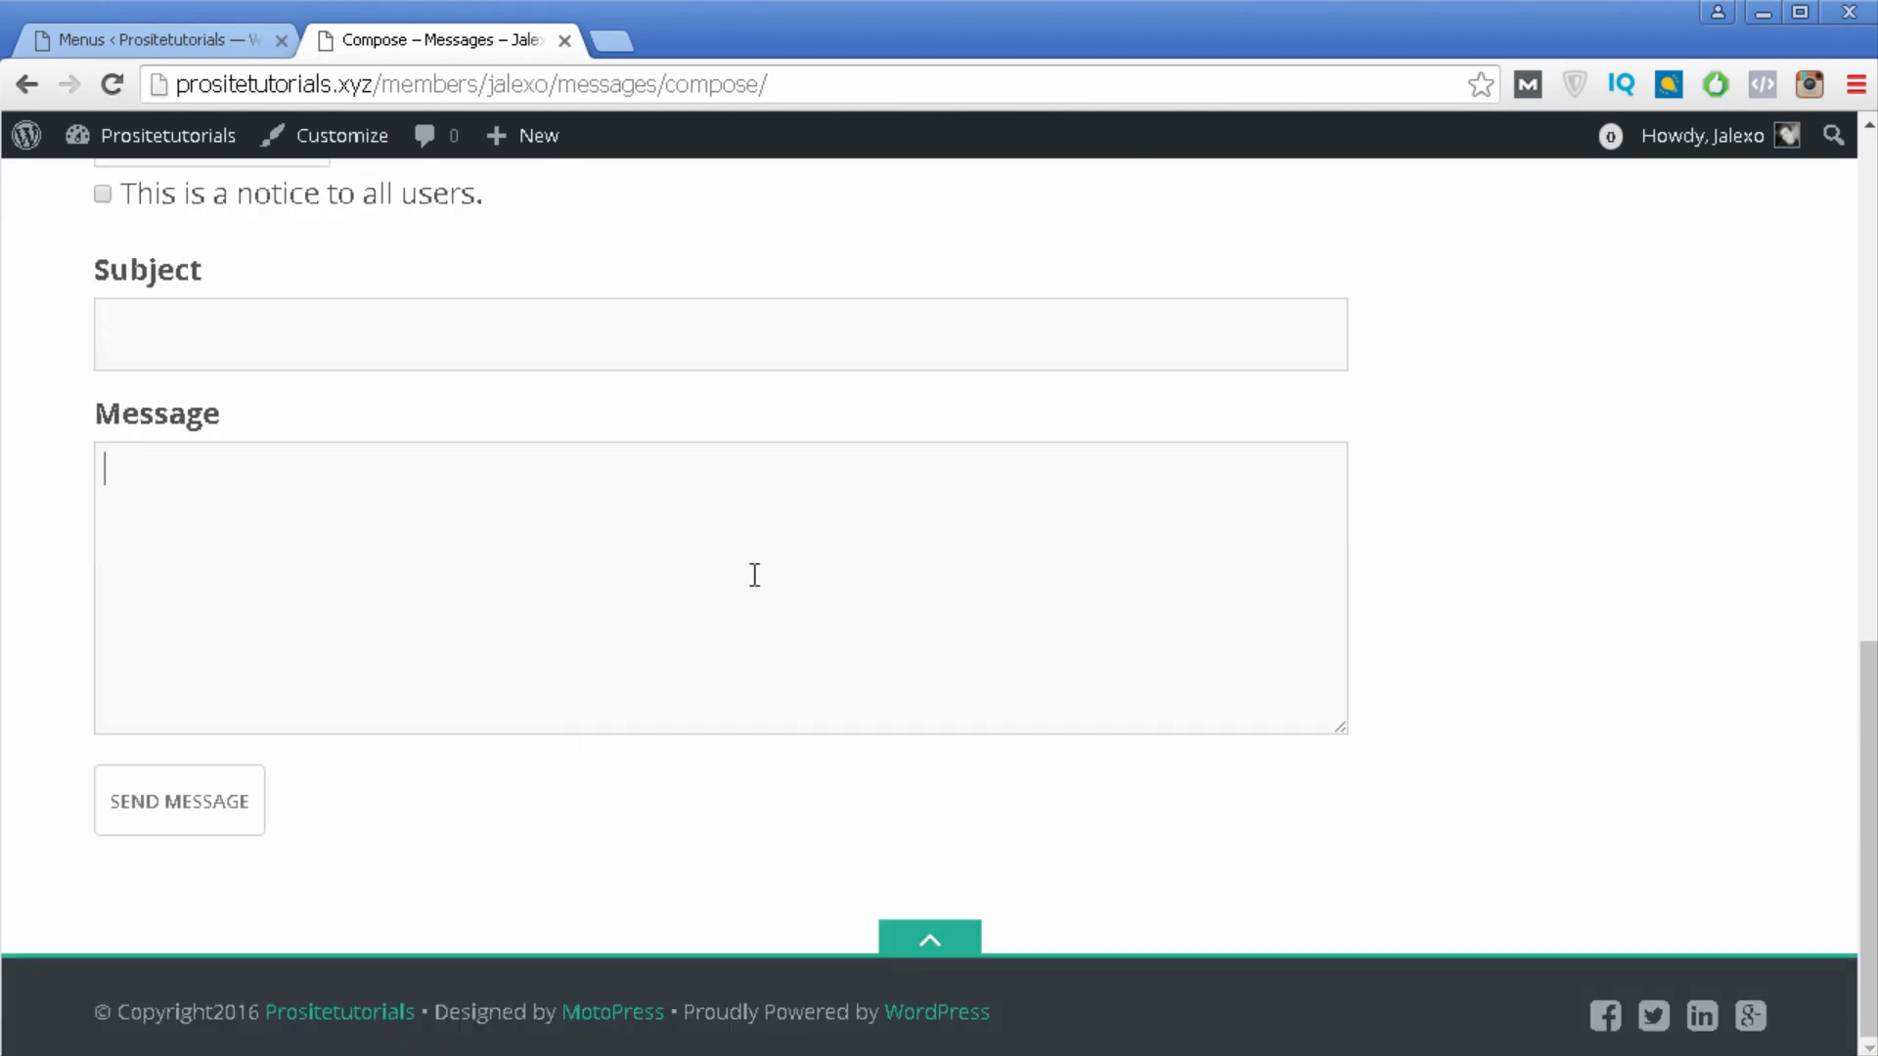
{"action": "scroll", "coordinate": [504, 690], "scroll_direction": "up", "scroll_amount": 5}
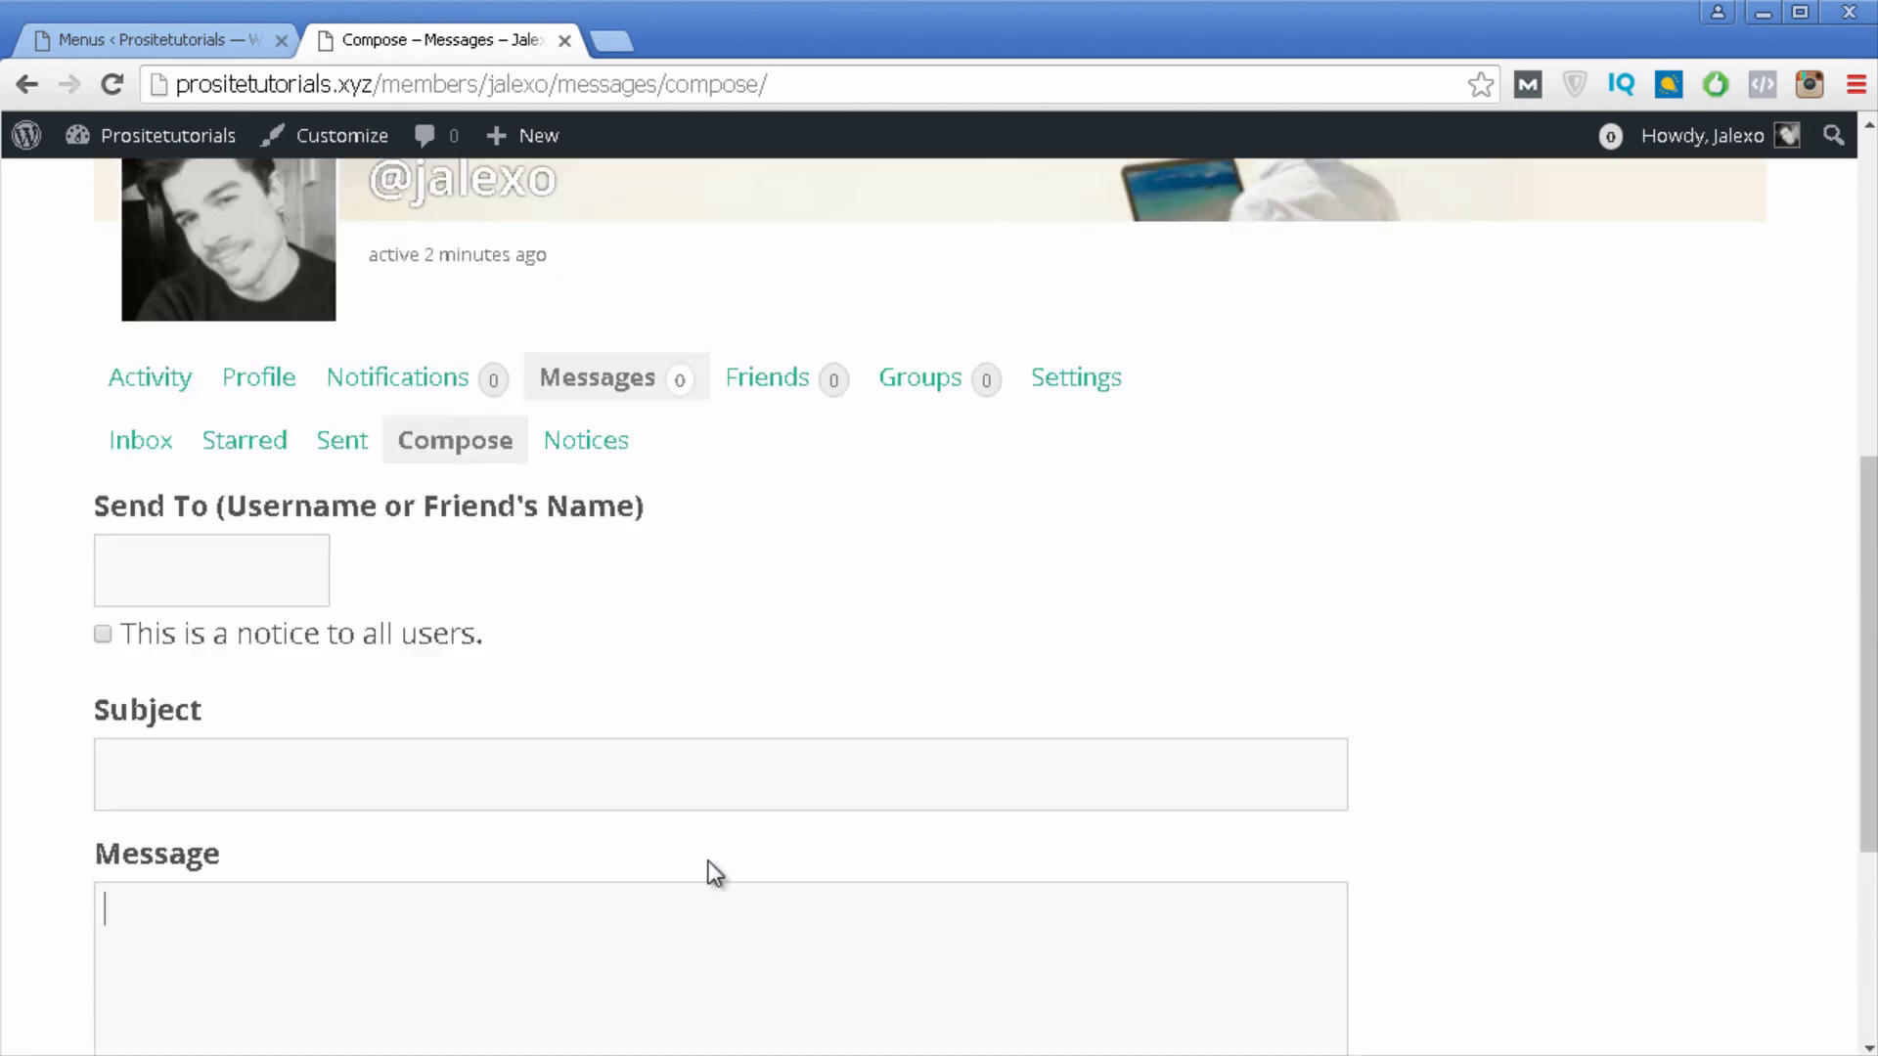
{"action": "scroll", "coordinate": [661, 800], "scroll_direction": "up", "scroll_amount": 2}
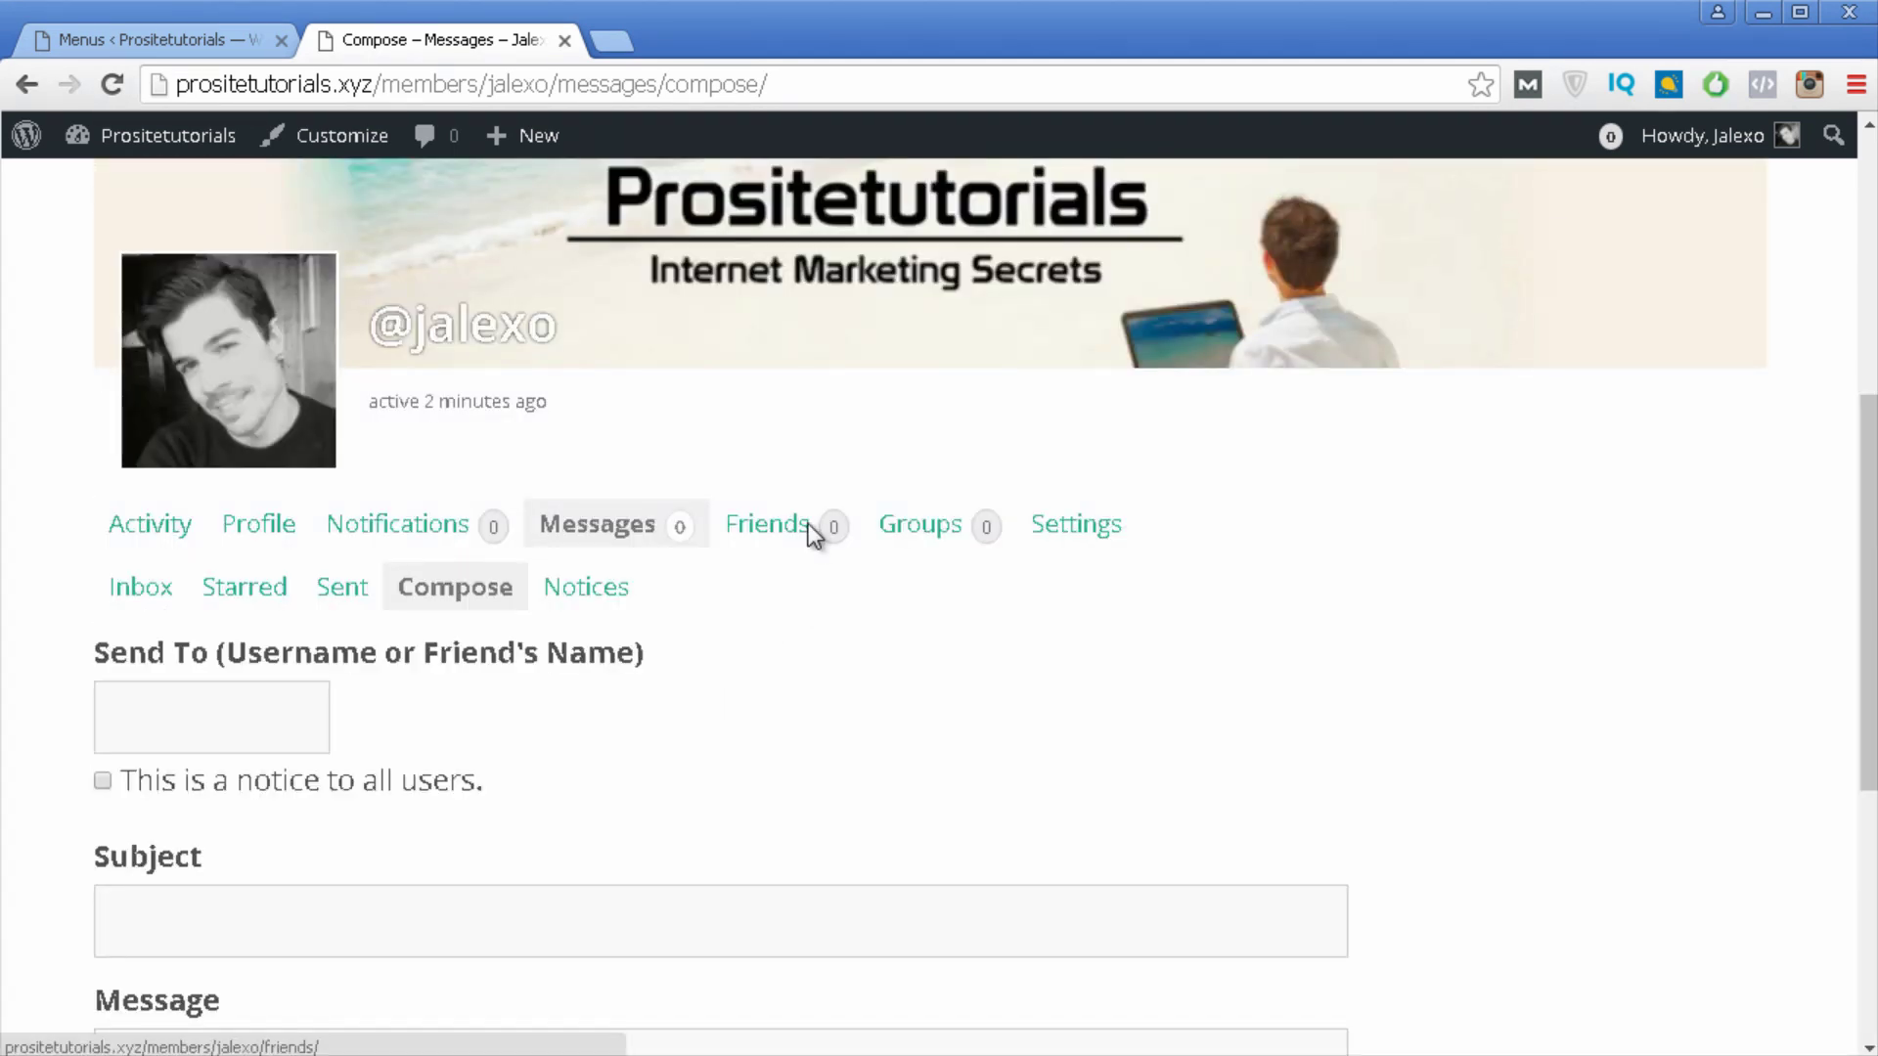
- View the member's Friends tab (no members), then the Groups tab (no groups found)
{"action": "left_click", "coordinate": [808, 524]}
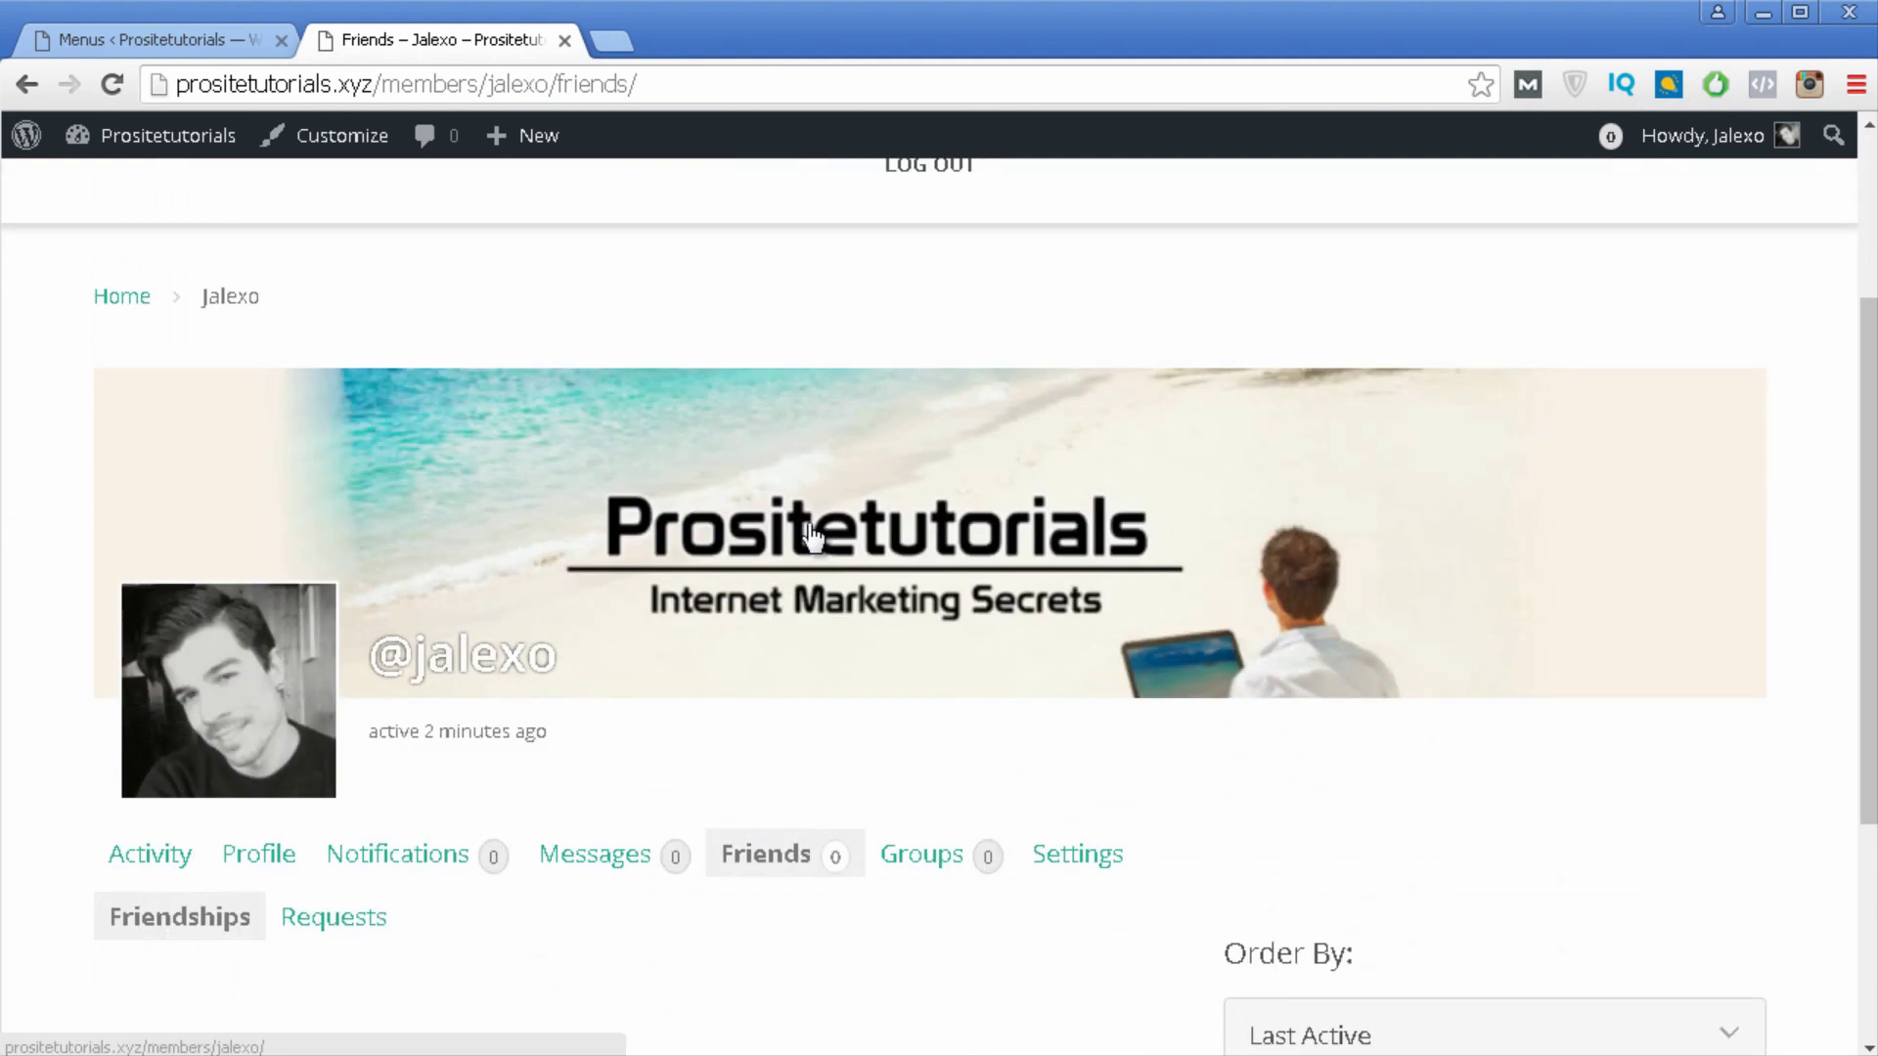
{"action": "scroll", "coordinate": [808, 524], "scroll_direction": "down", "scroll_amount": 4}
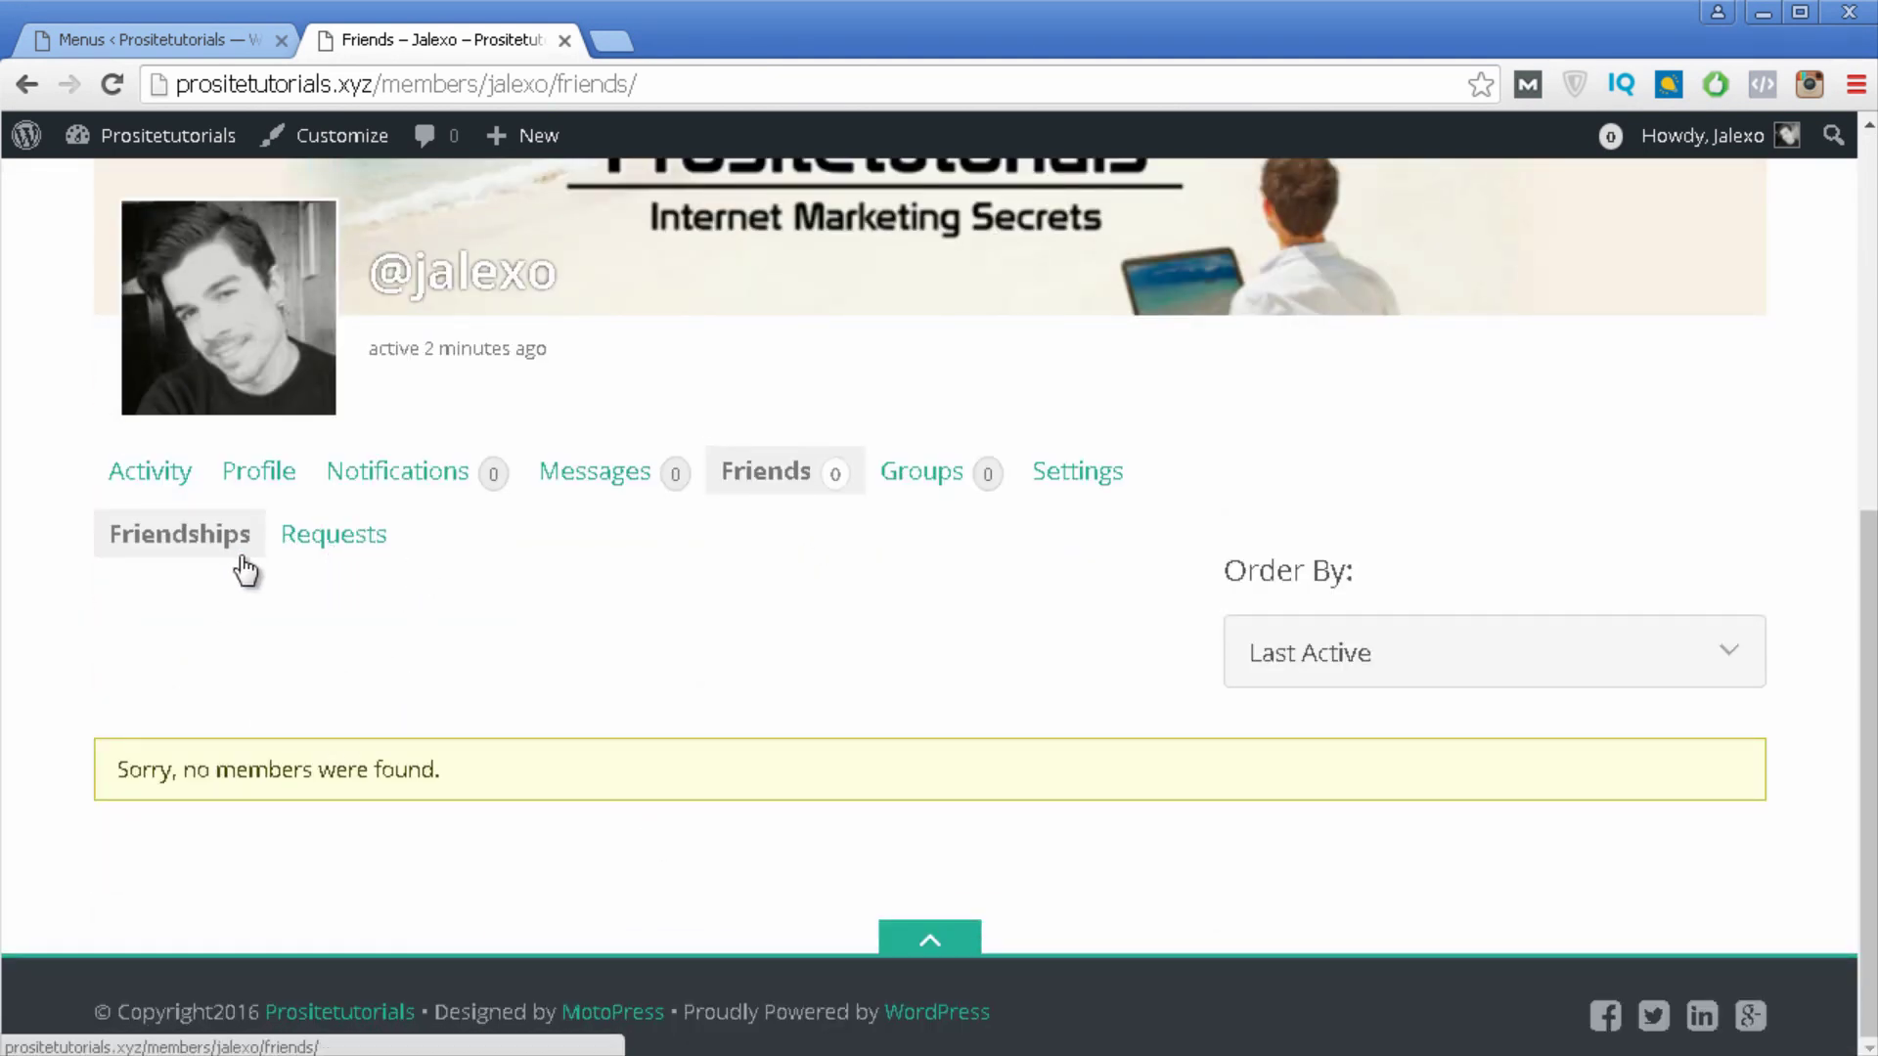
{"action": "left_click", "coordinate": [908, 489]}
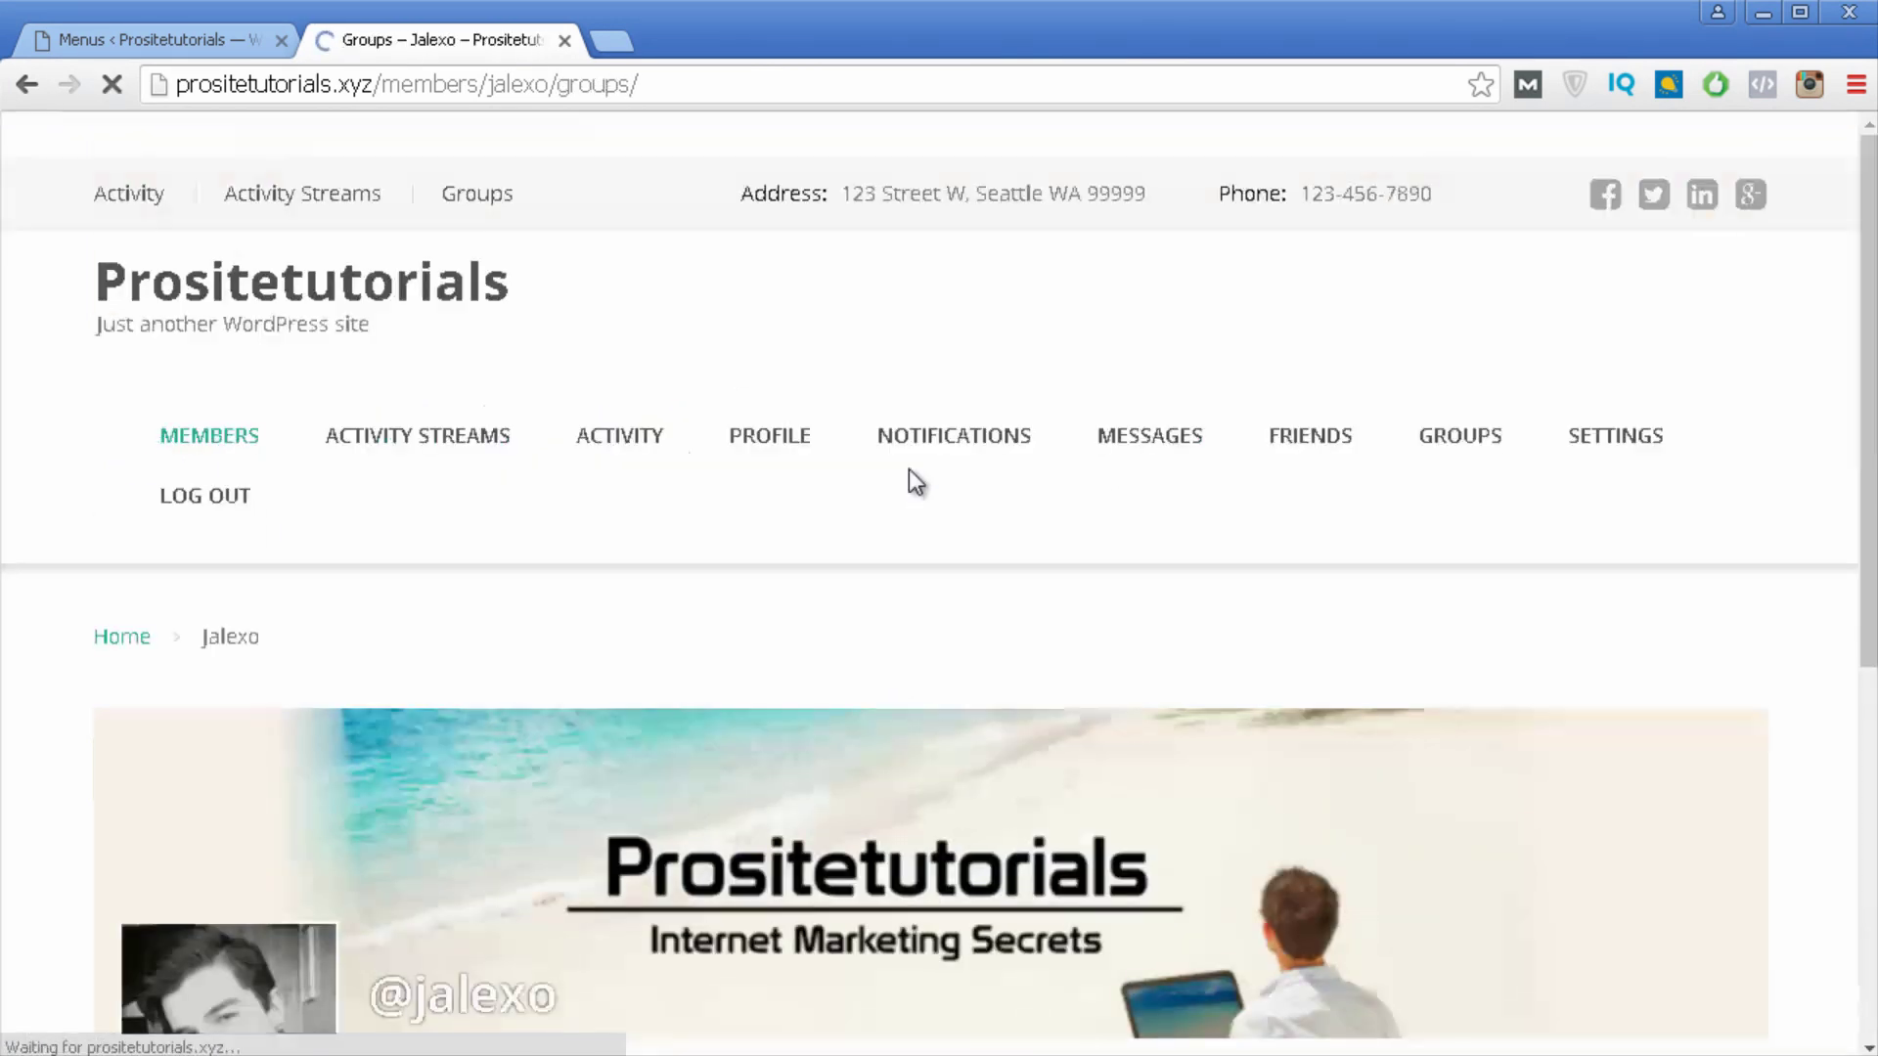
{"action": "scroll", "coordinate": [1017, 550], "scroll_direction": "down", "scroll_amount": 6}
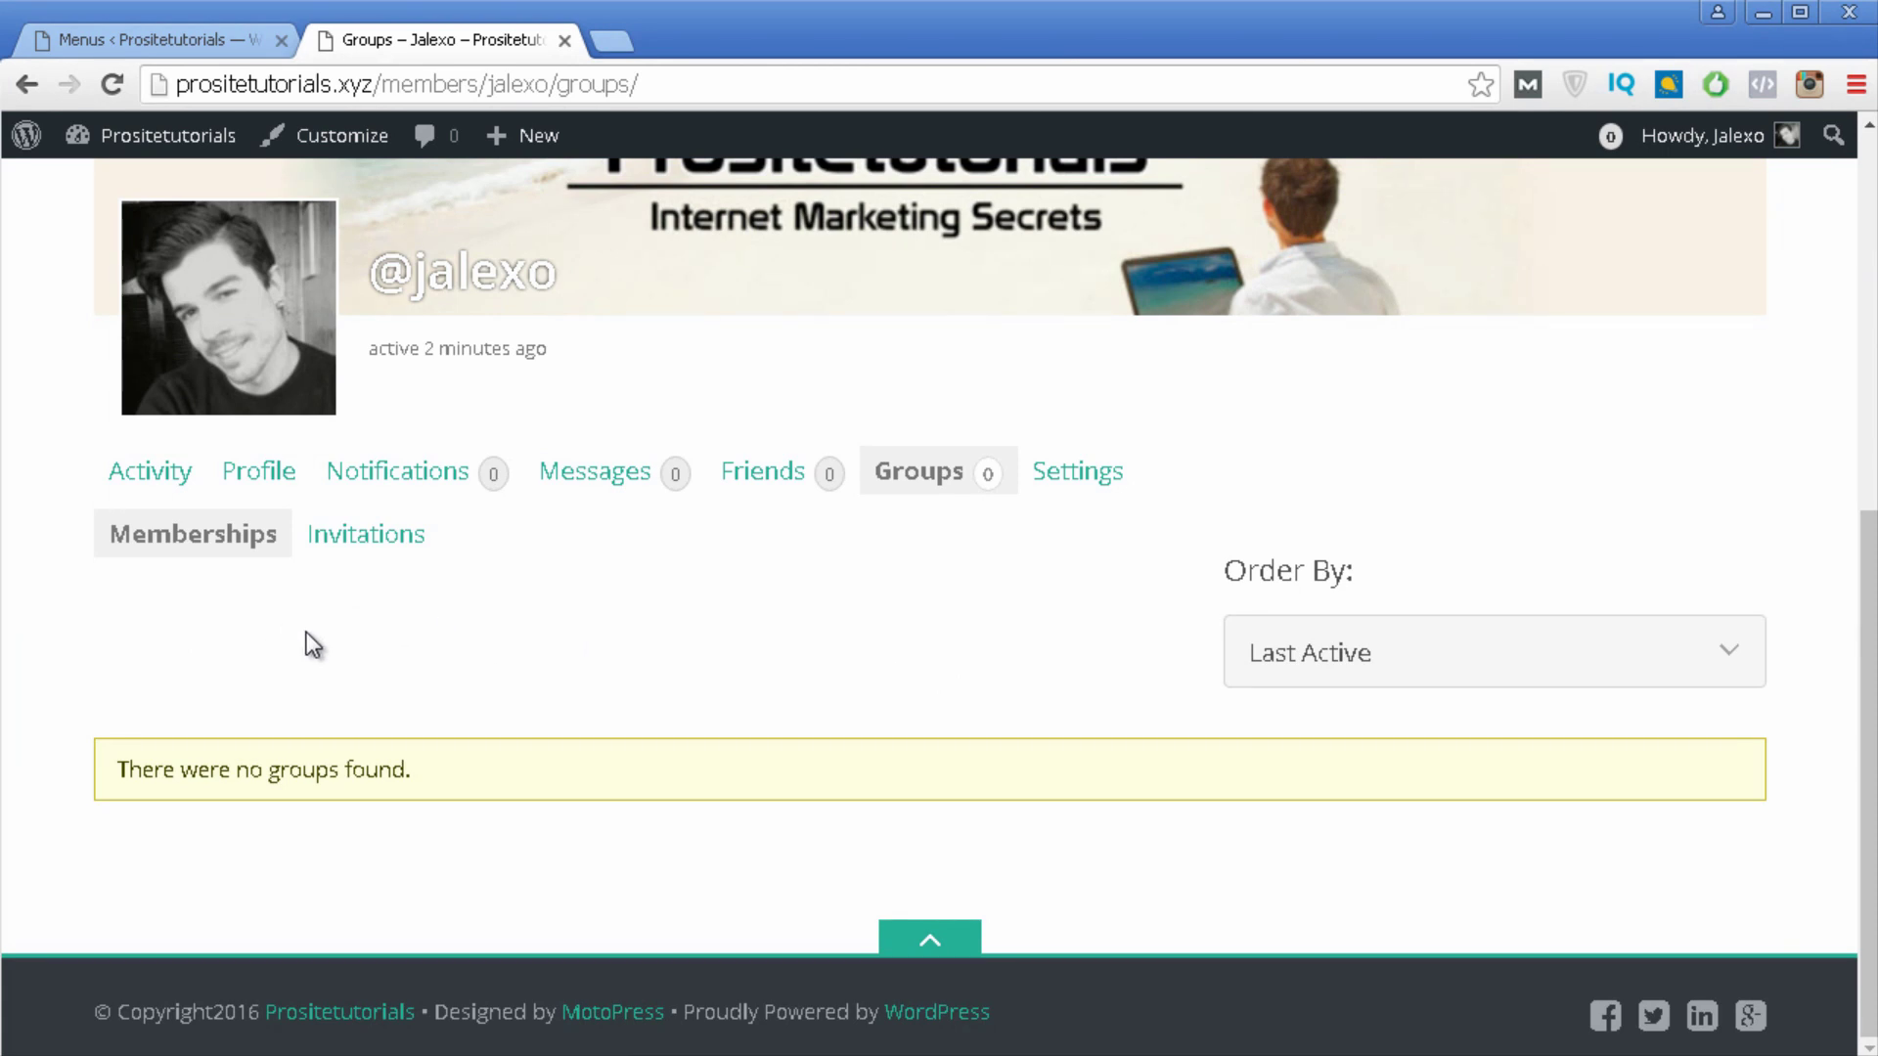
- Open the member's account Settings and look over the email and password fields
{"action": "left_click", "coordinate": [1109, 473]}
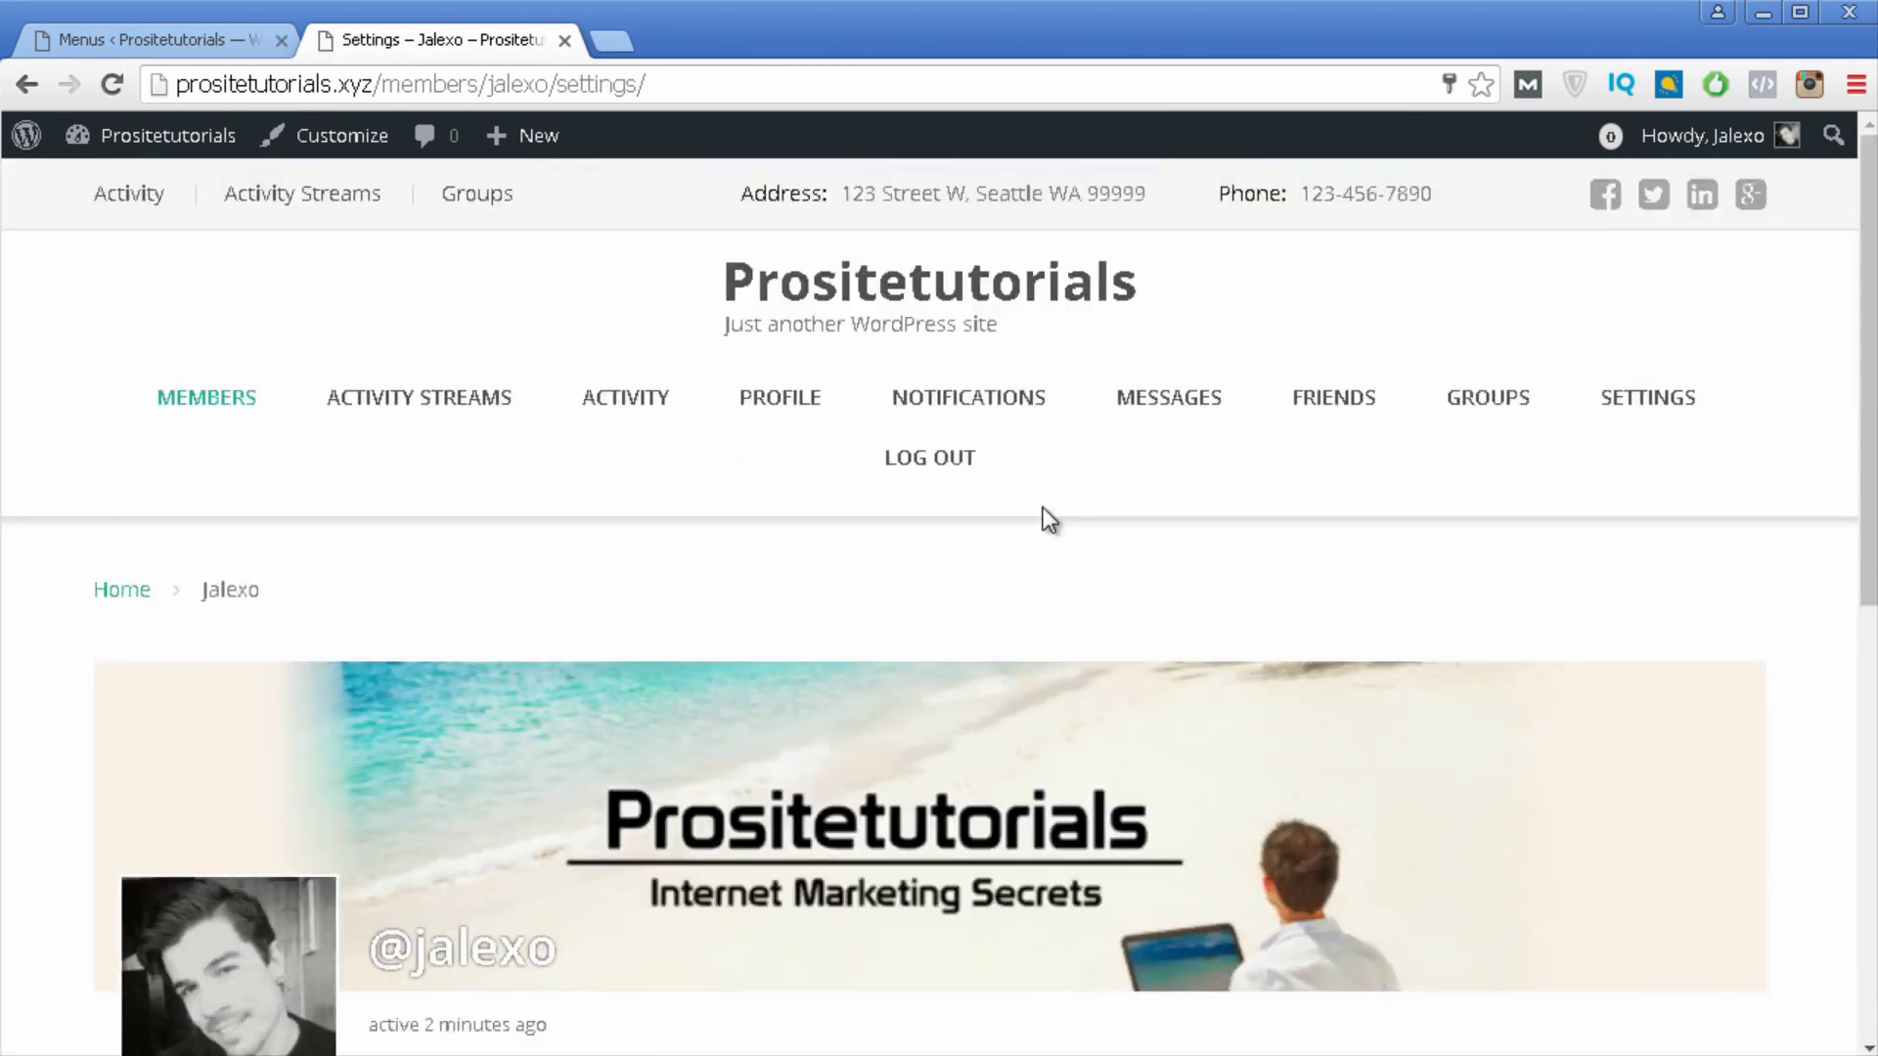
{"action": "scroll", "coordinate": [1054, 523], "scroll_direction": "down", "scroll_amount": 9}
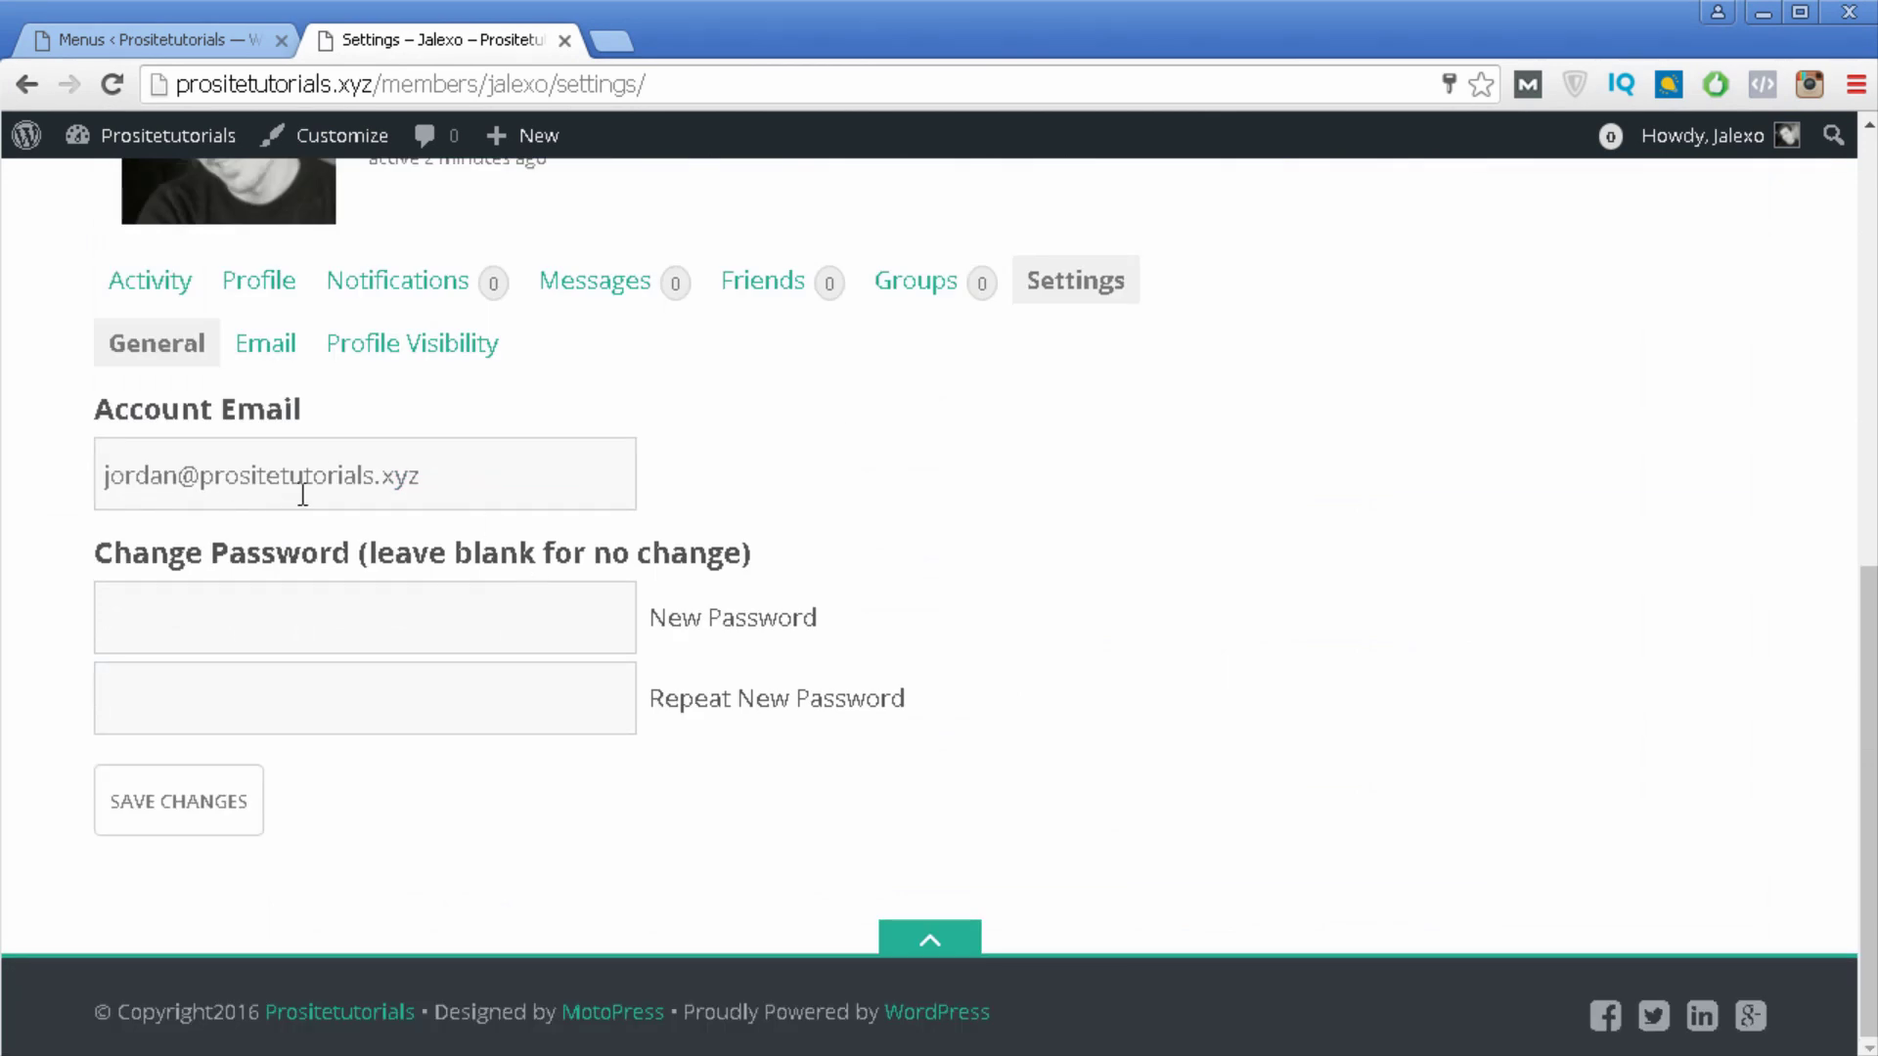
{"action": "left_click_drag", "start_coordinate": [388, 471], "coordinate": [374, 473]}
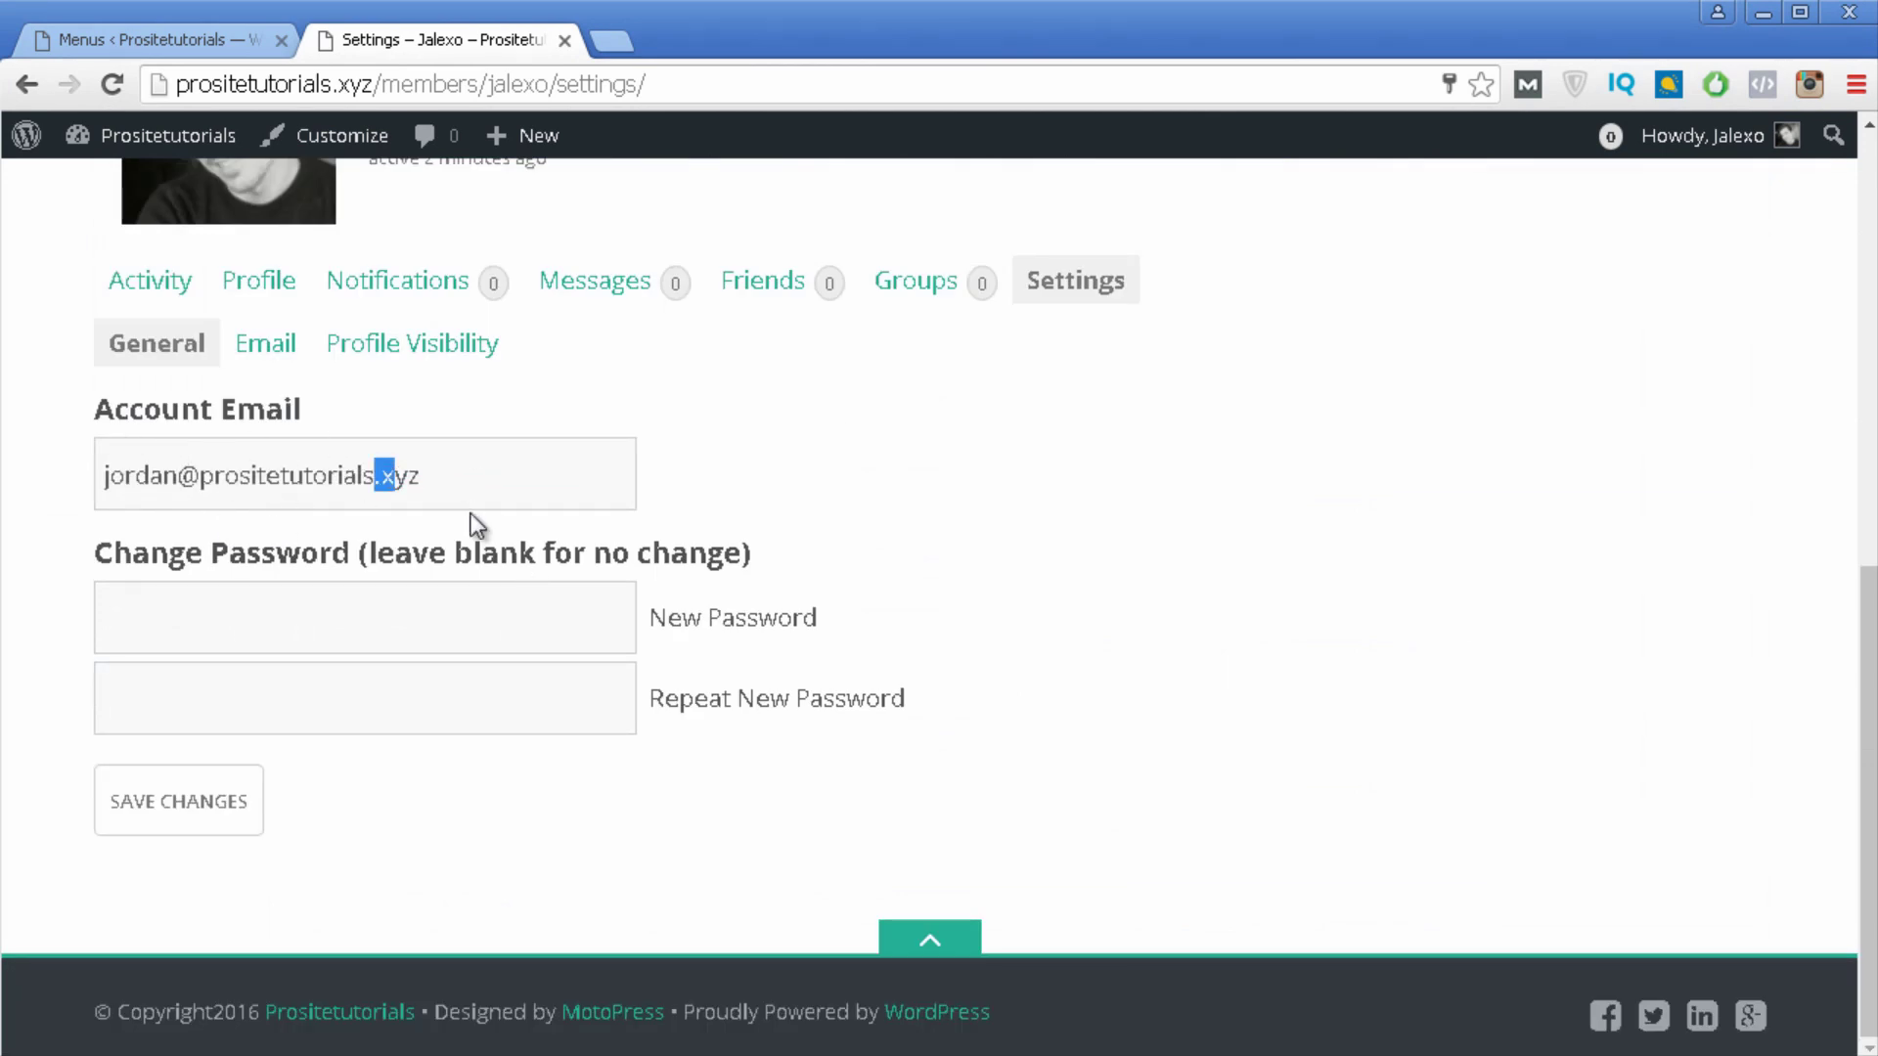
{"action": "left_click", "coordinate": [439, 608]}
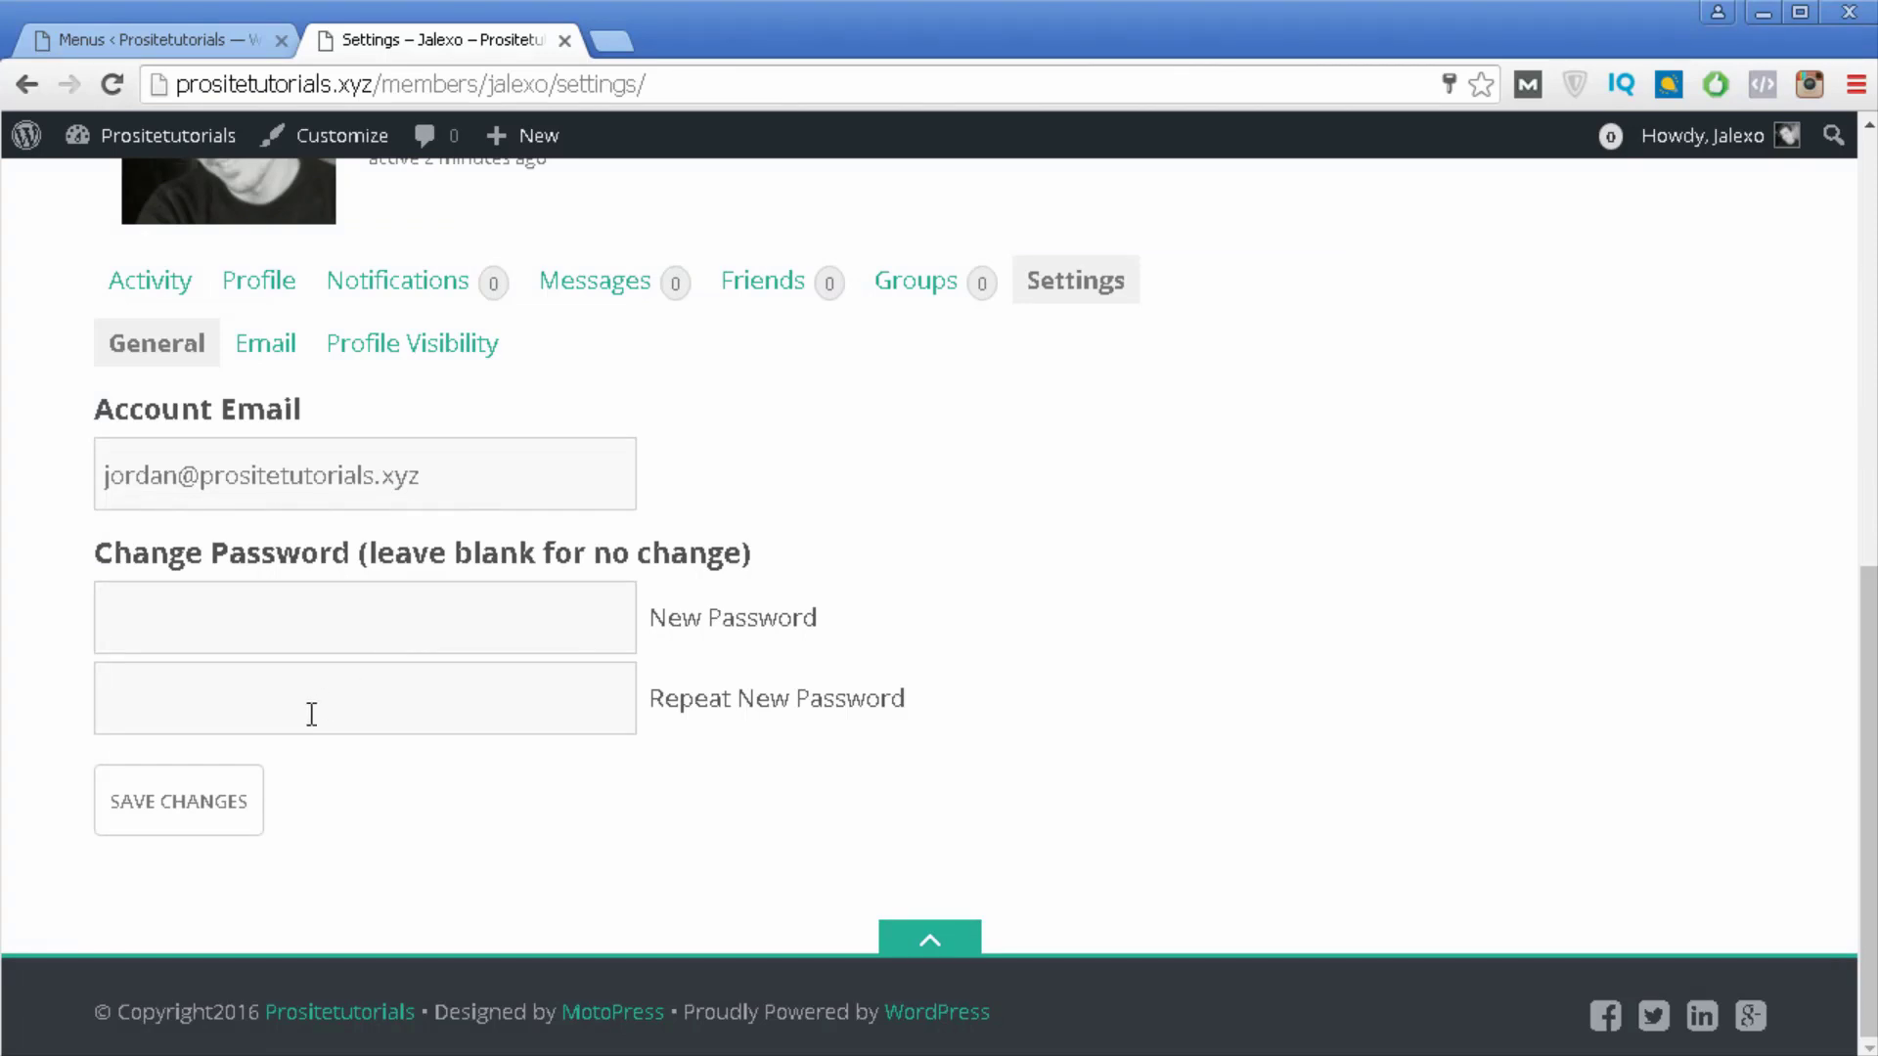
- Review the Email notification tables for Activity, Messages, Friends and Groups
{"action": "left_click", "coordinate": [266, 342]}
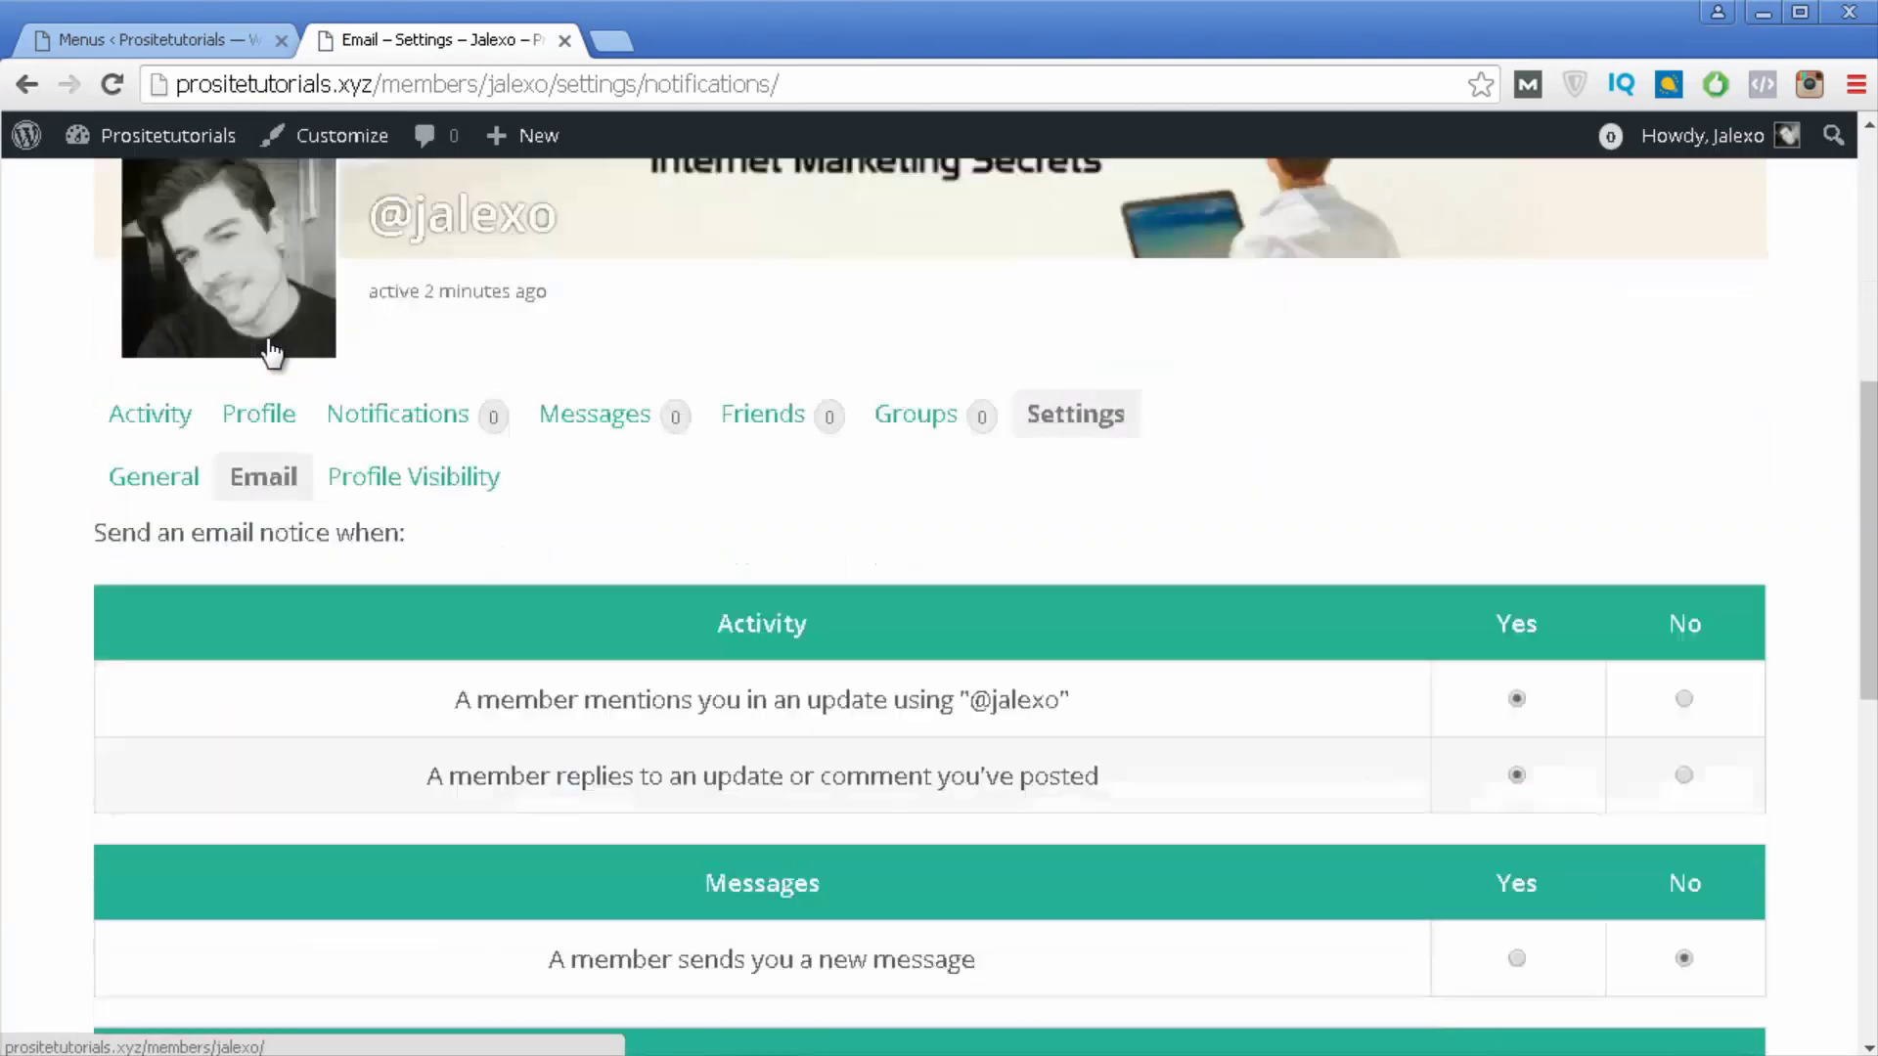
{"action": "scroll", "coordinate": [896, 205], "scroll_direction": "down", "scroll_amount": 5}
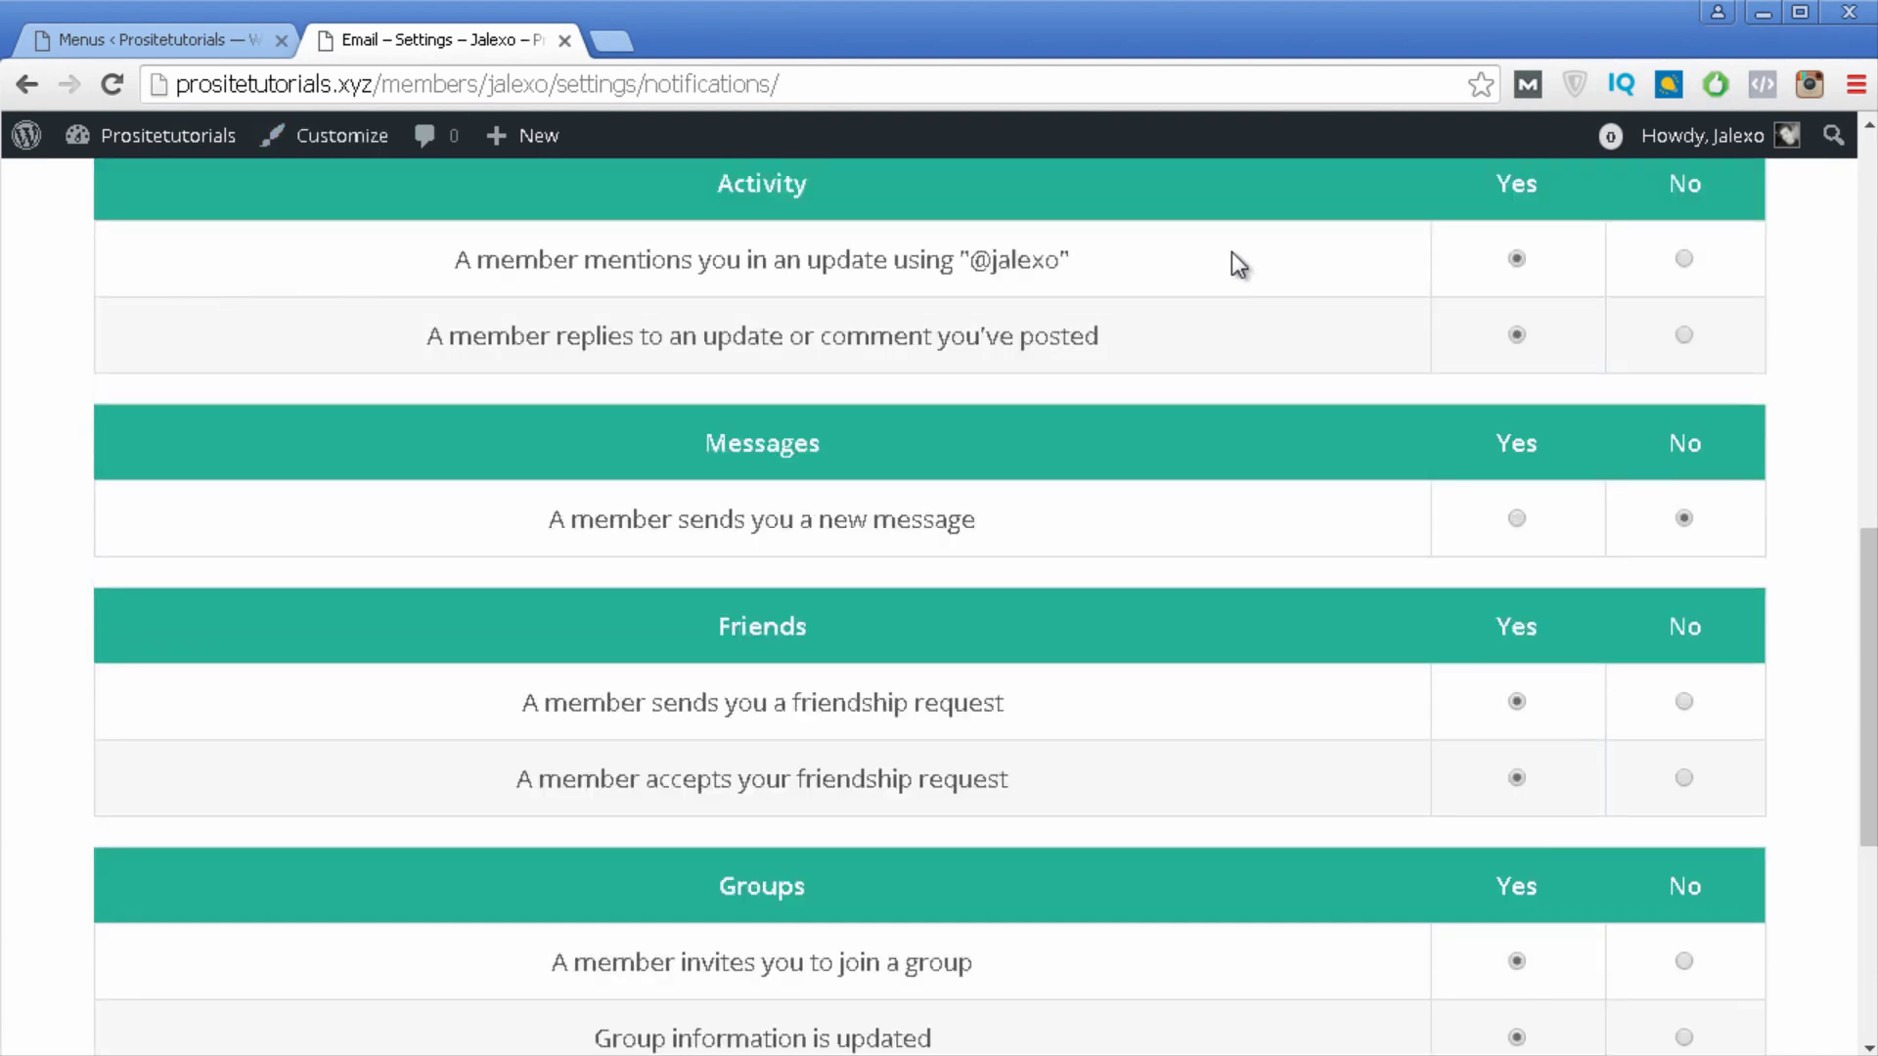
{"action": "scroll", "coordinate": [932, 322], "scroll_direction": "down", "scroll_amount": 2}
{"action": "scroll", "coordinate": [1271, 509], "scroll_direction": "down", "scroll_amount": 2}
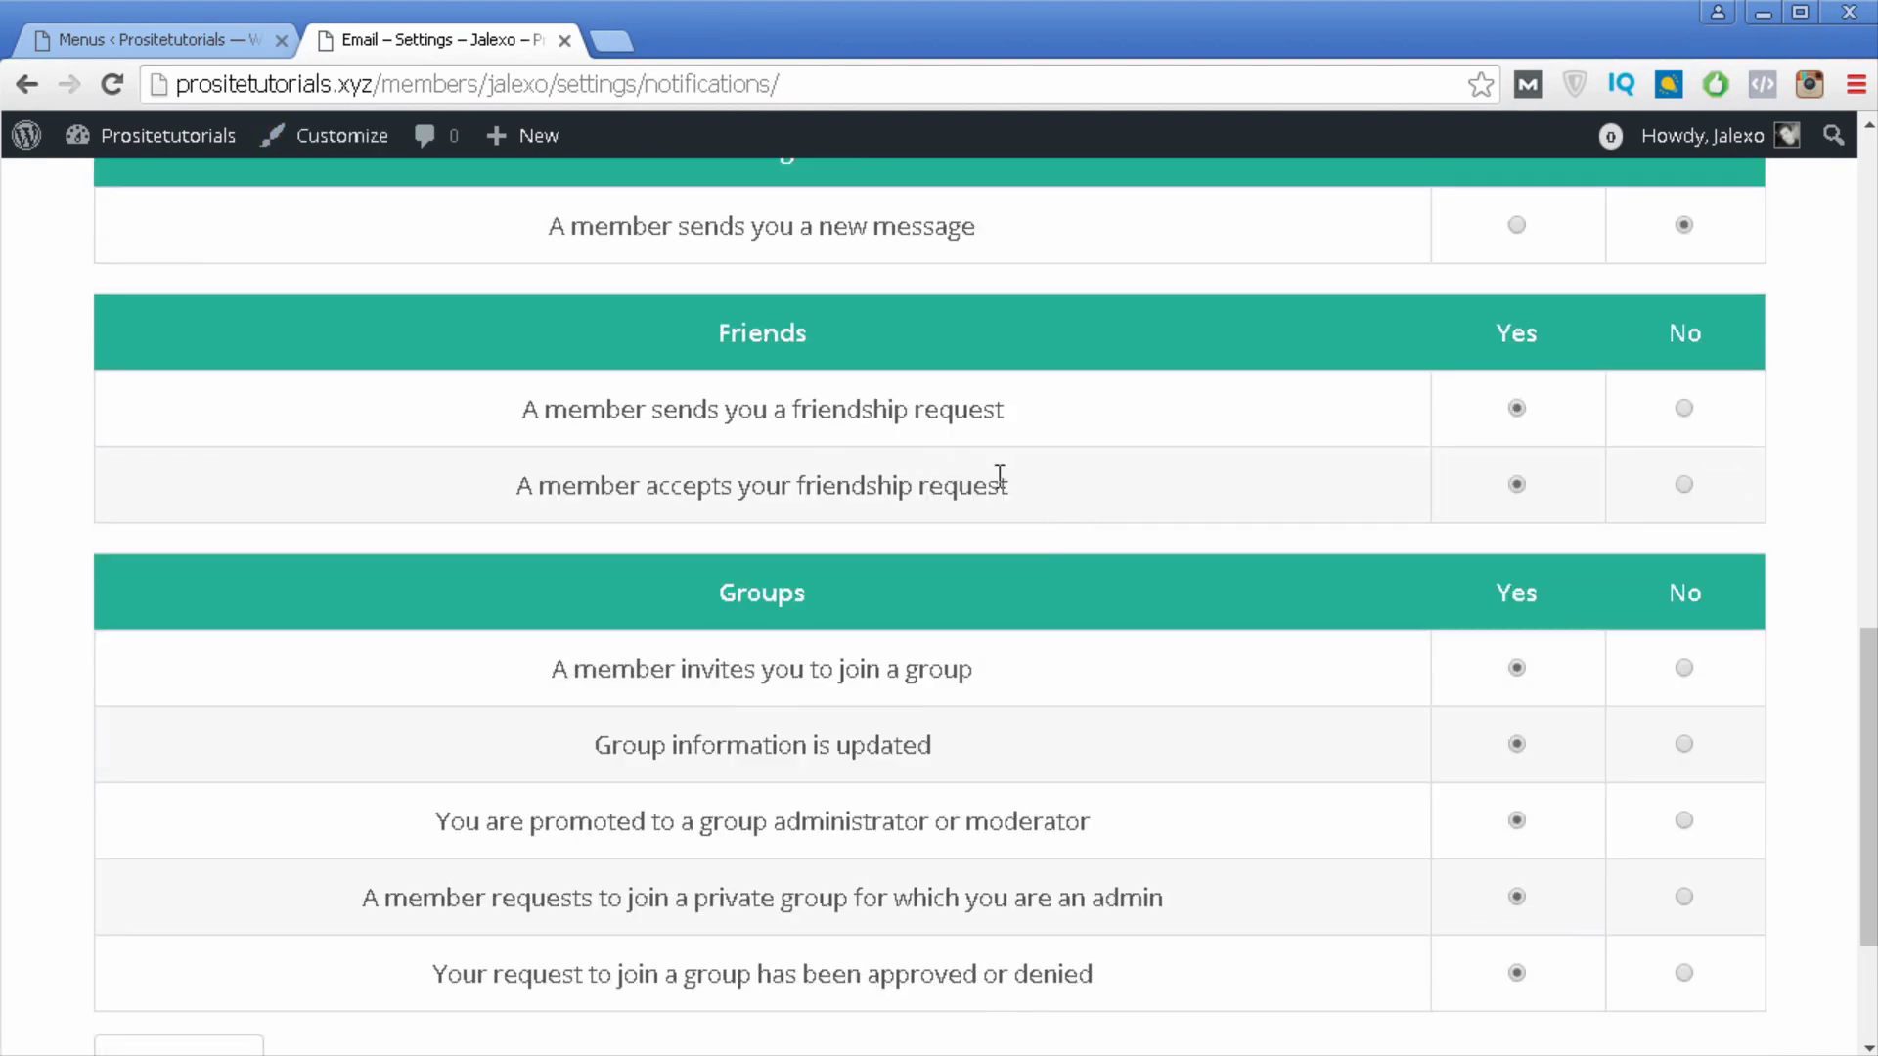
{"action": "scroll", "coordinate": [989, 536], "scroll_direction": "down", "scroll_amount": 2}
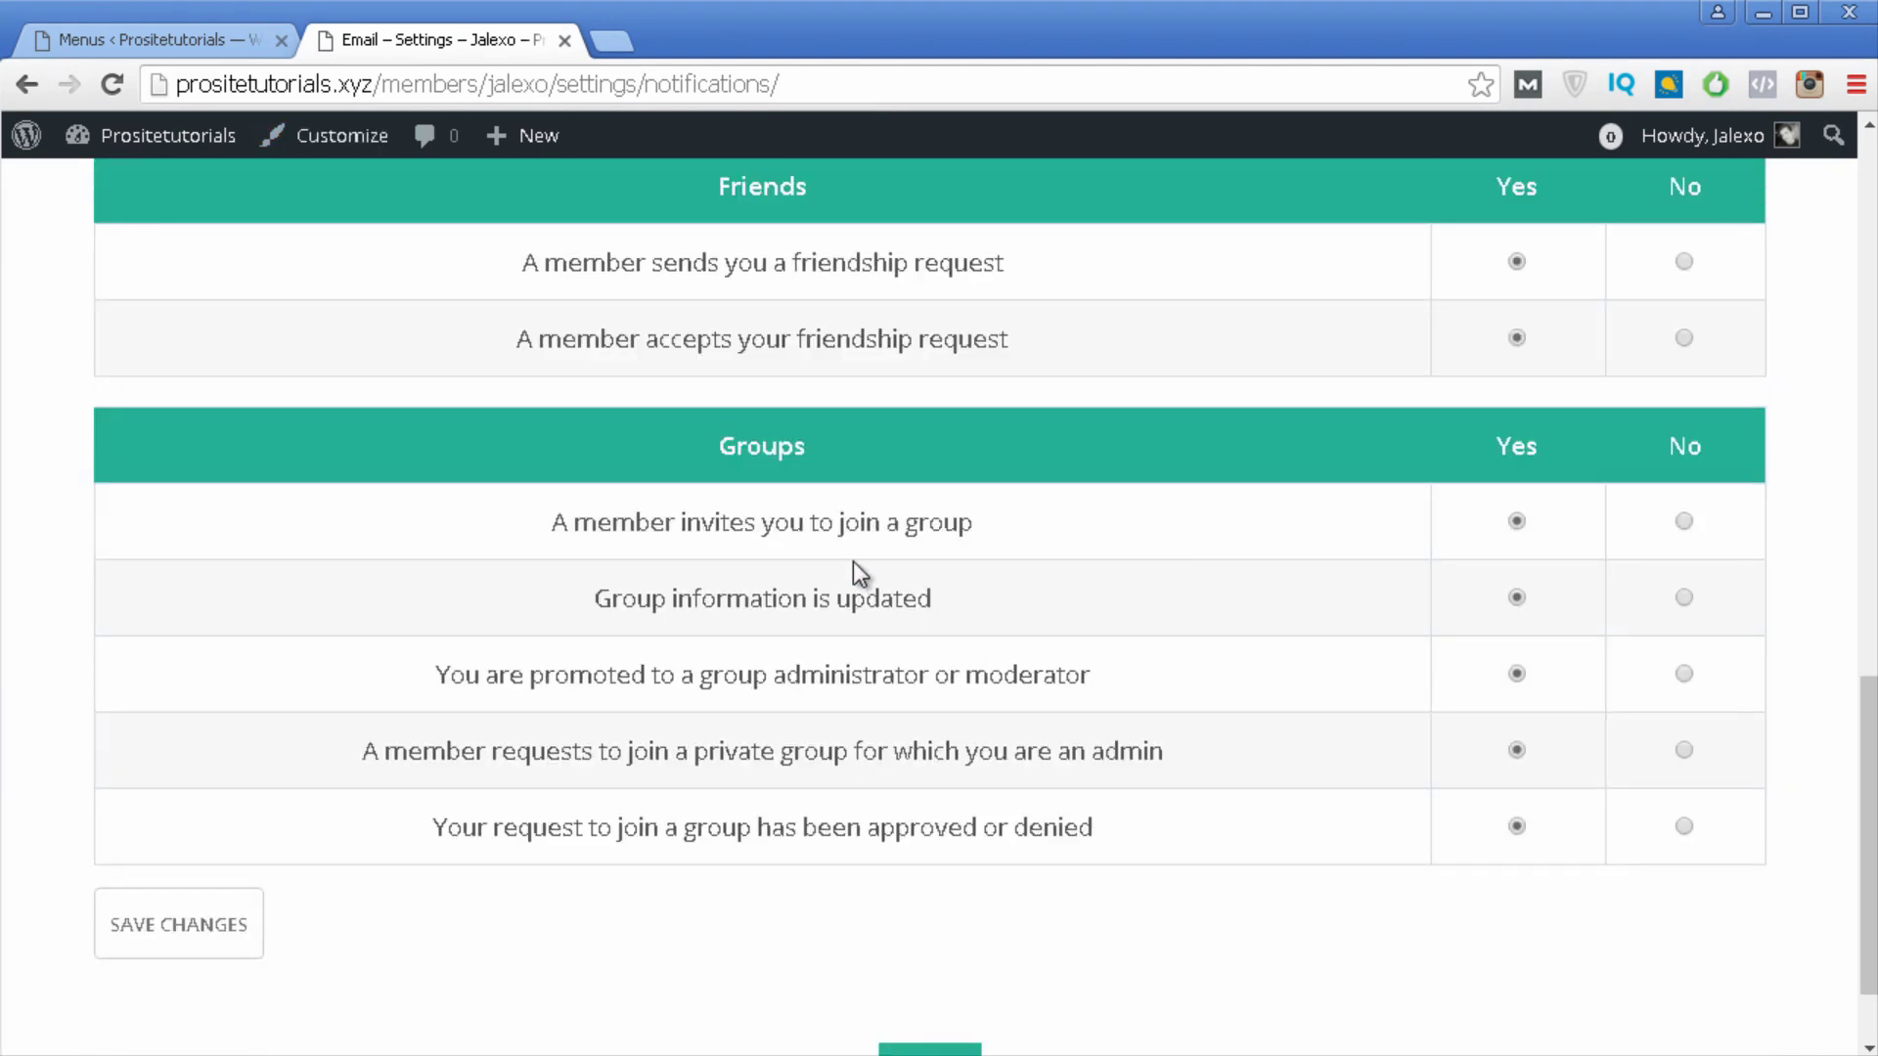
{"action": "scroll", "coordinate": [853, 561], "scroll_direction": "up", "scroll_amount": 2}
{"action": "scroll", "coordinate": [779, 372], "scroll_direction": "up", "scroll_amount": 2}
{"action": "scroll", "coordinate": [765, 435], "scroll_direction": "up", "scroll_amount": 2}
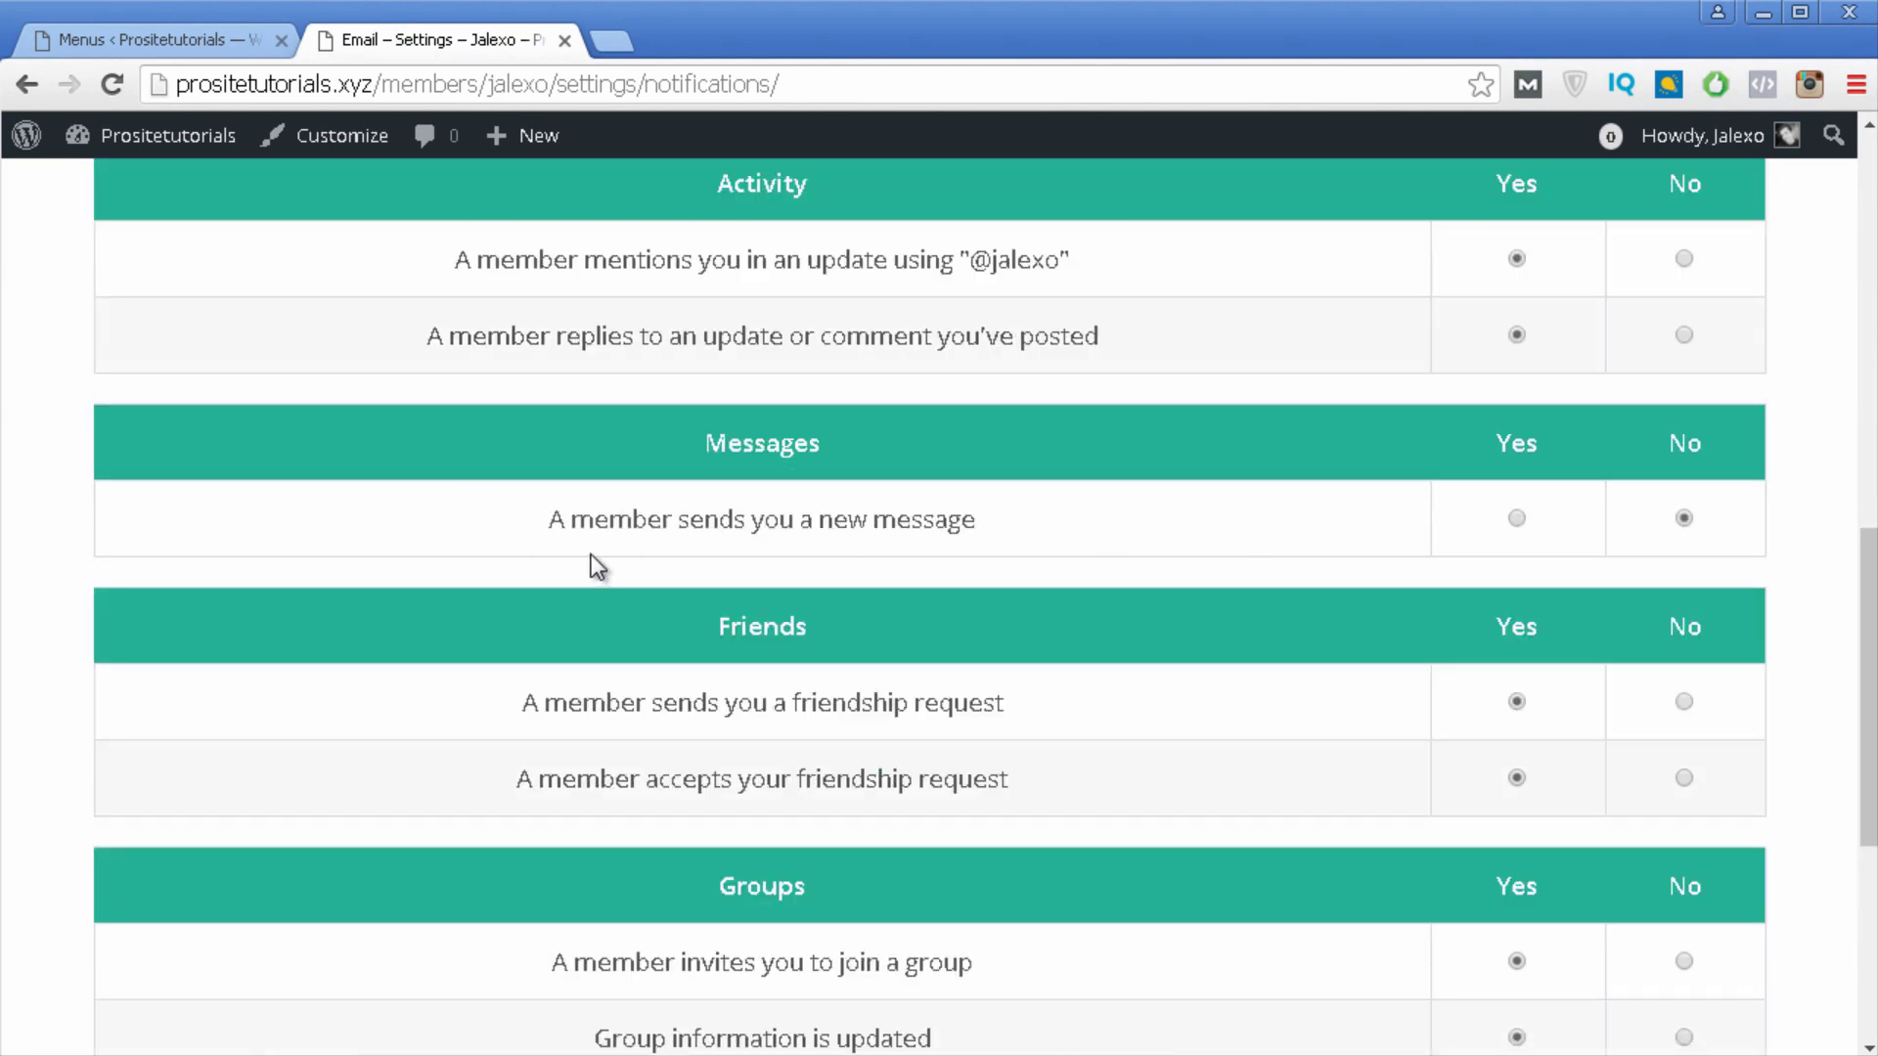
{"action": "scroll", "coordinate": [445, 553], "scroll_direction": "up", "scroll_amount": 2}
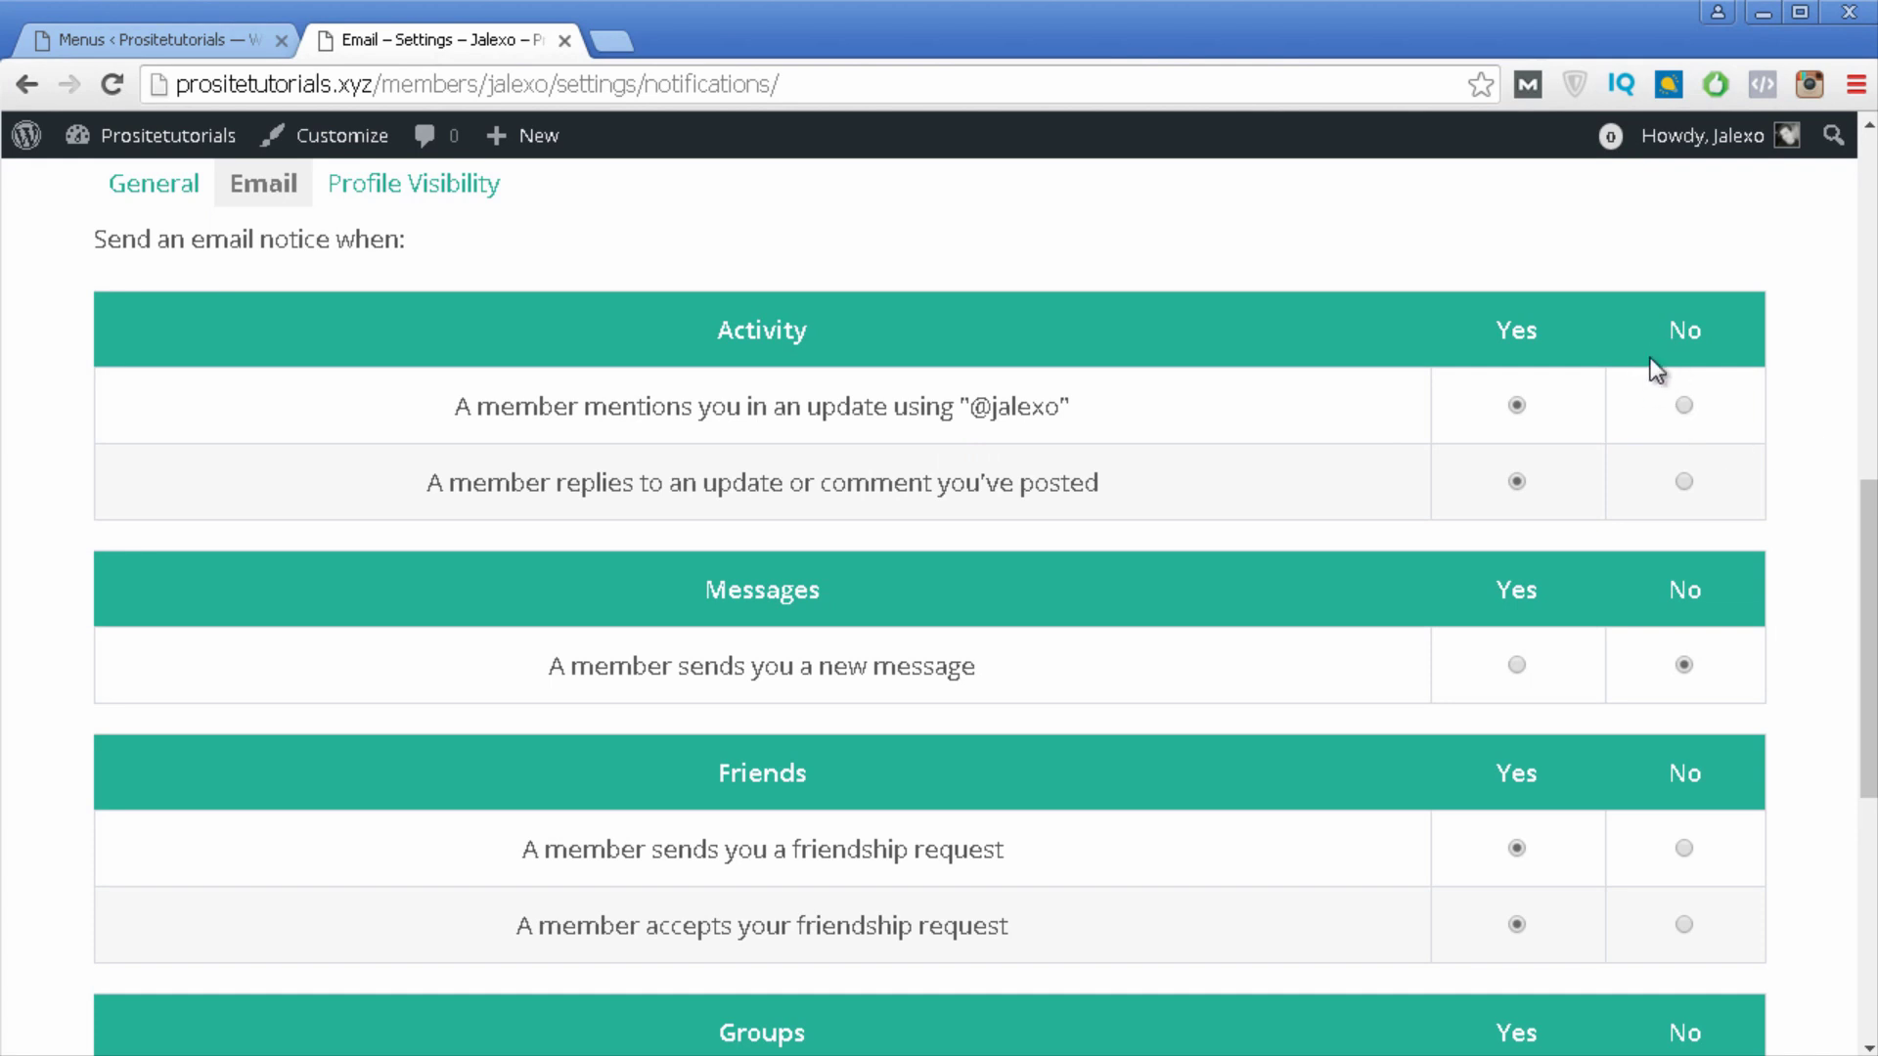
- Set emails for member mentions to No and save the notification settings
{"action": "left_click", "coordinate": [1685, 403]}
{"action": "scroll", "coordinate": [1585, 368], "scroll_direction": "down", "scroll_amount": 7}
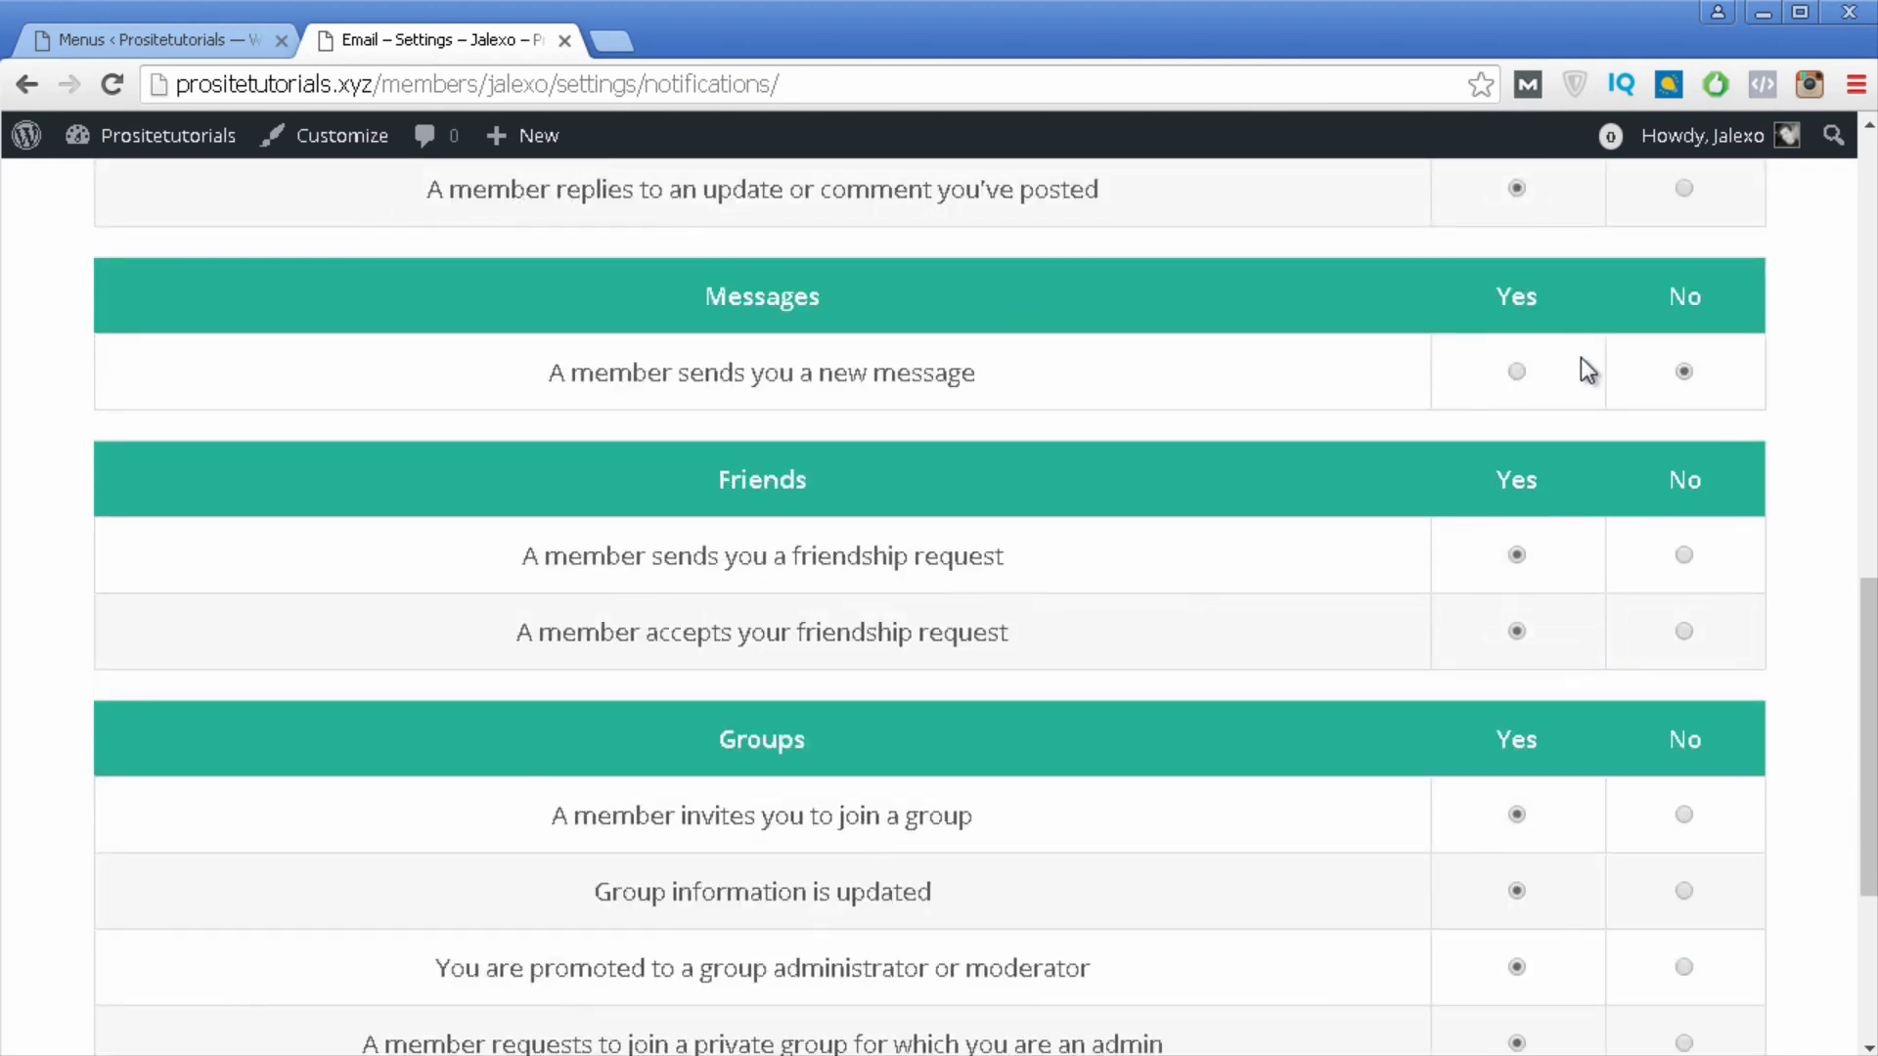
{"action": "left_click", "coordinate": [244, 800]}
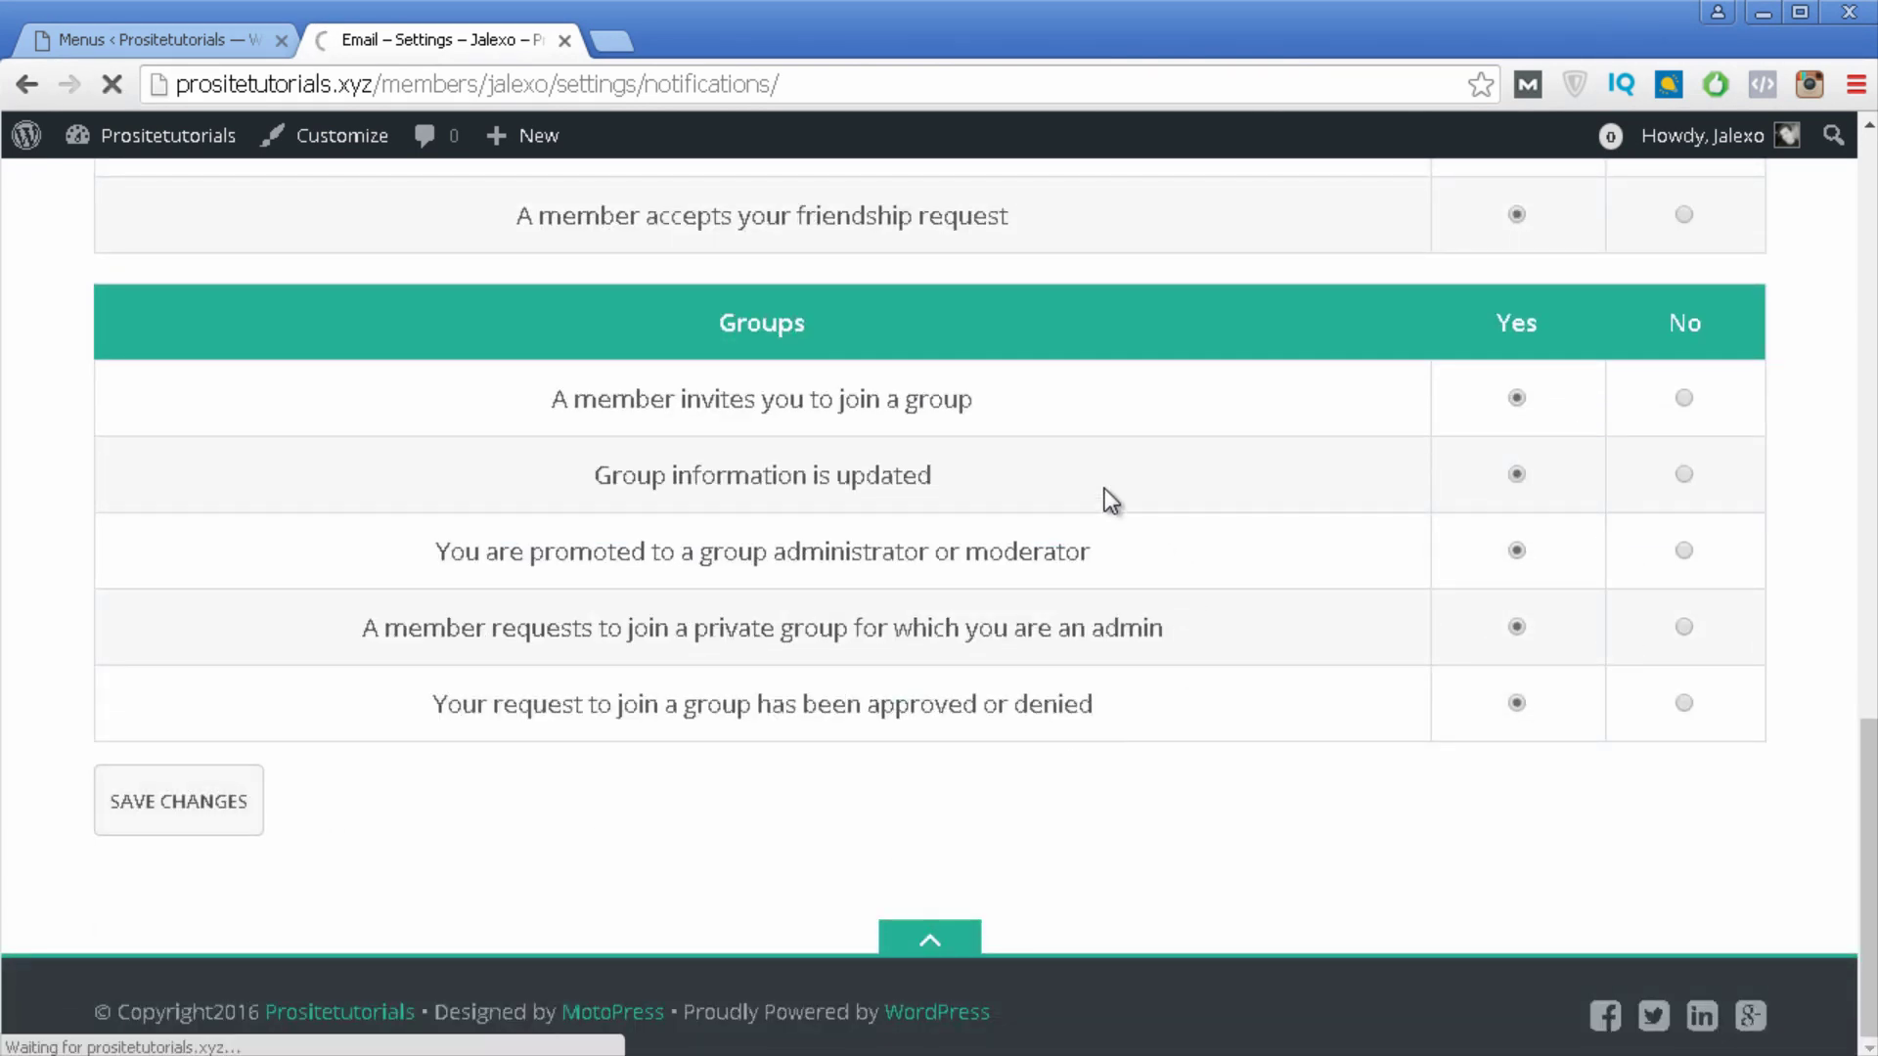
{"action": "scroll", "coordinate": [685, 391], "scroll_direction": "up", "scroll_amount": 2}
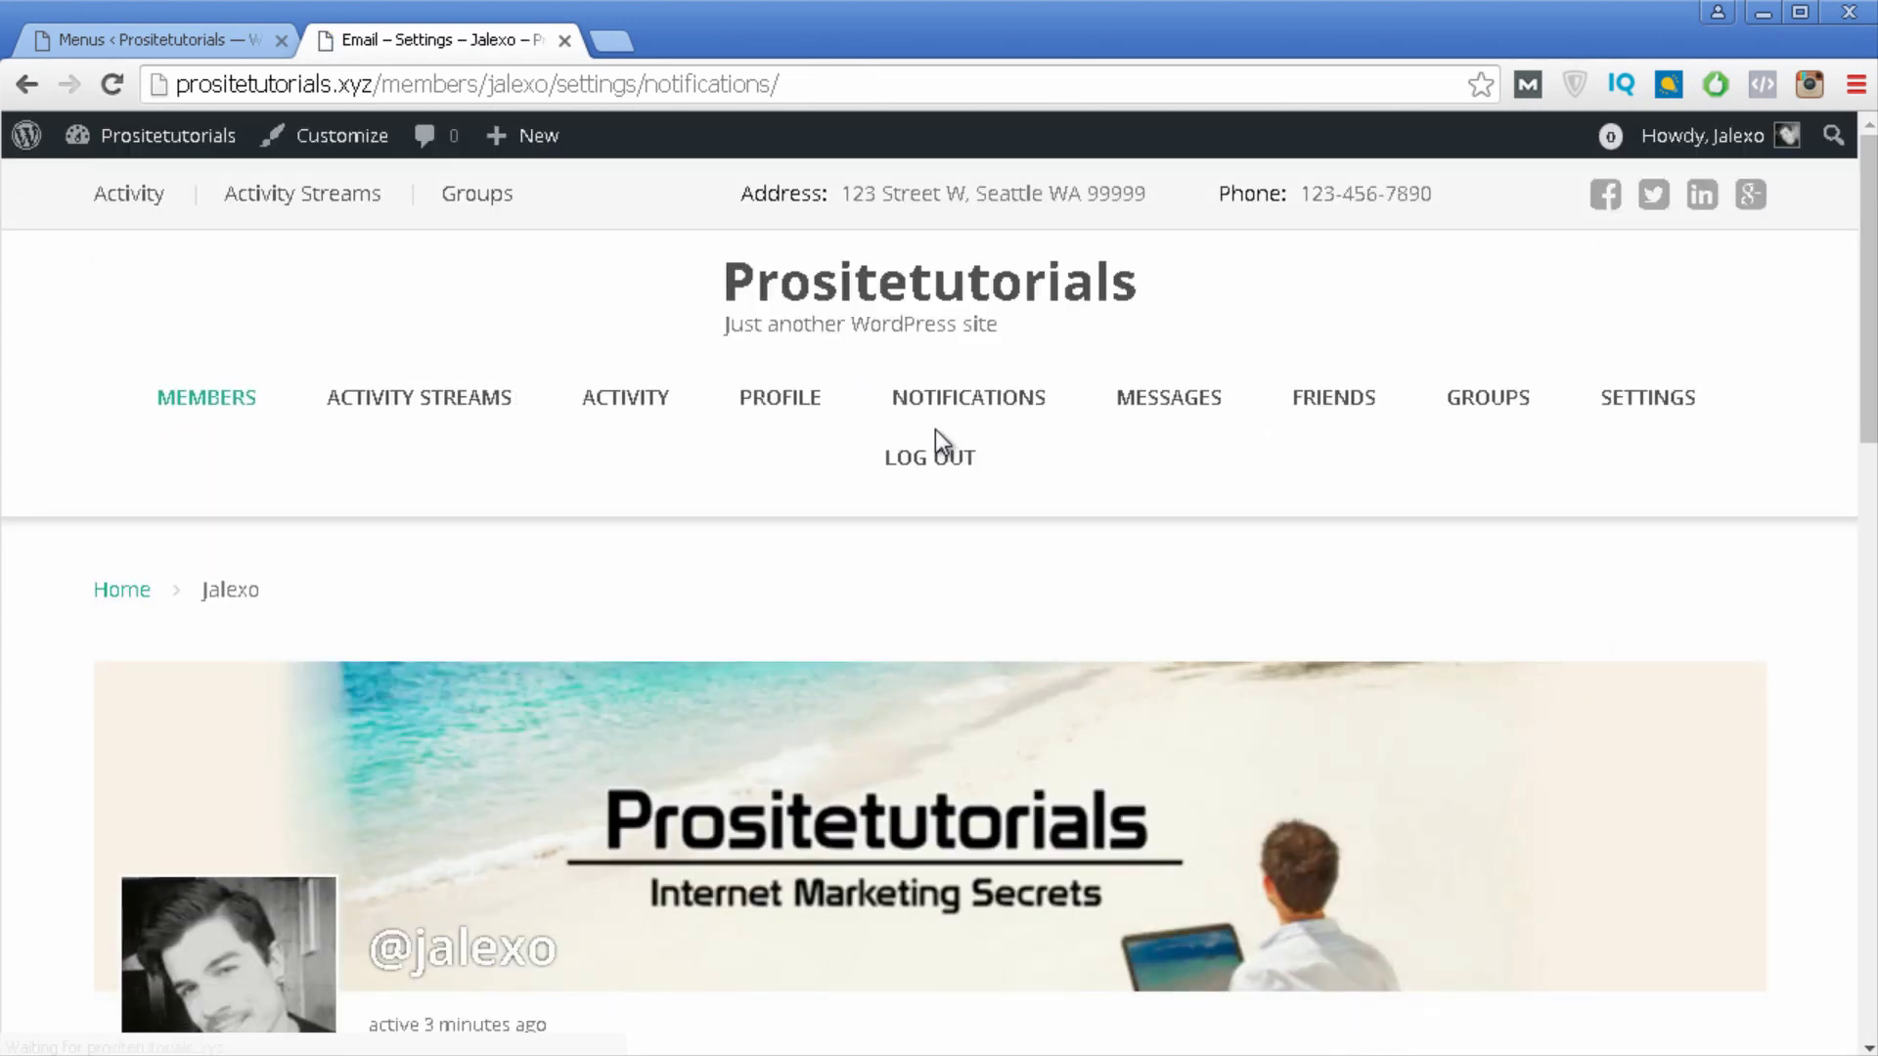
{"action": "scroll", "coordinate": [935, 430], "scroll_direction": "down", "scroll_amount": 3}
{"action": "scroll", "coordinate": [935, 436], "scroll_direction": "down", "scroll_amount": 6}
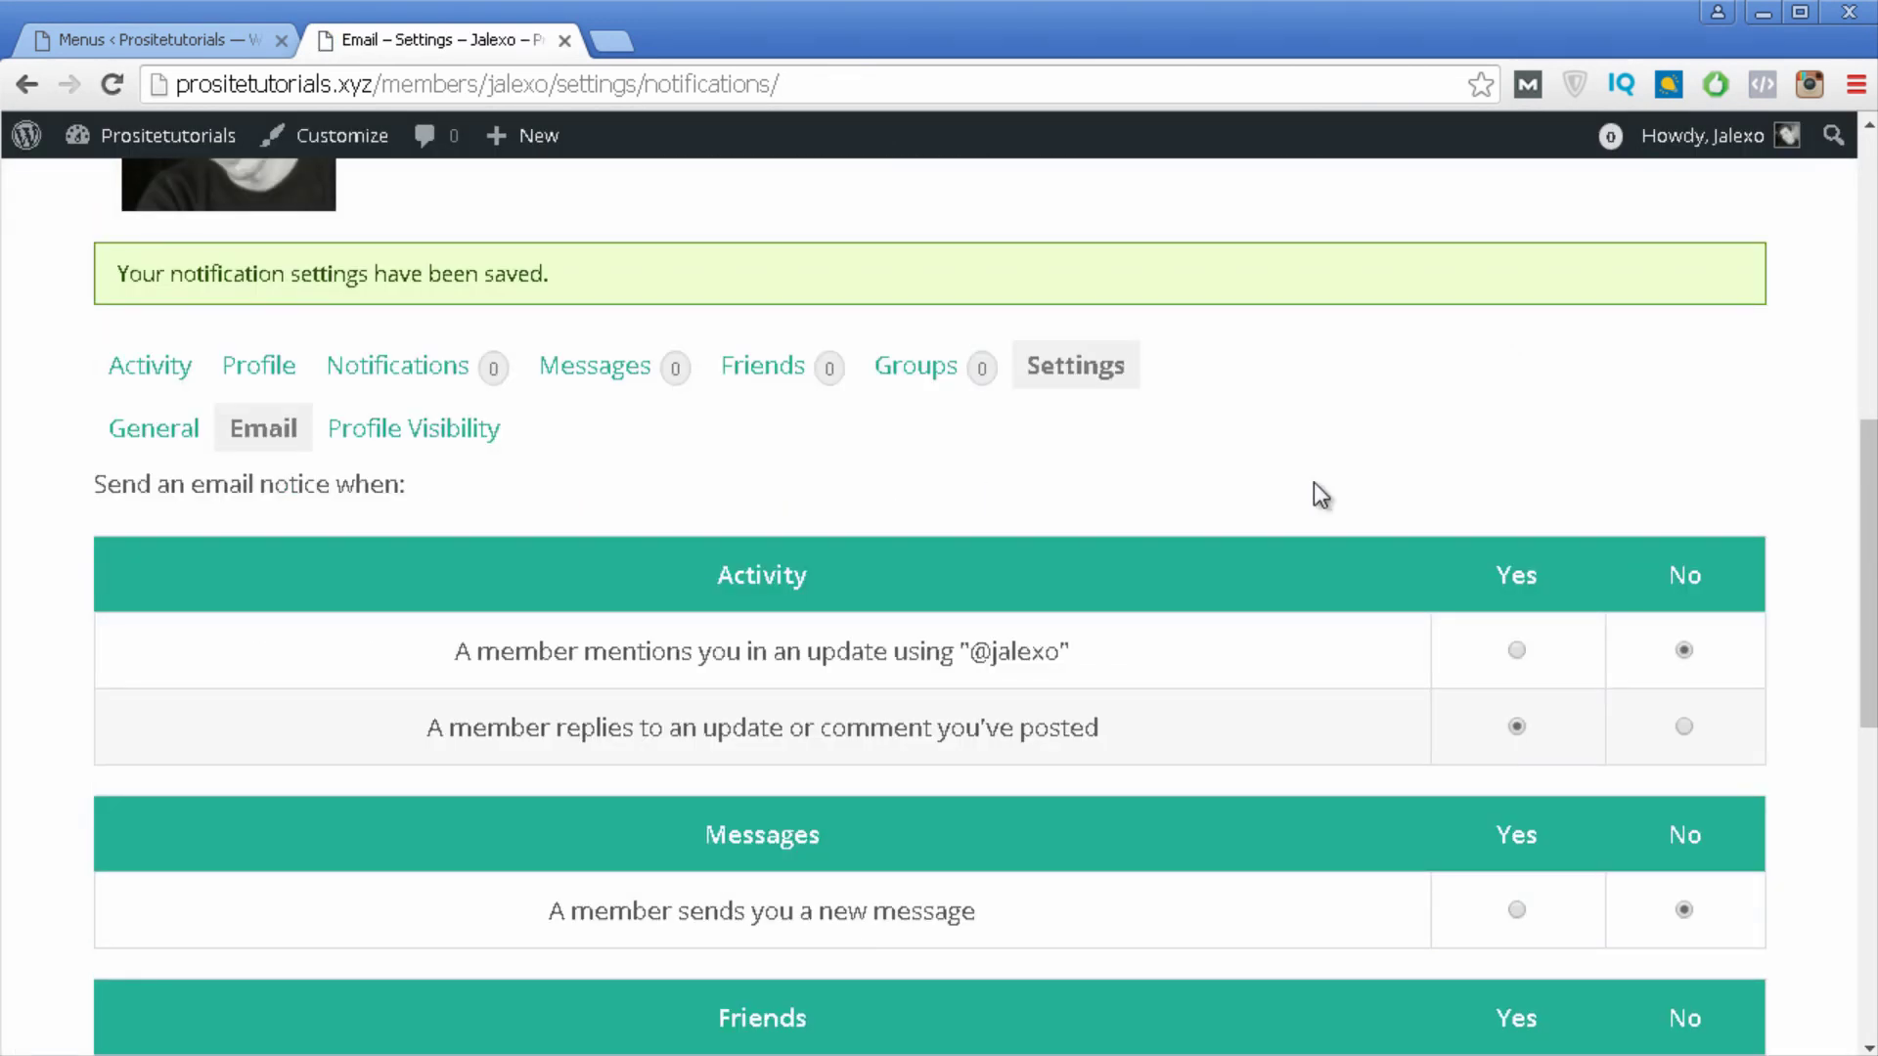
- Review the Profile Visibility settings, then return to the admin Menus editor
{"action": "left_click", "coordinate": [482, 431]}
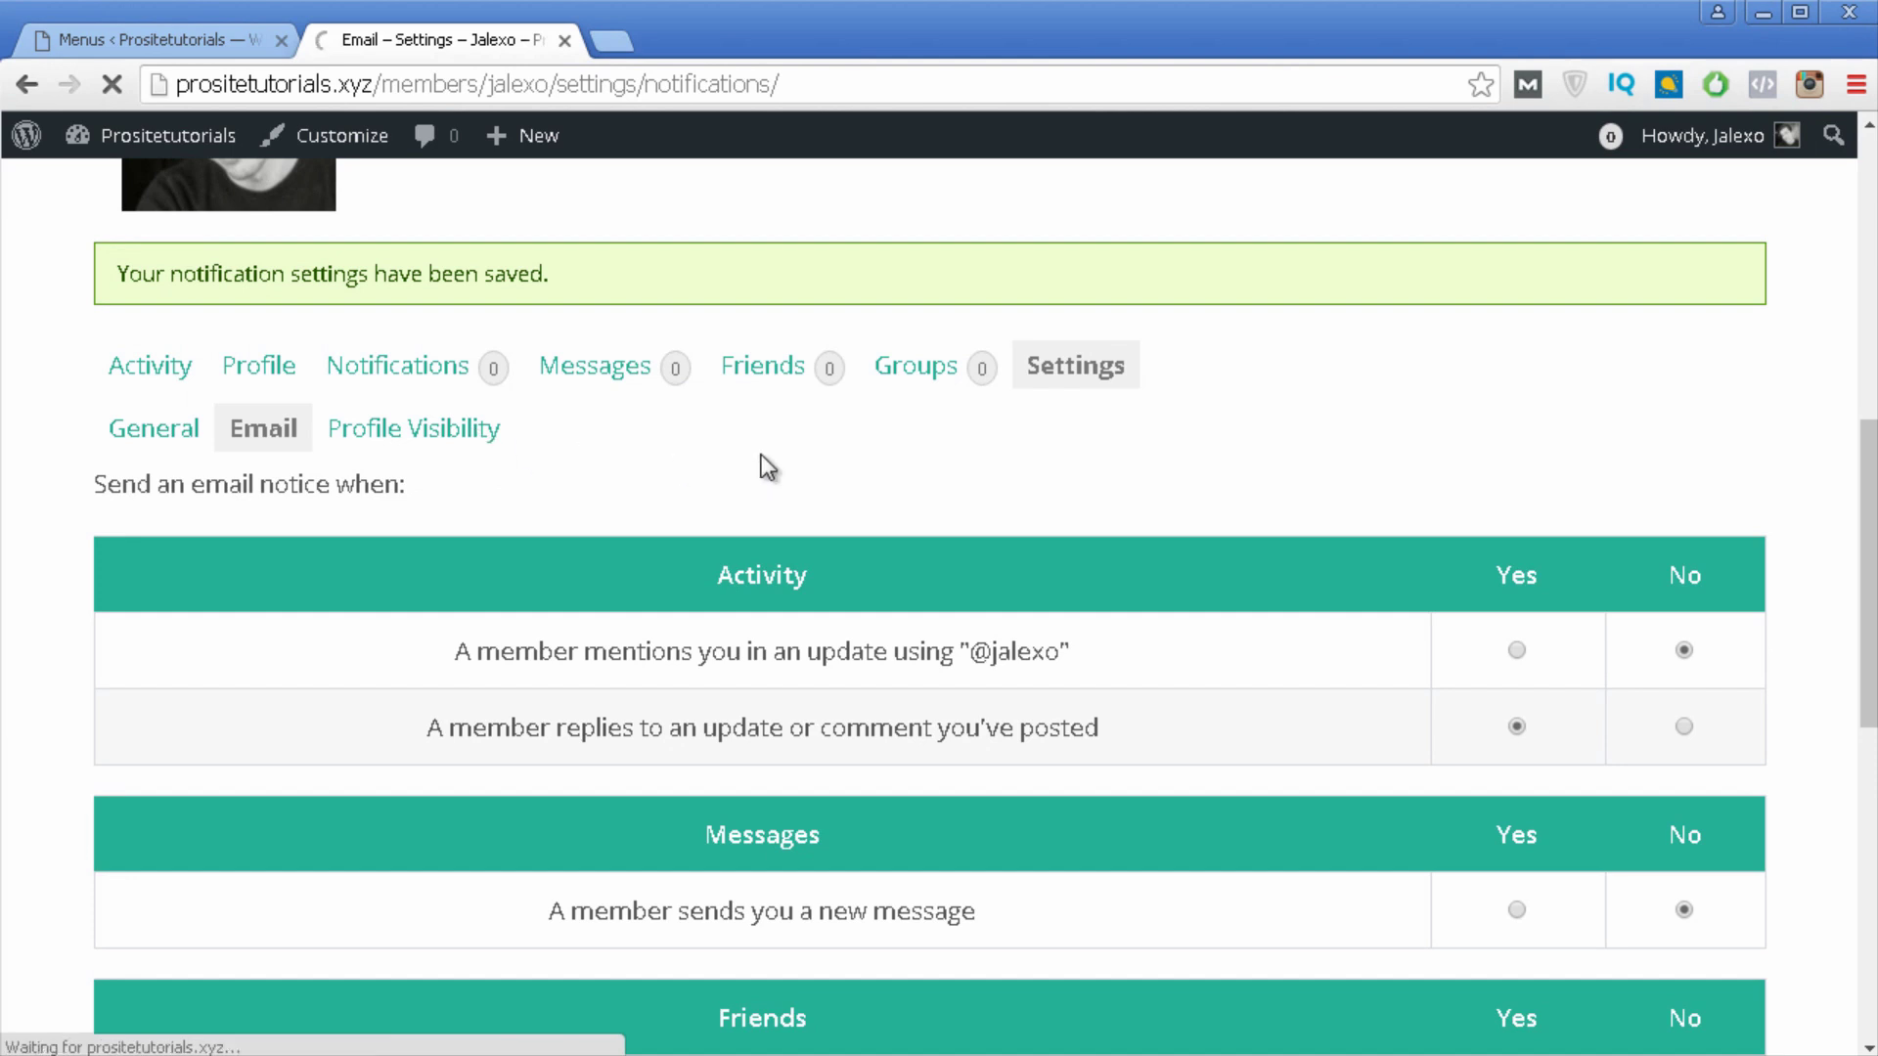
{"action": "scroll", "coordinate": [917, 427], "scroll_direction": "down", "scroll_amount": 7}
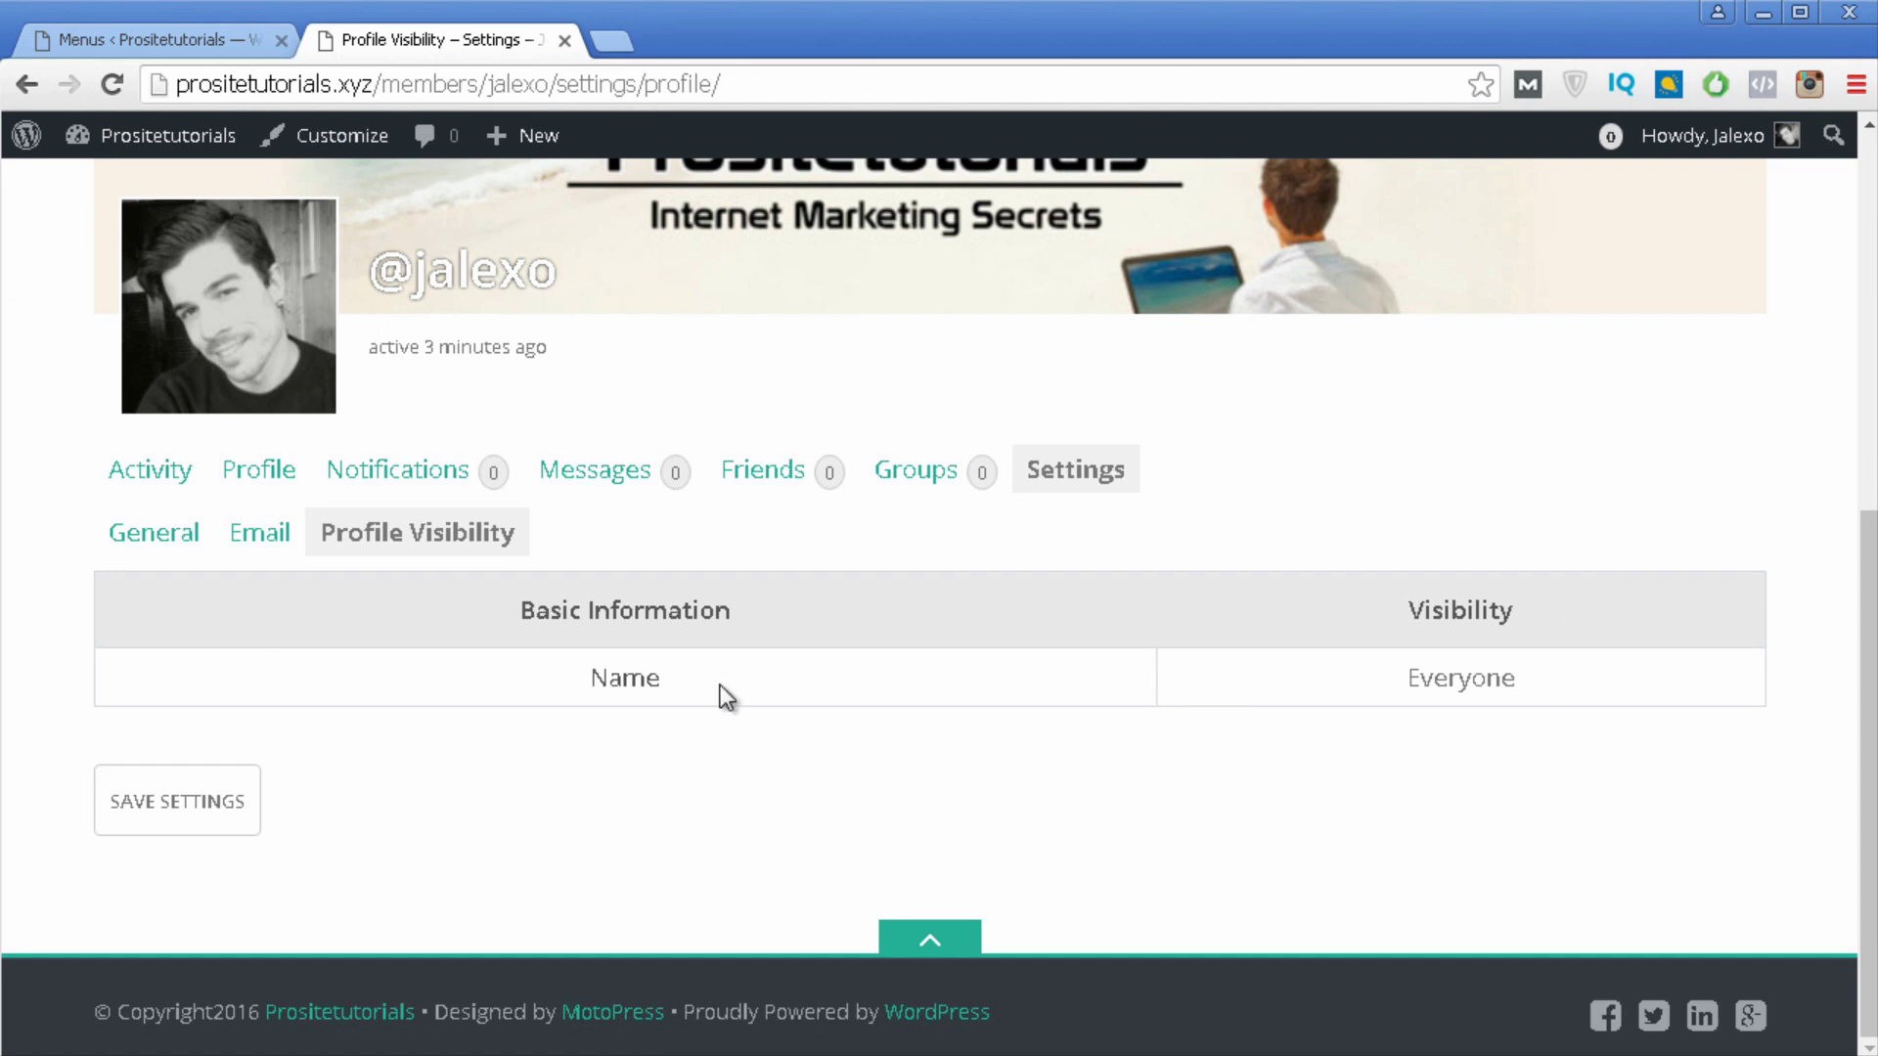
{"action": "scroll", "coordinate": [1142, 743], "scroll_direction": "up", "scroll_amount": 3}
{"action": "scroll", "coordinate": [685, 849], "scroll_direction": "down", "scroll_amount": 3}
{"action": "scroll", "coordinate": [1040, 712], "scroll_direction": "up", "scroll_amount": 7}
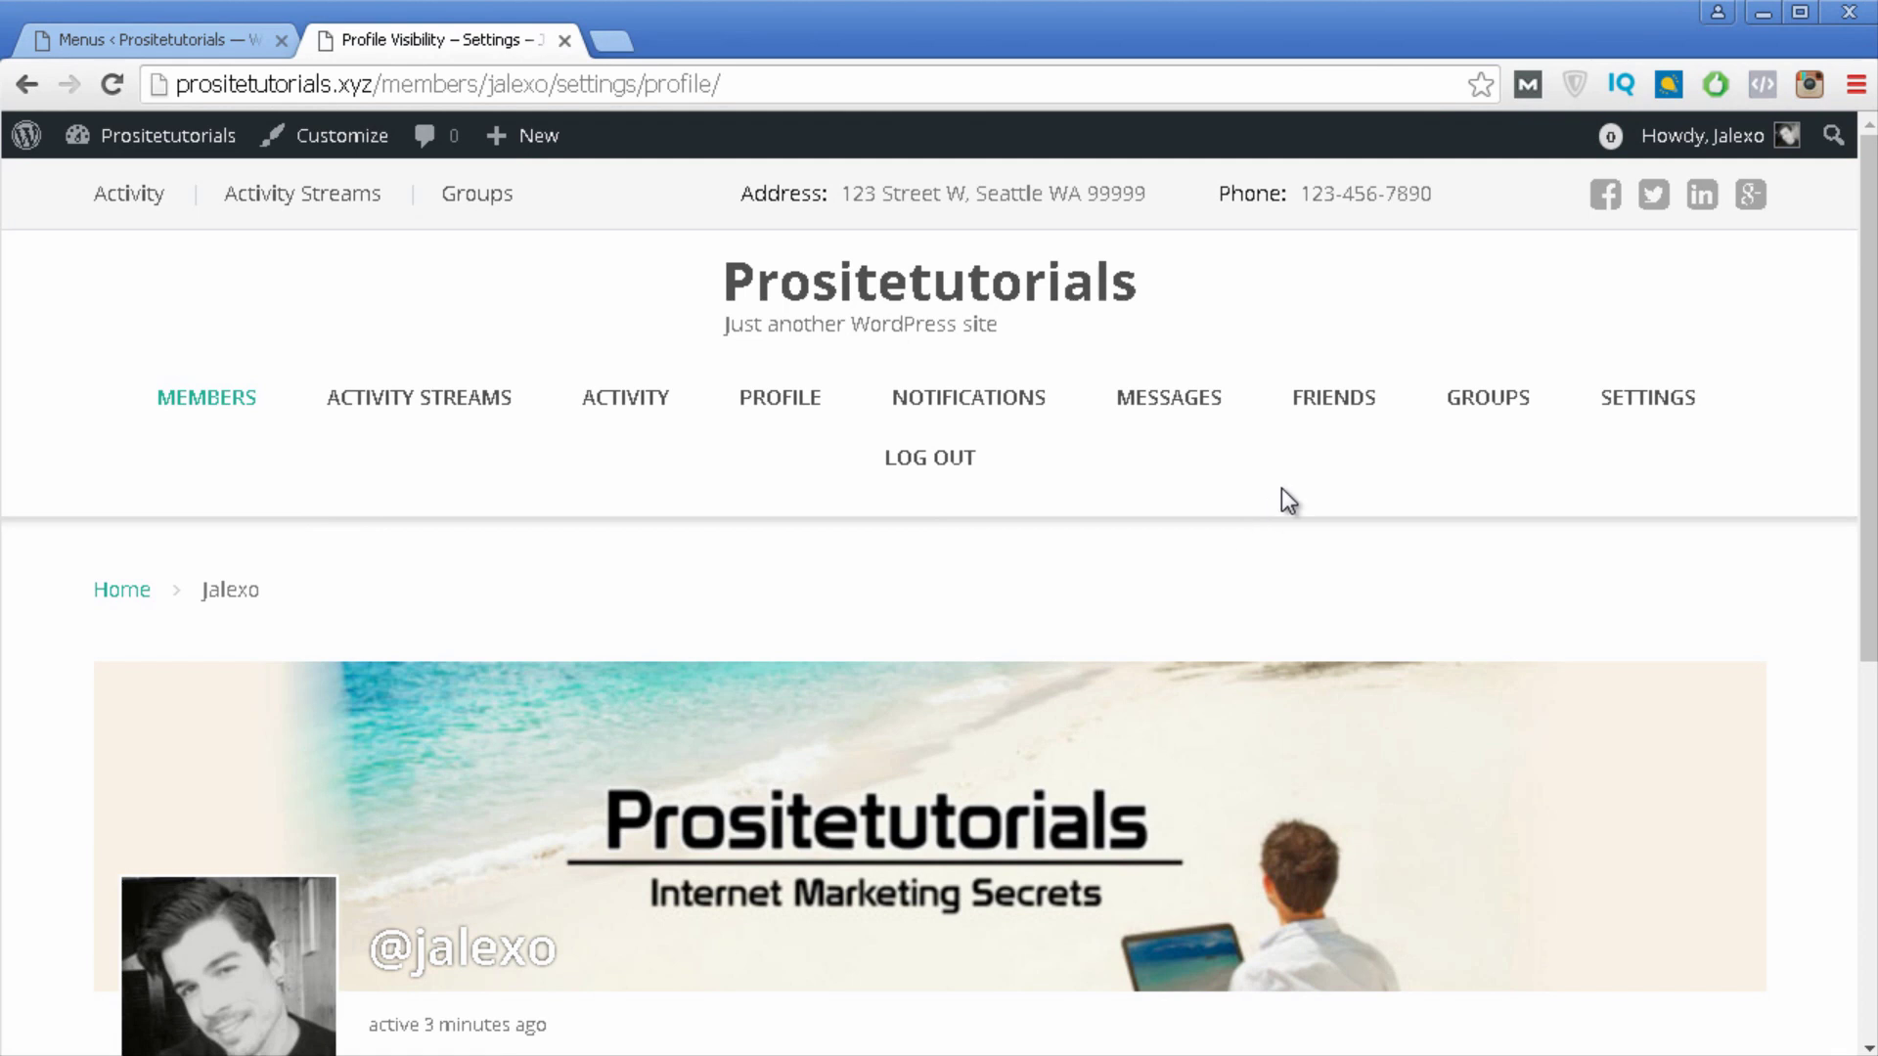
{"action": "scroll", "coordinate": [743, 758], "scroll_direction": "down", "scroll_amount": 3}
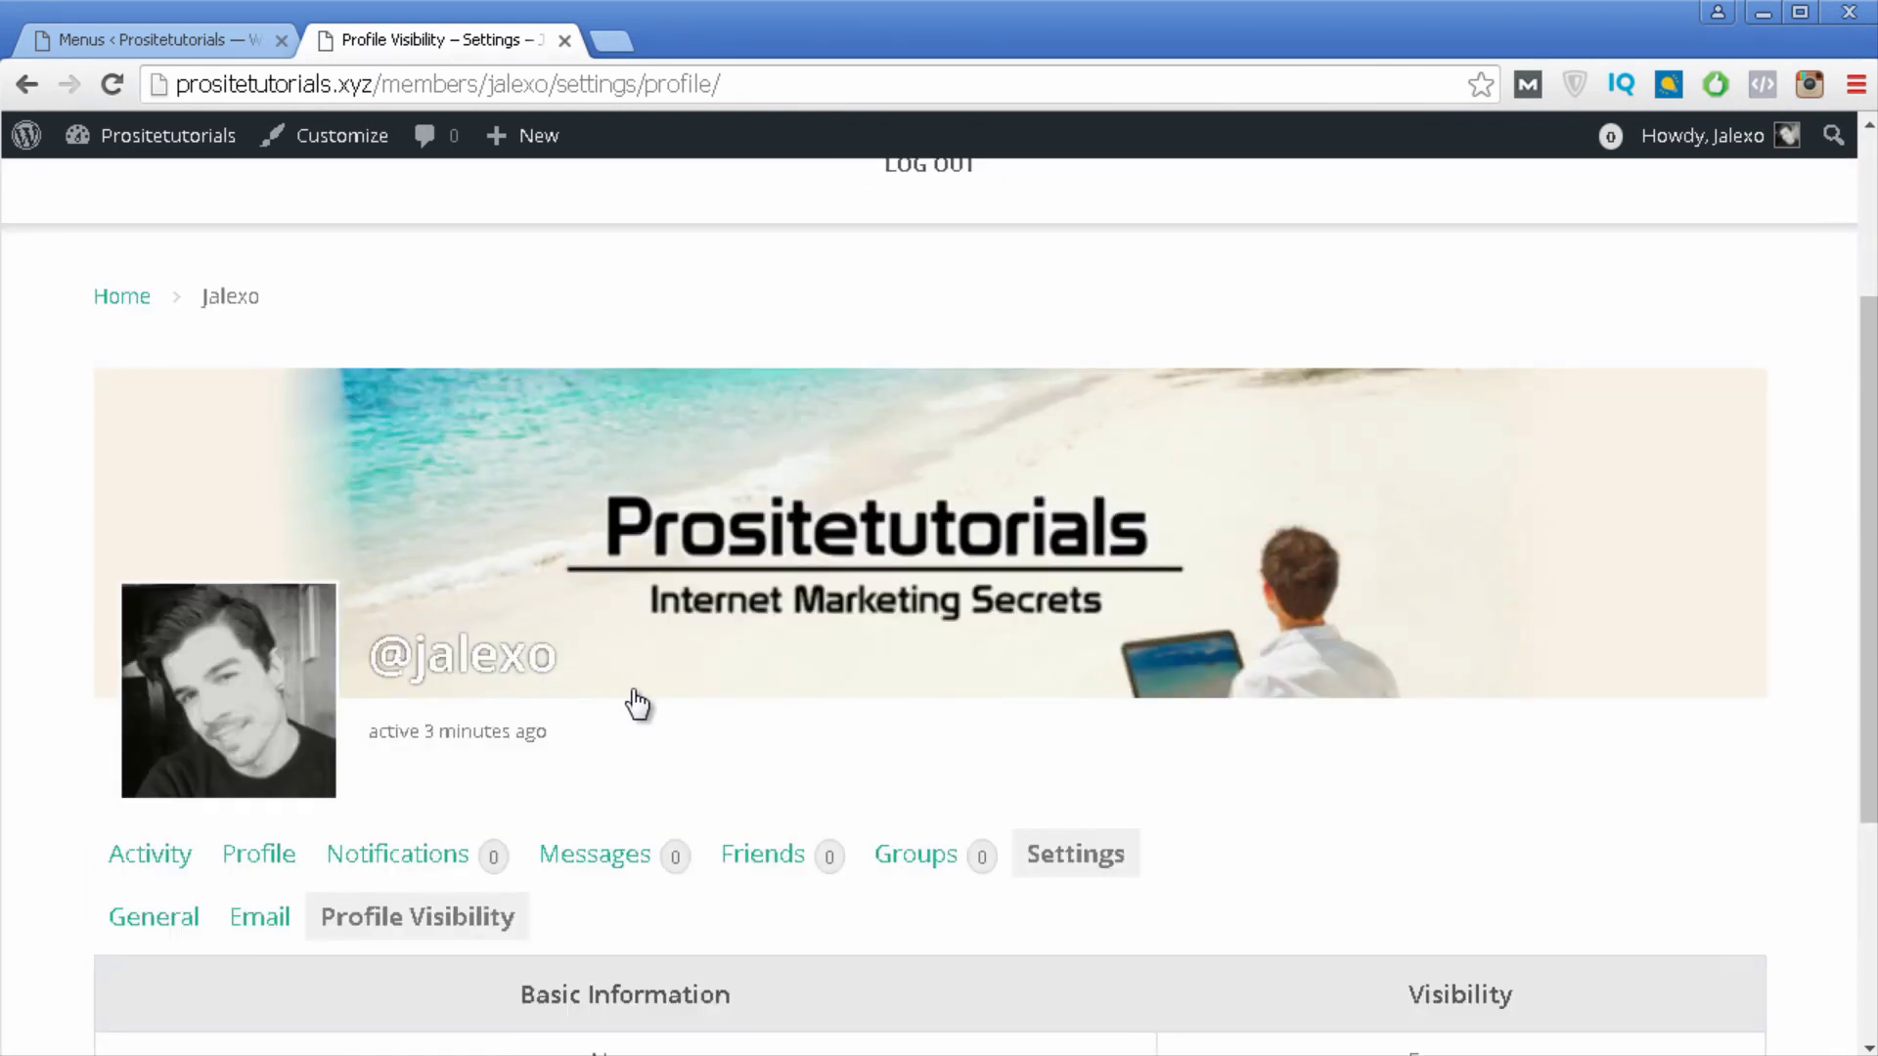
{"action": "scroll", "coordinate": [631, 696], "scroll_direction": "up", "scroll_amount": 1}
{"action": "scroll", "coordinate": [616, 665], "scroll_direction": "up", "scroll_amount": 2}
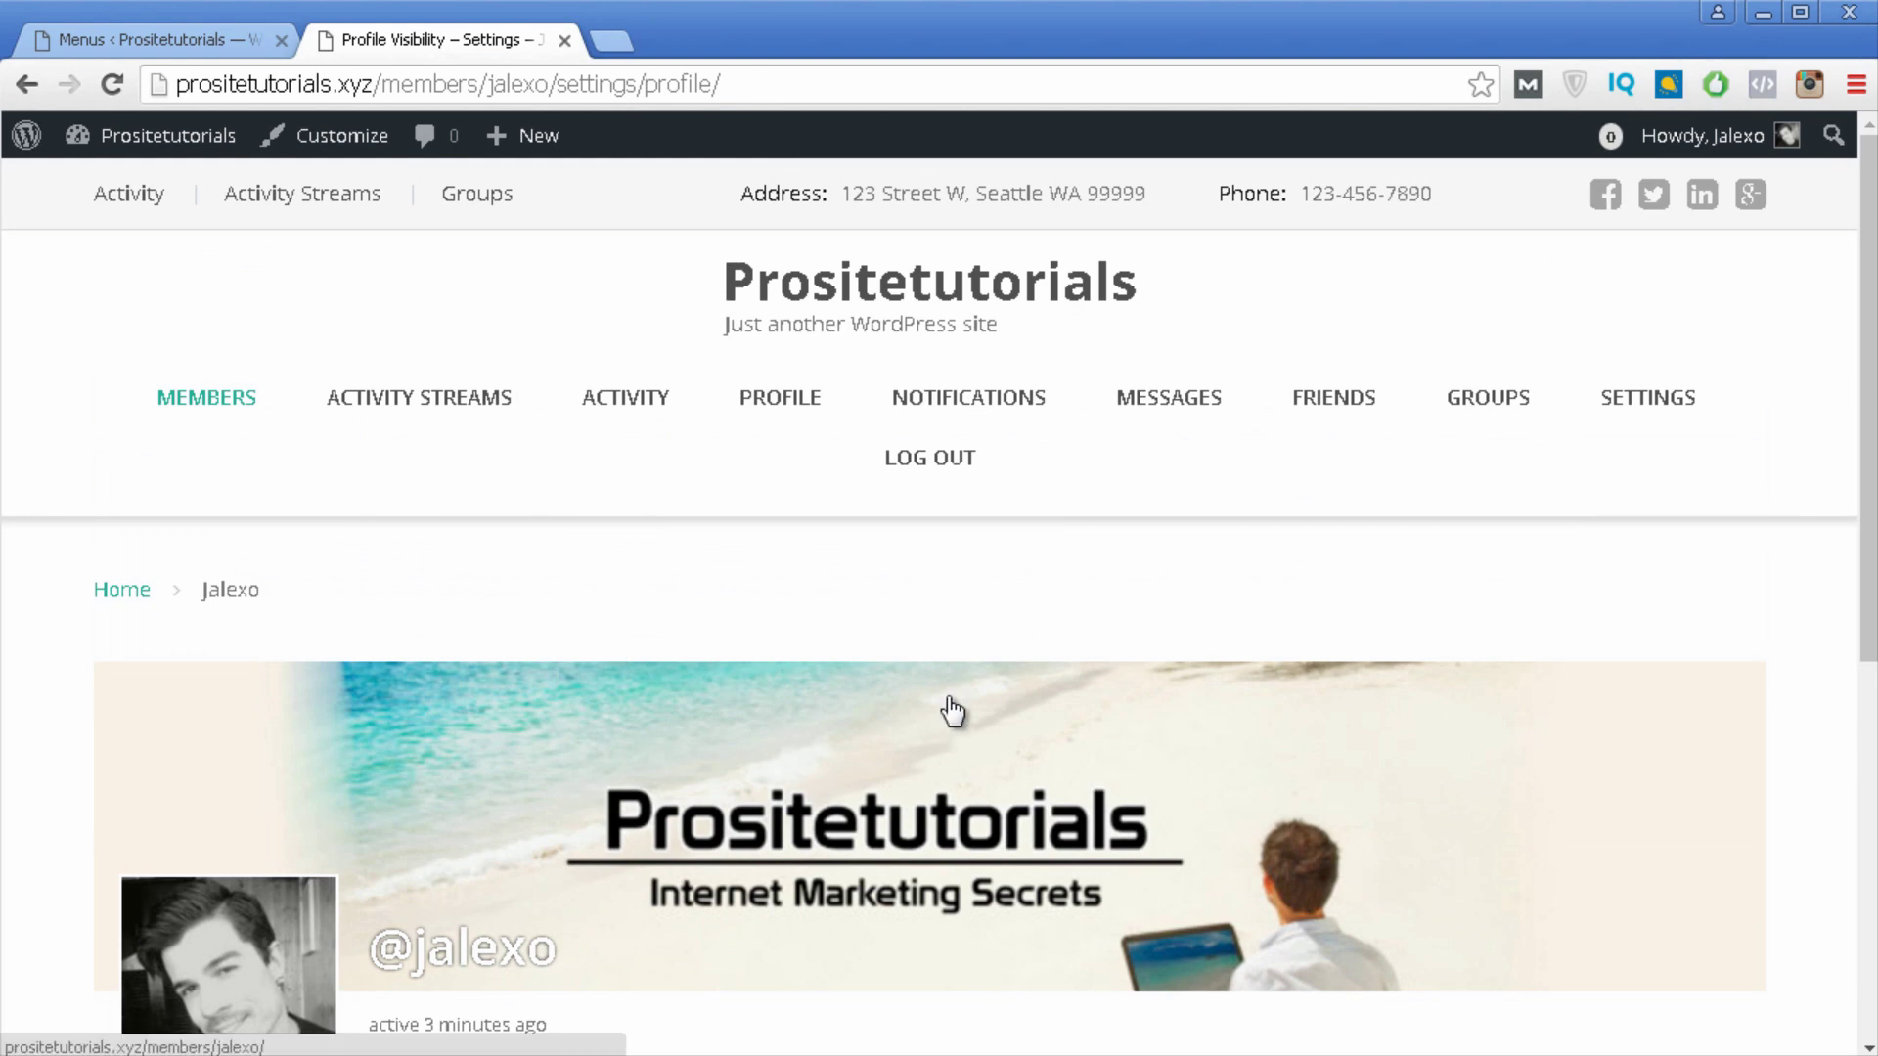
{"action": "left_click", "coordinate": [195, 40]}
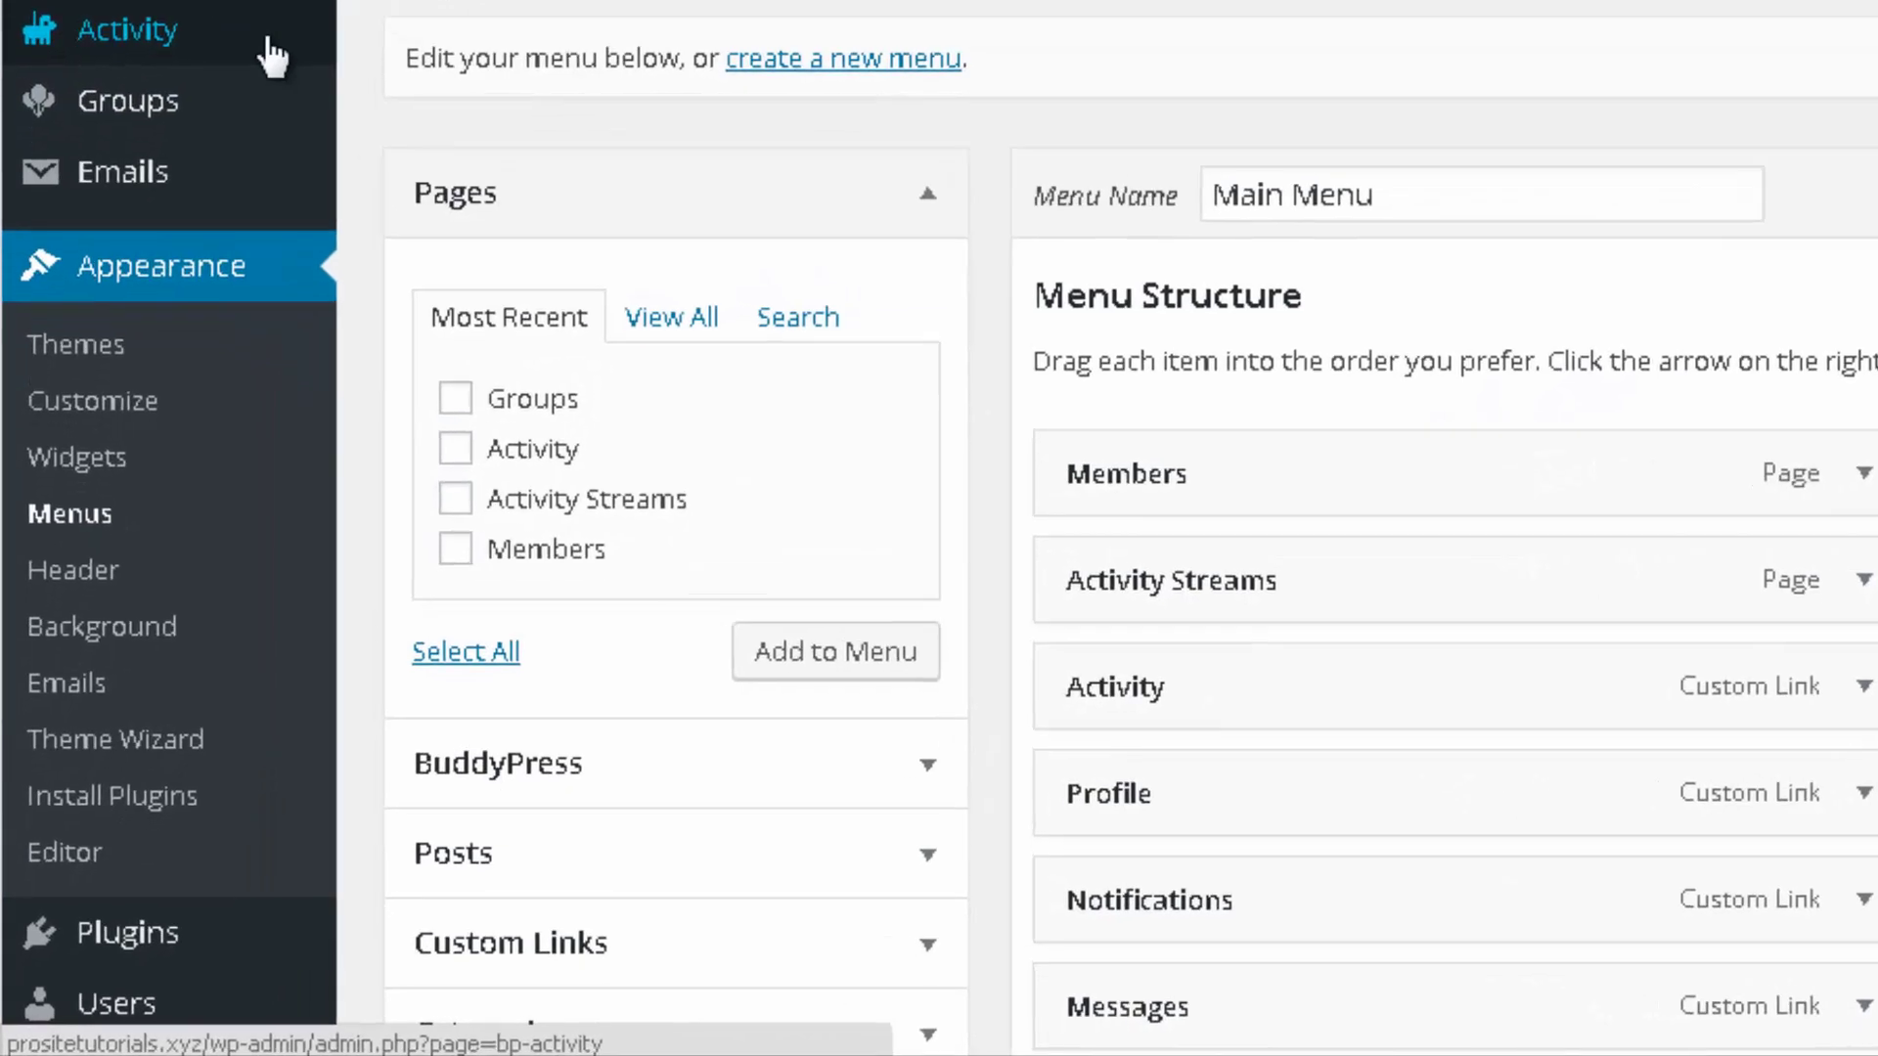
- Open All Users, filter to Subscribers, then switch to Pending signups, which shows none
{"action": "scroll", "coordinate": [82, 767], "scroll_direction": "down", "scroll_amount": 4}
{"action": "mouse_move", "coordinate": [137, 754]}
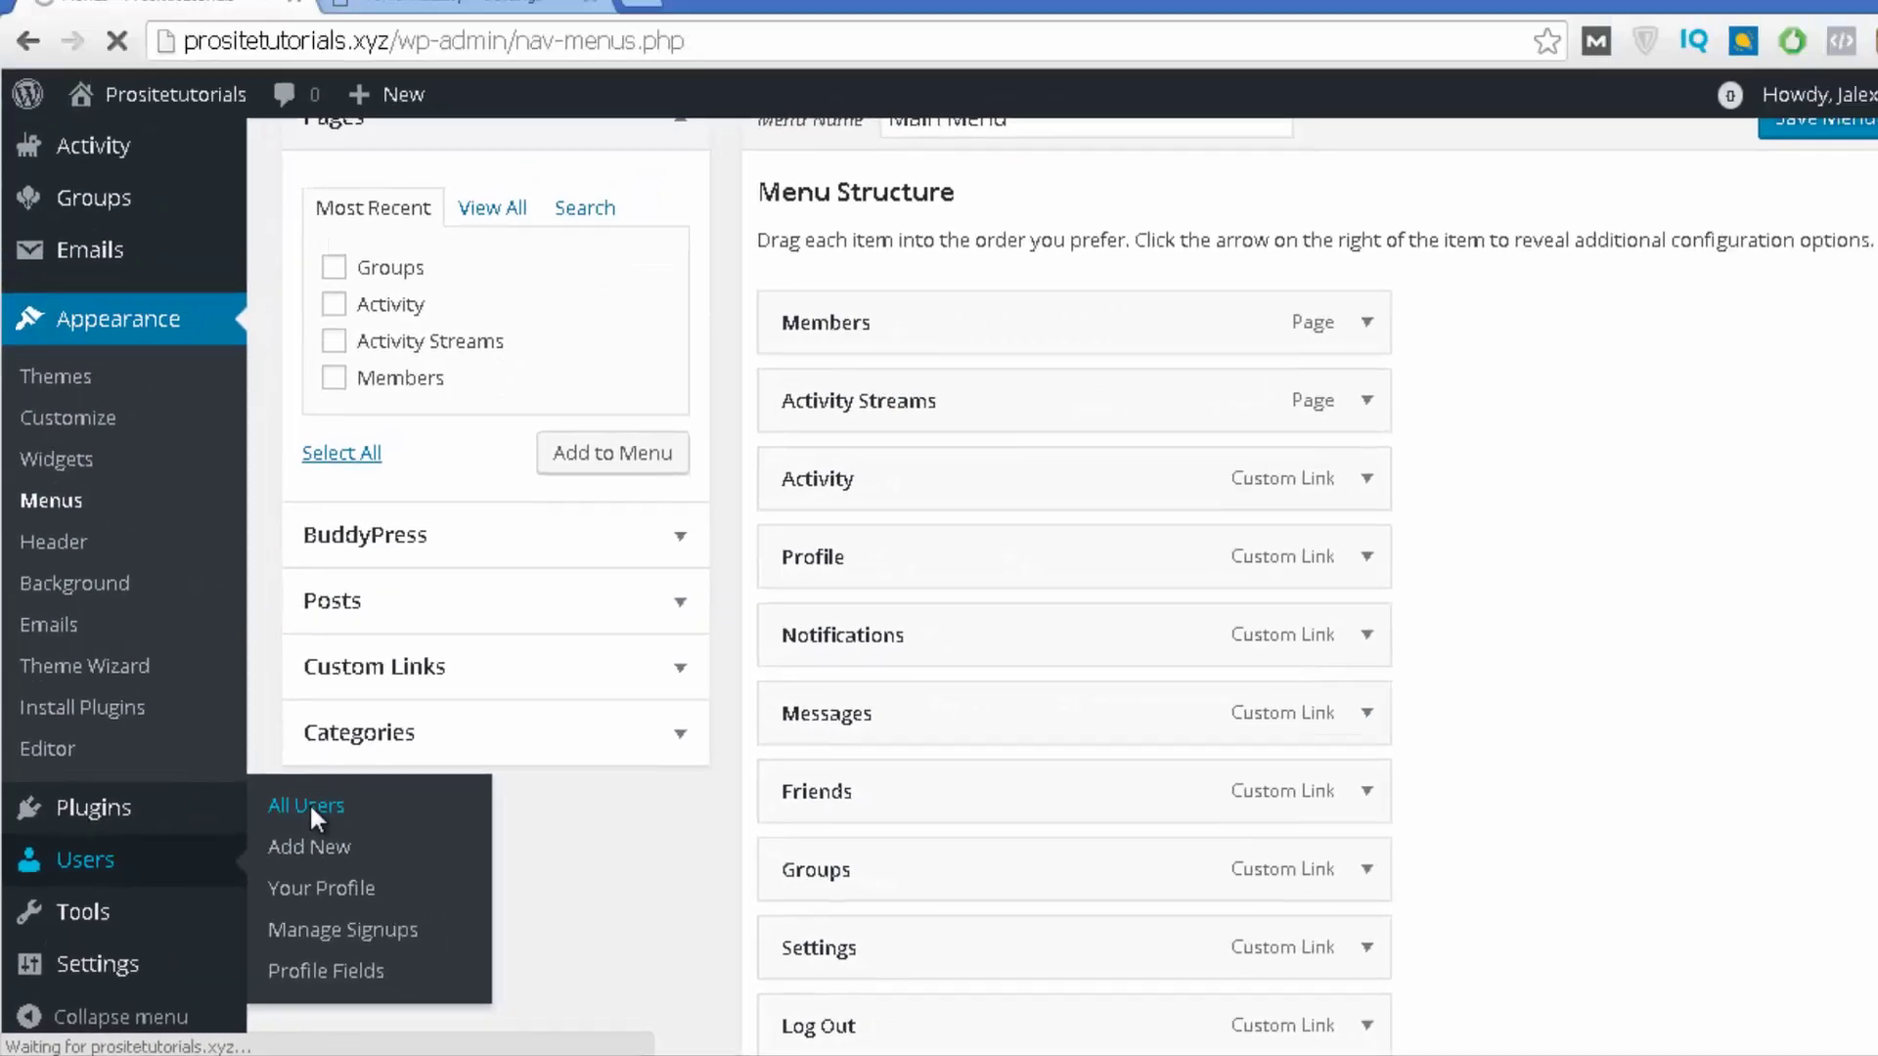
{"action": "left_click", "coordinate": [496, 655]}
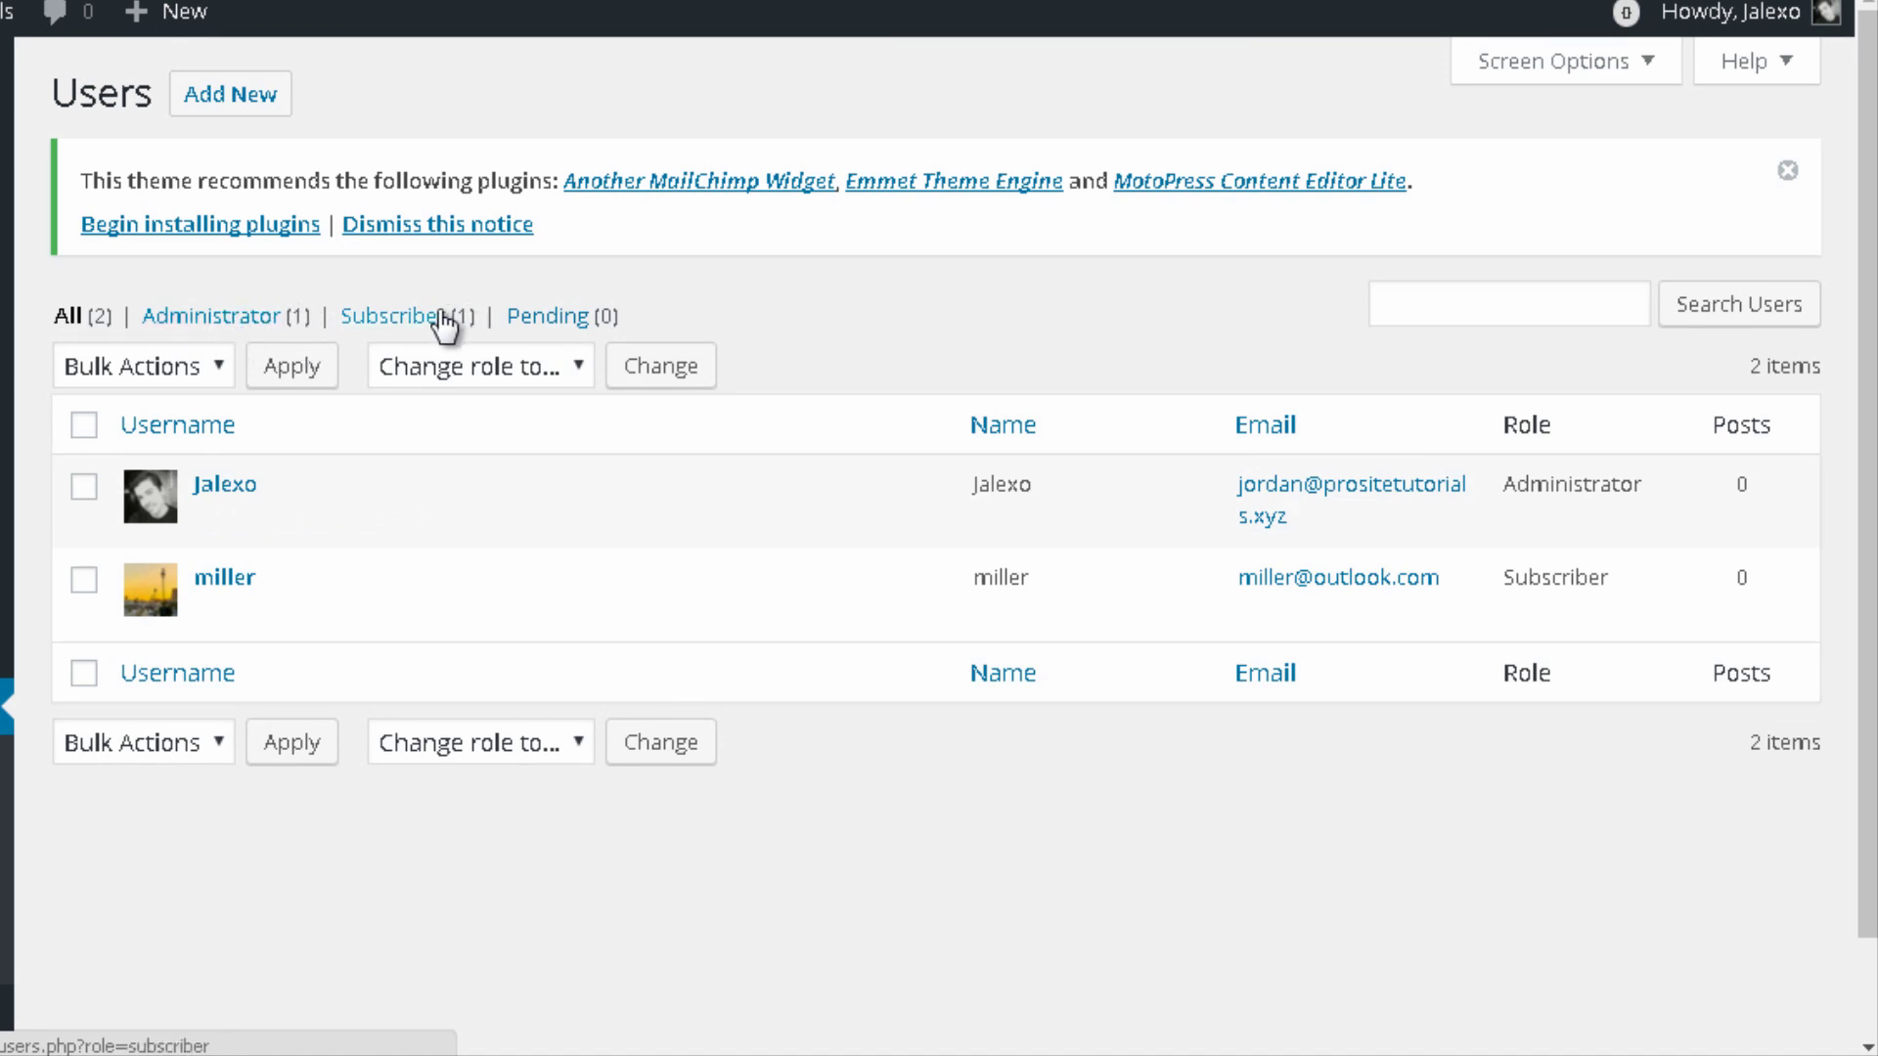
{"action": "left_click", "coordinate": [411, 328]}
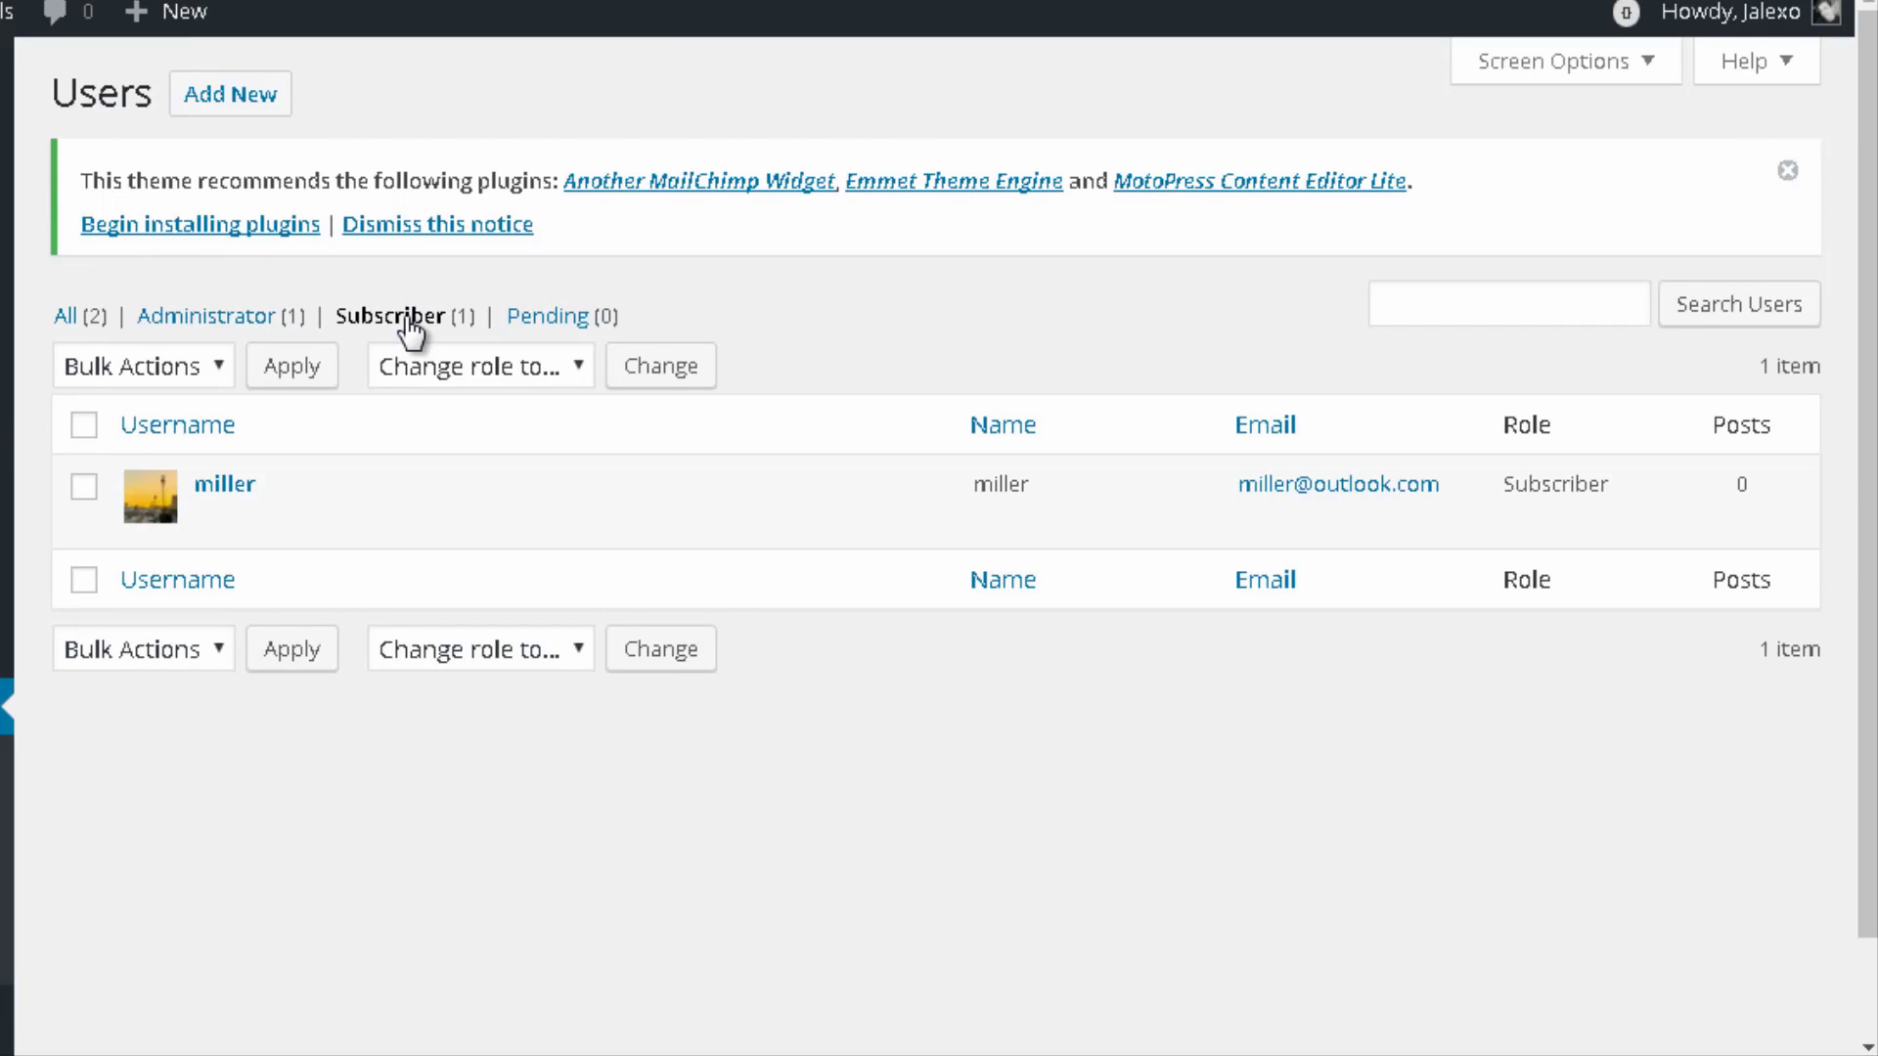
{"action": "left_click", "coordinate": [571, 330]}
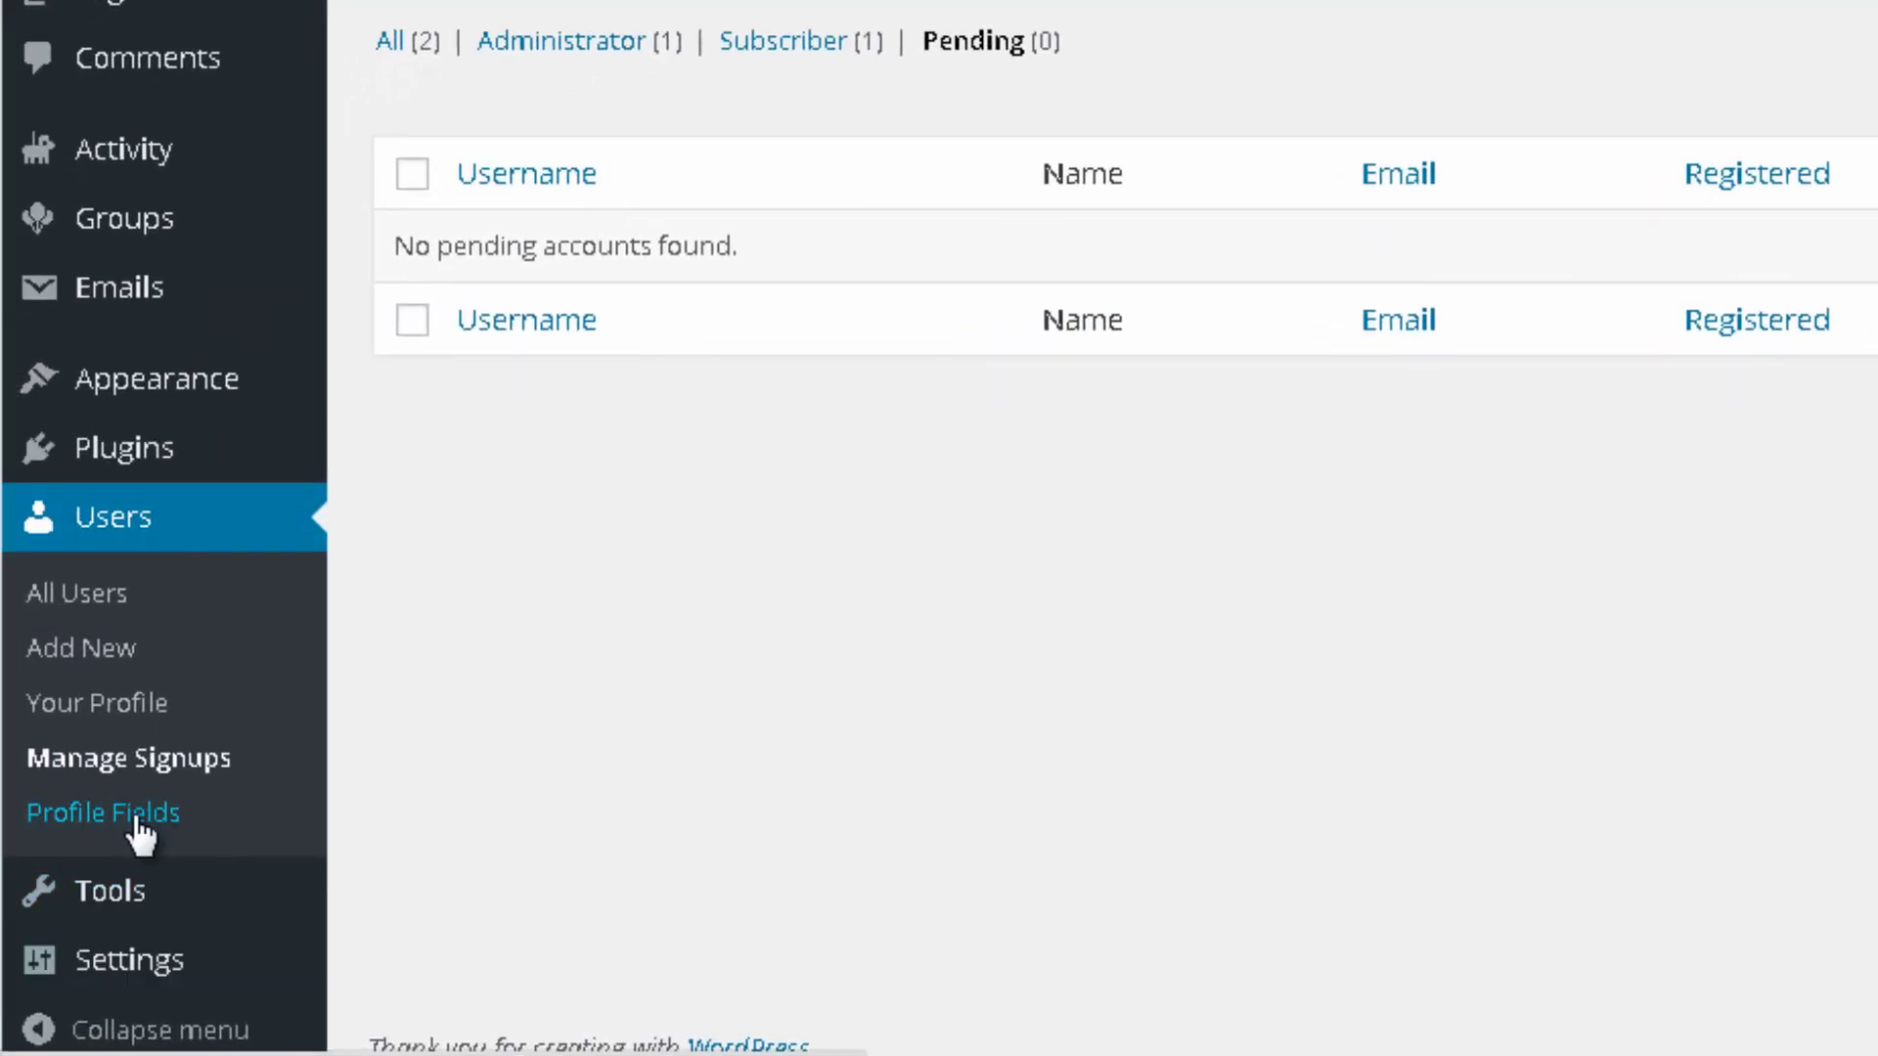
- Start a new profile field named 'Gender' with the Radio Buttons type
{"action": "left_click", "coordinate": [132, 812]}
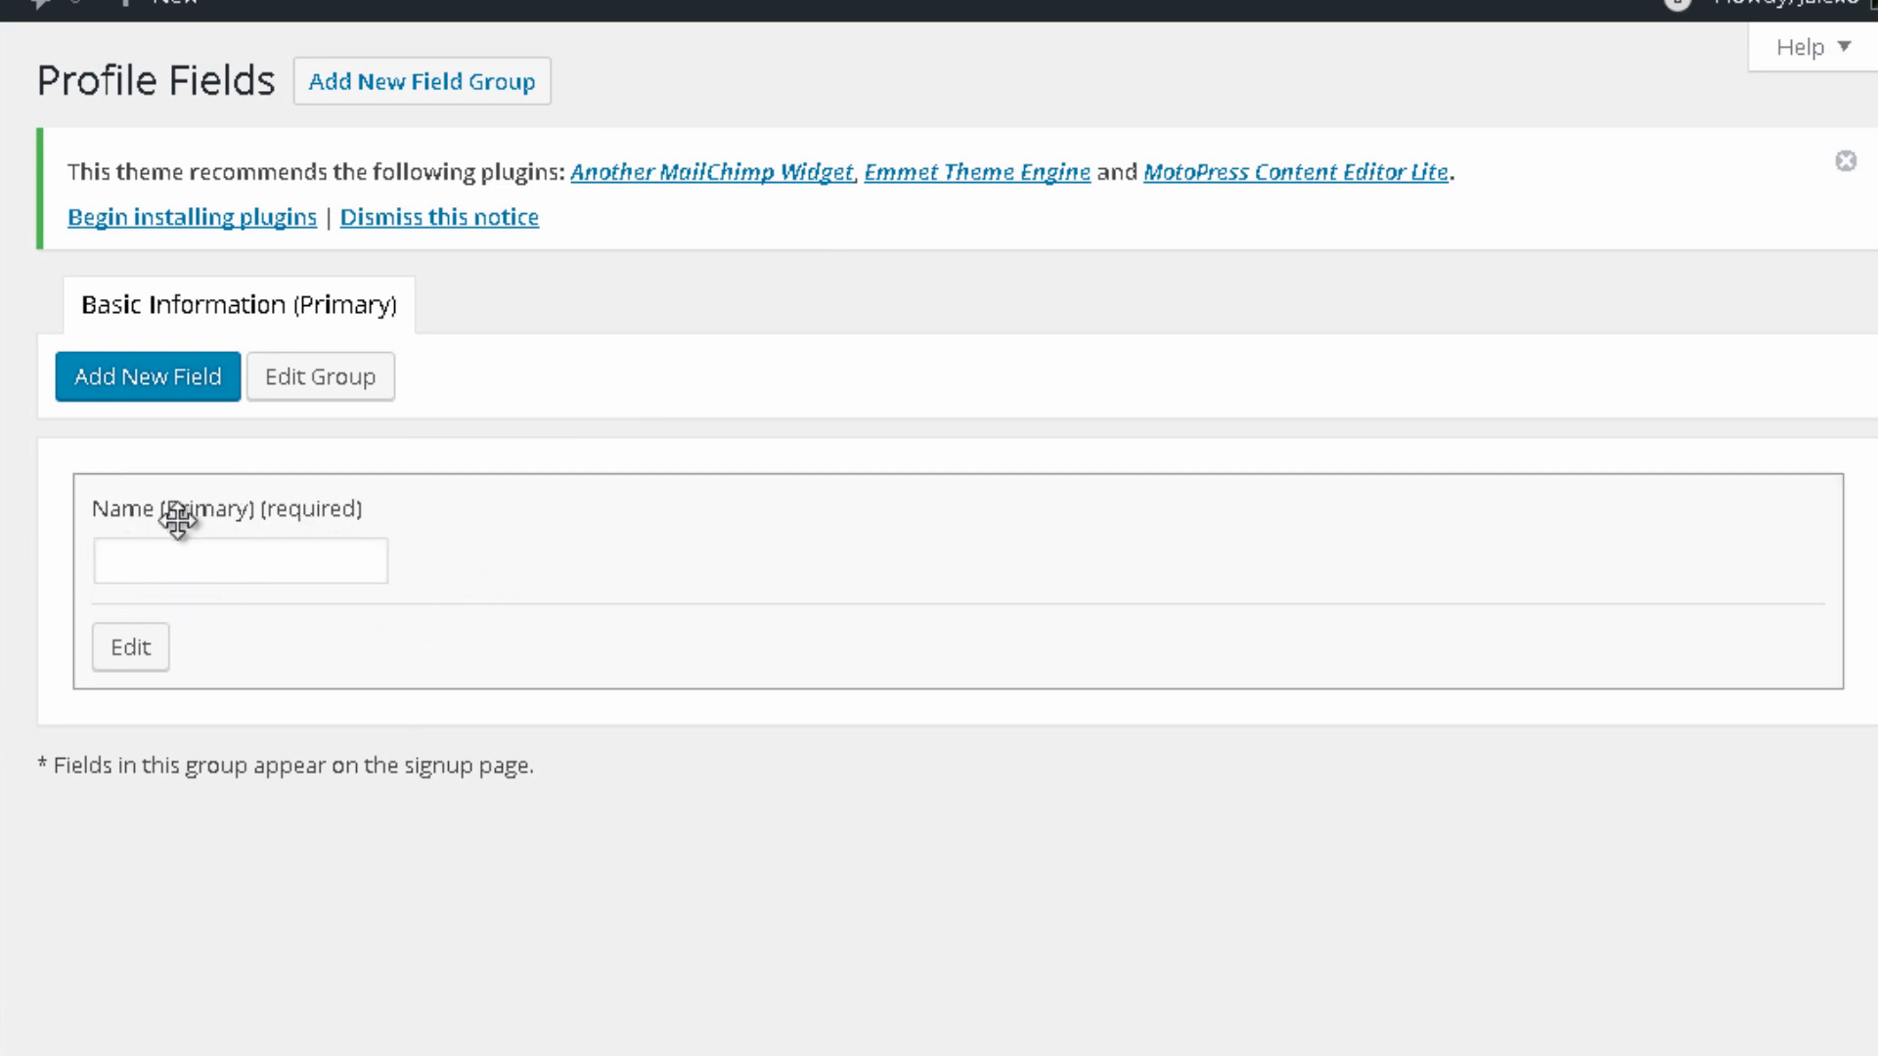
{"action": "left_click", "coordinate": [130, 380]}
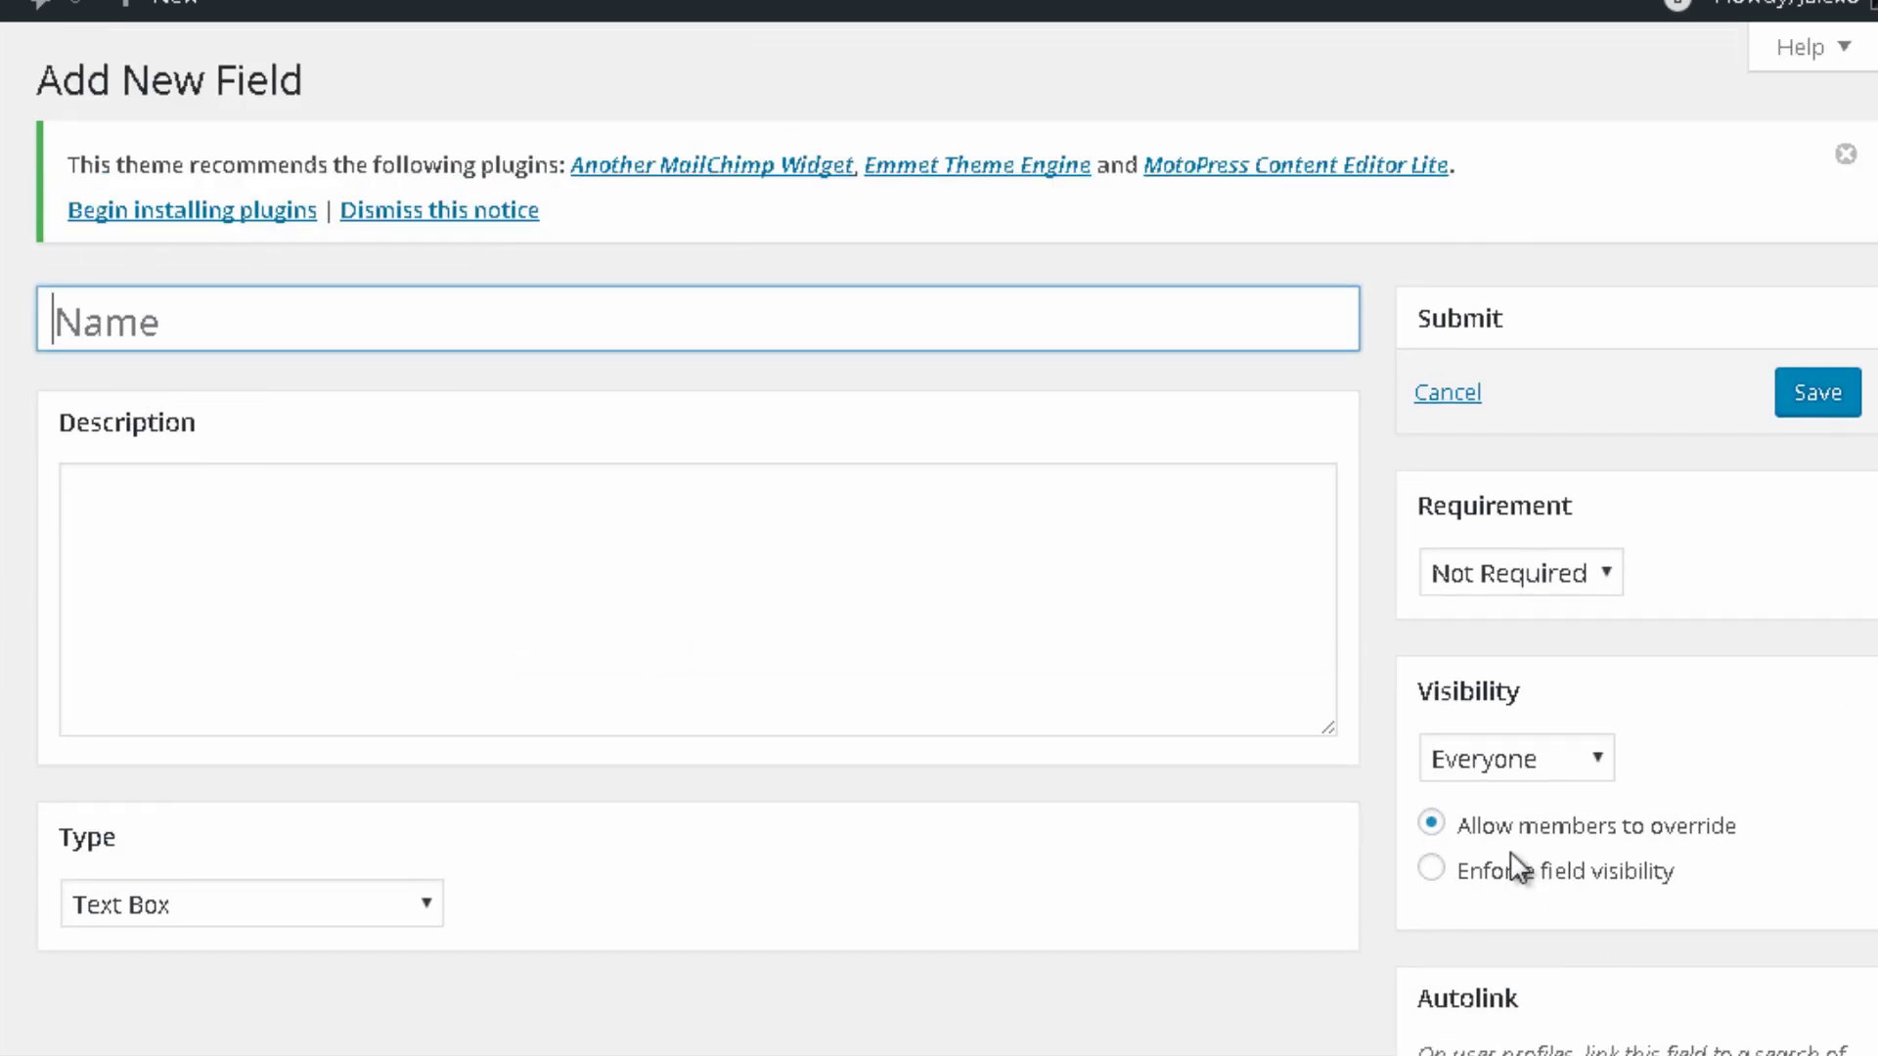
{"action": "type", "text": "Gender"}
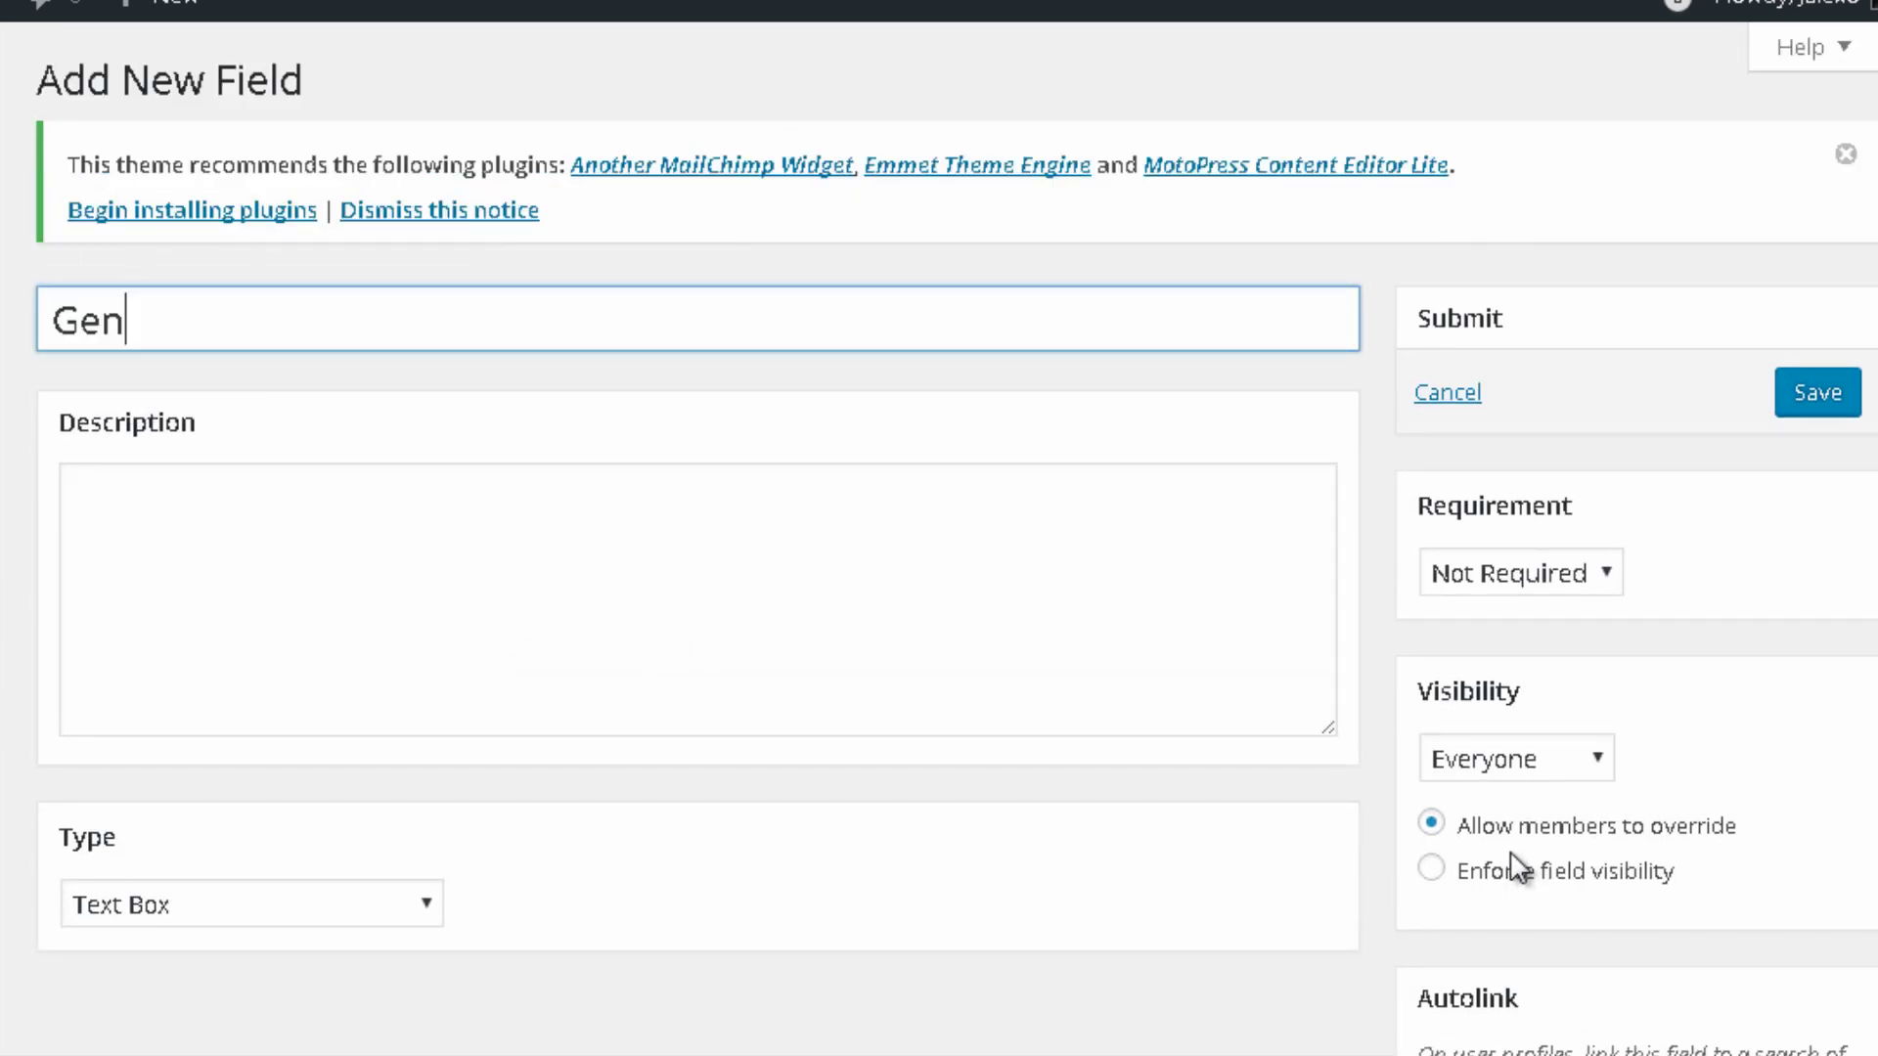
{"action": "left_click", "coordinate": [170, 906]}
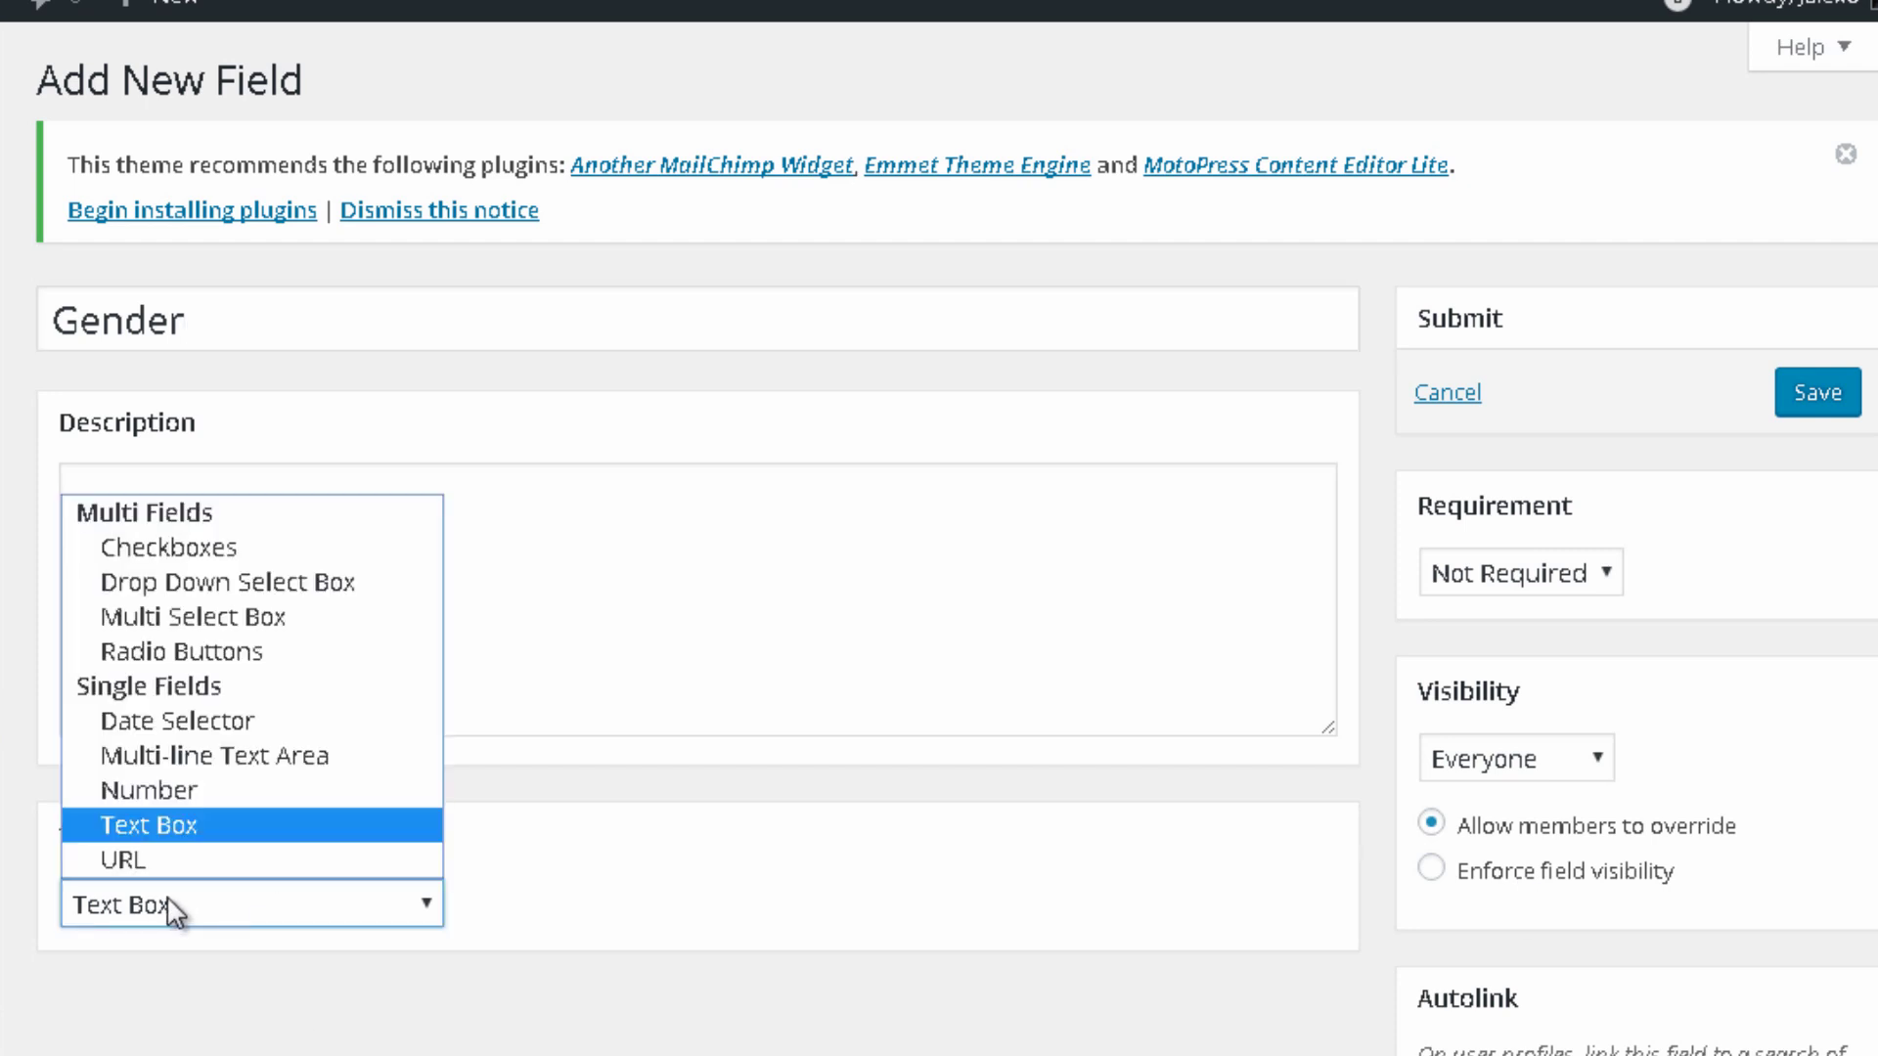
{"action": "left_click", "coordinate": [302, 655]}
- Add the radio options Male and Female to the Gender field
{"action": "scroll", "coordinate": [362, 924], "scroll_direction": "down", "scroll_amount": 2}
{"action": "scroll", "coordinate": [362, 924], "scroll_direction": "down", "scroll_amount": 2}
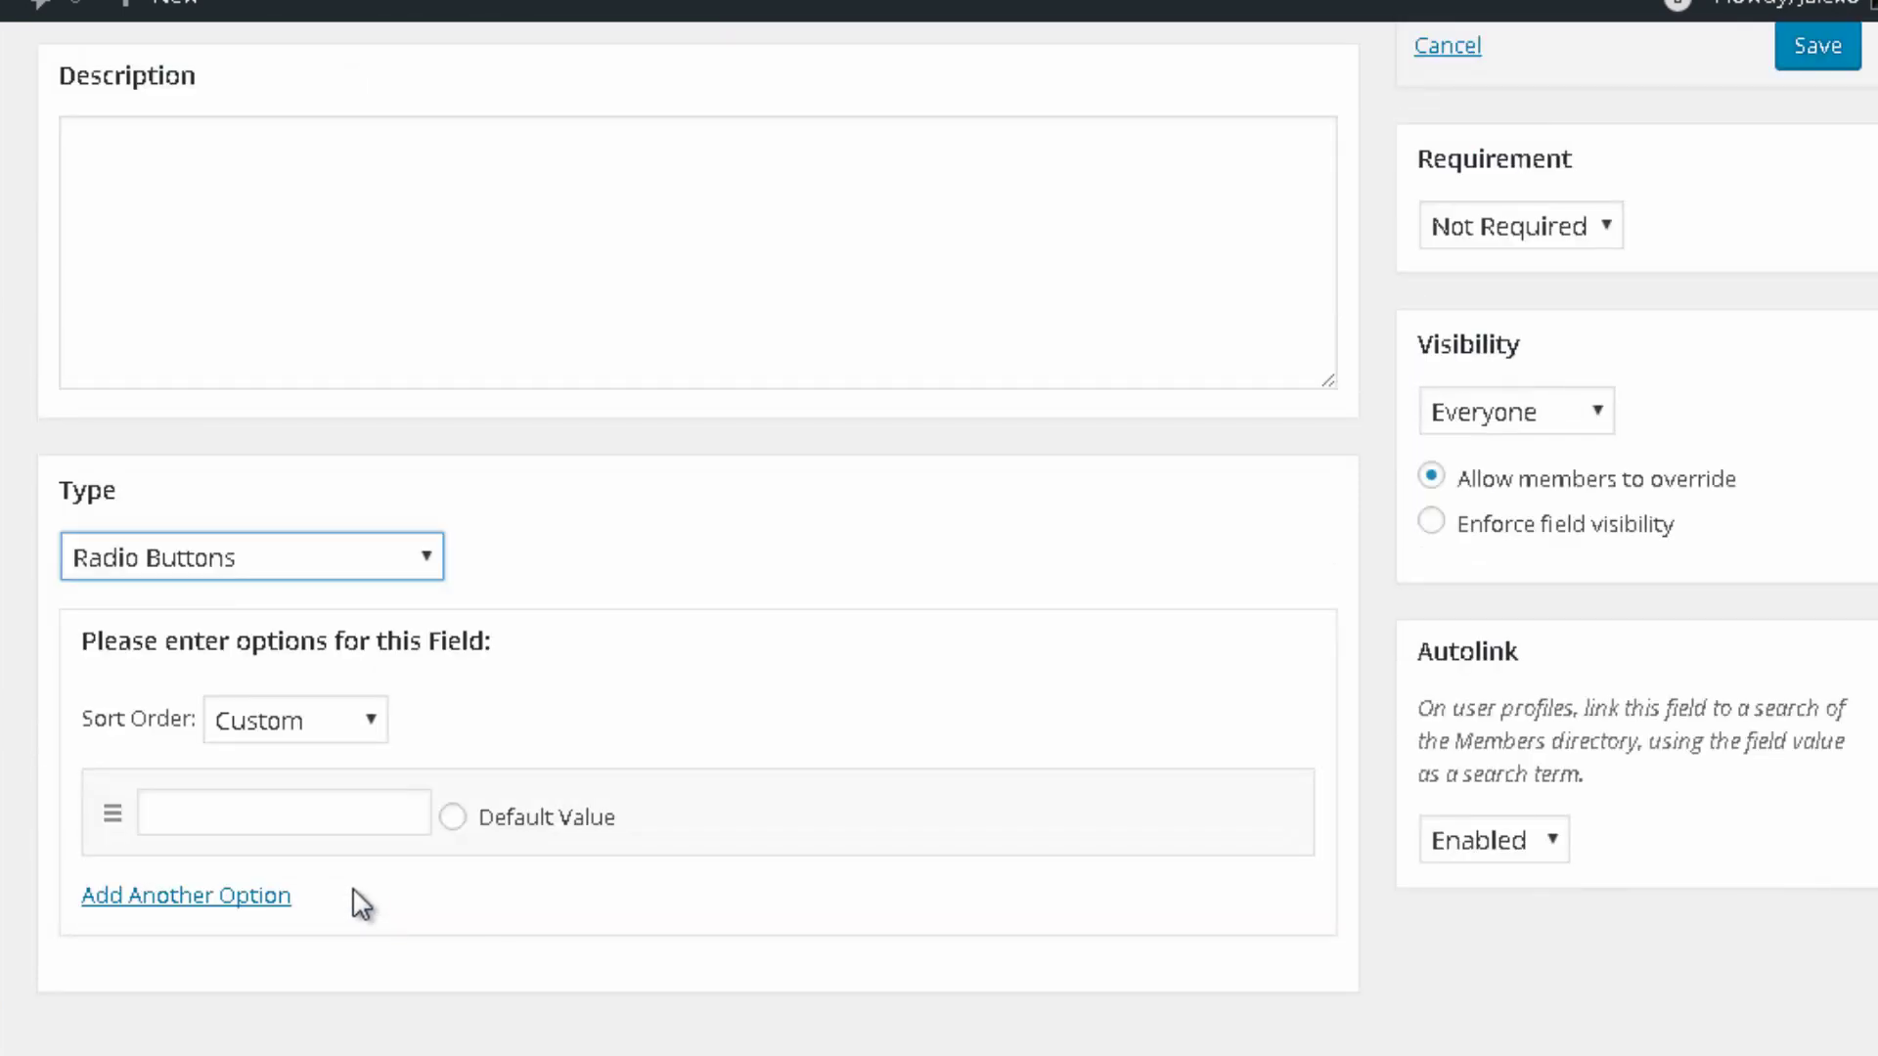
{"action": "left_click", "coordinate": [228, 813]}
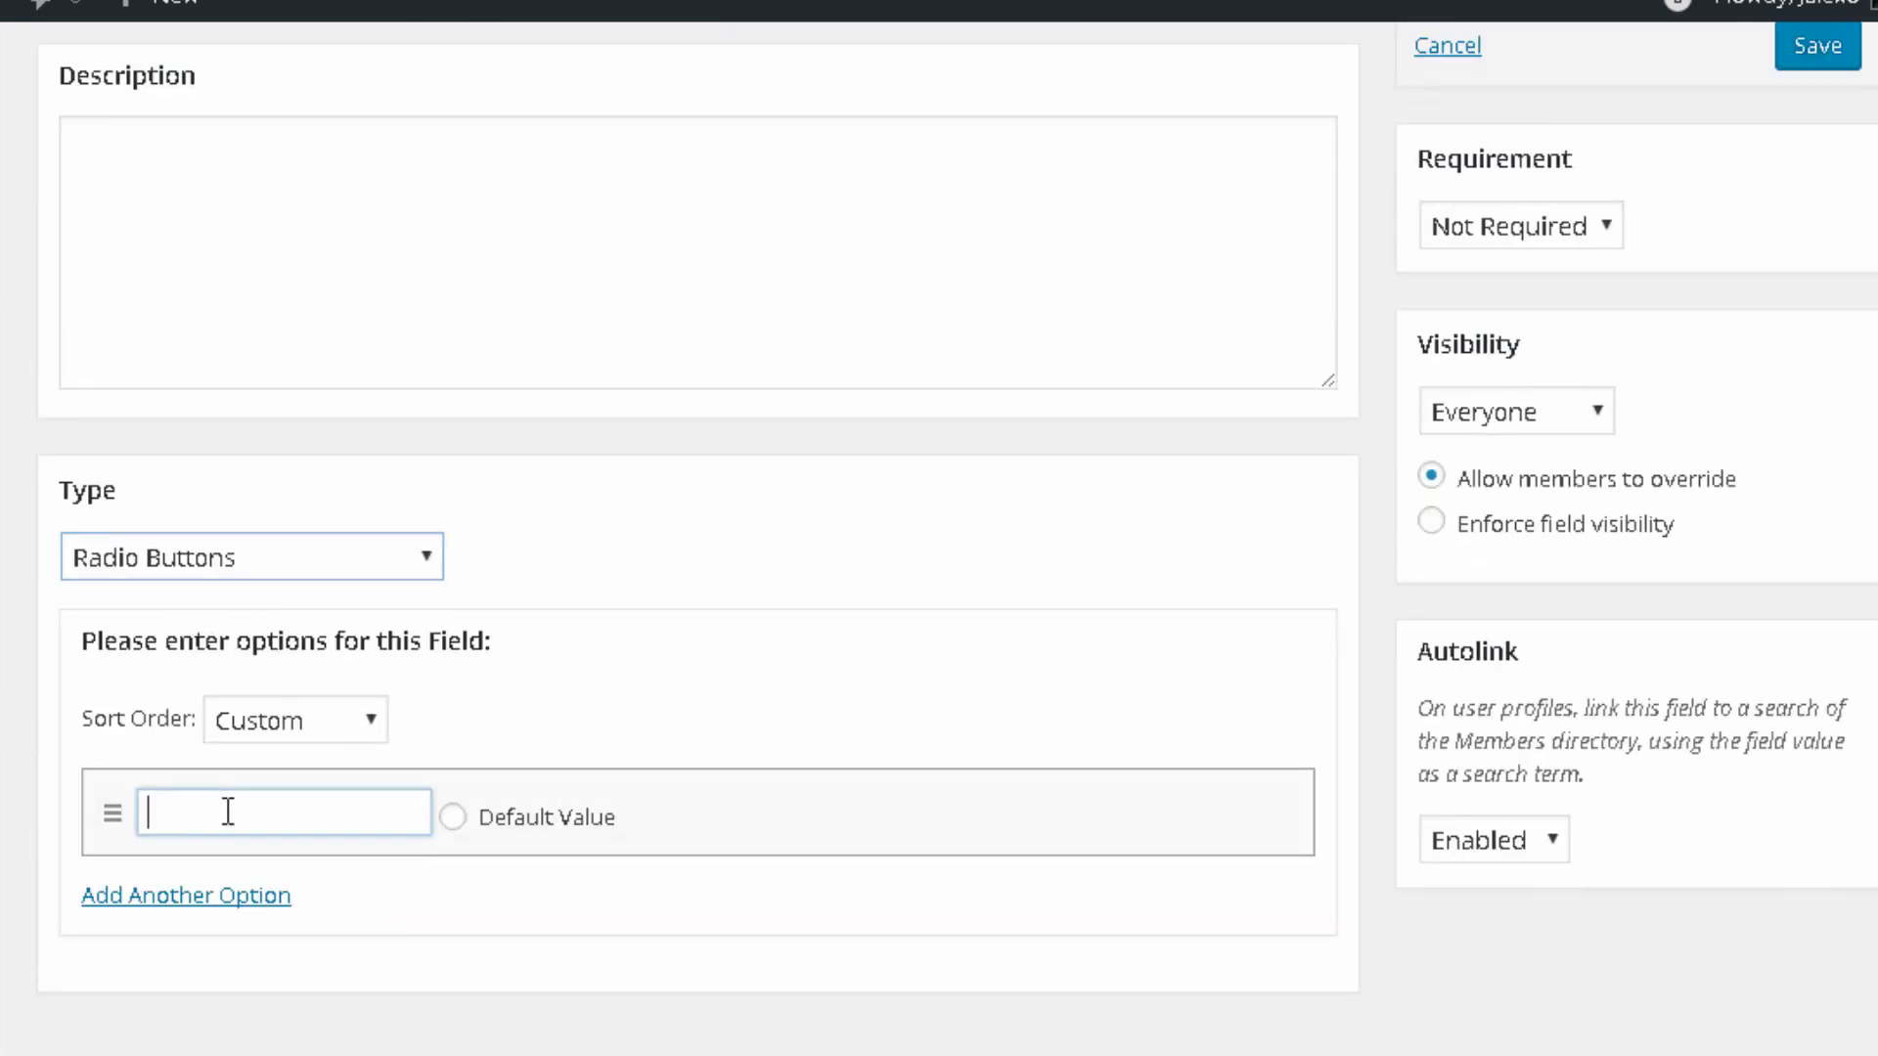
{"action": "type", "text": "Male"}
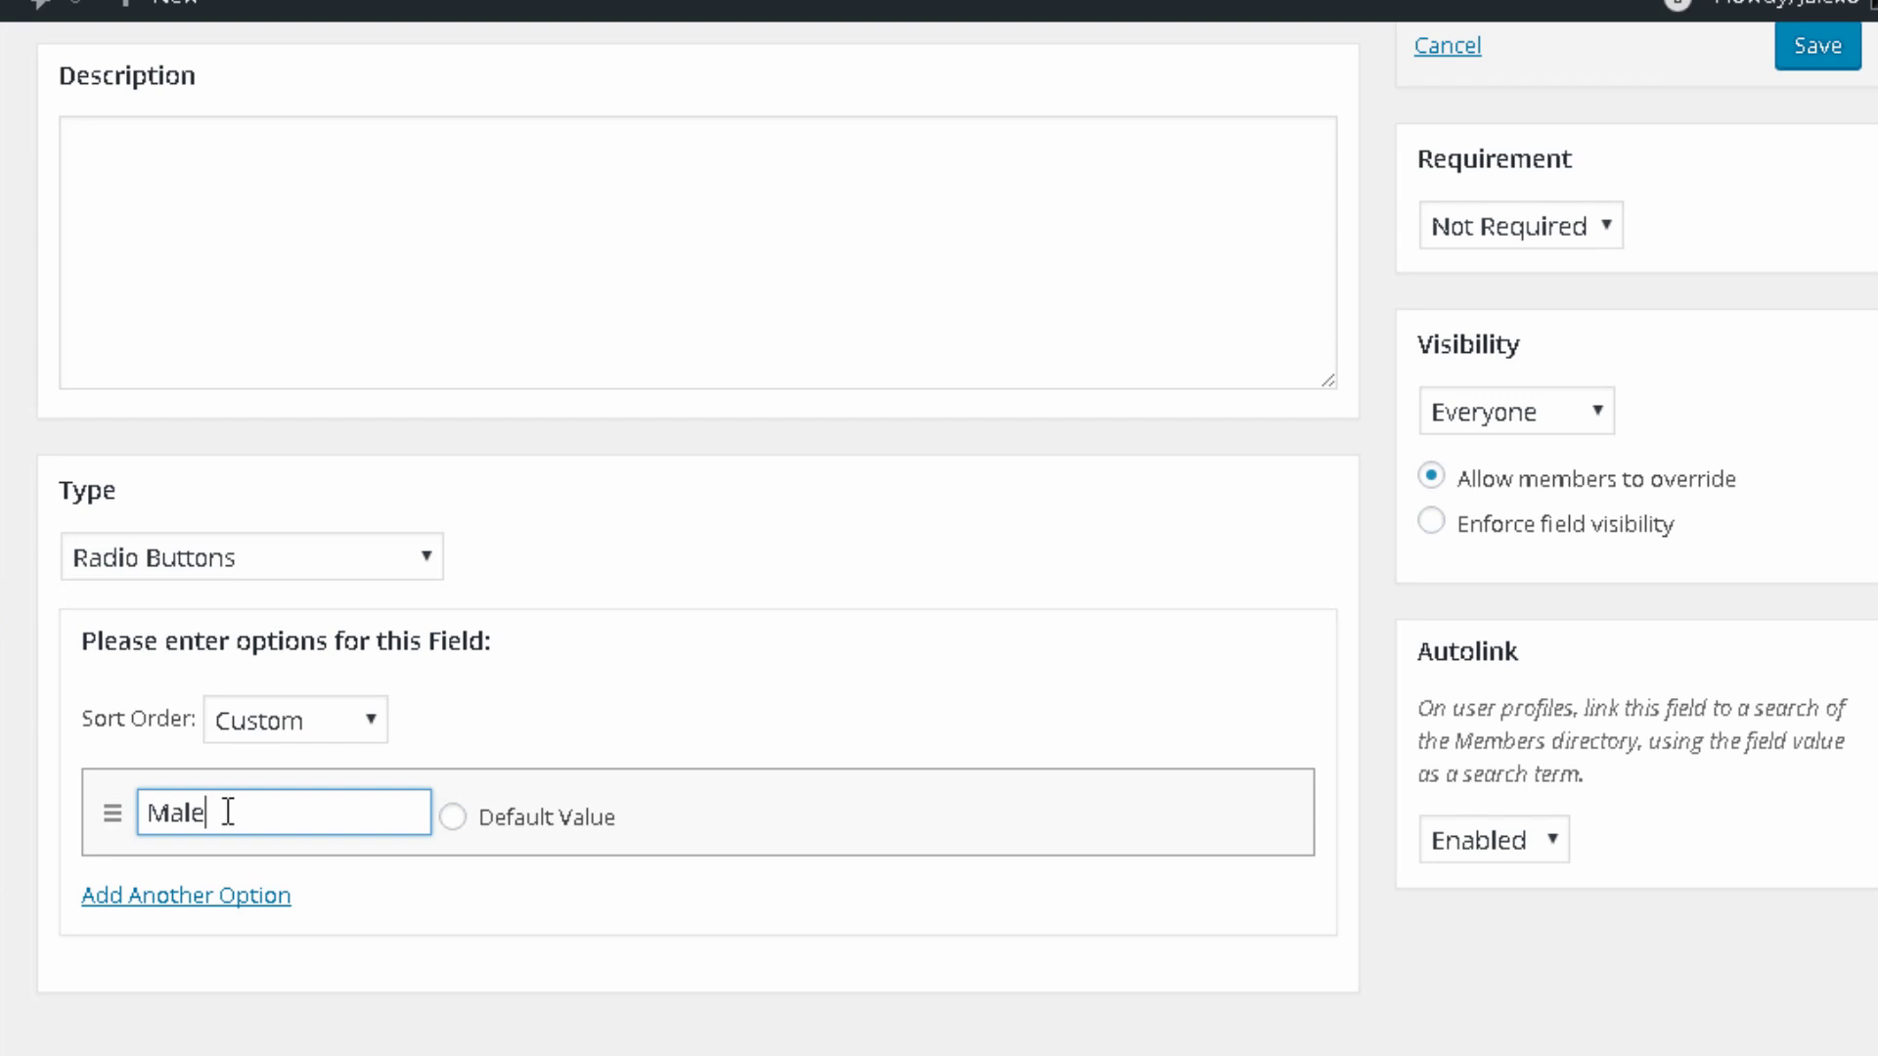
{"action": "left_click", "coordinate": [293, 894]}
{"action": "type", "text": "Female"}
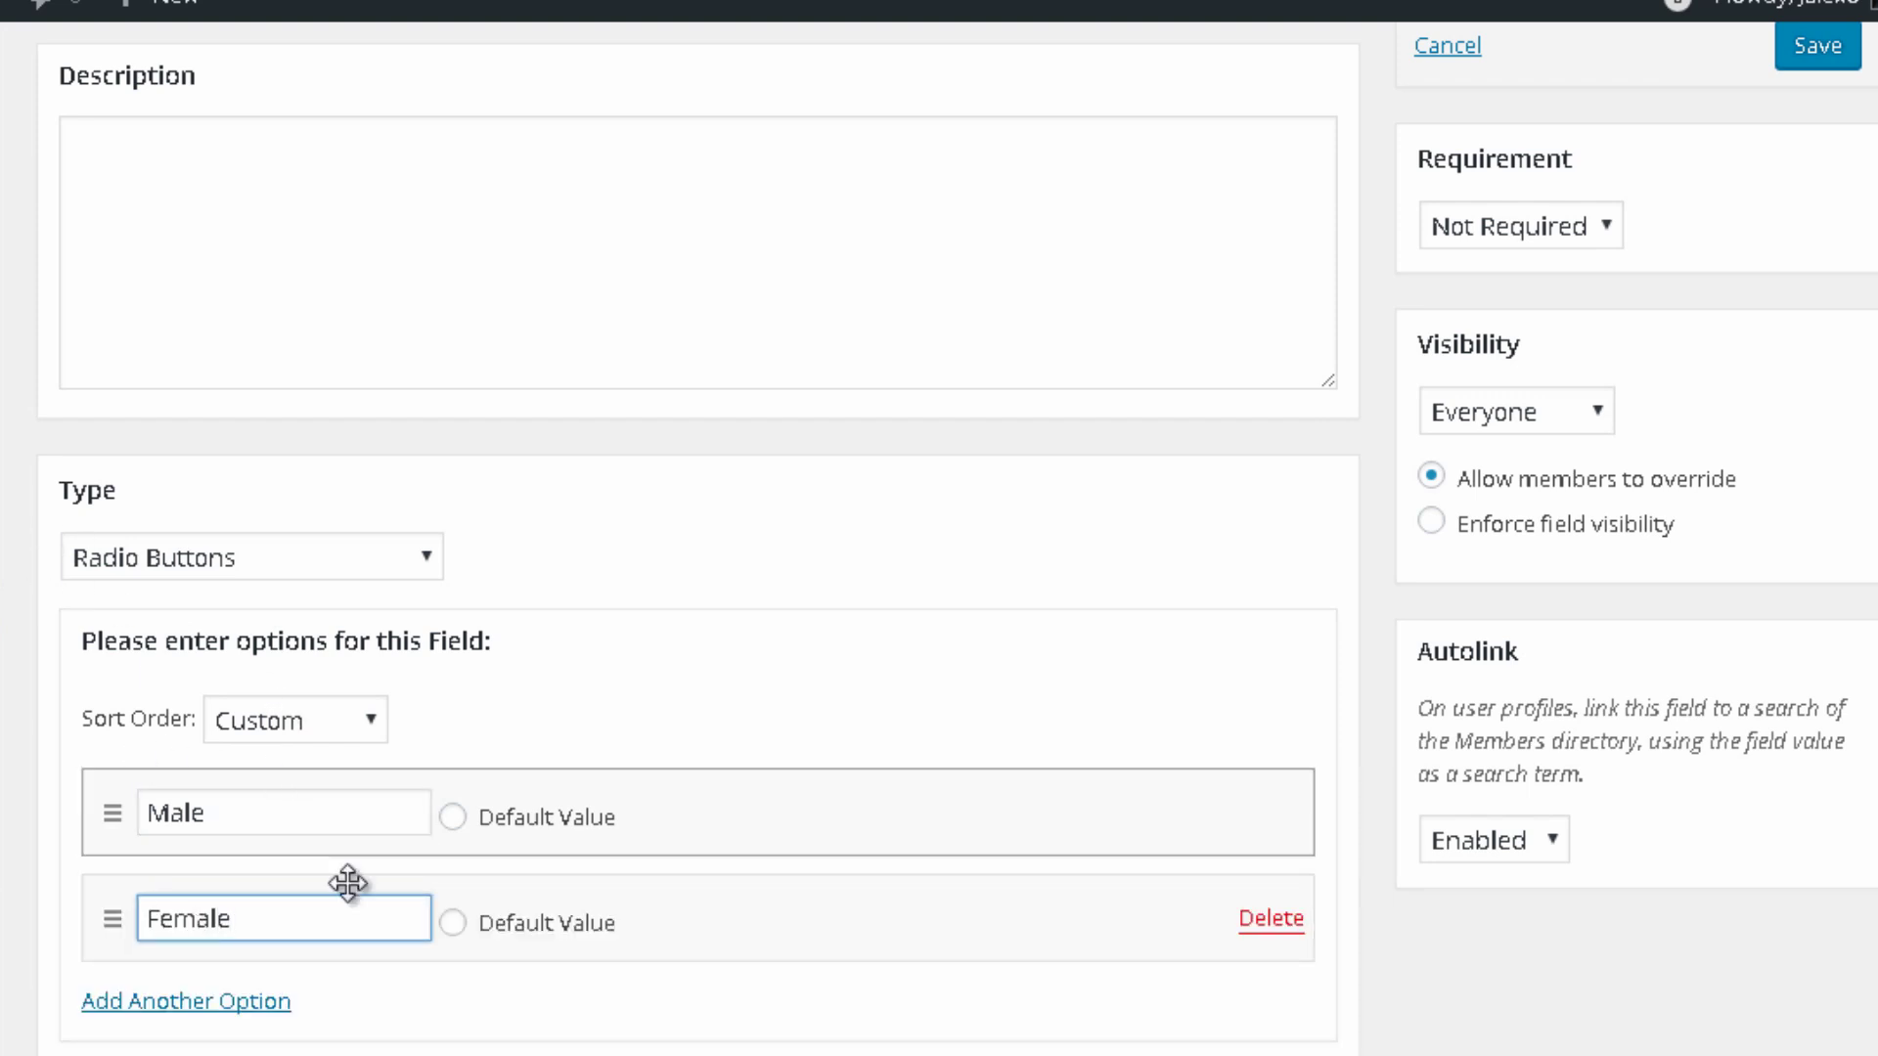
- Set the Gender field's requirement to Required
{"action": "scroll", "coordinate": [339, 899], "scroll_direction": "down", "scroll_amount": 2}
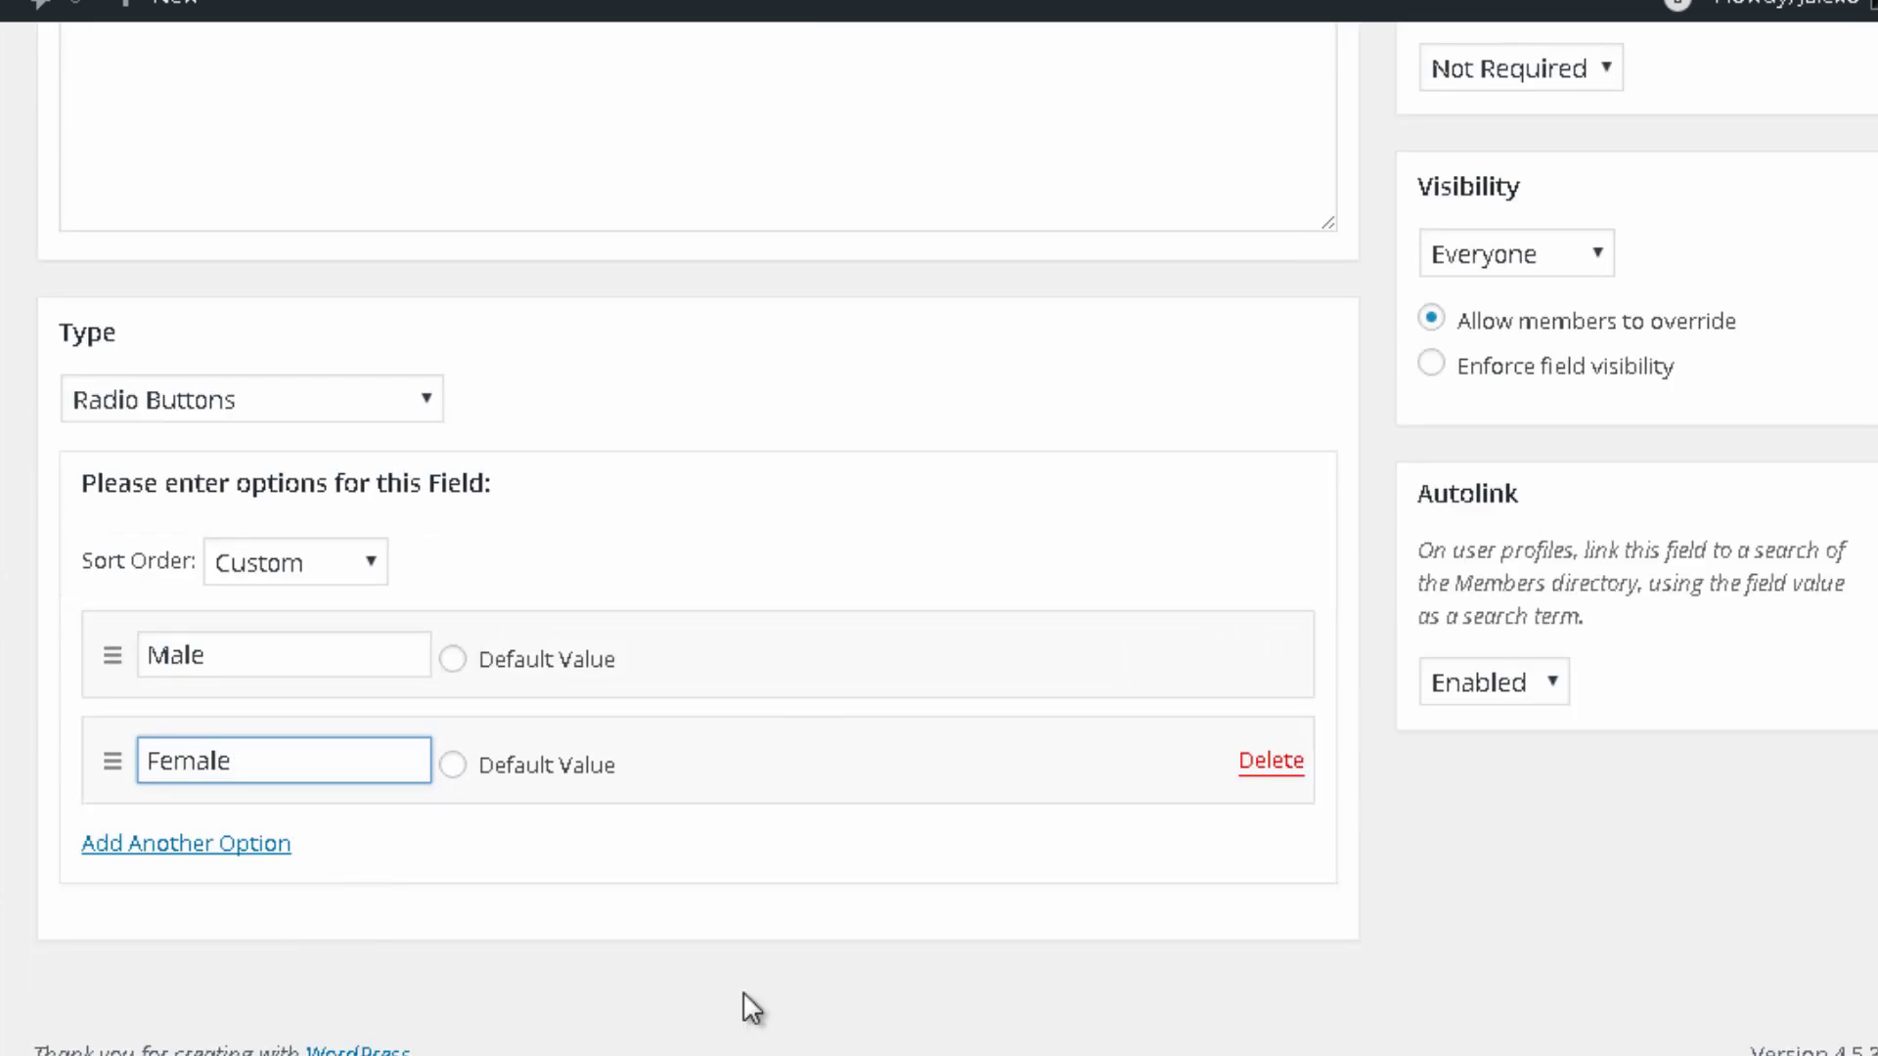
{"action": "scroll", "coordinate": [311, 566], "scroll_direction": "up", "scroll_amount": 5}
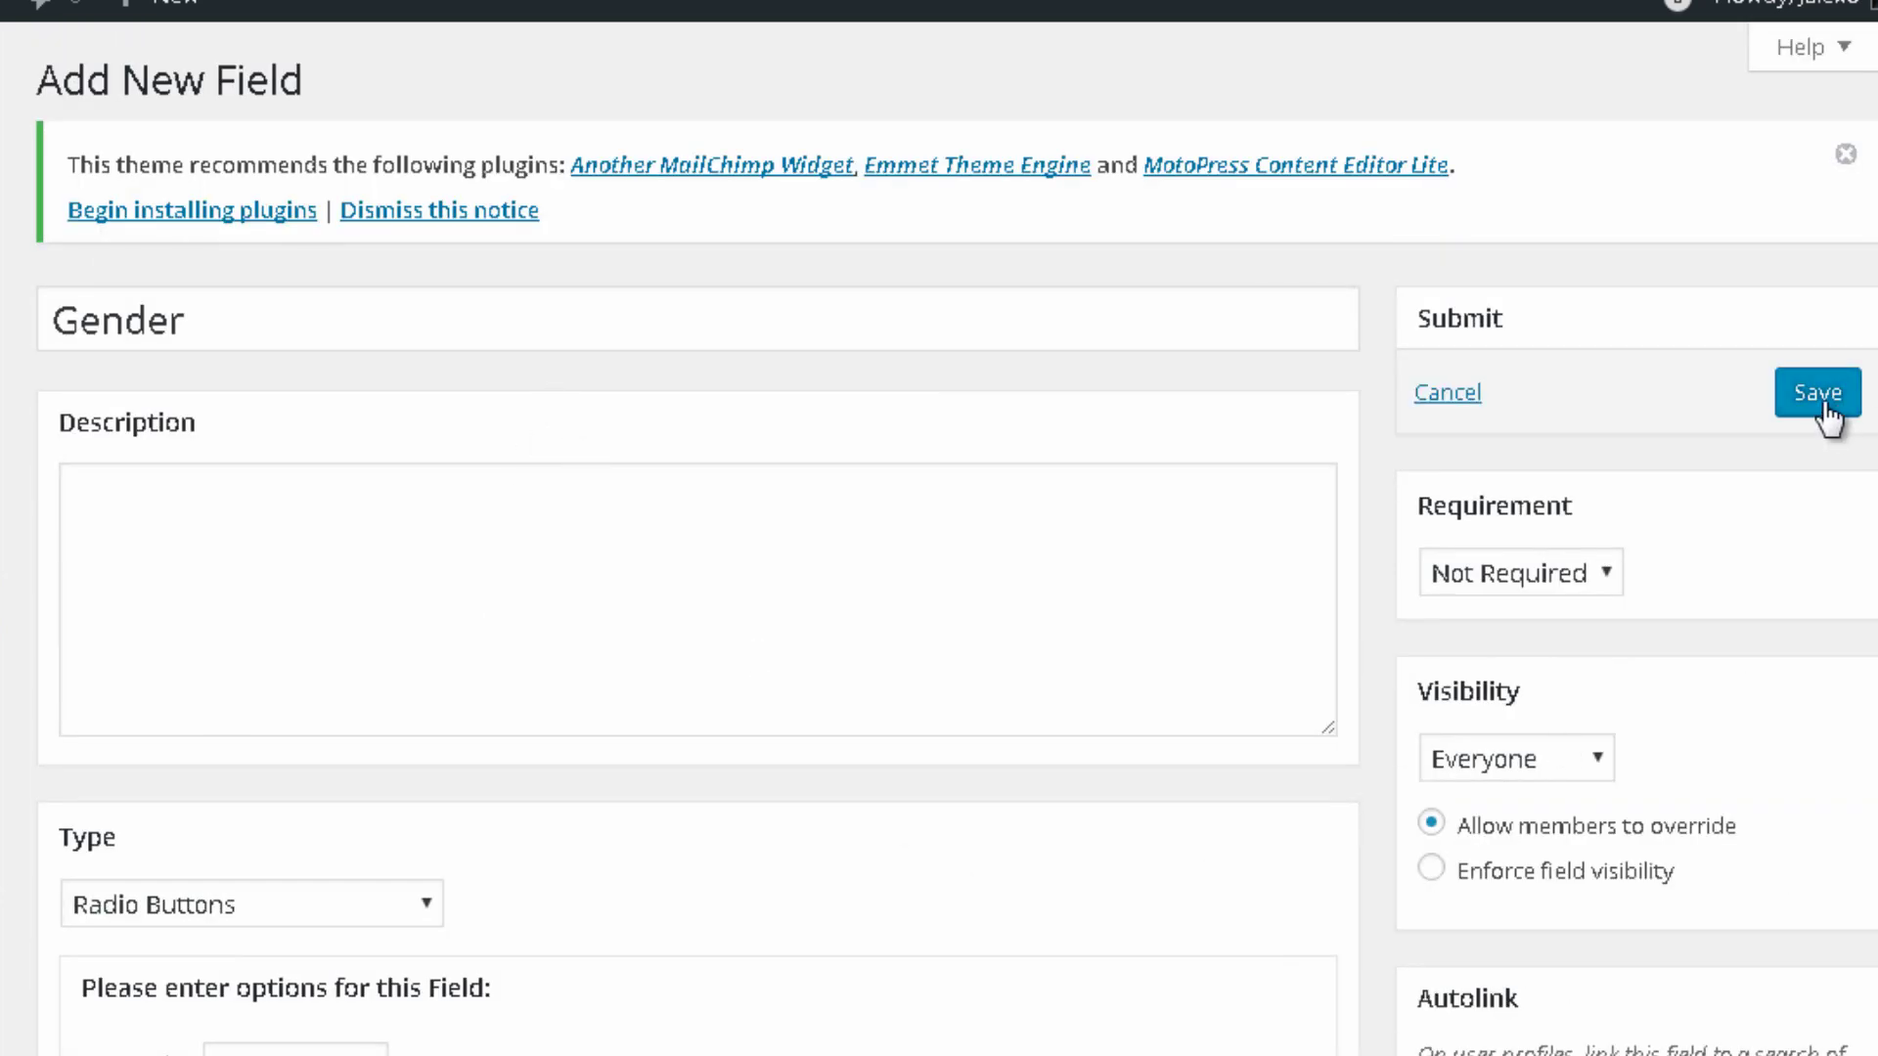
{"action": "left_click", "coordinate": [1517, 575]}
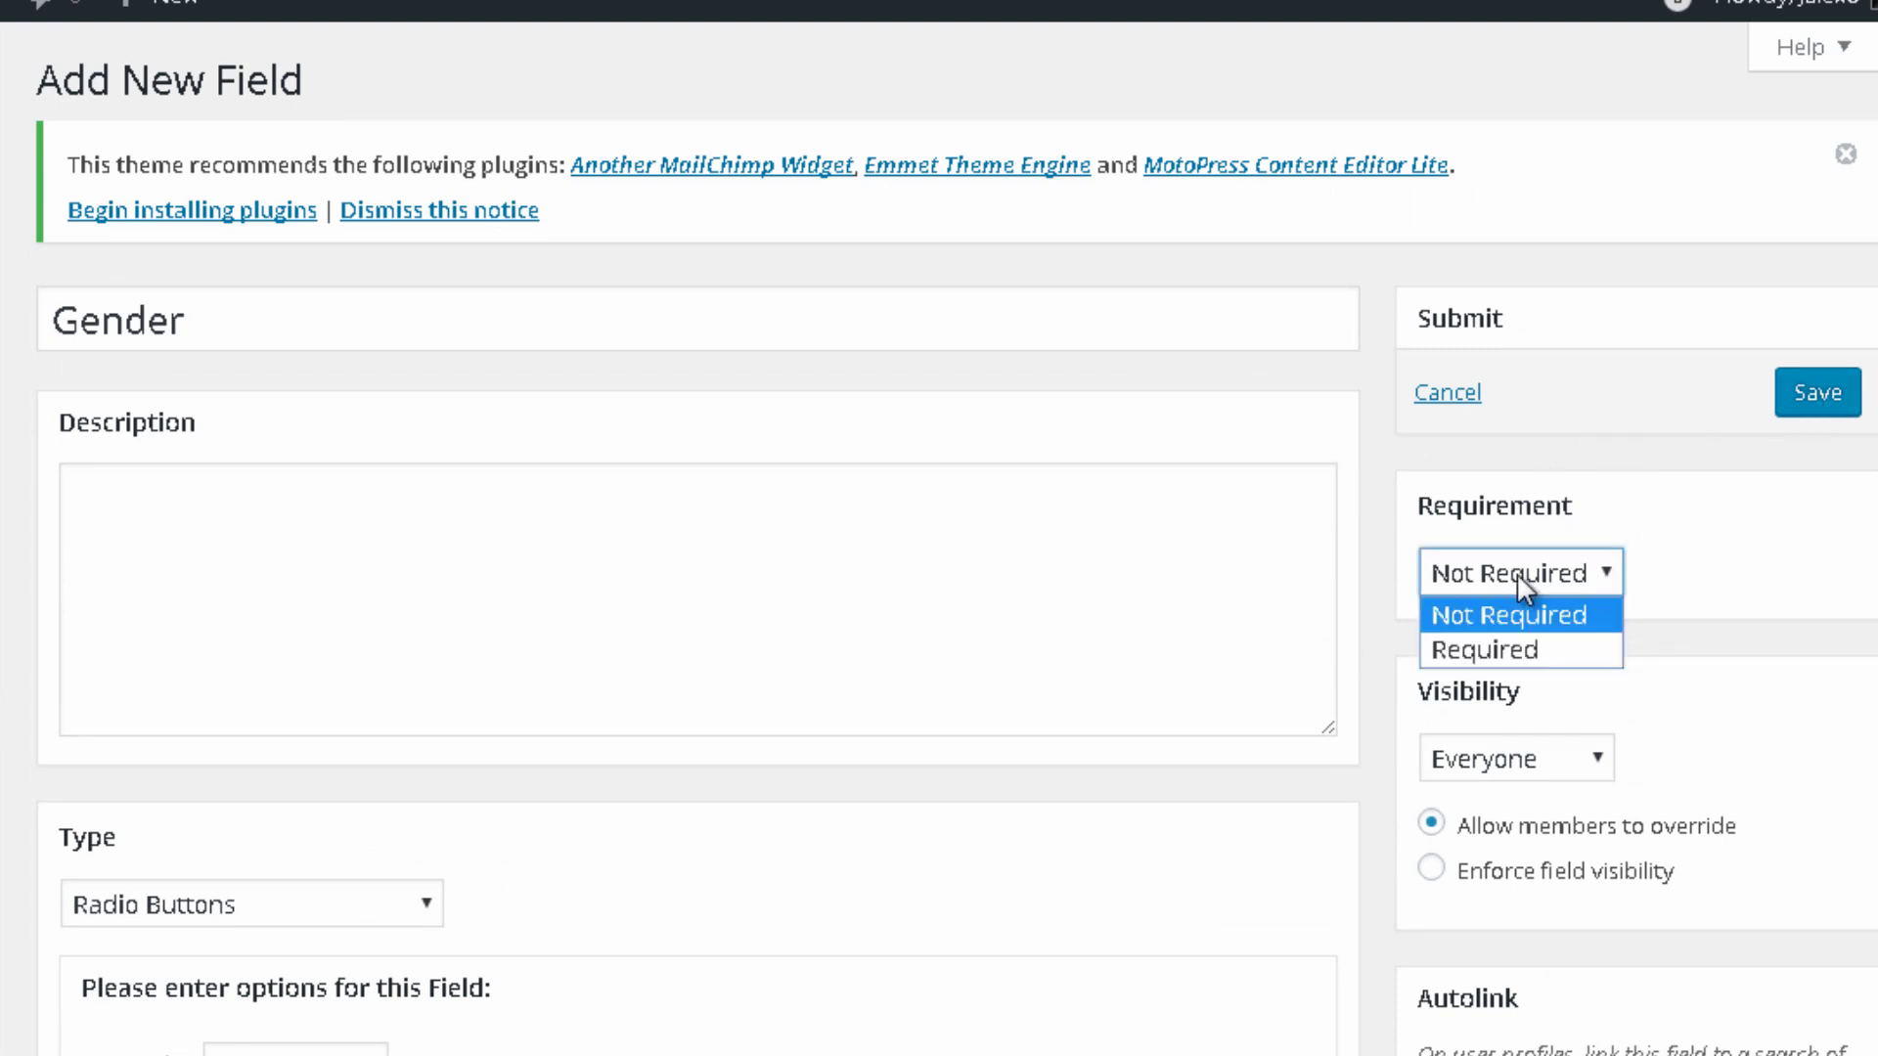
{"action": "left_click", "coordinate": [1470, 650]}
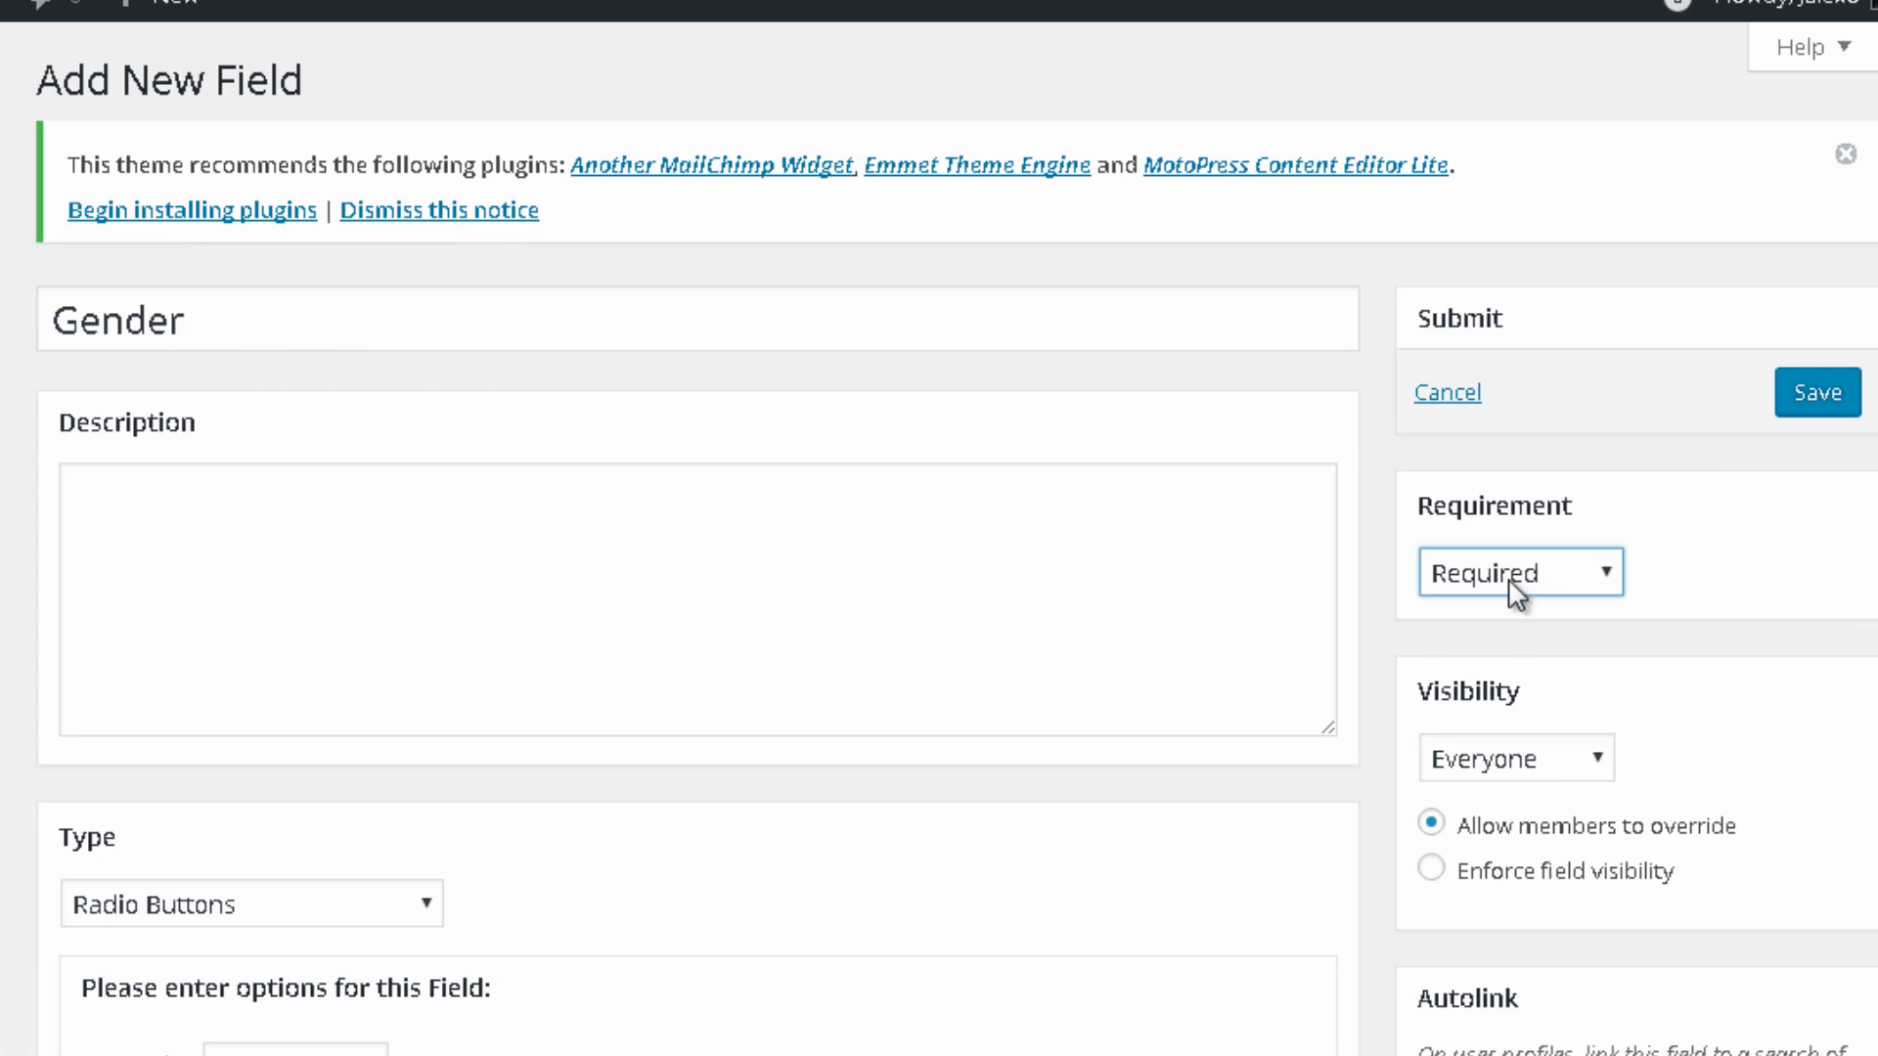
{"action": "scroll", "coordinate": [1598, 587], "scroll_direction": "down", "scroll_amount": 5}
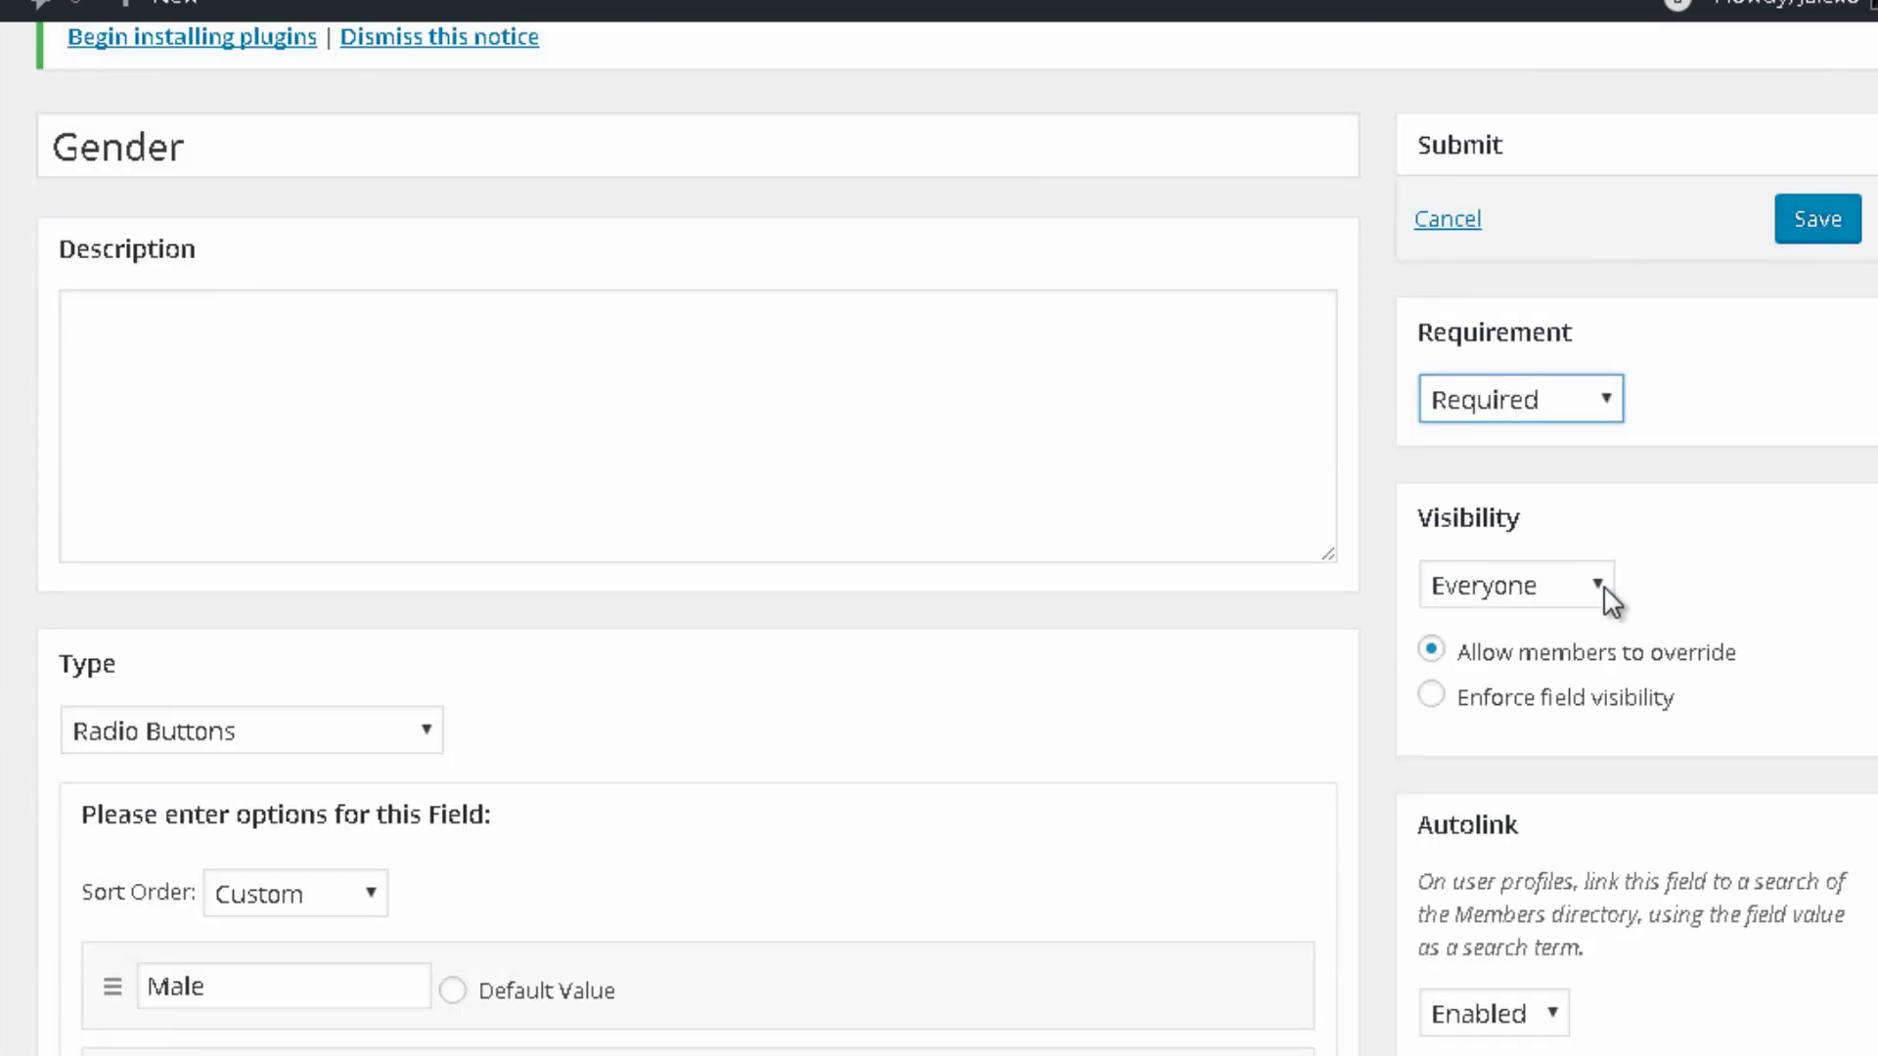
{"action": "scroll", "coordinate": [1464, 899], "scroll_direction": "up", "scroll_amount": 5}
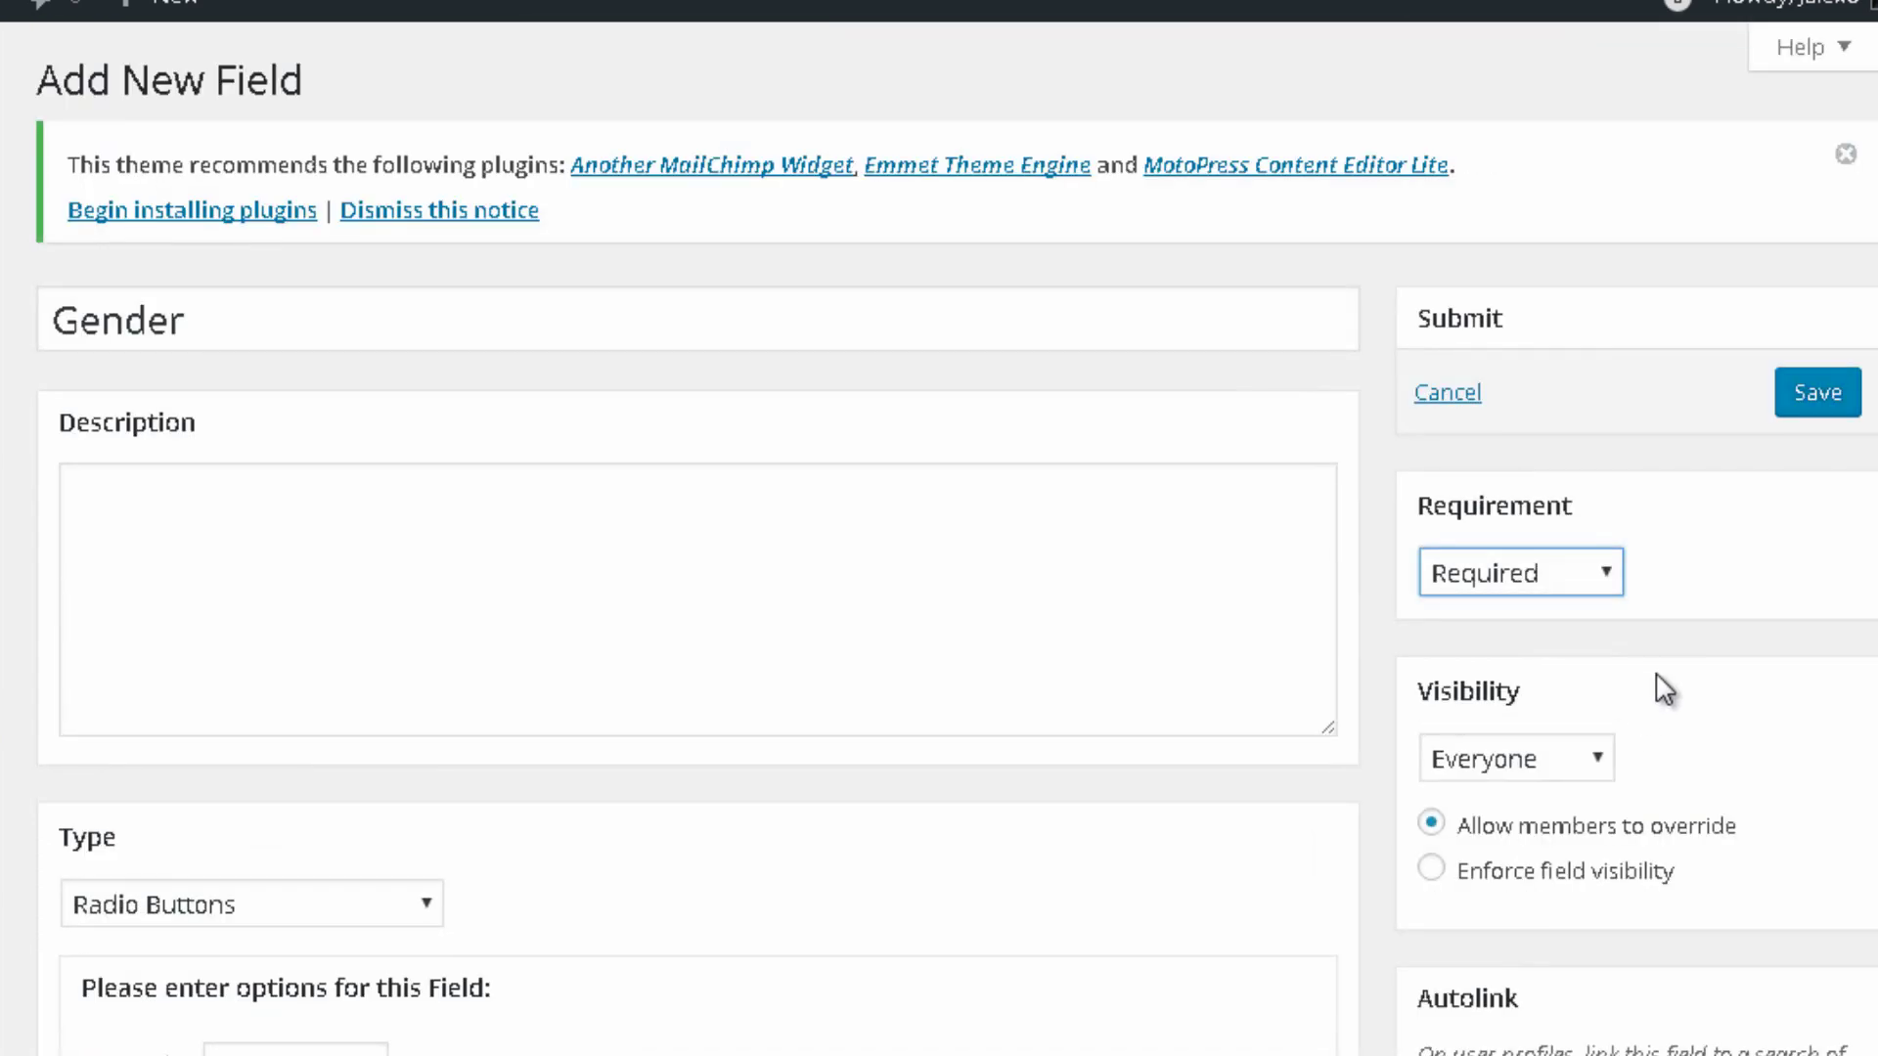
- Save the Gender field and log out on the site tab
{"action": "left_click", "coordinate": [1812, 411]}
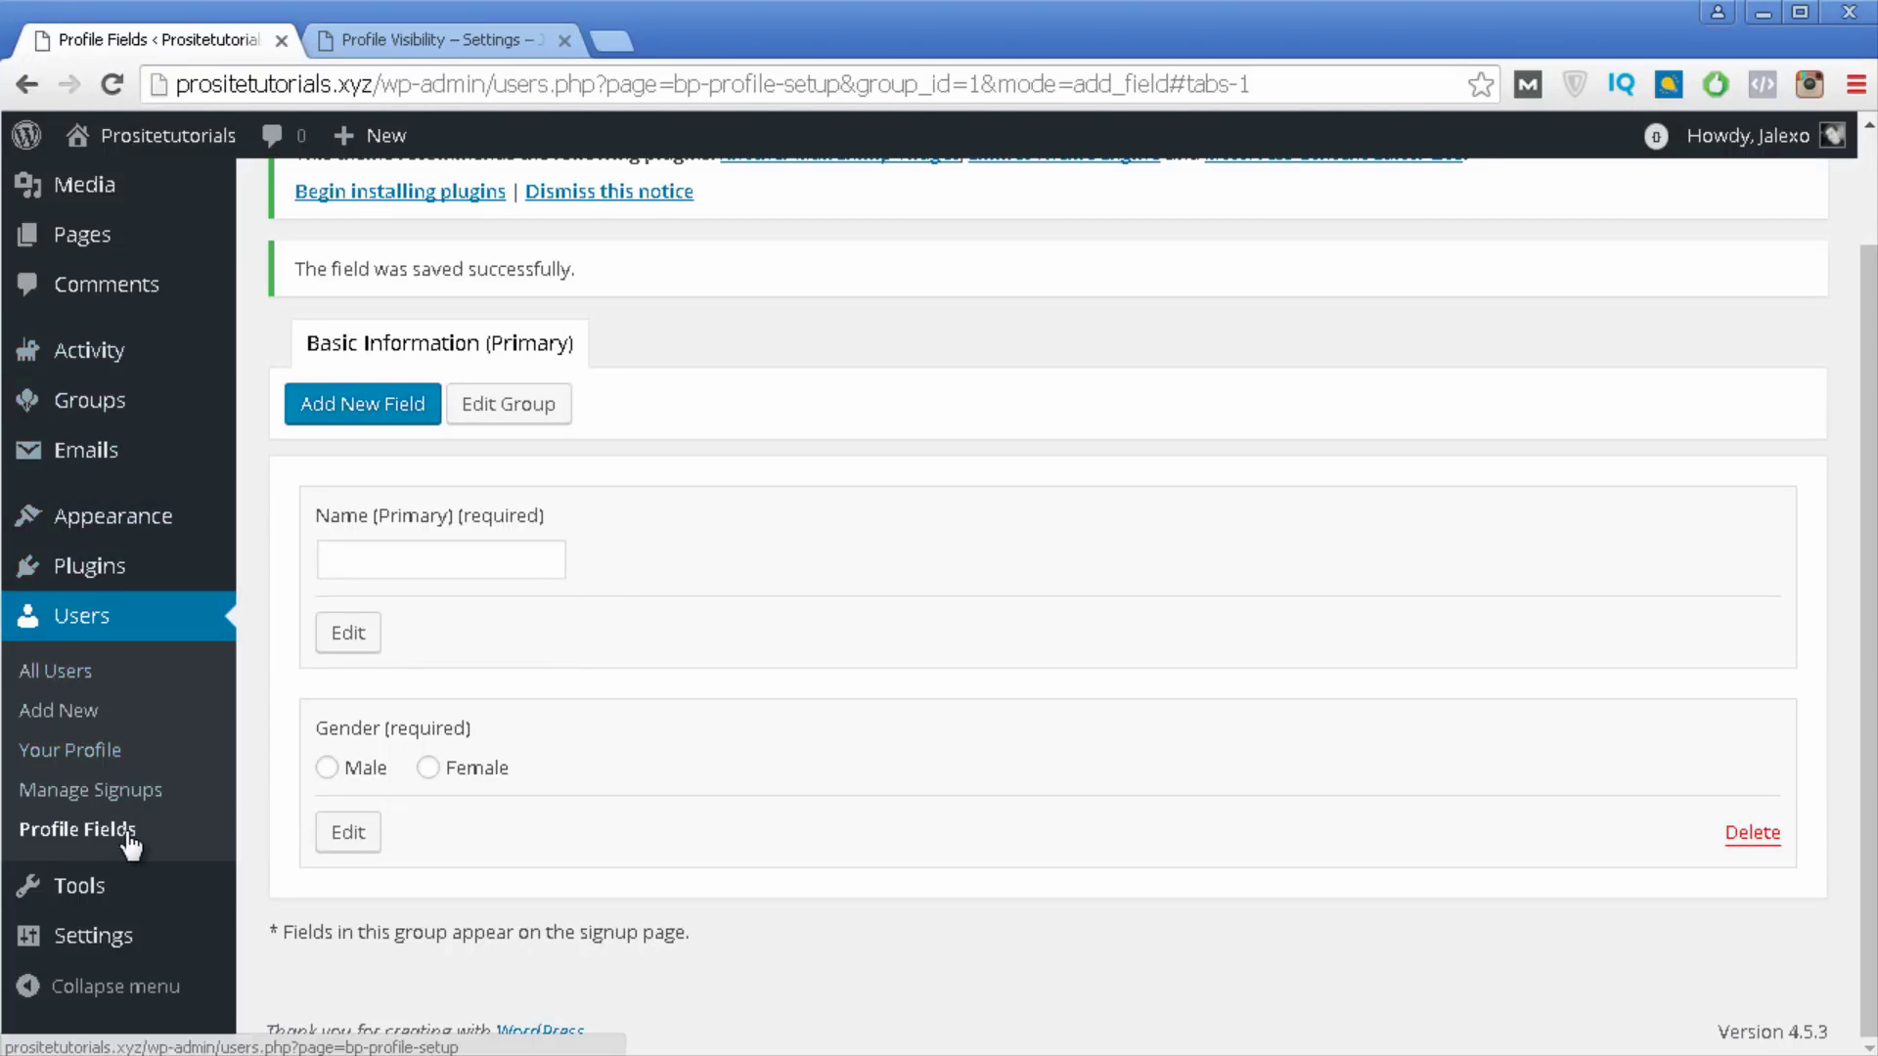
{"action": "left_click", "coordinate": [518, 43]}
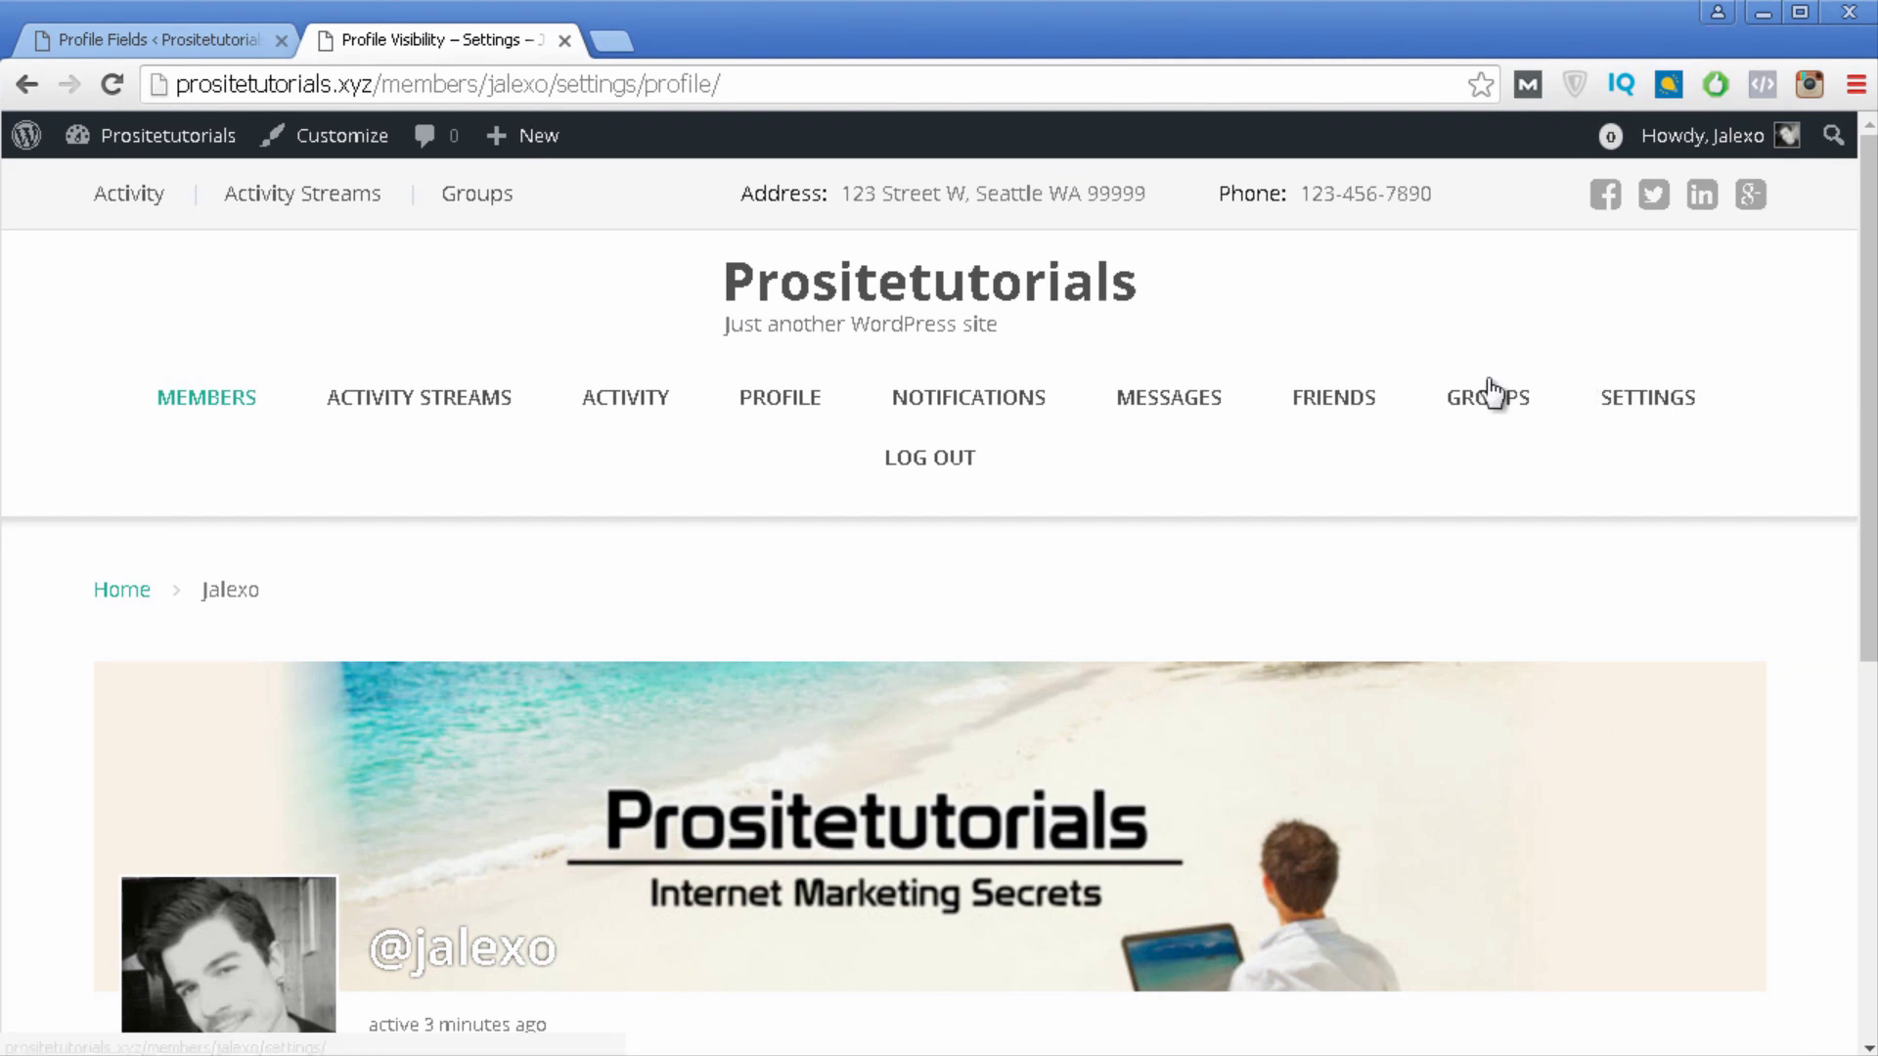
{"action": "left_click", "coordinate": [910, 462]}
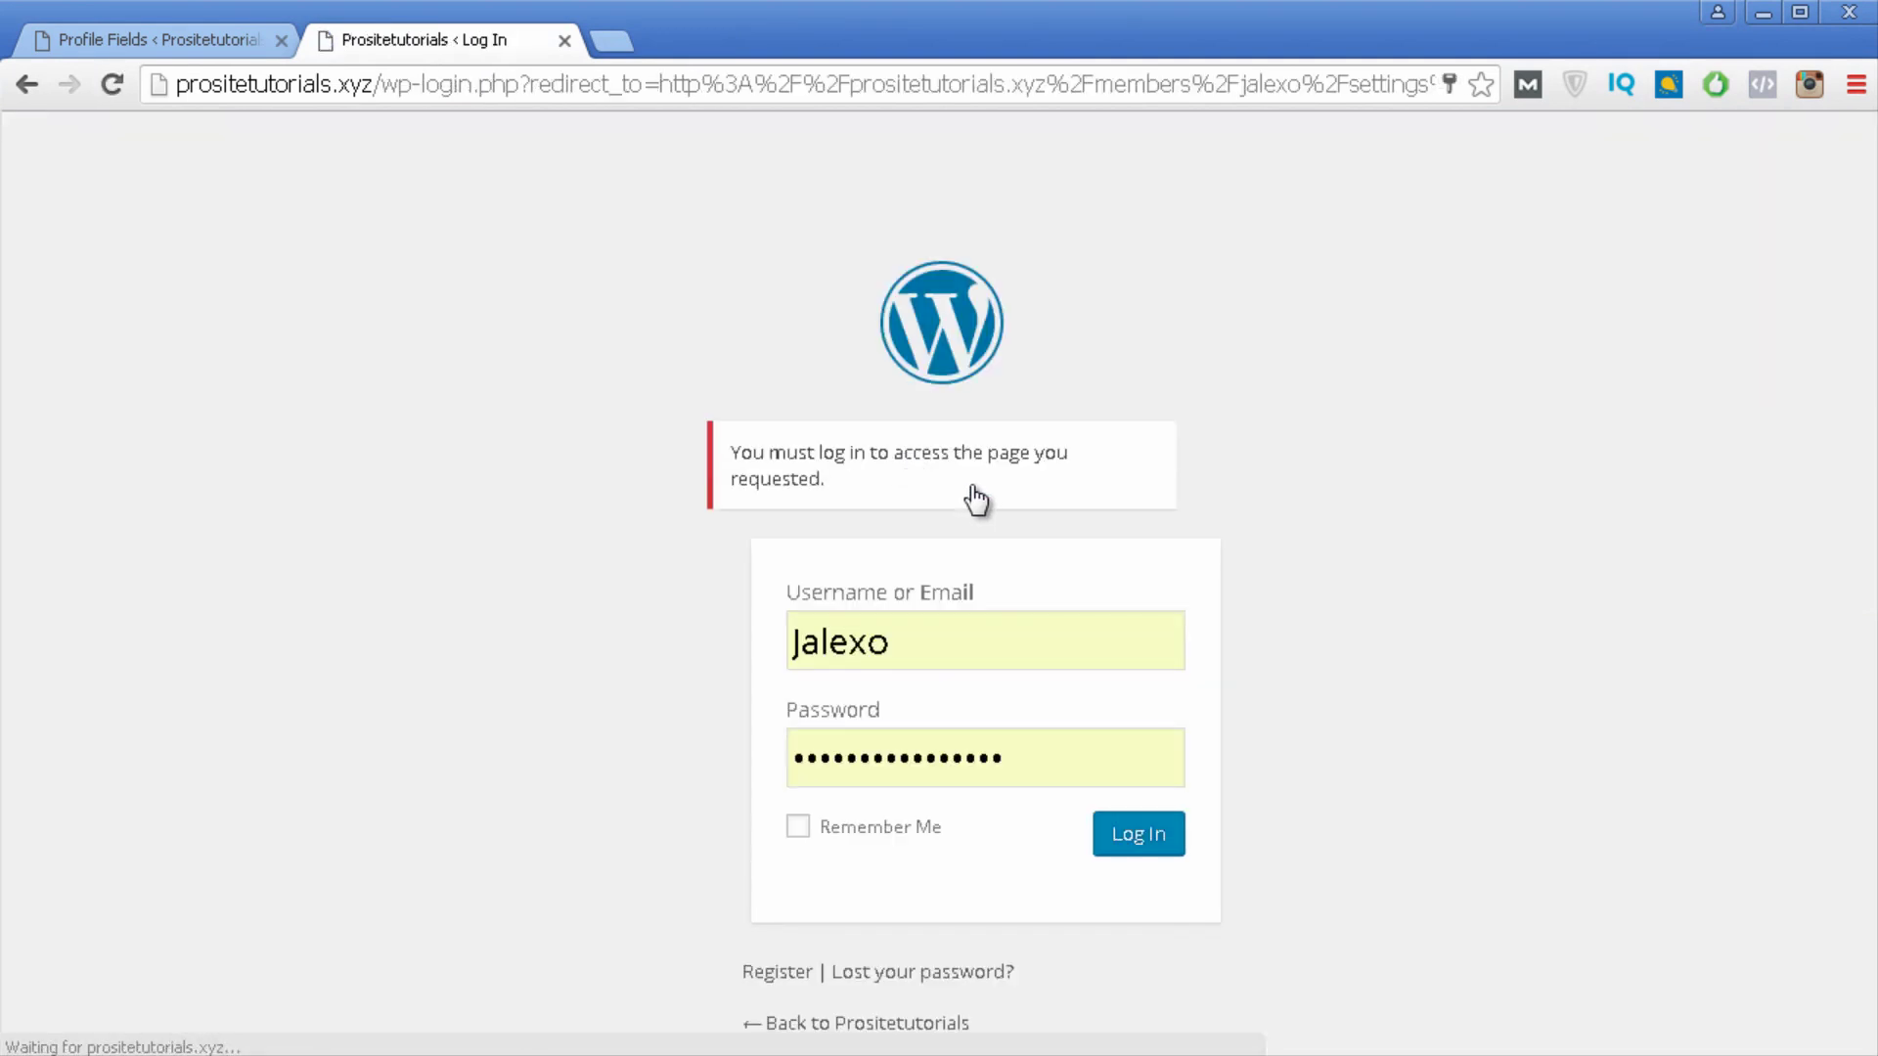
- Trim the address to prositetutorials.xyz to load the public homepage
{"action": "left_click_drag", "start_coordinate": [375, 84], "coordinate": [1438, 84]}
{"action": "key", "text": "BackSpace"}
{"action": "key", "text": "Return"}
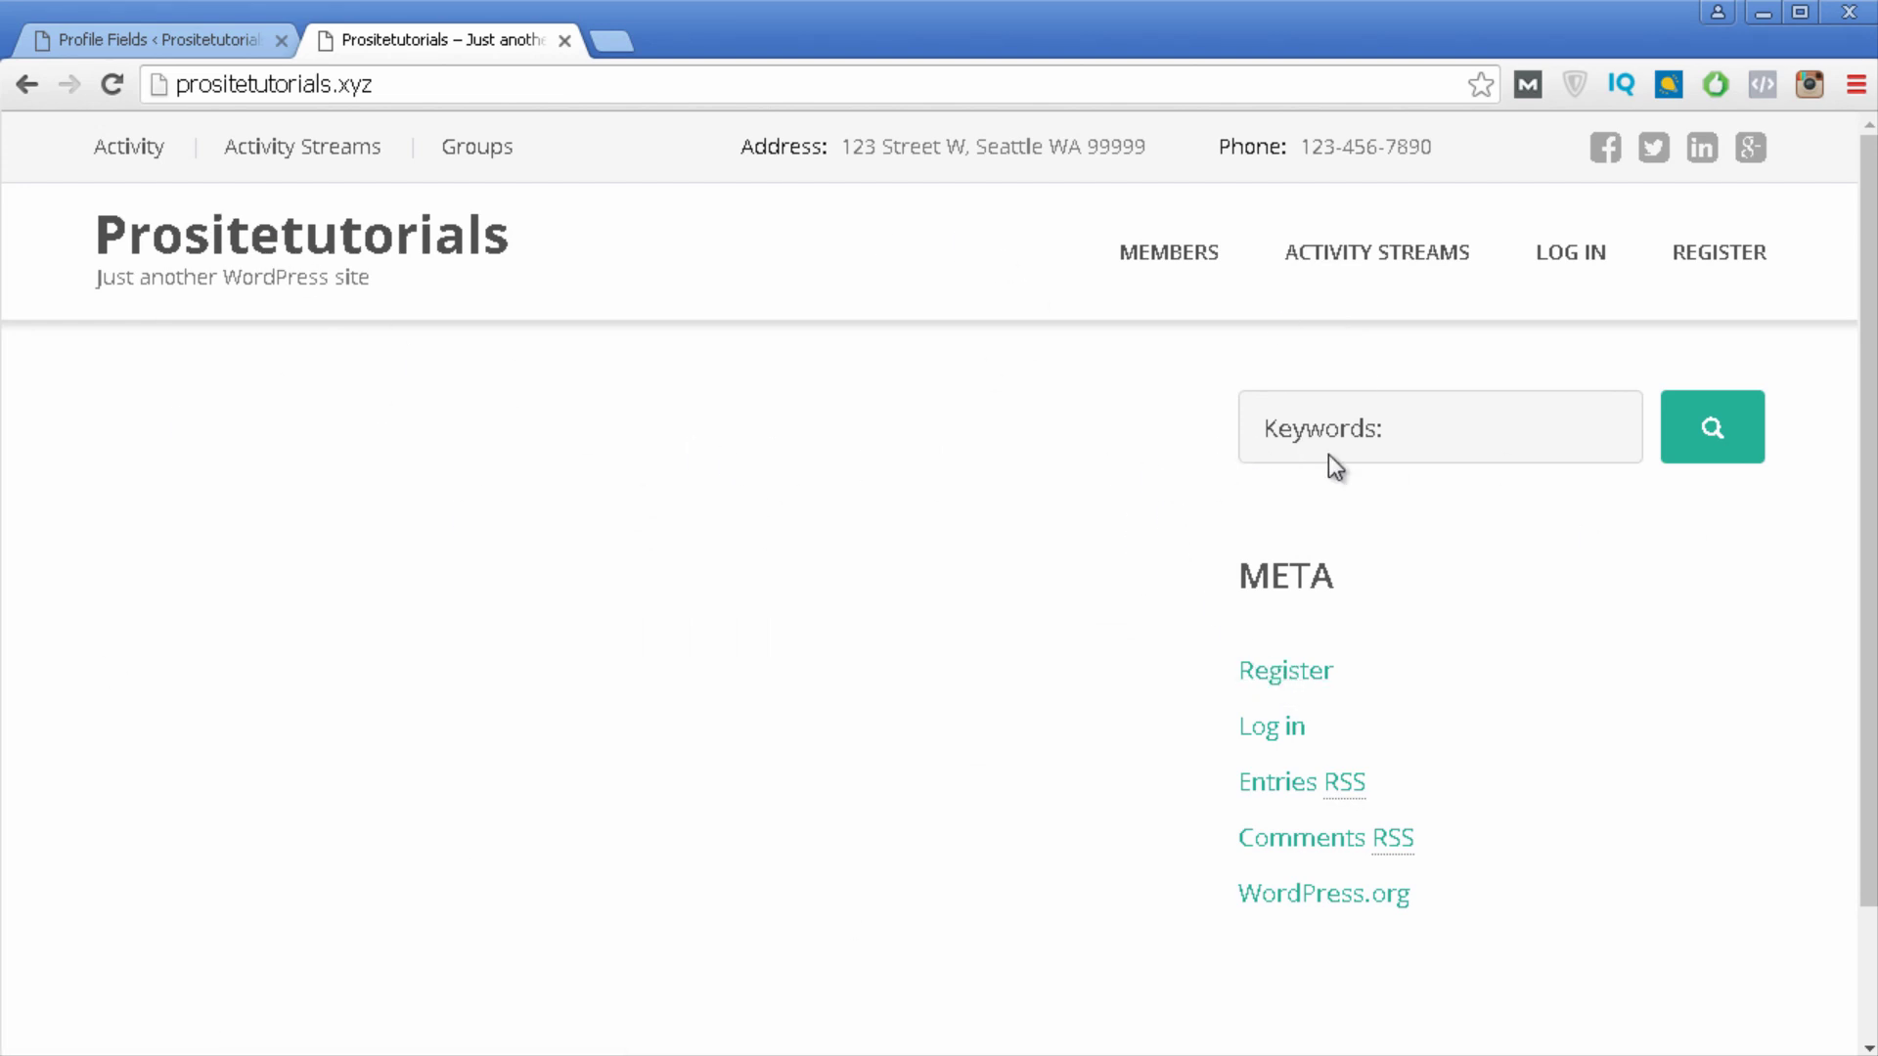
- On the Register page, reuse the entered username to build an Outlook email address
{"action": "left_click", "coordinate": [1703, 260]}
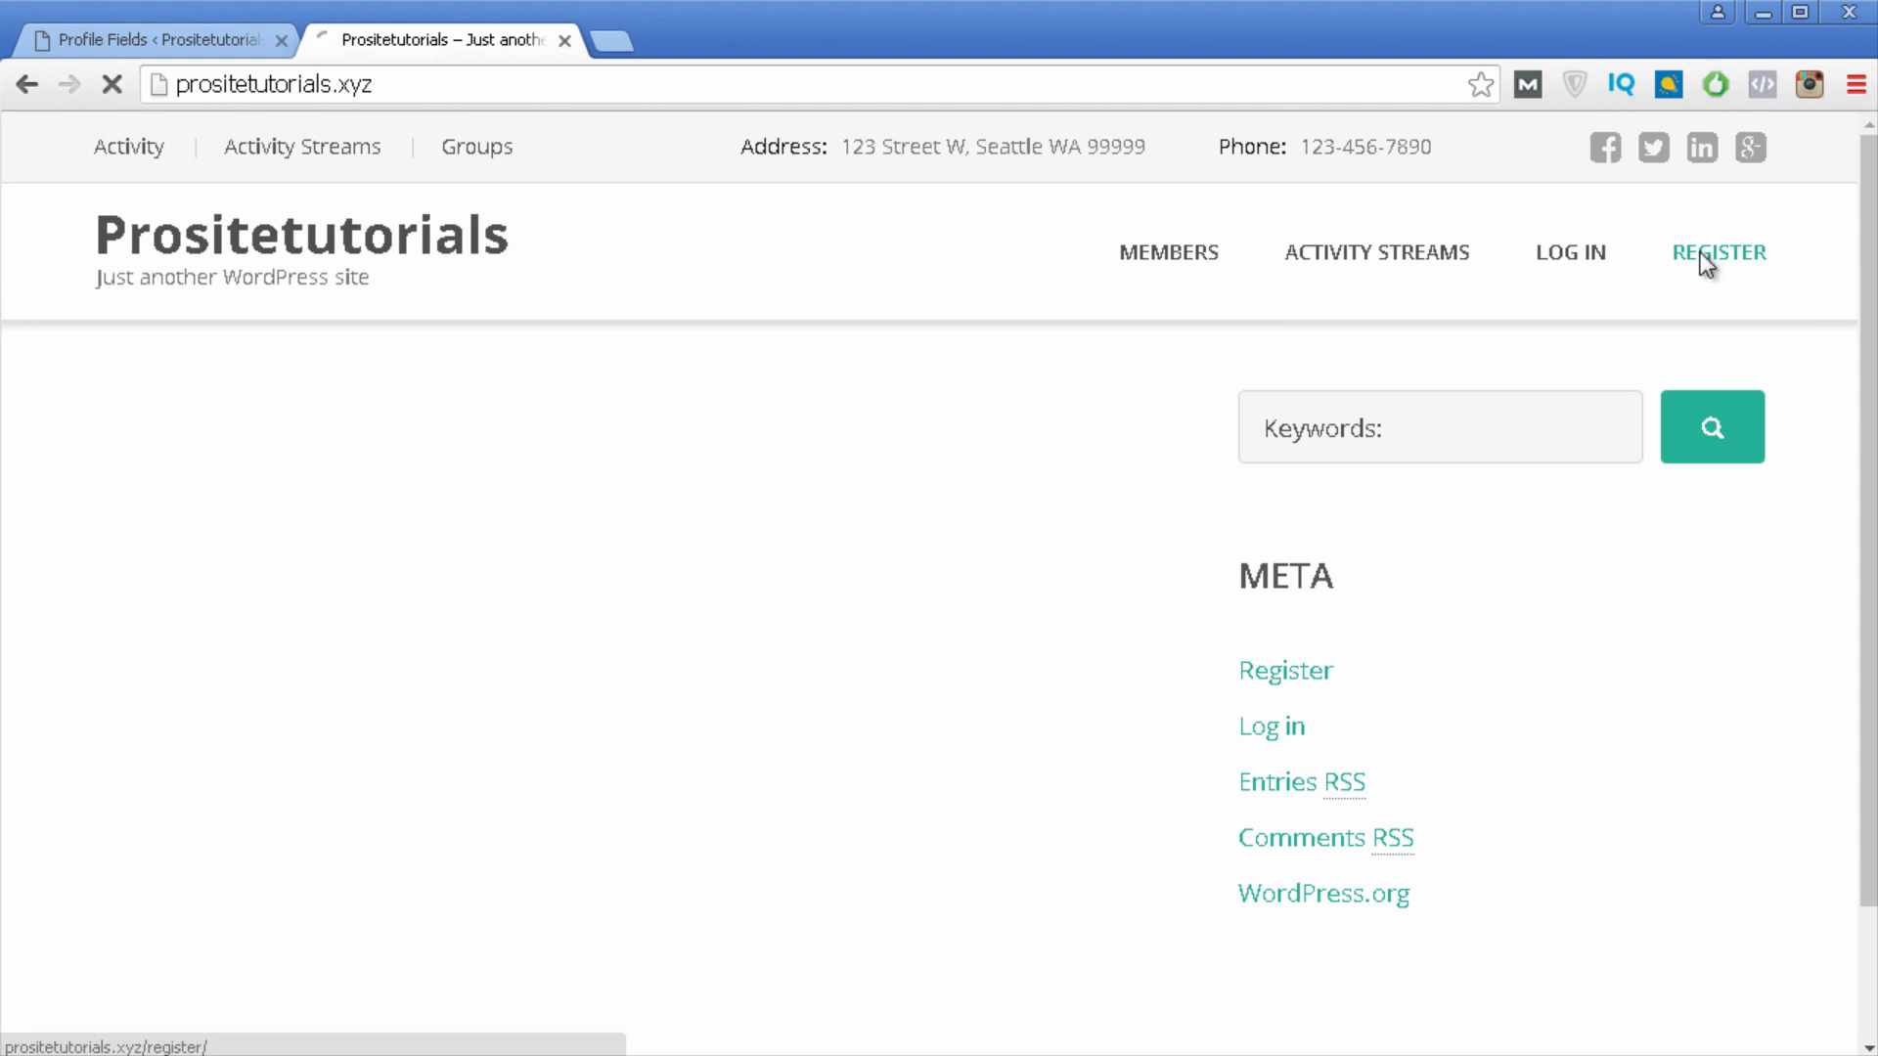
{"action": "scroll", "coordinate": [1076, 433], "scroll_direction": "down", "scroll_amount": 3}
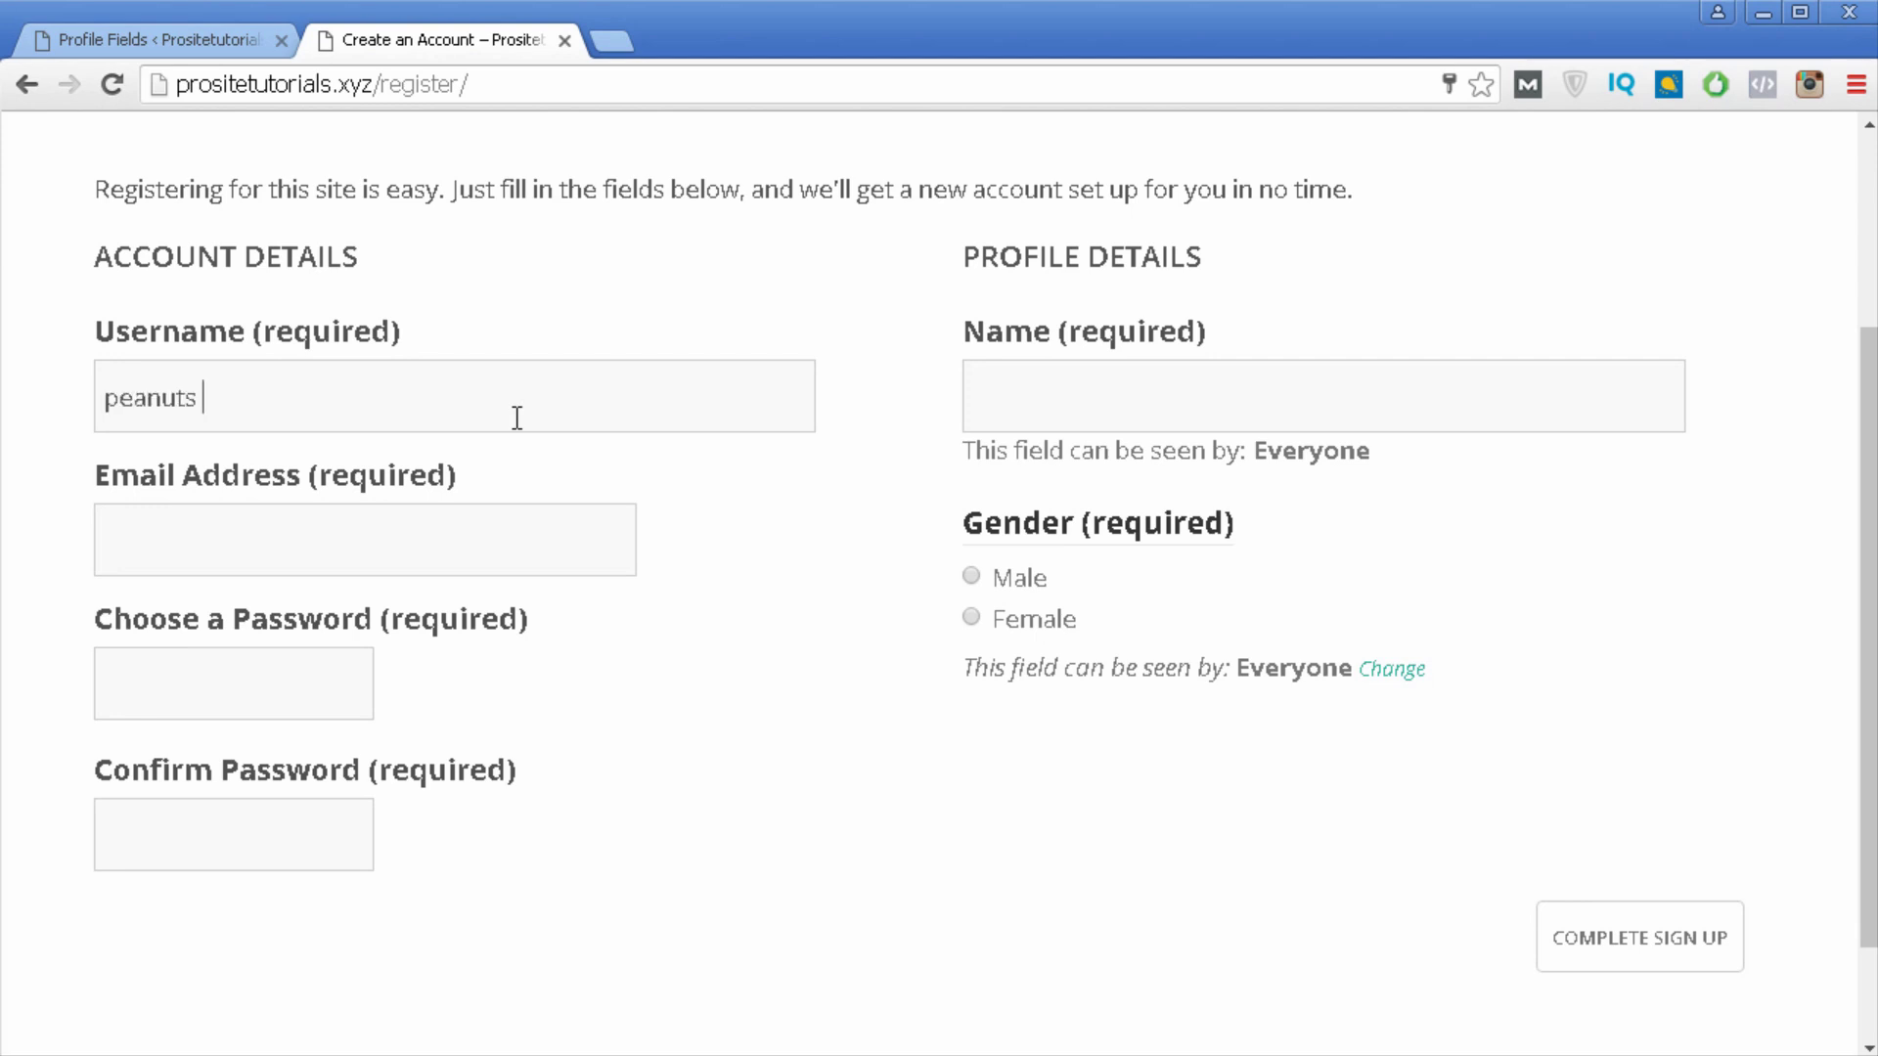
{"action": "key", "text": "ctrl+a"}
{"action": "key", "text": "ctrl+c"}
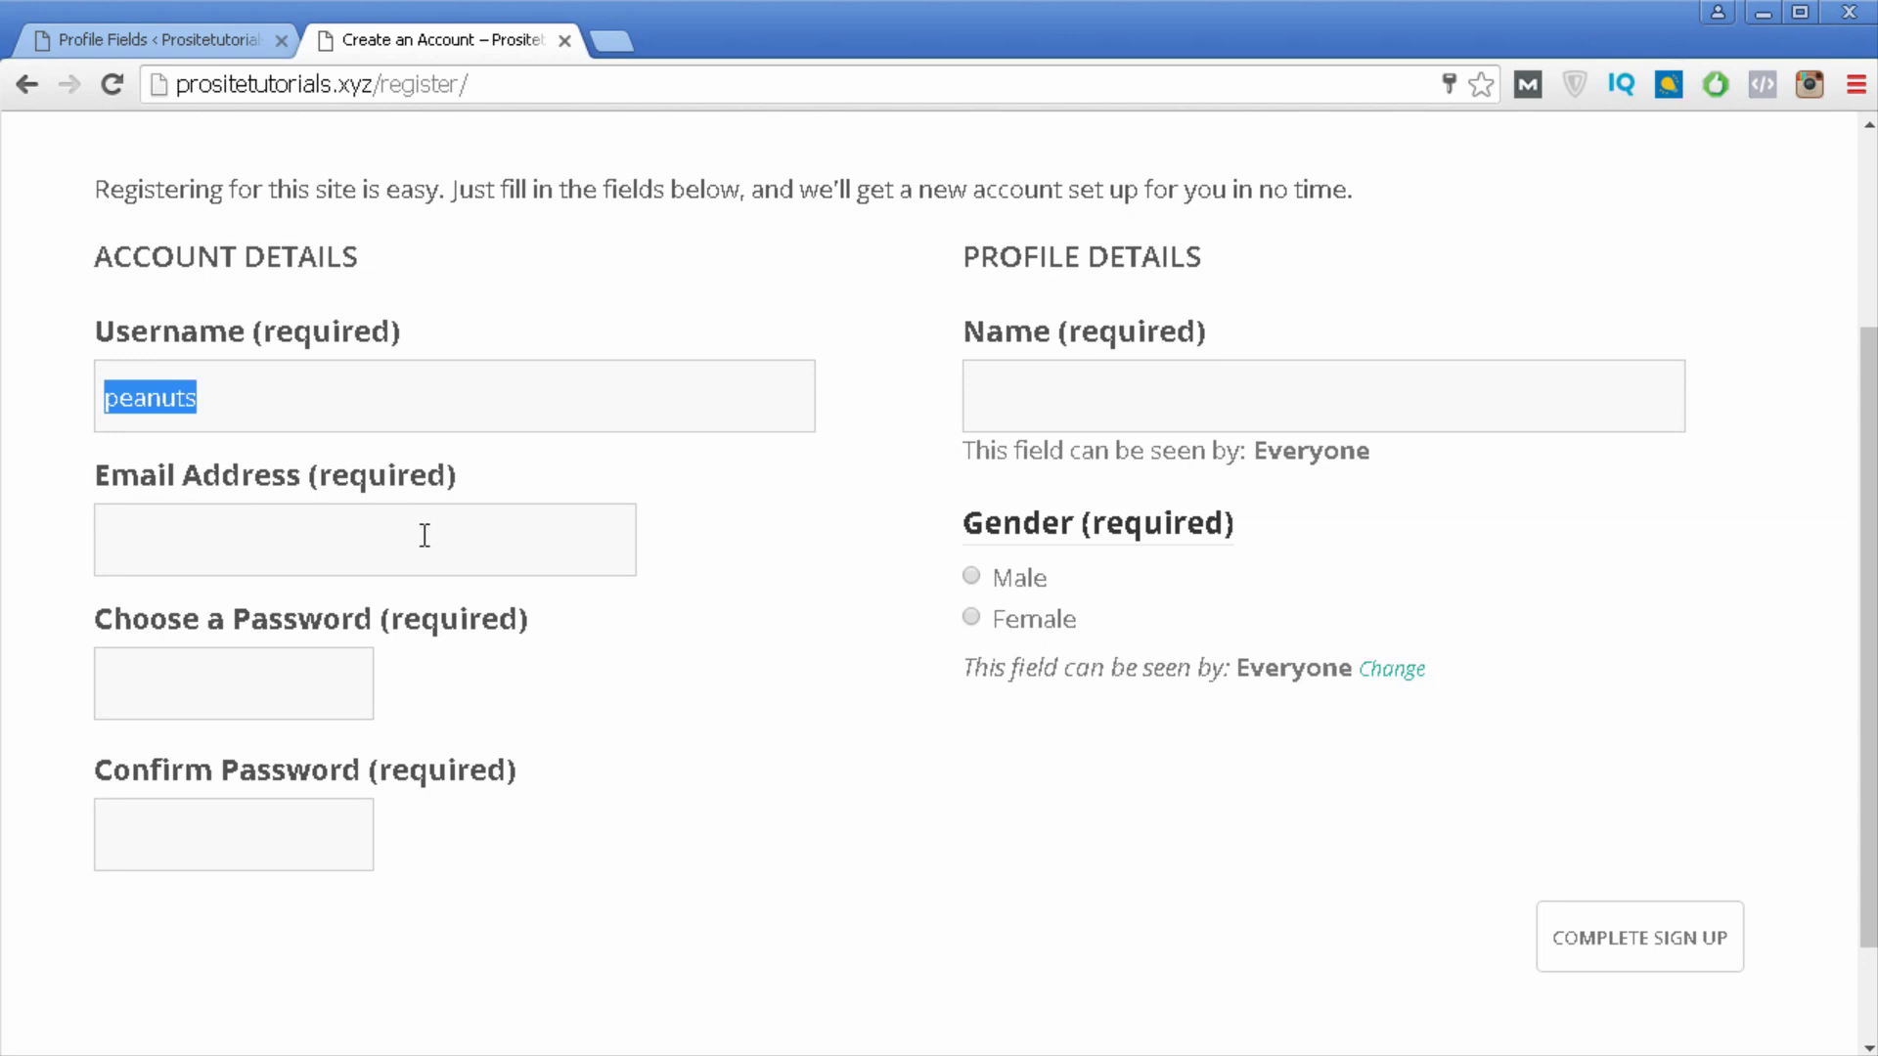
{"action": "left_click", "coordinate": [424, 536]}
{"action": "key", "text": "ctrl+v"}
{"action": "type", "text": "@outloo"}
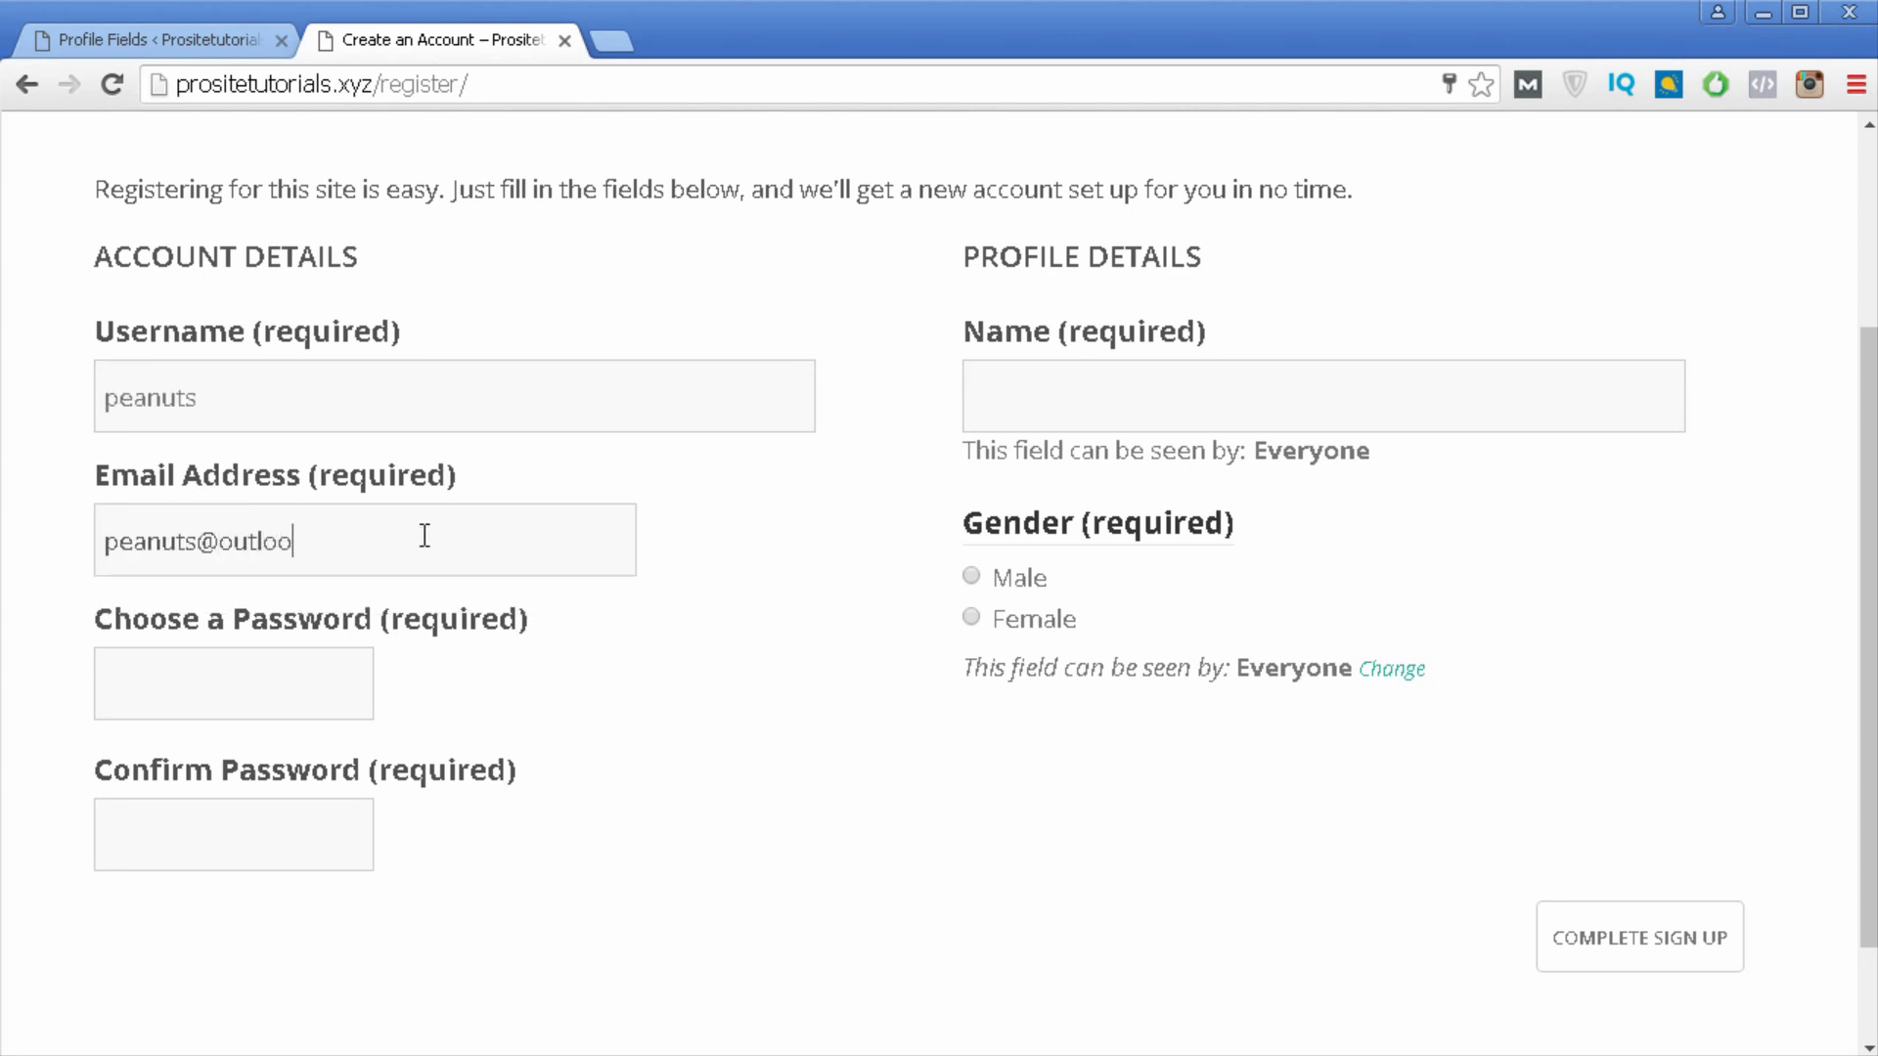
- Enter the password and member's name, choose Male, and complete sign up
{"action": "left_click", "coordinate": [260, 665]}
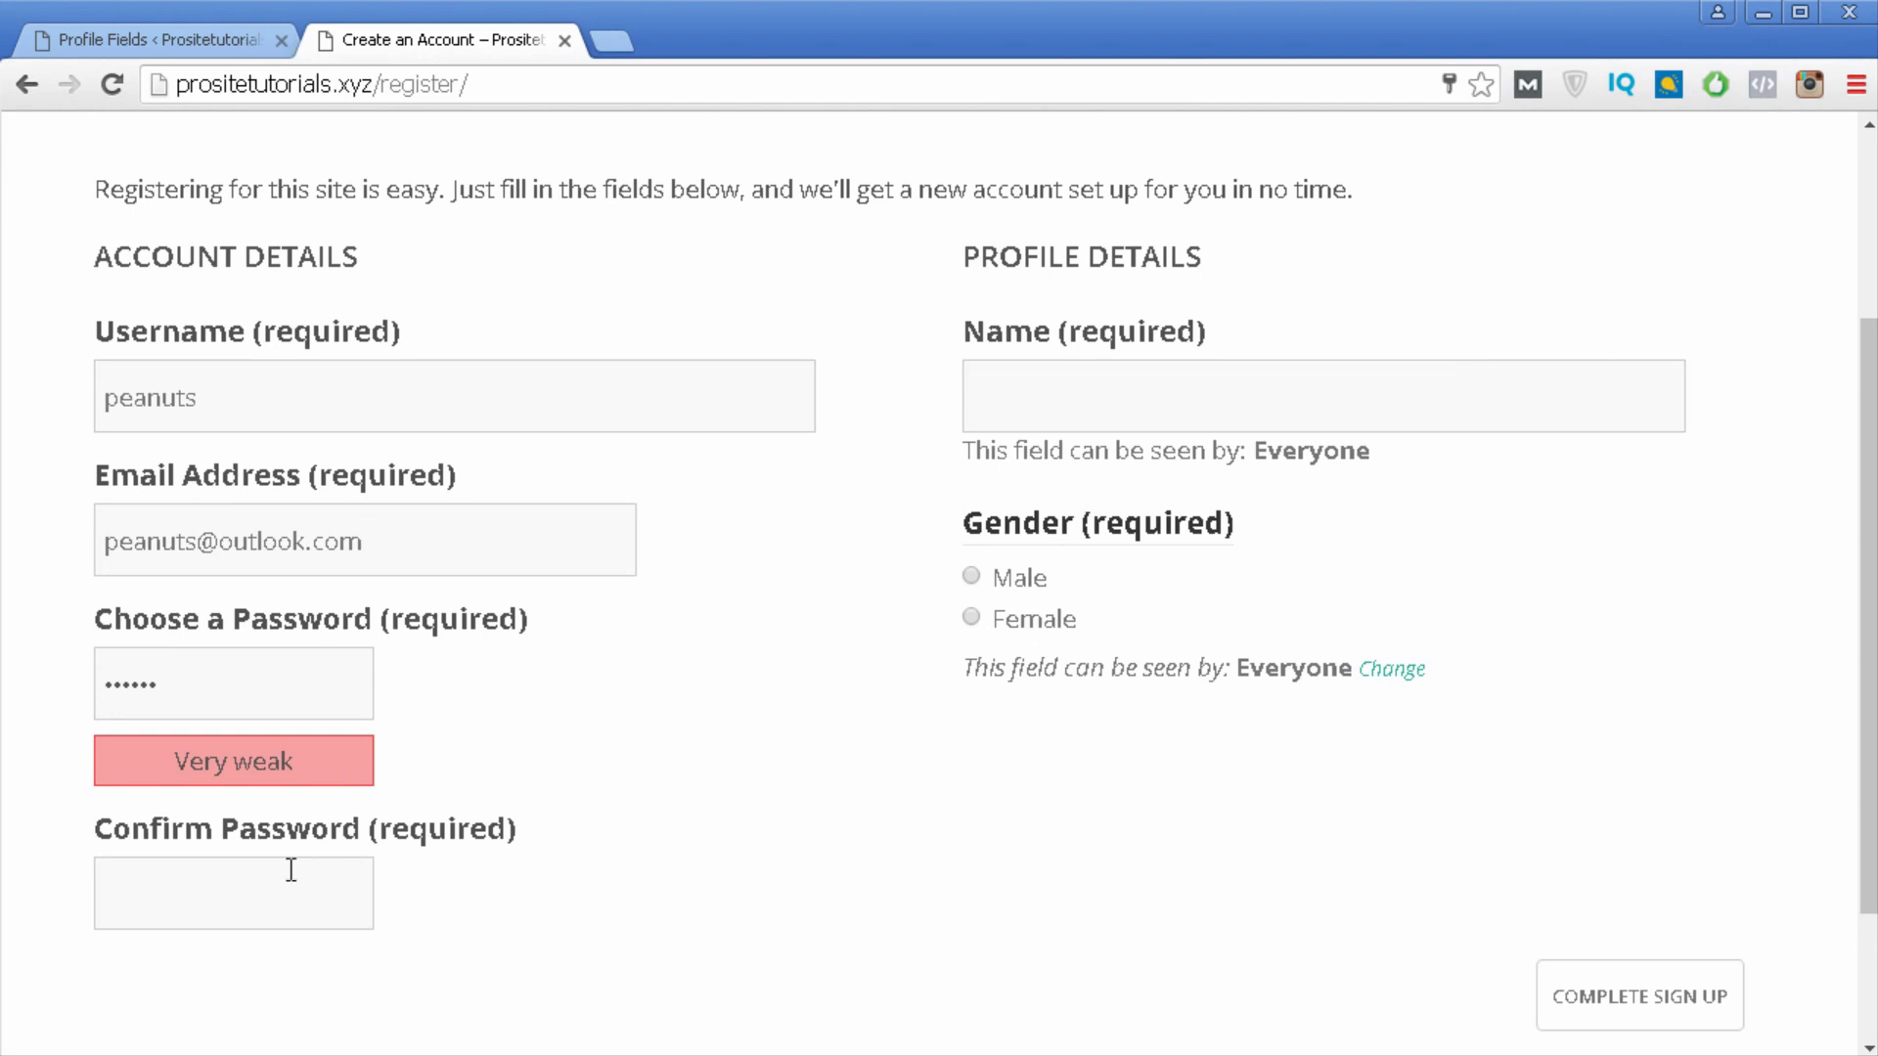
{"action": "scroll", "coordinate": [1563, 855], "scroll_direction": "down", "scroll_amount": 2}
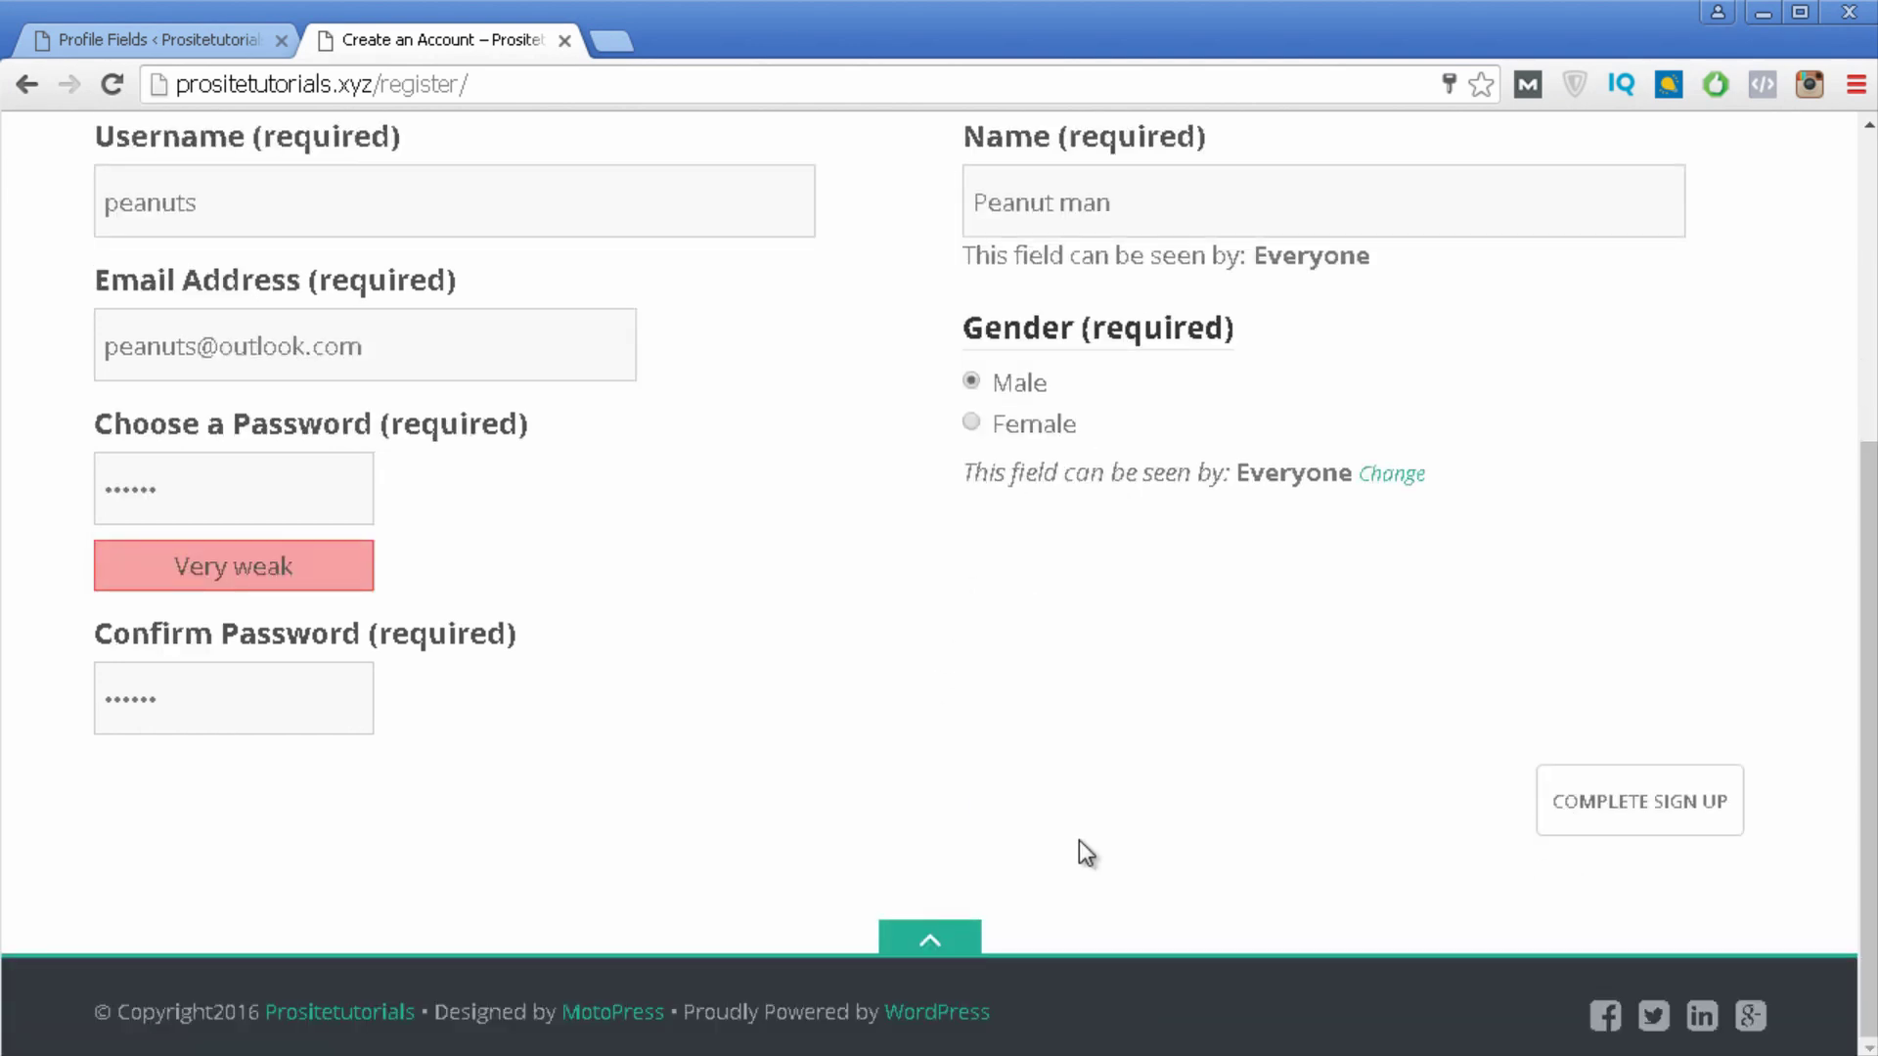
{"action": "left_click", "coordinate": [1697, 804]}
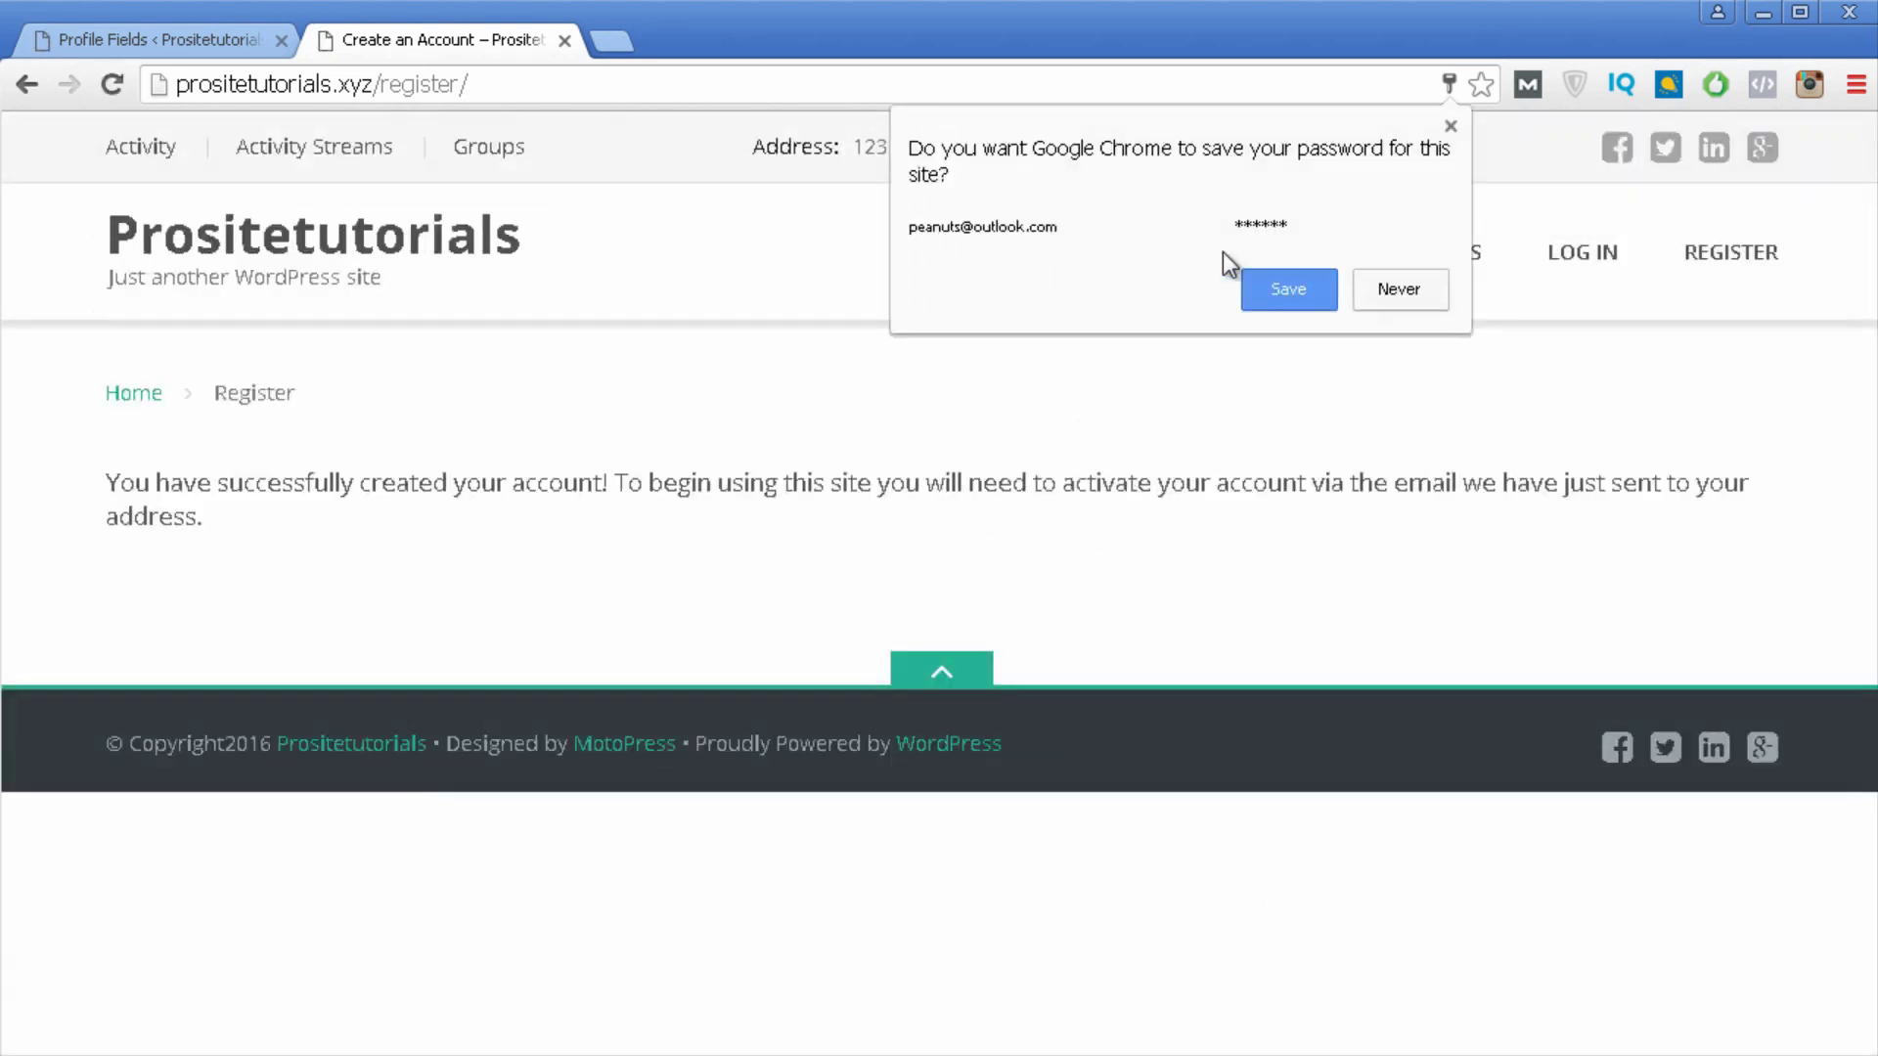
{"action": "left_click", "coordinate": [1264, 295]}
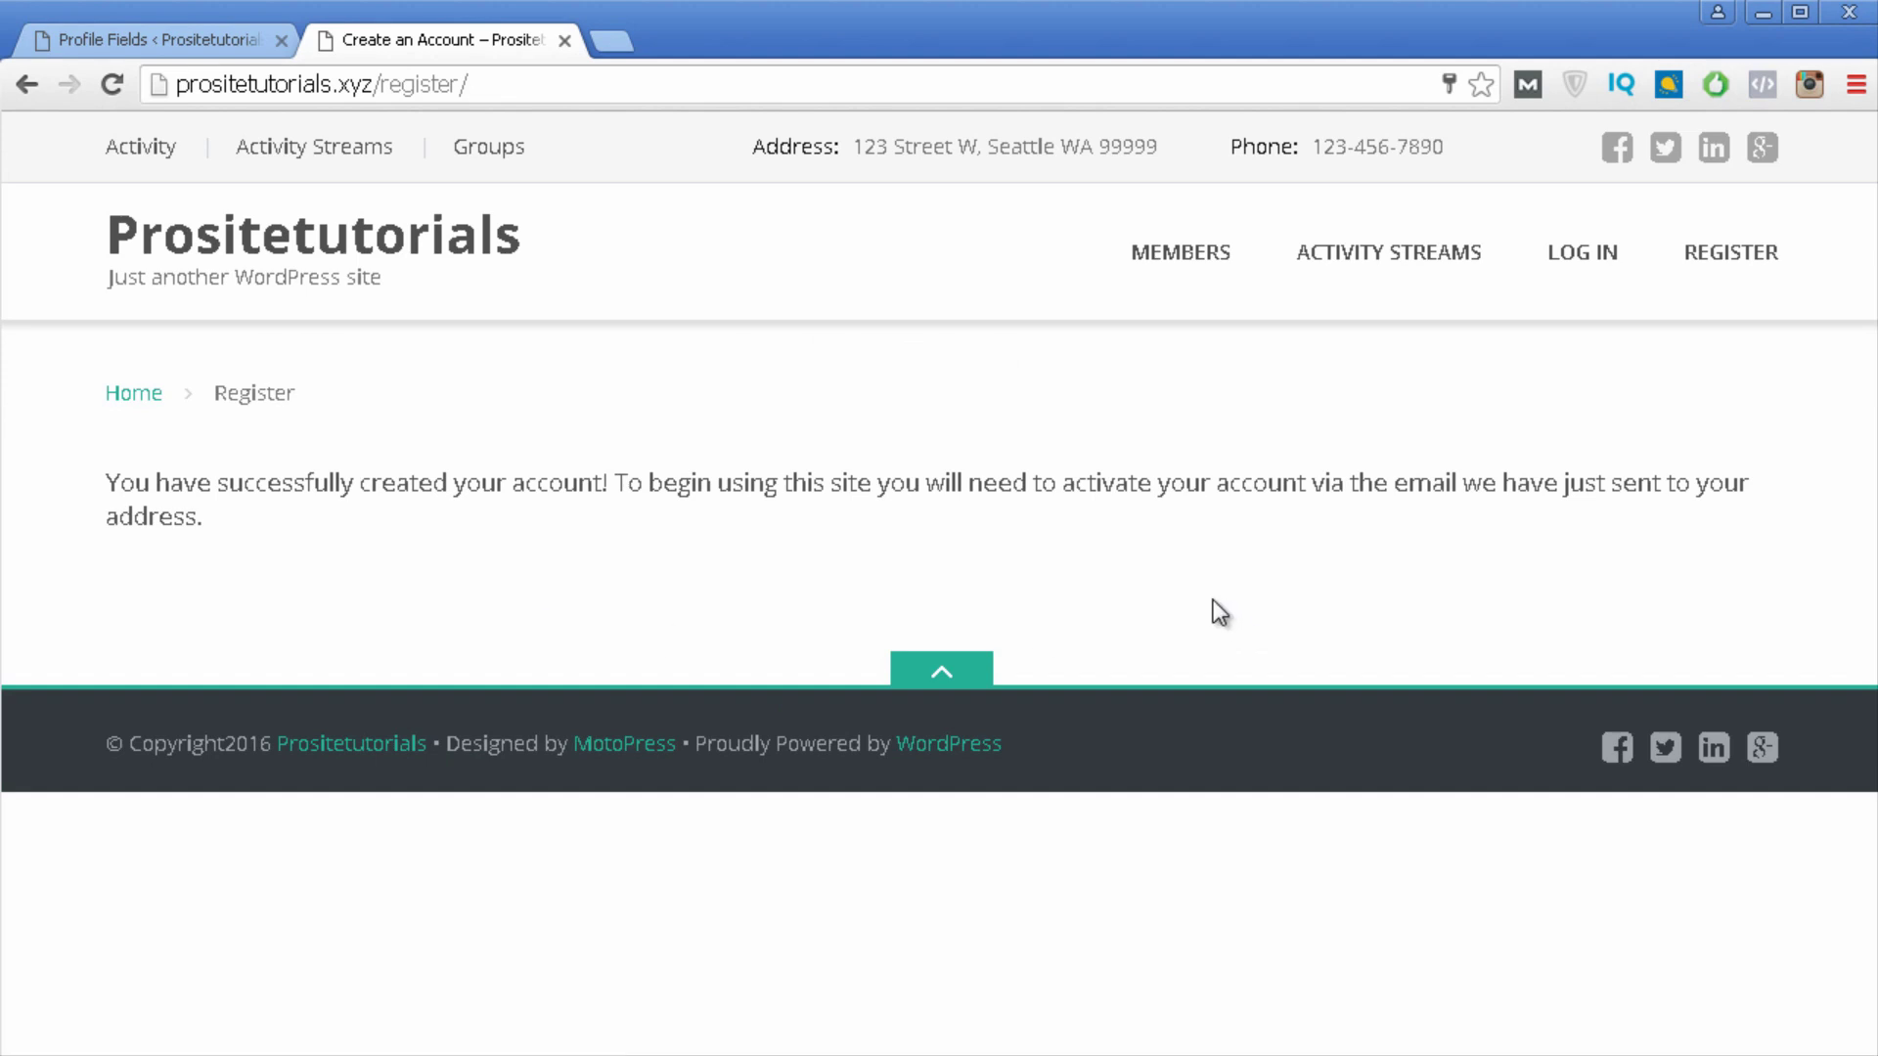
- Log back in as administrator and open All Users, showing one pending signup
{"action": "left_click", "coordinate": [1576, 254]}
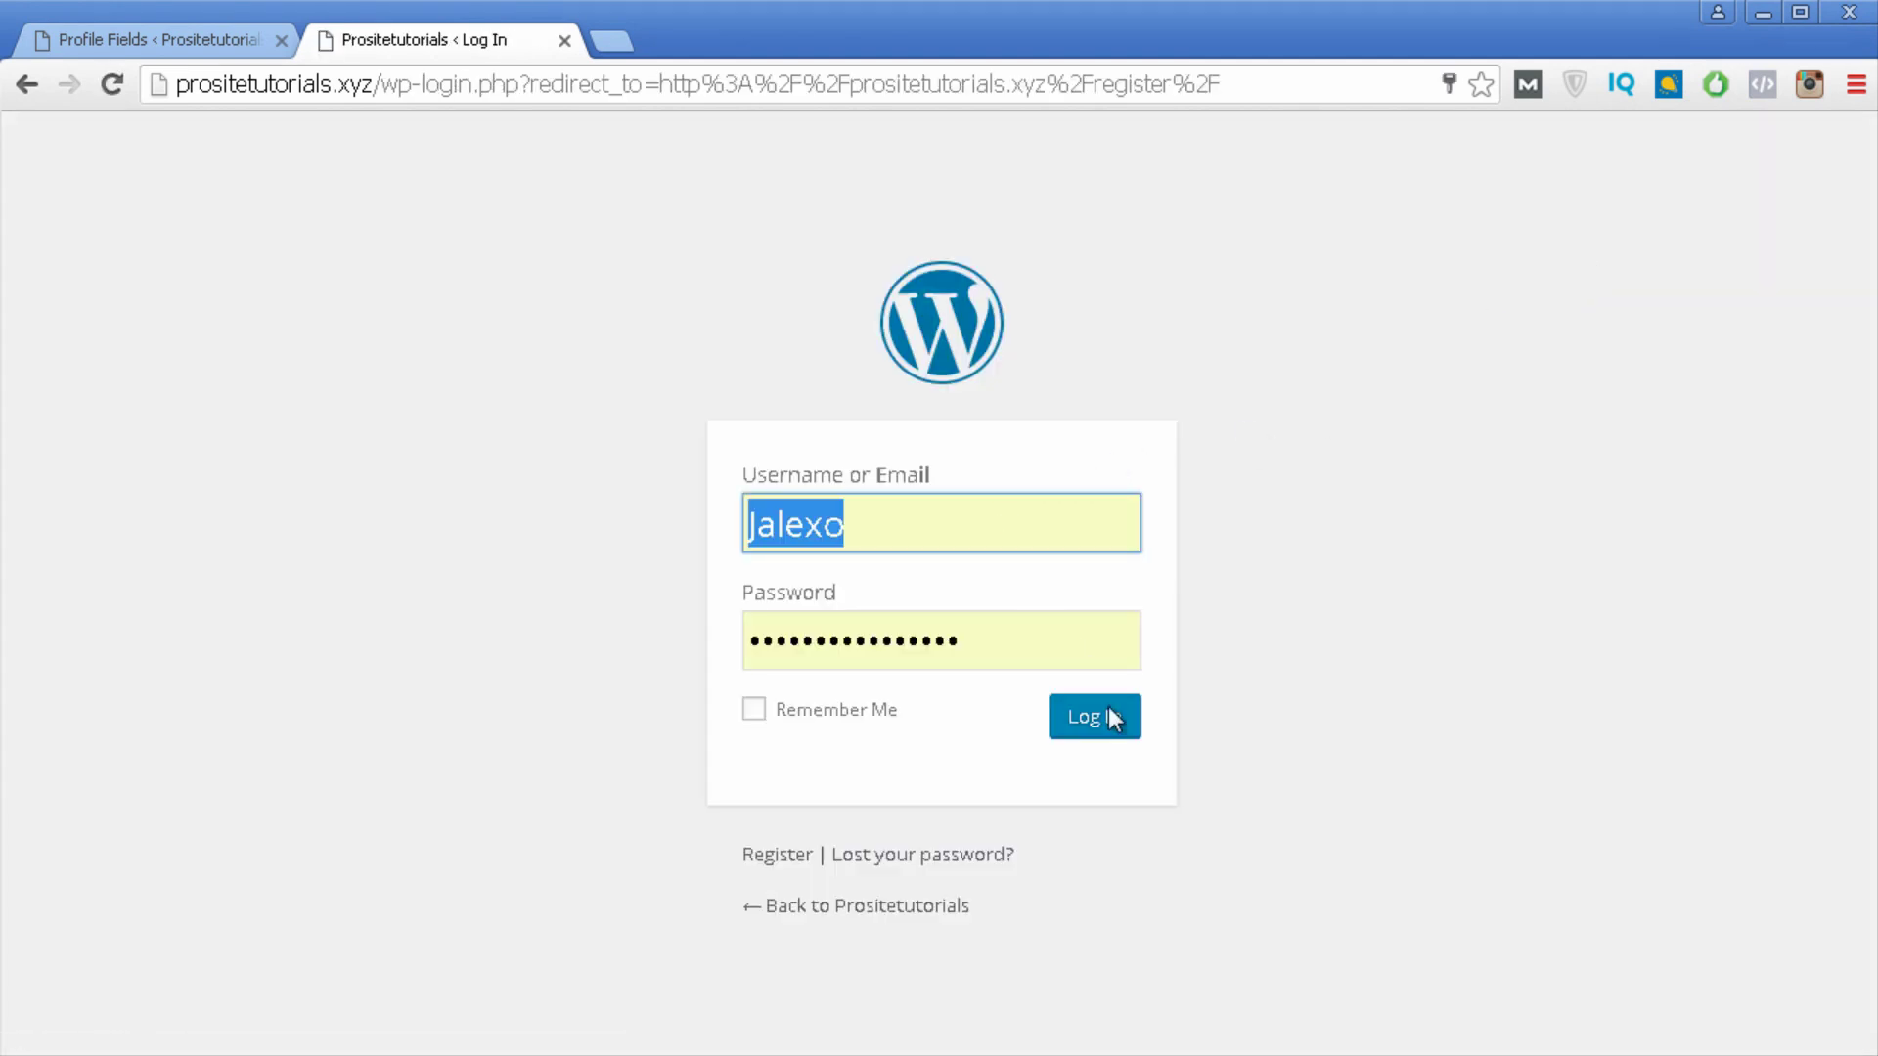
{"action": "left_click", "coordinate": [1113, 719]}
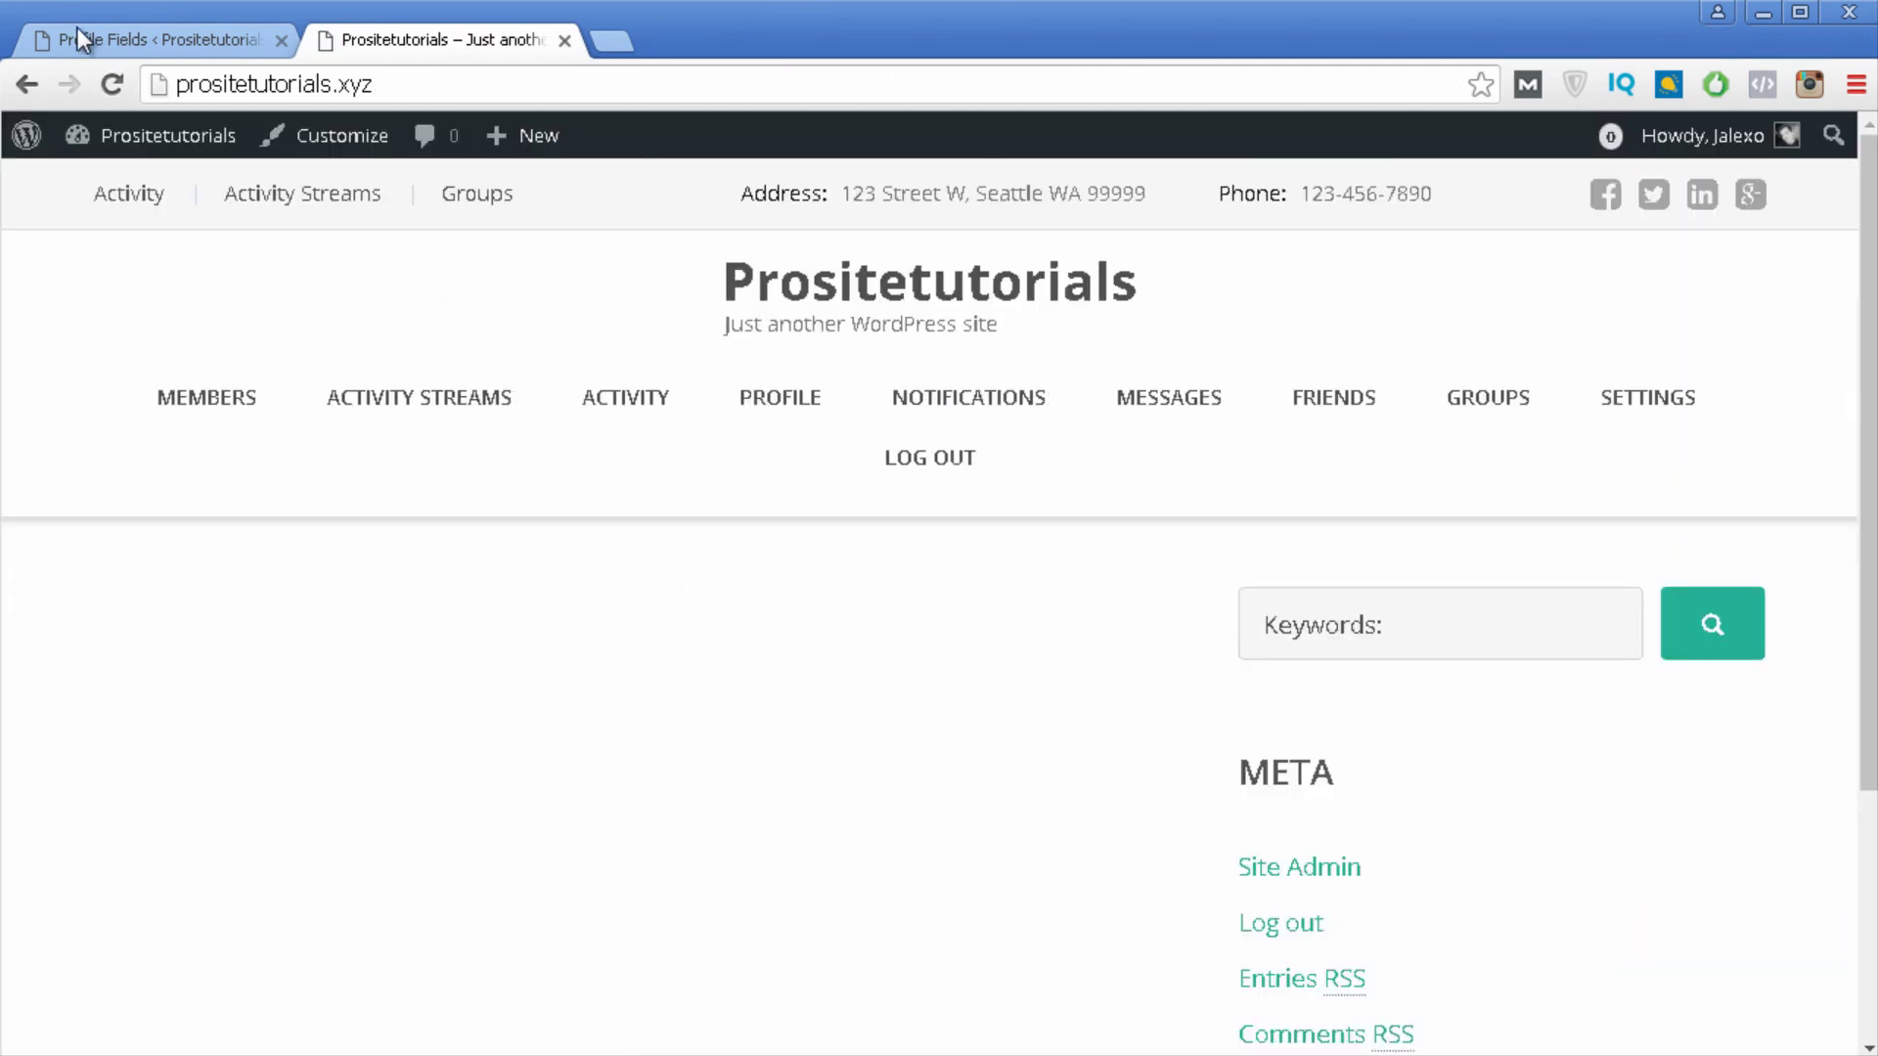
{"action": "left_click", "coordinate": [78, 31]}
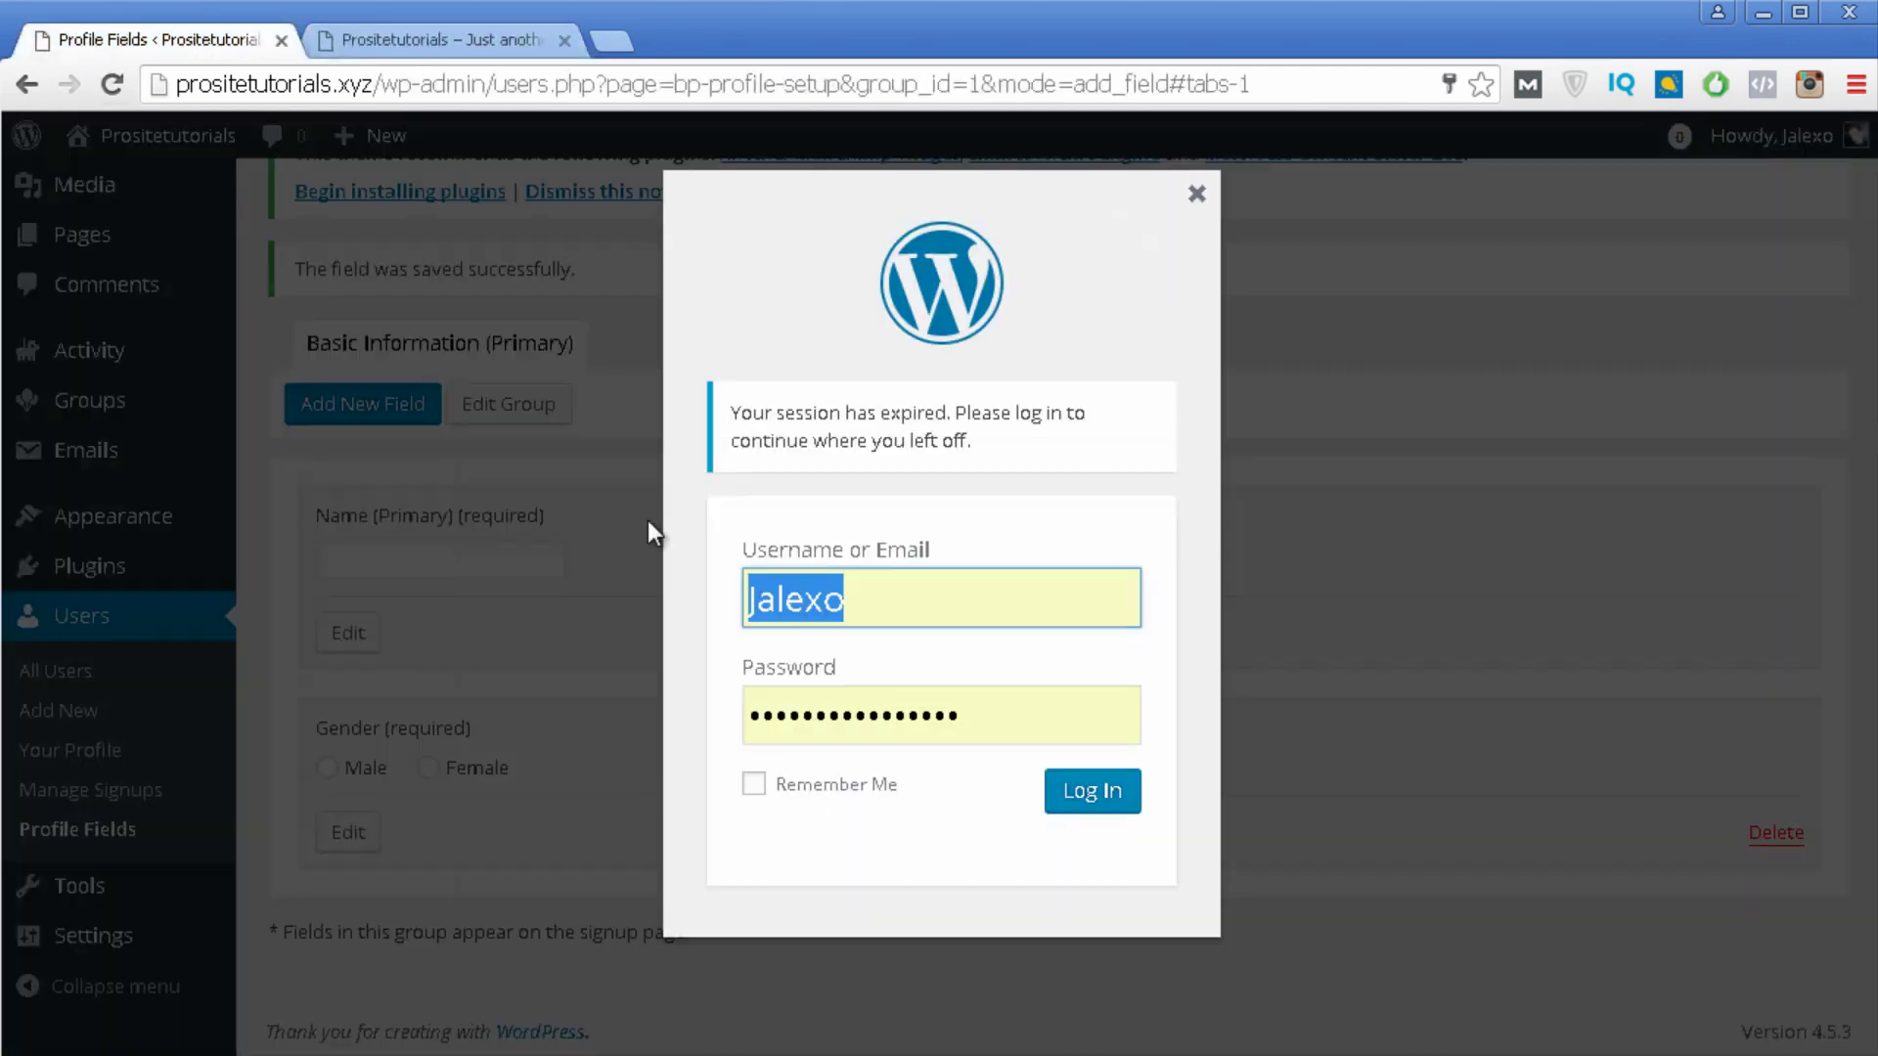
{"action": "left_click", "coordinate": [1196, 193]}
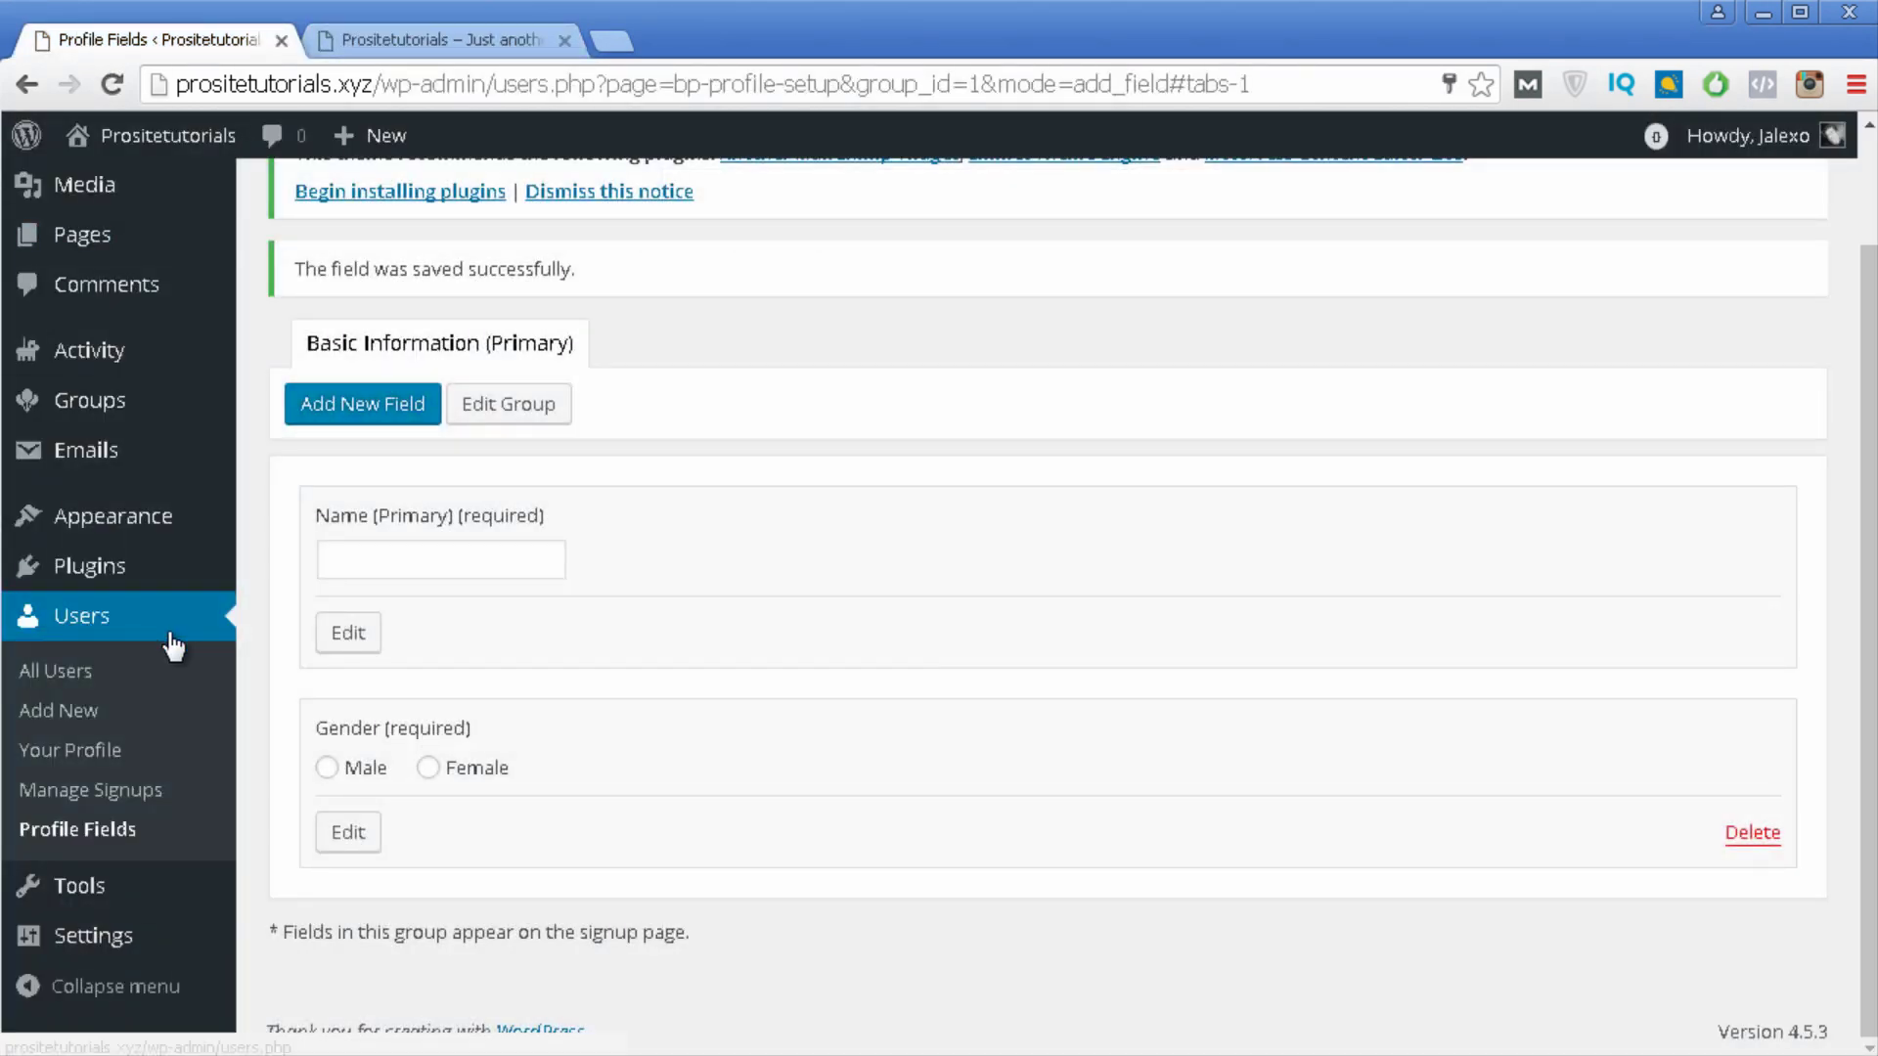
{"action": "left_click", "coordinate": [58, 676]}
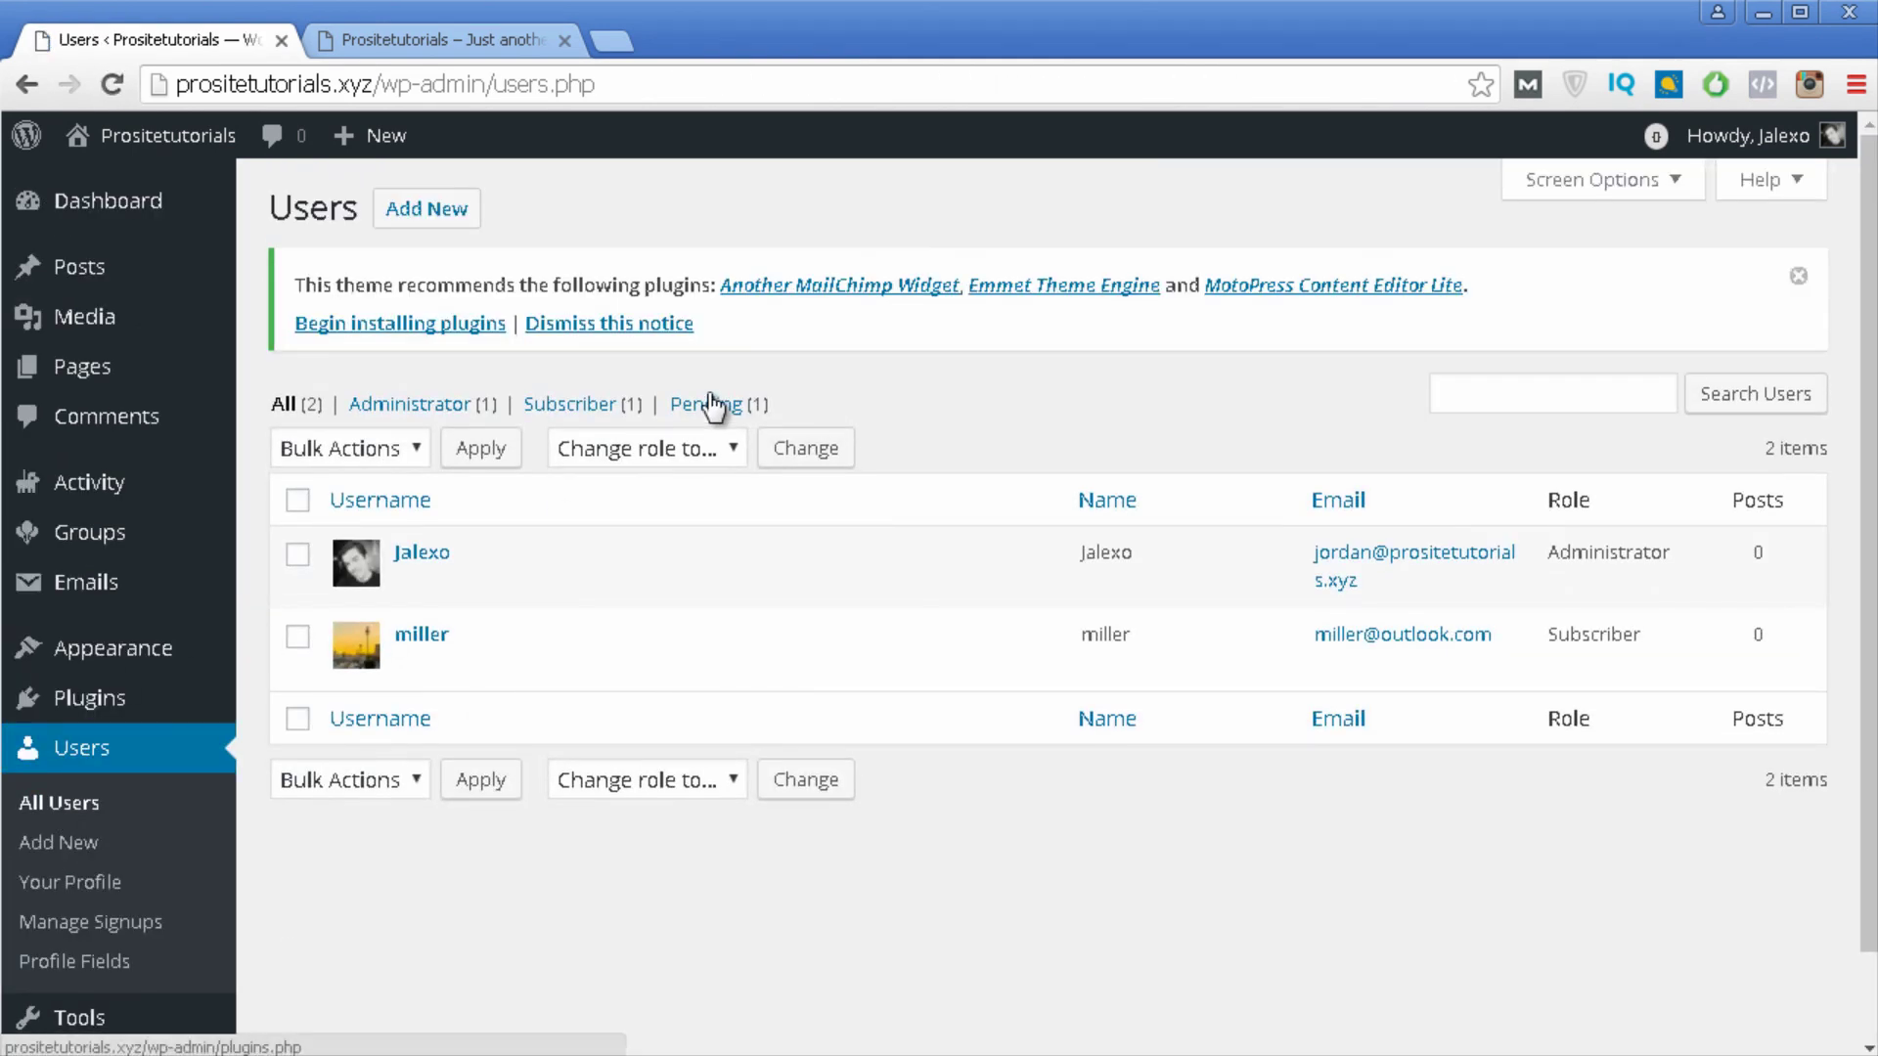
- Filter to Pending, select the new member's signup, and choose Activate
{"action": "left_click", "coordinate": [709, 404]}
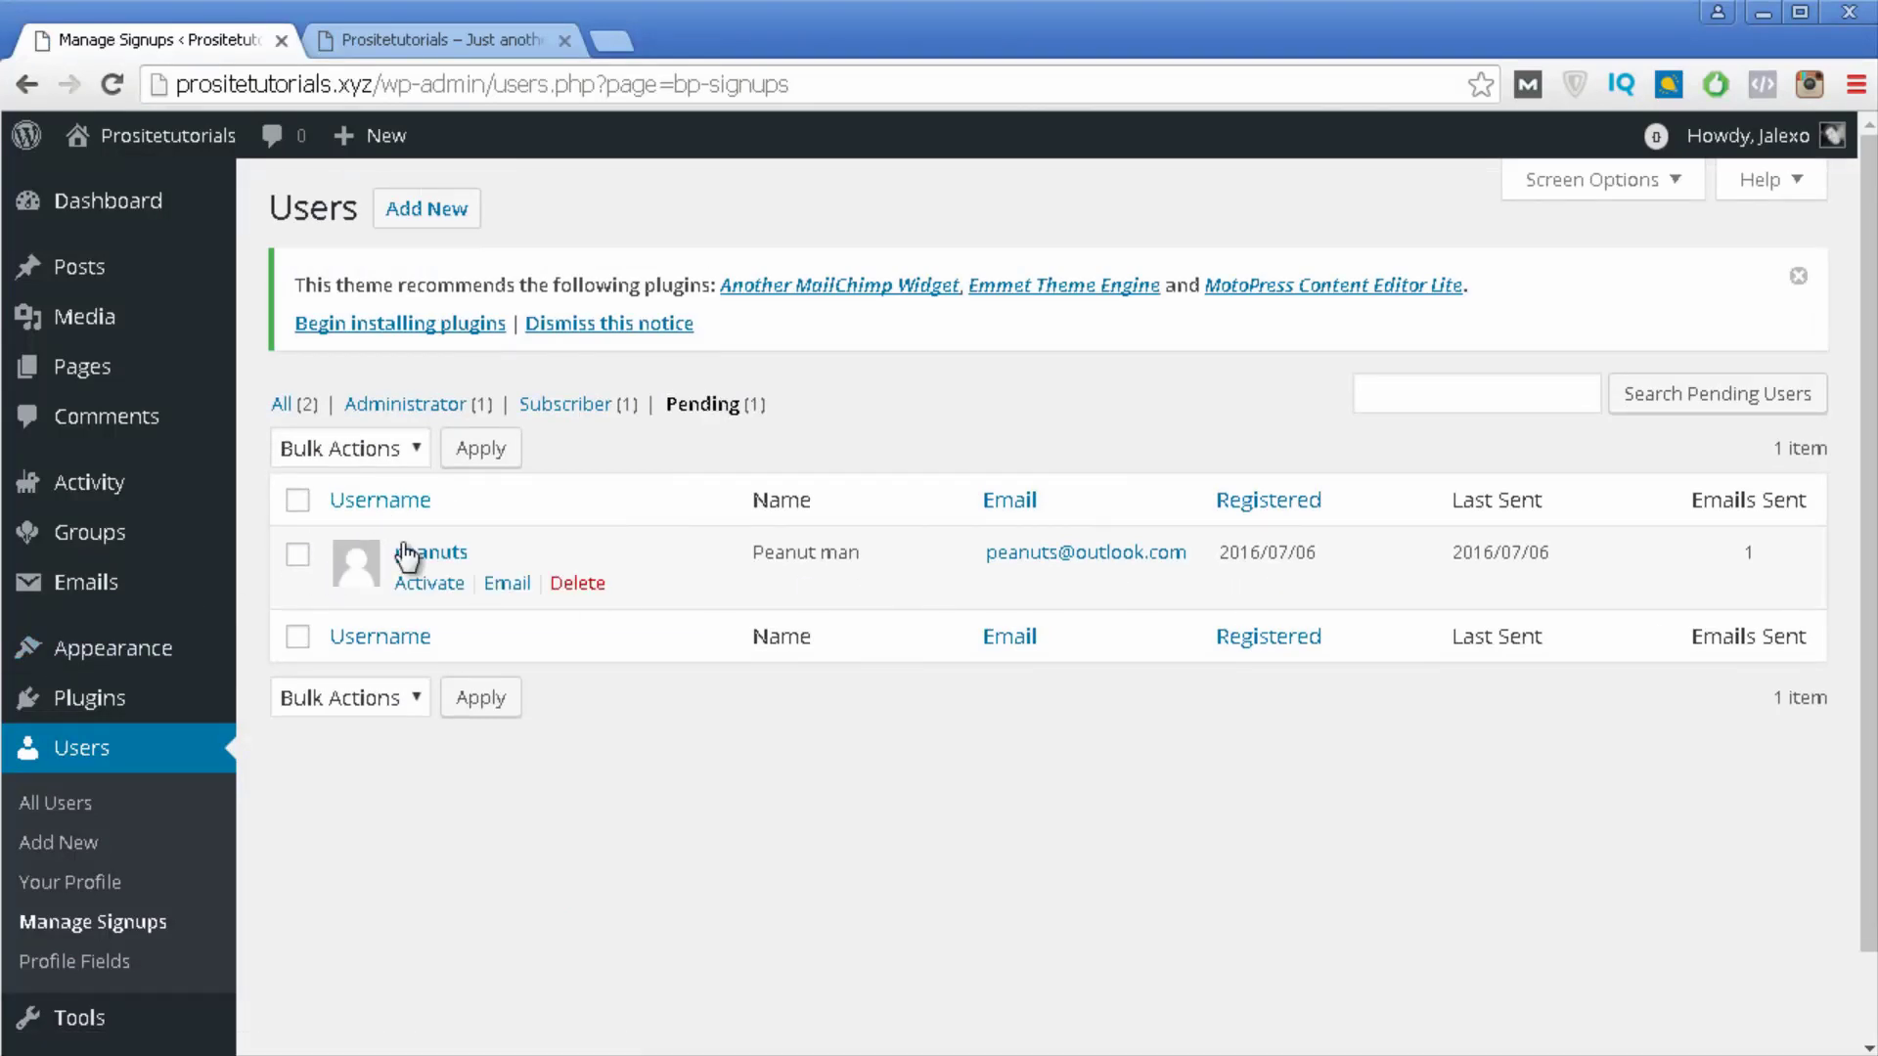
{"action": "left_click", "coordinate": [298, 554]}
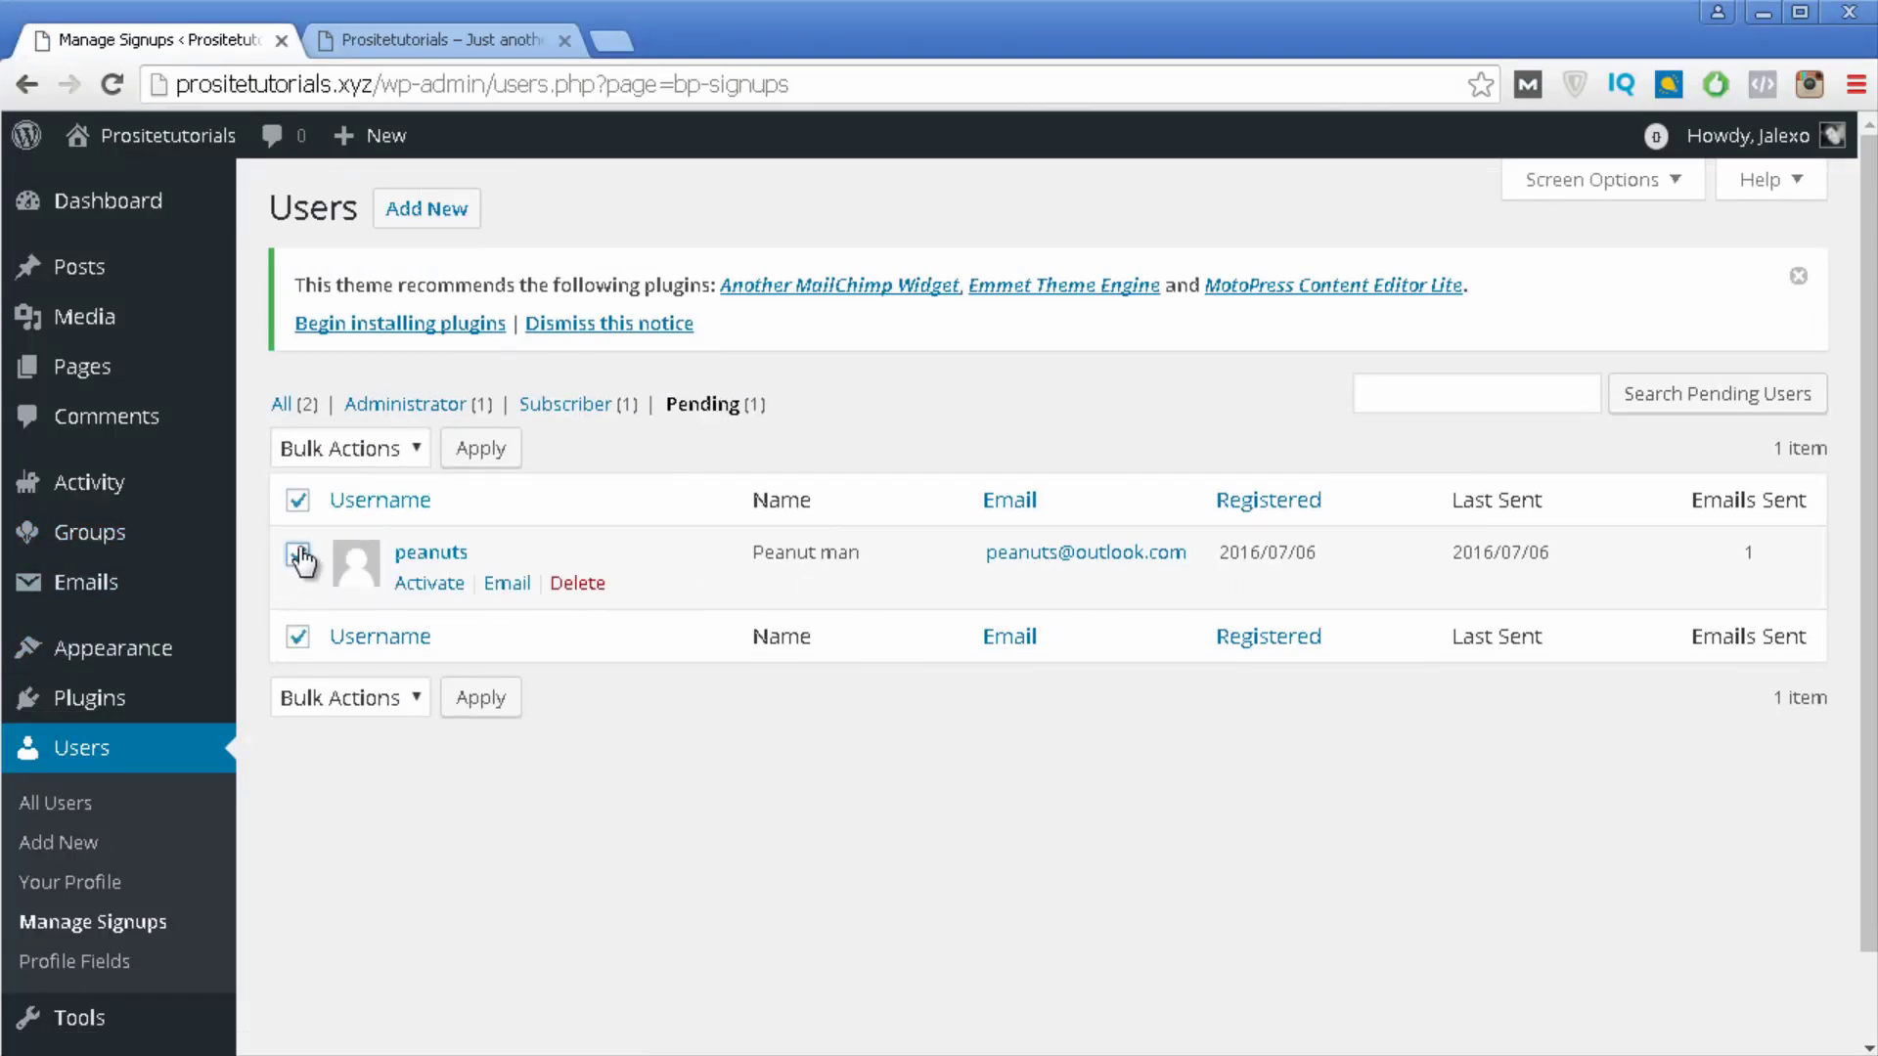
{"action": "left_click", "coordinate": [432, 585]}
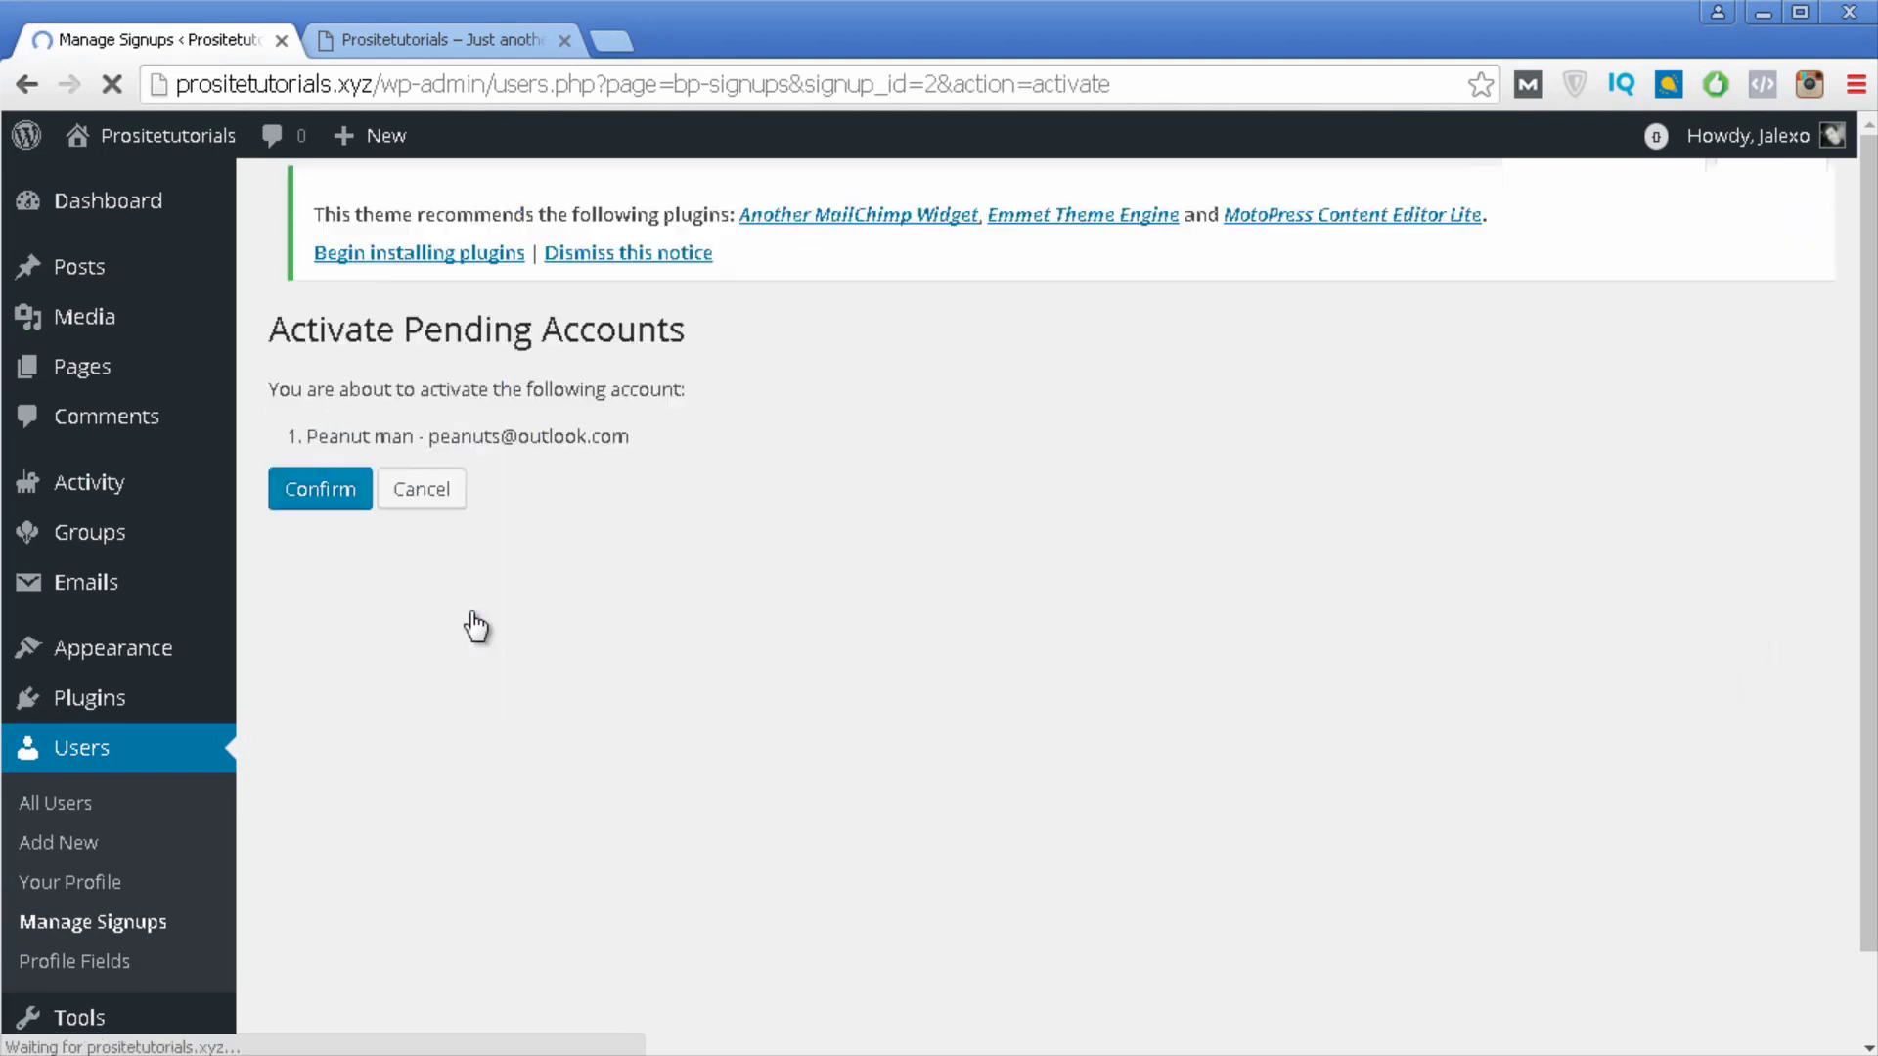
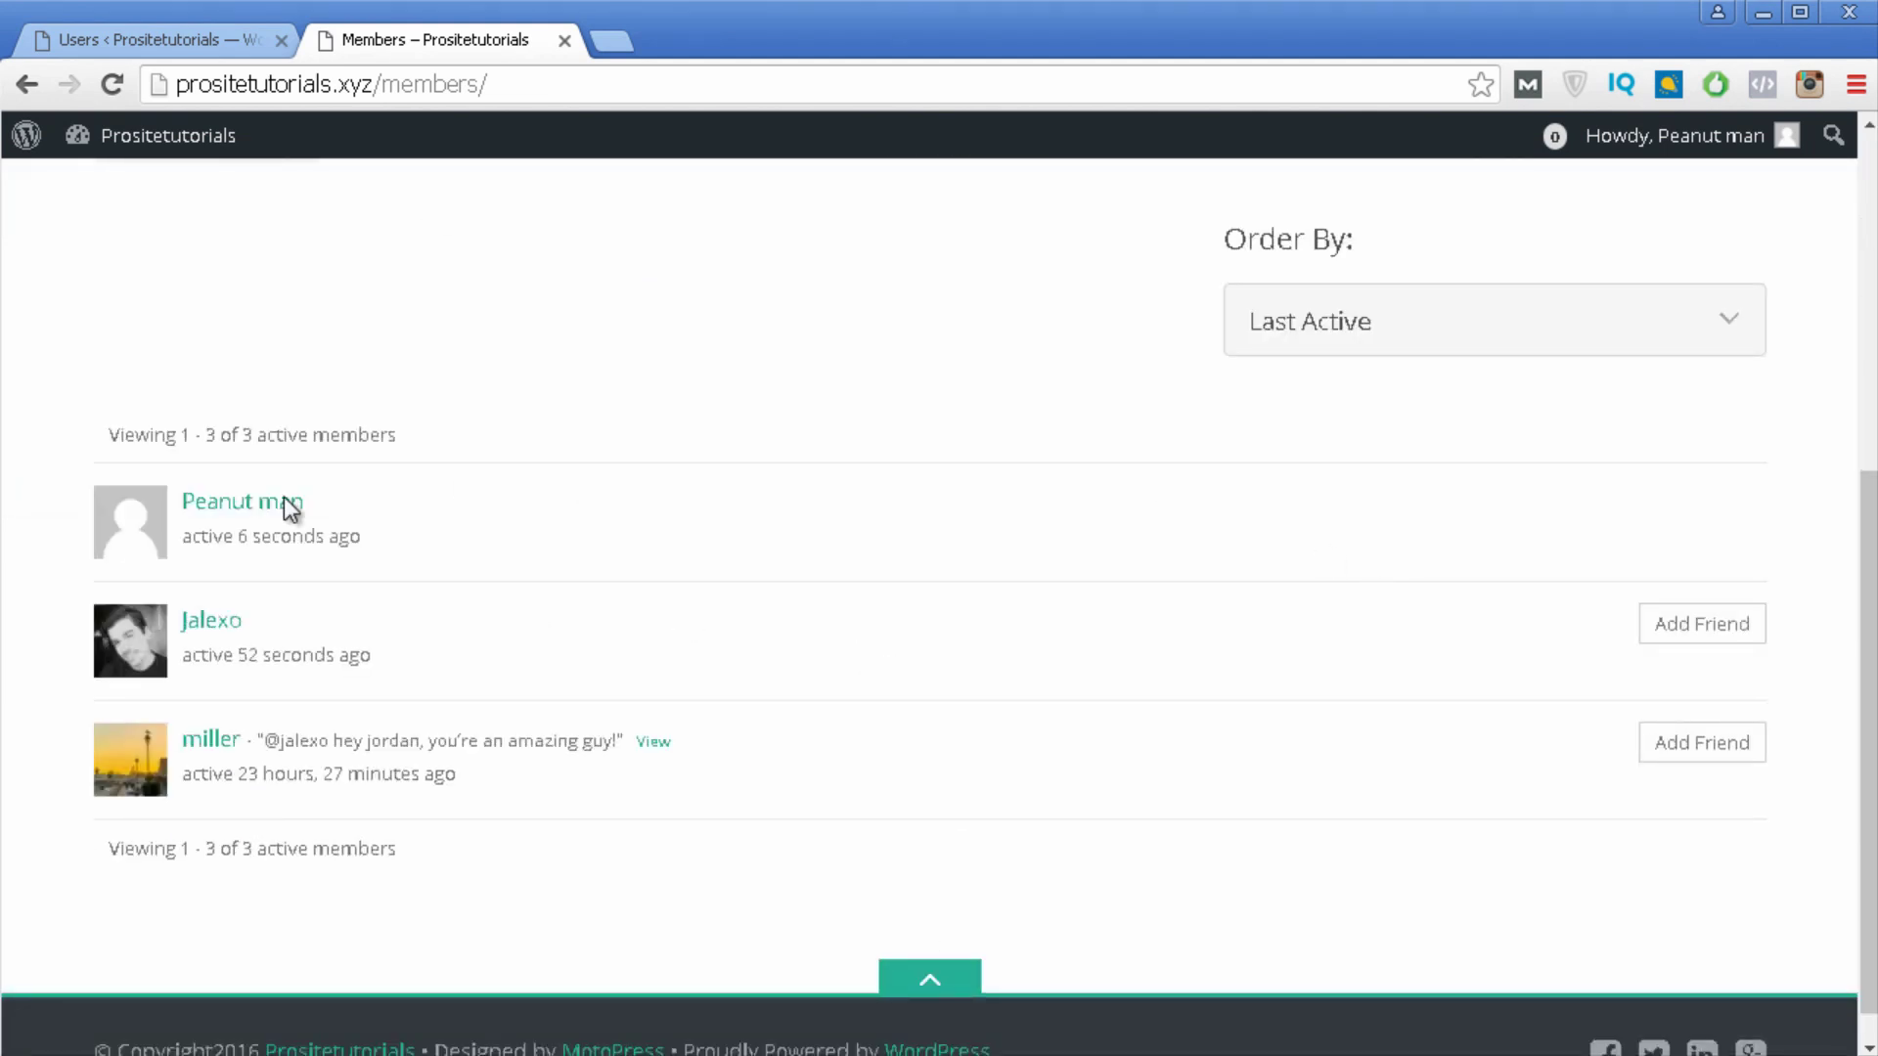
{"action": "scroll", "coordinate": [730, 641], "scroll_direction": "up", "scroll_amount": 5}
{"action": "scroll", "coordinate": [823, 653], "scroll_direction": "down", "scroll_amount": 5}
{"action": "scroll", "coordinate": [805, 644], "scroll_direction": "up", "scroll_amount": 3}
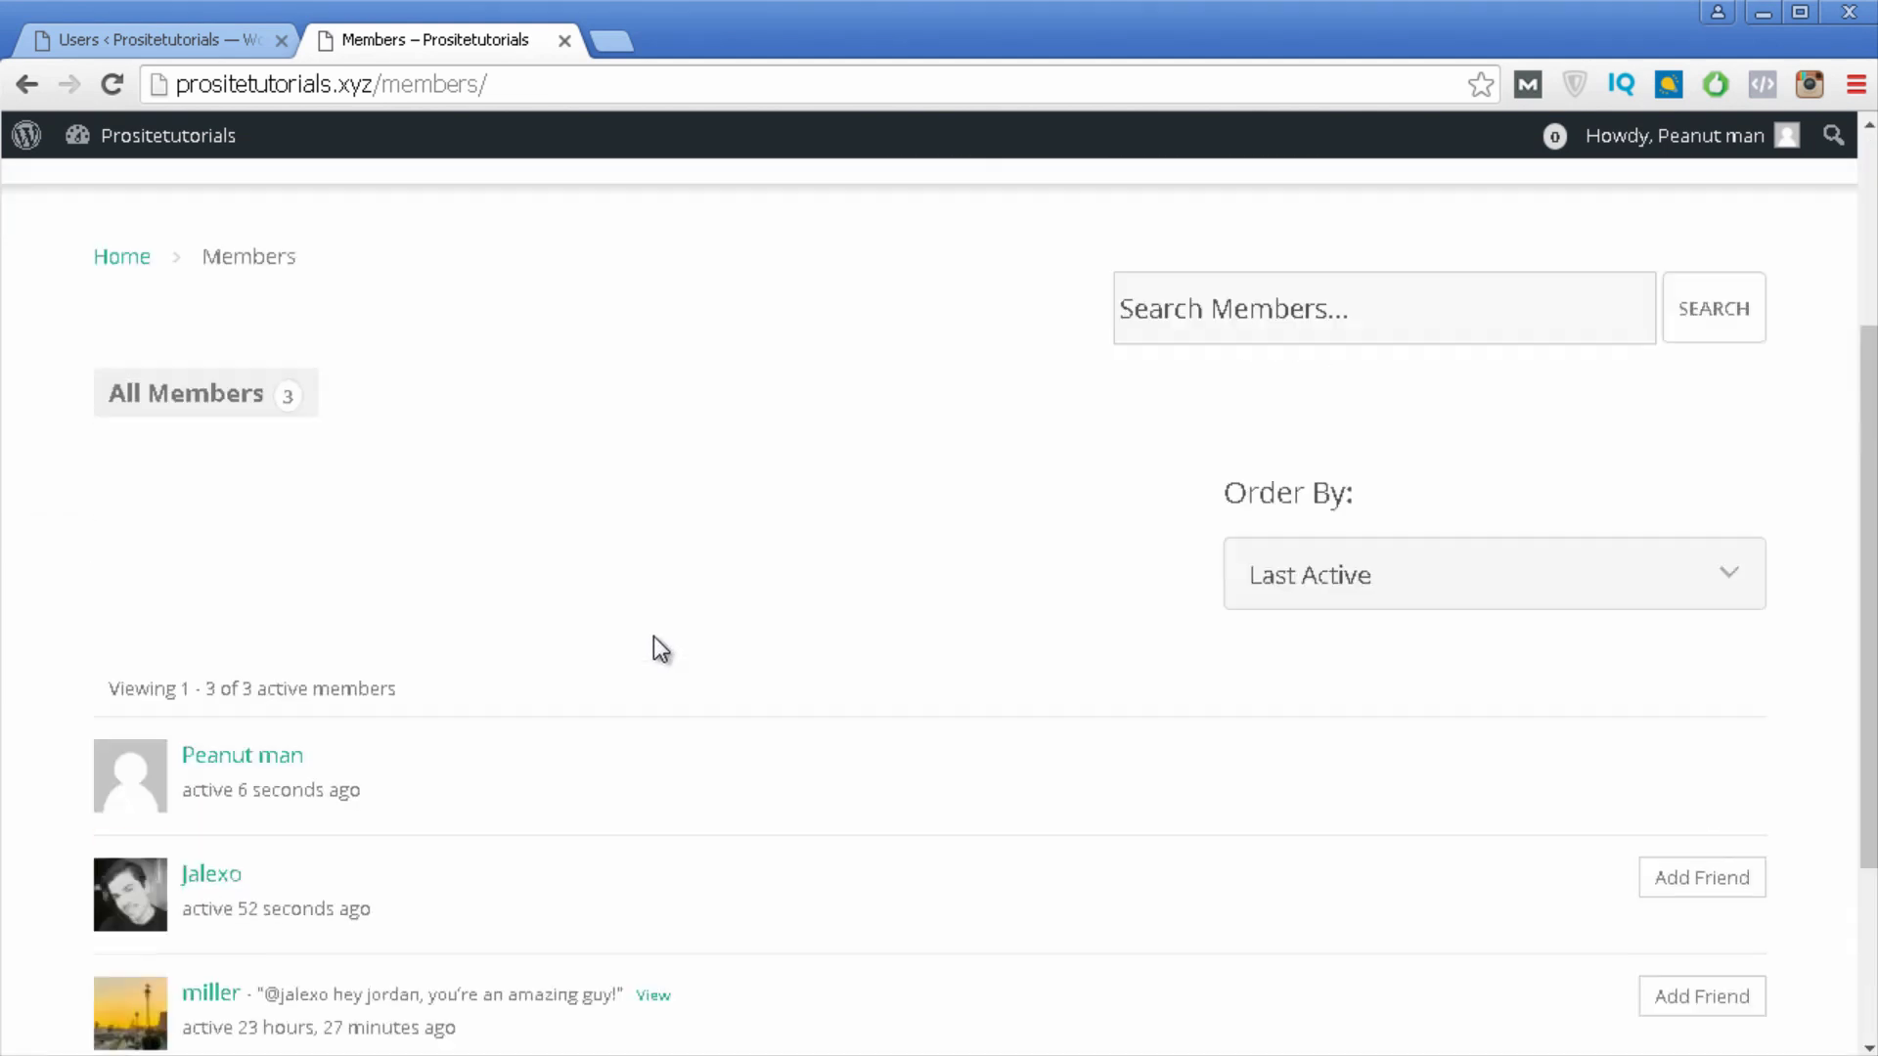
{"action": "scroll", "coordinate": [810, 714], "scroll_direction": "up", "scroll_amount": 3}
{"action": "scroll", "coordinate": [800, 708], "scroll_direction": "down", "scroll_amount": 4}
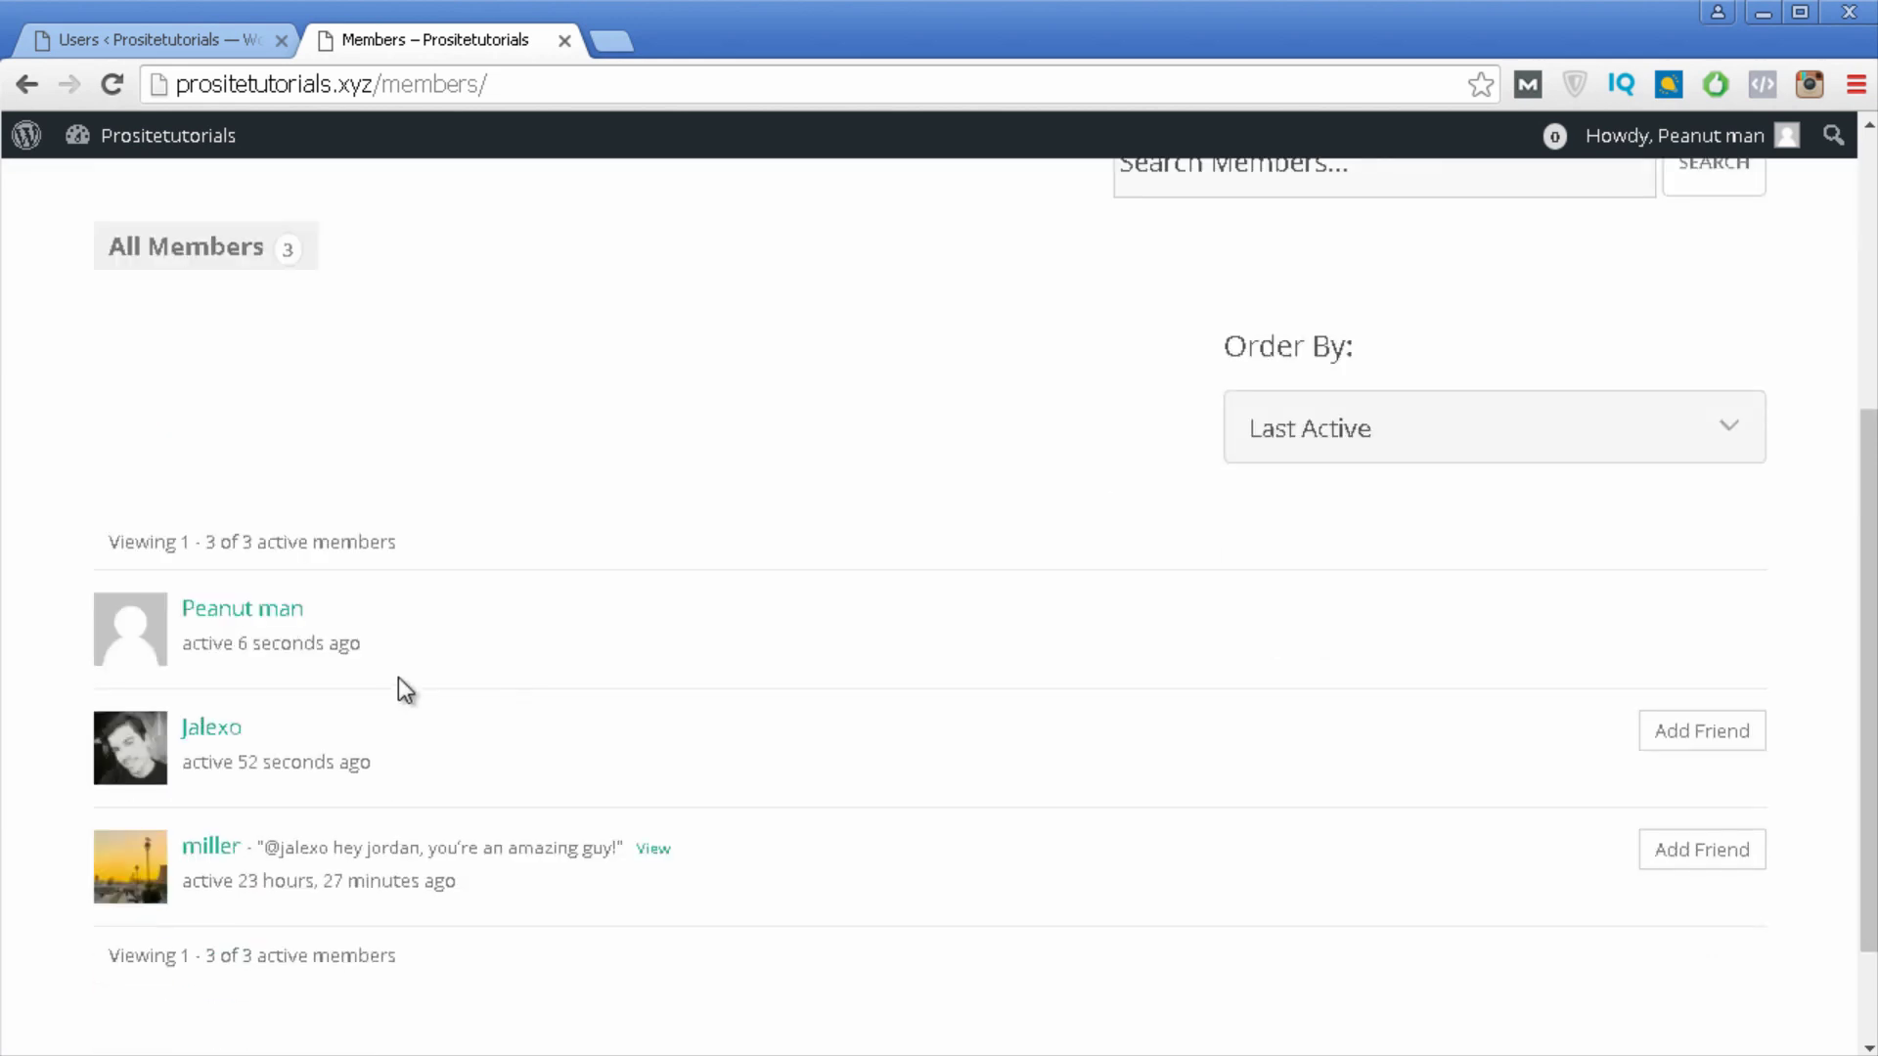
{"action": "left_click", "coordinate": [225, 726]}
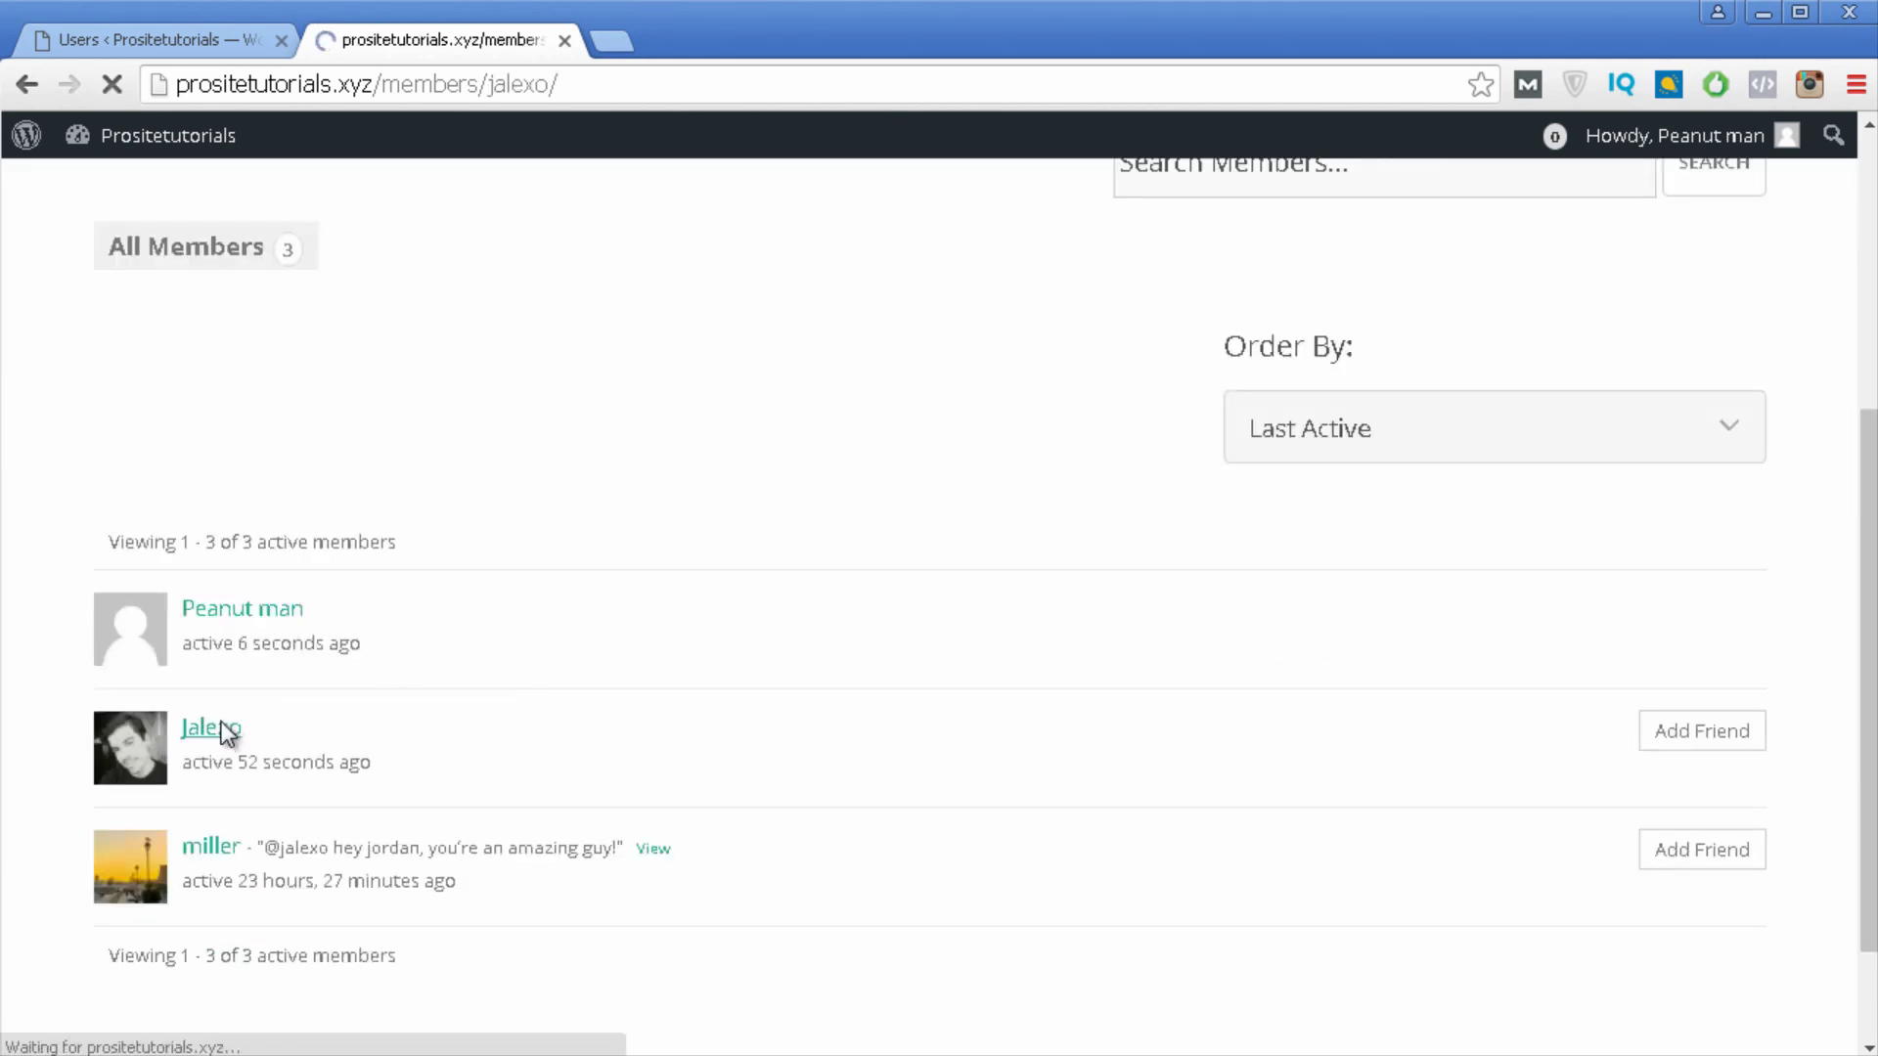
{"action": "scroll", "coordinate": [538, 713], "scroll_direction": "down", "scroll_amount": 4}
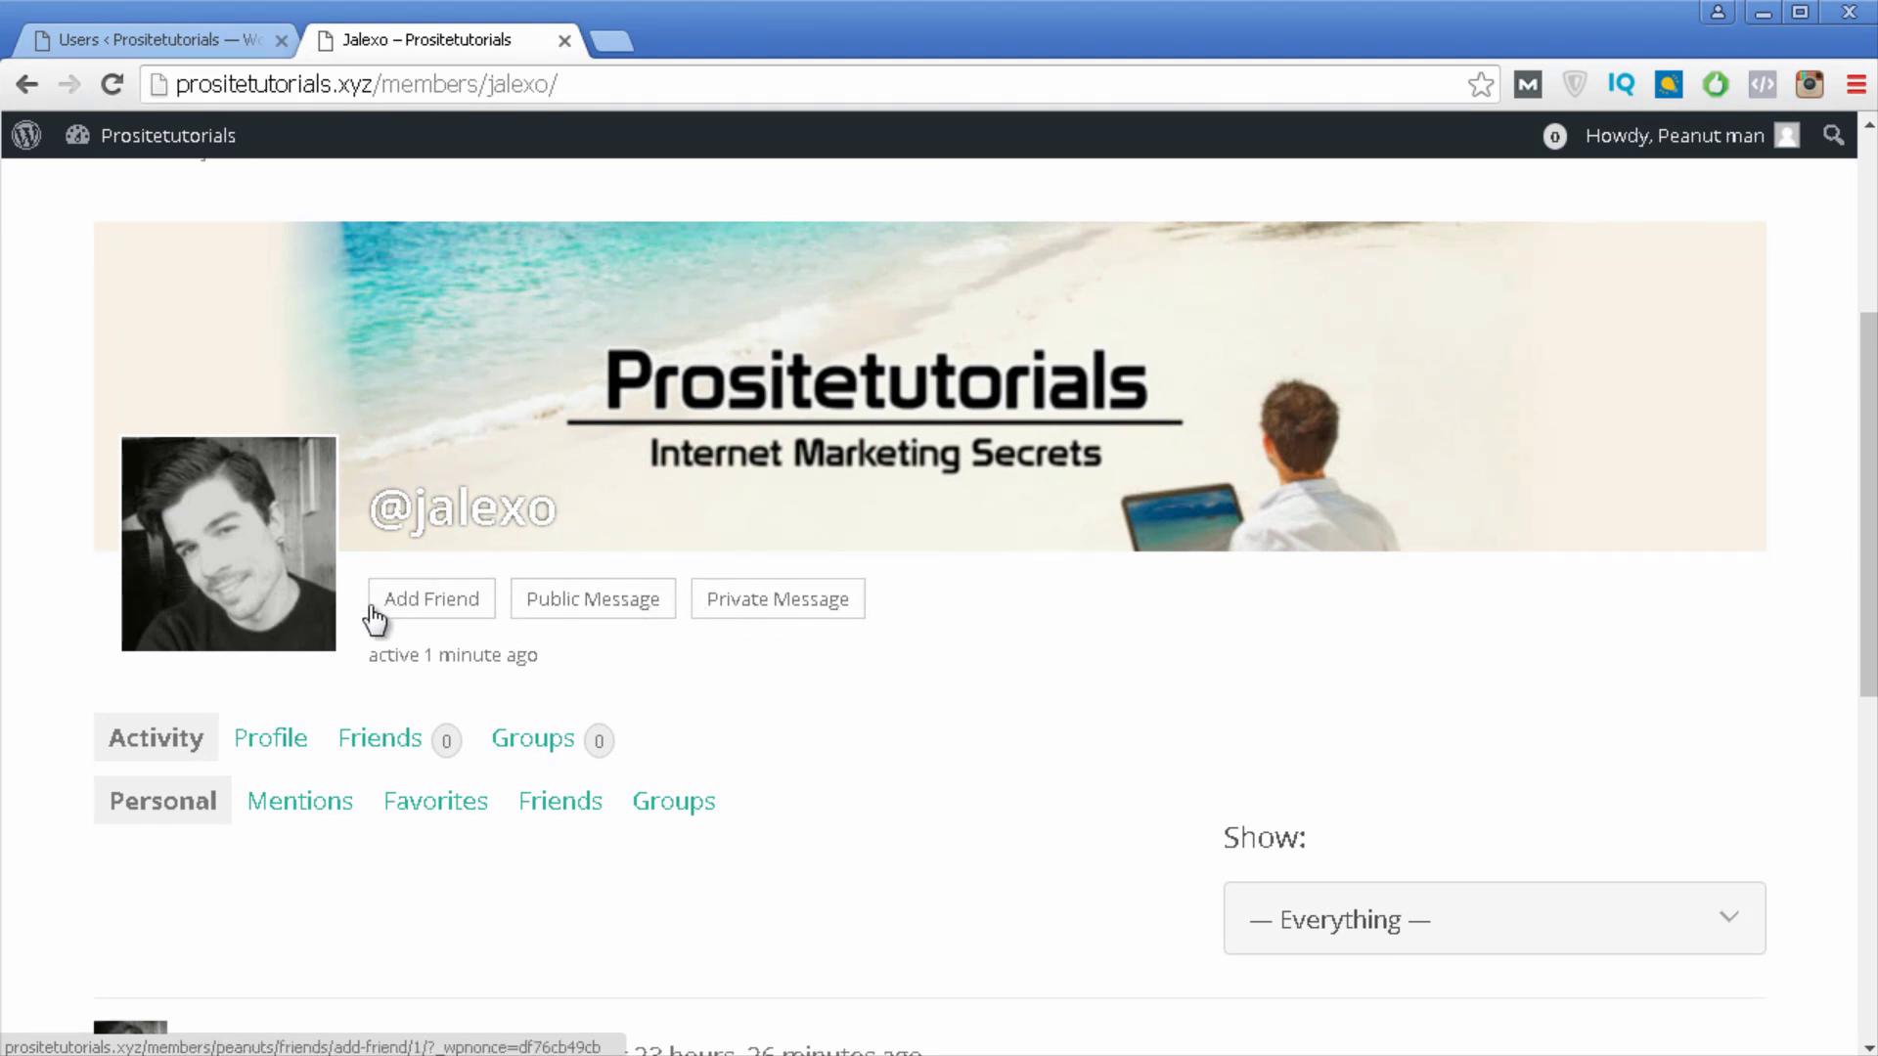
{"action": "left_click", "coordinate": [442, 606]}
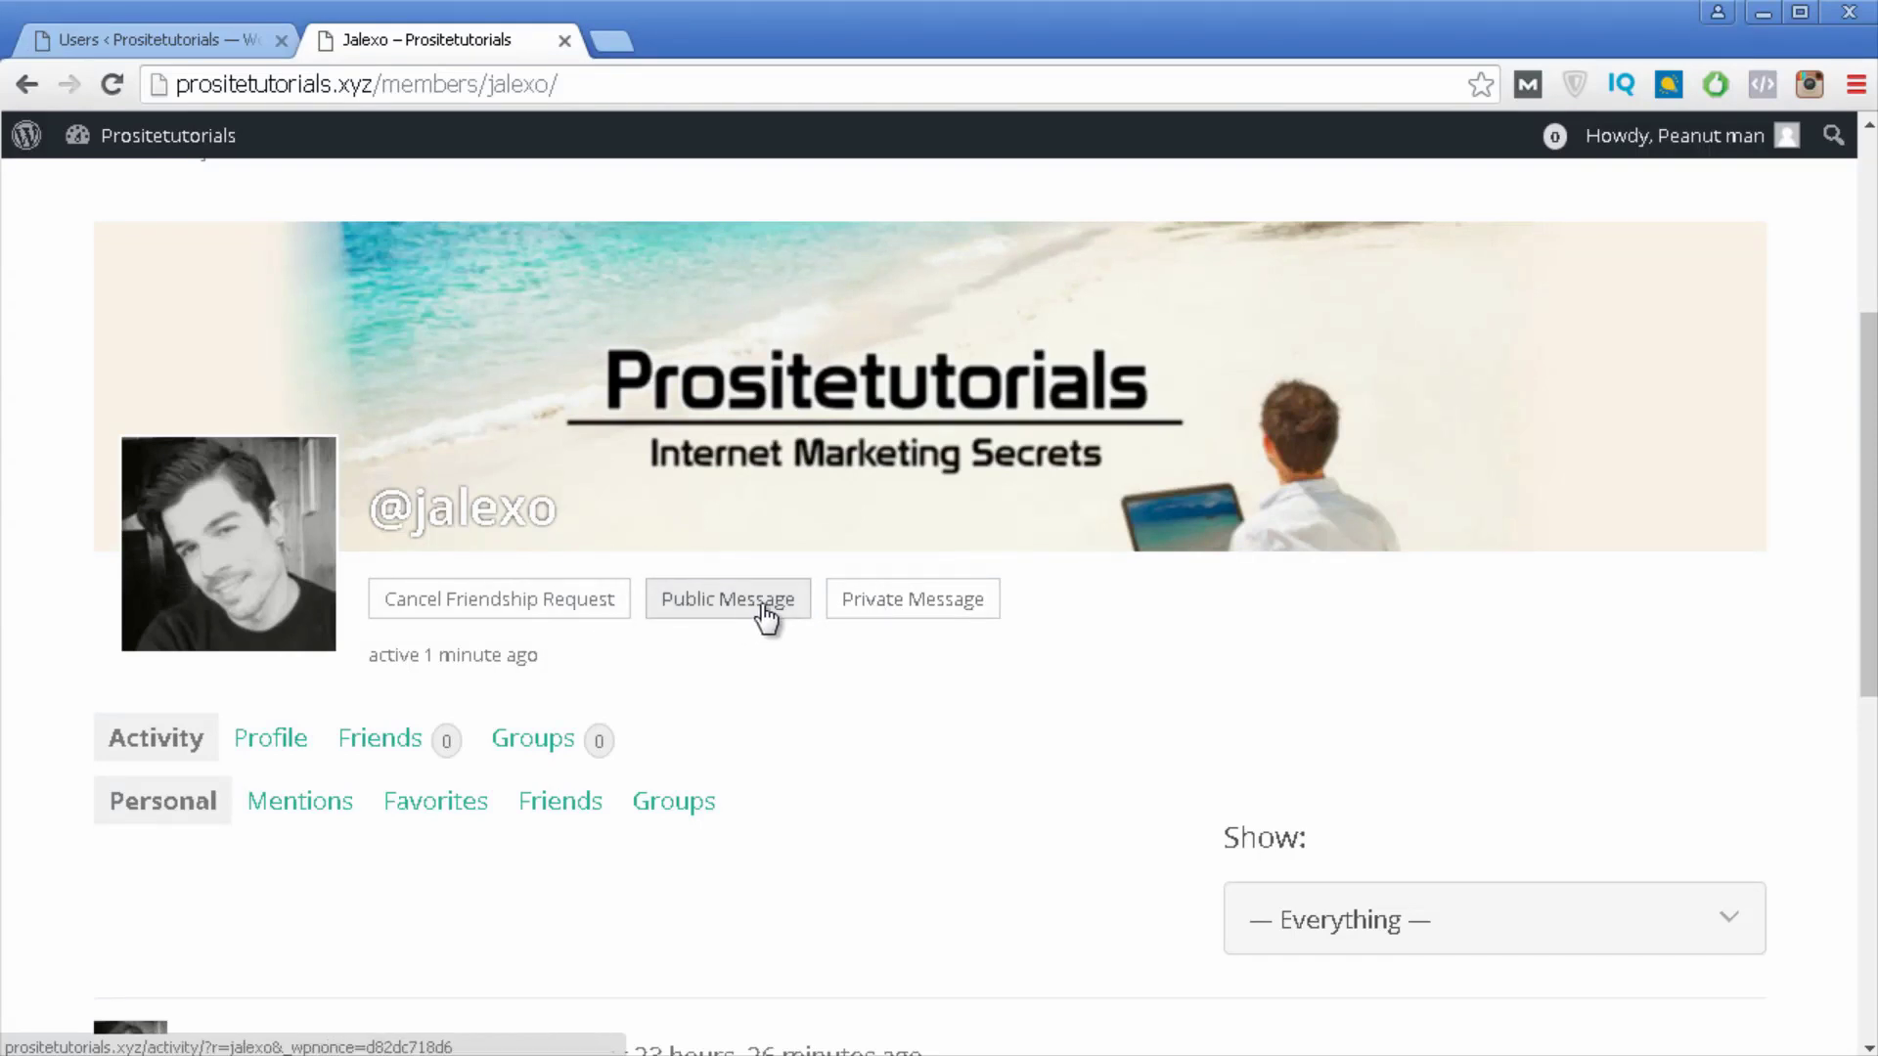
- Write a private message to this member with subject 'hi' and body 'hhiwwdwdw'
{"action": "left_click", "coordinate": [928, 612]}
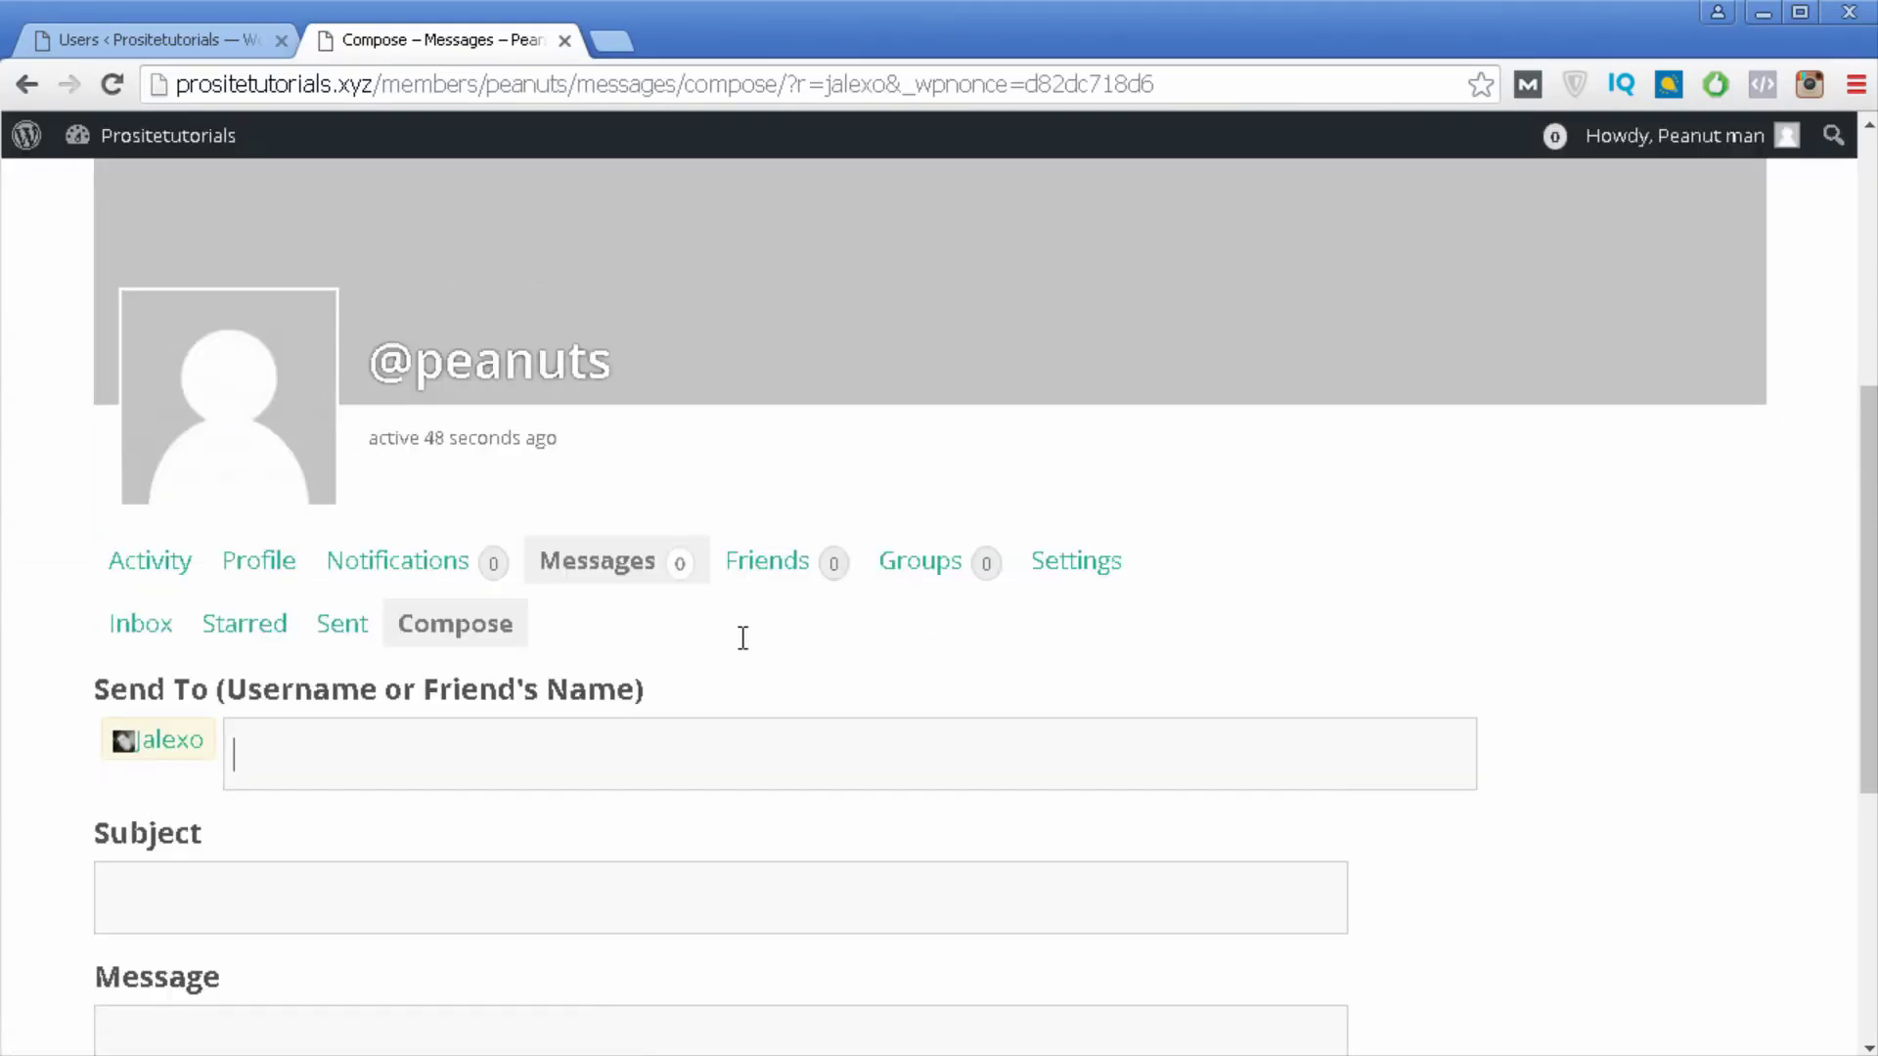
{"action": "scroll", "coordinate": [411, 676], "scroll_direction": "down", "scroll_amount": 4}
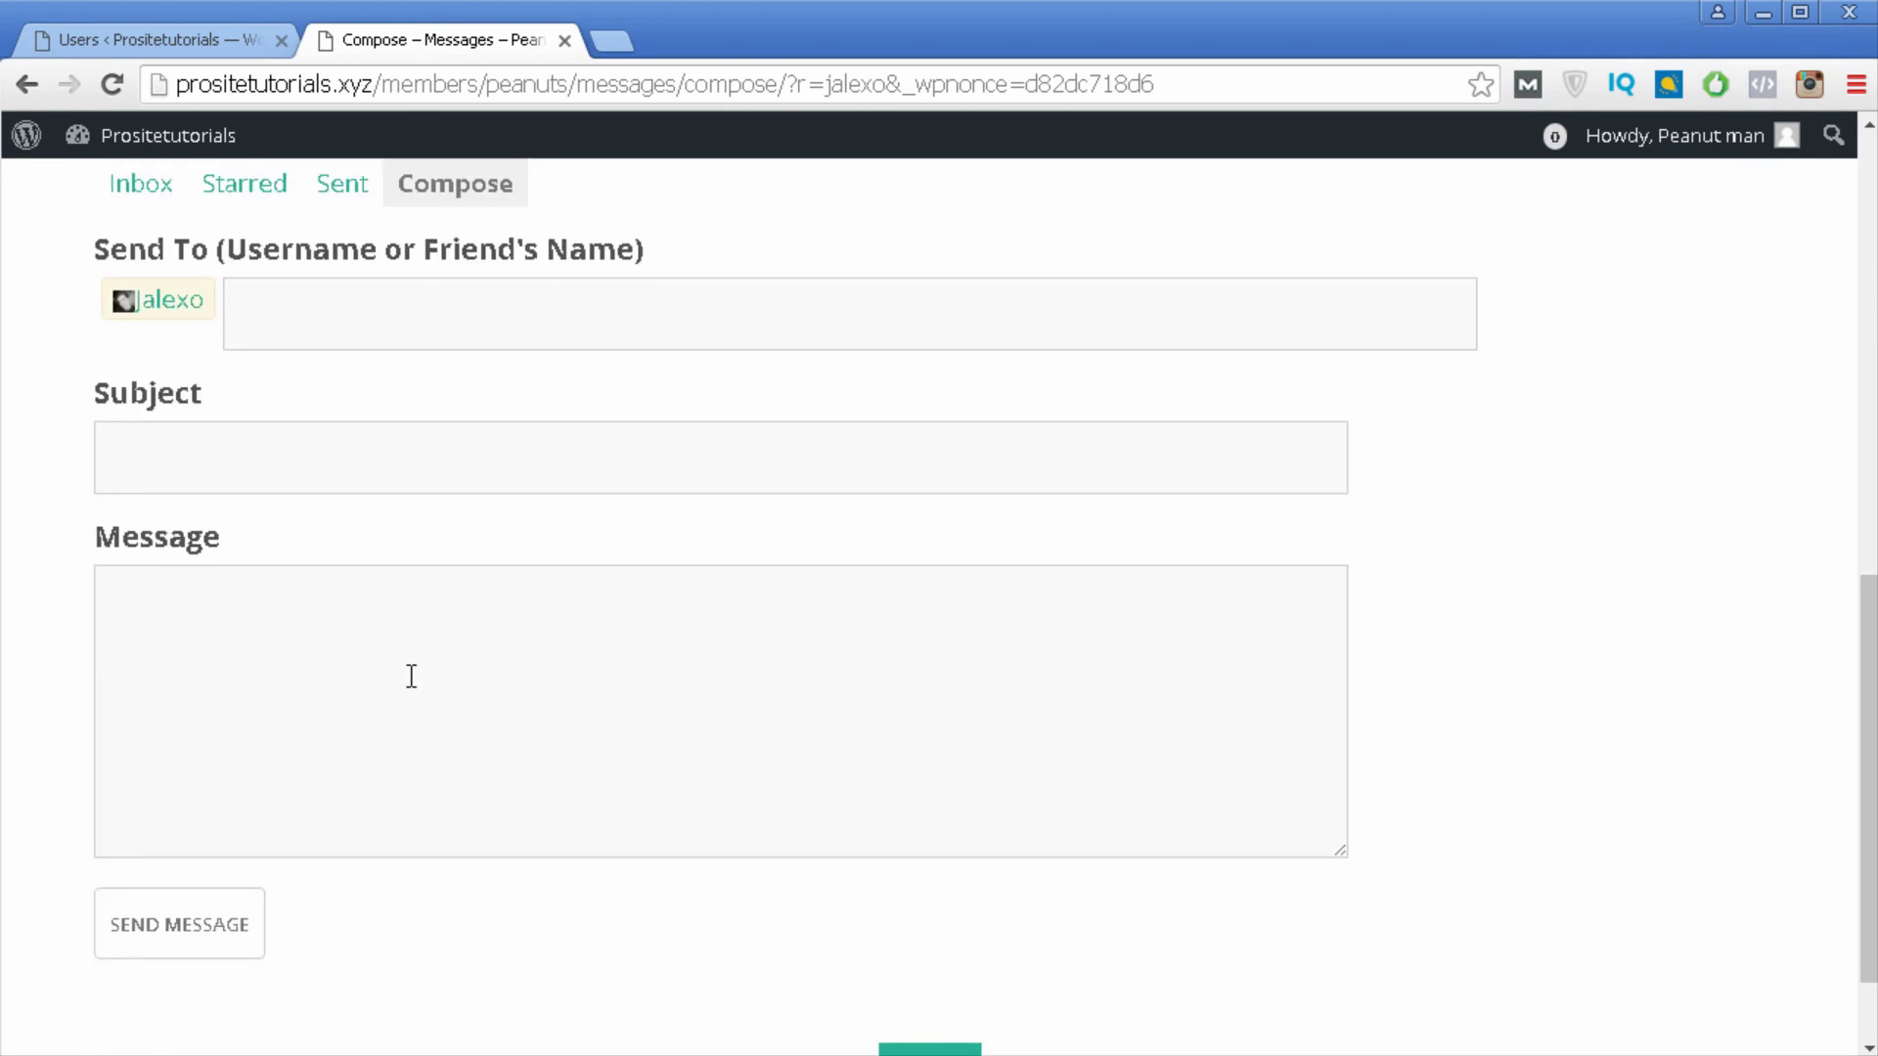
{"action": "left_click", "coordinate": [378, 440]}
{"action": "type", "text": "hi"}
{"action": "left_click", "coordinate": [478, 699]}
{"action": "type", "text": "hhiwwdwdw"}
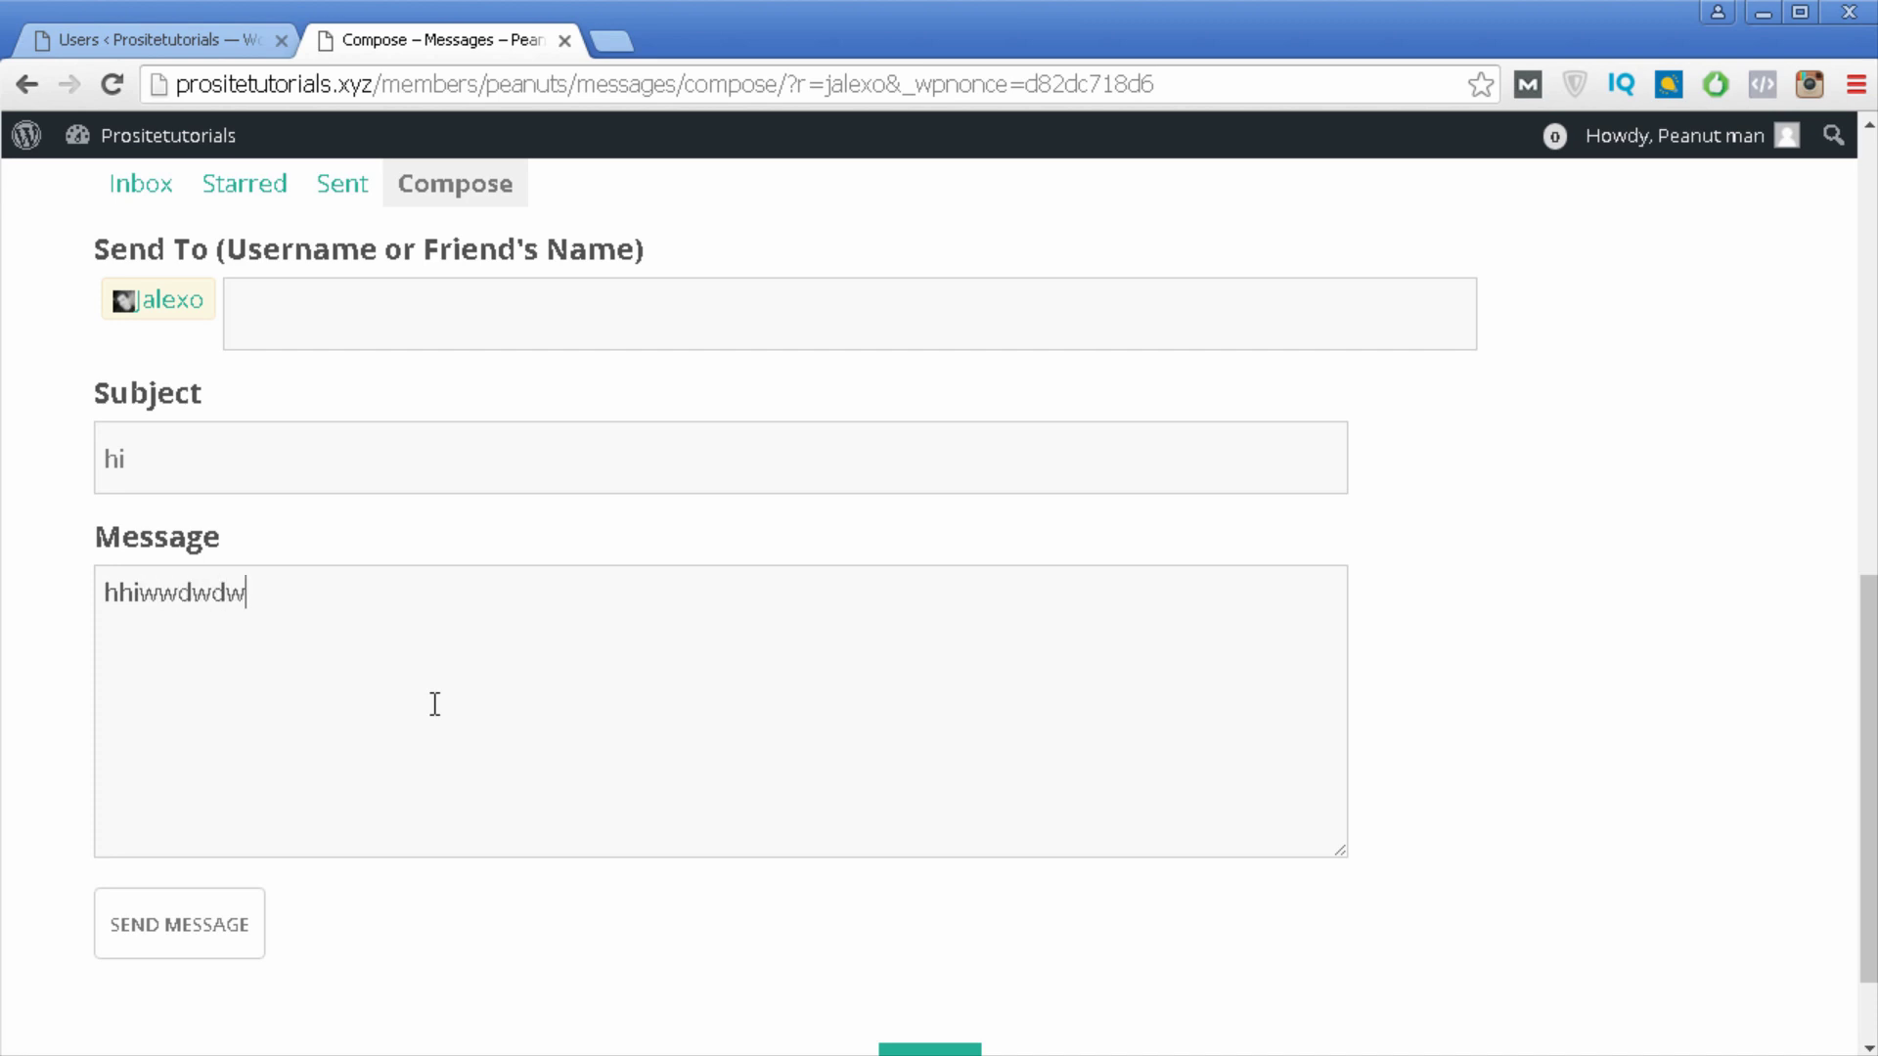
- Send the message and check that it appears in the conversation thread
{"action": "left_click", "coordinate": [115, 927]}
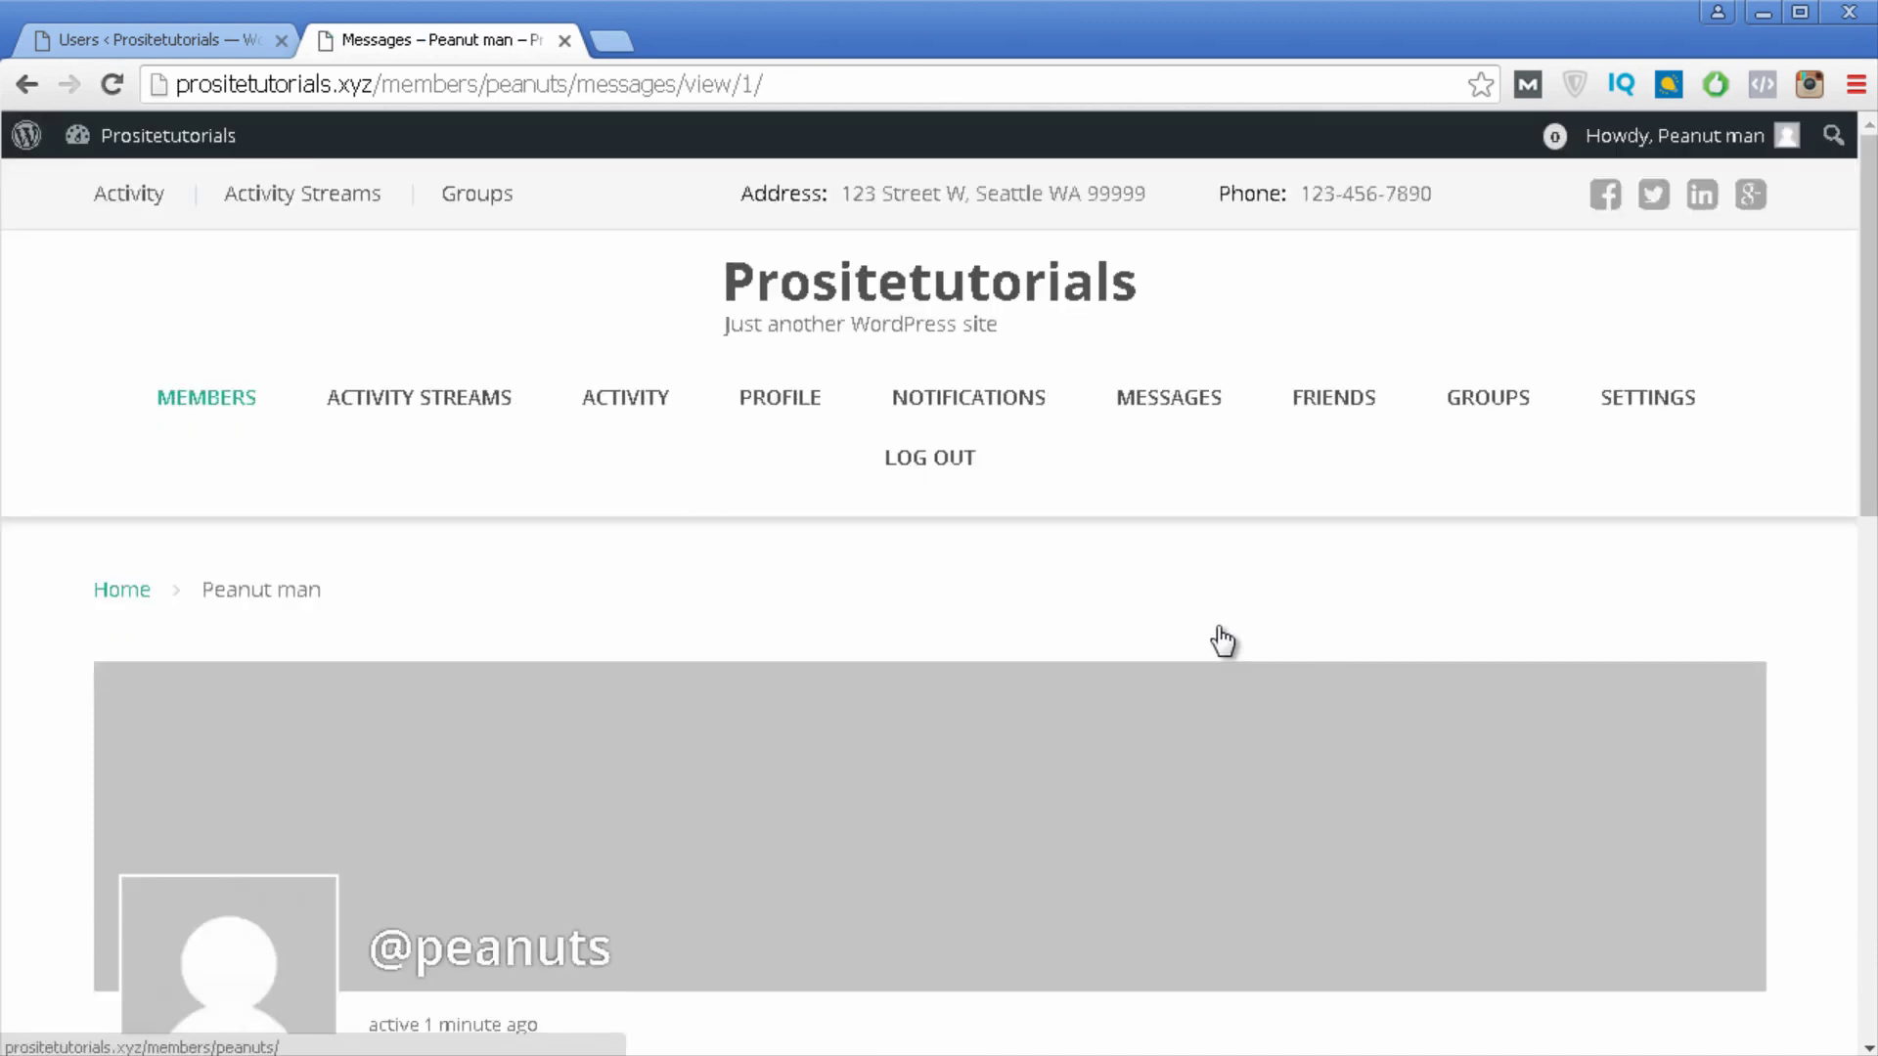
{"action": "scroll", "coordinate": [717, 675], "scroll_direction": "down", "scroll_amount": 3}
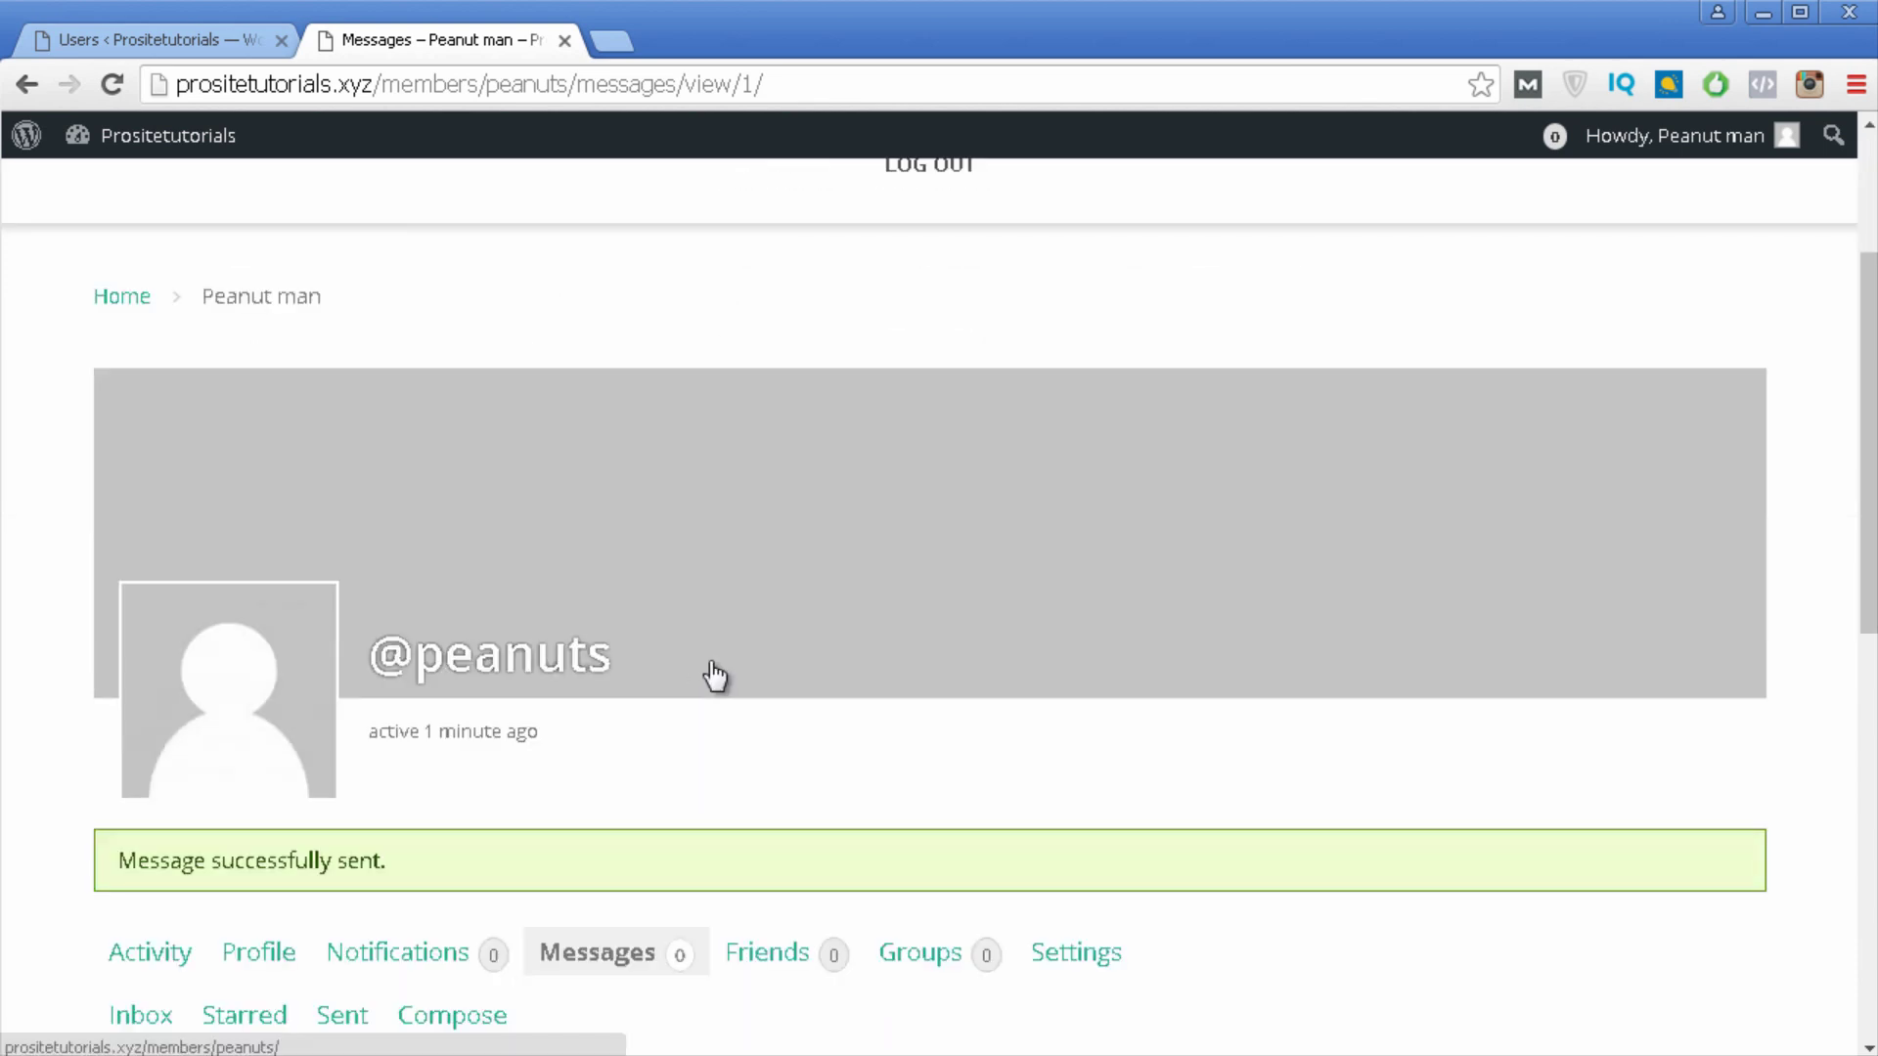
{"action": "scroll", "coordinate": [714, 675], "scroll_direction": "down", "scroll_amount": 10}
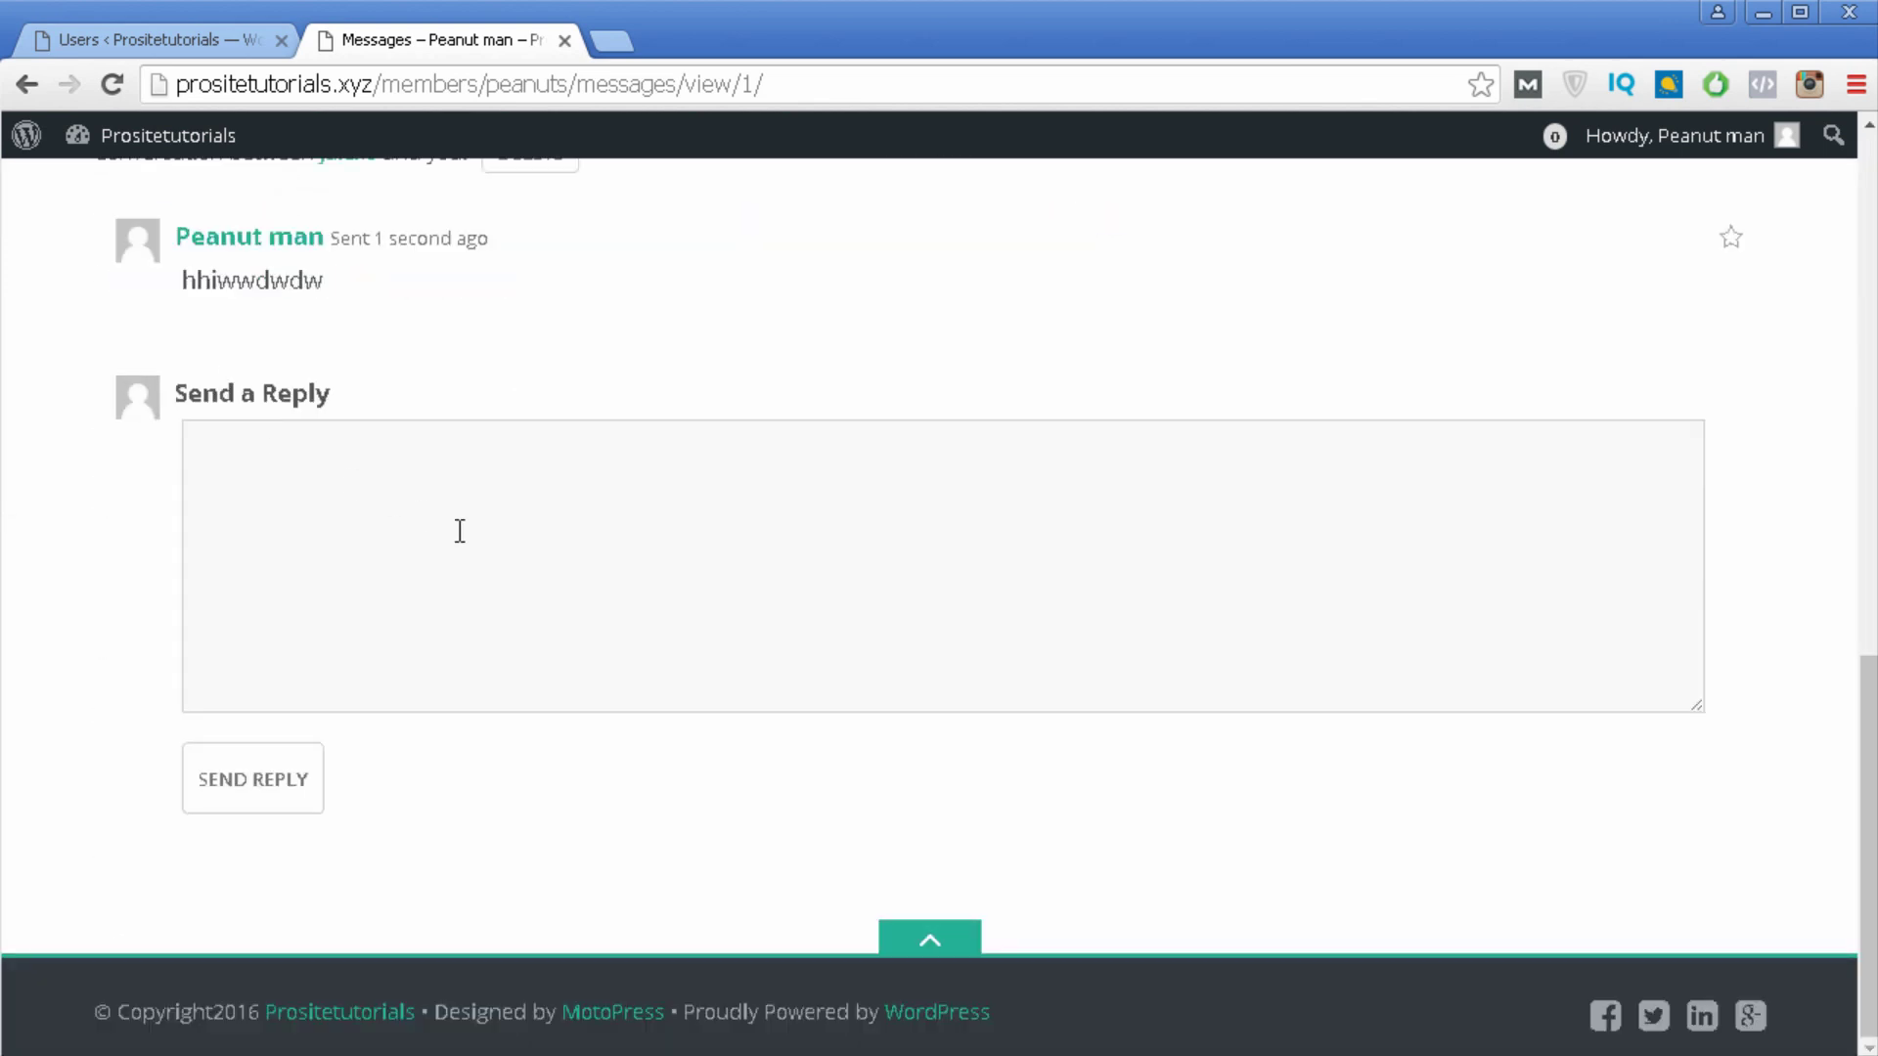
{"action": "scroll", "coordinate": [959, 620], "scroll_direction": "up", "scroll_amount": 13}
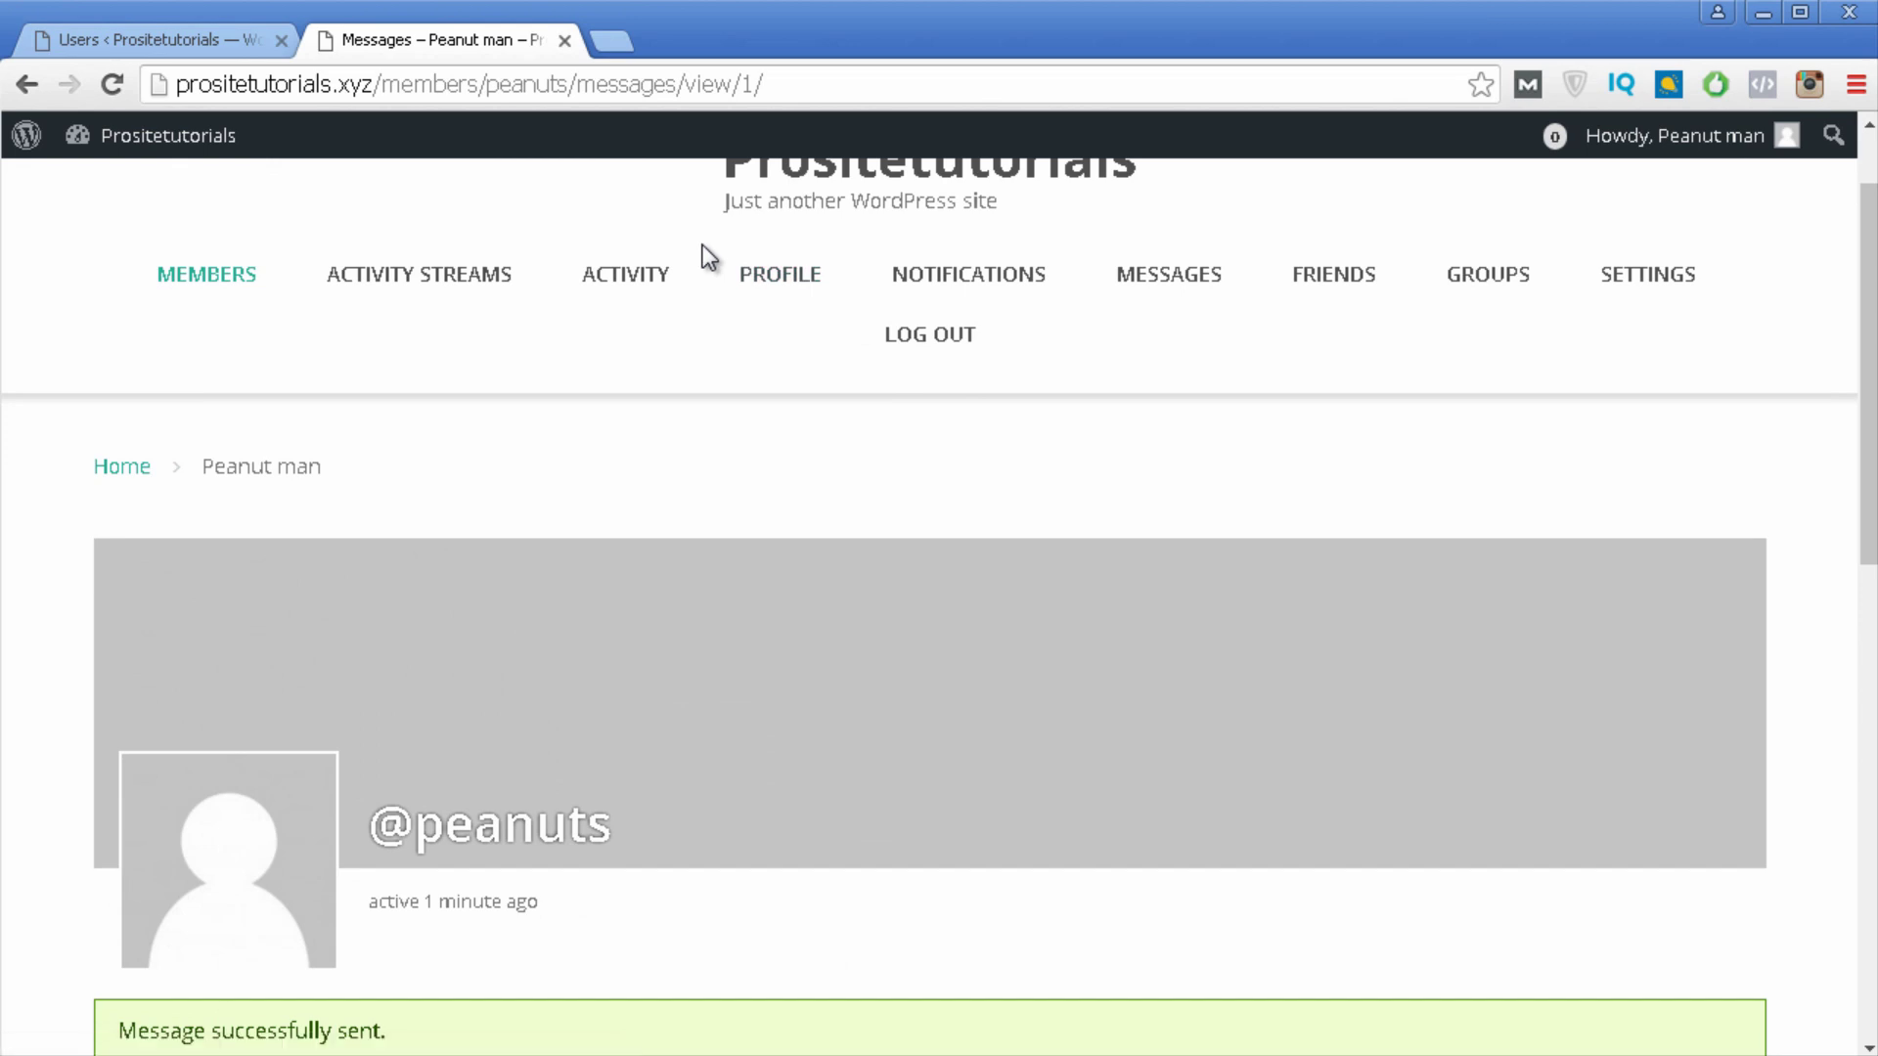